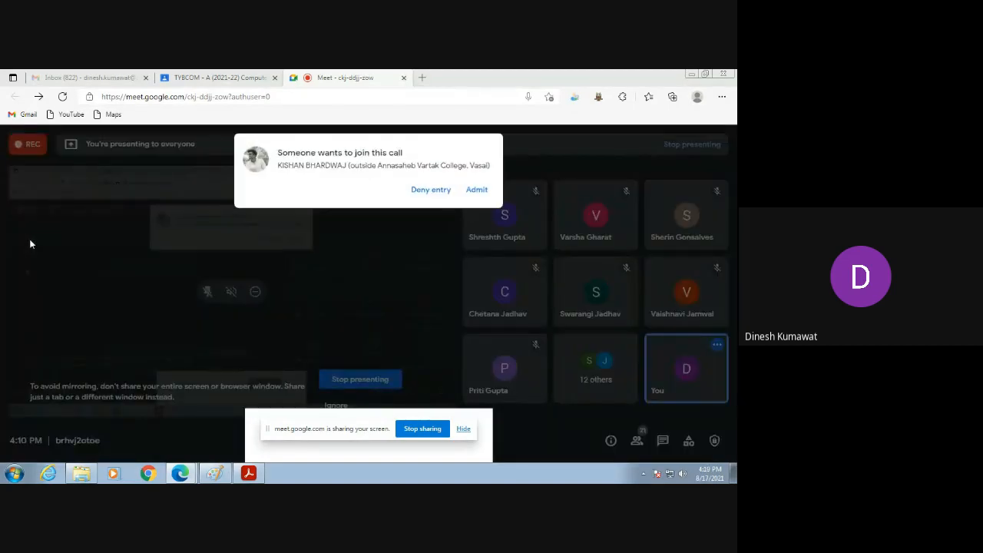
Admit the waiting participant to the call, and open a blank workbook in a maximized Microsoft Office Excel 2007 window
{"action": "left_click", "coordinate": [472, 191]}
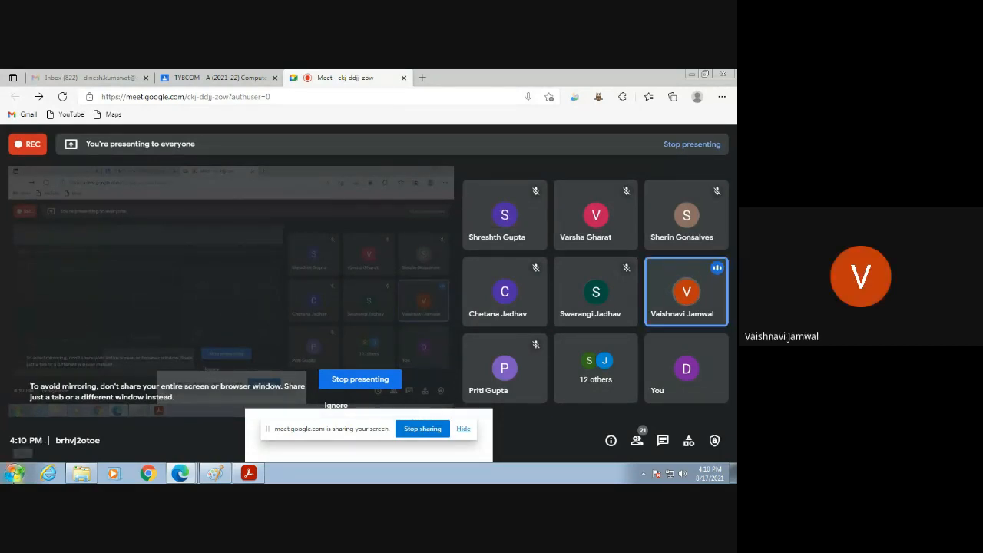
{"action": "left_click", "coordinate": [15, 474]}
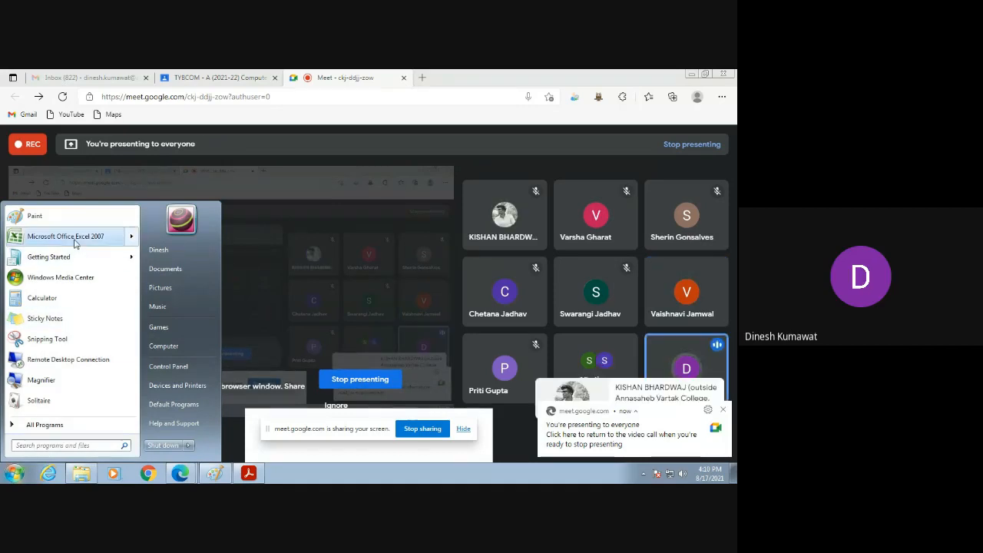
{"action": "mouse_move", "coordinate": [76, 241]}
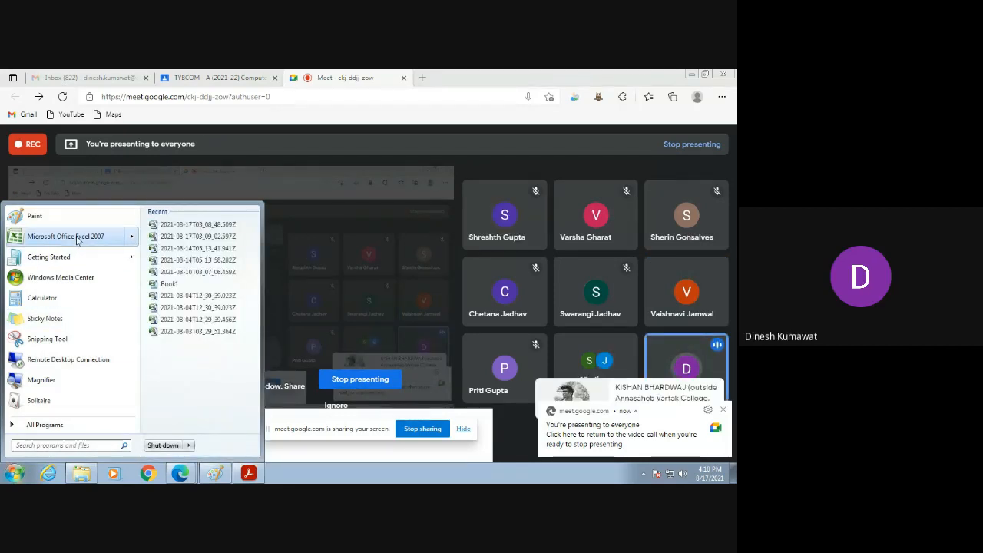
{"action": "left_click", "coordinate": [76, 237]}
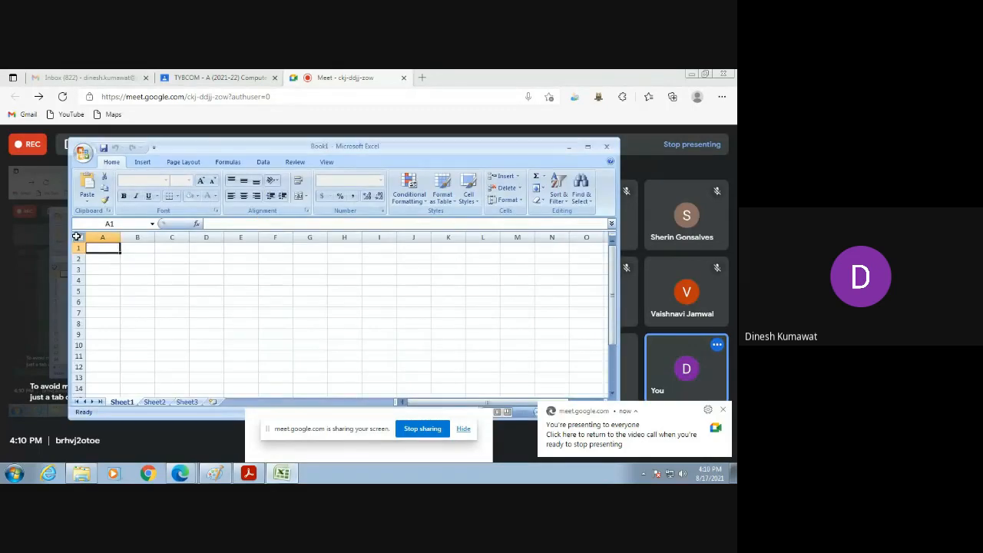
{"action": "left_click", "coordinate": [588, 146]}
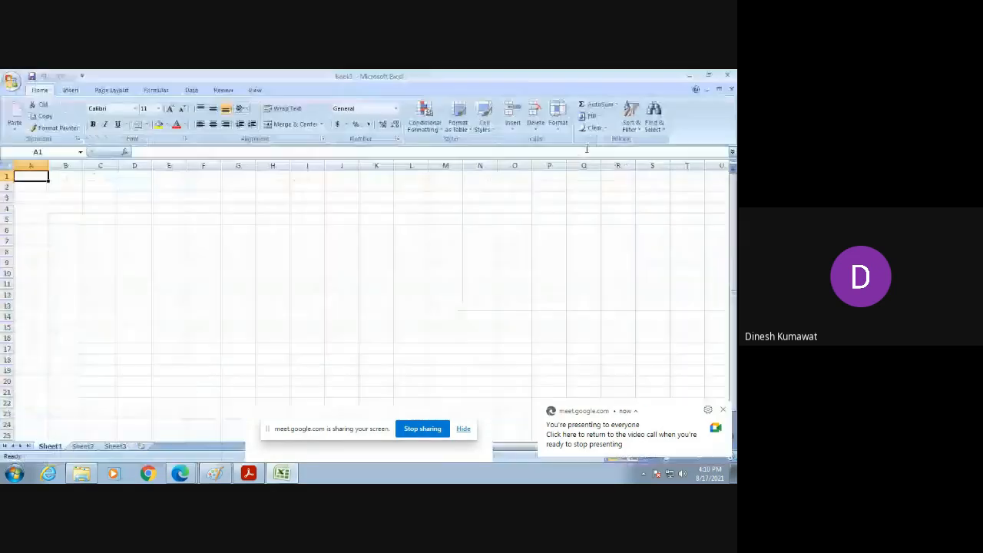
{"action": "left_click", "coordinate": [722, 409]}
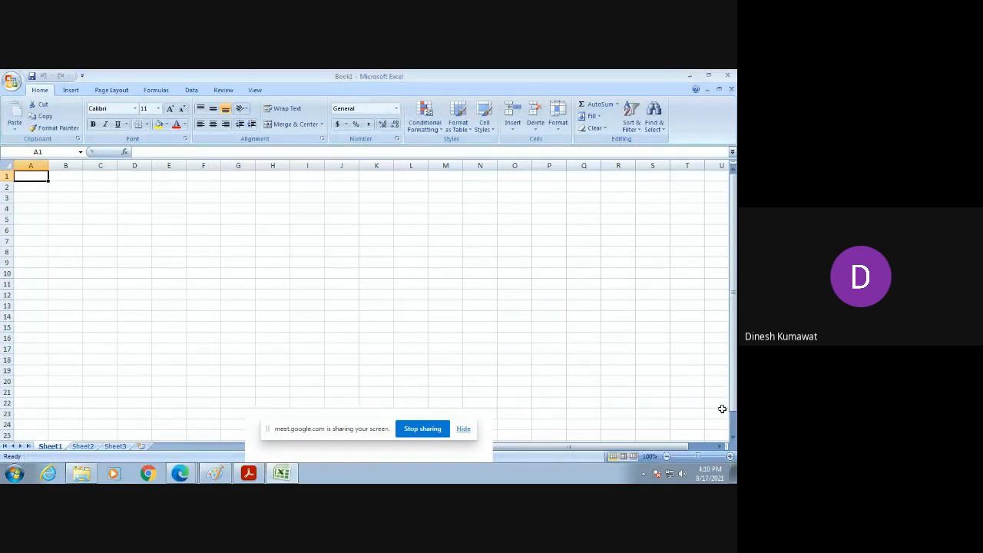
Switch to Excel Pr2.pdf in Adobe Acrobat Reader and read question 1, marking the words "Sheet 3"
{"action": "left_click", "coordinate": [689, 77]}
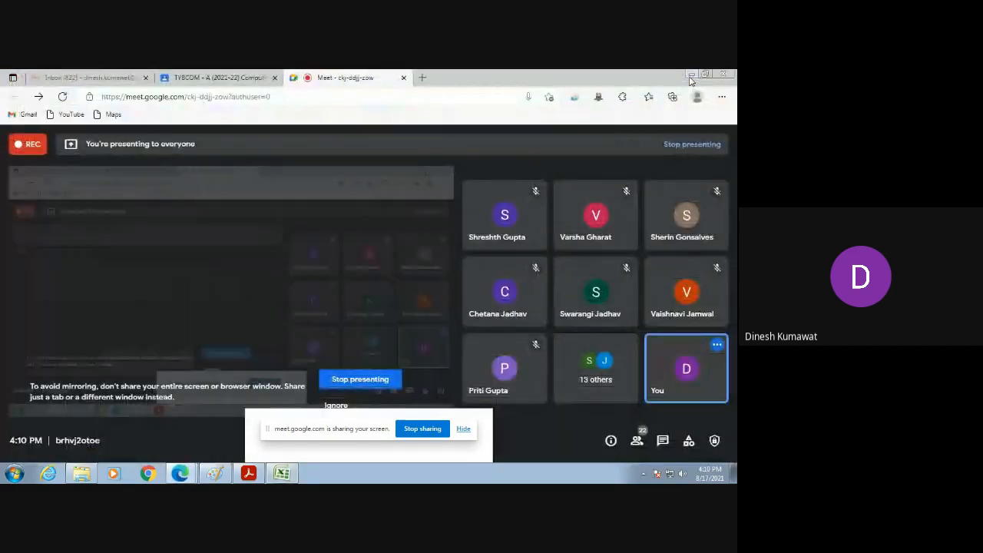
{"action": "mouse_move", "coordinate": [583, 220]}
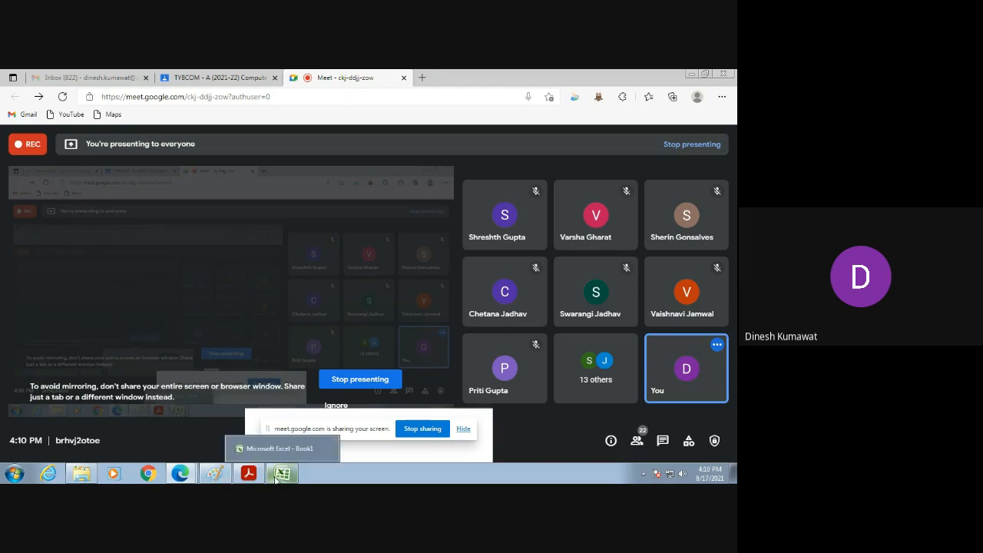
{"action": "mouse_move", "coordinate": [250, 476]}
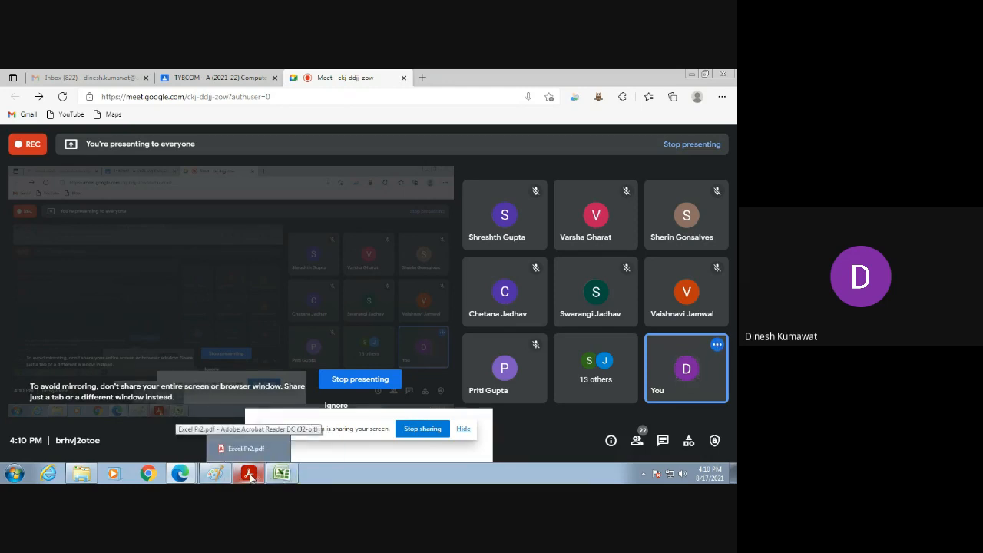
{"action": "left_click", "coordinate": [249, 474]}
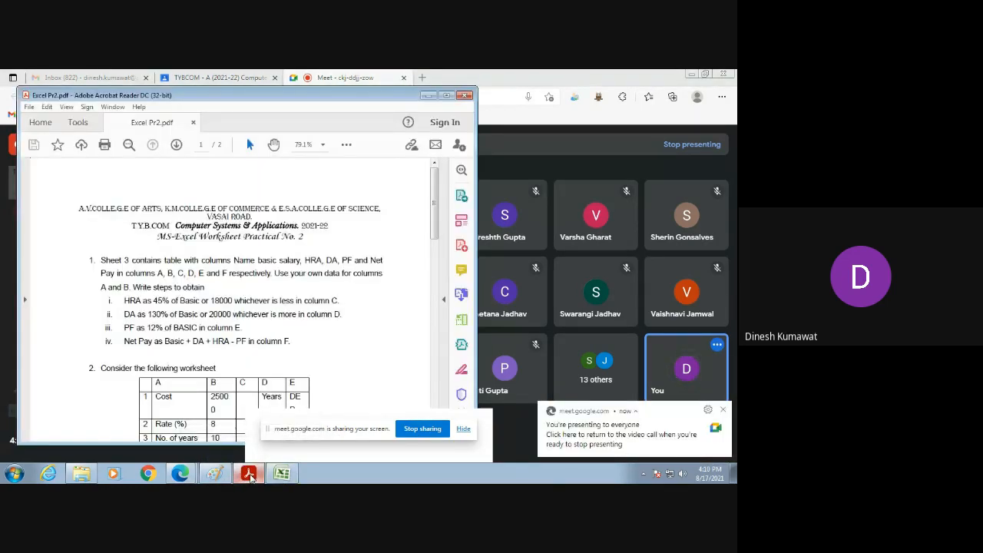
{"action": "left_click", "coordinate": [722, 411]}
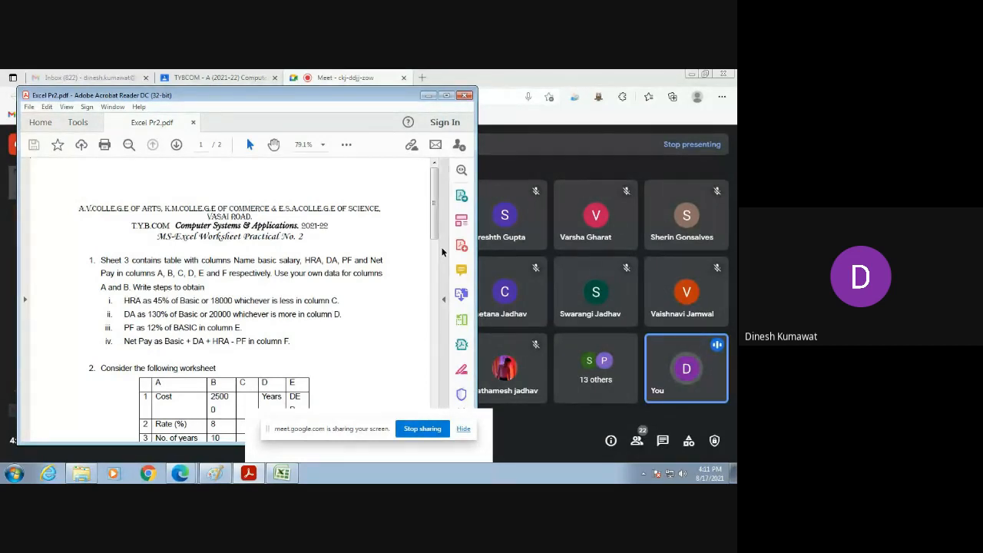
{"action": "left_click_drag", "start_coordinate": [435, 227], "coordinate": [433, 237]}
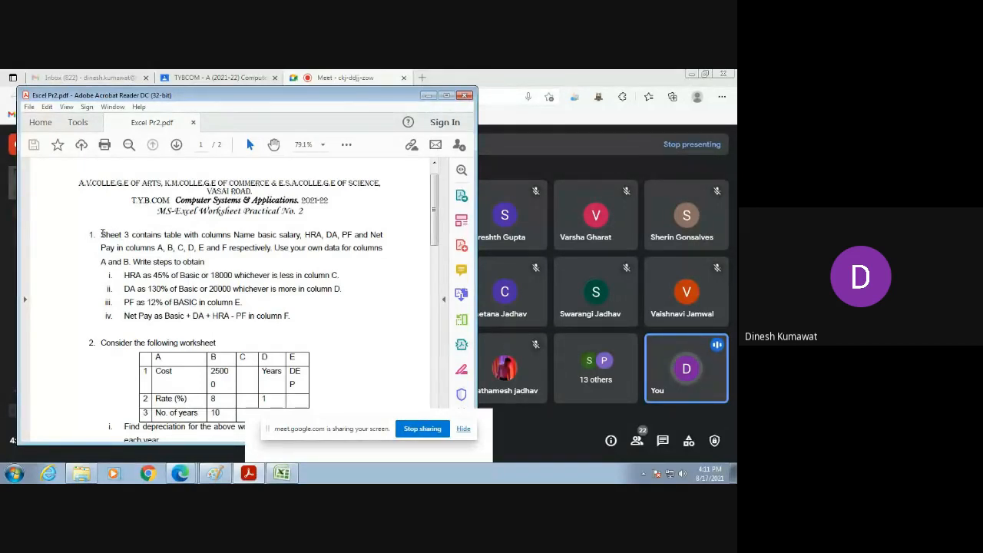
{"action": "mouse_move", "coordinate": [100, 234]}
{"action": "left_mouse_down"}
{"action": "mouse_move", "coordinate": [162, 234]}
{"action": "mouse_move", "coordinate": [129, 234]}
{"action": "left_mouse_up"}
Switch to the blank Excel workbook and enter the headings "Name" in A1 and "Basi Salary" in B1 of Sheet1
{"action": "left_click", "coordinate": [281, 472]}
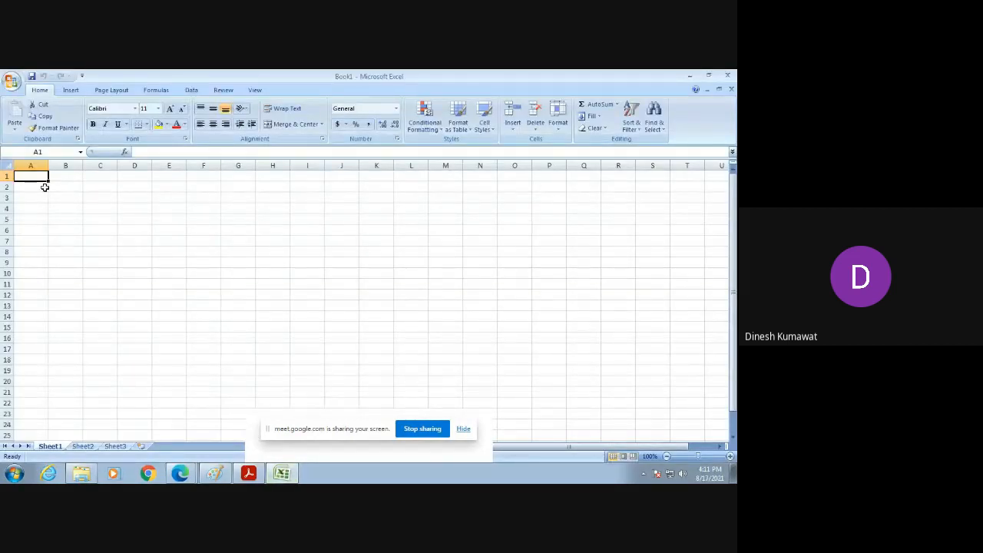
{"action": "type", "text": "Nam"}
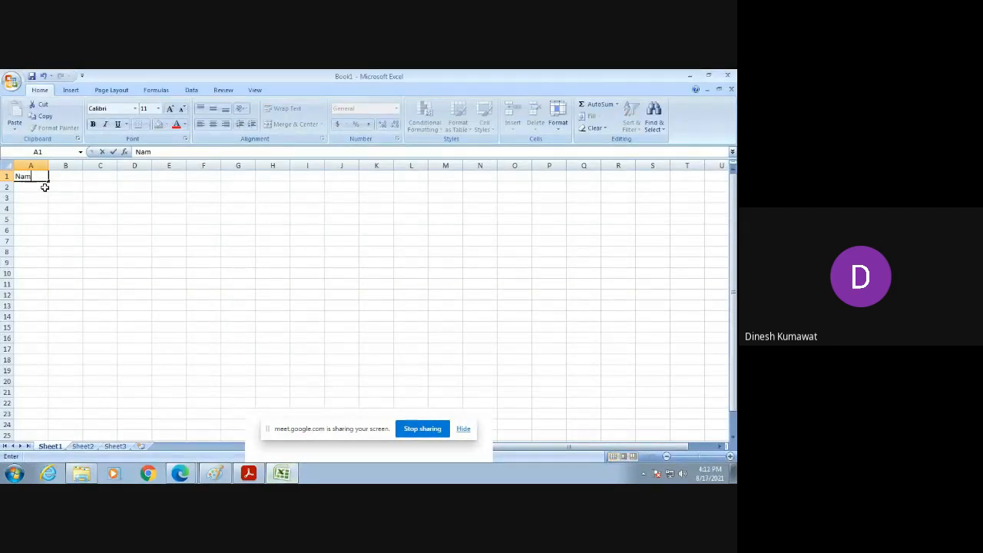
{"action": "type", "text": "e"}
{"action": "key", "text": "Tab"}
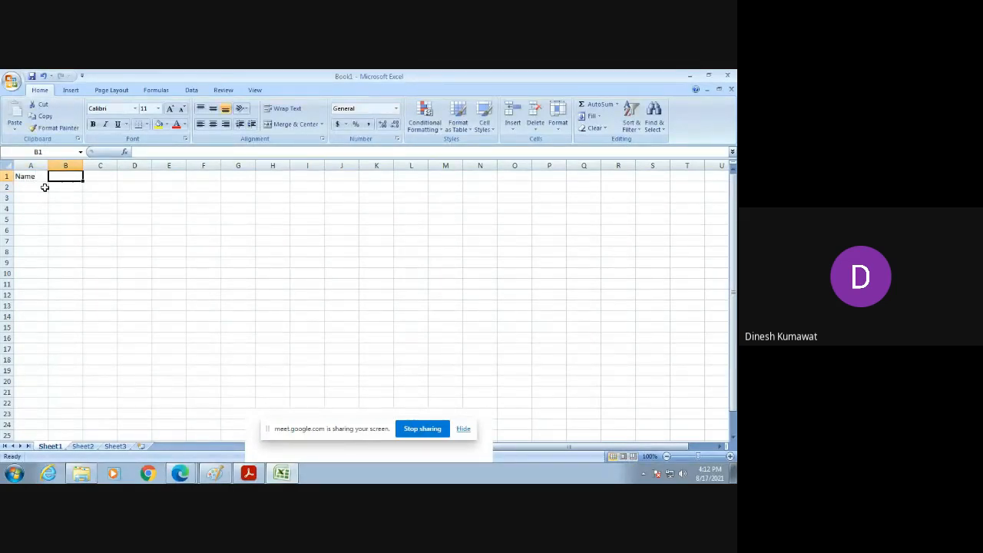
{"action": "type", "text": "B"}
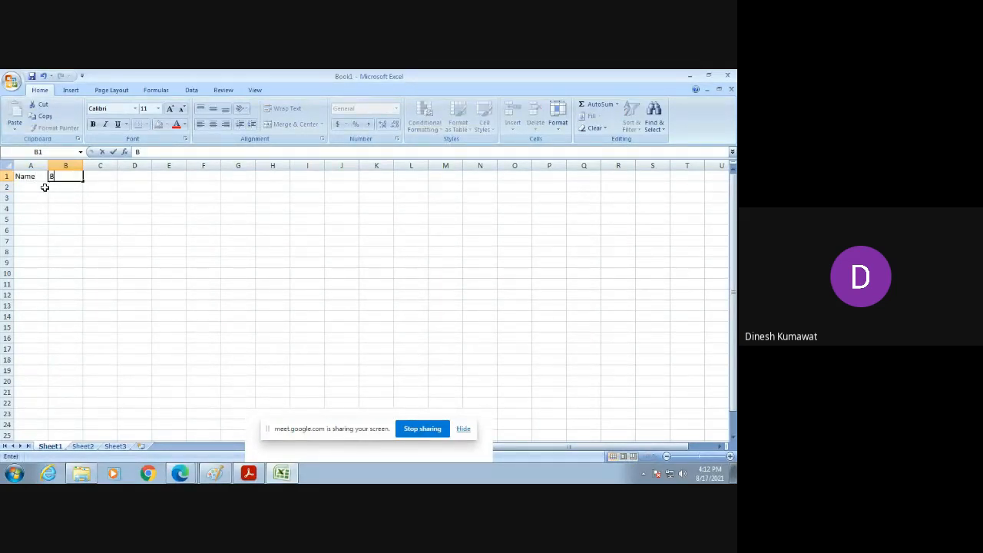
{"action": "type", "text": "asi Salary"}
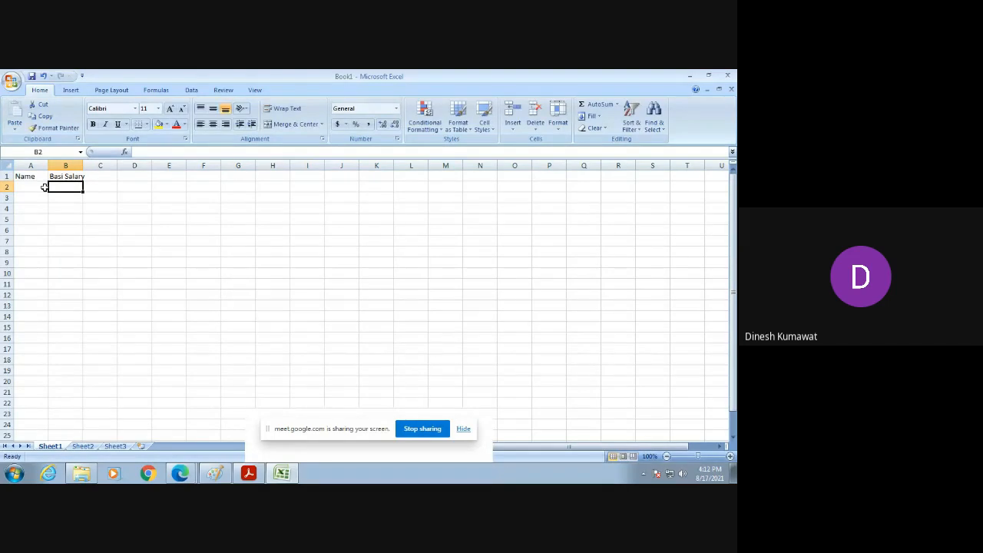
Enter the column headings "HRA" in cell C1 and "DA" in cell D1
{"action": "key", "text": "Tab"}
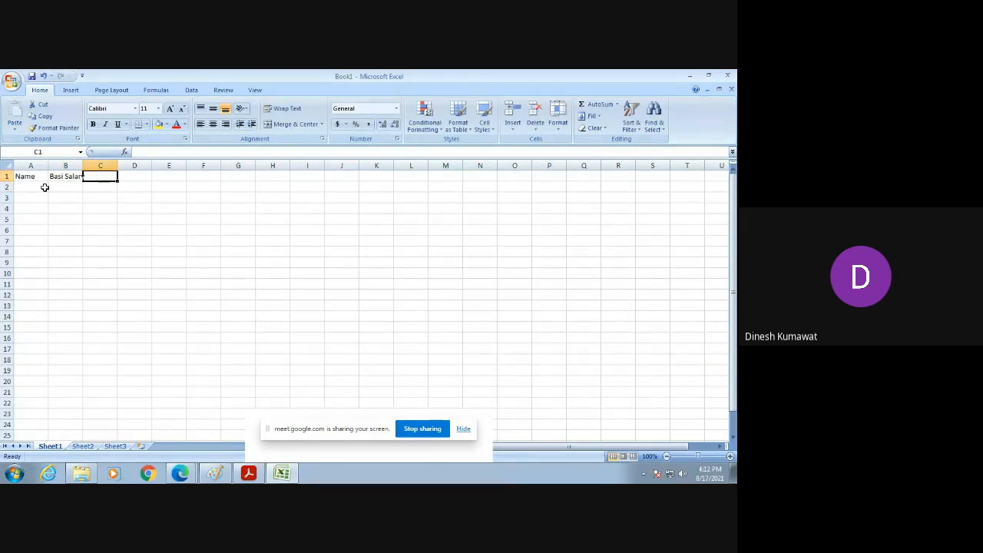
{"action": "type", "text": "HRA"}
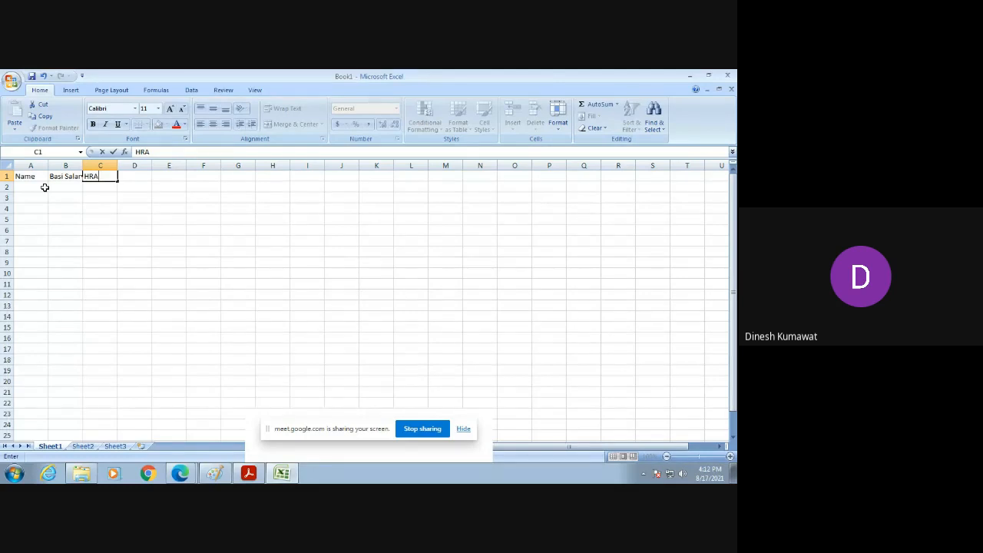
{"action": "key", "text": "Return"}
{"action": "key", "text": "Right"}
{"action": "key", "text": "Up"}
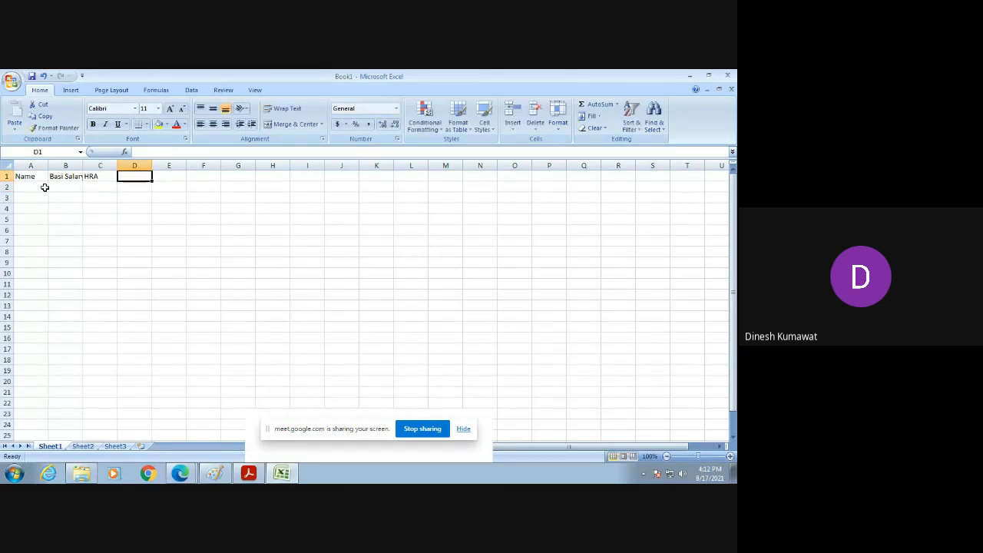
{"action": "type", "text": "DA"}
{"action": "key", "text": "Return"}
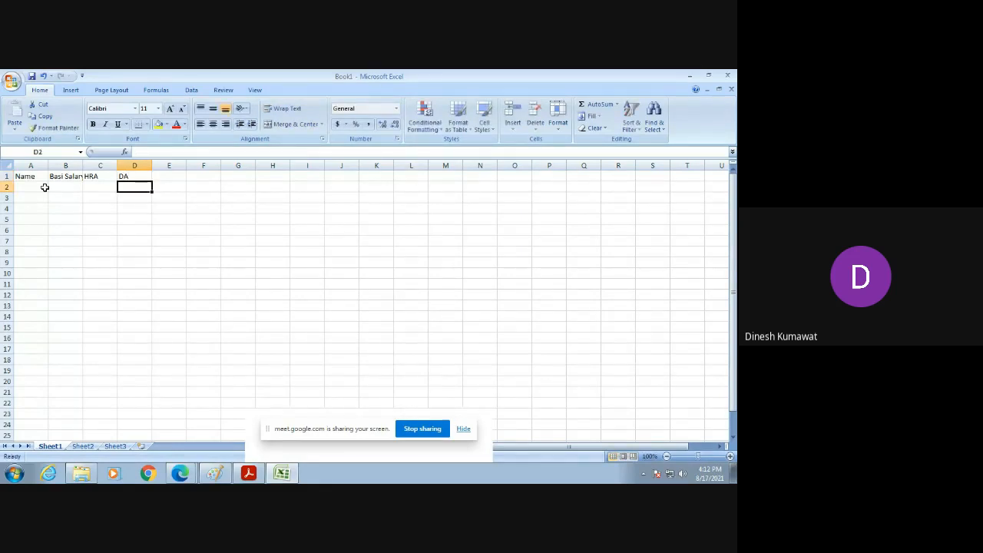
Enter the heading "PF" in E1, check the remaining heading in Excel Pr2.pdf, and enter "Net Pay" in F1
{"action": "key", "text": "Right"}
{"action": "key", "text": "Up"}
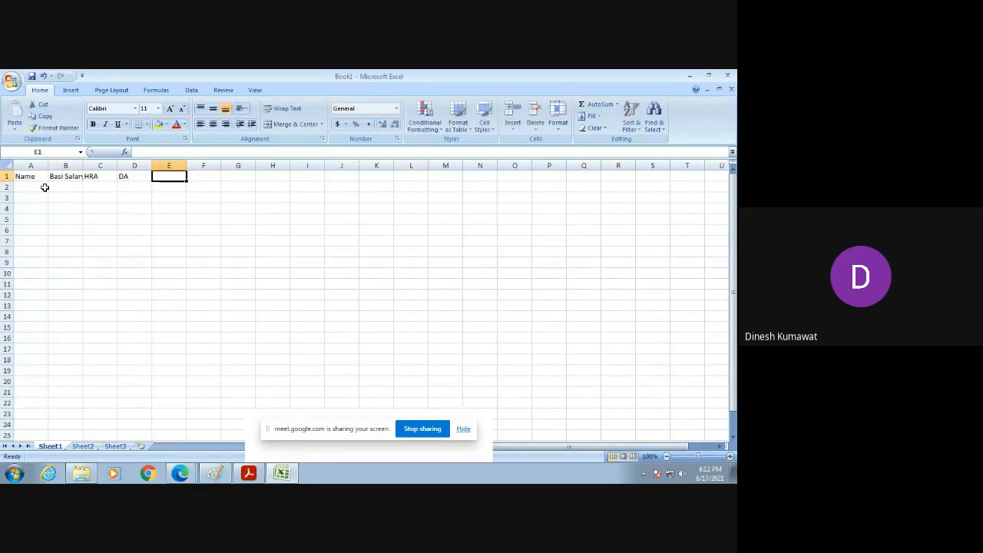
{"action": "type", "text": "PF"}
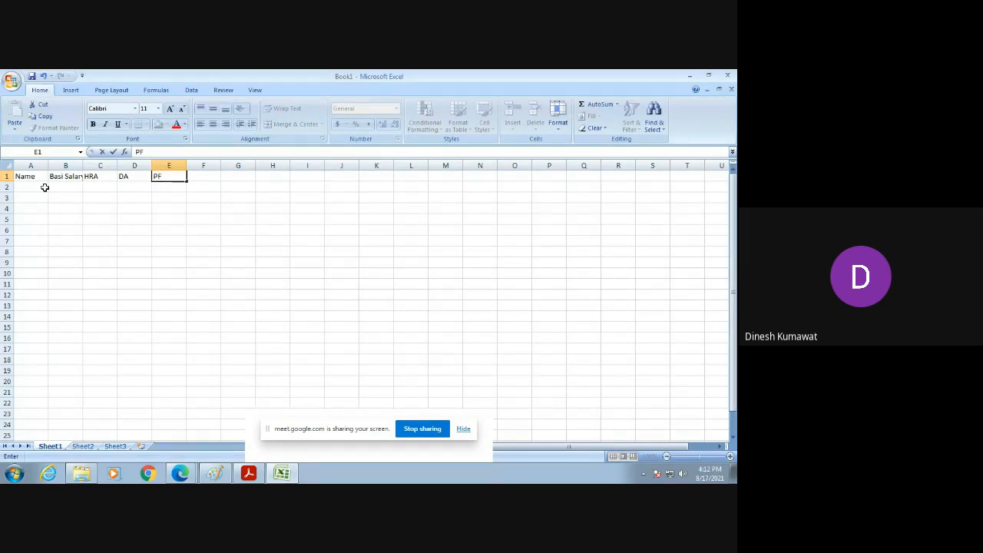
{"action": "key", "text": "Return"}
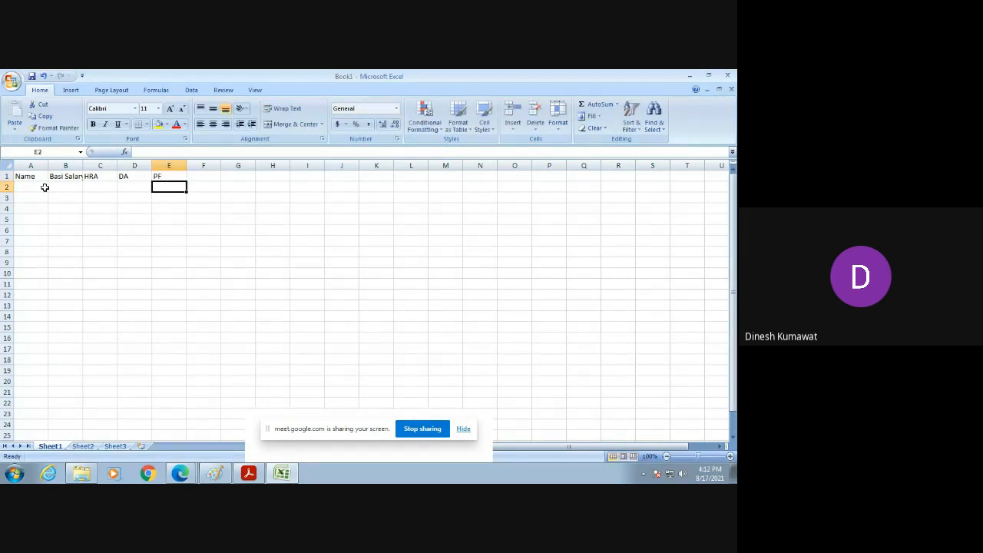
{"action": "key", "text": "Right"}
{"action": "key", "text": "Up"}
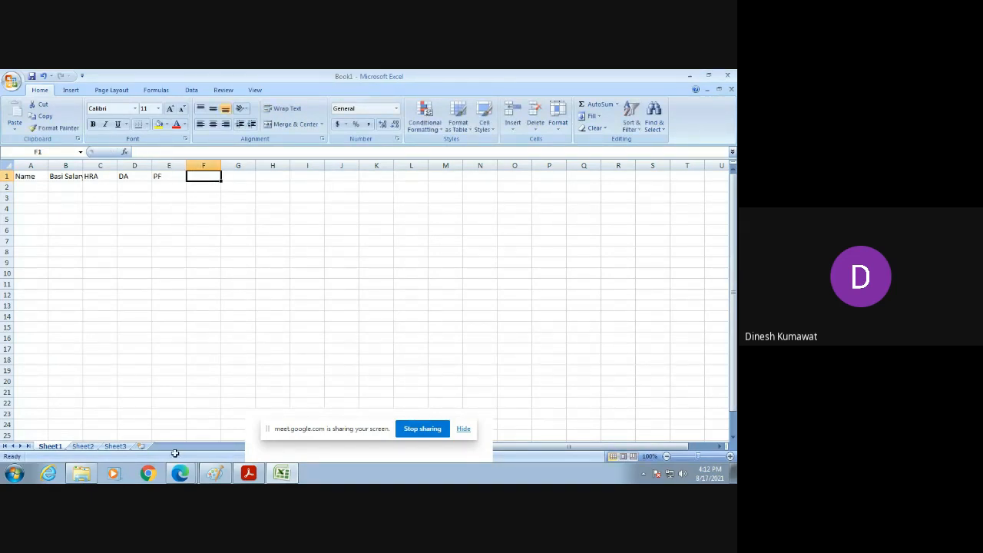
{"action": "left_click", "coordinate": [249, 473]}
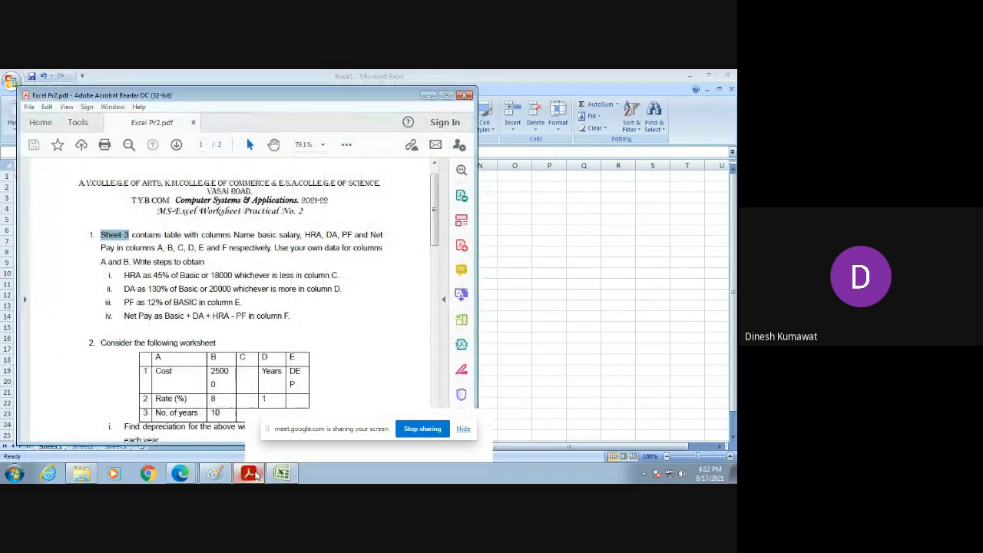
{"action": "left_click", "coordinate": [282, 473]}
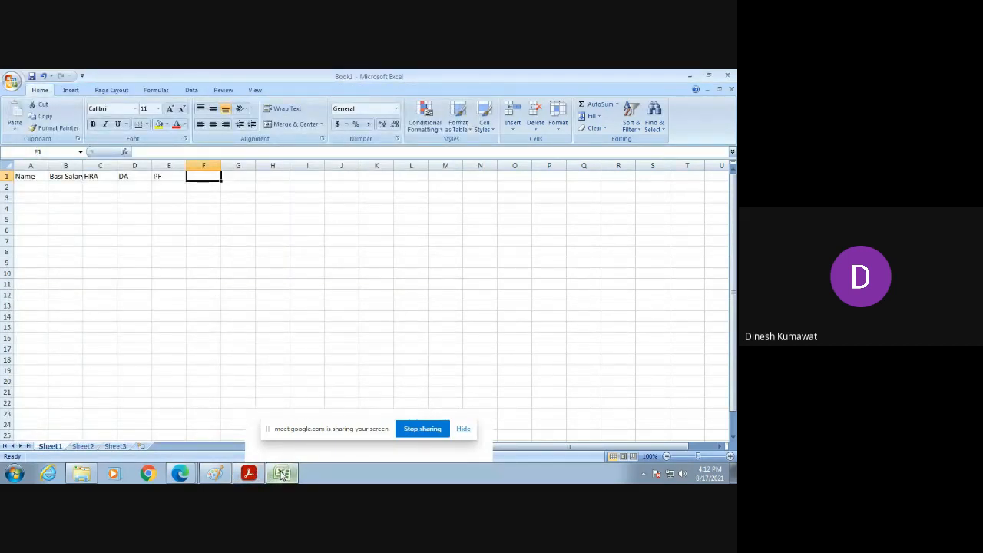
{"action": "type", "text": "Net Pay"}
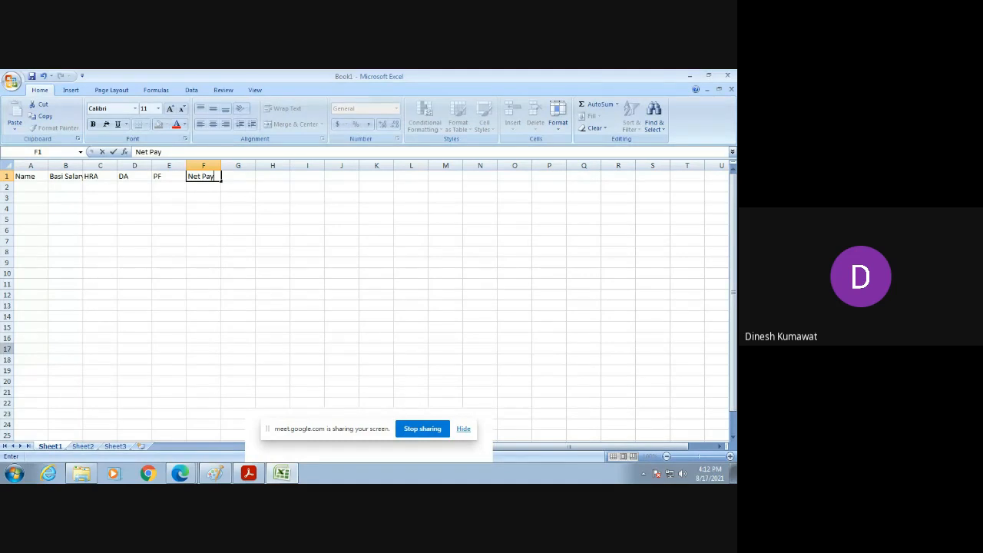
{"action": "left_click", "coordinate": [100, 284]}
Widen columns B through F and column A so the headings have more room
{"action": "left_click_drag", "start_coordinate": [83, 165], "coordinate": [249, 166]}
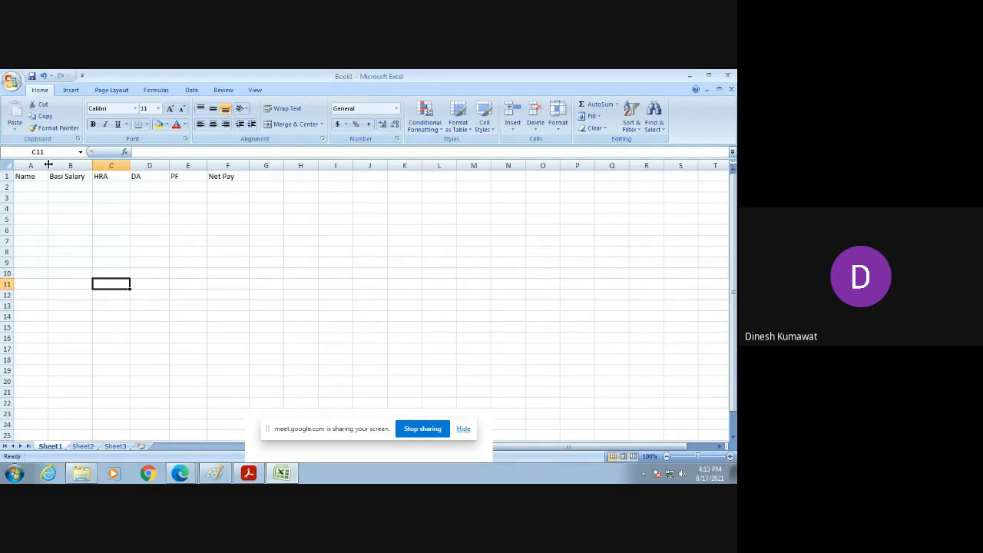
{"action": "left_click_drag", "start_coordinate": [48, 164], "coordinate": [55, 162]}
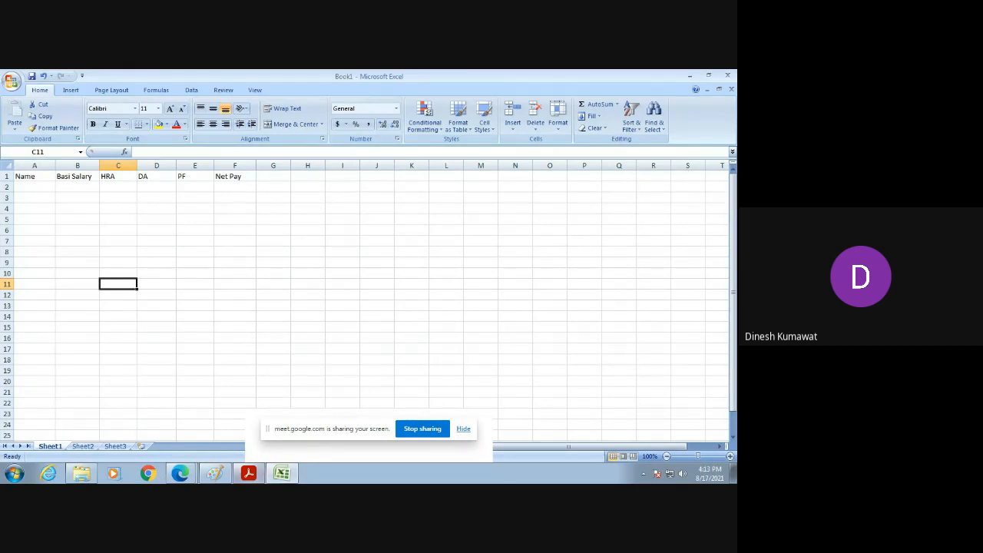
Review question 1 in Excel Pr2.pdf again and enter the first employee's name in cell A2 of the workbook
{"action": "left_click", "coordinate": [256, 476]}
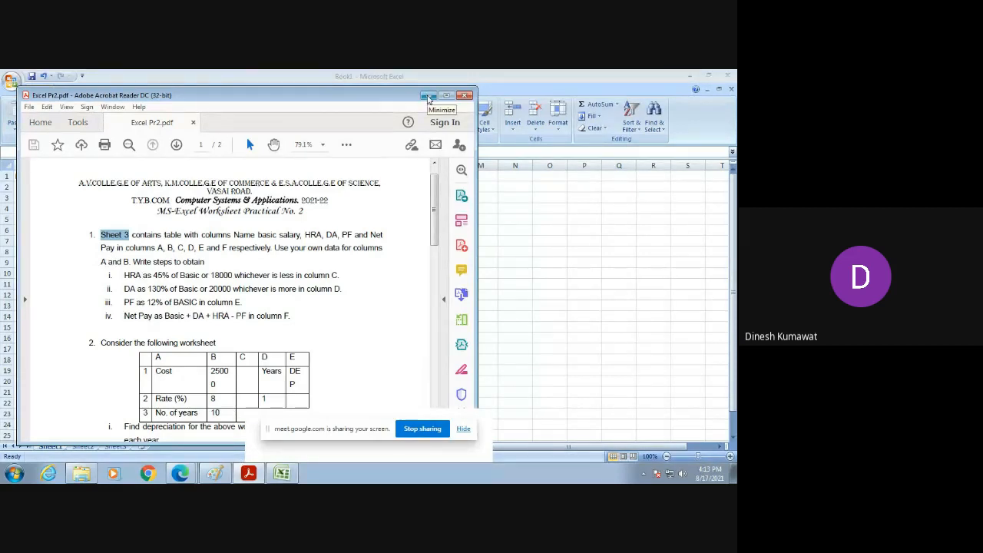
{"action": "left_click", "coordinate": [427, 96]}
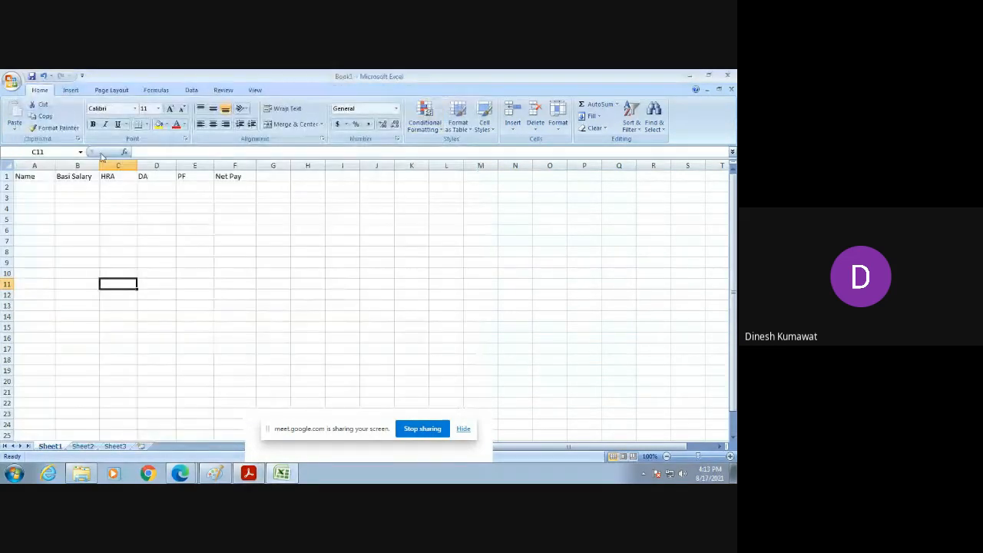
{"action": "left_click", "coordinate": [35, 186]}
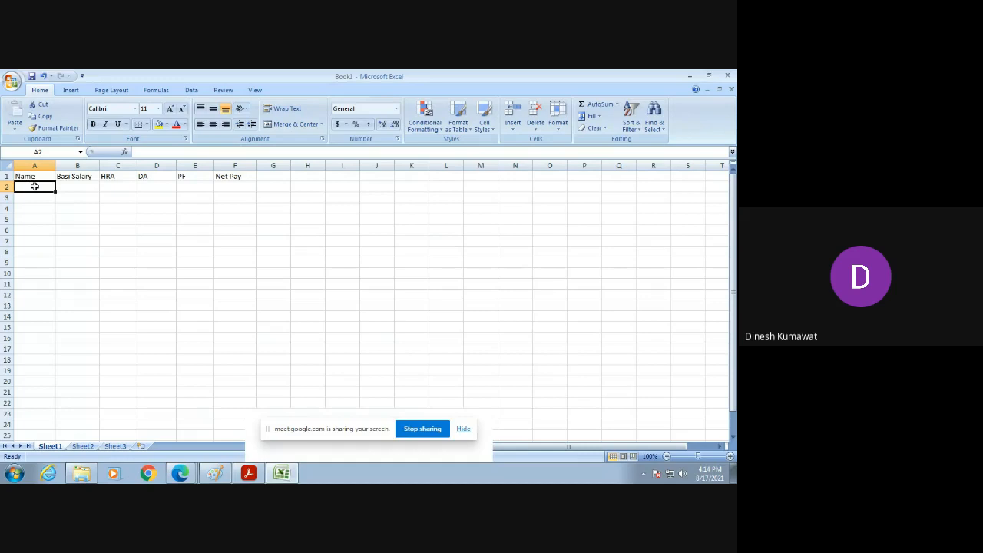
{"action": "type", "text": "vai"}
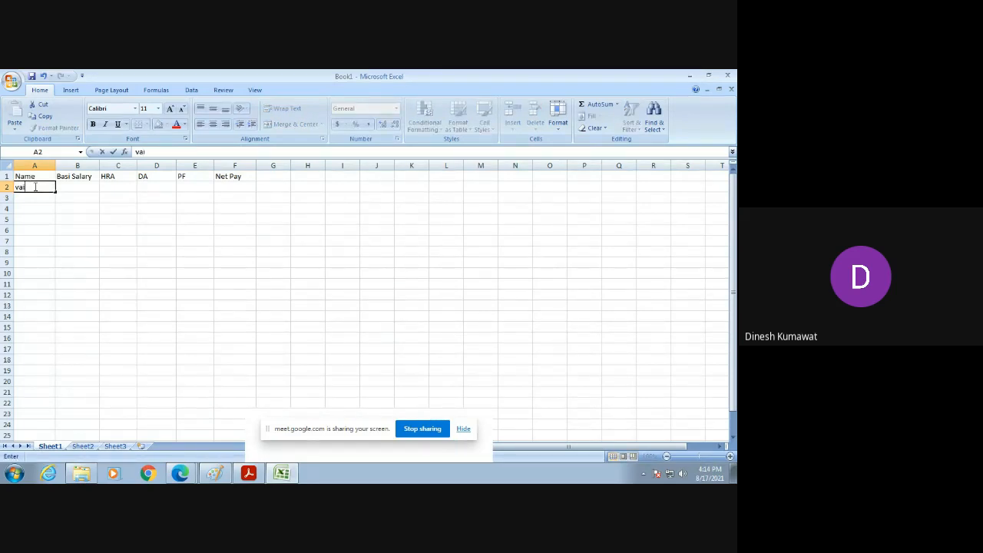
{"action": "type", "text": "shnavi"}
{"action": "key", "text": "Return"}
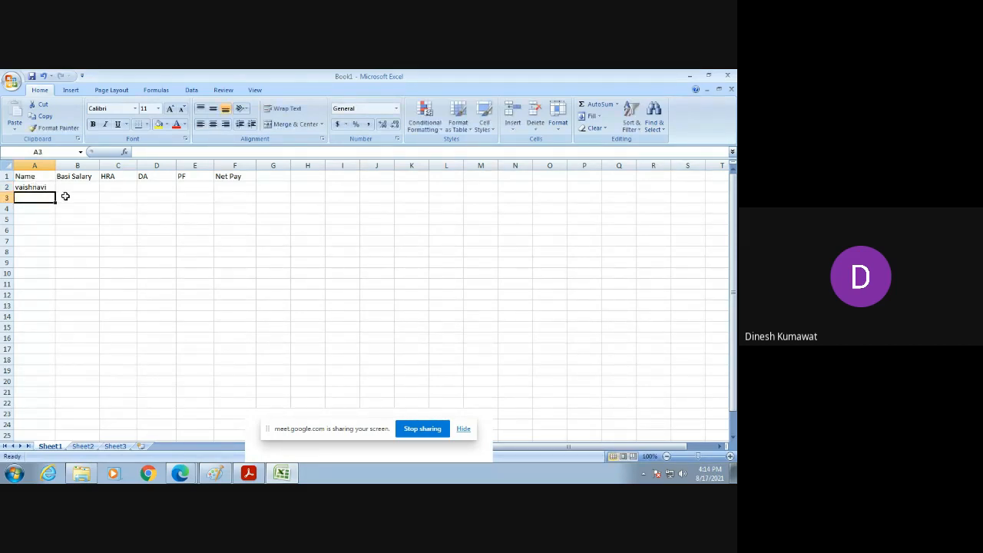
Enter the employees' first names in cells A3, A4 and A5 of the Name column
{"action": "type", "text": "ju"}
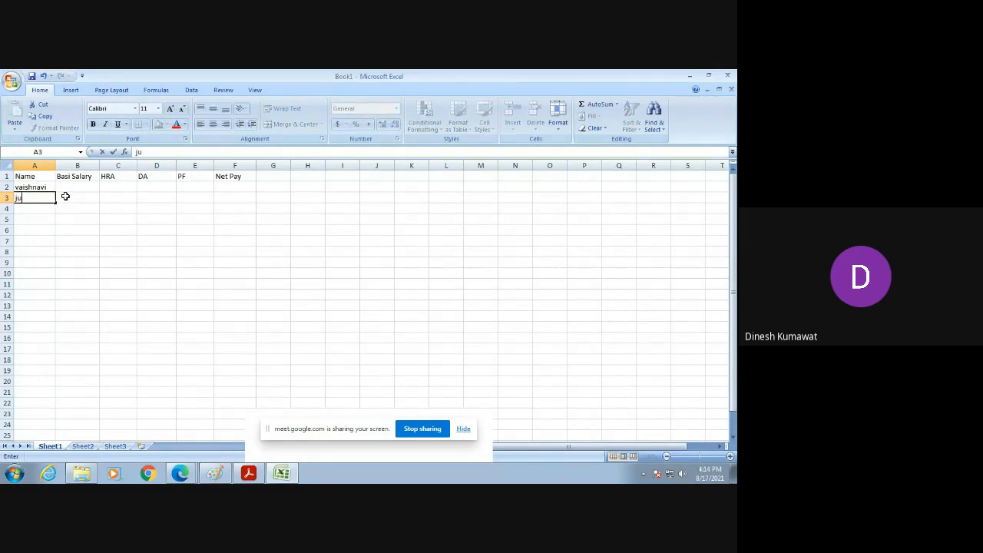
{"action": "type", "text": "lie"}
{"action": "key", "text": "Return"}
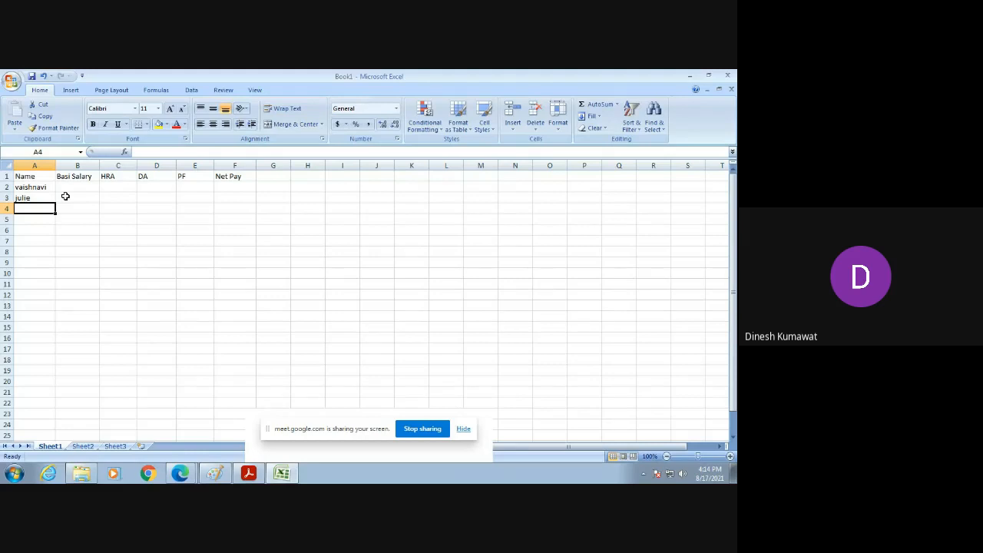
{"action": "type", "text": "aakash"}
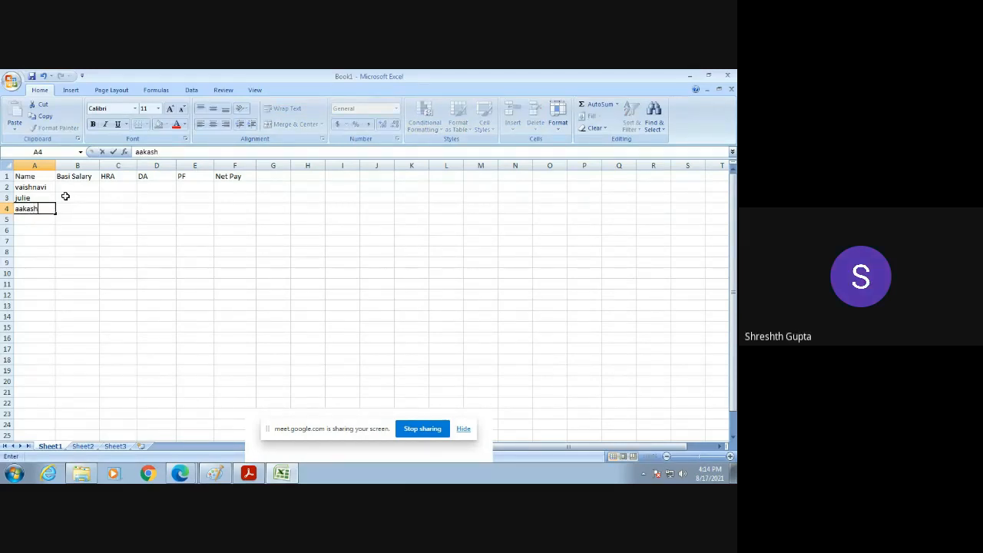
{"action": "key", "text": "Return"}
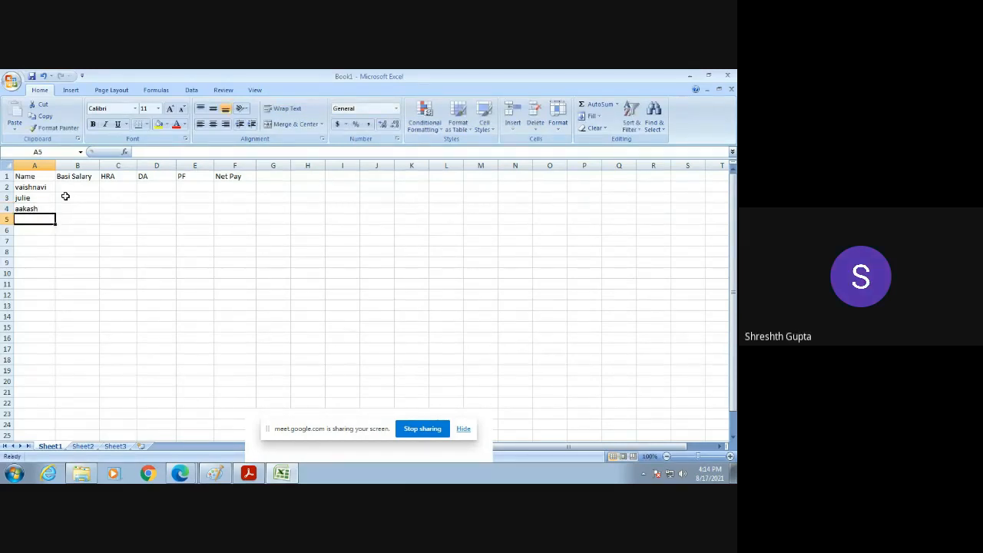
{"action": "type", "text": "Sh"}
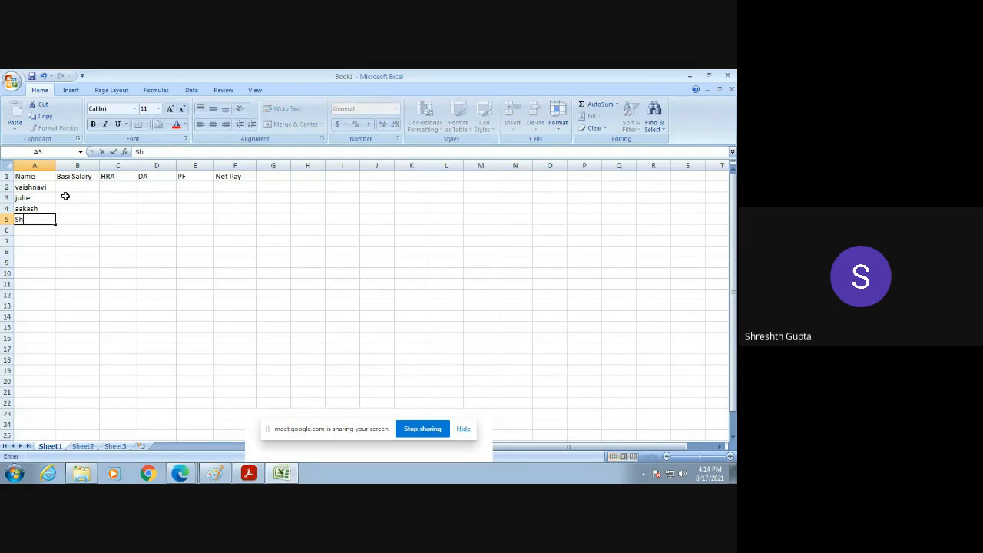
{"action": "type", "text": "reshth"}
{"action": "key", "text": "Return"}
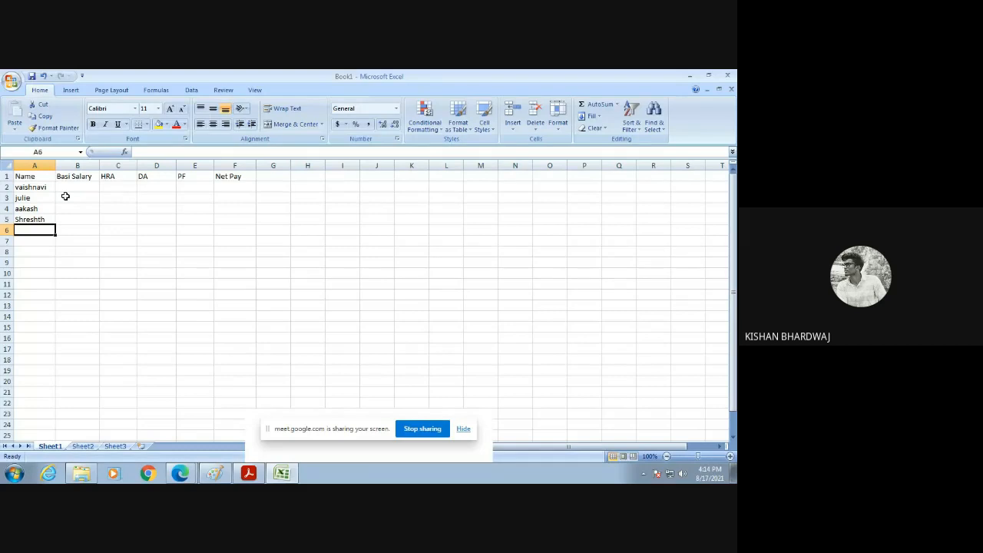
Enter three more employees' first names in cells A6, A7 and A8
{"action": "type", "text": "Kishan"}
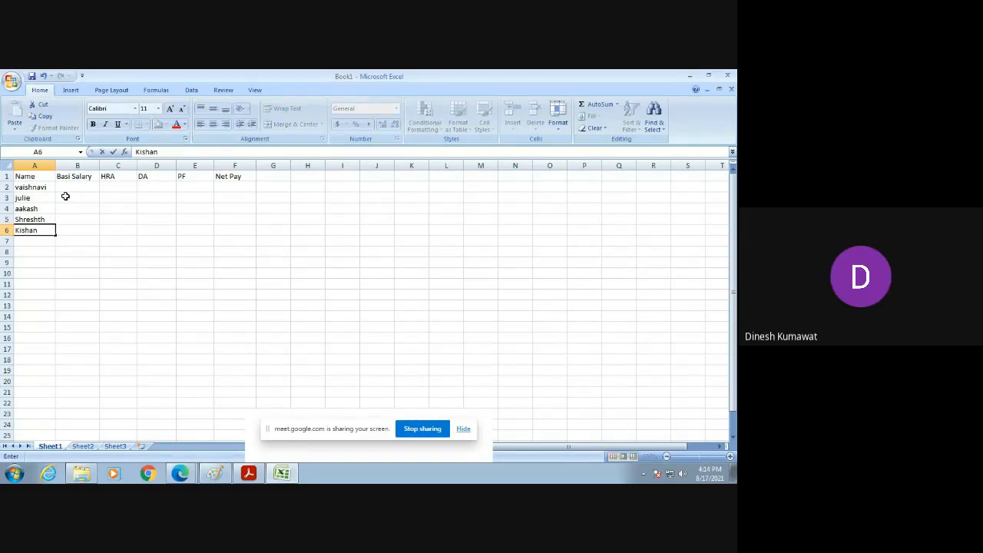
{"action": "key", "text": "Return"}
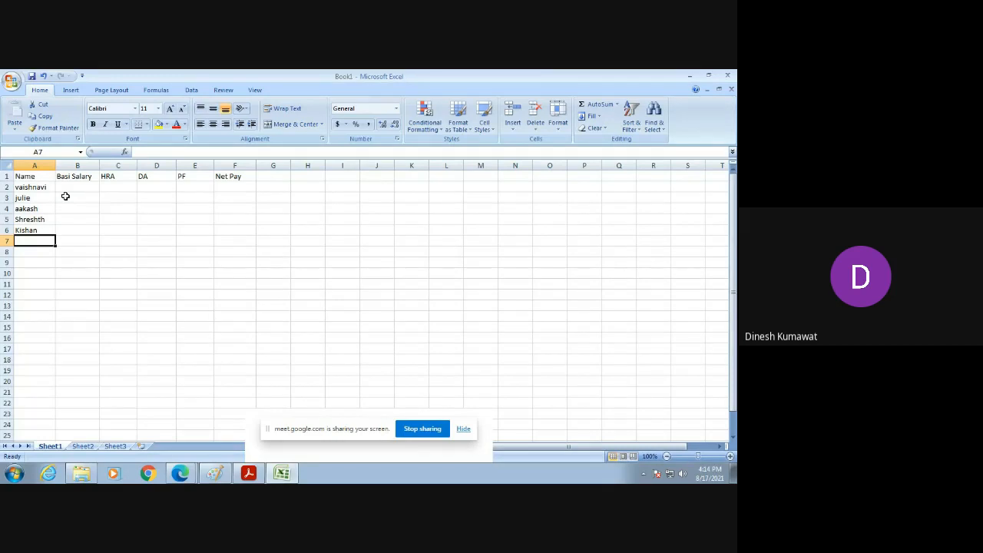
{"action": "type", "text": "Aa"}
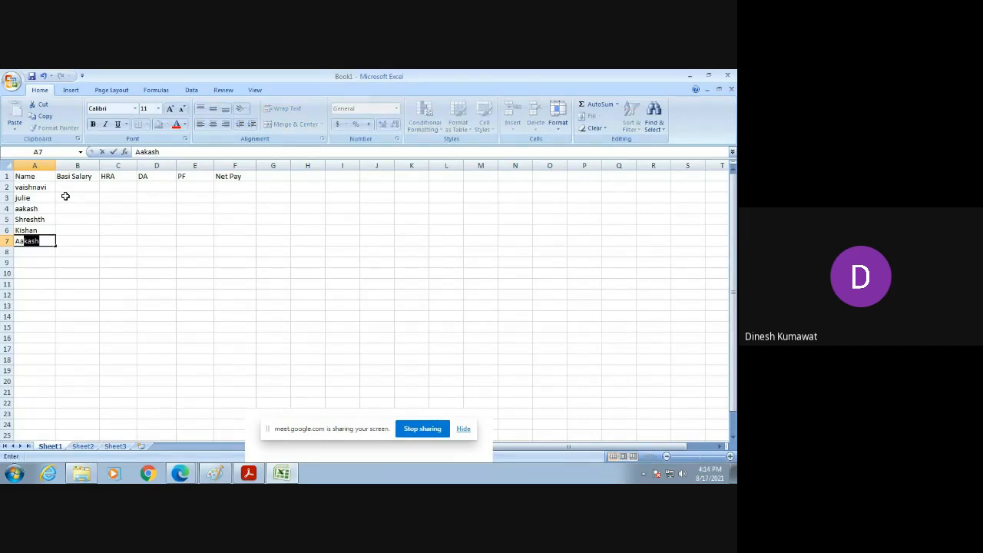
{"action": "type", "text": "desh"}
{"action": "key", "text": "Return"}
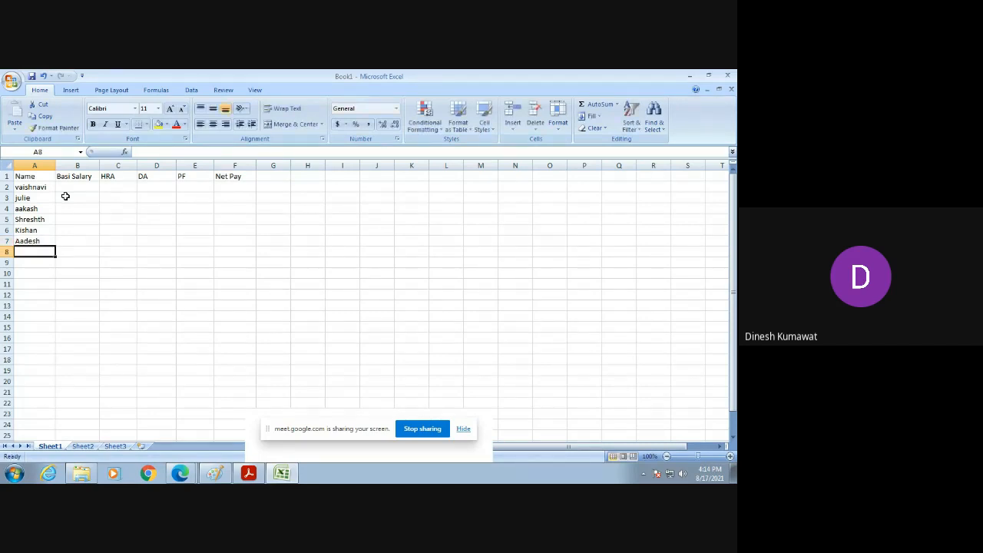
{"action": "type", "text": "Pri"}
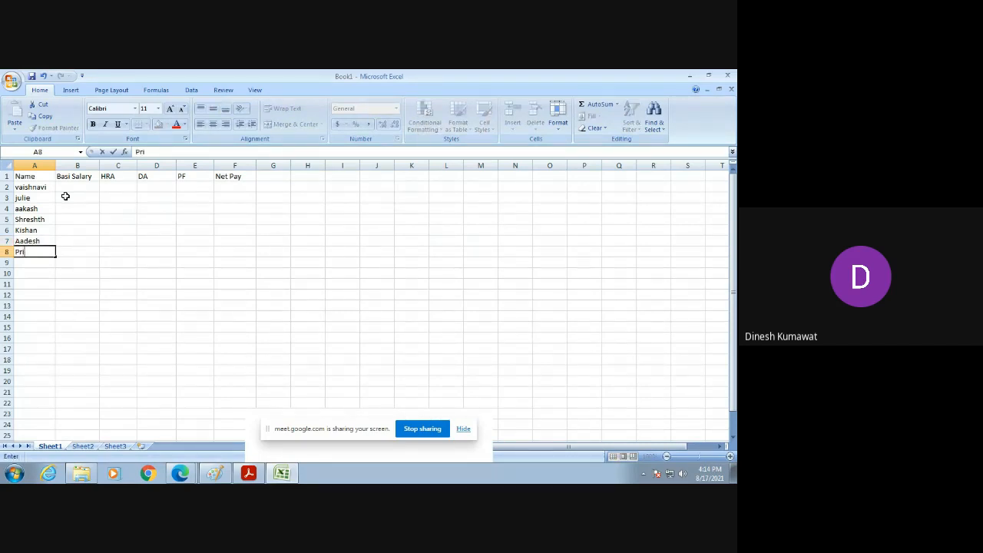
{"action": "type", "text": "ti"}
{"action": "key", "text": "Return"}
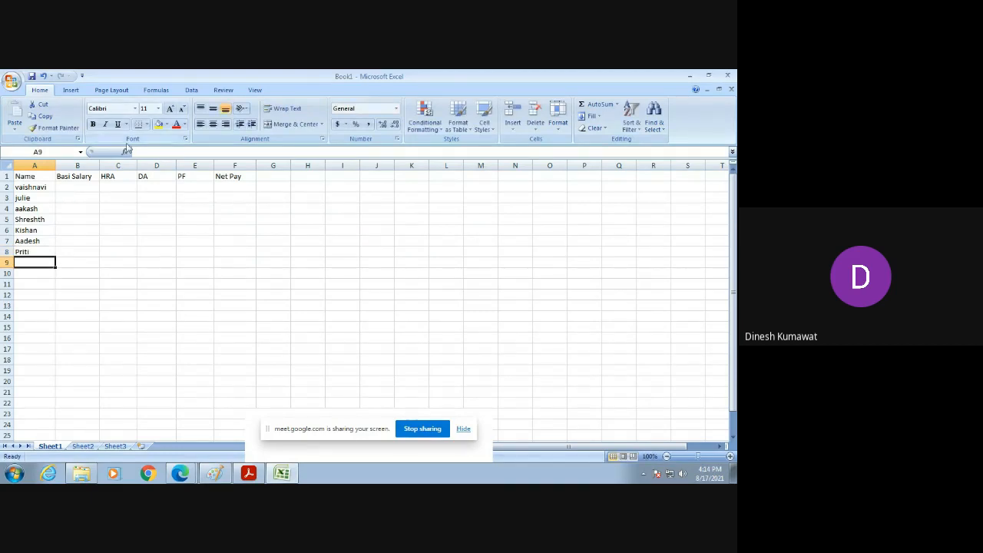
Correct the spelling of the heading in cell B1 to "Basic Salary"
{"action": "left_click", "coordinate": [79, 188]}
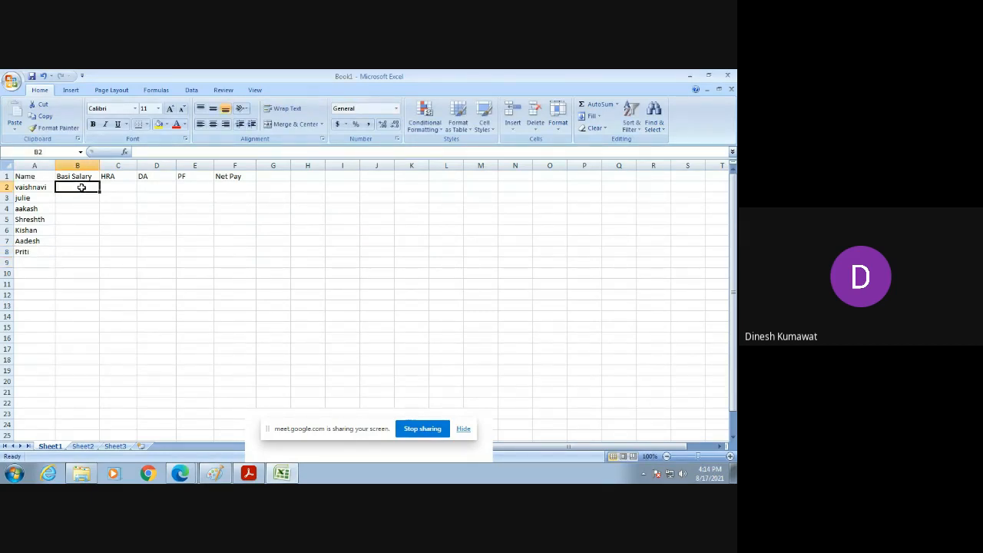
{"action": "double_click", "coordinate": [69, 177]}
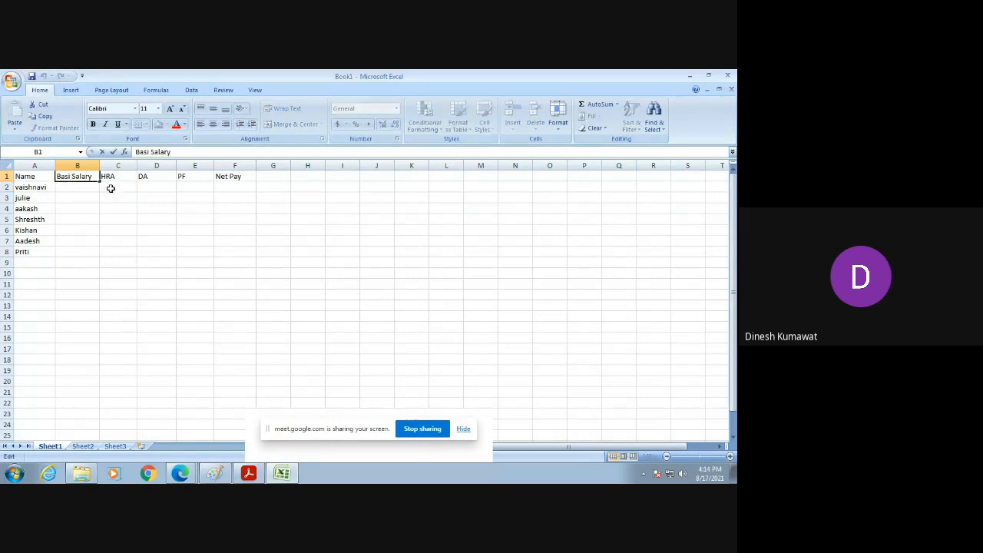
{"action": "type", "text": "c"}
{"action": "left_click", "coordinate": [80, 188]}
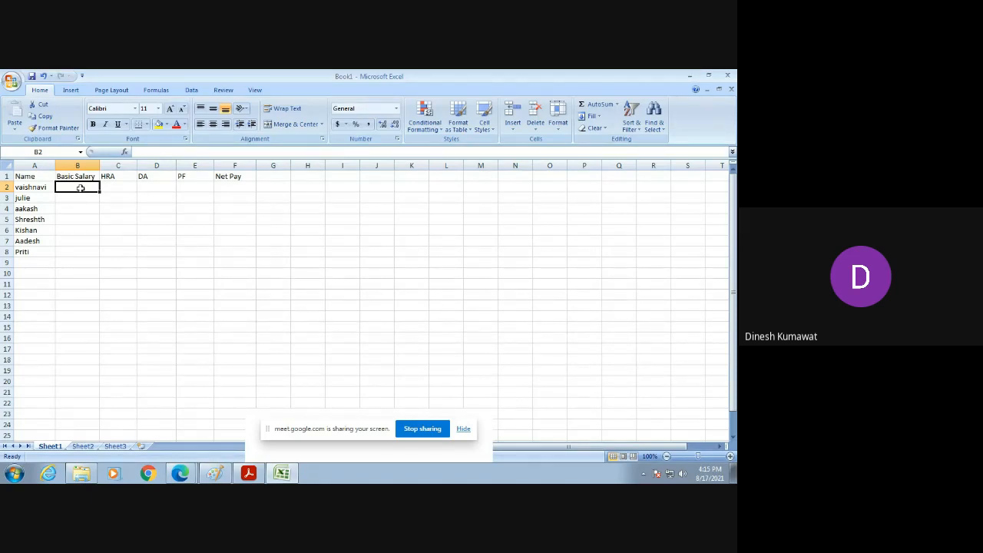
Enter the basic salaries 10000, 15000, 20000 and 25000 in cells B2 to B5
{"action": "type", "text": "10000"}
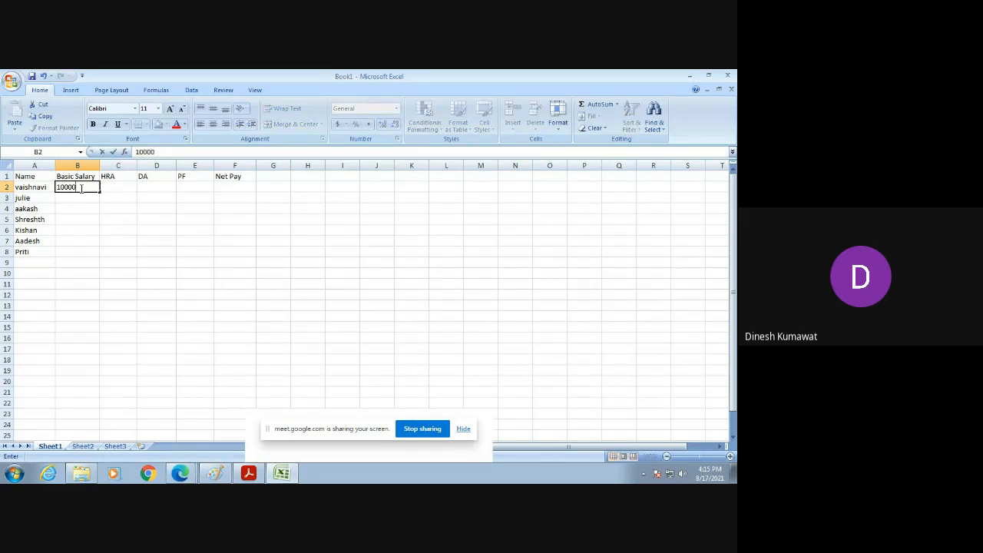
{"action": "key", "text": "Return"}
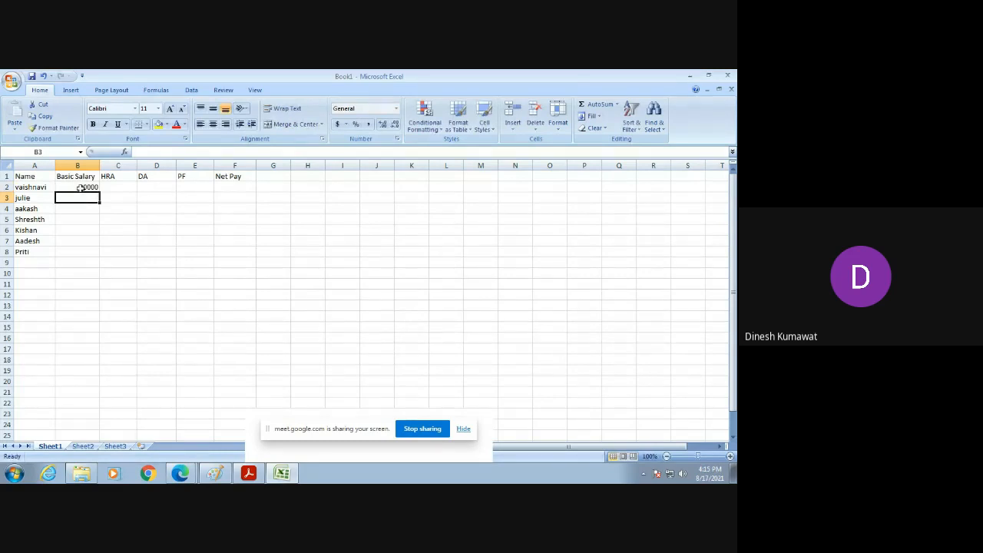
{"action": "type", "text": "15000"}
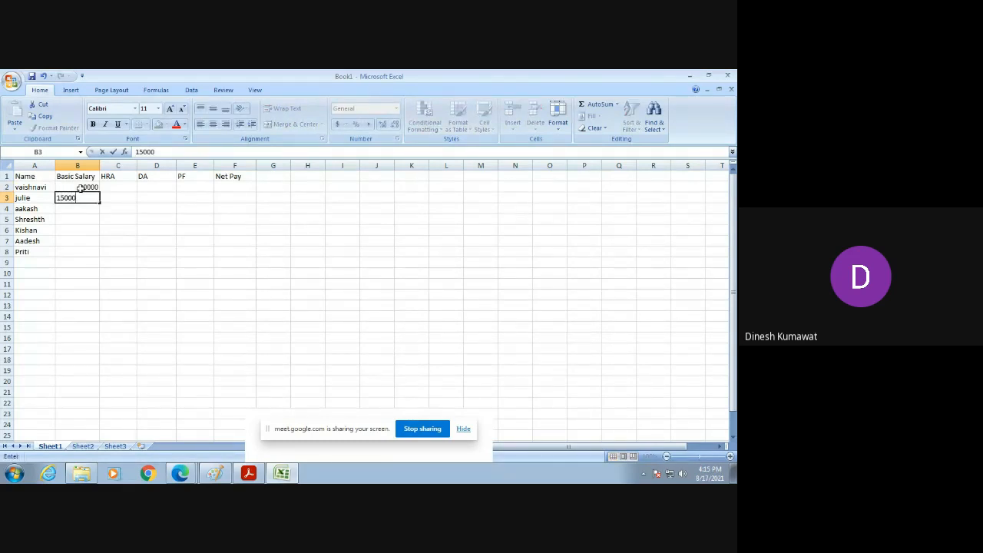
{"action": "key", "text": "Return"}
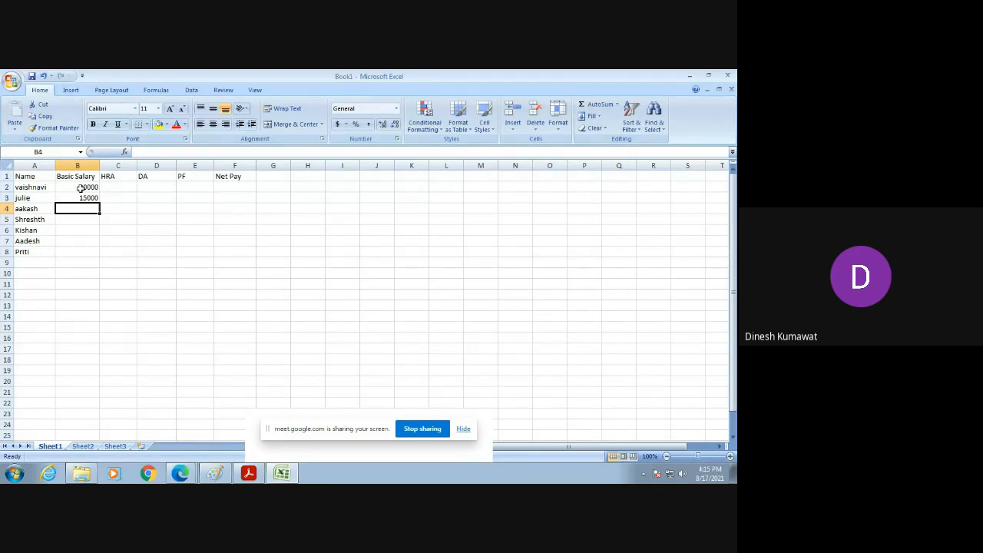
{"action": "type", "text": "20000"}
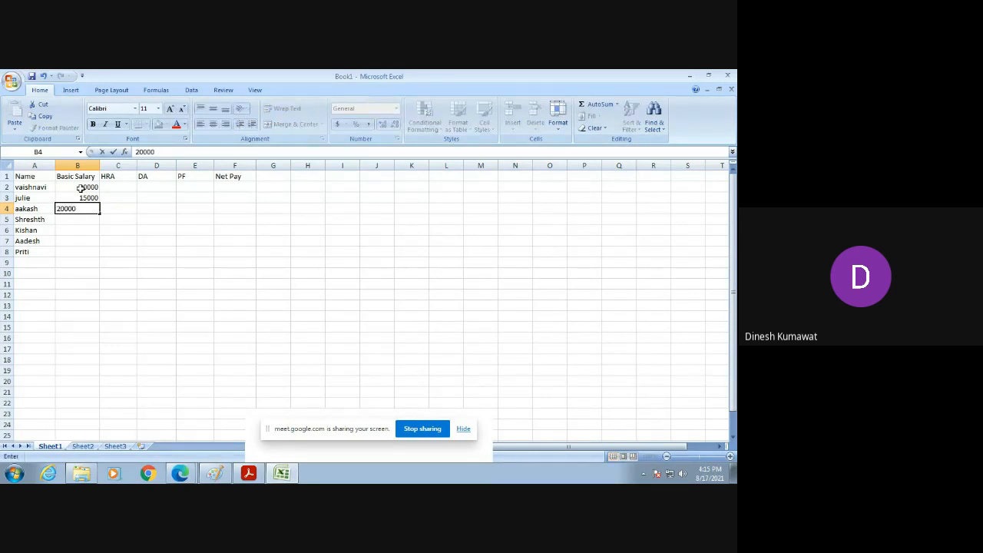
{"action": "key", "text": "Return"}
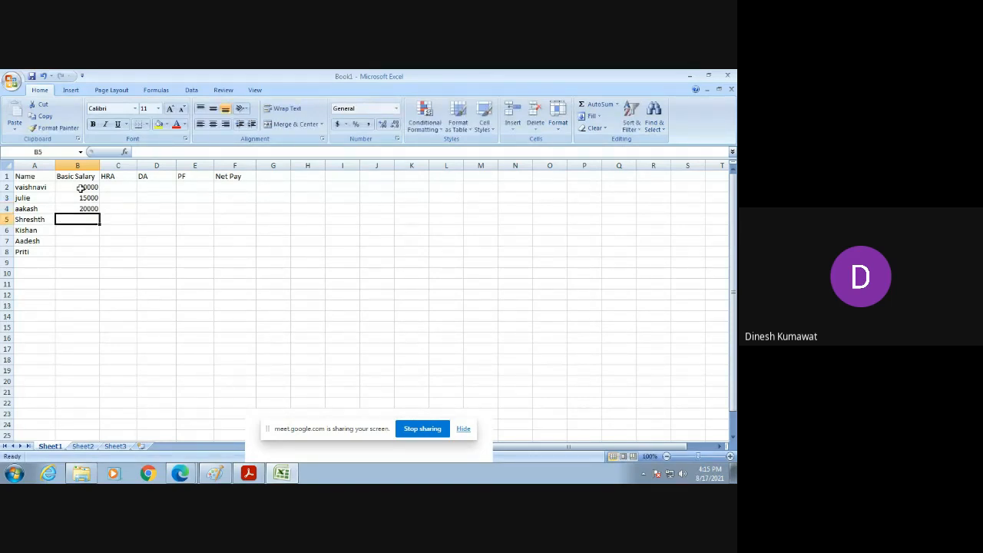
{"action": "type", "text": "25000"}
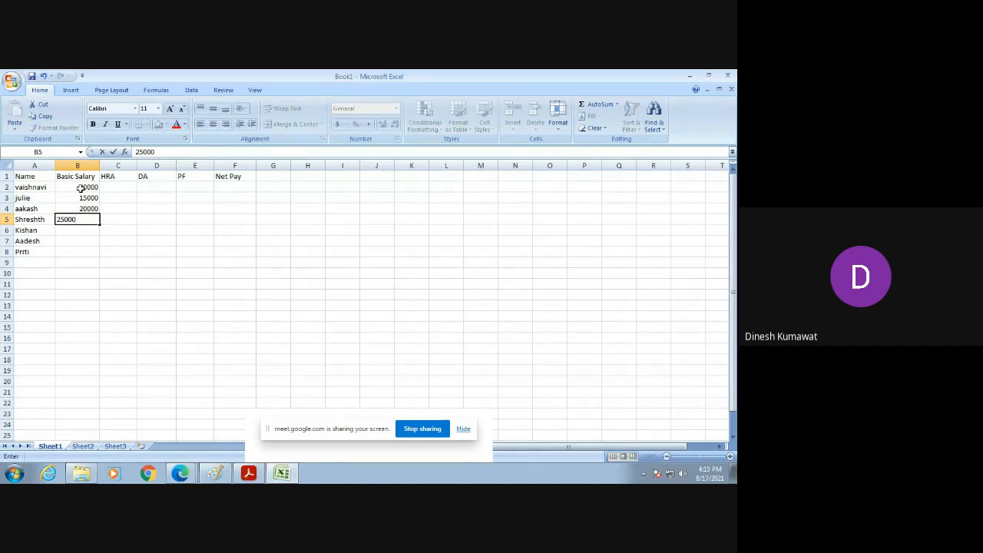
{"action": "key", "text": "Return"}
Enter the basic salaries 30000, 45000 and 55000 in cells B6 to B8
{"action": "type", "text": "30000"}
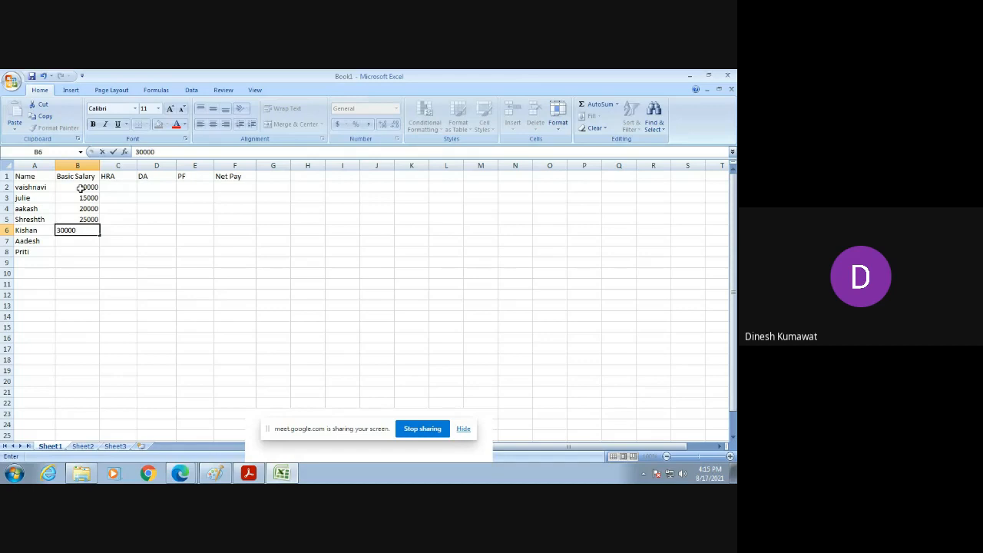
{"action": "key", "text": "Return"}
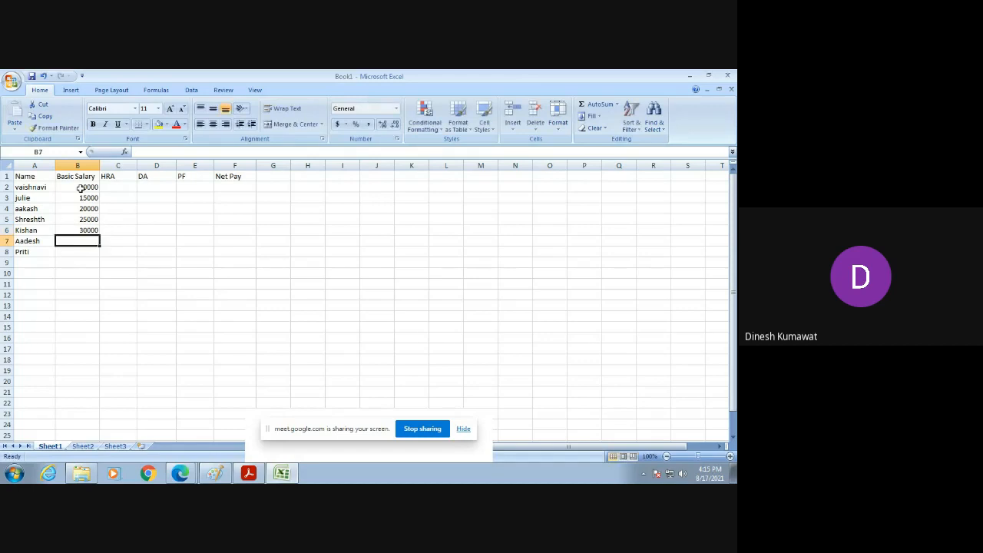
{"action": "type", "text": "45000"}
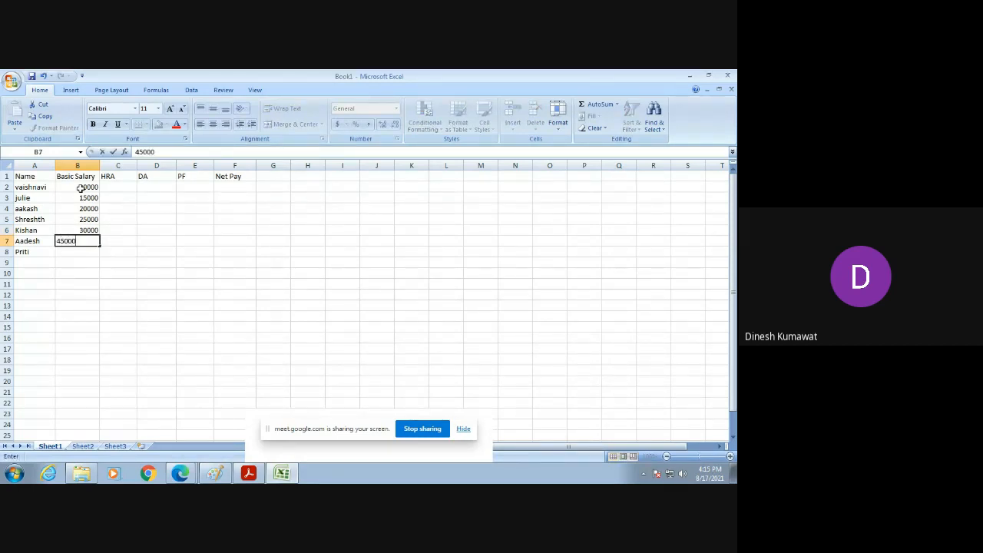
{"action": "key", "text": "Return"}
{"action": "type", "text": "55000"}
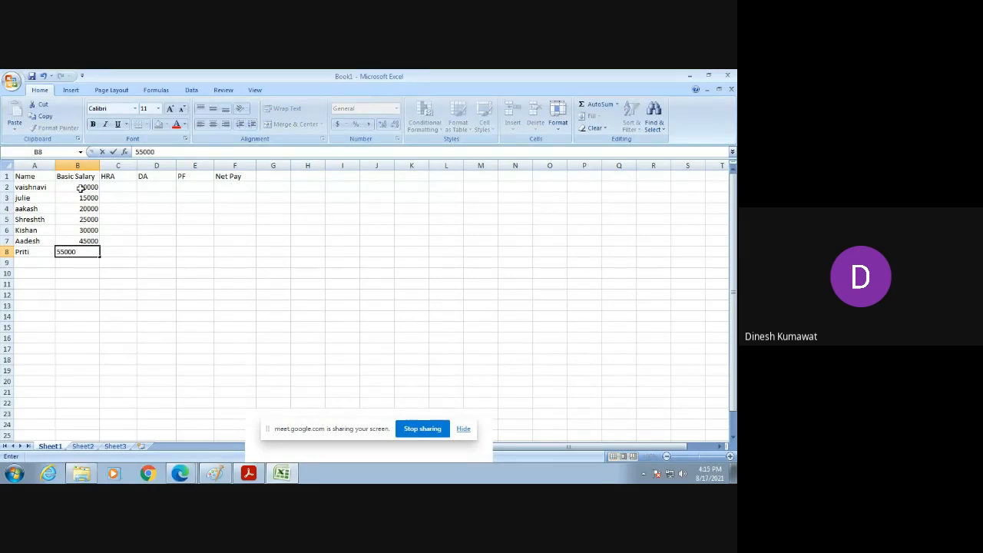
{"action": "key", "text": "Return"}
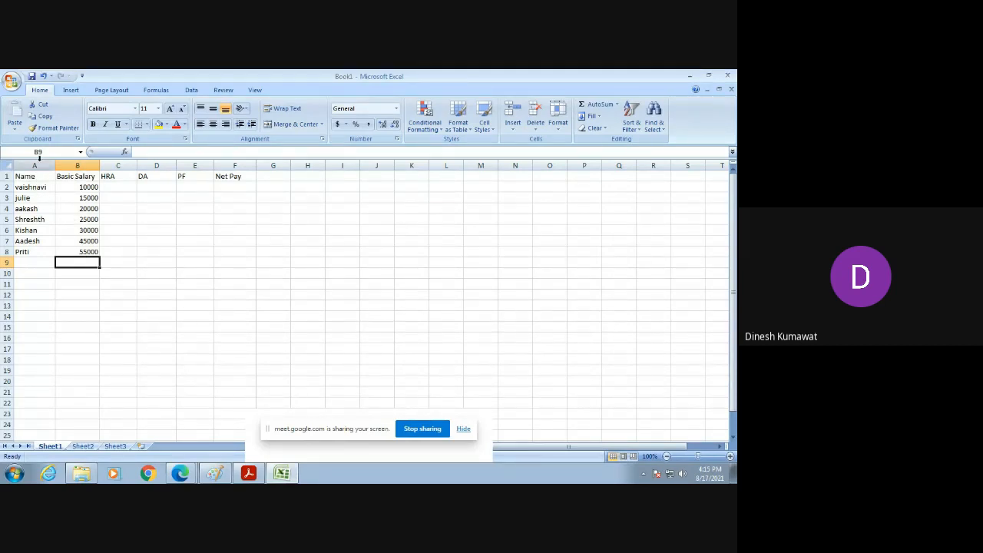
{"action": "left_click", "coordinate": [119, 185]}
{"action": "left_click", "coordinate": [153, 187]}
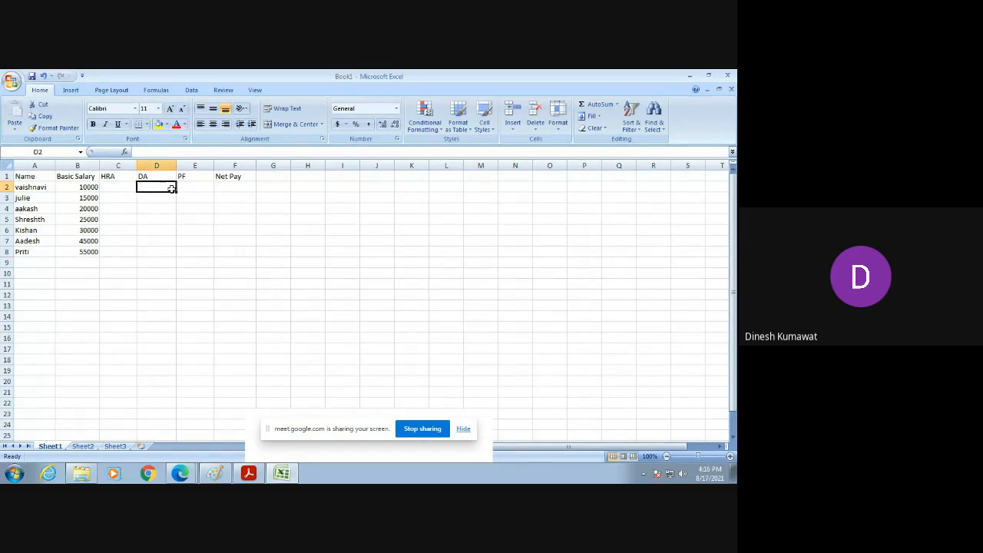
{"action": "left_click", "coordinate": [194, 189]}
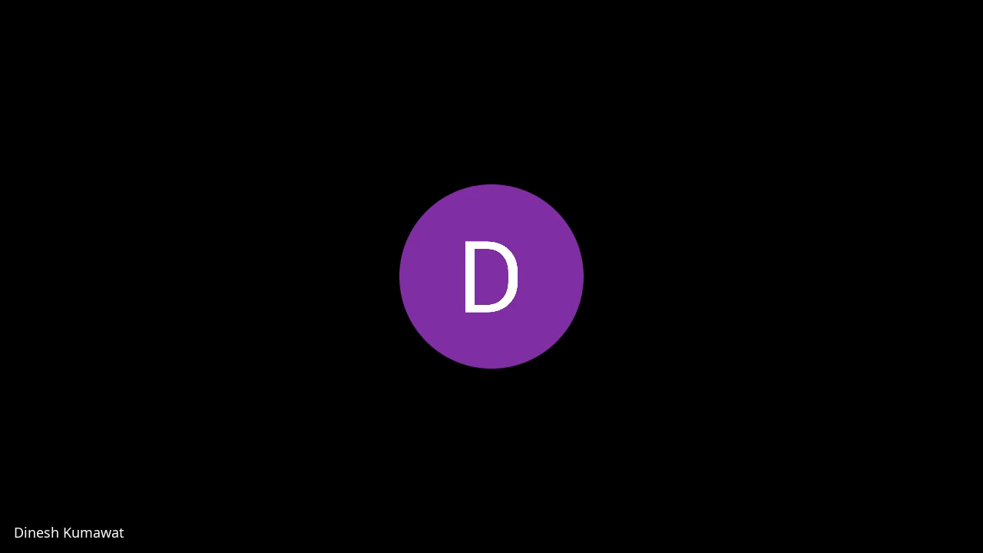
Capitalize the first letter of the employee names in cells A3 and A4
{"action": "type", "text": "Julie"}
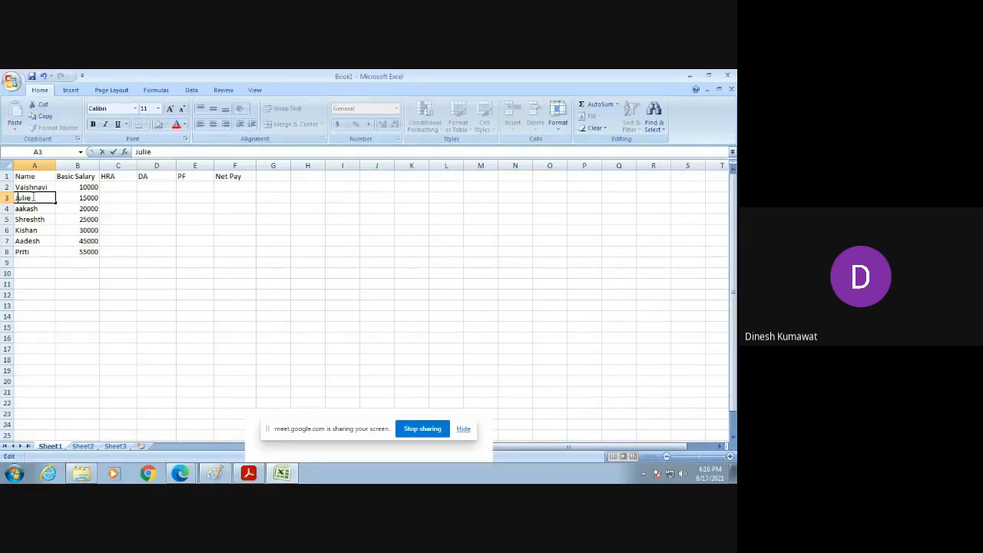
{"action": "double_click", "coordinate": [32, 208]}
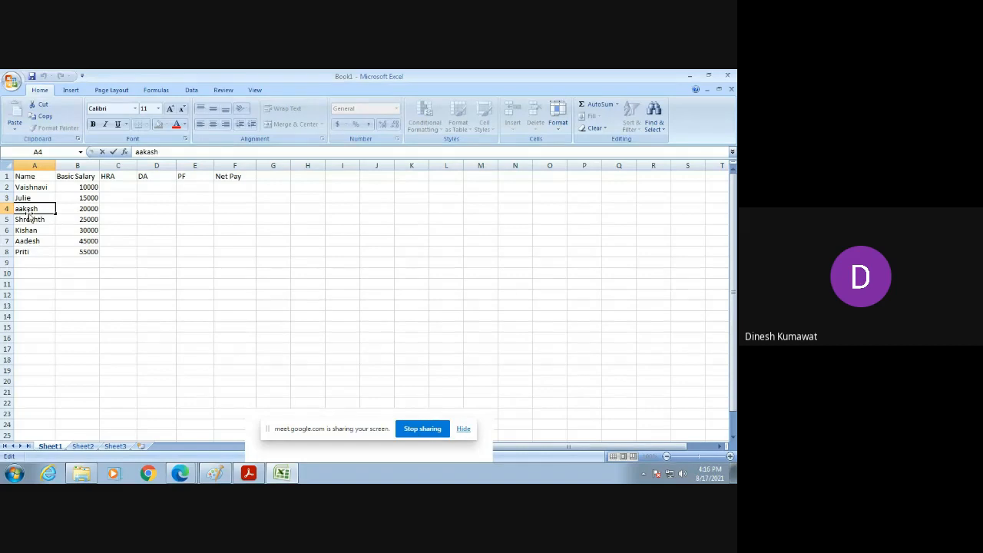
{"action": "key", "text": "BackSpace"}
{"action": "type", "text": "A"}
{"action": "left_click", "coordinate": [59, 274]}
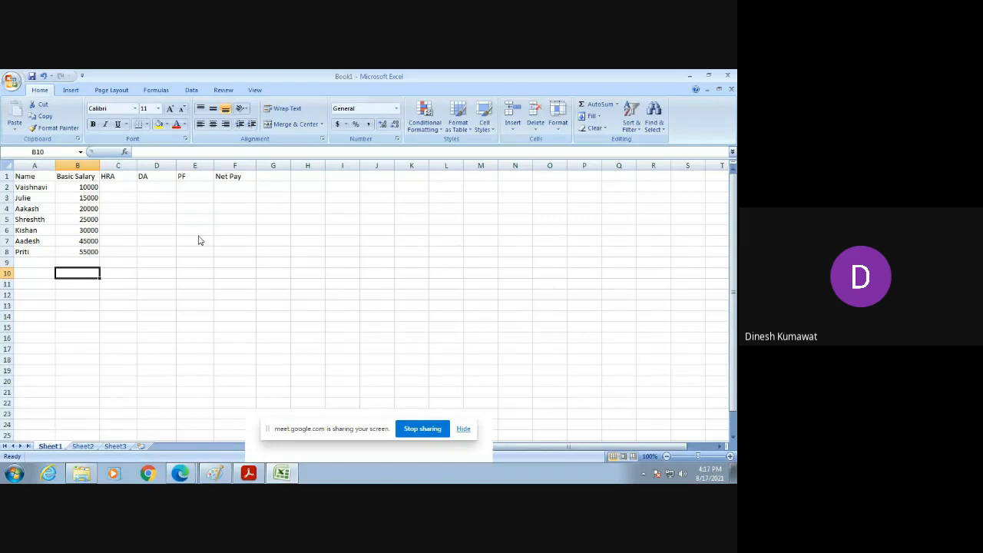
Save the workbook as Practical2 in the TYBComPracticals folder on Local Disk (E:)
{"action": "key", "text": "ctrl+s"}
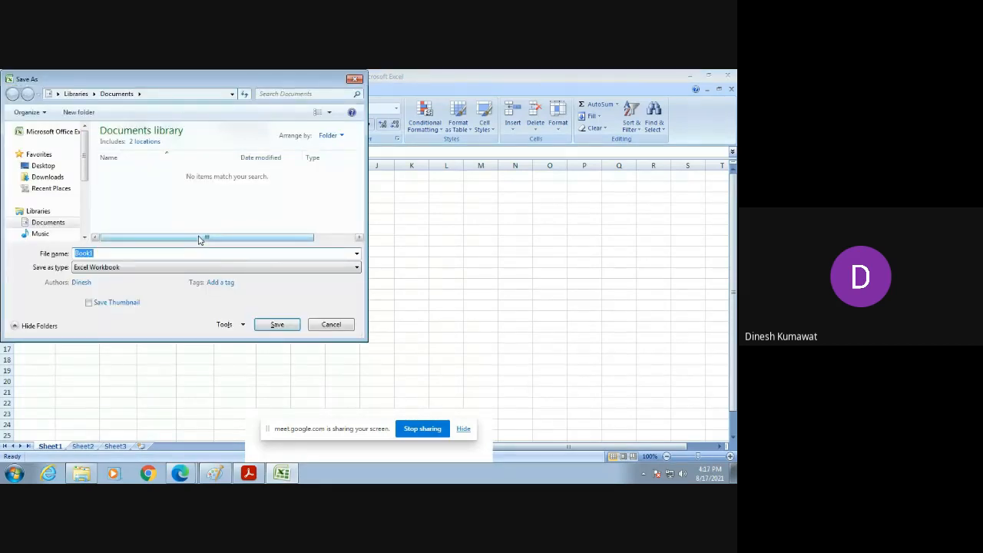
{"action": "left_click", "coordinate": [63, 166]}
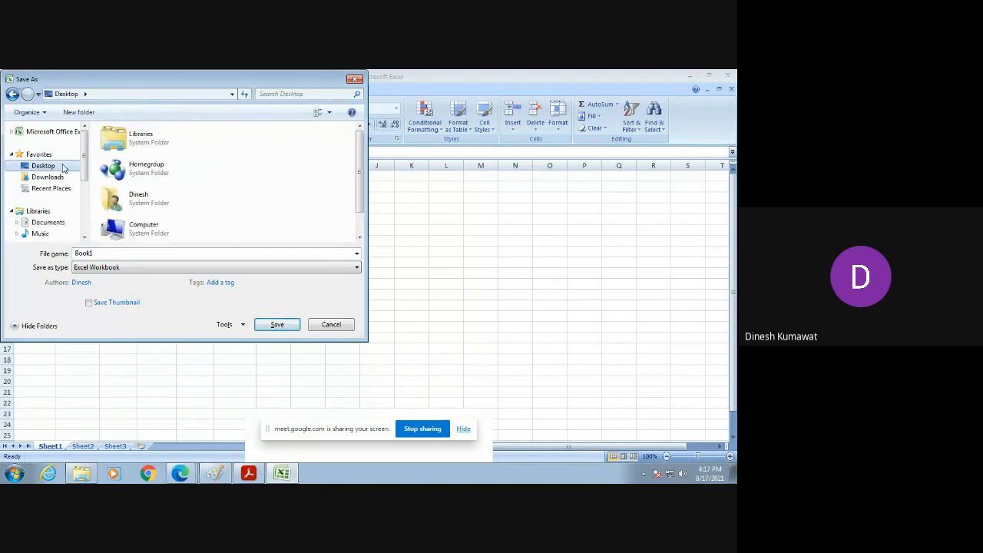
{"action": "scroll", "coordinate": [355, 168], "scroll_direction": "down", "scroll_amount": 1}
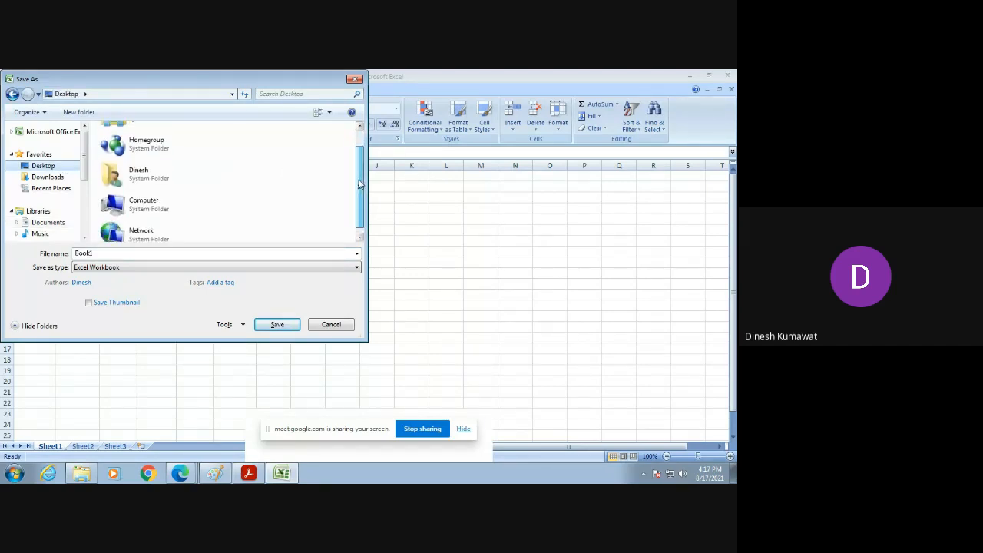
{"action": "left_click", "coordinate": [142, 204]}
{"action": "double_click", "coordinate": [142, 205]}
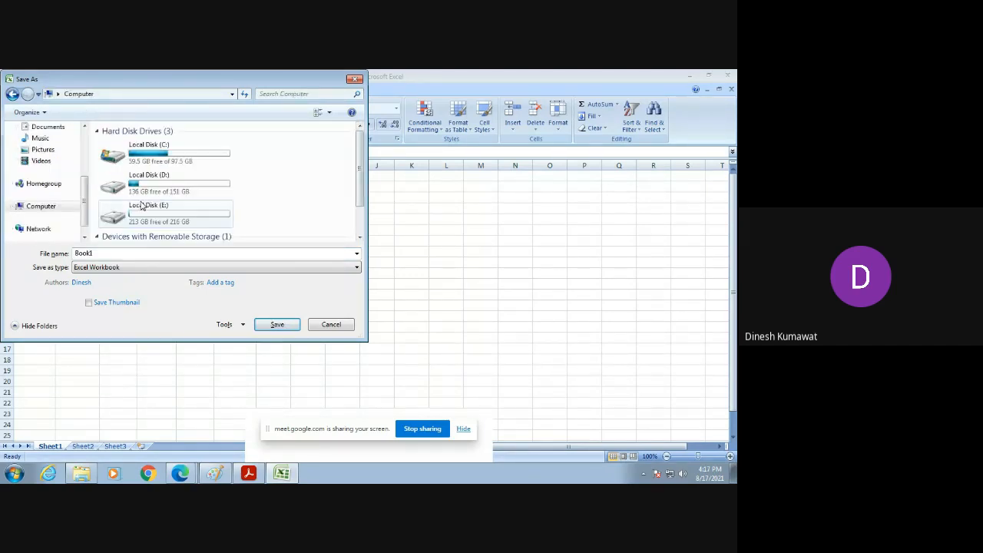
{"action": "double_click", "coordinate": [152, 217]}
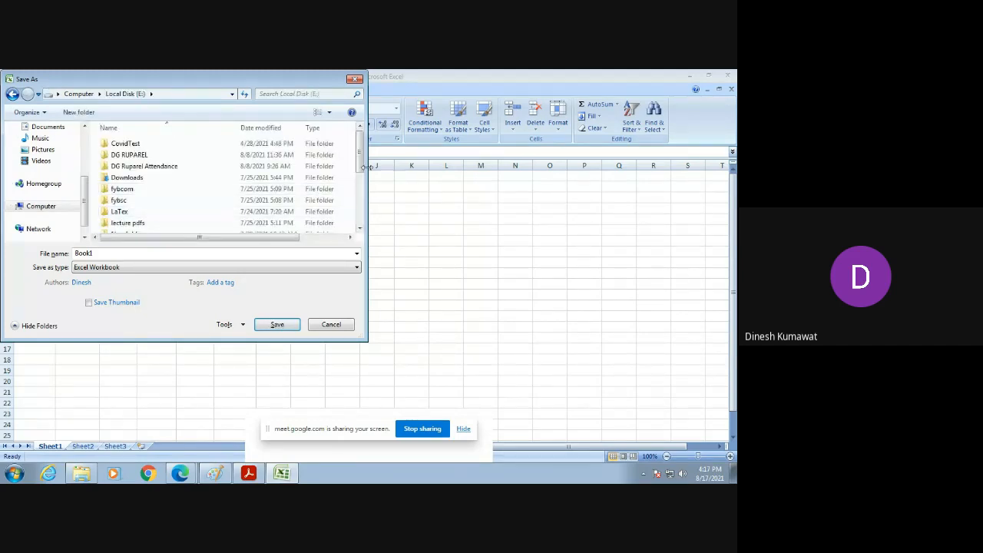
{"action": "left_click_drag", "start_coordinate": [360, 167], "coordinate": [321, 204]}
{"action": "double_click", "coordinate": [148, 178]}
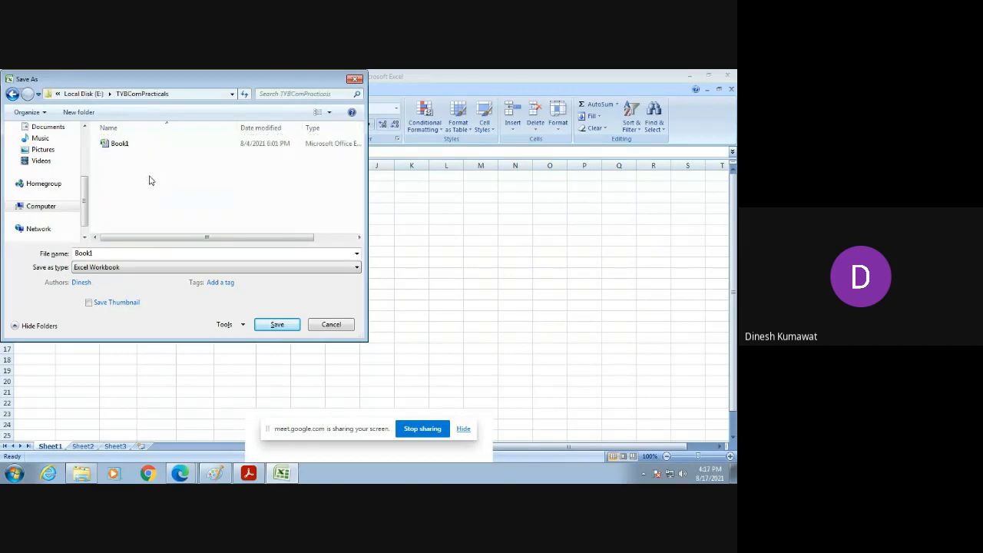
{"action": "double_click", "coordinate": [99, 254]}
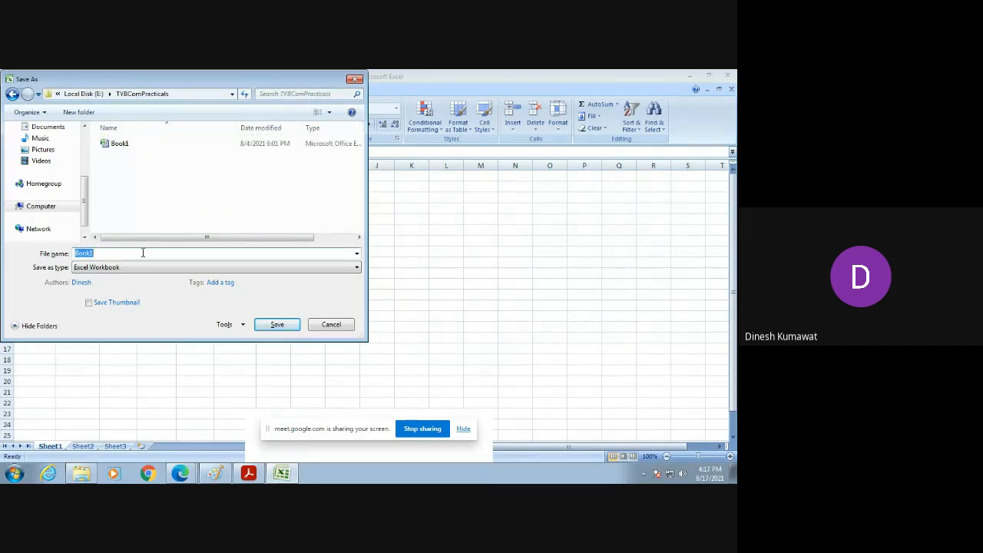
{"action": "key", "text": "BackSpace"}
{"action": "type", "text": "Practical2"}
{"action": "left_click", "coordinate": [277, 324]}
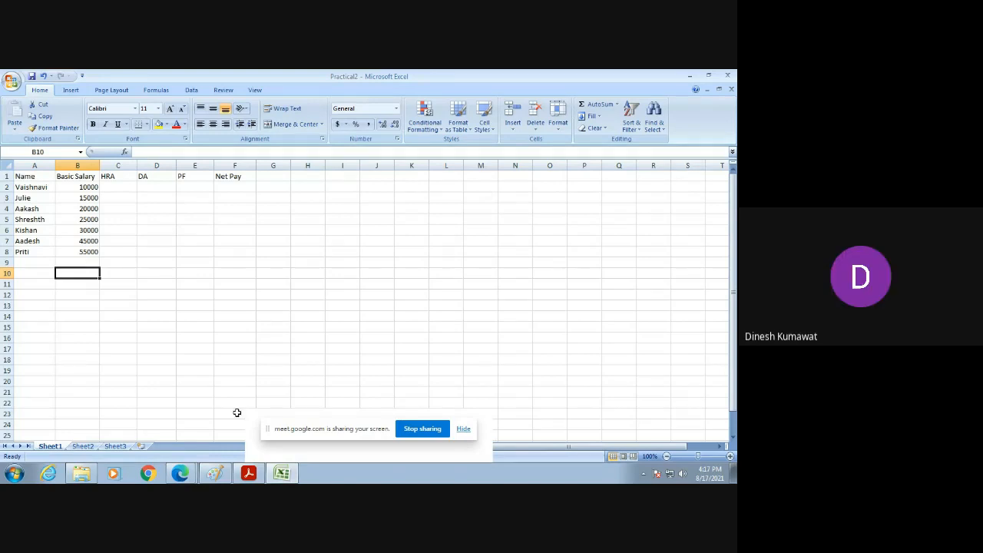
Switch to Excel Pr2.pdf in Acrobat Reader, read question 1's HRA, DA, PF and Net Pay rules, and return to cell C2 of the workbook
{"action": "left_click", "coordinate": [251, 474]}
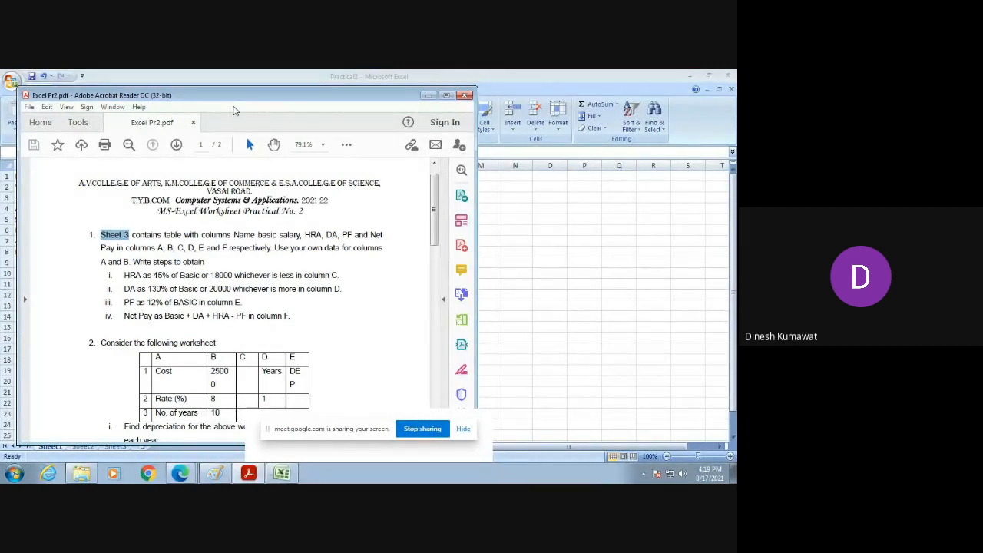
{"action": "left_click_drag", "start_coordinate": [199, 96], "coordinate": [296, 95]}
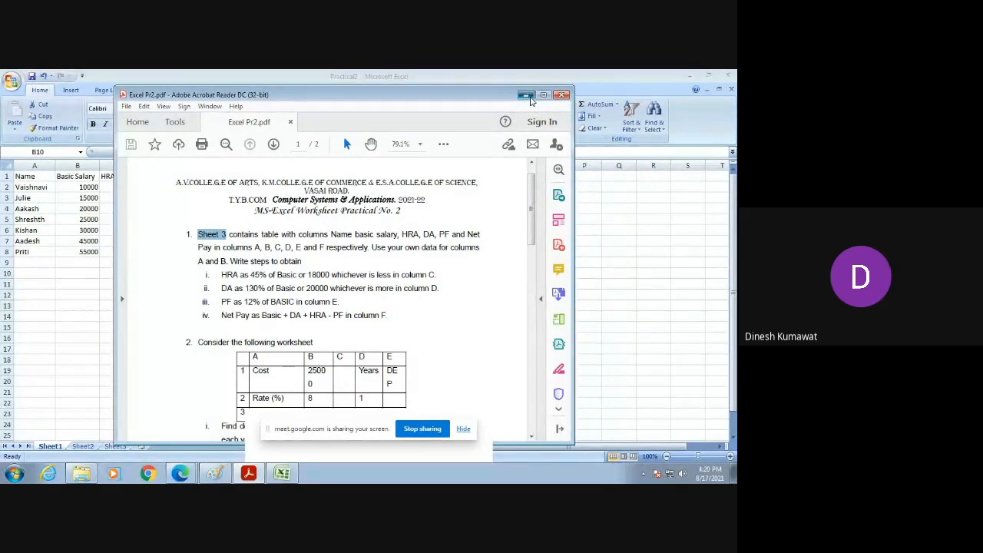
{"action": "left_click", "coordinate": [527, 97]}
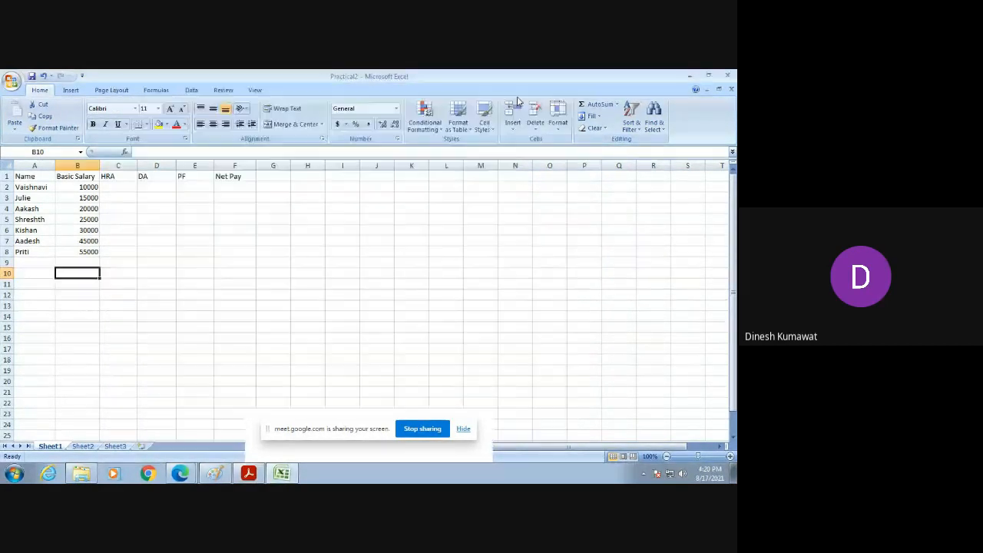
{"action": "left_click", "coordinate": [116, 187]}
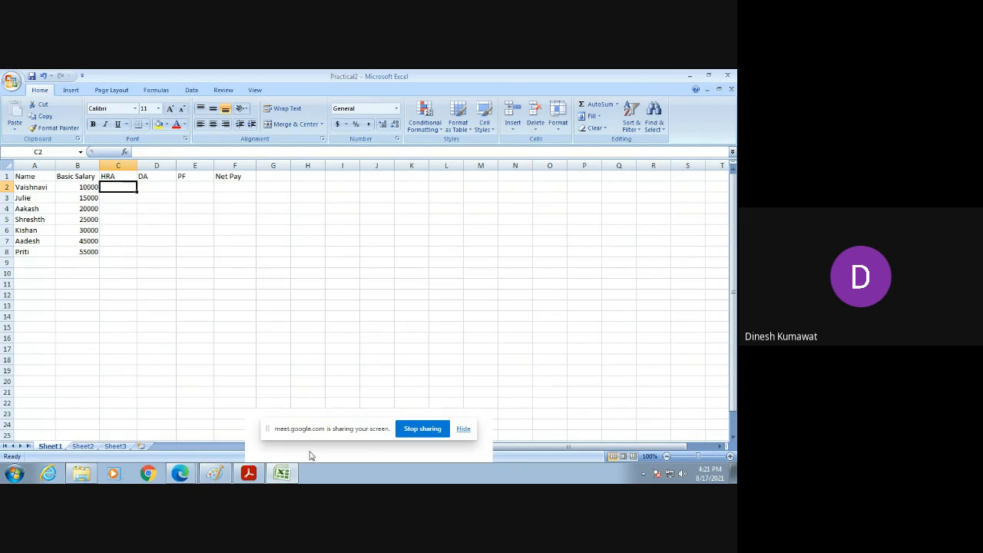
Switch to Paint and handwrite "(10000 × 45%, 18000)" with the Pencil near the top of the canvas
{"action": "left_click", "coordinate": [214, 473]}
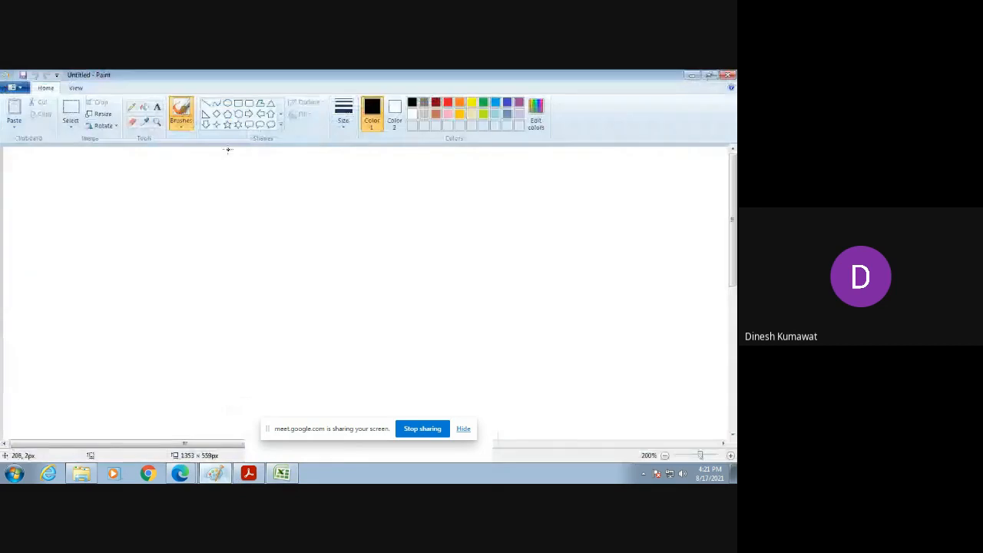
{"action": "left_click", "coordinate": [131, 107]}
{"action": "left_click_drag", "start_coordinate": [212, 184], "coordinate": [210, 234]}
{"action": "mouse_move", "coordinate": [215, 198]}
{"action": "left_mouse_down"}
{"action": "mouse_move", "coordinate": [215, 218]}
{"action": "mouse_move", "coordinate": [247, 194]}
{"action": "mouse_move", "coordinate": [266, 206]}
{"action": "mouse_move", "coordinate": [261, 196]}
{"action": "left_mouse_up"}
{"action": "mouse_move", "coordinate": [280, 194]}
{"action": "left_mouse_down"}
{"action": "mouse_move", "coordinate": [306, 221]}
{"action": "mouse_move", "coordinate": [281, 218]}
{"action": "left_mouse_up"}
{"action": "mouse_move", "coordinate": [322, 184]}
{"action": "left_mouse_down"}
{"action": "mouse_move", "coordinate": [315, 196]}
{"action": "mouse_move", "coordinate": [332, 199]}
{"action": "mouse_move", "coordinate": [326, 218]}
{"action": "left_mouse_up"}
{"action": "mouse_move", "coordinate": [335, 192]}
{"action": "left_mouse_down"}
{"action": "mouse_move", "coordinate": [346, 188]}
{"action": "mouse_move", "coordinate": [333, 201]}
{"action": "mouse_move", "coordinate": [336, 218]}
{"action": "left_mouse_up"}
{"action": "left_click_drag", "start_coordinate": [372, 184], "coordinate": [360, 227]}
{"action": "mouse_move", "coordinate": [360, 192]}
{"action": "left_mouse_down"}
{"action": "mouse_move", "coordinate": [380, 223]}
{"action": "mouse_move", "coordinate": [398, 227]}
{"action": "left_mouse_up"}
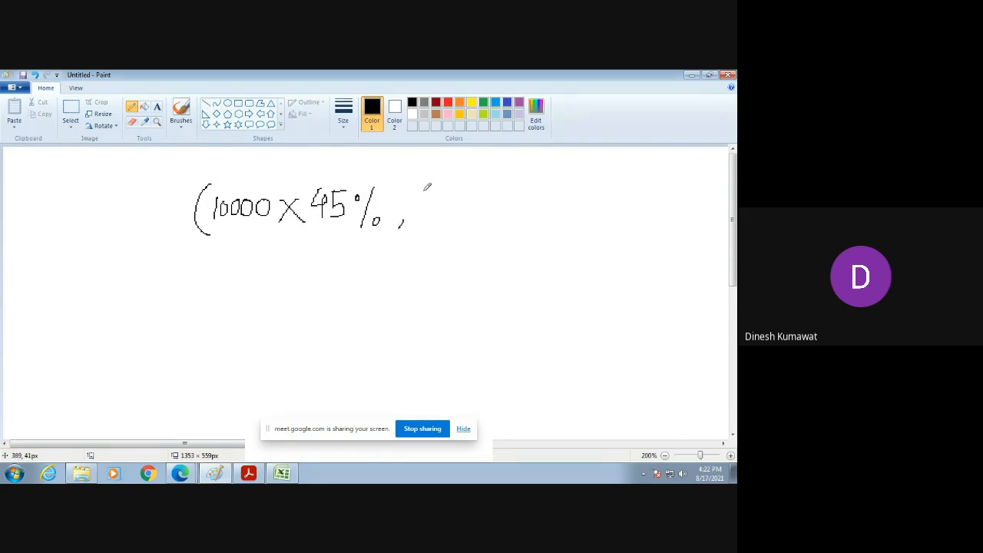
{"action": "mouse_move", "coordinate": [422, 192]}
{"action": "left_mouse_down"}
{"action": "mouse_move", "coordinate": [420, 220]}
{"action": "mouse_move", "coordinate": [435, 201]}
{"action": "mouse_move", "coordinate": [448, 206]}
{"action": "mouse_move", "coordinate": [442, 185]}
{"action": "left_mouse_up"}
{"action": "mouse_move", "coordinate": [466, 186]}
{"action": "left_mouse_down"}
{"action": "mouse_move", "coordinate": [457, 206]}
{"action": "mouse_move", "coordinate": [466, 187]}
{"action": "mouse_move", "coordinate": [474, 198]}
{"action": "mouse_move", "coordinate": [482, 188]}
{"action": "left_mouse_up"}
{"action": "left_click_drag", "start_coordinate": [499, 189], "coordinate": [513, 235]}
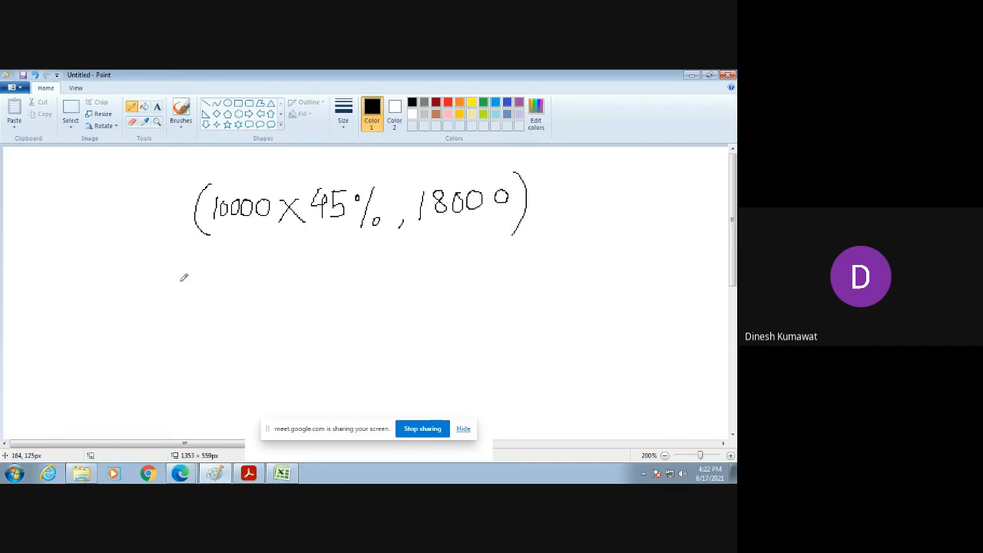
Handwrite "= (4500, 18000)" on a second line below the first expression
{"action": "mouse_move", "coordinate": [180, 282]}
{"action": "left_mouse_down"}
{"action": "mouse_move", "coordinate": [206, 280]}
{"action": "mouse_move", "coordinate": [203, 290]}
{"action": "mouse_move", "coordinate": [227, 305]}
{"action": "mouse_move", "coordinate": [247, 299]}
{"action": "left_mouse_up"}
{"action": "mouse_move", "coordinate": [262, 264]}
{"action": "left_mouse_down"}
{"action": "mouse_move", "coordinate": [262, 277]}
{"action": "mouse_move", "coordinate": [279, 269]}
{"action": "mouse_move", "coordinate": [263, 291]}
{"action": "left_mouse_up"}
{"action": "mouse_move", "coordinate": [298, 273]}
{"action": "left_mouse_down"}
{"action": "mouse_move", "coordinate": [299, 286]}
{"action": "mouse_move", "coordinate": [298, 272]}
{"action": "left_mouse_up"}
{"action": "left_click_drag", "start_coordinate": [318, 267], "coordinate": [344, 299]}
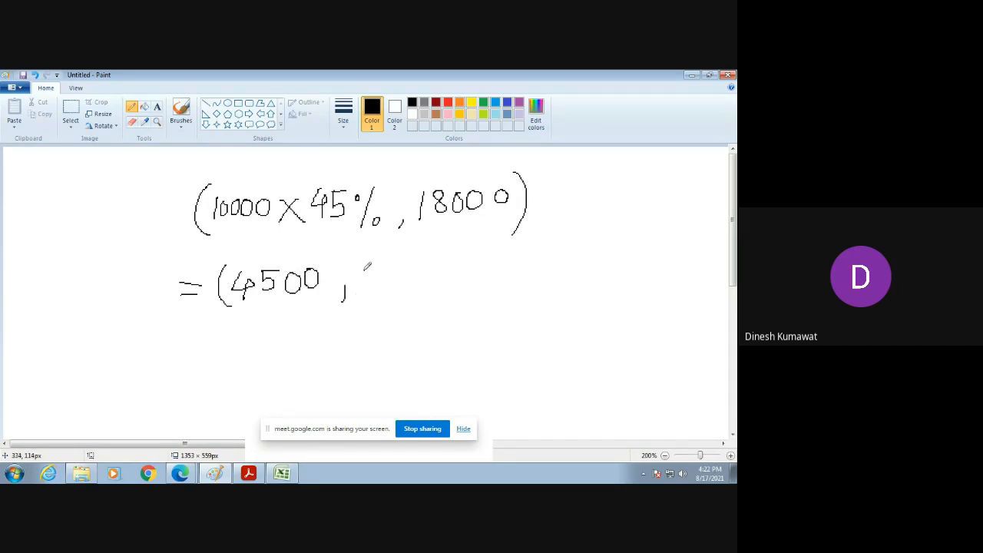
{"action": "mouse_move", "coordinate": [364, 262]}
{"action": "left_mouse_down"}
{"action": "mouse_move", "coordinate": [361, 295]}
{"action": "mouse_move", "coordinate": [378, 265]}
{"action": "mouse_move", "coordinate": [403, 275]}
{"action": "mouse_move", "coordinate": [409, 265]}
{"action": "left_mouse_up"}
{"action": "mouse_move", "coordinate": [423, 264]}
{"action": "left_mouse_down"}
{"action": "mouse_move", "coordinate": [419, 284]}
{"action": "mouse_move", "coordinate": [425, 262]}
{"action": "mouse_move", "coordinate": [434, 298]}
{"action": "left_mouse_up"}
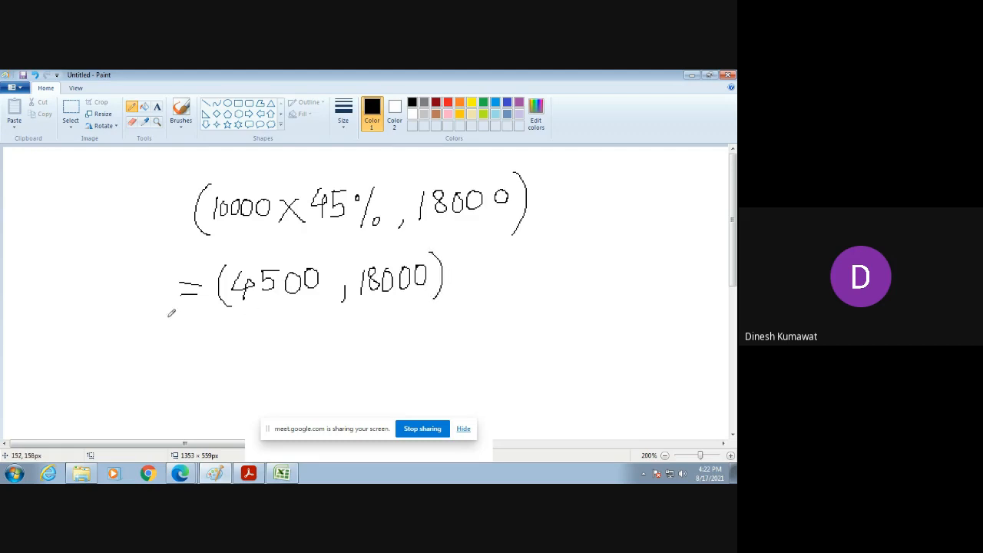
Handwrite "= 4500" on a third line and draw an arrow pointing to it
{"action": "left_click_drag", "start_coordinate": [186, 358], "coordinate": [219, 367]}
{"action": "mouse_move", "coordinate": [299, 338]}
{"action": "left_mouse_down"}
{"action": "mouse_move", "coordinate": [289, 365]}
{"action": "mouse_move", "coordinate": [310, 363]}
{"action": "left_mouse_up"}
{"action": "mouse_move", "coordinate": [304, 345]}
{"action": "left_mouse_down"}
{"action": "mouse_move", "coordinate": [302, 376]}
{"action": "mouse_move", "coordinate": [324, 347]}
{"action": "mouse_move", "coordinate": [334, 364]}
{"action": "mouse_move", "coordinate": [321, 376]}
{"action": "mouse_move", "coordinate": [347, 367]}
{"action": "mouse_move", "coordinate": [355, 352]}
{"action": "left_mouse_up"}
{"action": "mouse_move", "coordinate": [373, 345]}
{"action": "left_mouse_down"}
{"action": "mouse_move", "coordinate": [367, 372]}
{"action": "mouse_move", "coordinate": [375, 347]}
{"action": "left_mouse_up"}
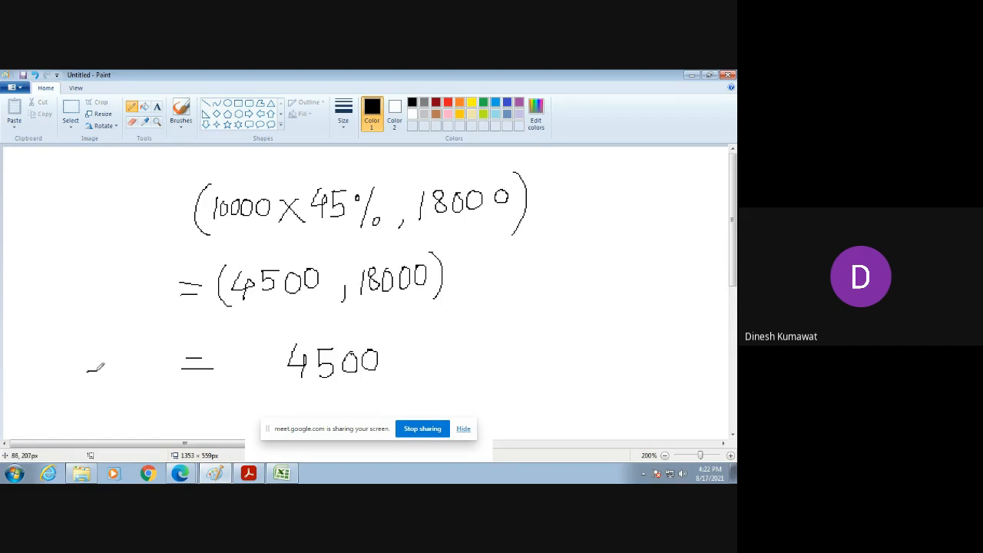
{"action": "mouse_move", "coordinate": [87, 370]}
{"action": "left_mouse_down"}
{"action": "mouse_move", "coordinate": [156, 370]}
{"action": "mouse_move", "coordinate": [126, 388]}
{"action": "left_mouse_up"}
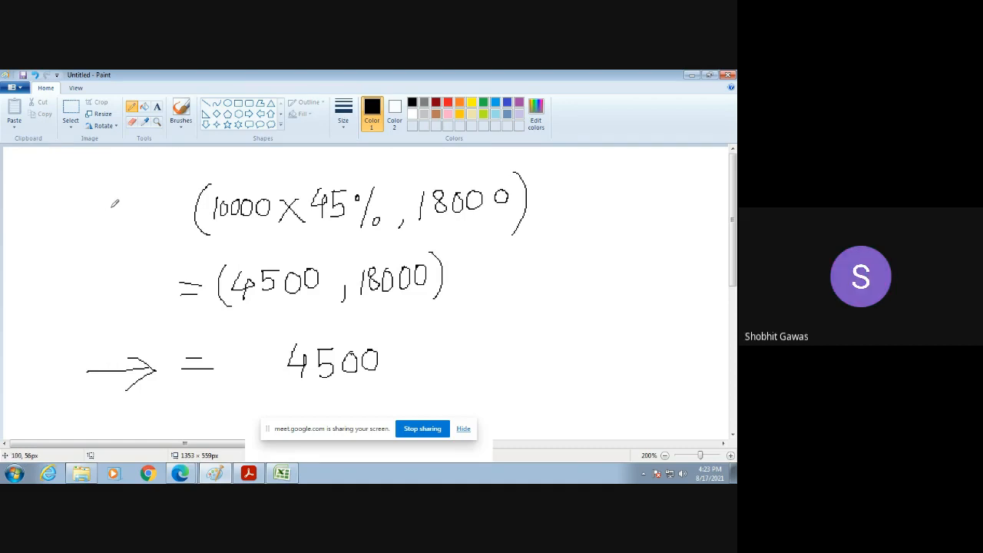
Handwrite the function name "min" in front of the first bracketed expression
{"action": "mouse_move", "coordinate": [120, 199]}
{"action": "left_mouse_down"}
{"action": "mouse_move", "coordinate": [122, 213]}
{"action": "mouse_move", "coordinate": [132, 201]}
{"action": "mouse_move", "coordinate": [137, 217]}
{"action": "mouse_move", "coordinate": [143, 195]}
{"action": "mouse_move", "coordinate": [156, 217]}
{"action": "left_mouse_up"}
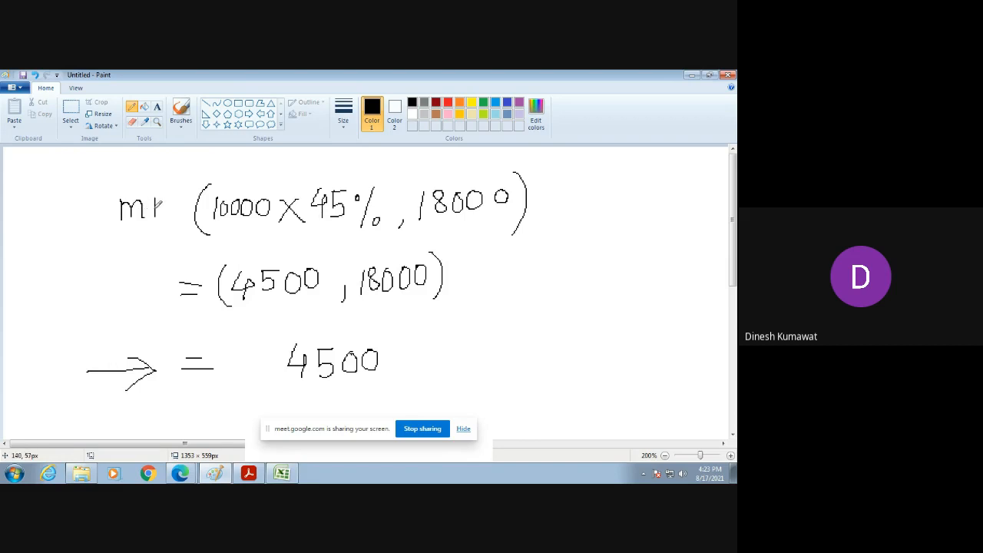
{"action": "mouse_move", "coordinate": [153, 183]}
{"action": "left_mouse_down"}
{"action": "mouse_move", "coordinate": [164, 217]}
{"action": "mouse_move", "coordinate": [180, 208]}
{"action": "left_mouse_up"}
{"action": "left_click_drag", "start_coordinate": [95, 206], "coordinate": [112, 214]}
Switch back to Excel and enter the HRA formula =MIN($B2*45%,18000) in cell C2
{"action": "left_click", "coordinate": [283, 474]}
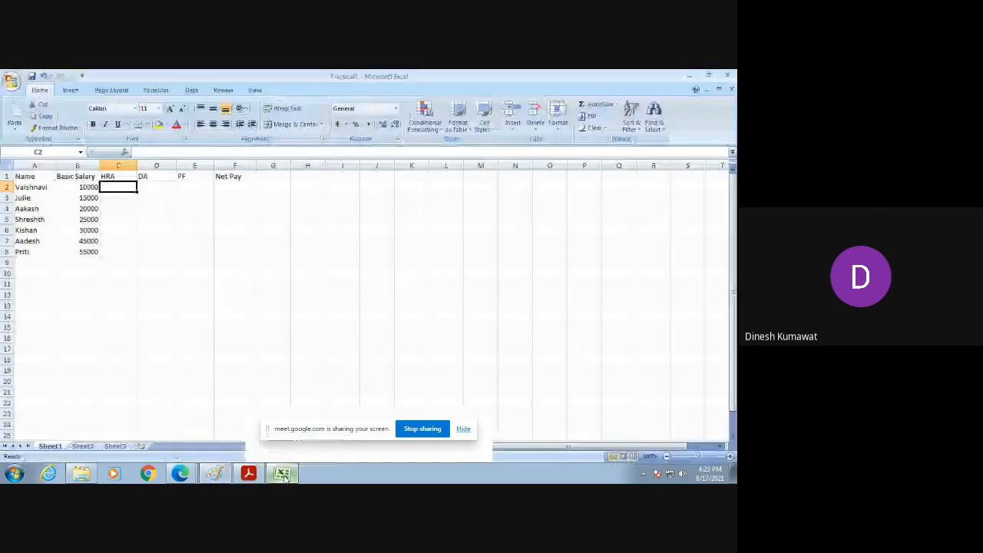
{"action": "double_click", "coordinate": [113, 187]}
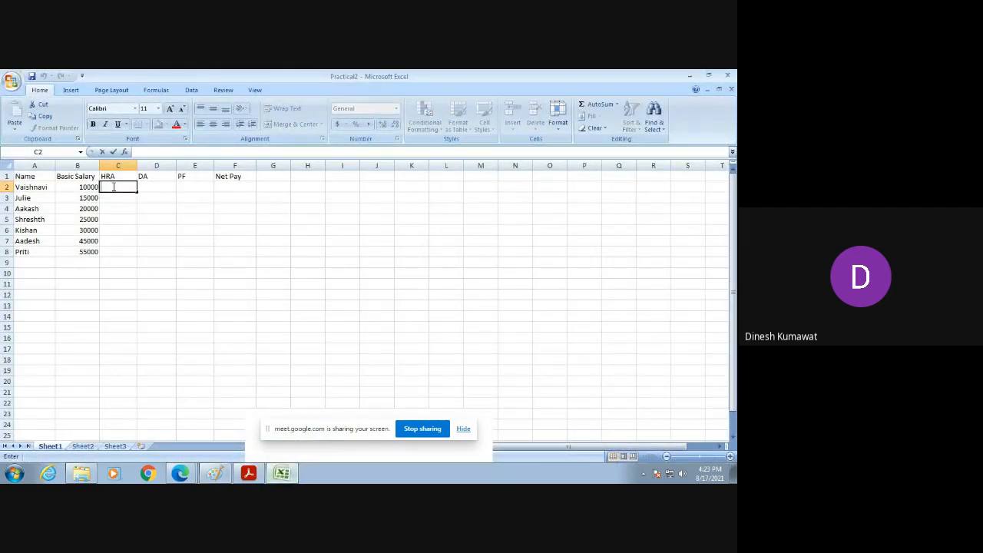
{"action": "type", "text": "=mi"}
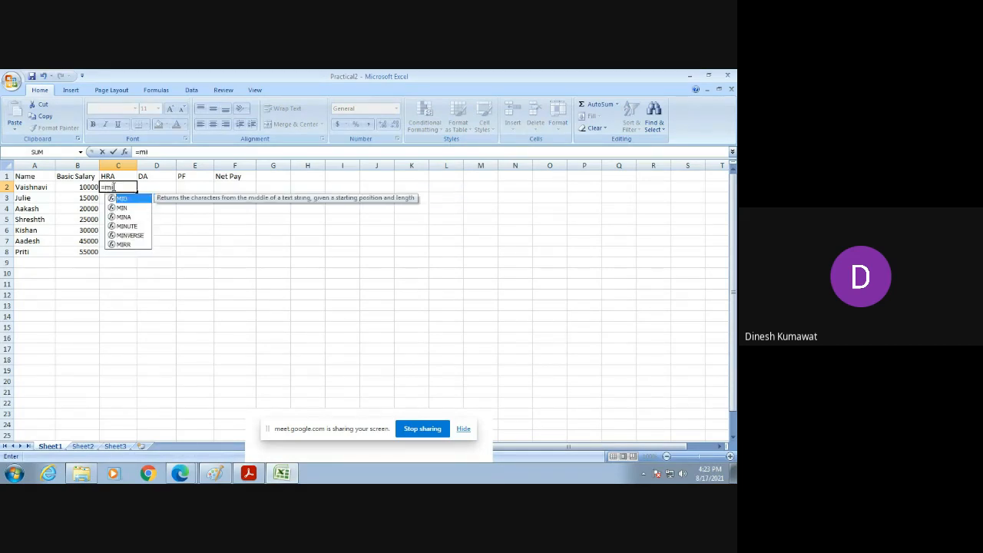
{"action": "type", "text": "n"}
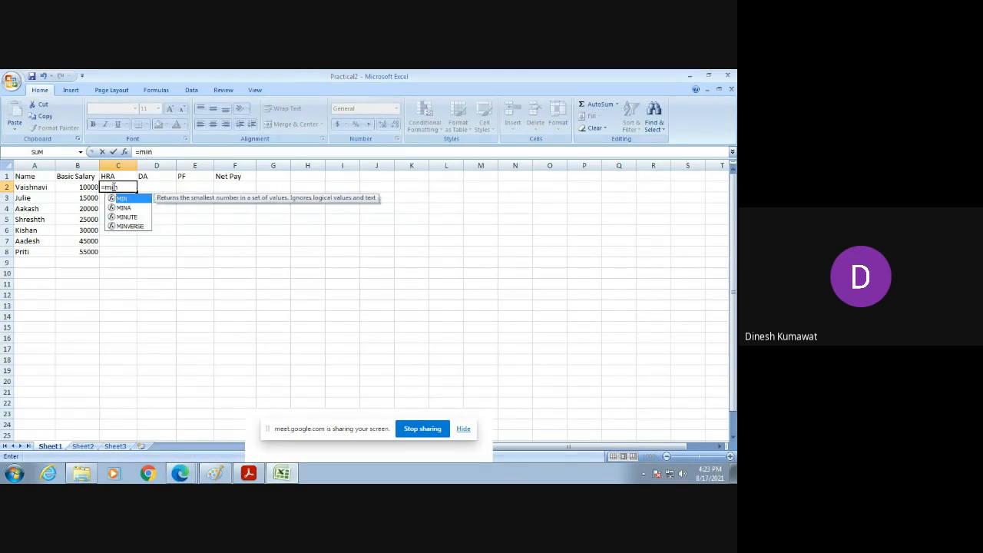
{"action": "type", "text": "("}
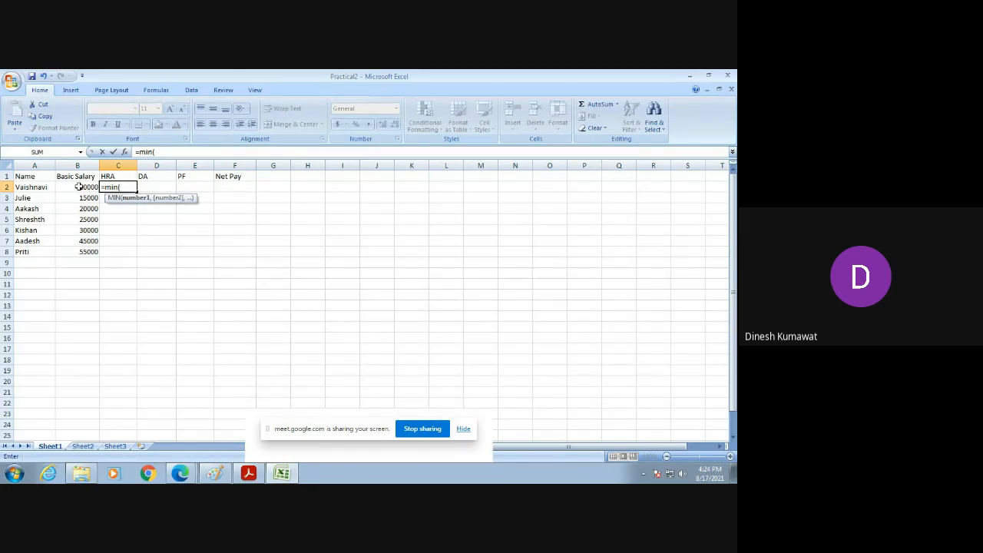
{"action": "left_click", "coordinate": [79, 186]}
{"action": "left_click", "coordinate": [122, 187]}
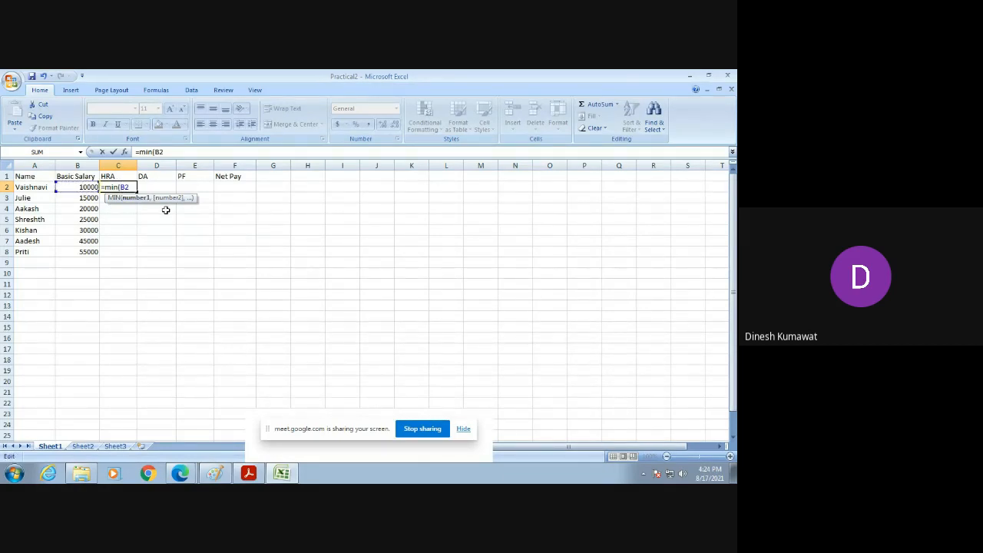
{"action": "type", "text": "$"}
{"action": "key", "text": "End"}
{"action": "type", "text": "45%"}
{"action": "type", "text": ","}
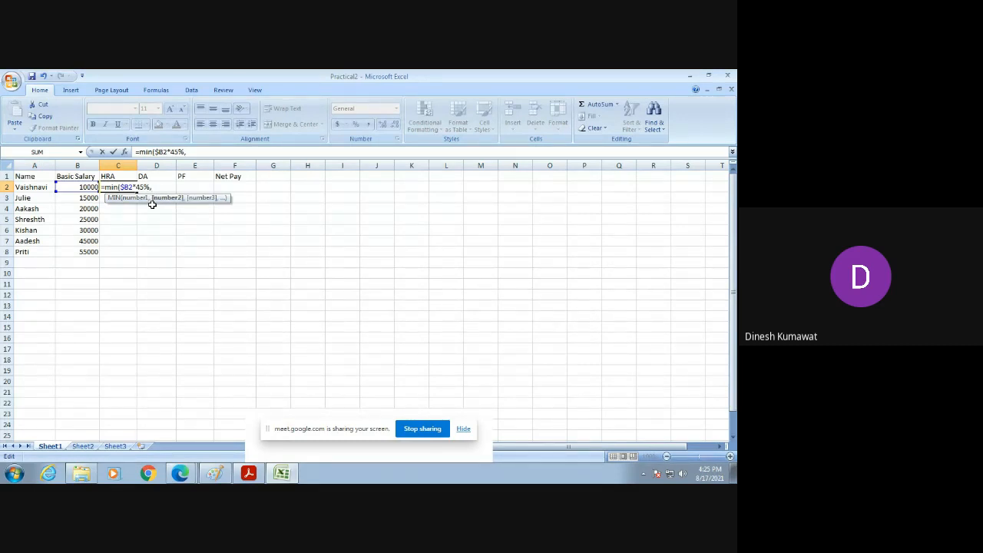
{"action": "type", "text": "18000"}
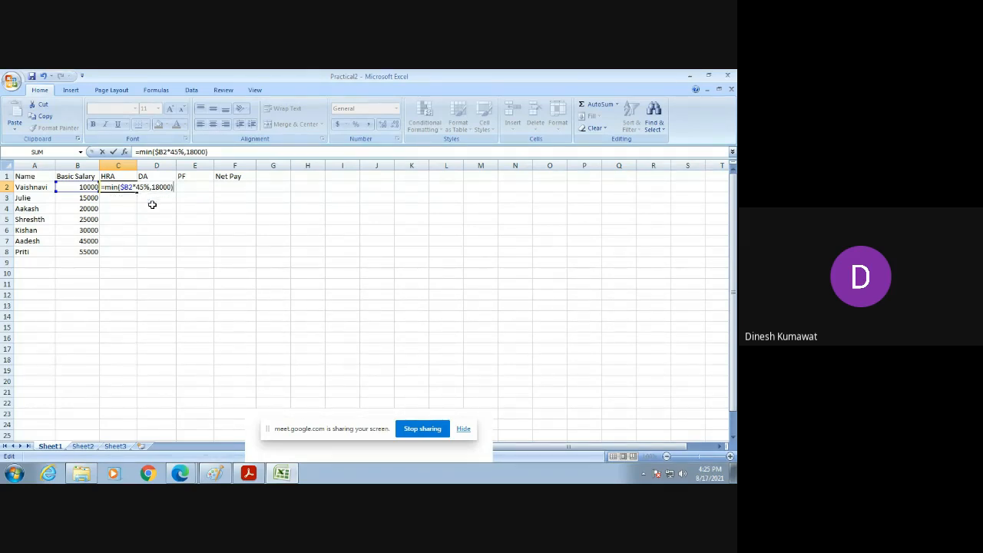
{"action": "key", "text": "Return"}
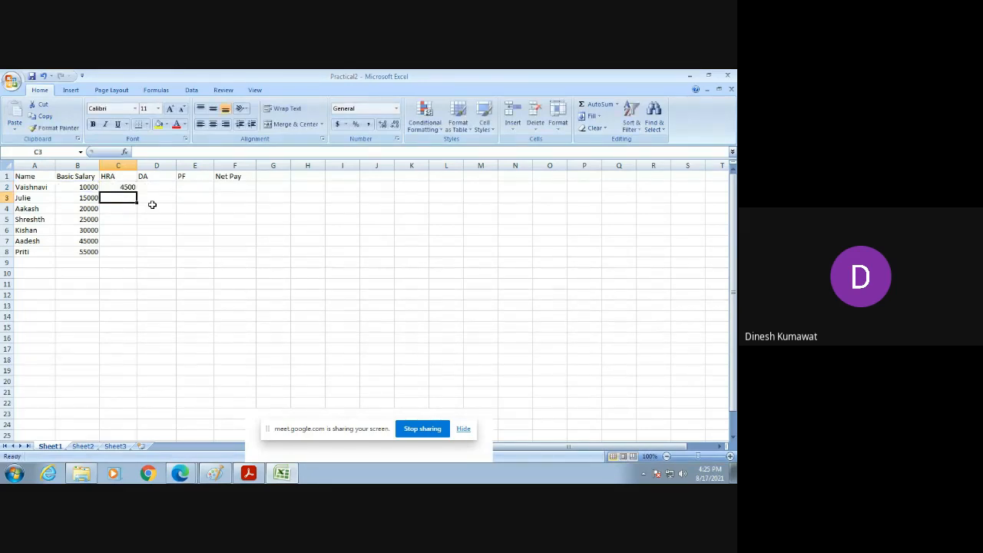
Fill the HRA formula from cell C2 down to C8 for the remaining employees
{"action": "left_click", "coordinate": [115, 187]}
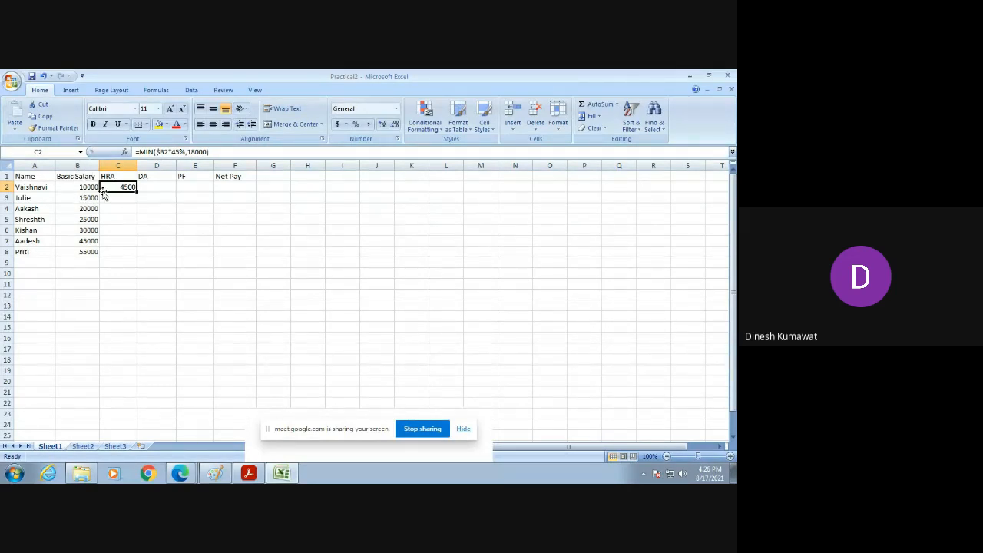
{"action": "left_click_drag", "start_coordinate": [137, 193], "coordinate": [131, 254]}
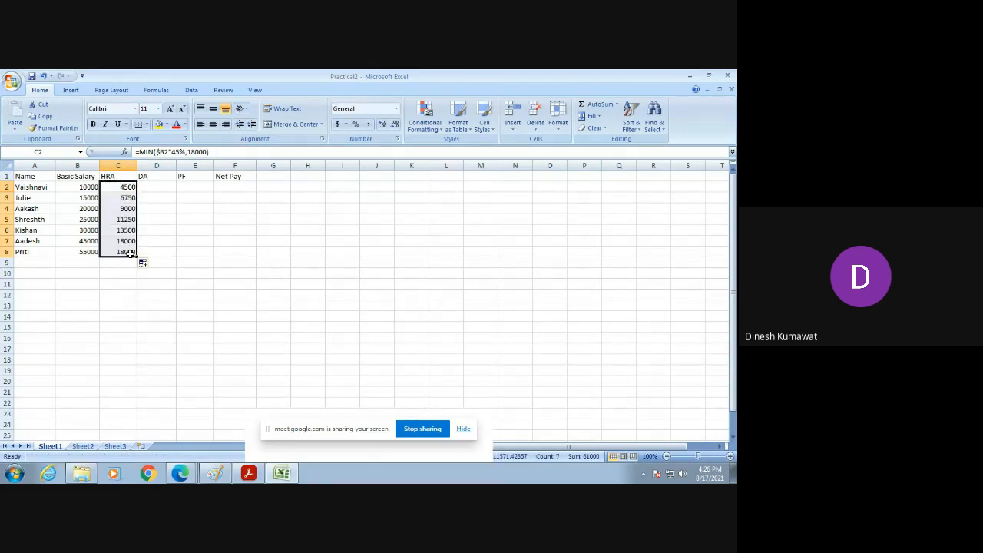
{"action": "left_click", "coordinate": [149, 244]}
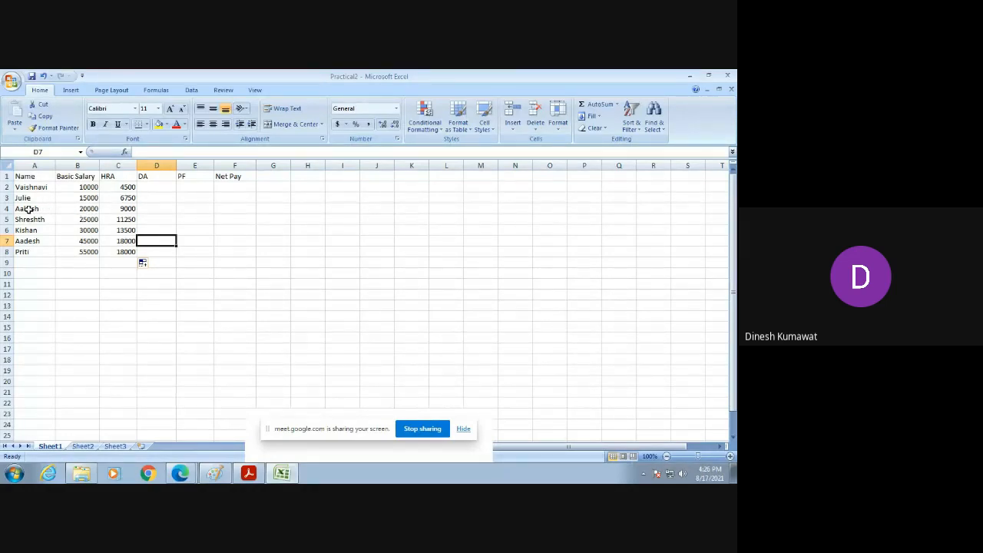
Examine the basic salary and HRA in row 4 of the table, cells A4 to C4
{"action": "left_click_drag", "start_coordinate": [31, 208], "coordinate": [128, 209]}
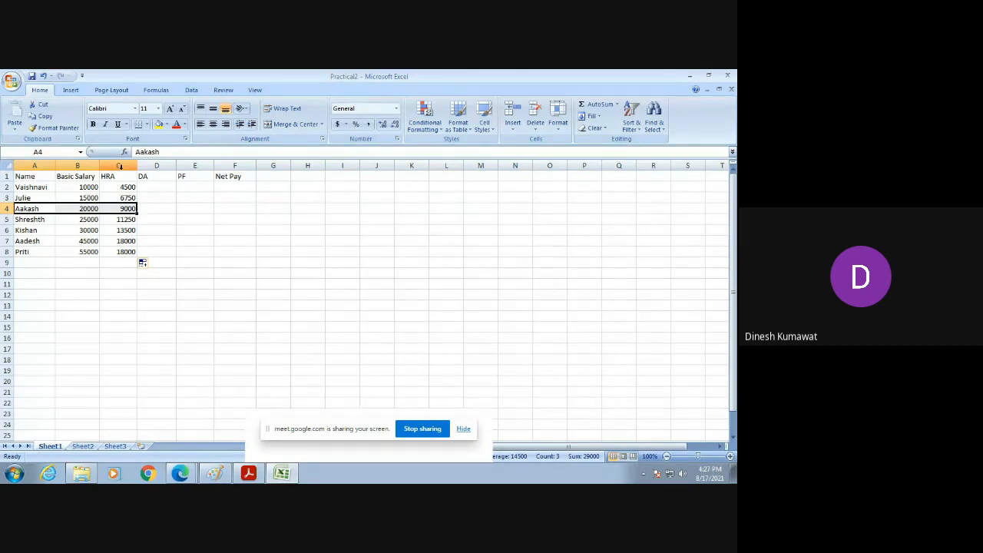
{"action": "left_click", "coordinate": [132, 285]}
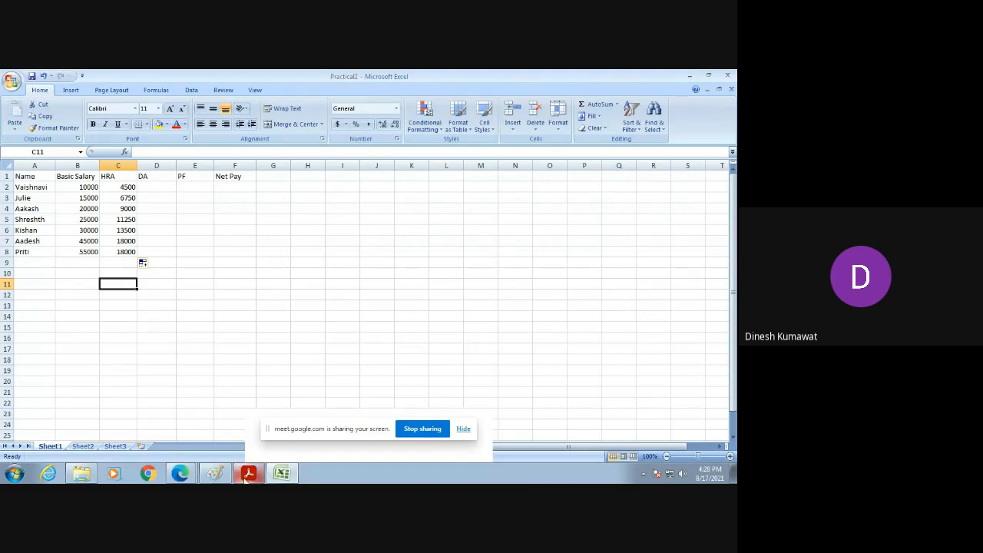
{"action": "mouse_move", "coordinate": [246, 475]}
{"action": "left_click", "coordinate": [276, 186]}
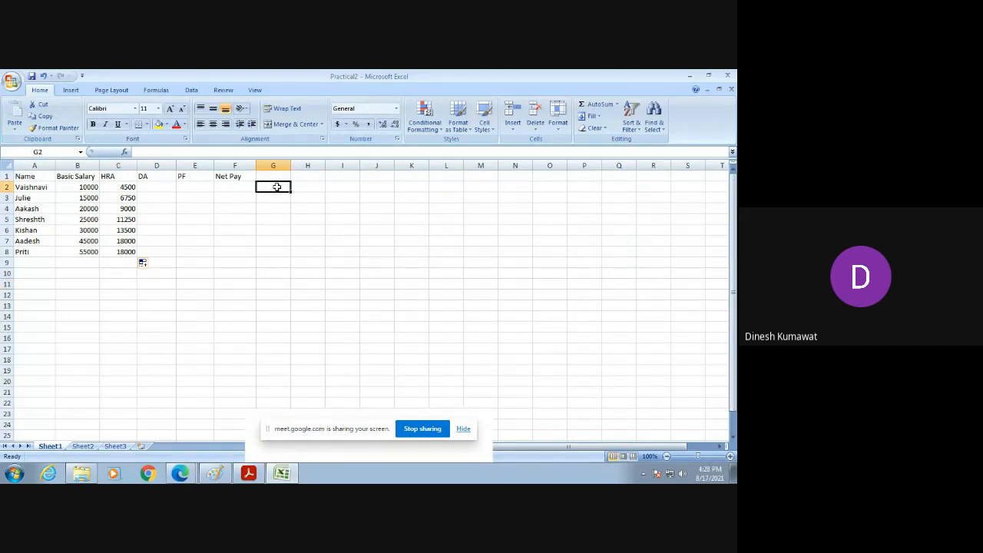
Enter the alternative HRA formula =IF($B2*45%<18000,$B2*45%,18000) in cell G2
{"action": "type", "text": "=i"}
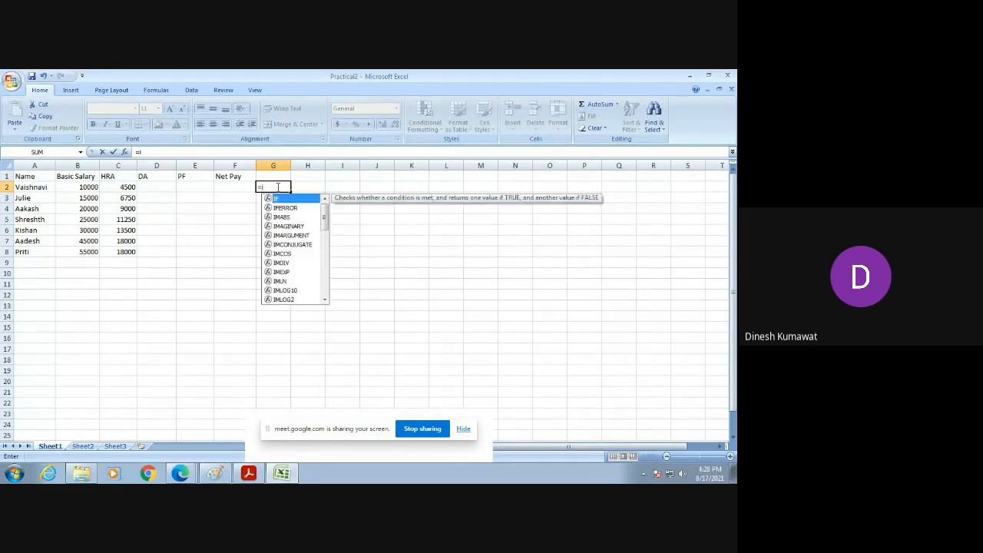
{"action": "type", "text": "f("}
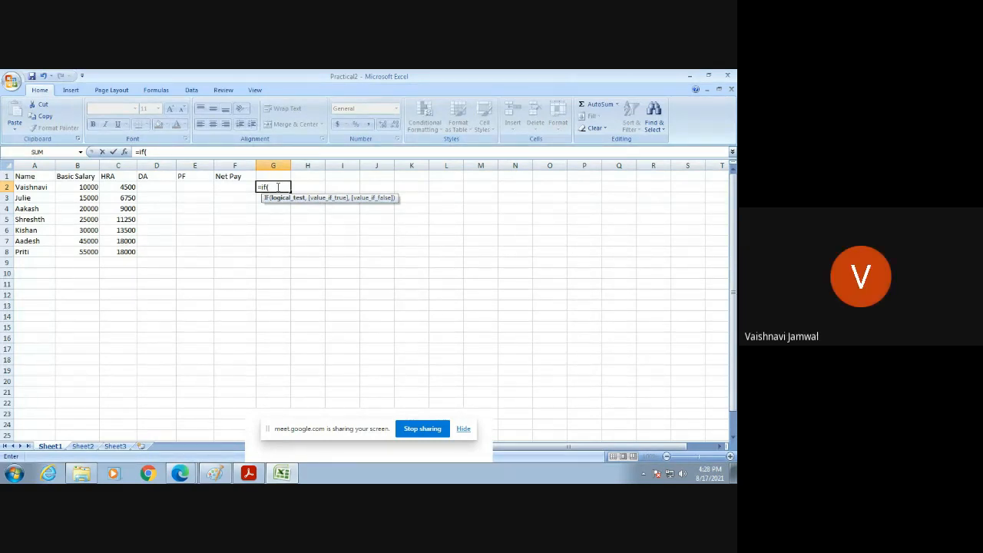
{"action": "type", "text": "$"}
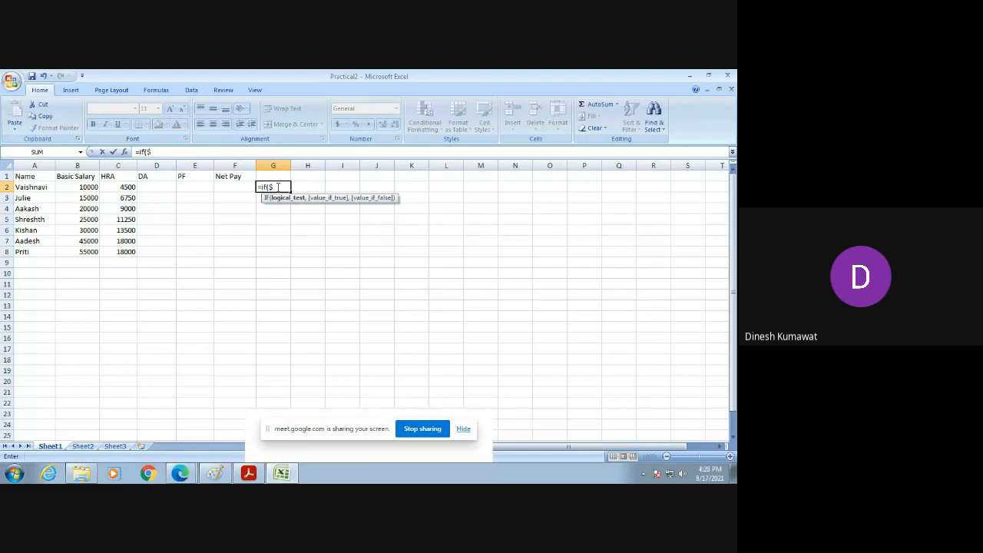
{"action": "type", "text": "B2*"}
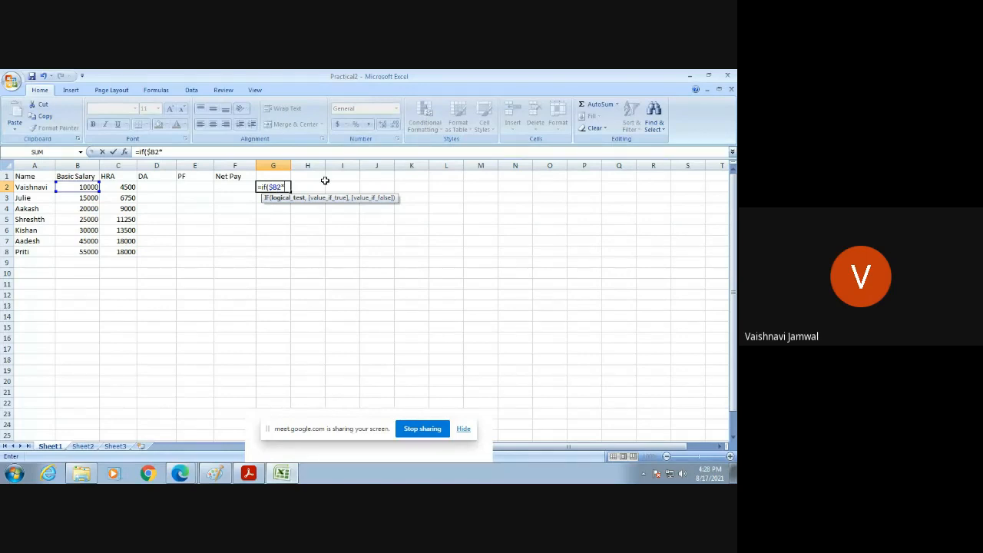
{"action": "type", "text": "45"}
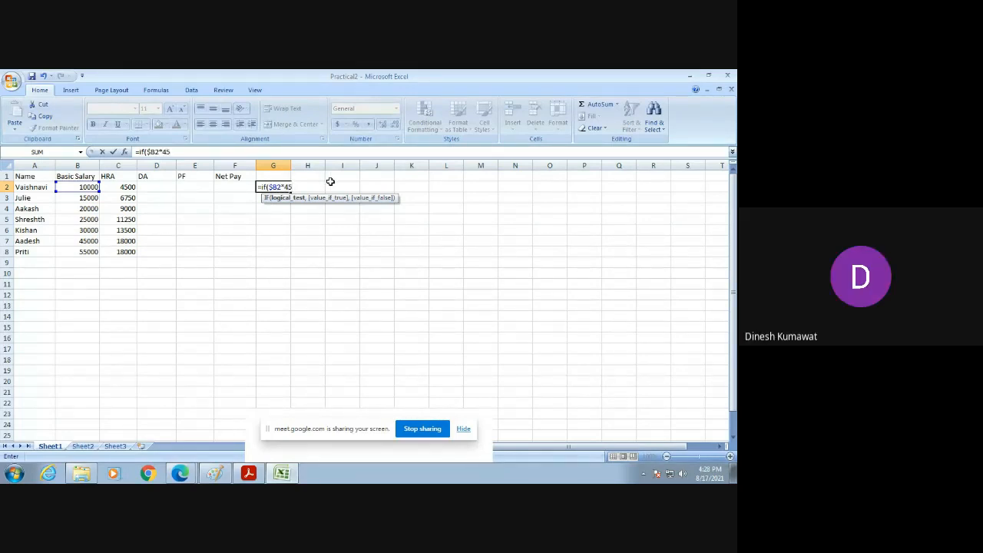
{"action": "type", "text": "%"}
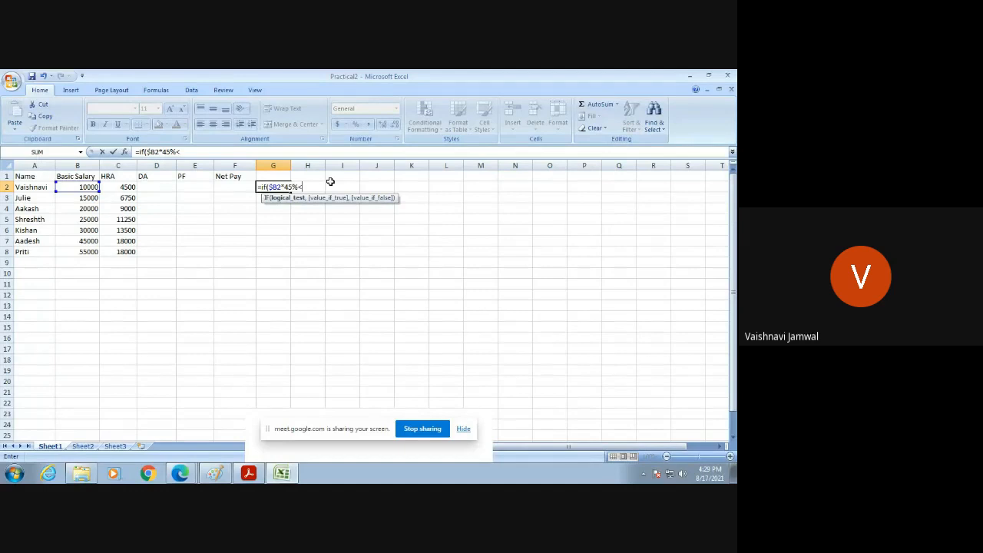
{"action": "type", "text": "<180"}
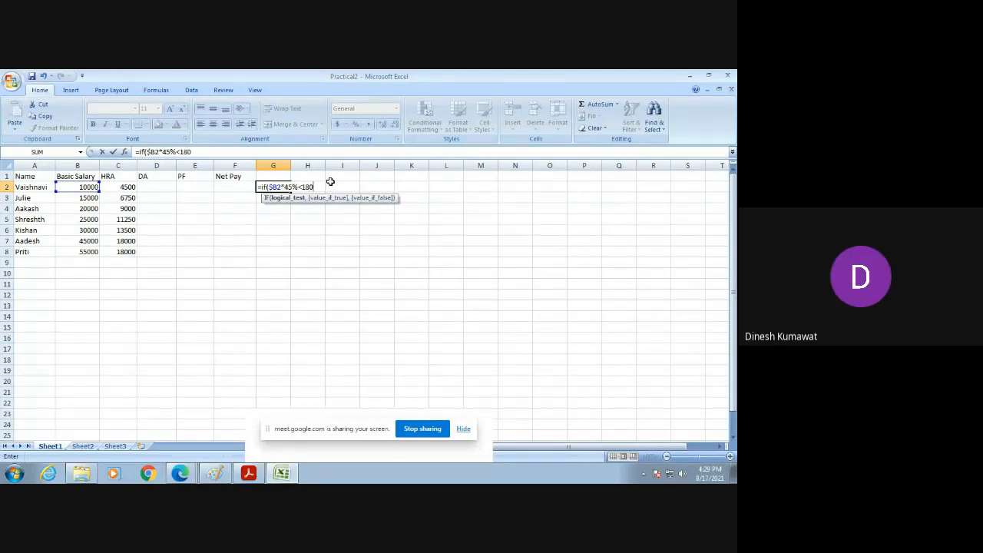
{"action": "type", "text": "00,"}
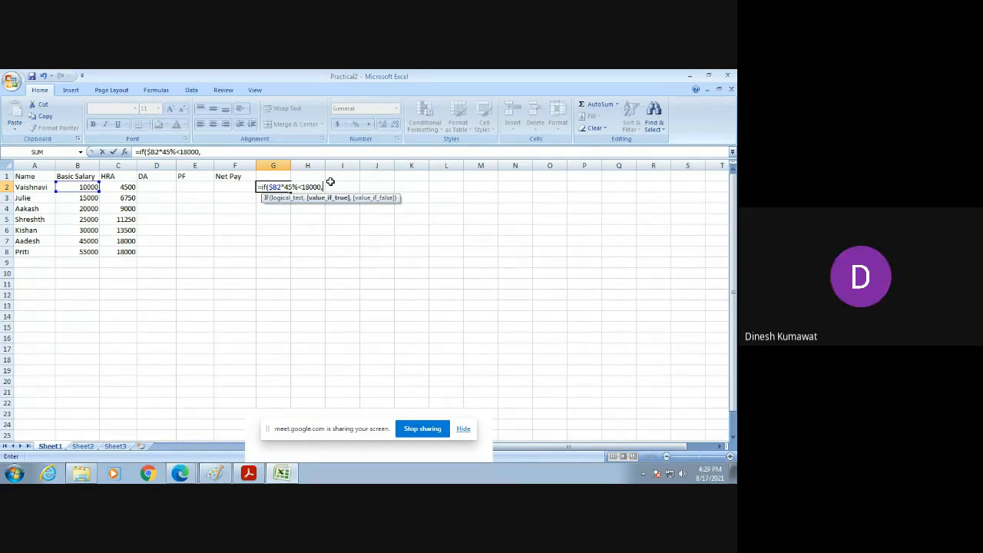
{"action": "type", "text": "$b2"}
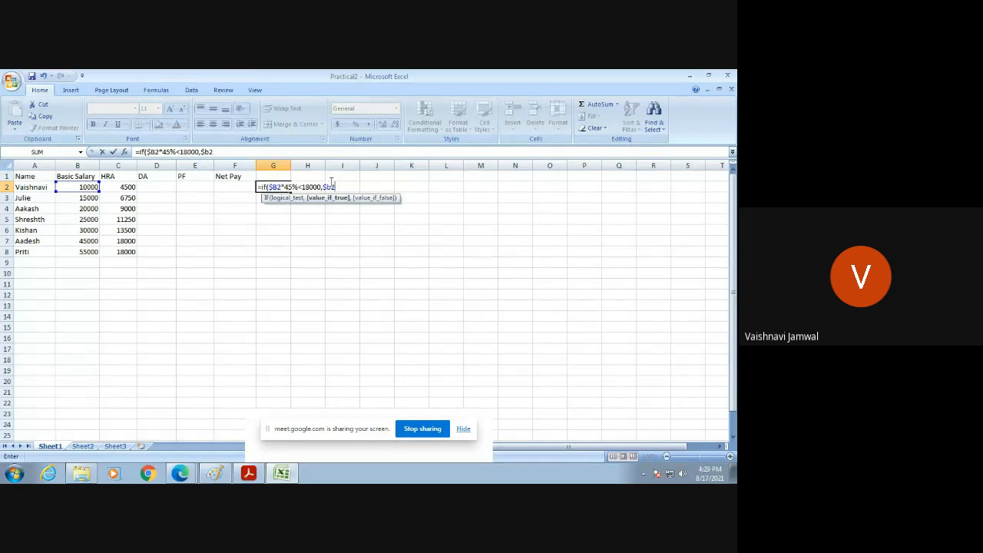
{"action": "type", "text": "*4"}
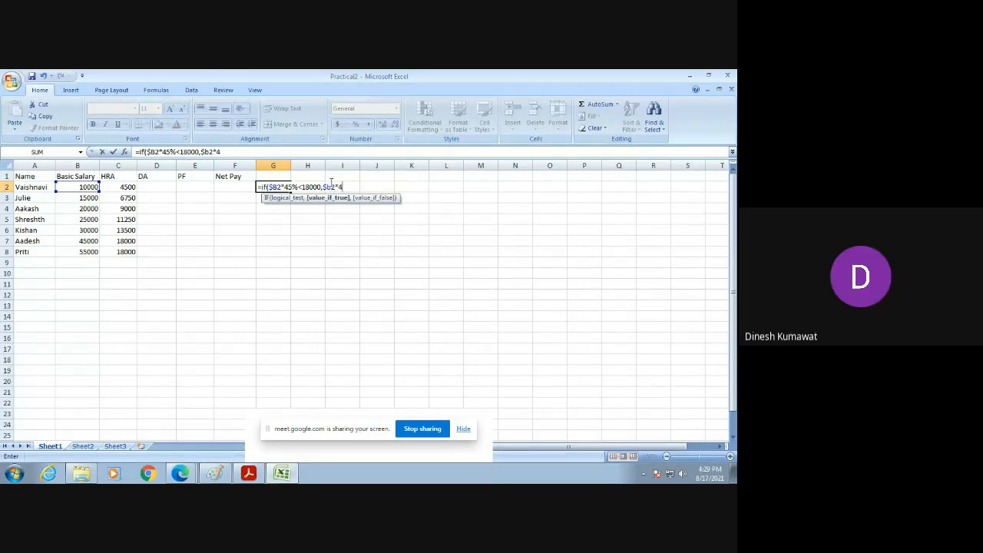
{"action": "type", "text": "5%"}
{"action": "type", "text": ","}
{"action": "type", "text": "18000"}
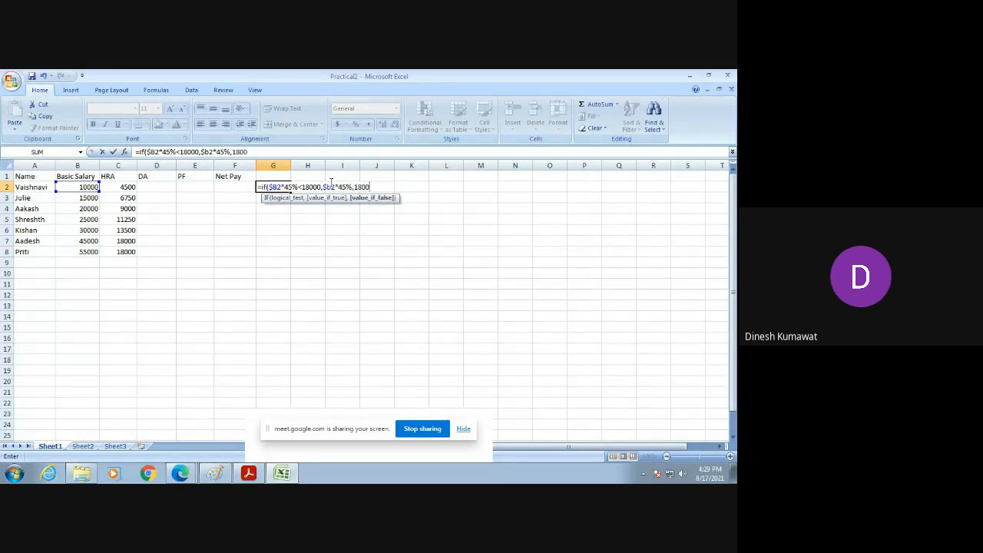
{"action": "type", "text": ")"}
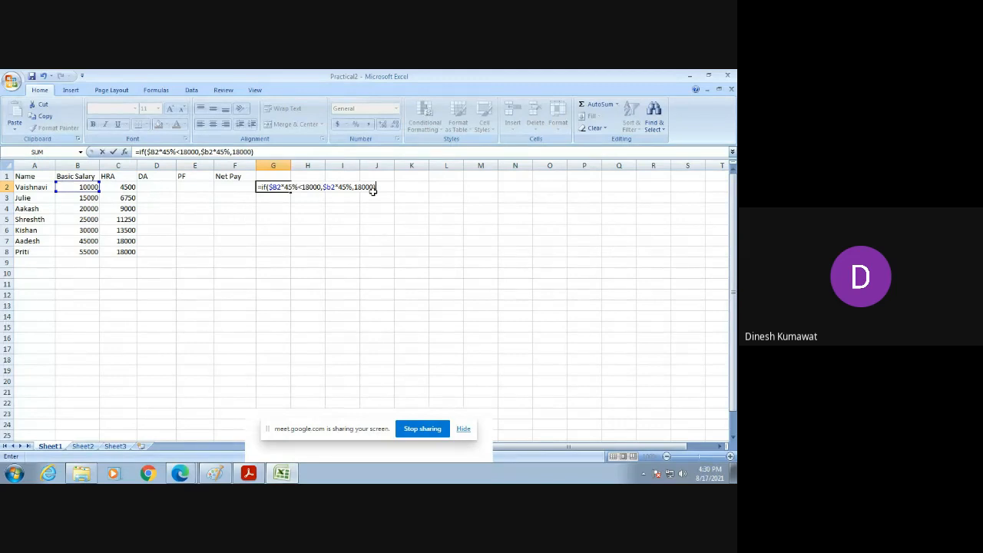
{"action": "key", "text": "Return"}
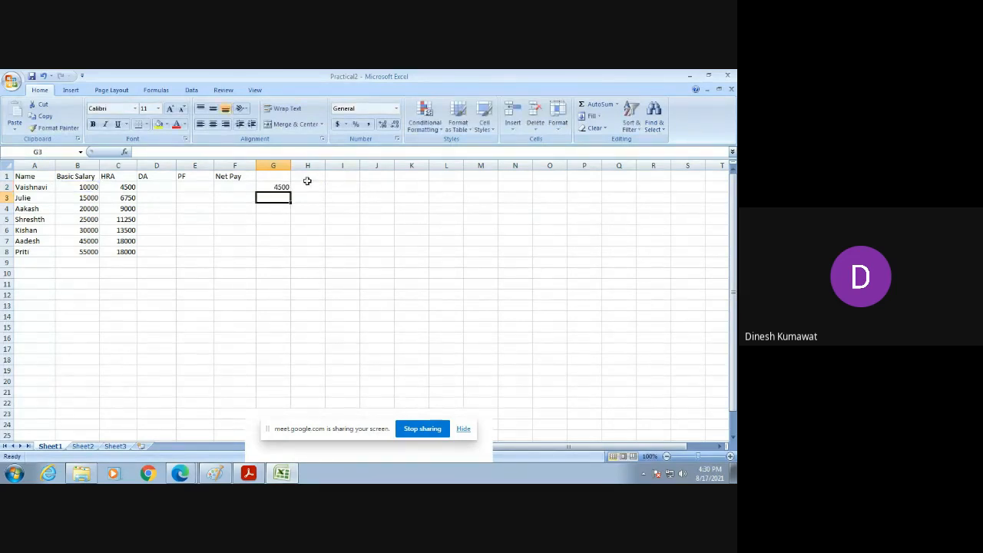
Compare the HRA formulas in C2 and G2, and fill the IF formula from G2 down to G8
{"action": "left_click", "coordinate": [124, 187]}
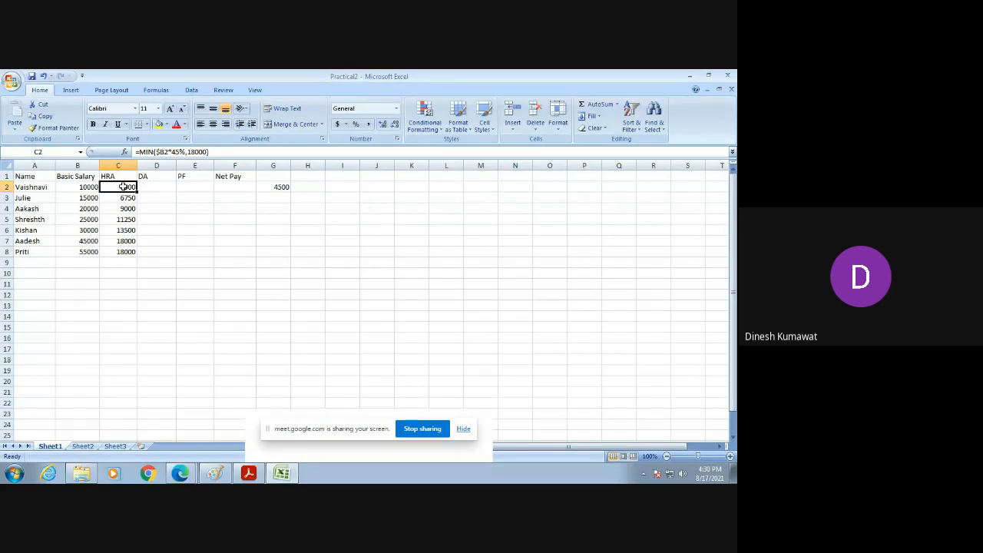
{"action": "left_click", "coordinate": [263, 187]}
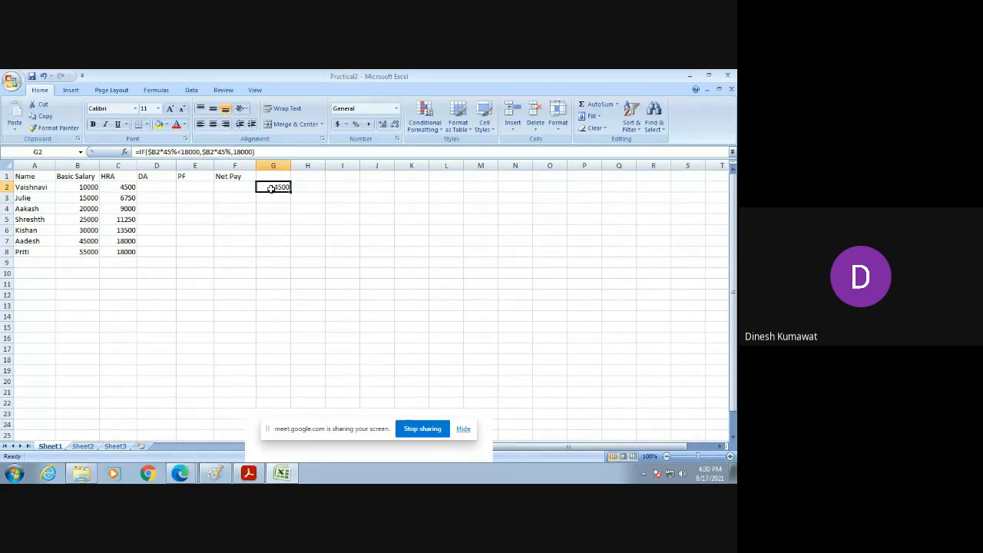
{"action": "left_click_drag", "start_coordinate": [291, 191], "coordinate": [287, 254]}
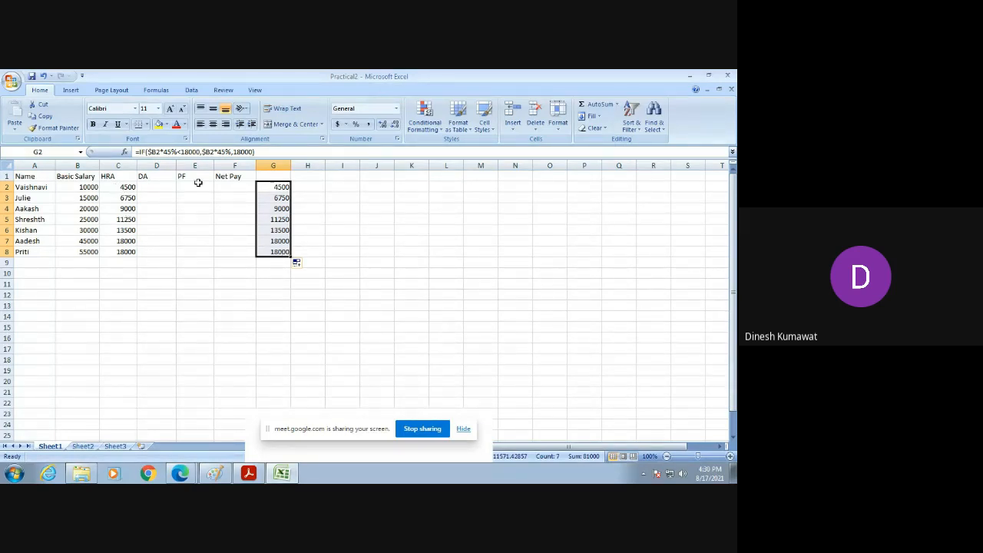
Enter the heading "HRA using if condition" in cell G1 and widen column G to fit it
{"action": "left_click", "coordinate": [267, 176]}
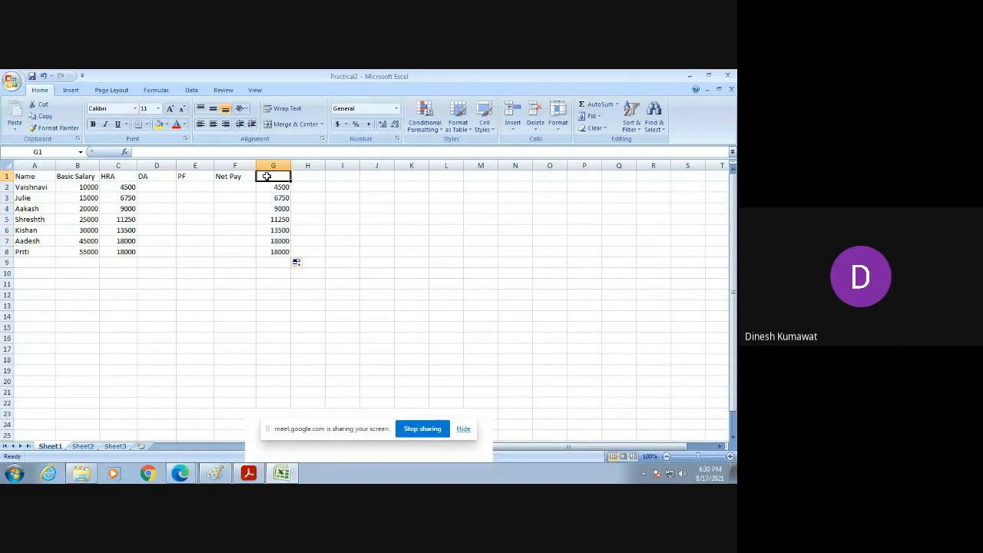
{"action": "double_click", "coordinate": [266, 176]}
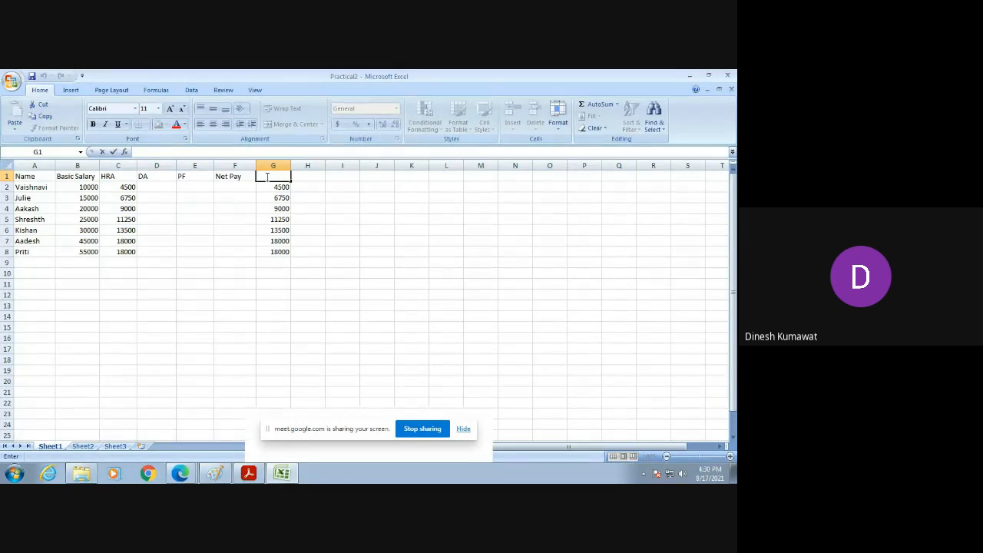
{"action": "type", "text": "Using if condition"}
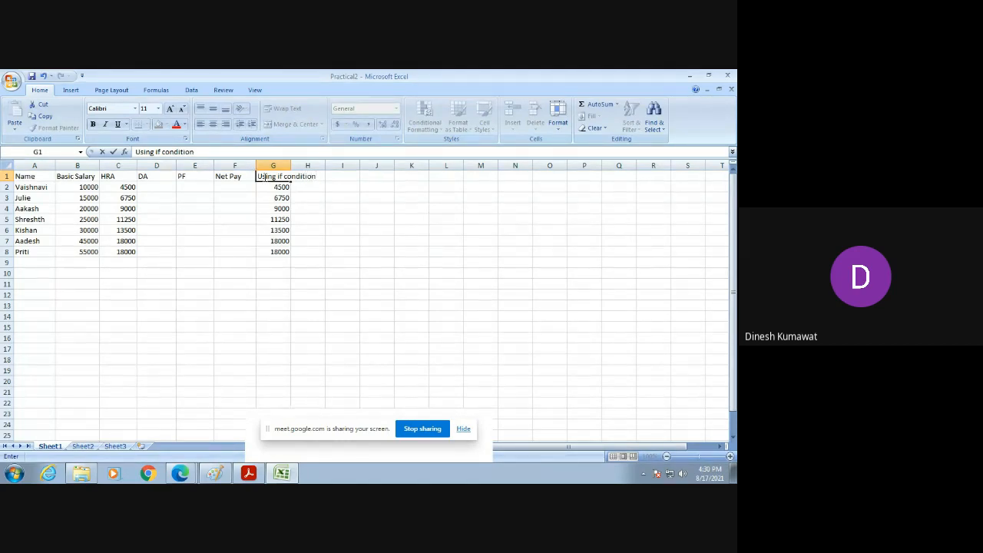
{"action": "left_click", "coordinate": [262, 176]}
{"action": "key", "text": "BackSpace"}
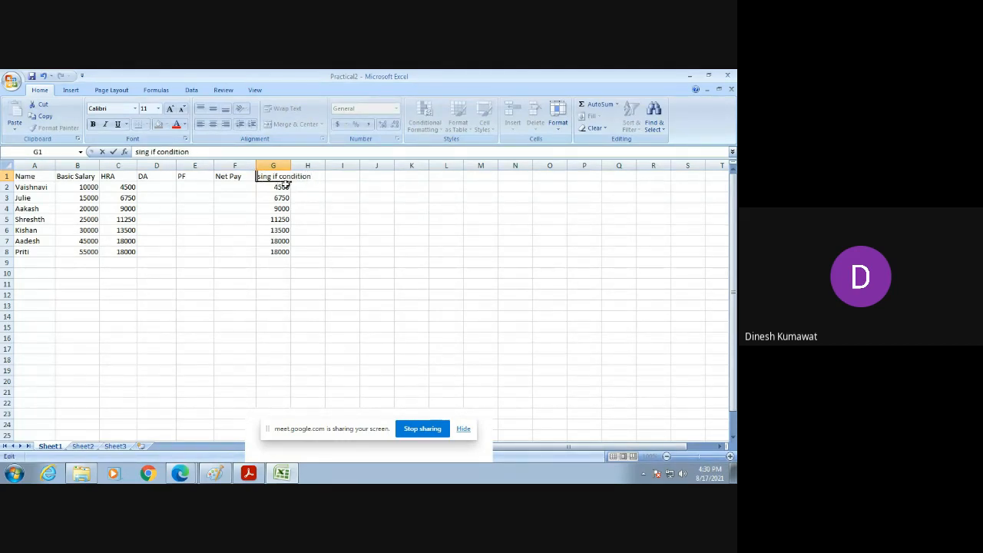
{"action": "type", "text": "HRA "}
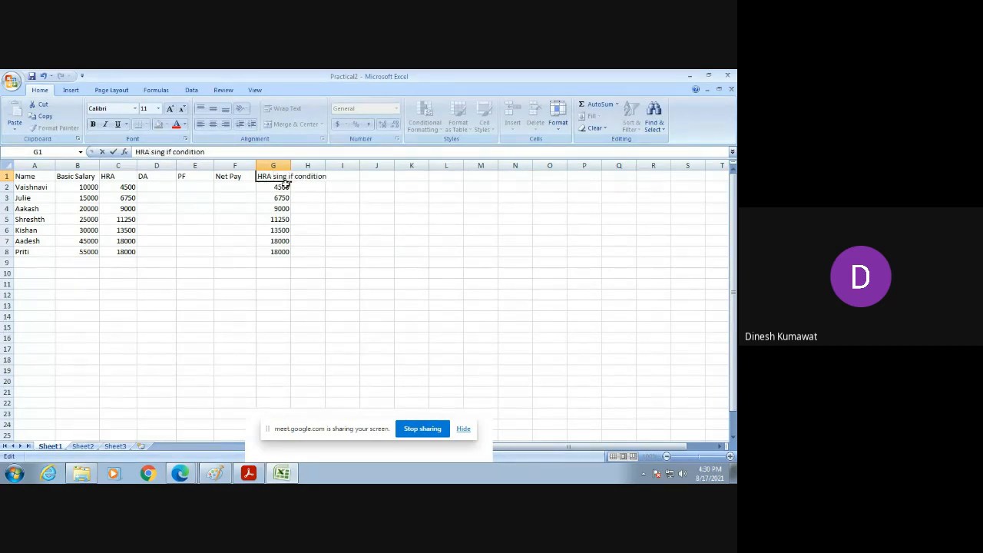
{"action": "type", "text": "u"}
{"action": "left_click", "coordinate": [309, 197]}
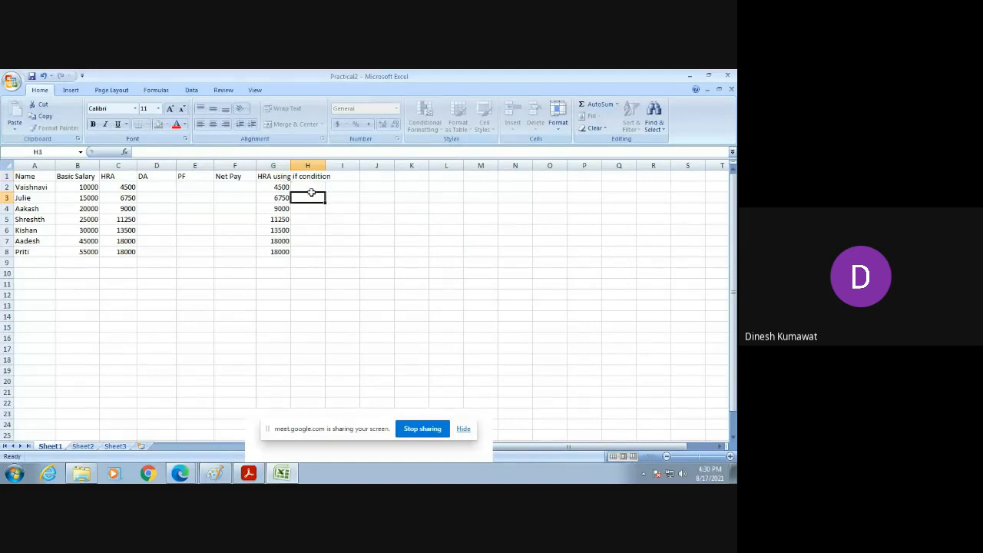
{"action": "left_click_drag", "start_coordinate": [291, 165], "coordinate": [333, 165]}
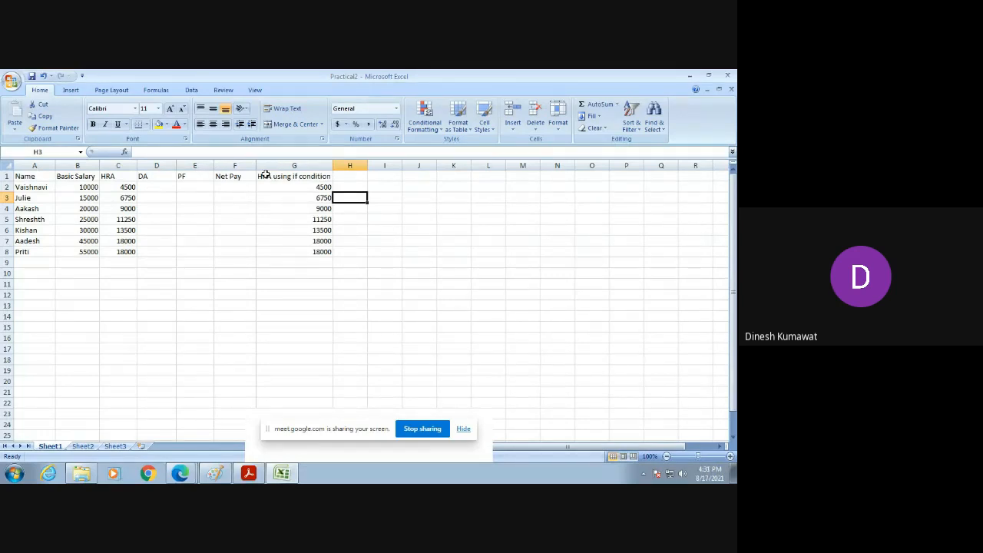
Check the DA rule in Excel Pr2.pdf, then return to Excel and enter =MAX($B2*130/100,20000) in cell D2
{"action": "left_click", "coordinate": [248, 473]}
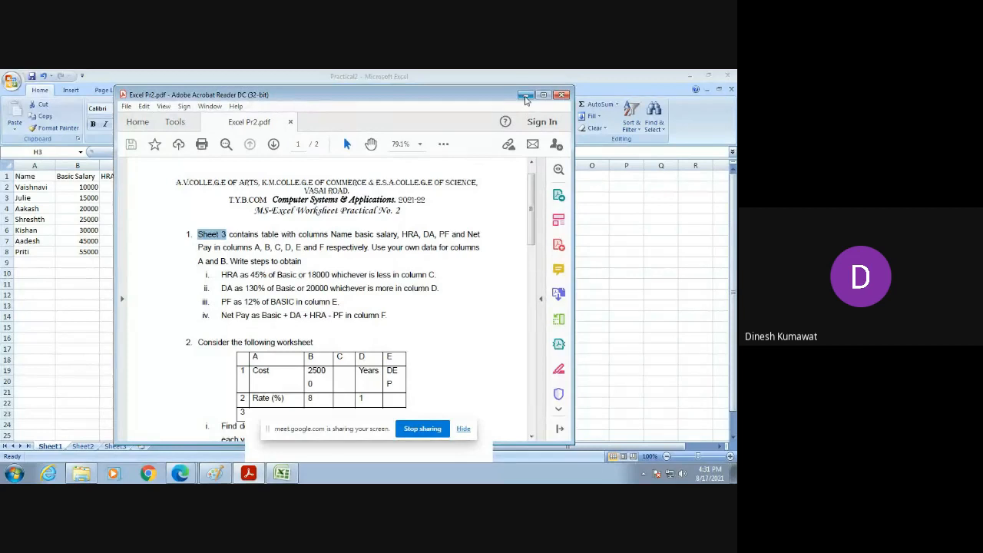
{"action": "left_click", "coordinate": [525, 94]}
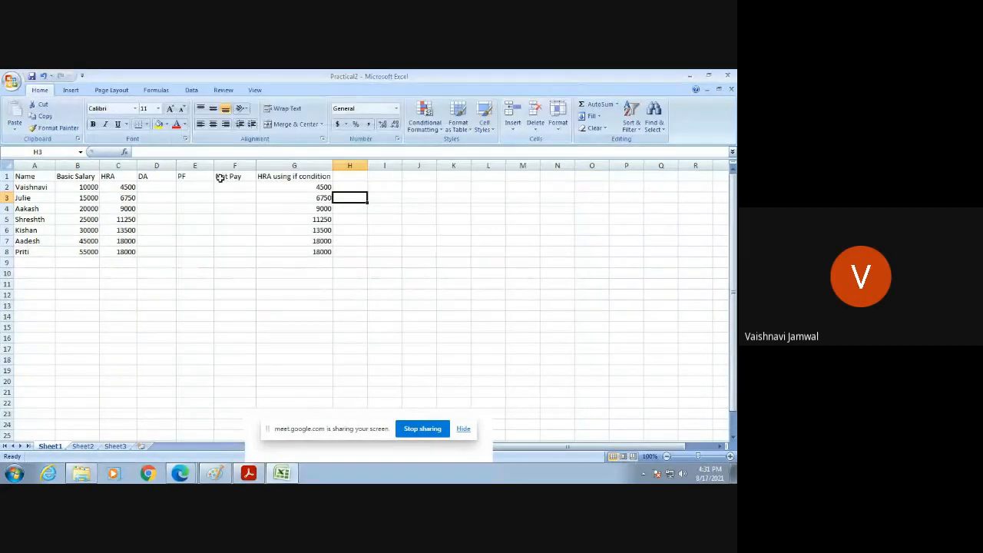
{"action": "left_click", "coordinate": [165, 189]}
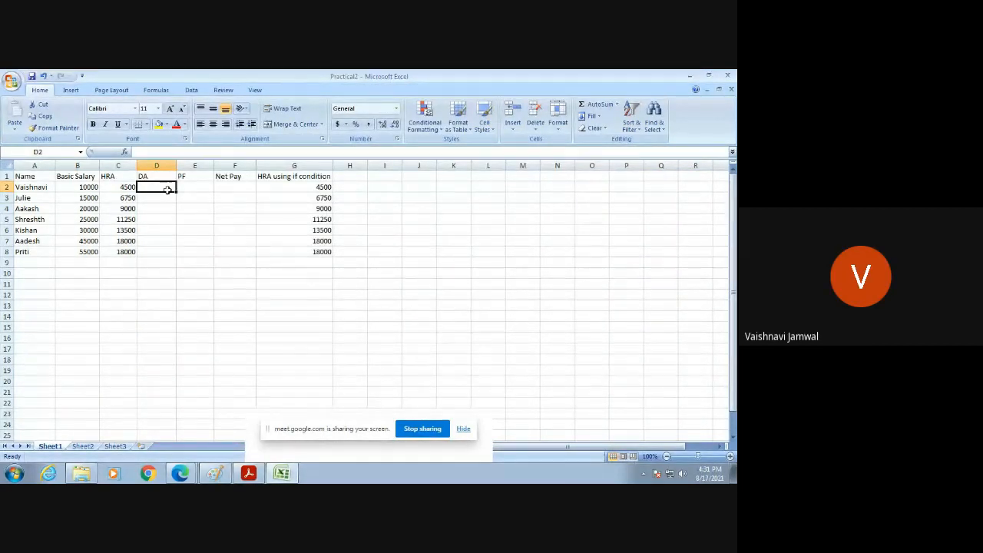
{"action": "type", "text": "="}
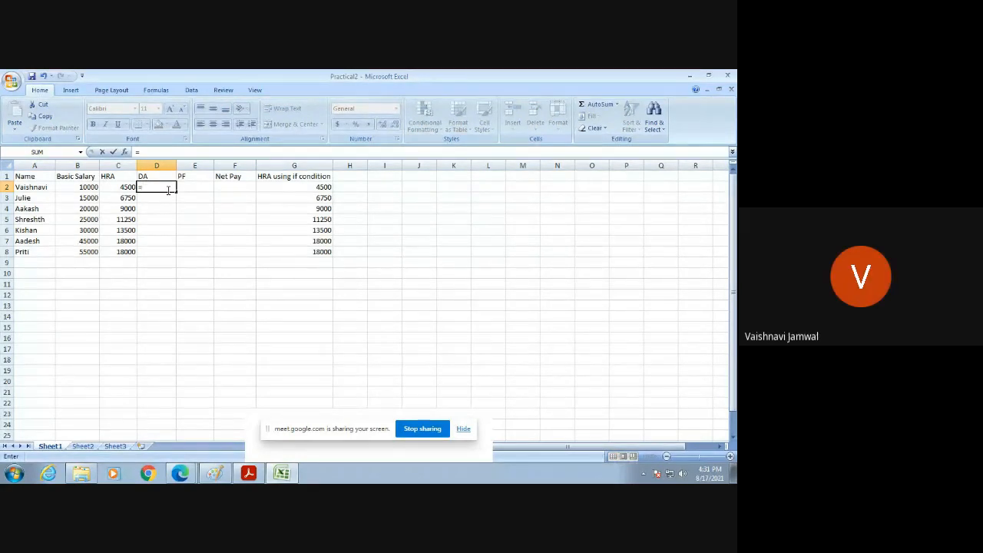
{"action": "type", "text": "max"}
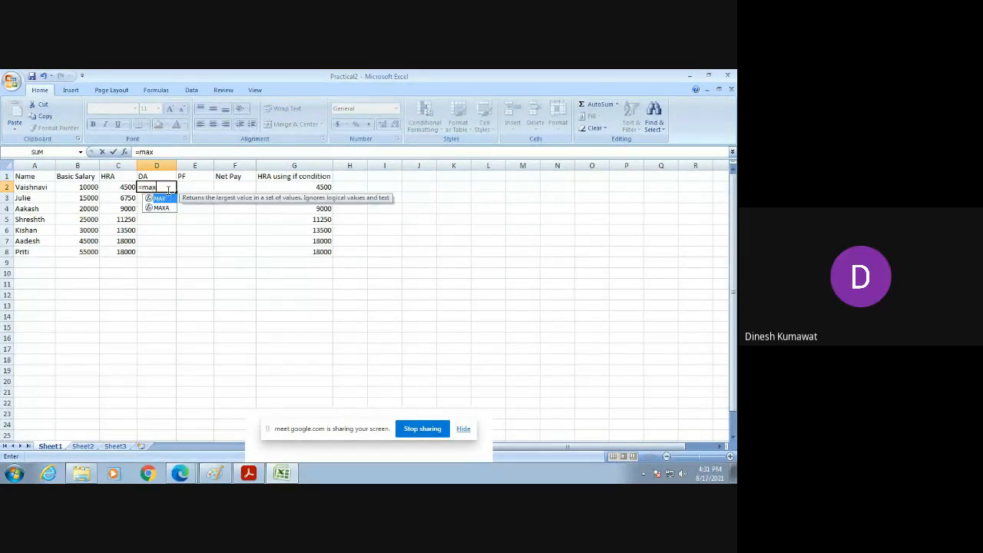
{"action": "type", "text": "("}
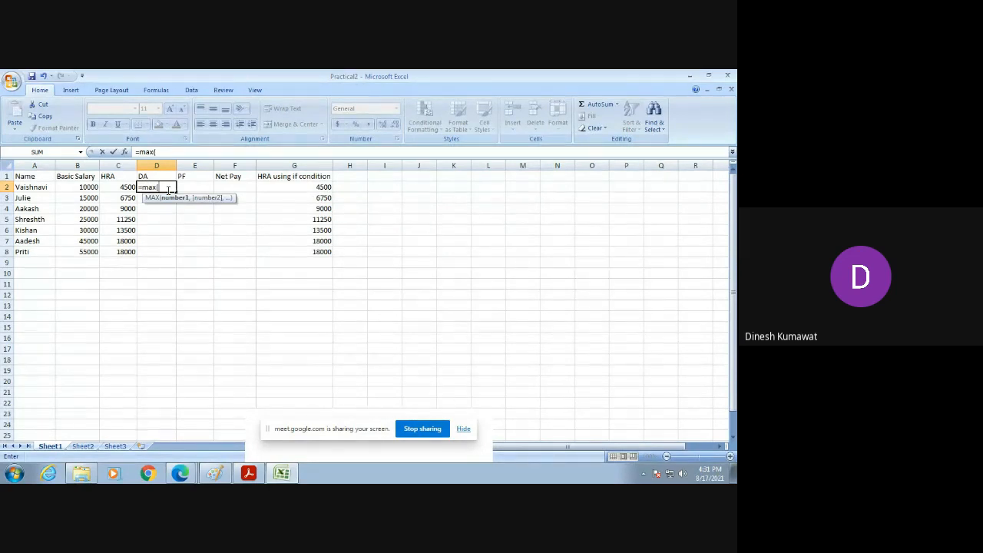
{"action": "left_click", "coordinate": [84, 188]}
{"action": "left_click", "coordinate": [161, 186]}
{"action": "type", "text": "$B2"}
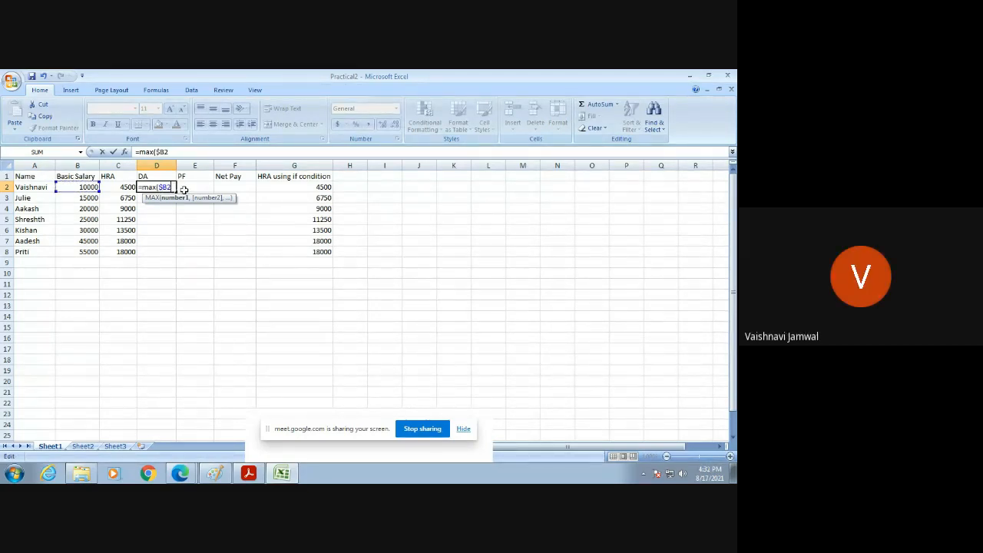
{"action": "type", "text": "*130"}
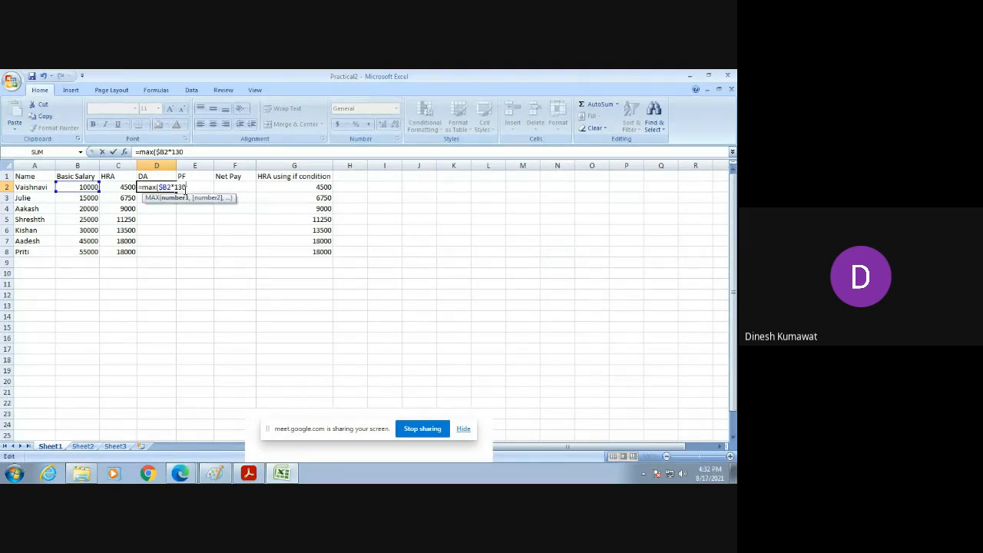
{"action": "type", "text": "/100"}
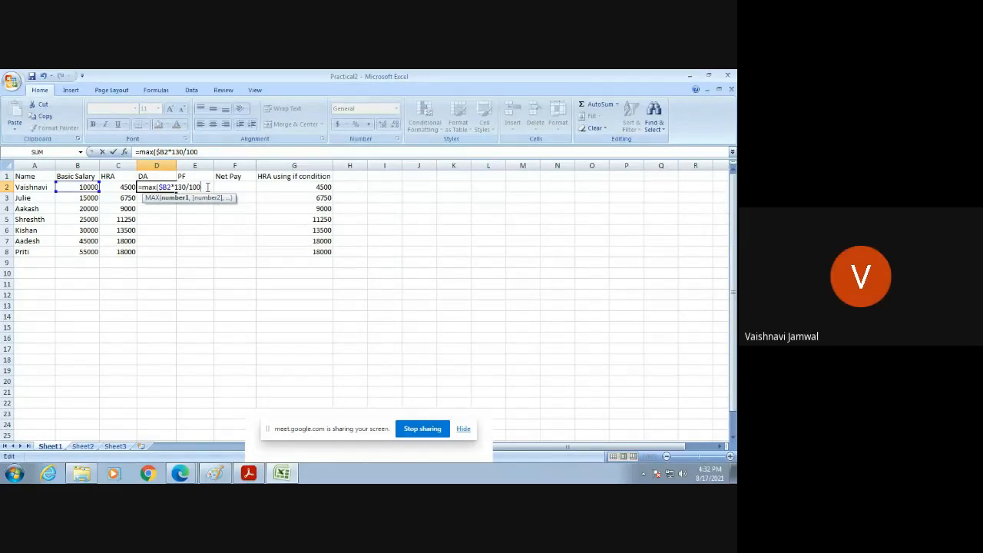
{"action": "type", "text": ",20000"}
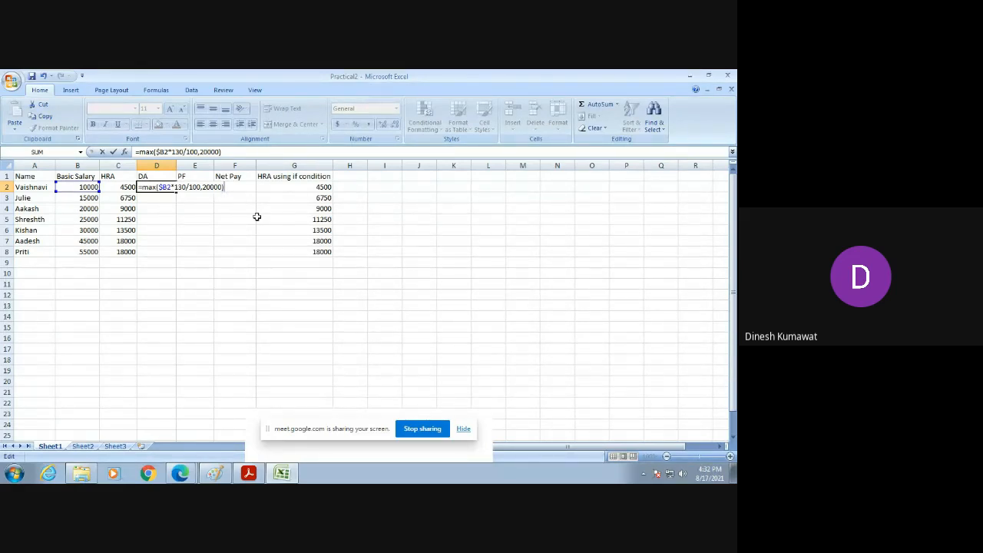
{"action": "key", "text": "Return"}
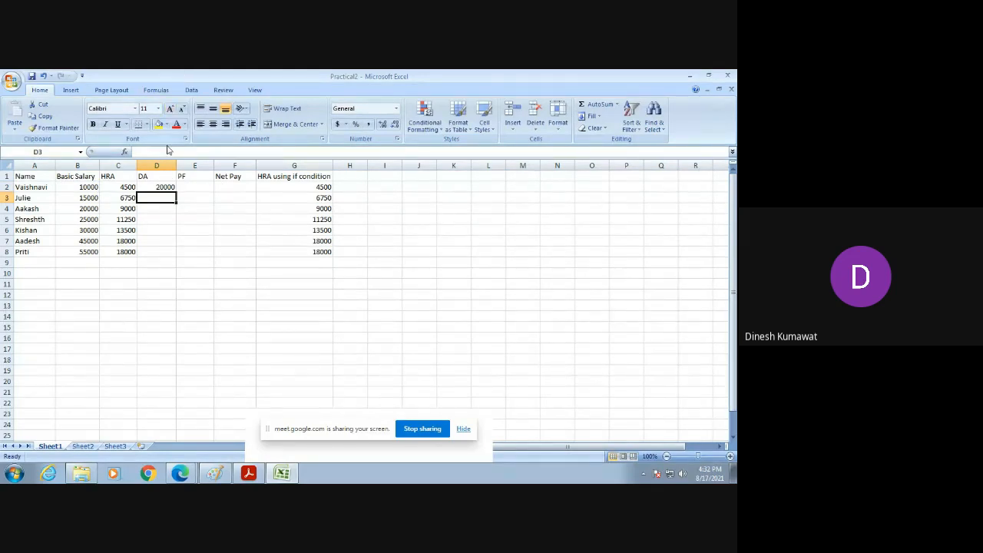
{"action": "left_click", "coordinate": [152, 186]}
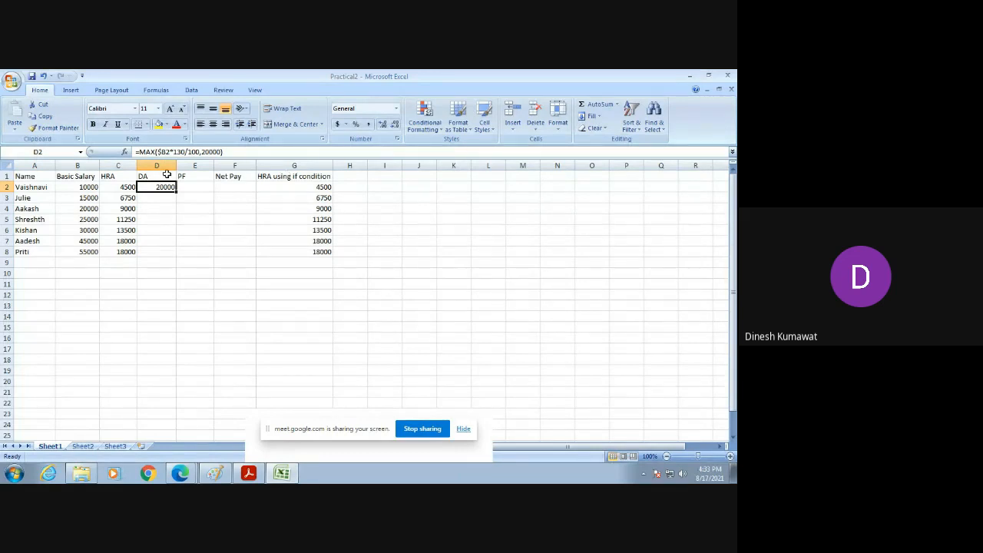
Compare the formulas in G2 and D2, and fill the DA formula from D2 down to D8
{"action": "left_click", "coordinate": [276, 186]}
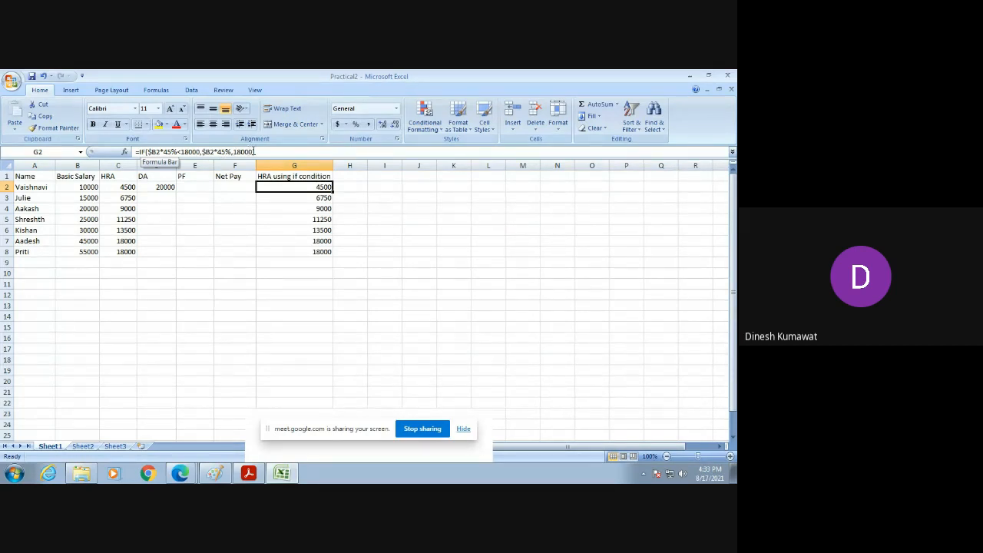
{"action": "left_click", "coordinate": [171, 186]}
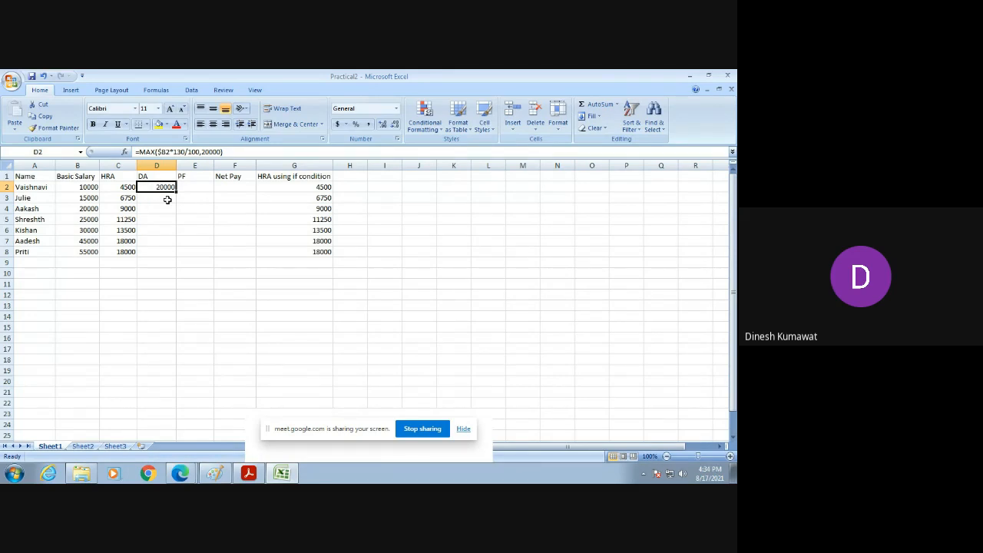
{"action": "left_click", "coordinate": [272, 186]}
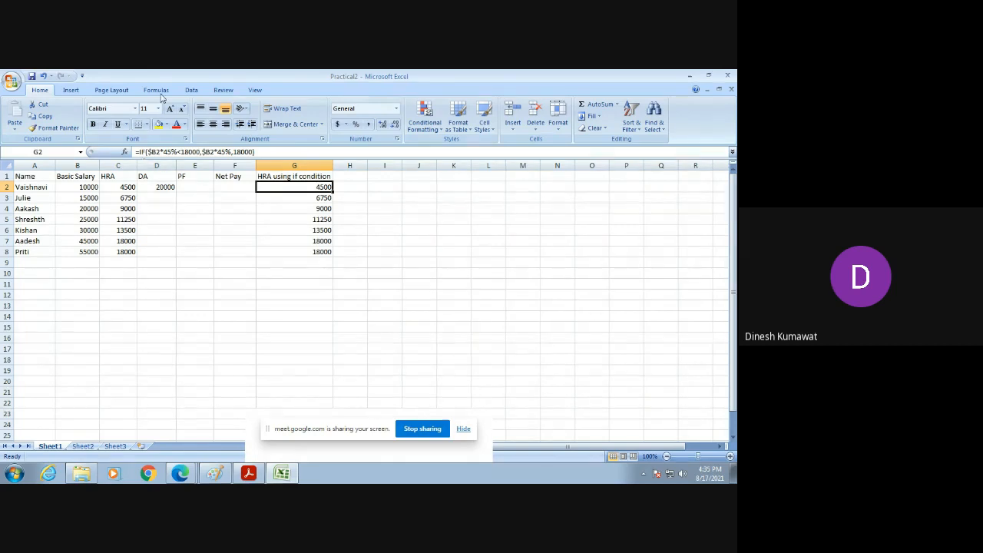
{"action": "left_click", "coordinate": [163, 186]}
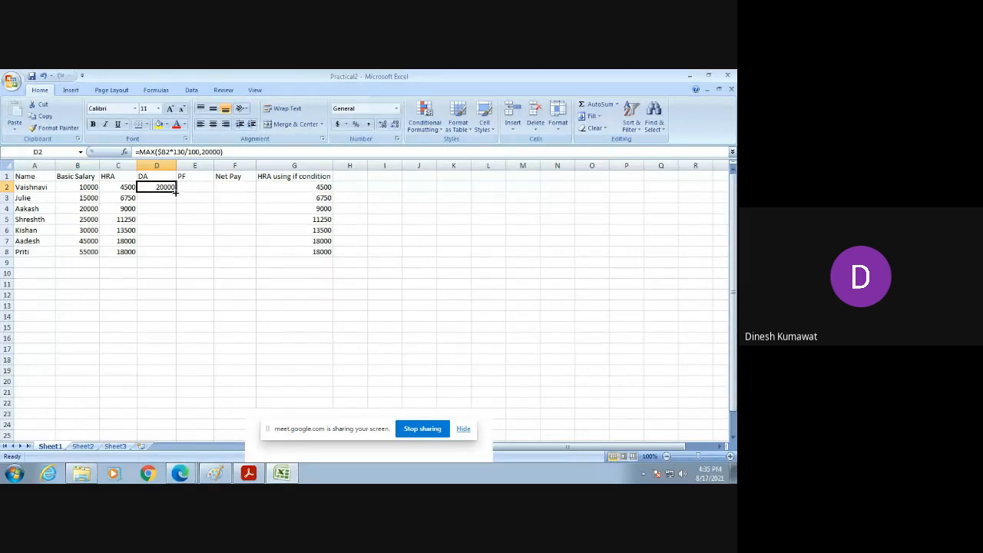
{"action": "left_click_drag", "start_coordinate": [176, 194], "coordinate": [167, 252]}
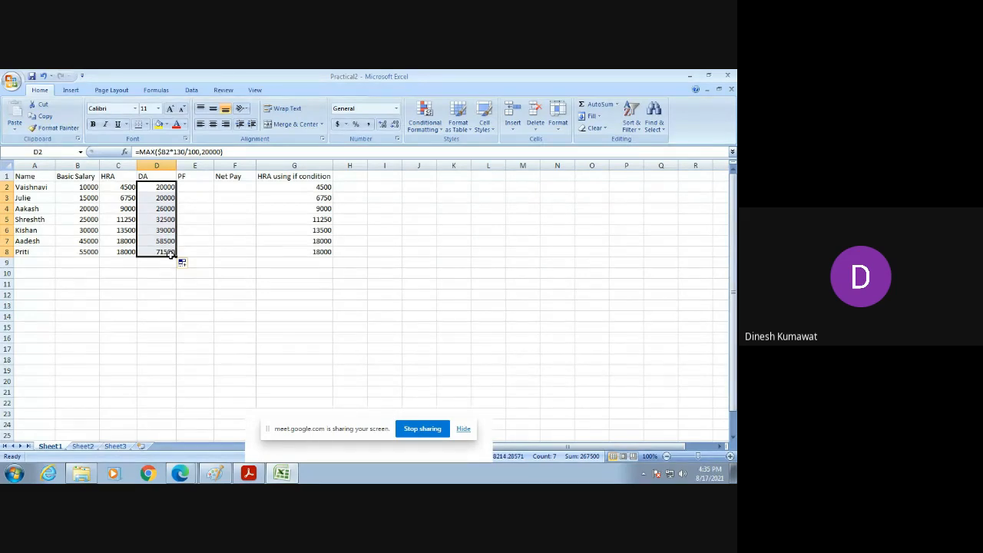
Check the PF rule in Excel Pr2.pdf, then return to Excel and enter =$B2*12% in cell E2
{"action": "left_click", "coordinate": [198, 187]}
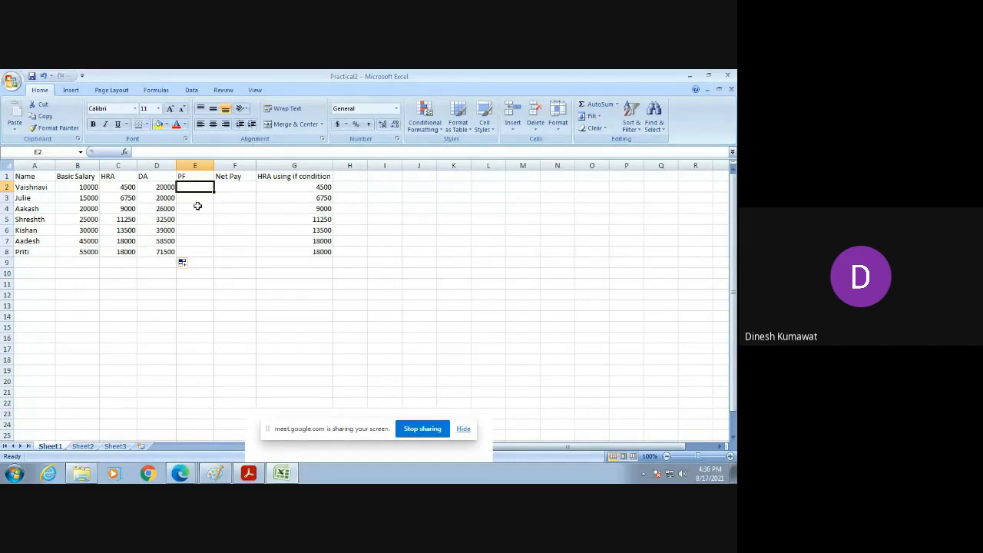
{"action": "mouse_move", "coordinate": [249, 475]}
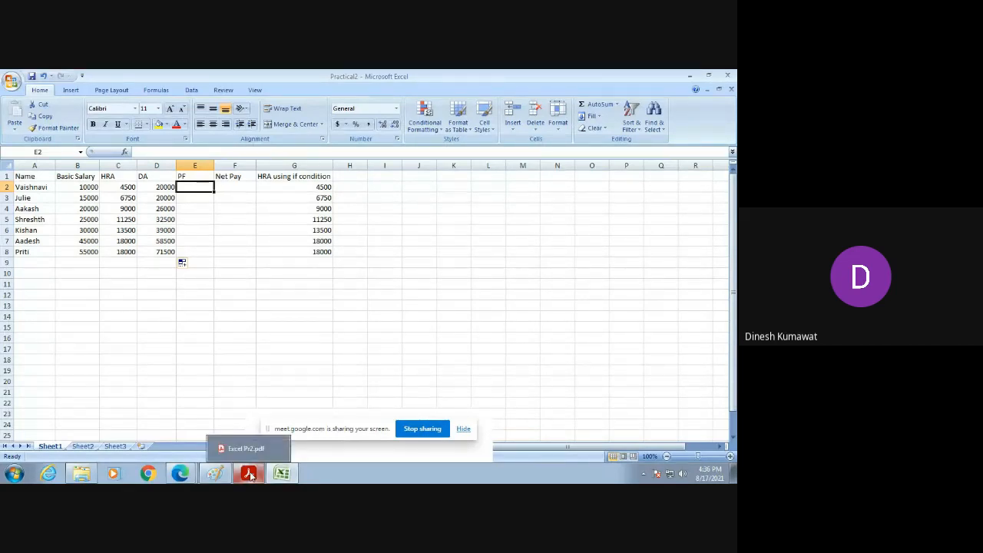
{"action": "left_click", "coordinate": [249, 473]}
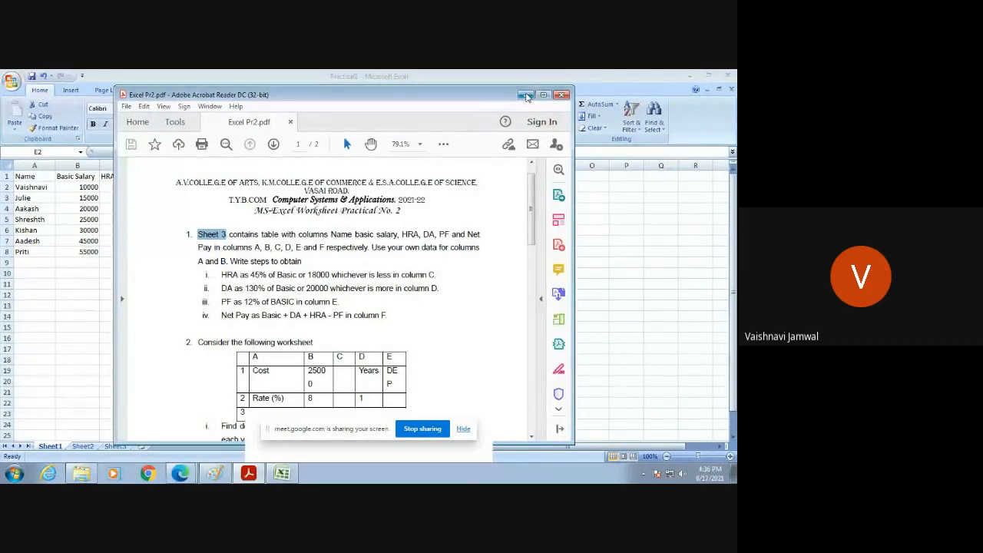
{"action": "left_click", "coordinate": [525, 94]}
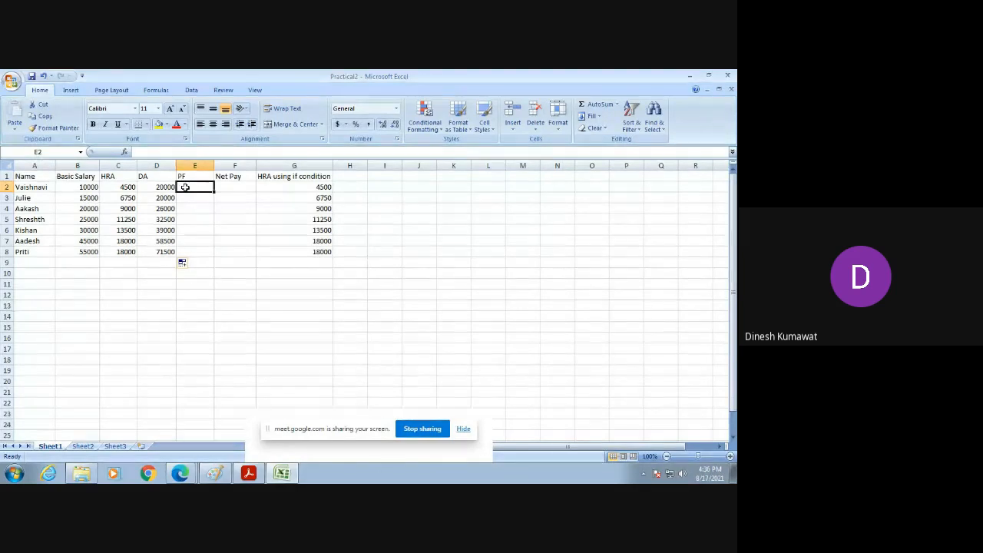
{"action": "type", "text": "="}
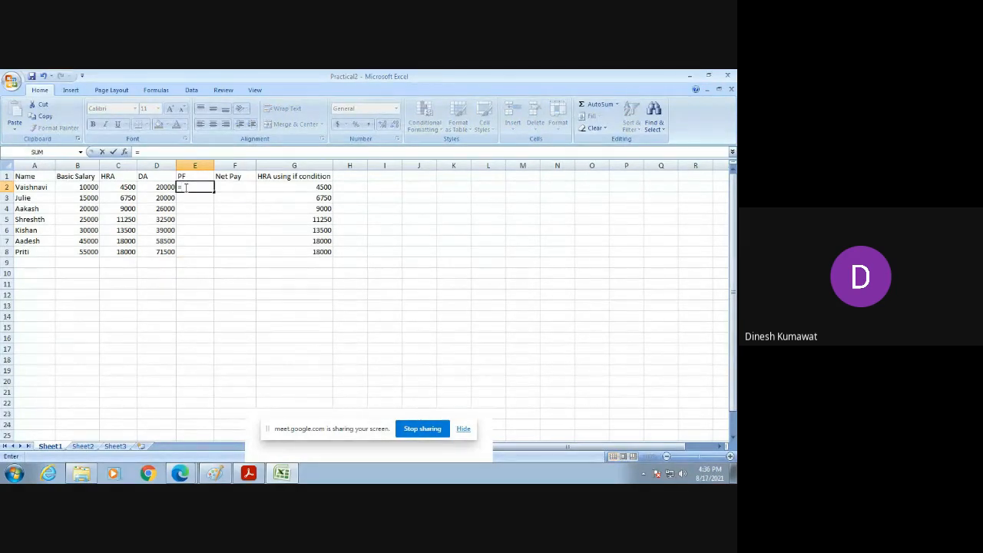
{"action": "left_click", "coordinate": [78, 186]}
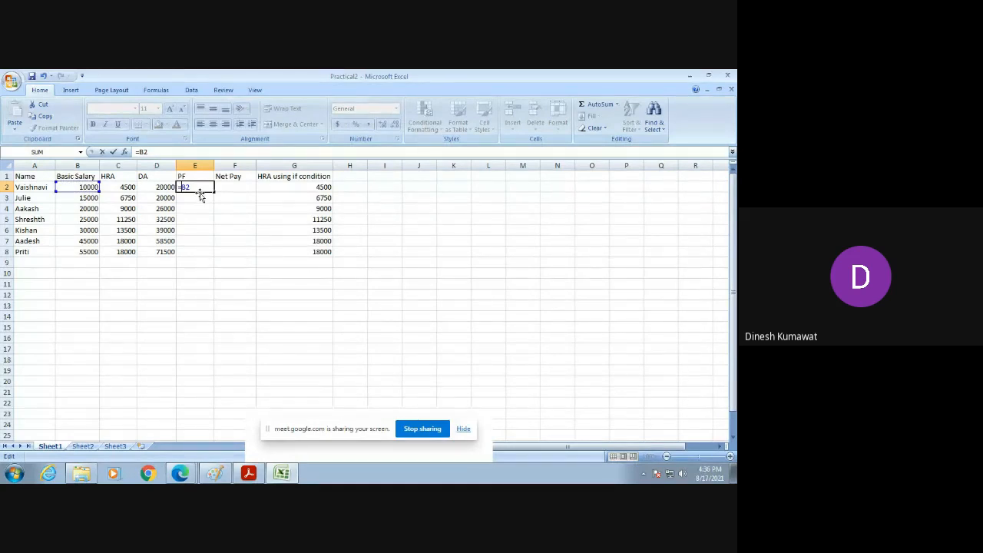
{"action": "type", "text": "$"}
{"action": "type", "text": "*12%"}
{"action": "key", "text": "Return"}
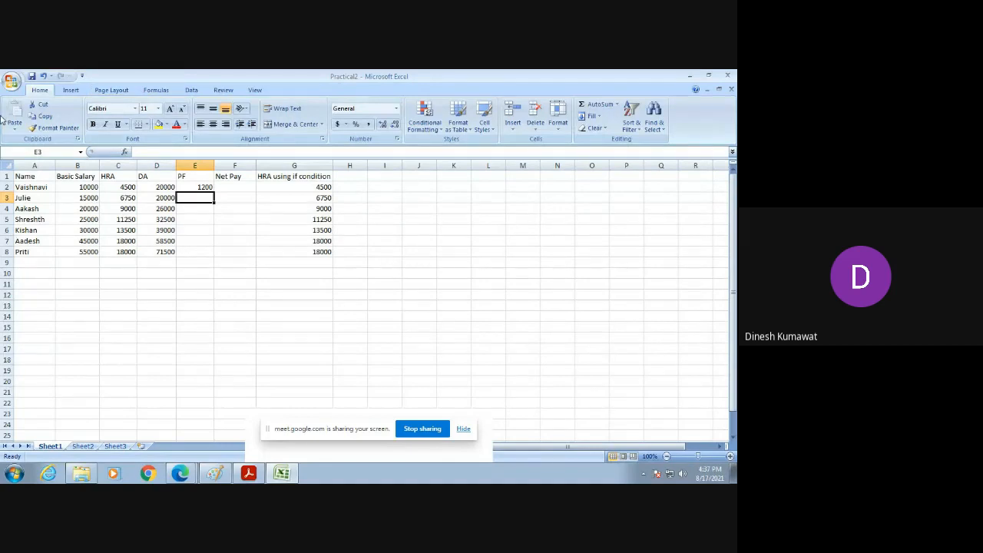
Fill the PF formula from cell E2 down to E8
{"action": "left_click", "coordinate": [202, 187]}
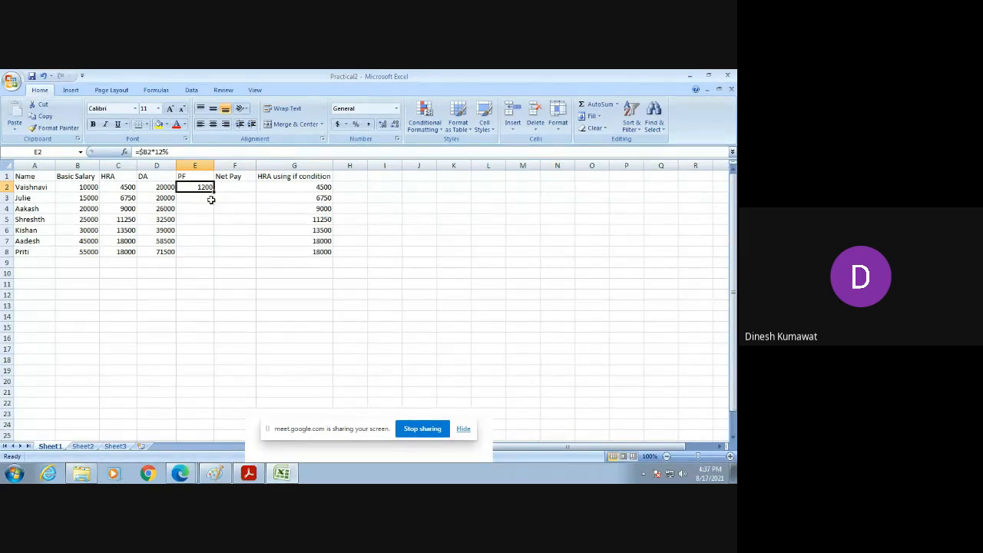
{"action": "left_click", "coordinate": [230, 209]}
{"action": "left_click", "coordinate": [198, 188]}
{"action": "left_click_drag", "start_coordinate": [214, 192], "coordinate": [210, 254]}
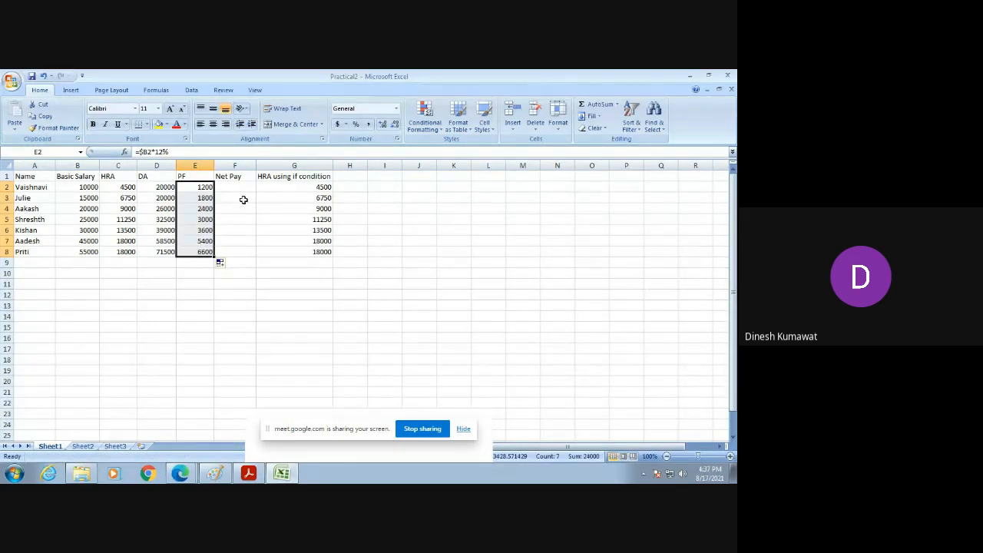
Build the Net Pay formula =B2+C2+D2-E2 in cell F2 from the Basic Salary, HRA, DA and PF cells
{"action": "left_click", "coordinate": [244, 198]}
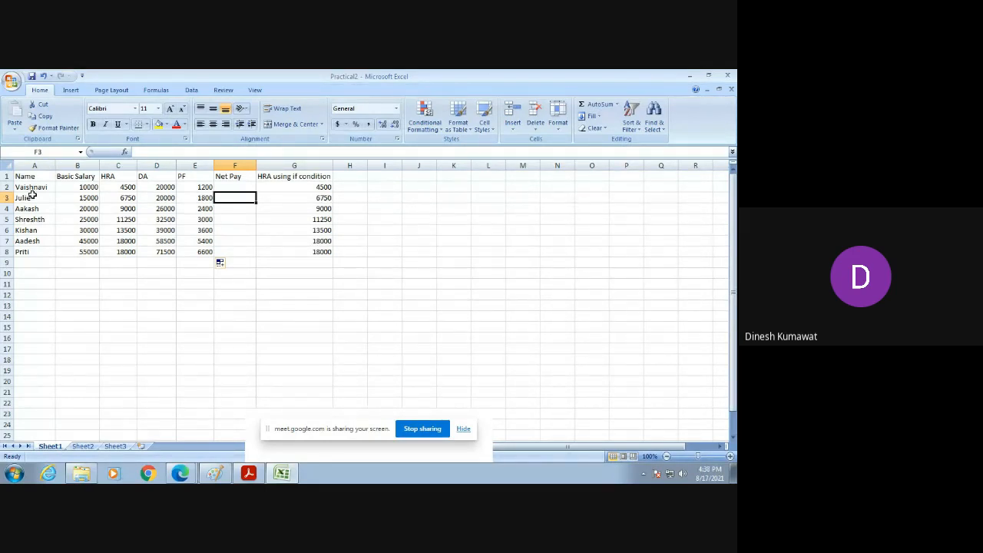
{"action": "left_click", "coordinate": [193, 187]}
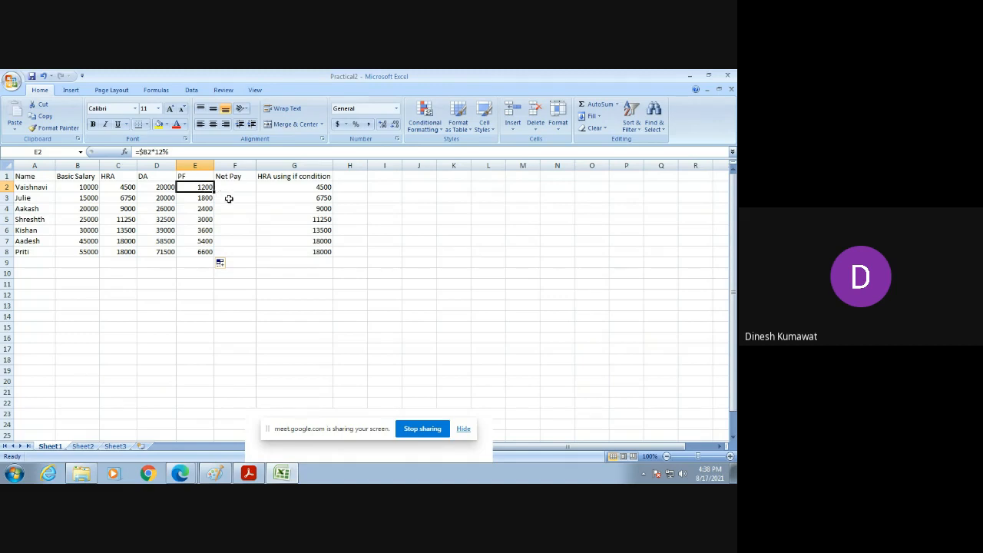
{"action": "left_click", "coordinate": [228, 199]}
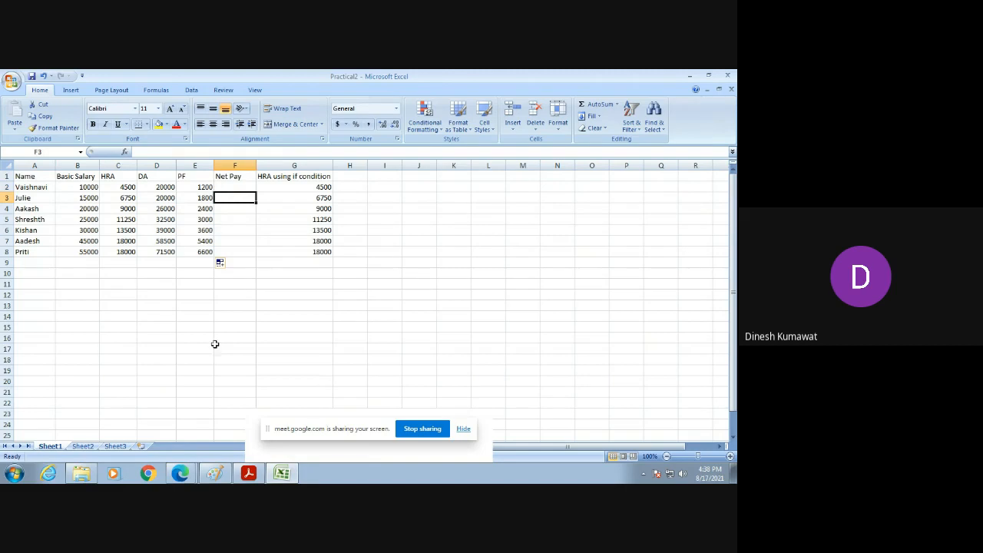
{"action": "mouse_move", "coordinate": [247, 475]}
{"action": "left_click", "coordinate": [223, 185]}
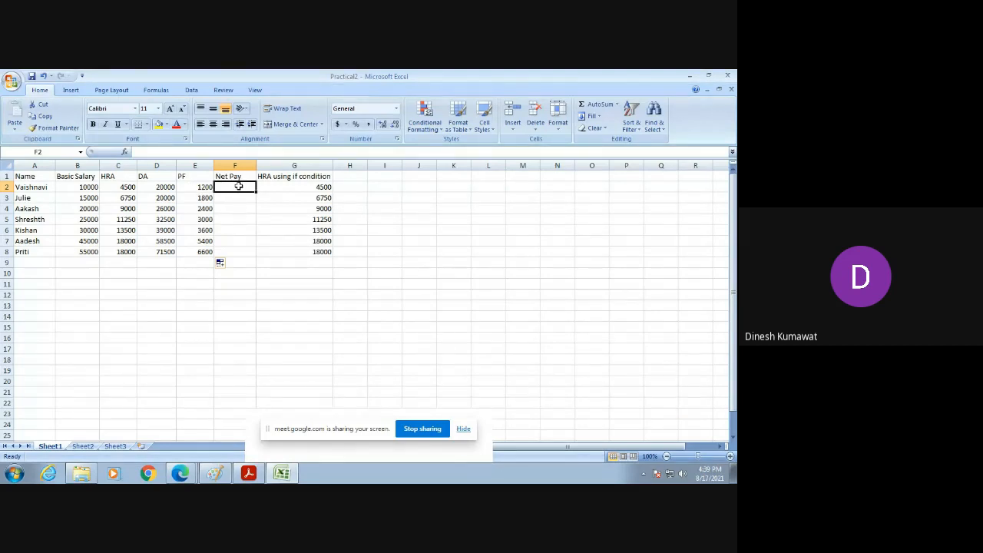
{"action": "type", "text": "="}
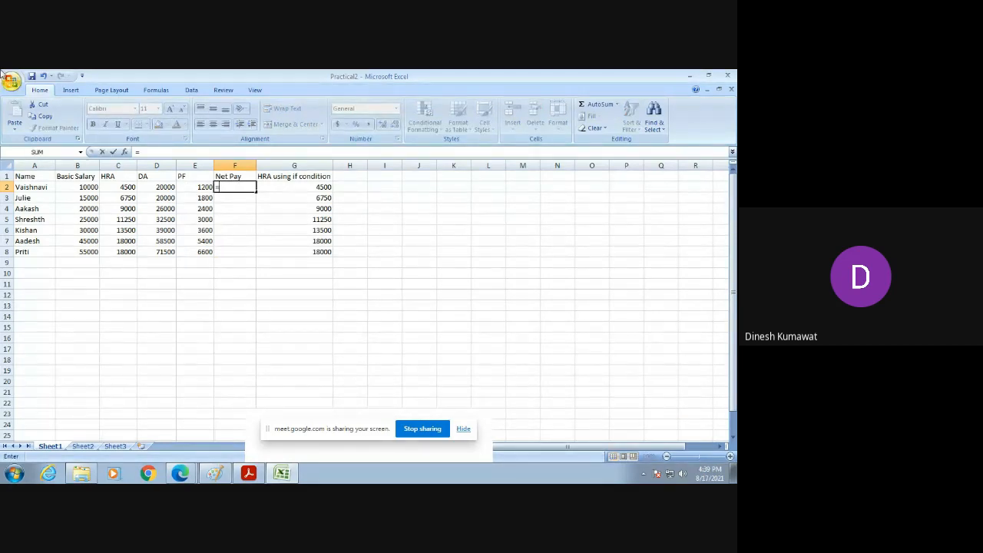
{"action": "left_click", "coordinate": [83, 187]}
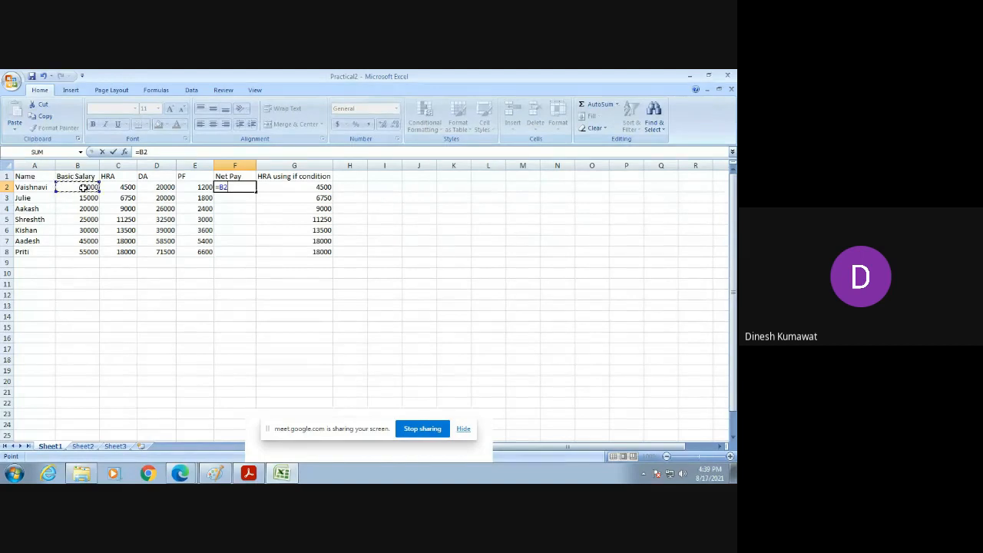
{"action": "type", "text": "+"}
{"action": "left_click", "coordinate": [131, 186]}
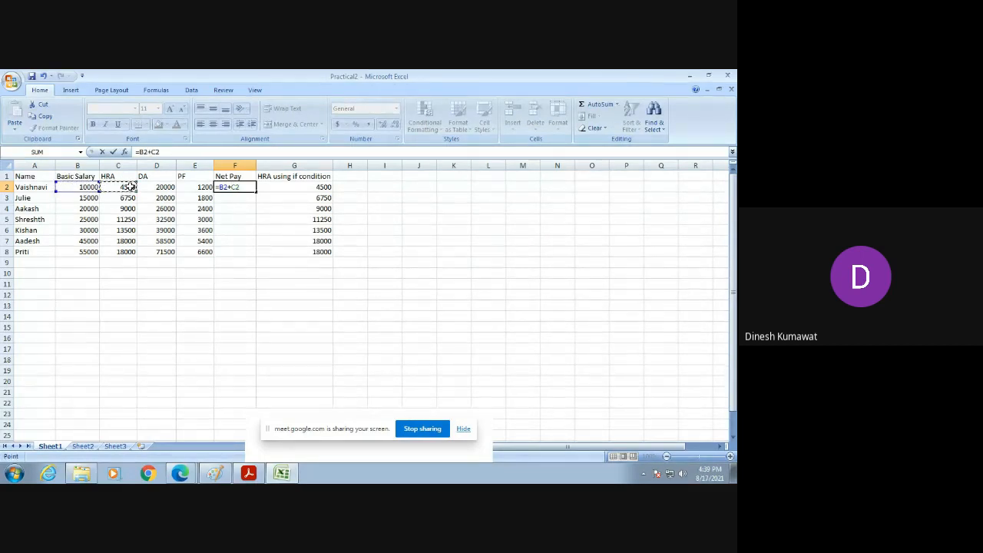
{"action": "type", "text": "+"}
{"action": "left_click", "coordinate": [161, 186]}
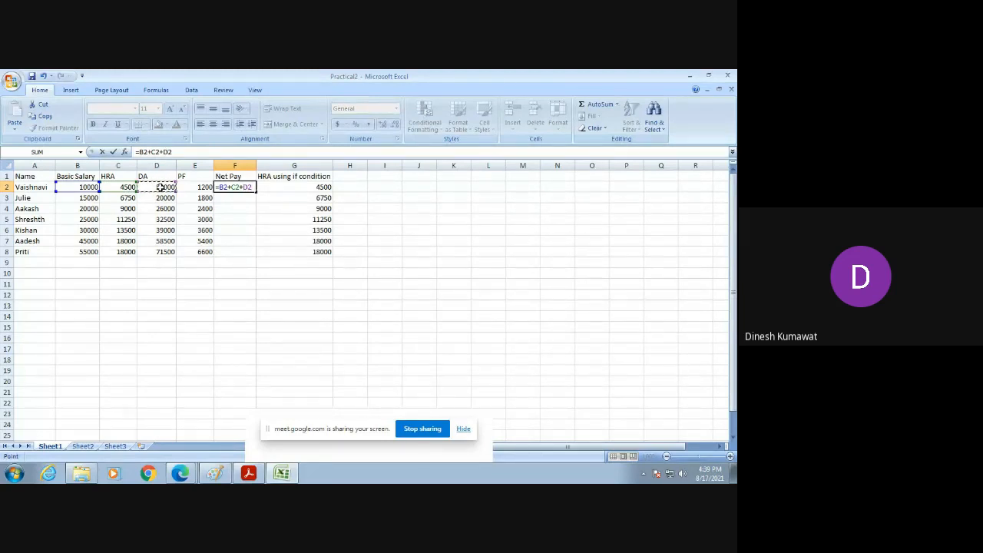
{"action": "type", "text": "-"}
{"action": "left_click", "coordinate": [197, 188]}
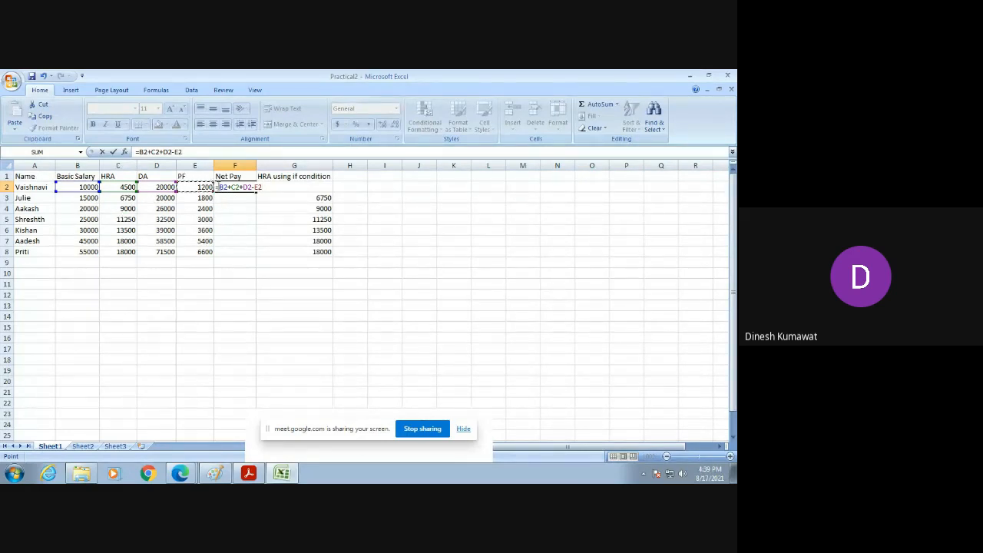
Make the column references in the Net Pay formula absolute and enter it in F2 as =$B2+$C2+$D2-$E2
{"action": "left_click", "coordinate": [242, 189]}
{"action": "type", "text": "$"}
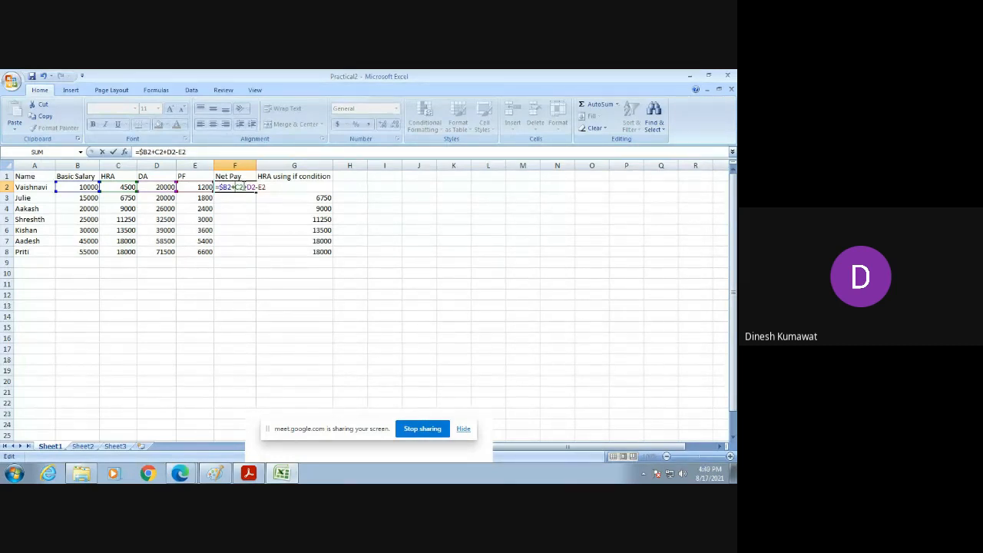
{"action": "type", "text": "$"}
{"action": "type", "text": "$"}
{"action": "type", "text": "$"}
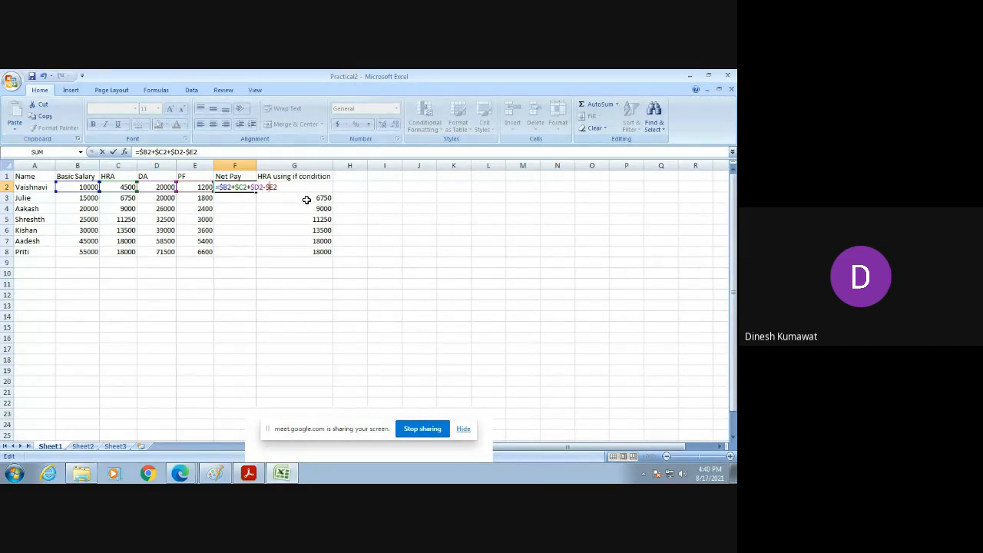
{"action": "key", "text": "Return"}
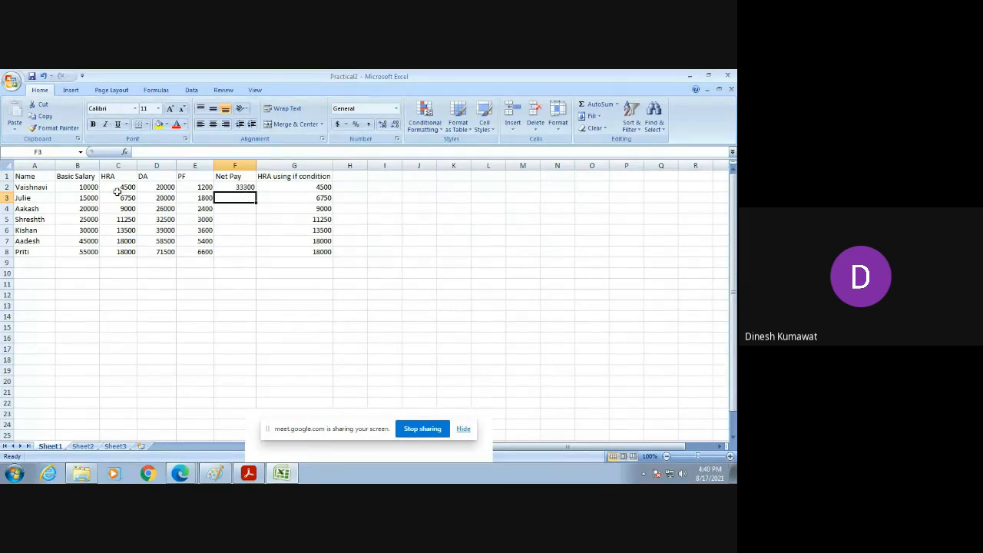
Check the row 2 cells used for Net Pay, and fill the Net Pay formula from F2 down to F8
{"action": "left_click", "coordinate": [81, 188]}
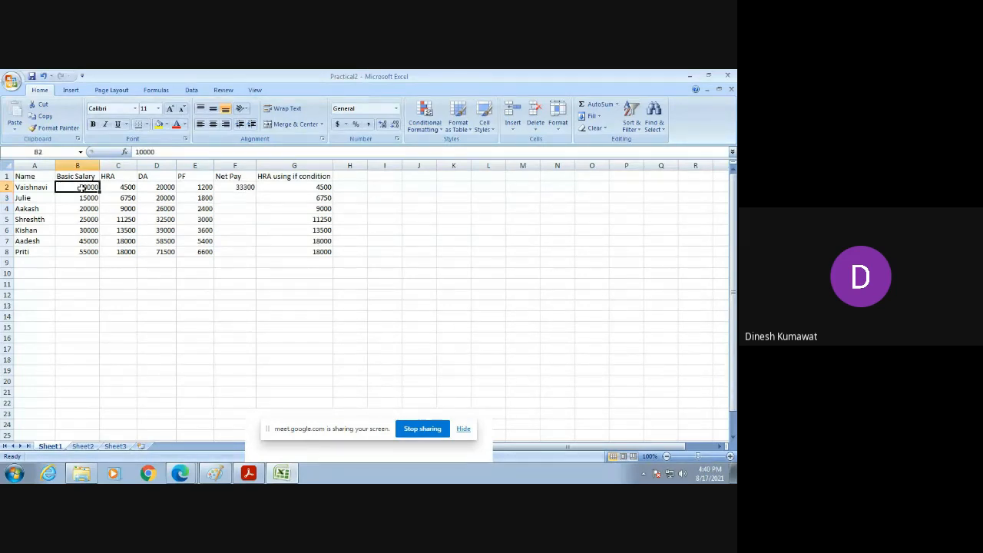
{"action": "left_click", "coordinate": [158, 188]}
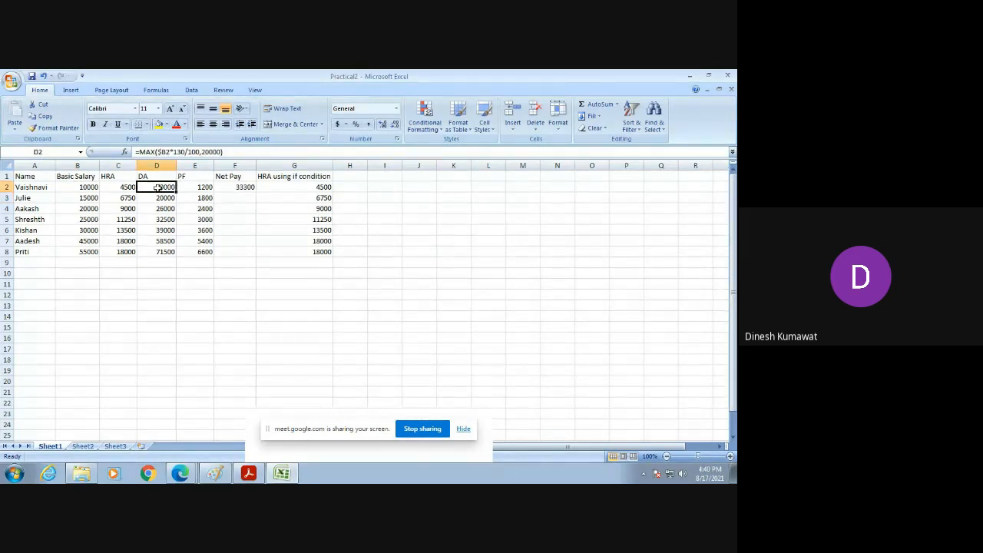
{"action": "left_click", "coordinate": [128, 188]}
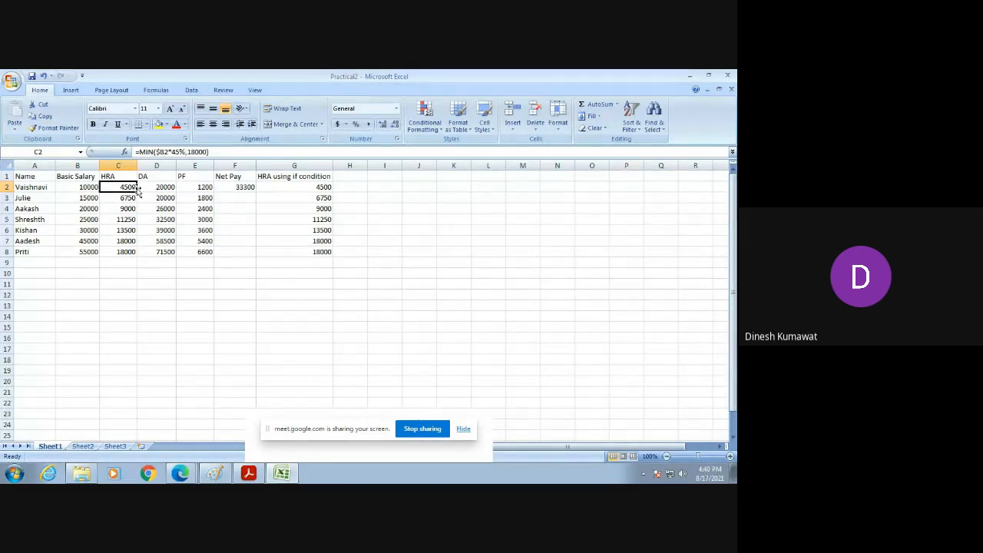
{"action": "left_click", "coordinate": [235, 188]}
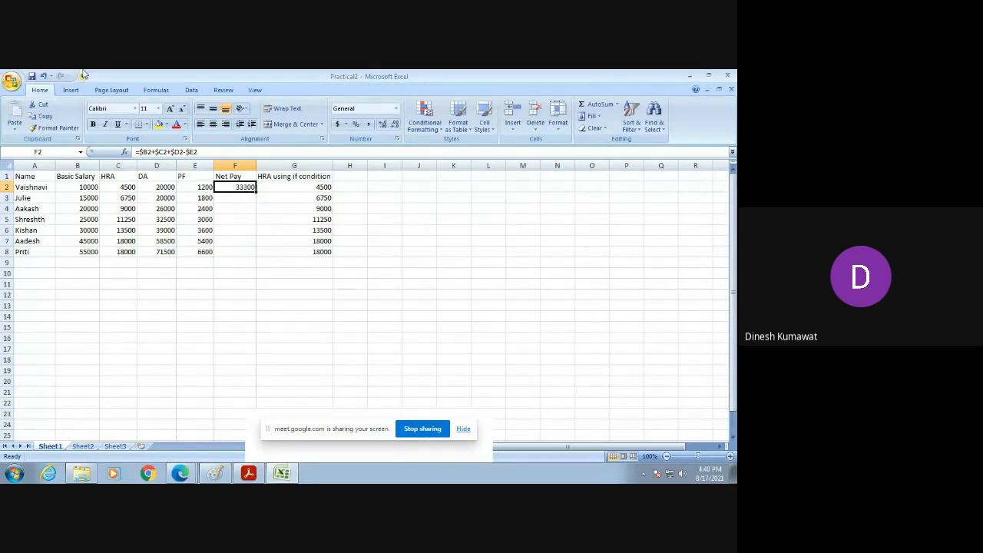
{"action": "left_click", "coordinate": [275, 198]}
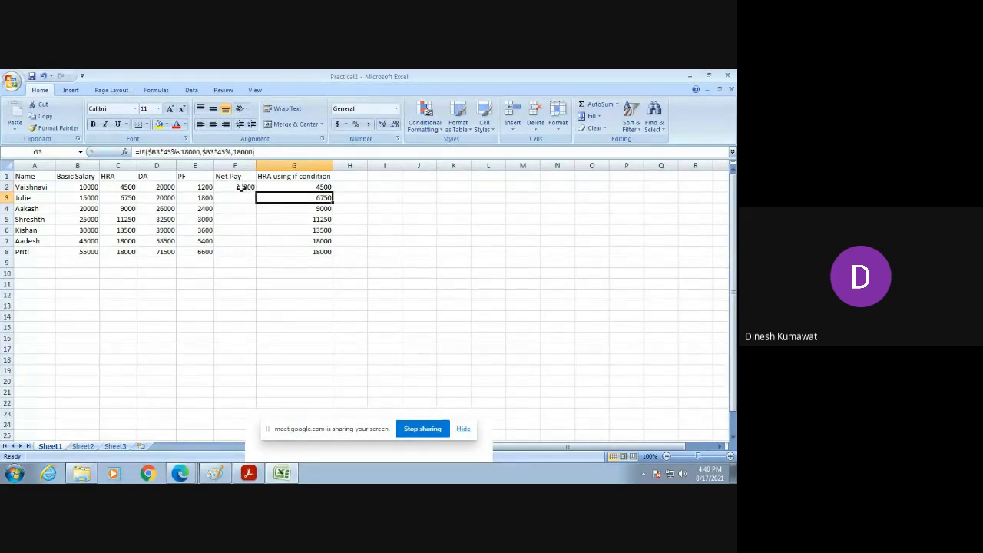
{"action": "left_click", "coordinate": [241, 188]}
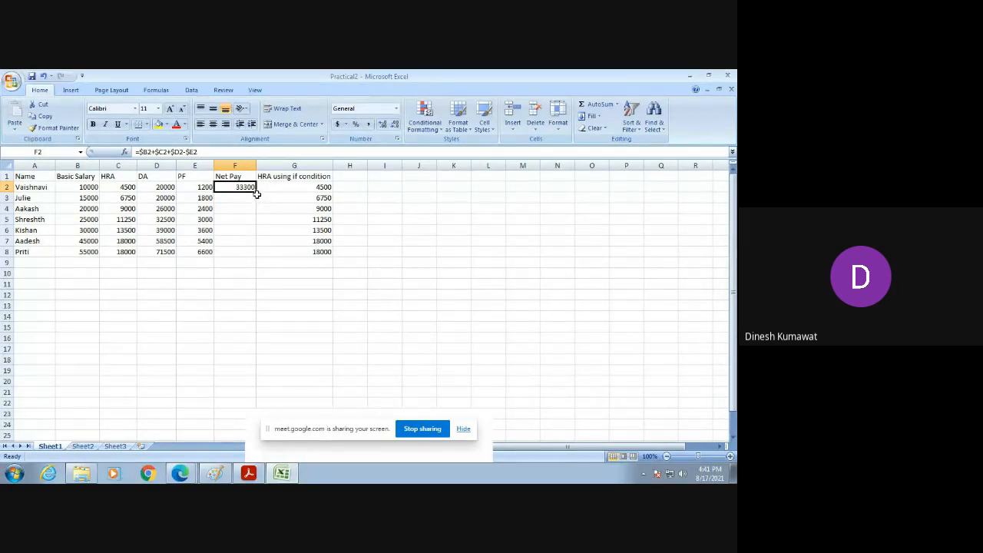
{"action": "left_click_drag", "start_coordinate": [257, 191], "coordinate": [245, 254]}
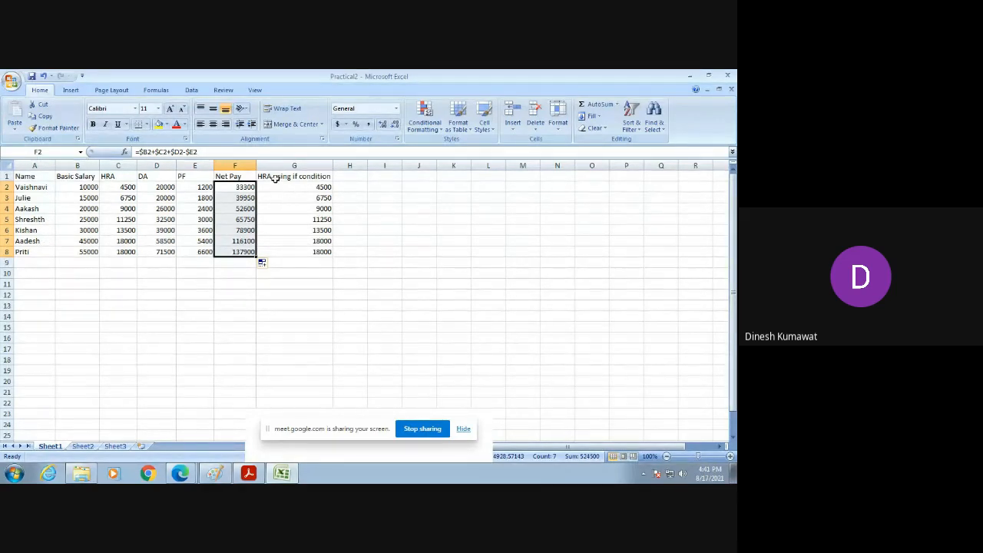
Review the "HRA using if condition" column in G1:G8 and the Net Pay formula in F2
{"action": "left_click_drag", "start_coordinate": [272, 175], "coordinate": [320, 251]}
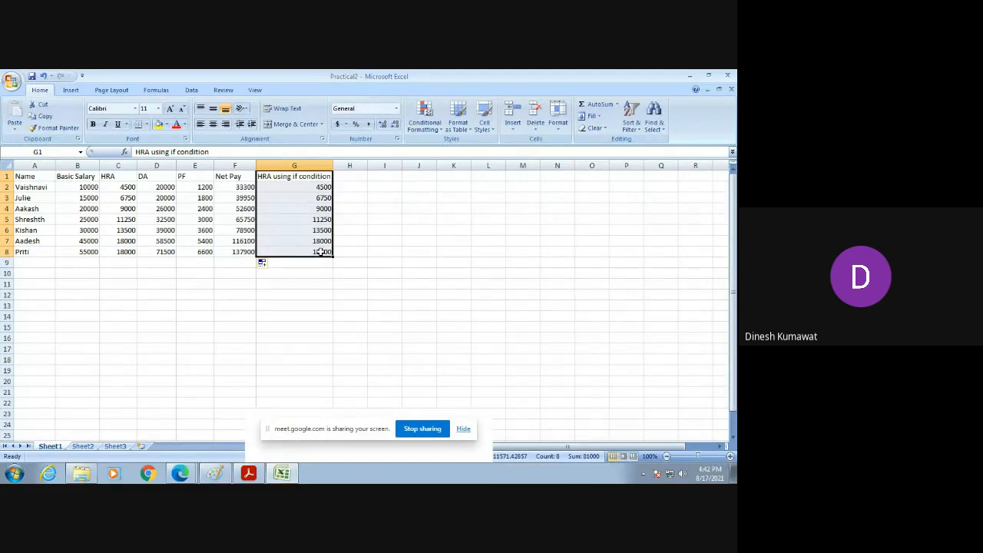
{"action": "left_click", "coordinate": [235, 188]}
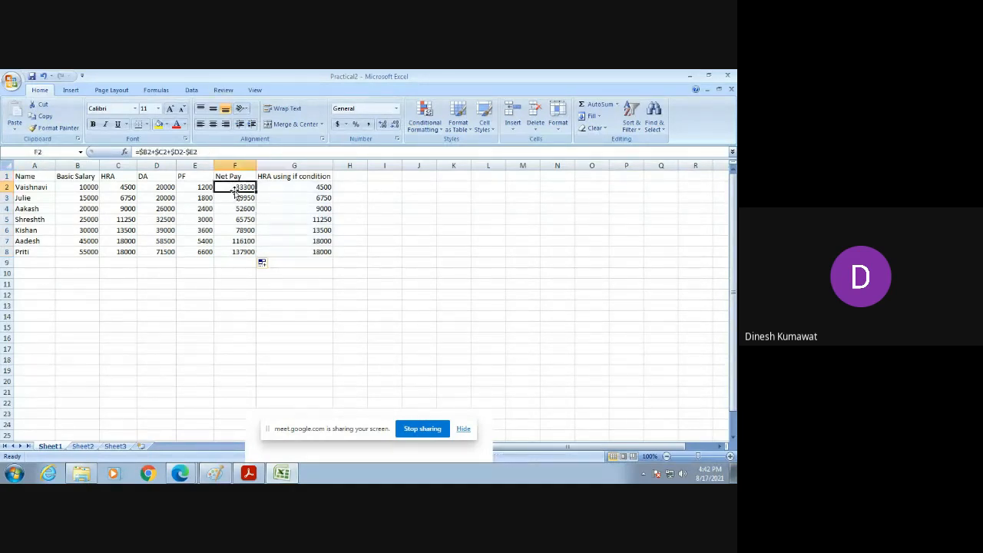
Remove the absolute column references from the Net Pay formula in F2, making it =B2+C2+D2-E2, and fill it down to F8
{"action": "left_click", "coordinate": [144, 152]}
{"action": "key", "text": "BackSpace"}
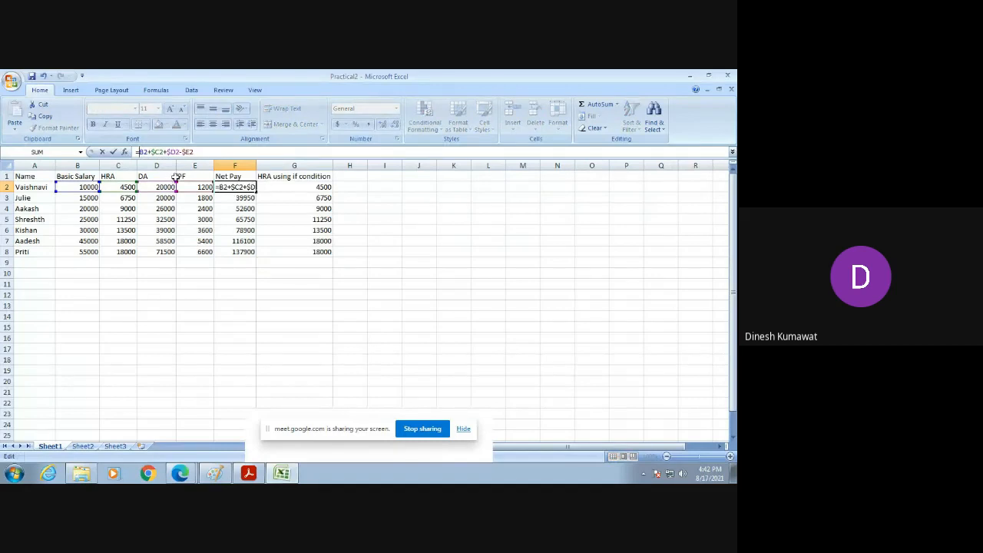
{"action": "left_click", "coordinate": [154, 151]}
{"action": "key", "text": "BackSpace"}
{"action": "left_click", "coordinate": [167, 151]}
{"action": "key", "text": "BackSpace"}
{"action": "left_click", "coordinate": [177, 152]}
{"action": "key", "text": "BackSpace"}
{"action": "key", "text": "Return"}
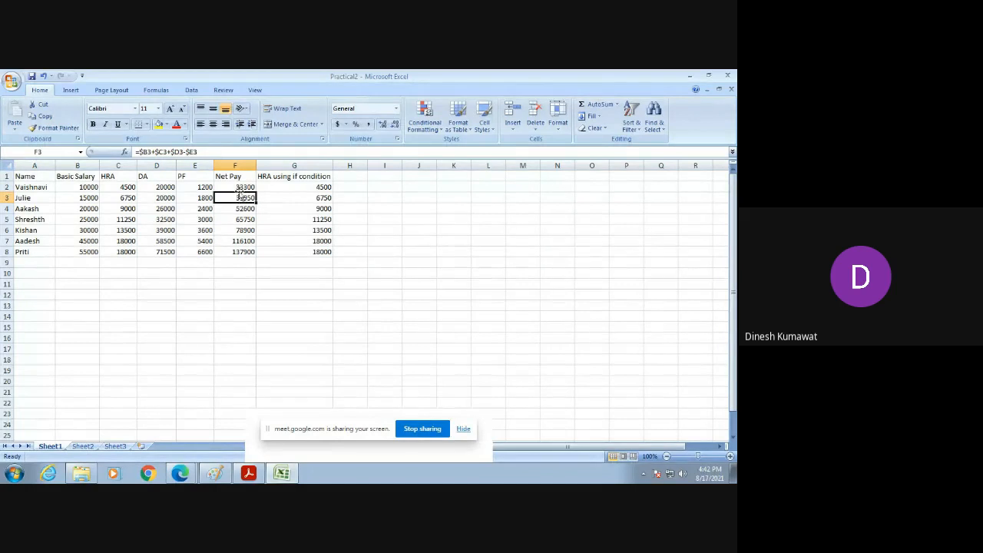
{"action": "left_click", "coordinate": [241, 187]}
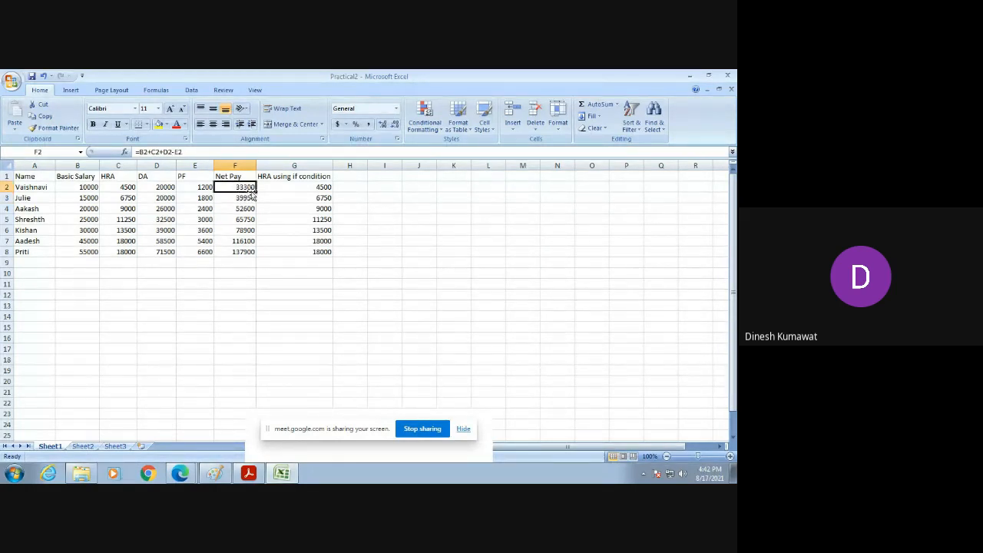
{"action": "left_click_drag", "start_coordinate": [256, 191], "coordinate": [248, 253]}
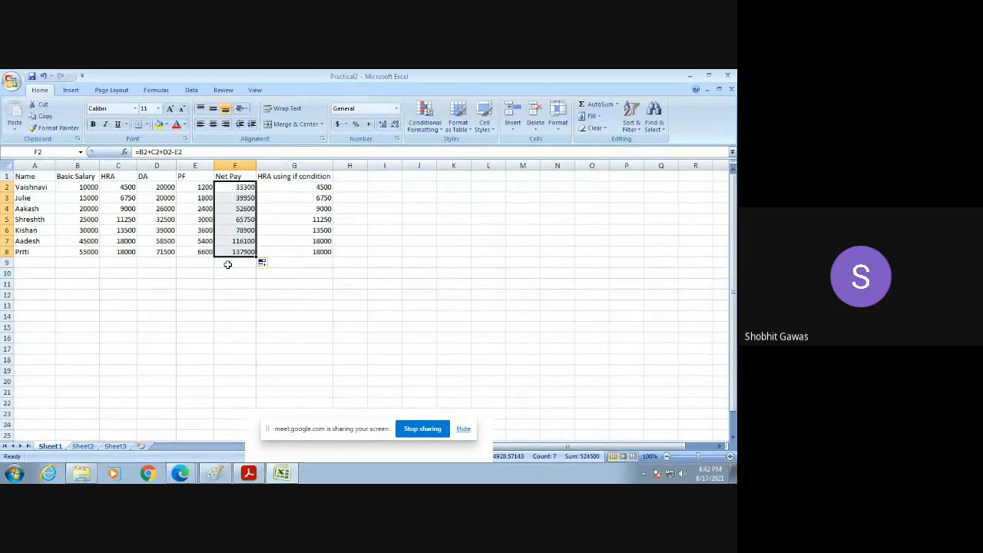
{"action": "left_click", "coordinate": [139, 152]}
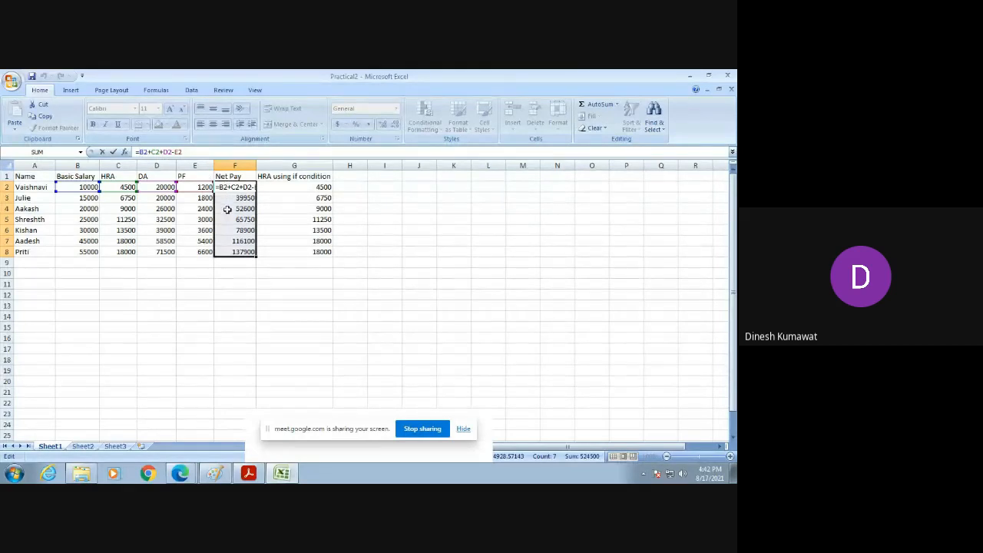
{"action": "left_click", "coordinate": [81, 187]}
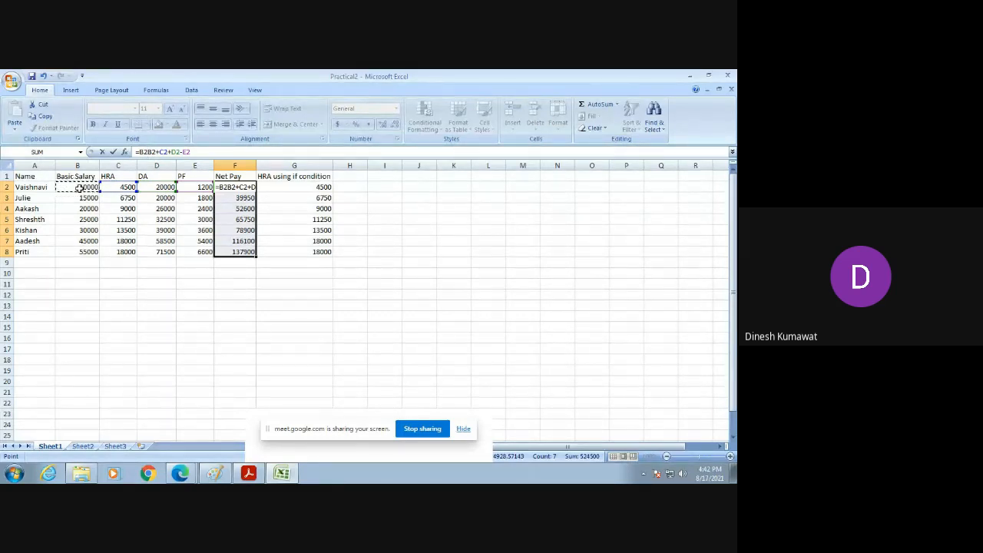
{"action": "key", "text": "BackSpace"}
{"action": "key", "text": "BackSpace"}
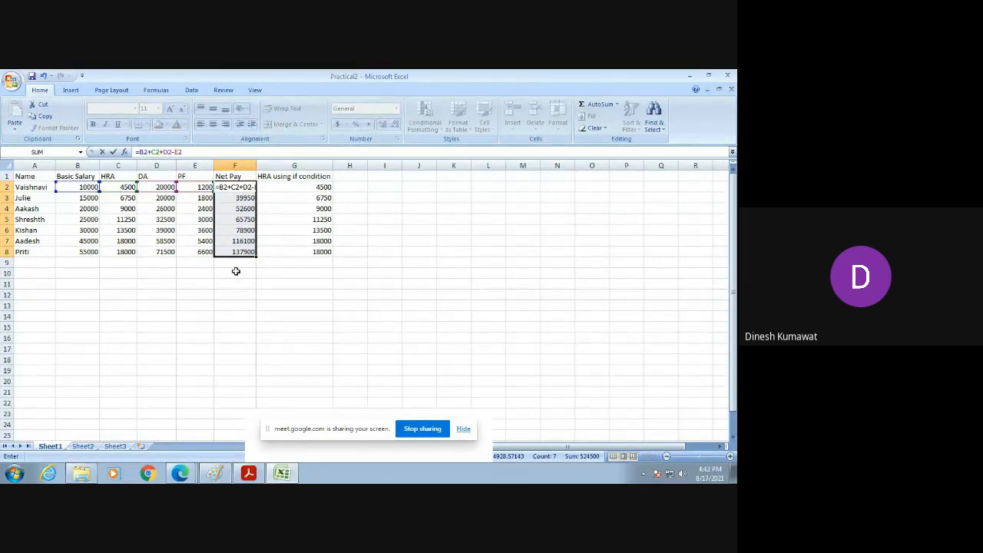
{"action": "left_click", "coordinate": [235, 271]}
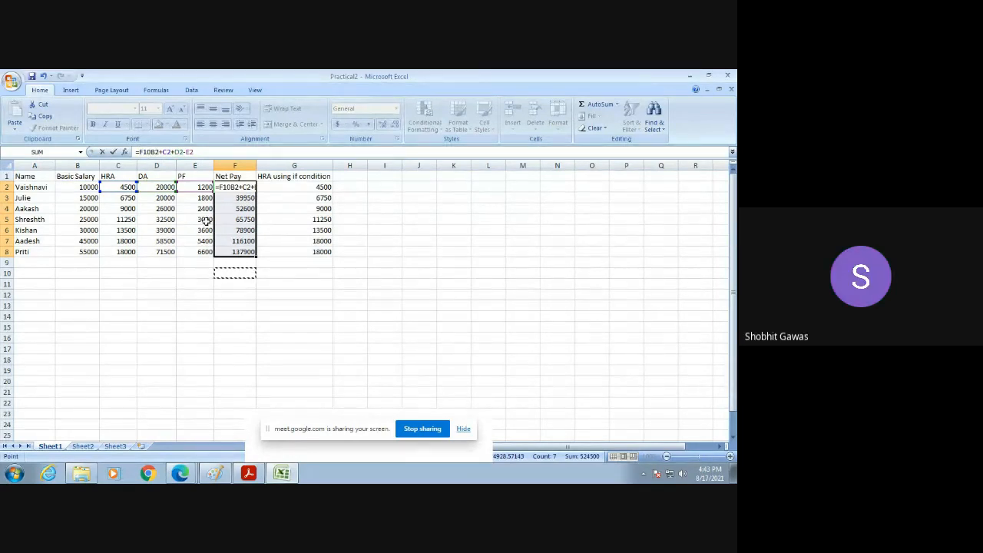
{"action": "left_click", "coordinate": [151, 151]}
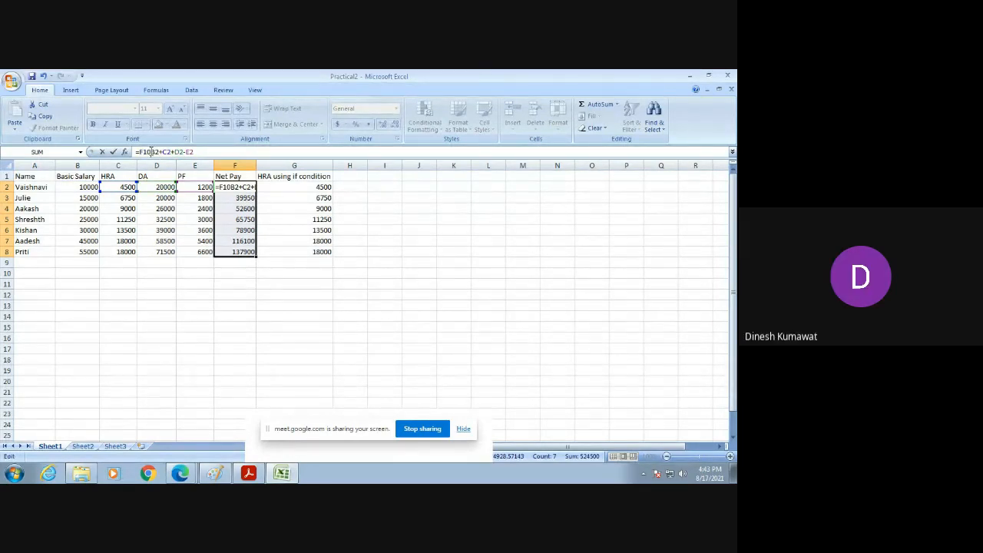
{"action": "key", "text": "BackSpace"}
{"action": "key", "text": "BackSpace"}
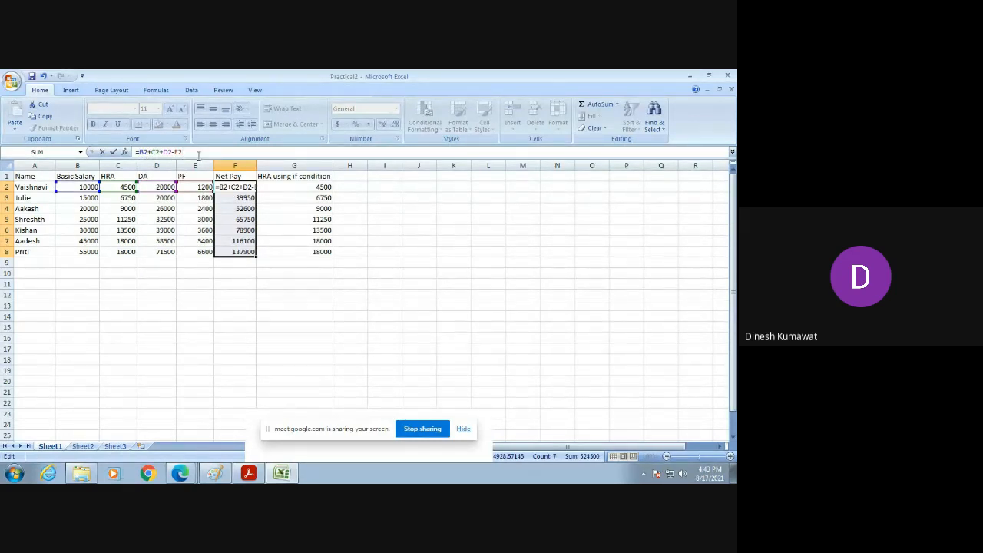
{"action": "left_click", "coordinate": [277, 205]}
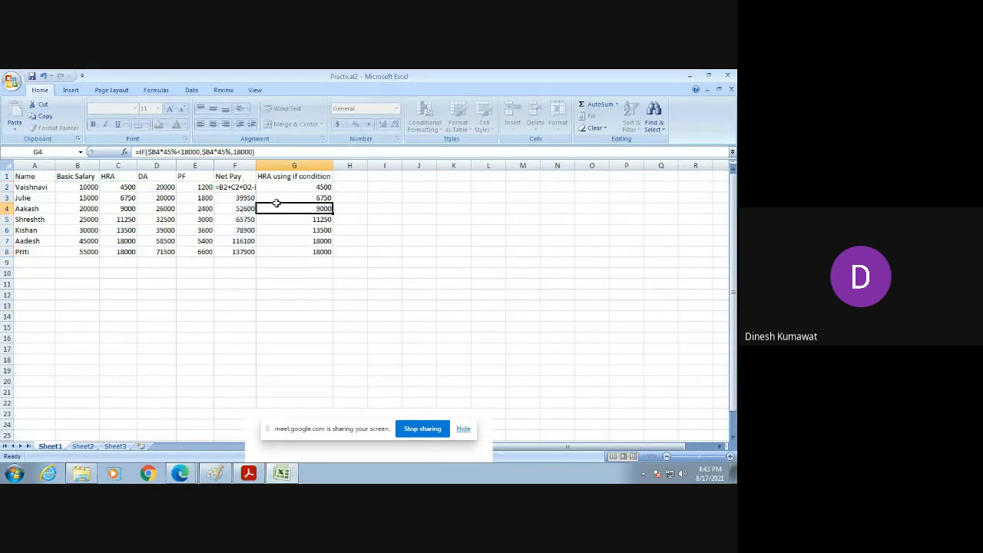
{"action": "left_click", "coordinate": [207, 293]}
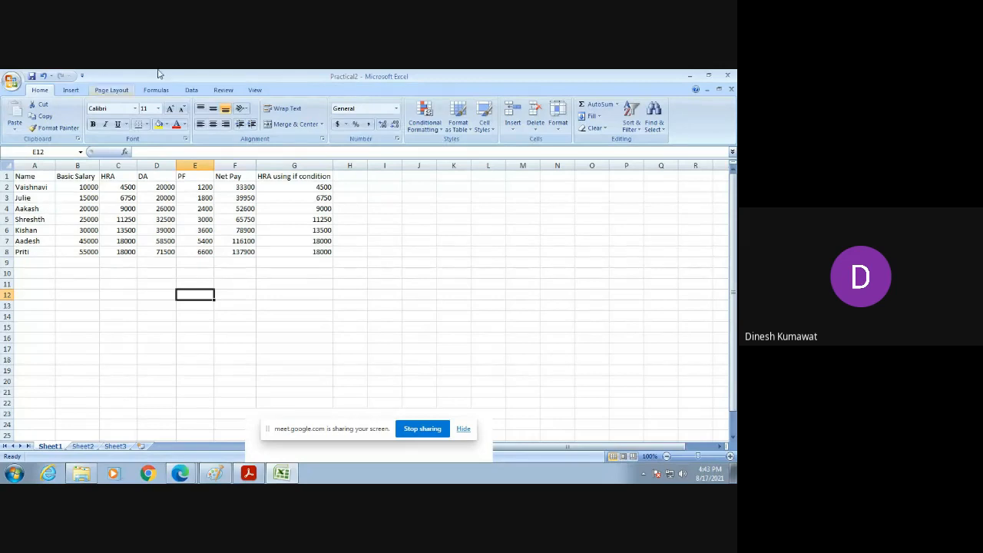
Delete the entire "HRA using if condition" column G
{"action": "left_click_drag", "start_coordinate": [277, 175], "coordinate": [315, 252]}
{"action": "right_click", "coordinate": [288, 215]}
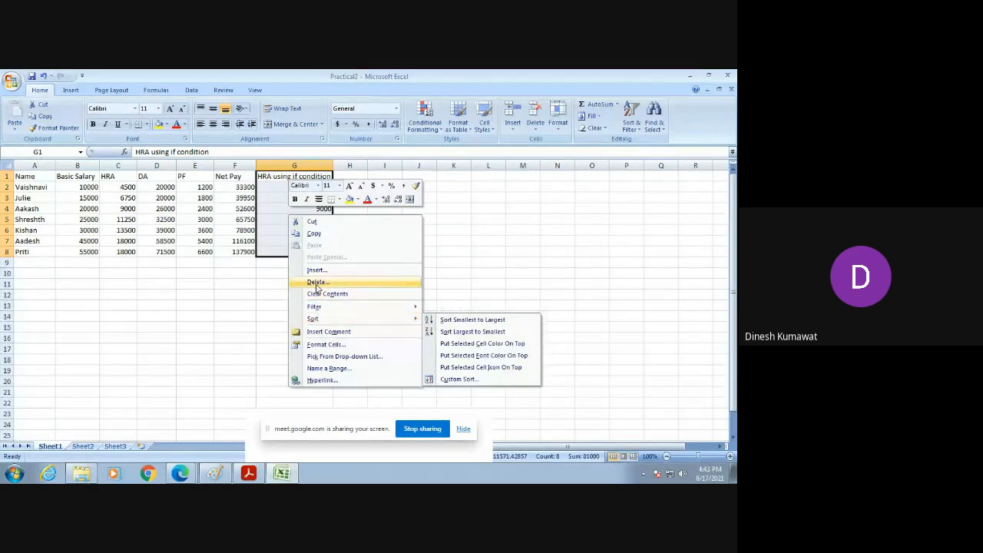
{"action": "left_click", "coordinate": [317, 282]}
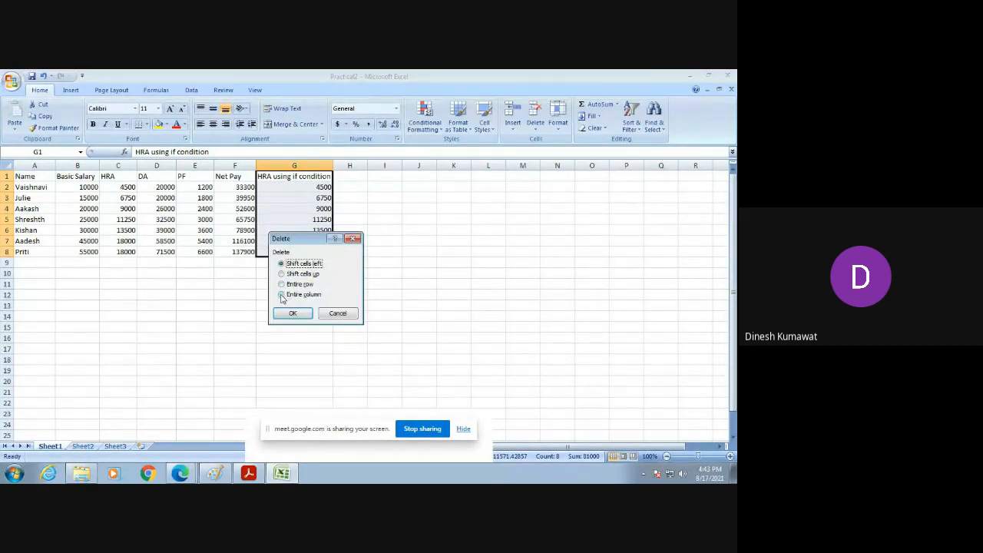
{"action": "left_click", "coordinate": [283, 294]}
{"action": "left_click", "coordinate": [285, 311]}
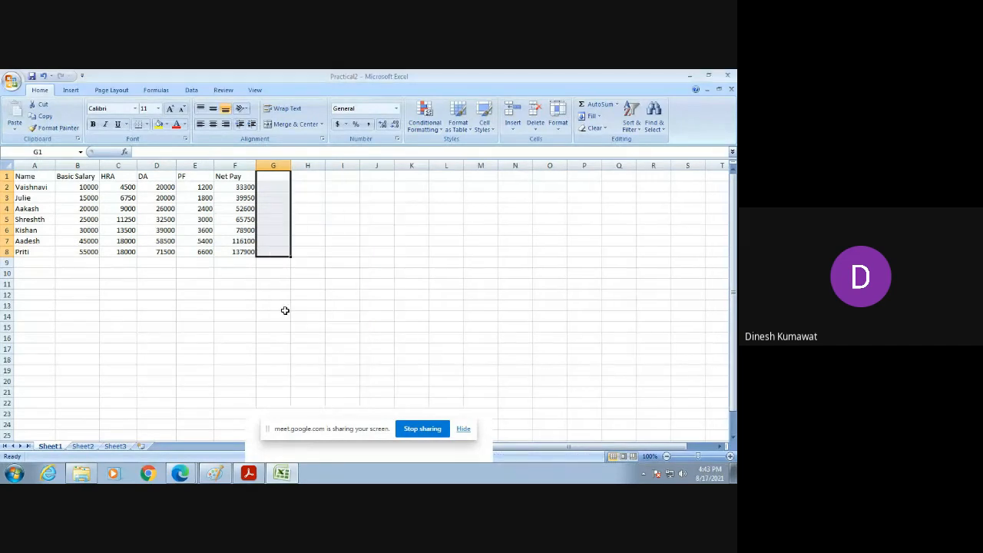
{"action": "left_click", "coordinate": [343, 274]}
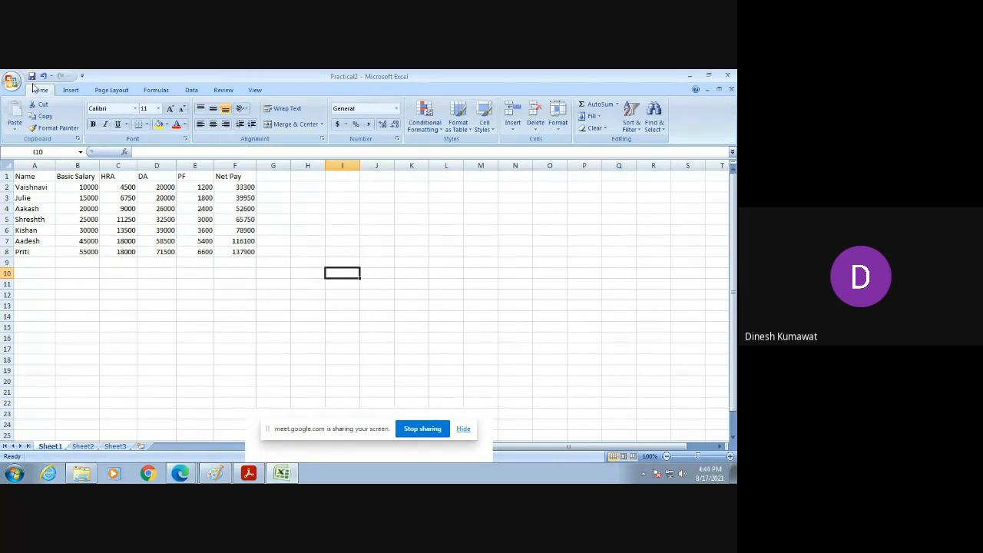
Go to Sheet2, and read the question 2 worksheet table in Excel Pr2.pdf in Acrobat Reader
{"action": "left_click", "coordinate": [82, 448]}
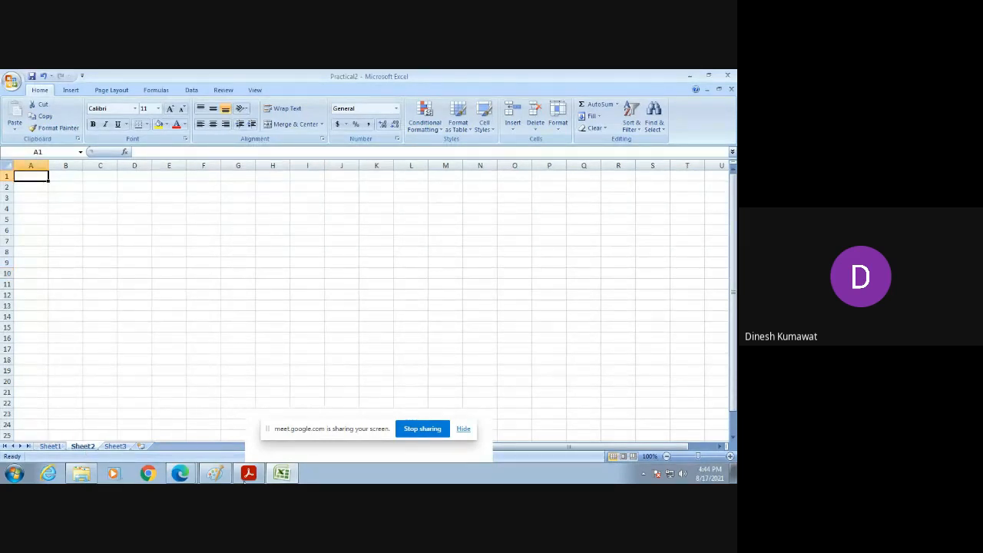
{"action": "left_click", "coordinate": [248, 473]}
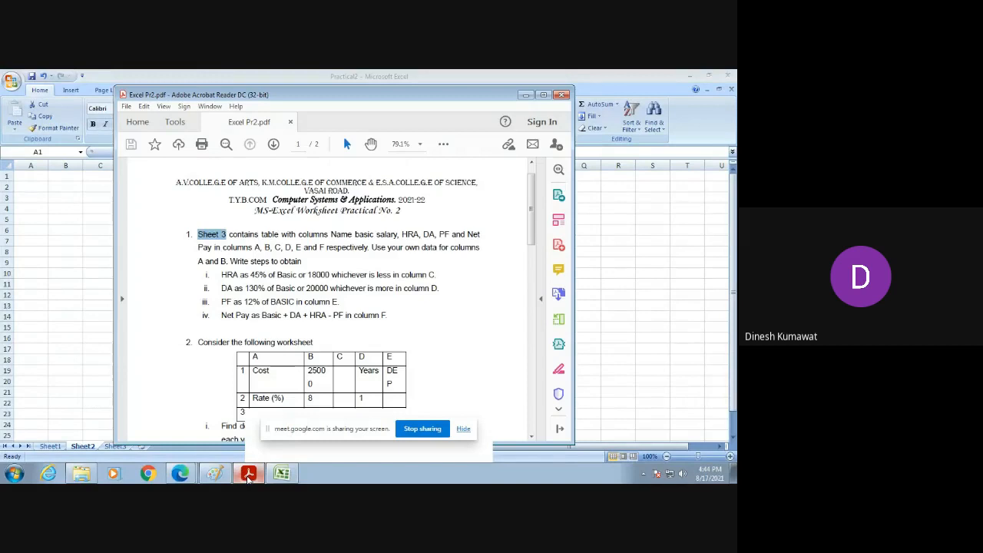
{"action": "scroll", "coordinate": [327, 262], "scroll_direction": "down", "scroll_amount": 3}
{"action": "scroll", "coordinate": [325, 262], "scroll_direction": "down", "scroll_amount": 3}
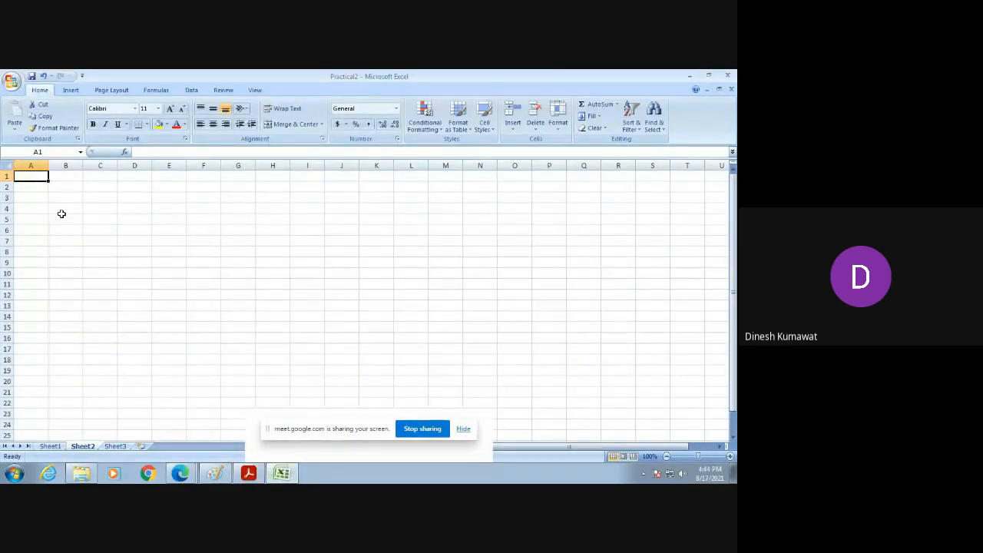
Enter the labels Cost in A1 and Rate in A2 of Sheet2, with 25000 in B1 and 8% in B2
{"action": "type", "text": "Cost"}
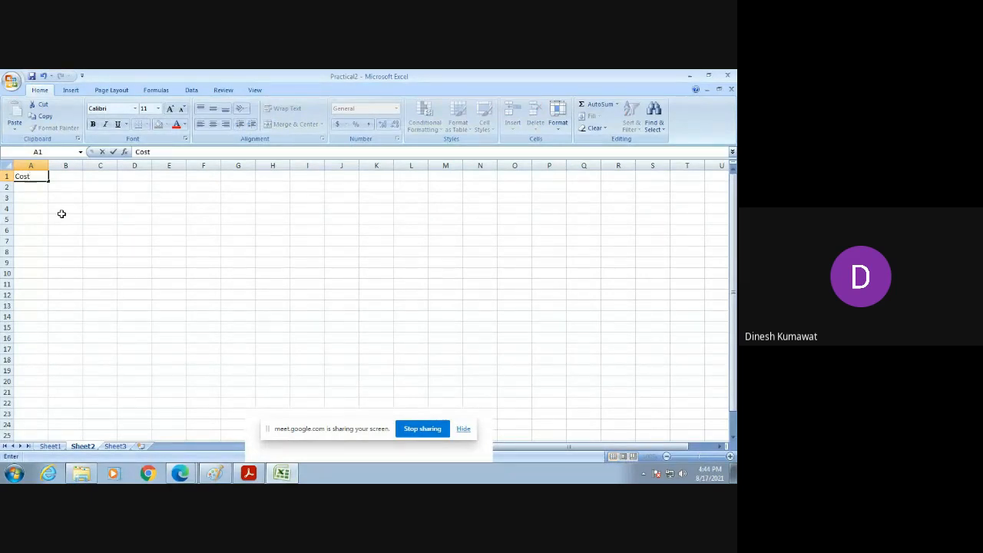
{"action": "left_click", "coordinate": [34, 187]}
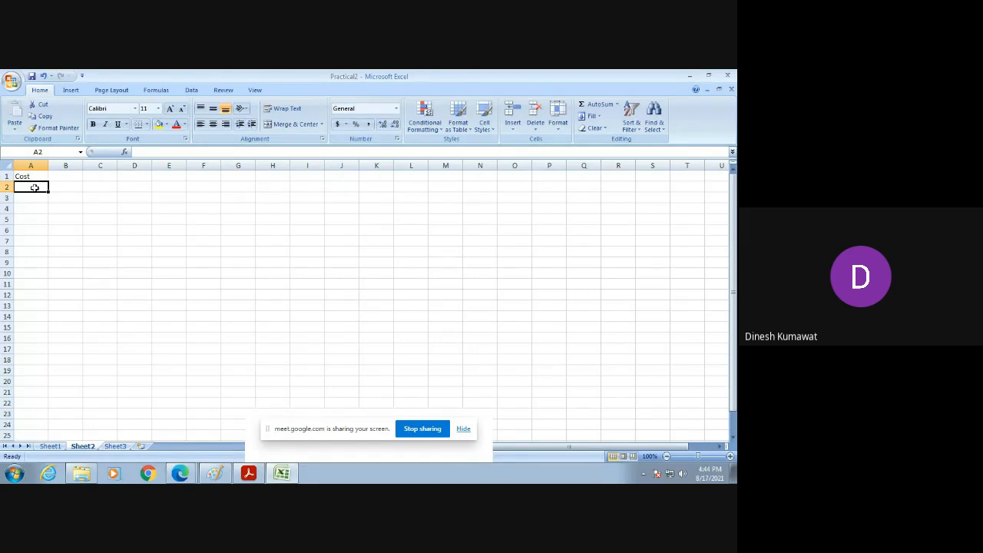
{"action": "type", "text": "Rate"}
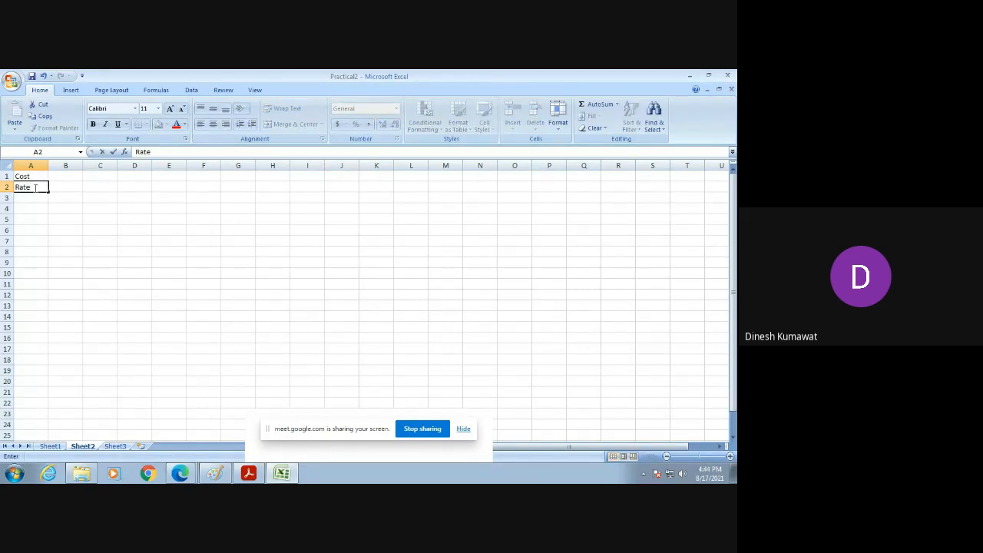
{"action": "left_click", "coordinate": [66, 187]}
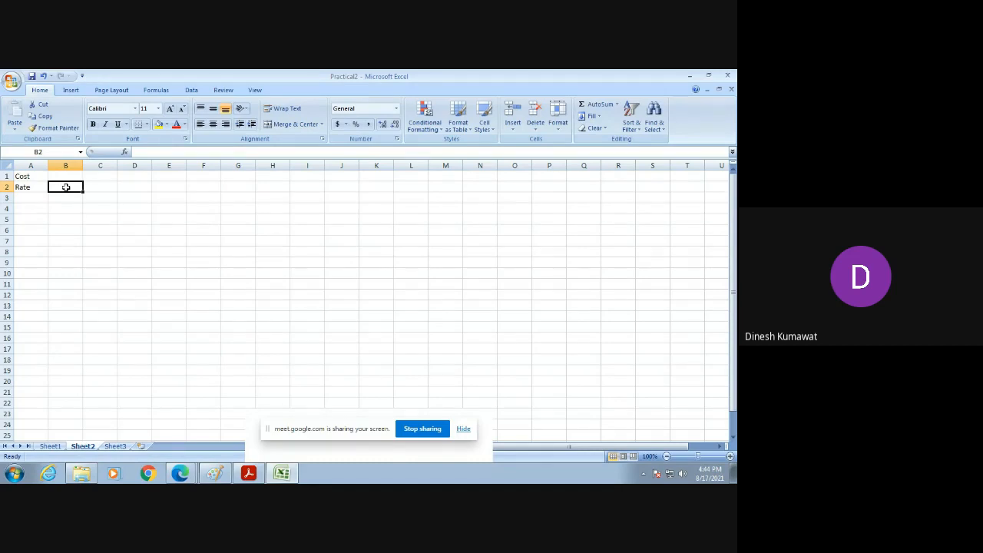
{"action": "type", "text": "8%"}
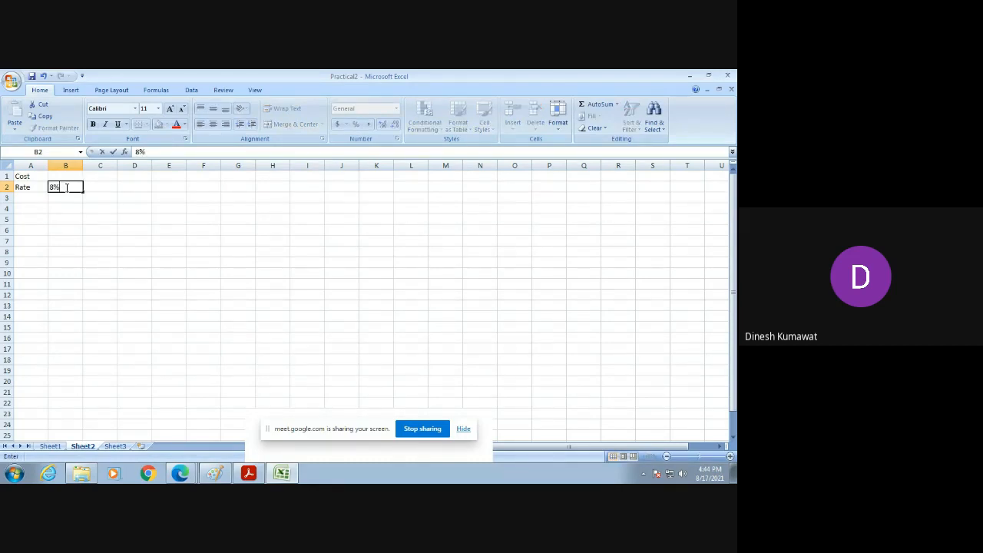
{"action": "left_click", "coordinate": [76, 176]}
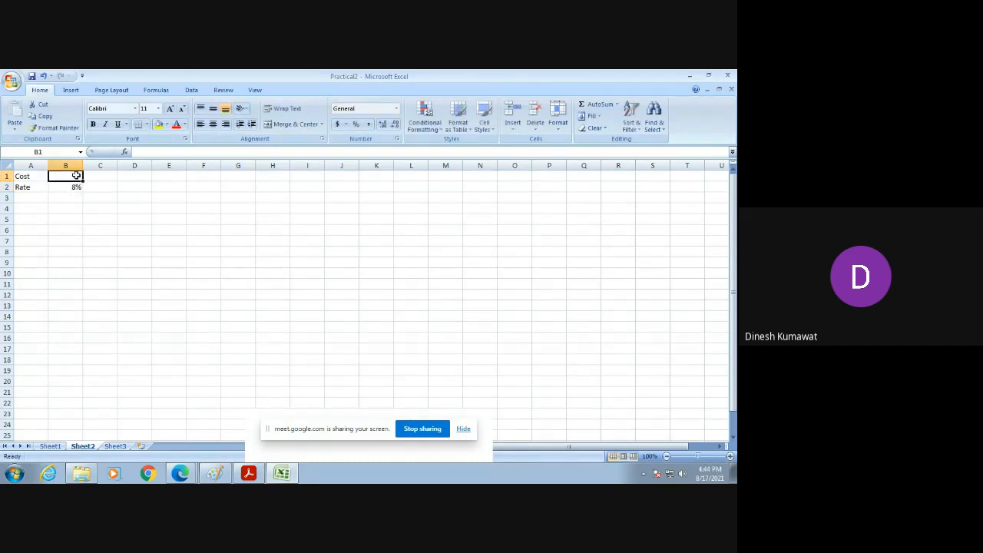
{"action": "type", "text": "2"}
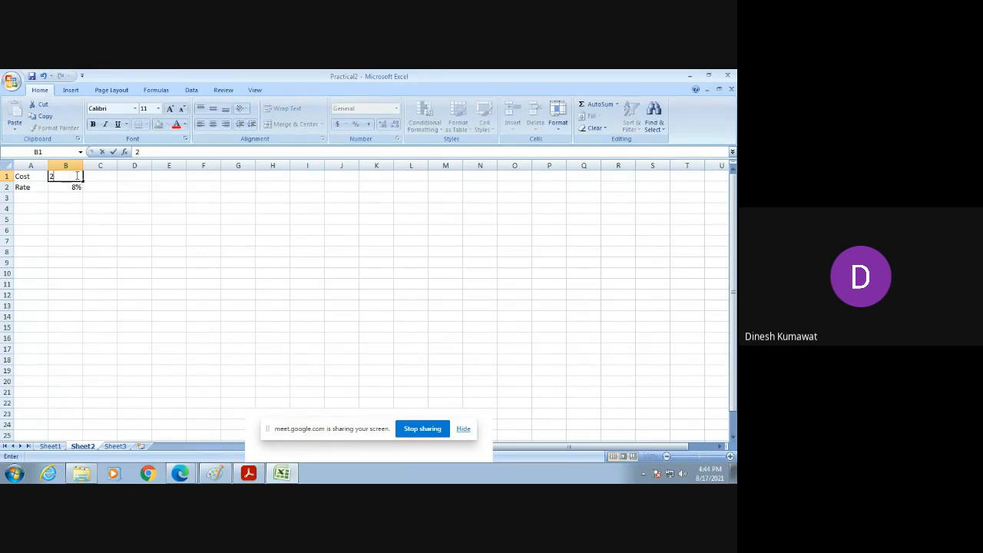
{"action": "type", "text": "5000"}
Add the label "No. of years" in A3 with the value 10 in B3, and widen column A to fit the label
{"action": "left_click", "coordinate": [34, 198]}
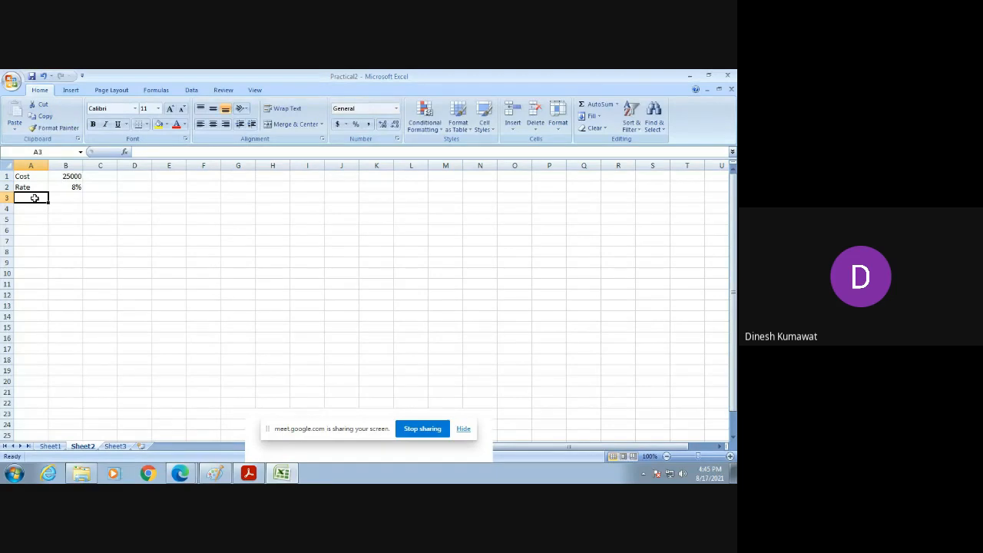
{"action": "type", "text": "No"}
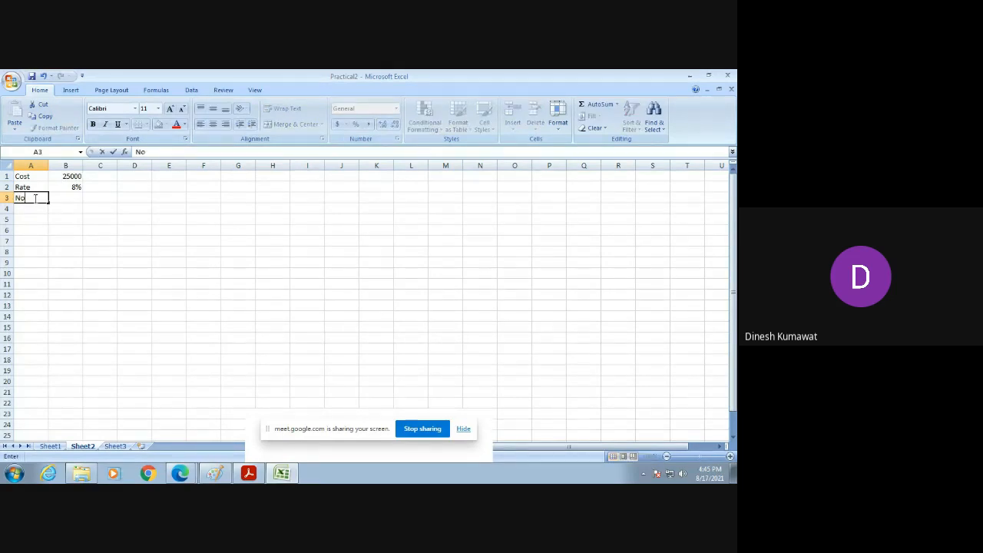
{"action": "key", "text": "BackSpace"}
{"action": "type", "text": "o. of years"}
{"action": "left_click", "coordinate": [57, 208]}
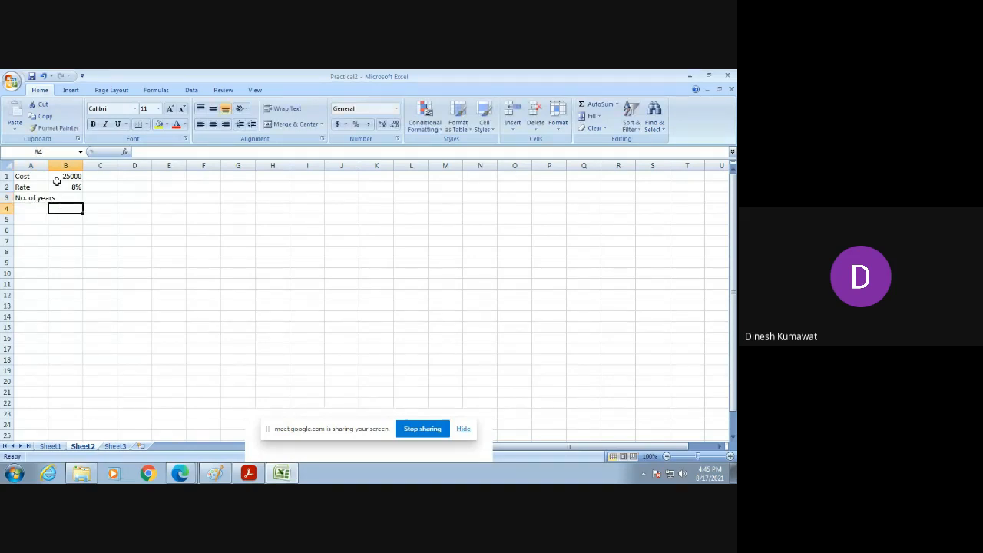
{"action": "left_click_drag", "start_coordinate": [48, 162], "coordinate": [60, 162]}
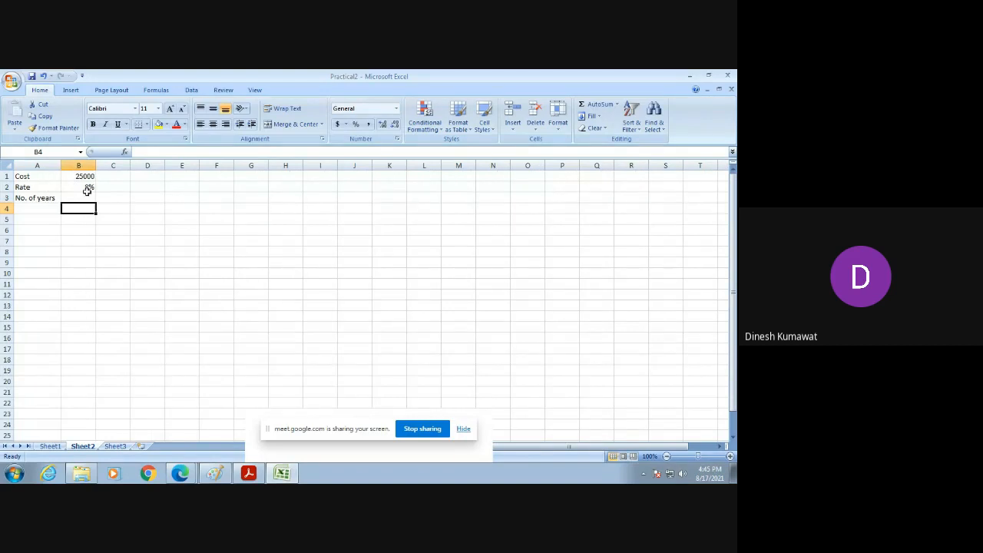
{"action": "left_click", "coordinate": [88, 198]}
{"action": "type", "text": "10"}
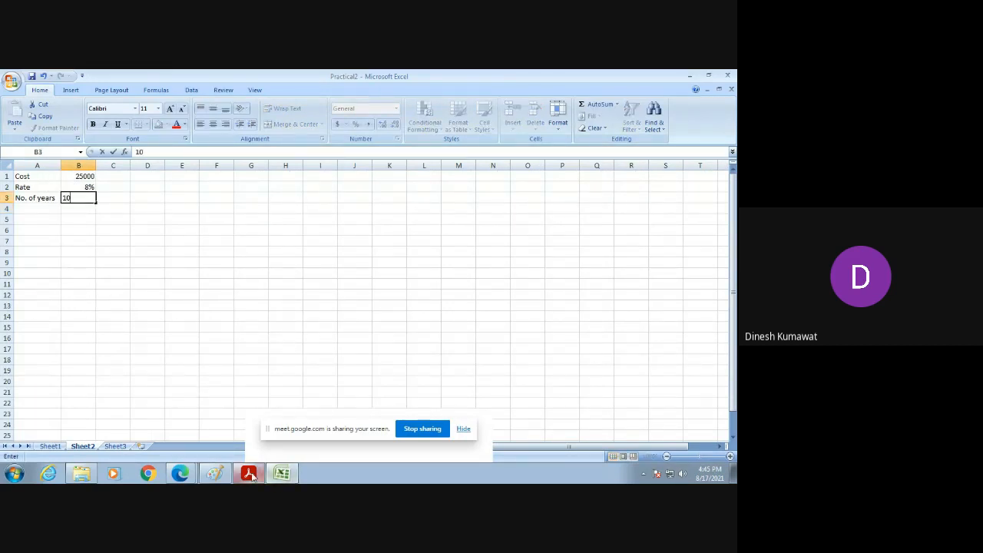
Check the question 2 table in Excel Pr2.pdf, and enter the headings years in D1 and DEP in E1, with 1 in D2
{"action": "left_click", "coordinate": [249, 474]}
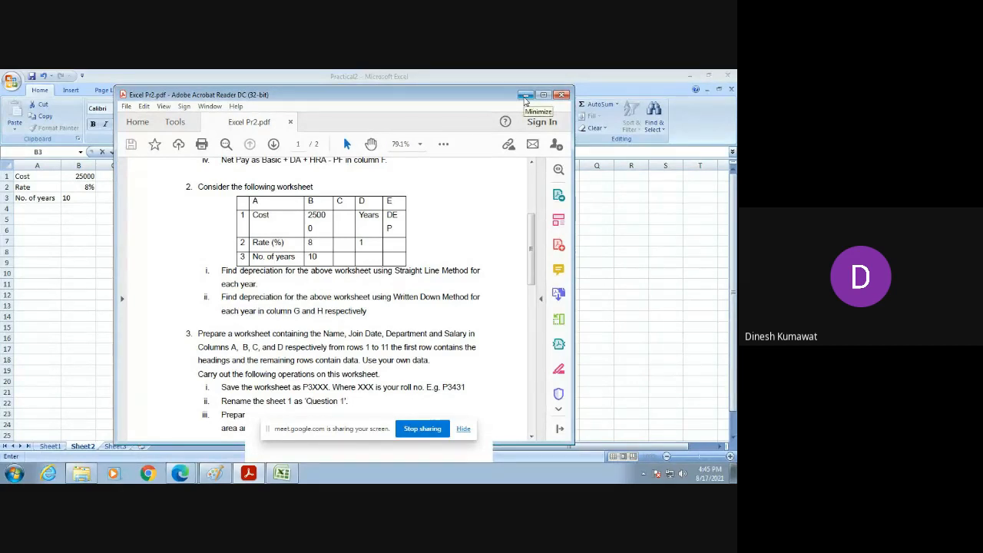
{"action": "left_click", "coordinate": [525, 95]}
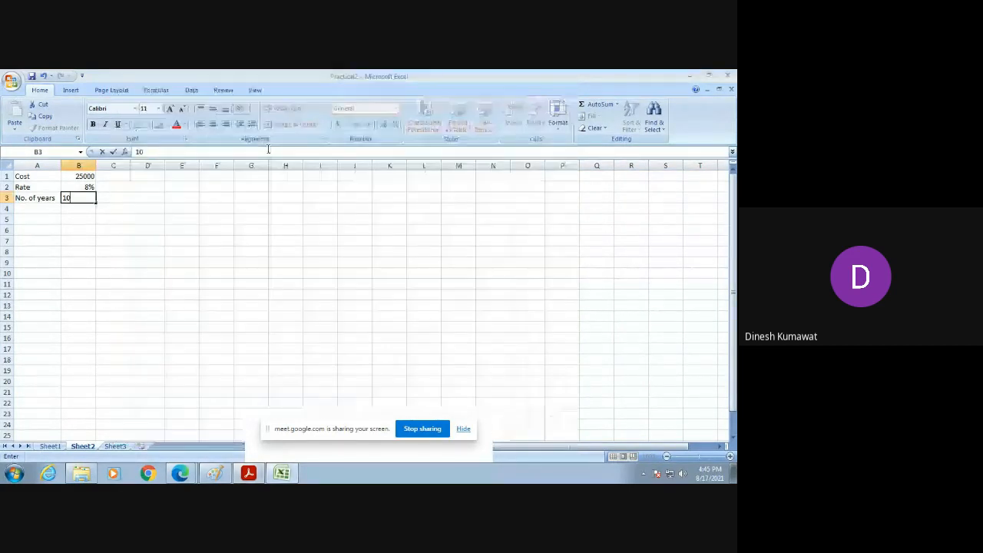
{"action": "left_click", "coordinate": [147, 174]}
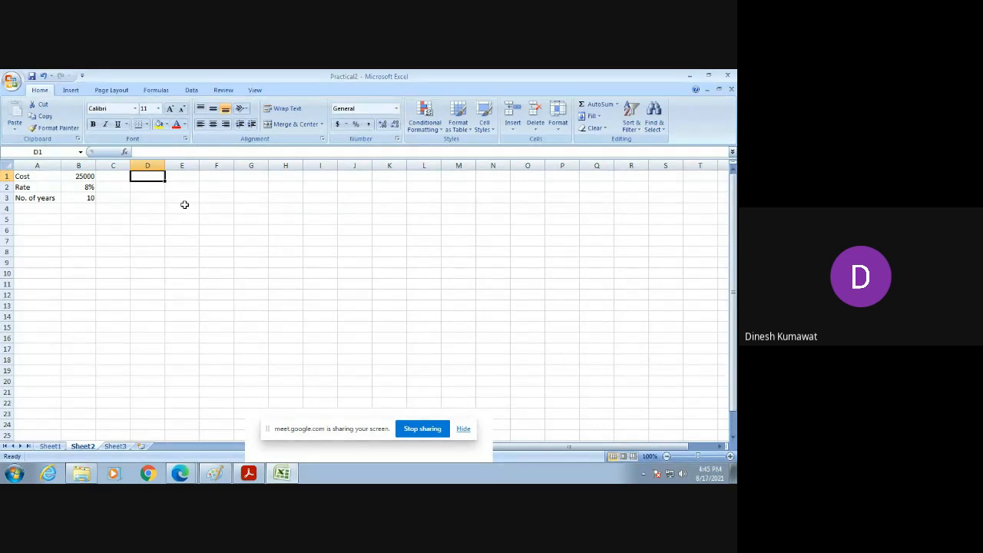
{"action": "type", "text": "y"}
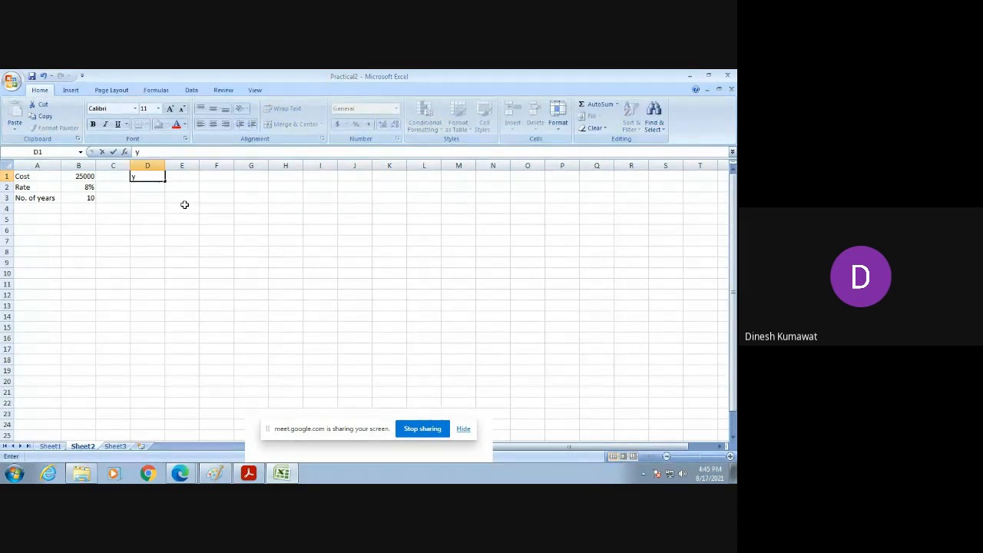
{"action": "type", "text": "ears"}
{"action": "left_click", "coordinate": [189, 177]}
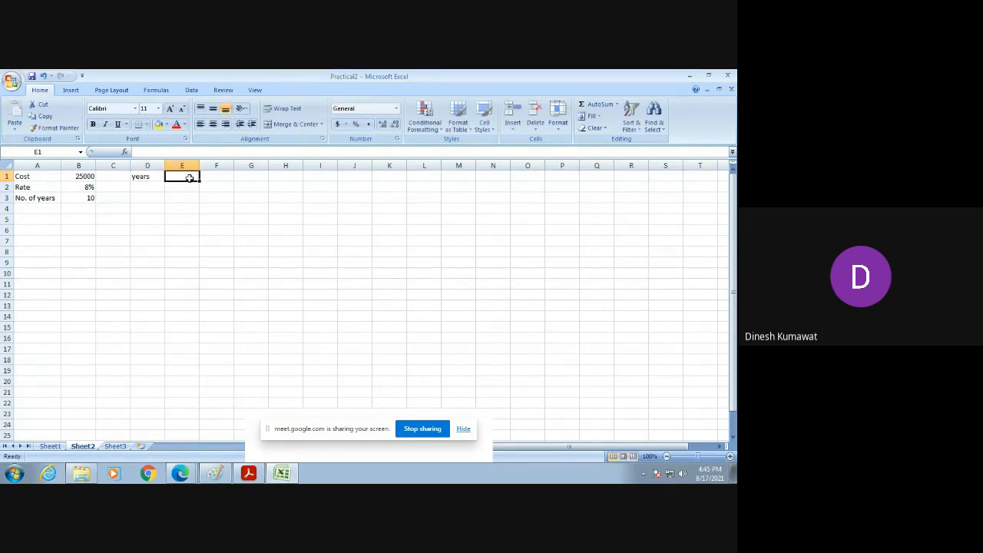
{"action": "type", "text": "DEP"}
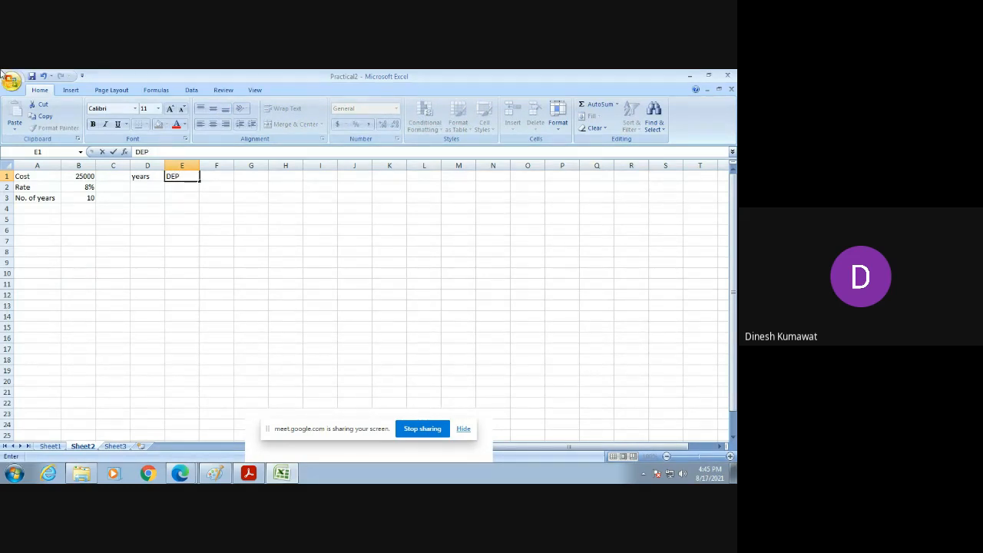
{"action": "left_click", "coordinate": [149, 186]}
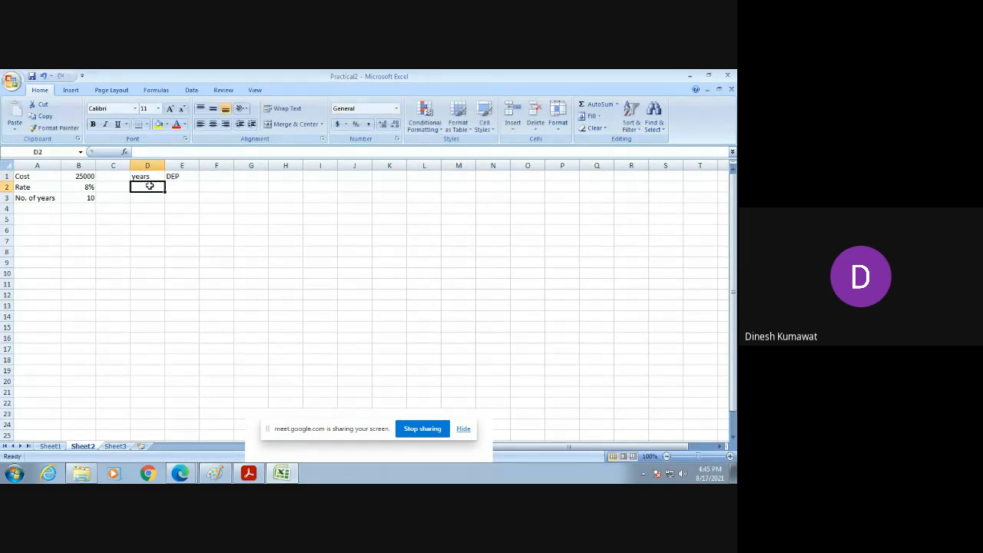
{"action": "type", "text": "1"}
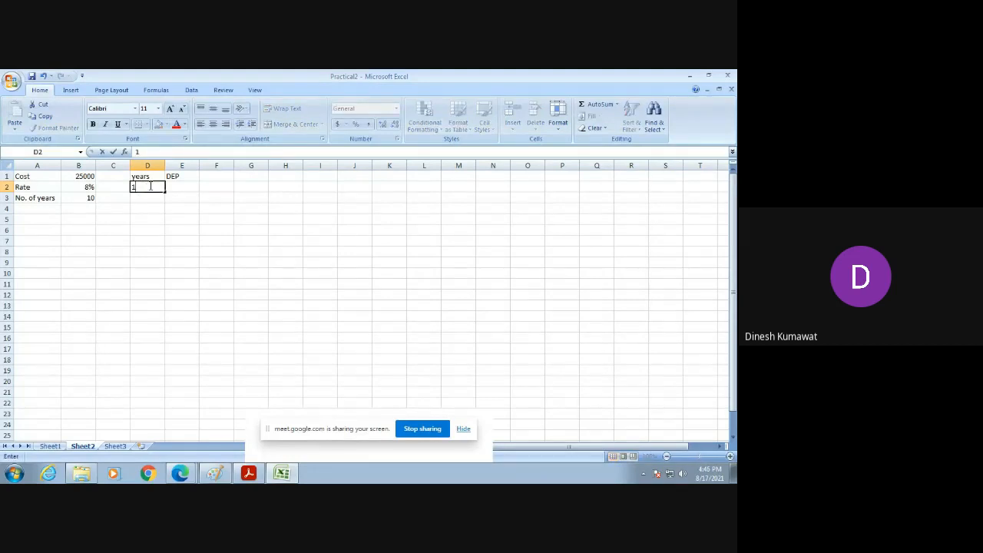
{"action": "key", "text": "Return"}
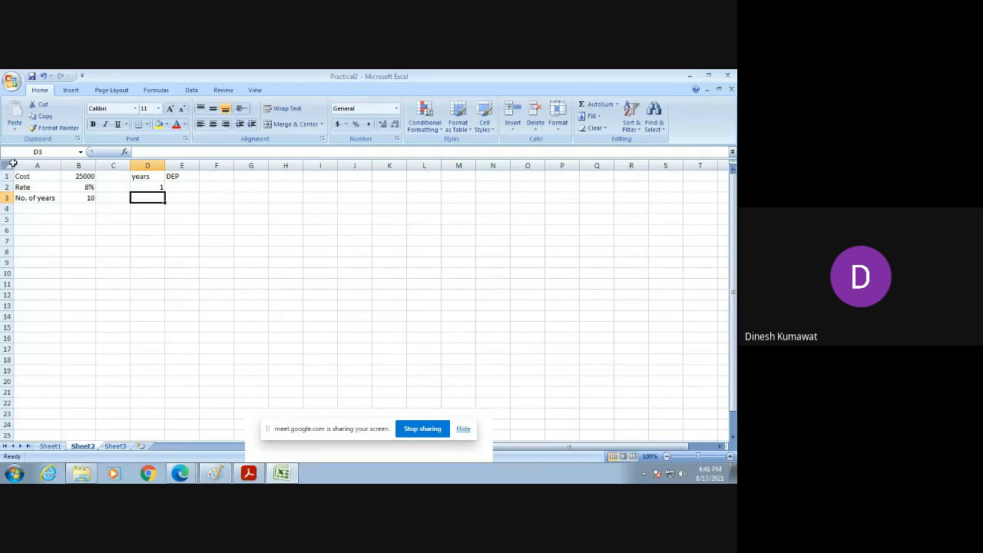
Compare the range A1:E3 with the question 2 table in Excel Pr2.pdf and read its two depreciation tasks
{"action": "left_click_drag", "start_coordinate": [45, 174], "coordinate": [181, 206]}
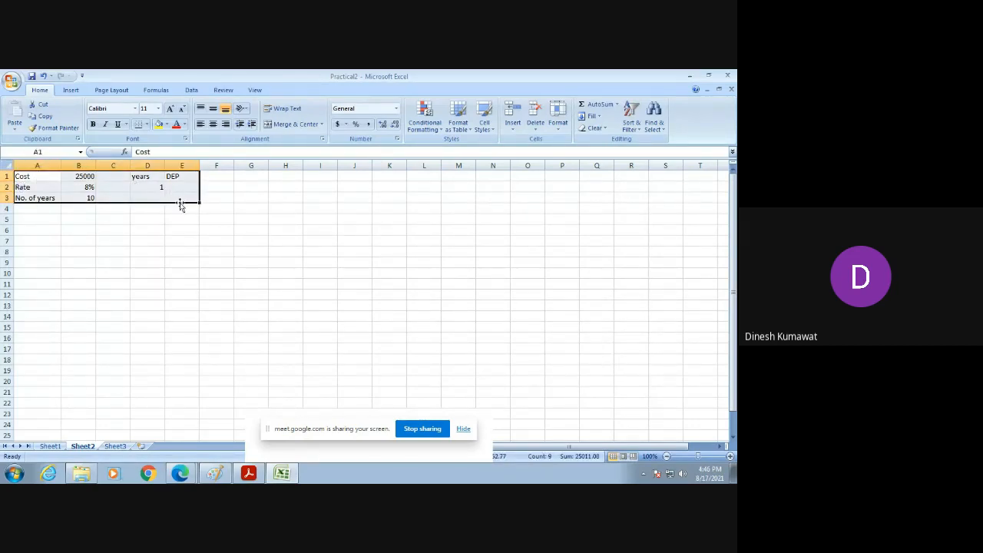
{"action": "left_click", "coordinate": [248, 474]}
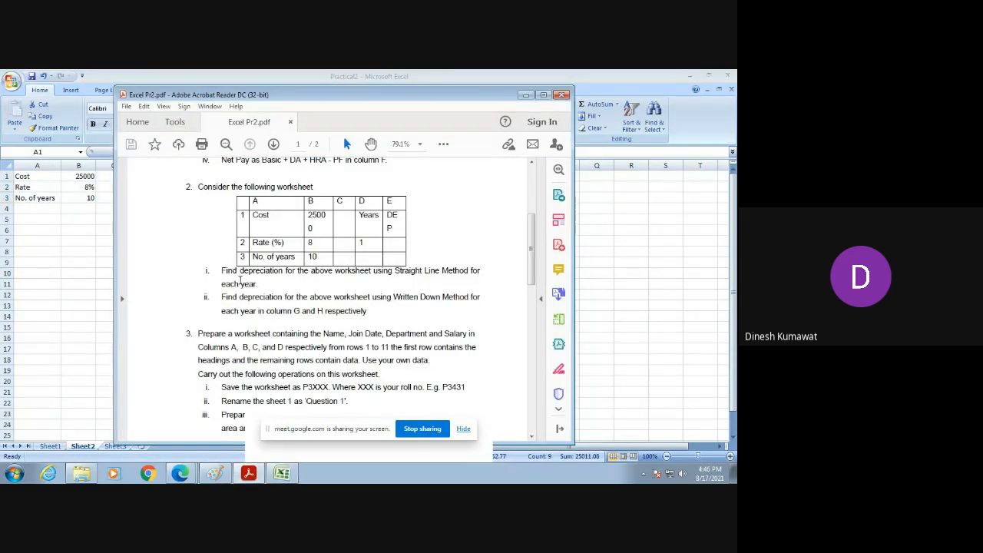
{"action": "scroll", "coordinate": [241, 280], "scroll_direction": "down", "scroll_amount": 1}
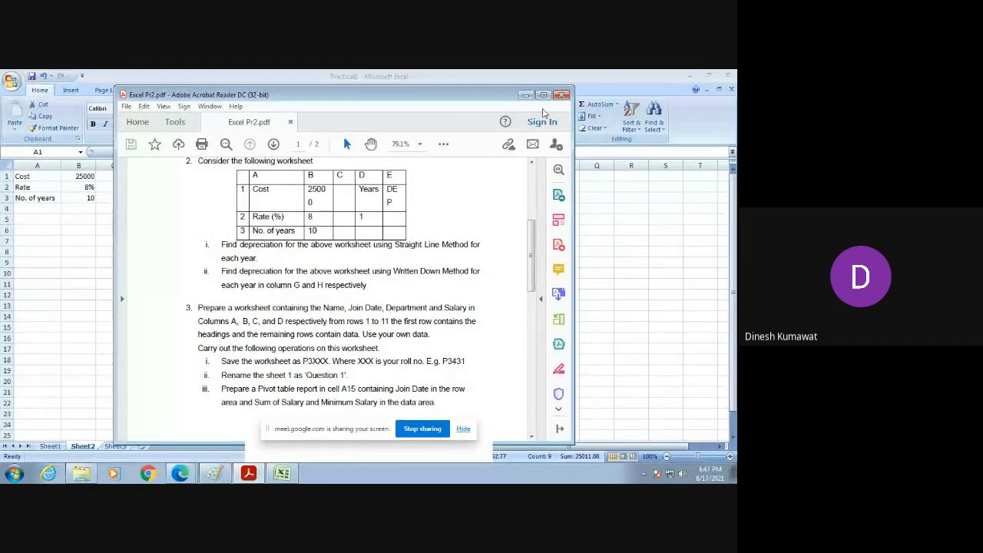
{"action": "left_click", "coordinate": [525, 95]}
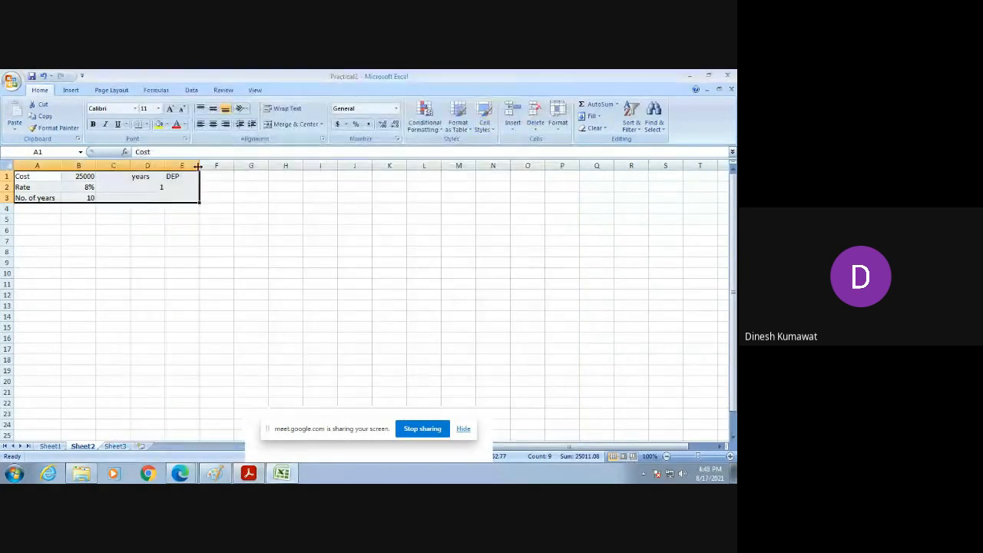
Enter 2 in D3 as the second value of the years column
{"action": "left_click", "coordinate": [143, 228]}
{"action": "left_click", "coordinate": [148, 187]}
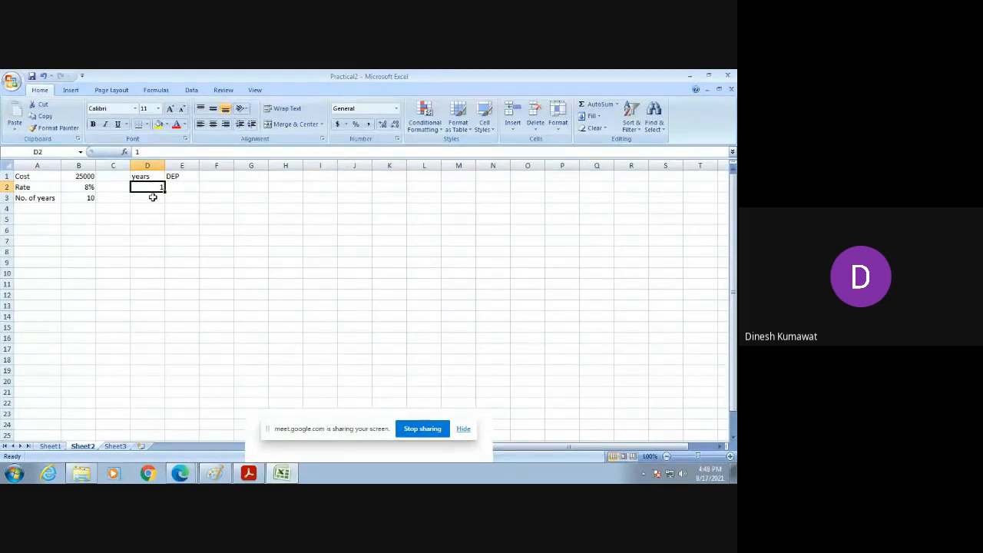
{"action": "left_click", "coordinate": [153, 198]}
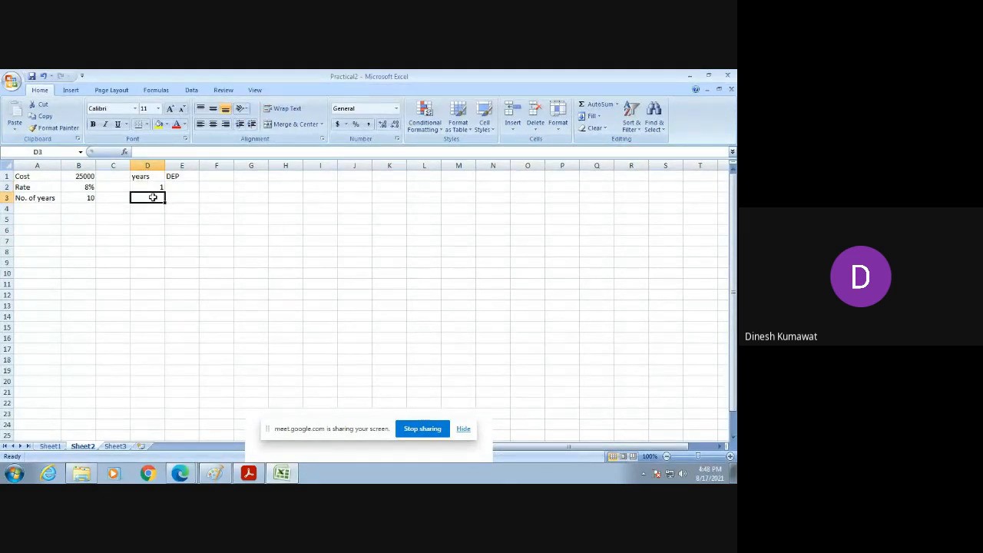
{"action": "type", "text": "2"}
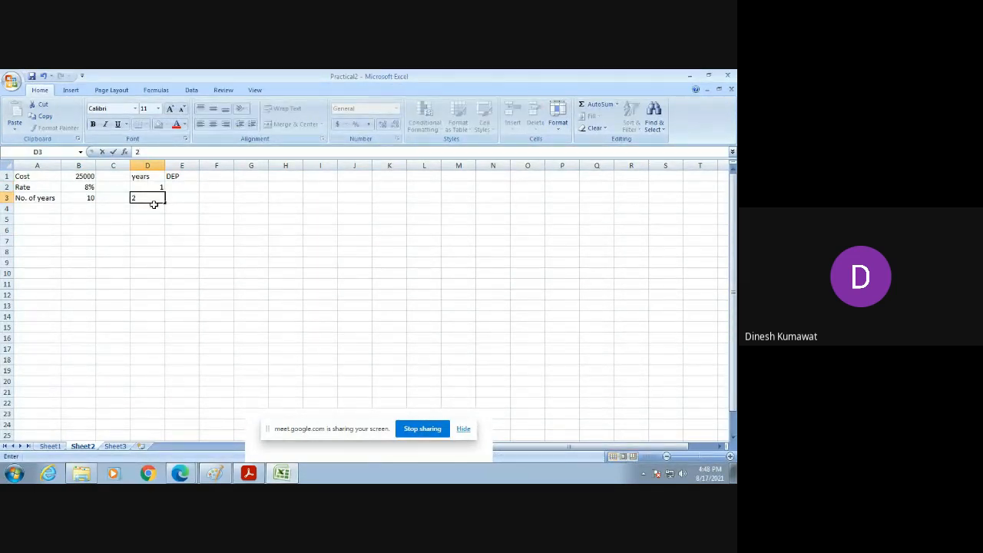
{"action": "key", "text": "Return"}
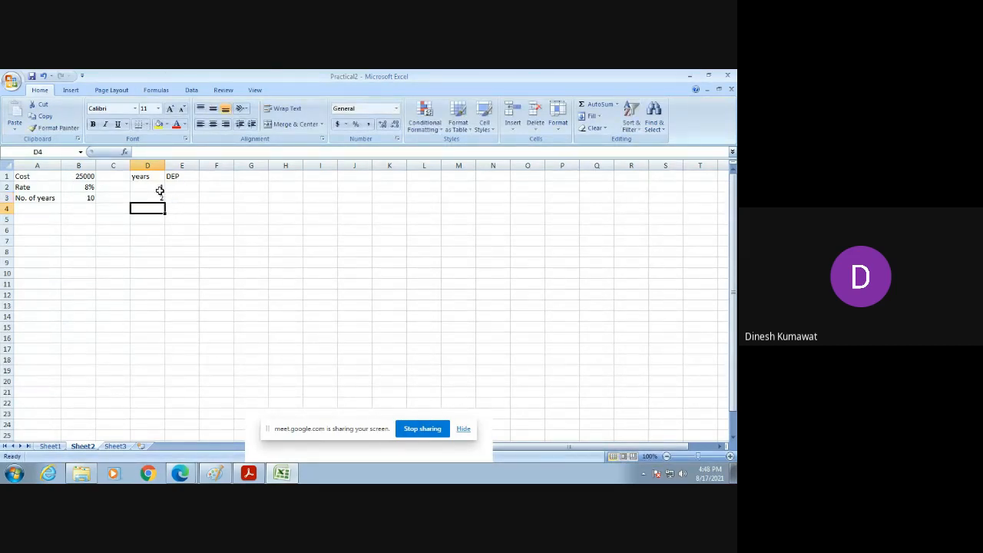
Extend the years series from D2:D3 down to D11 so that it runs from 1 to 10
{"action": "left_click", "coordinate": [150, 187]}
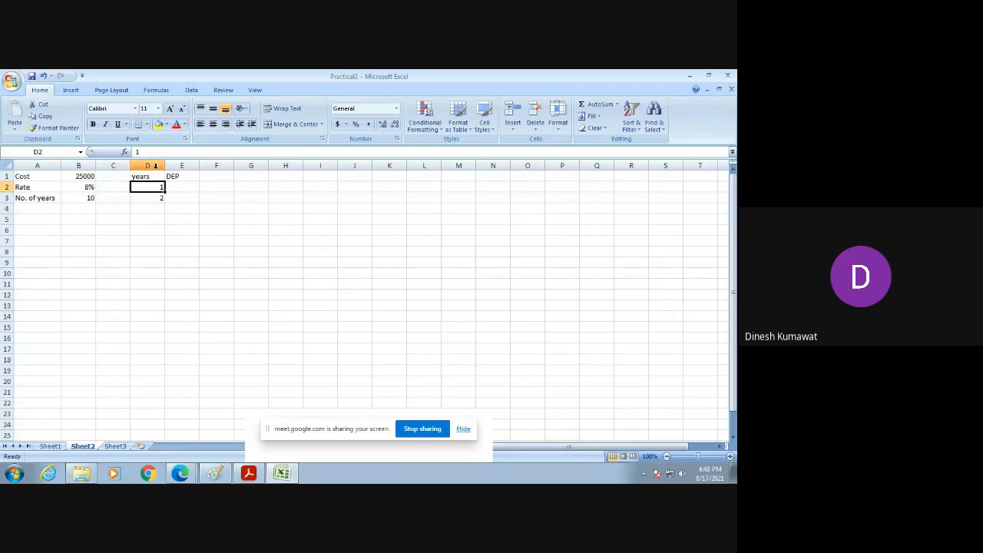
{"action": "left_click", "coordinate": [145, 199]}
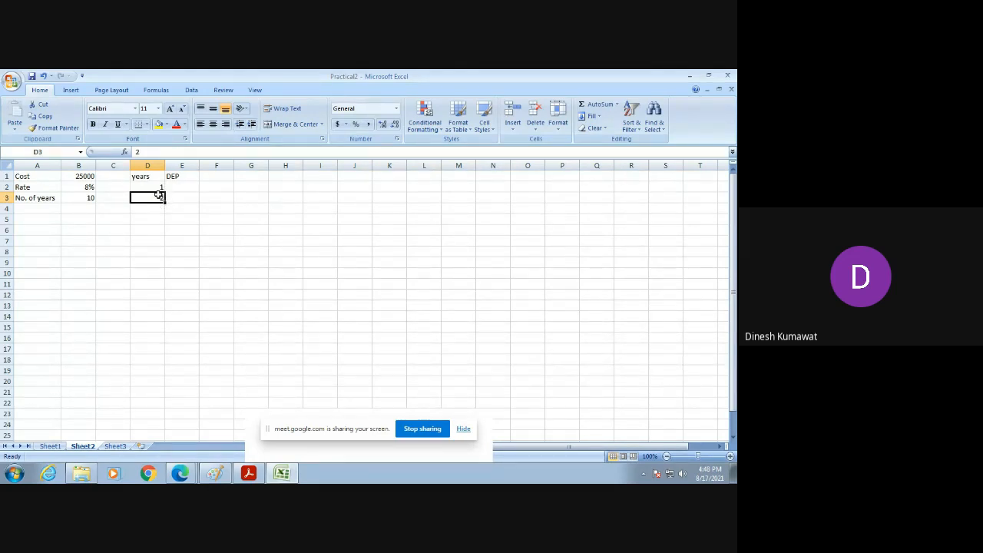
{"action": "left_click", "coordinate": [155, 187]}
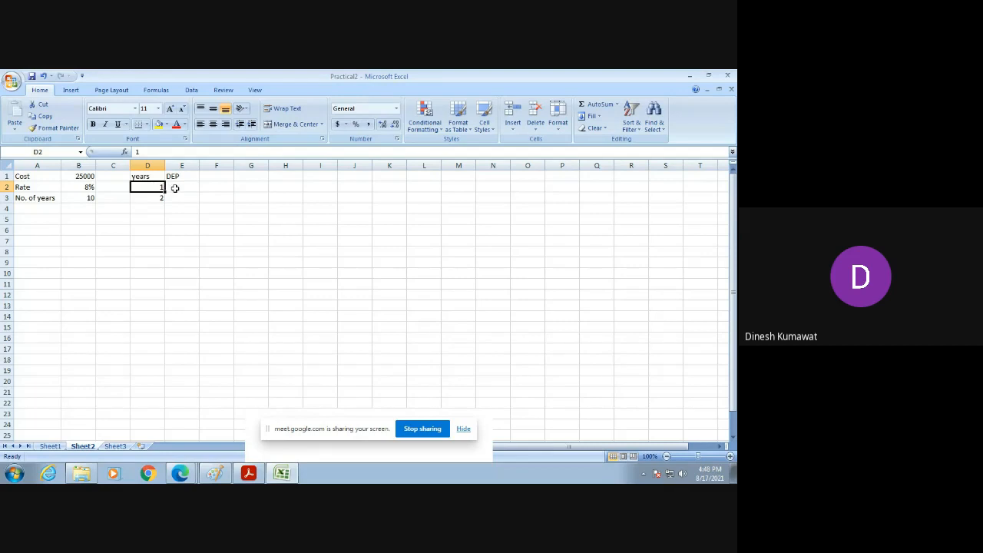
{"action": "left_click", "coordinate": [154, 198]}
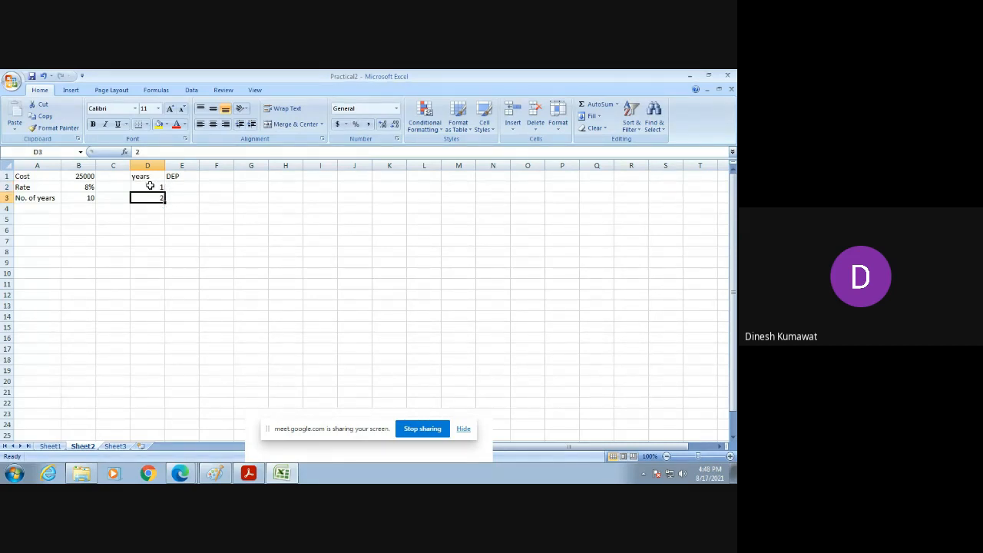
{"action": "left_click_drag", "start_coordinate": [150, 185], "coordinate": [159, 194]}
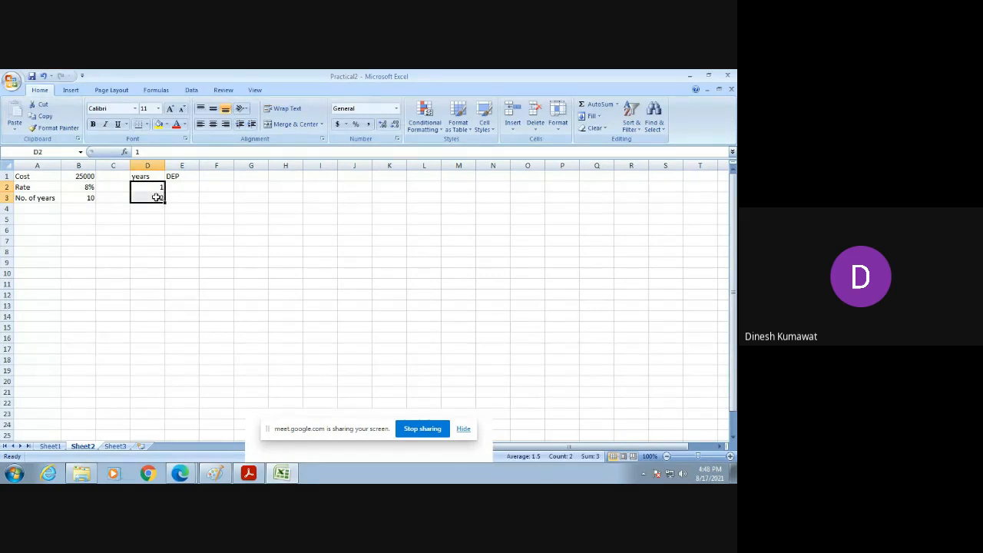
{"action": "left_click_drag", "start_coordinate": [165, 202], "coordinate": [160, 289]}
{"action": "left_click", "coordinate": [247, 218]}
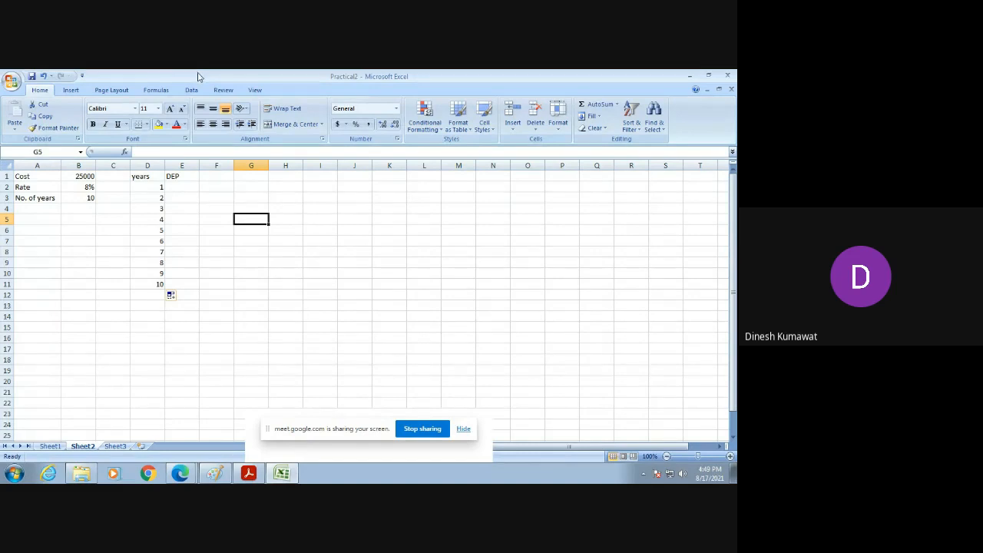
{"action": "left_click", "coordinate": [183, 185]}
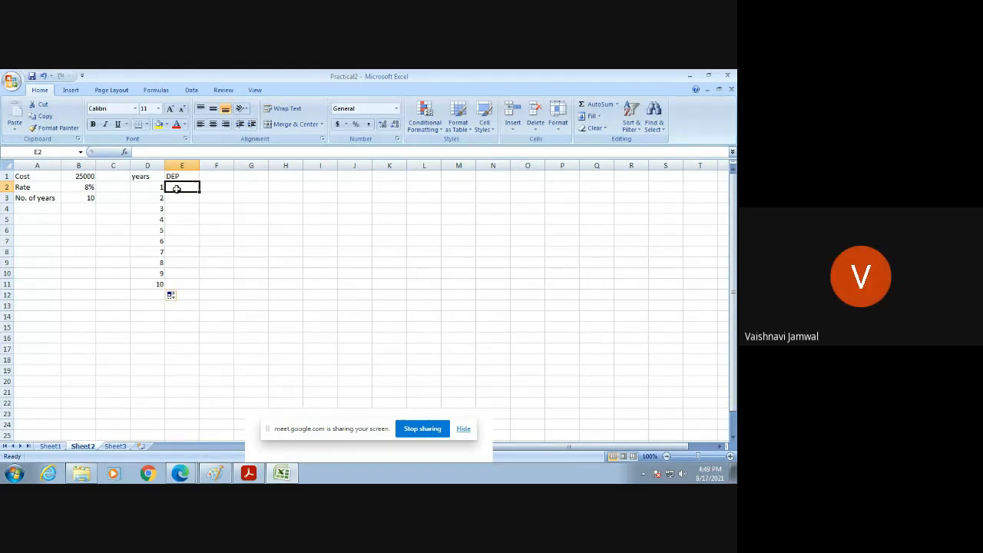
{"action": "type", "text": "="}
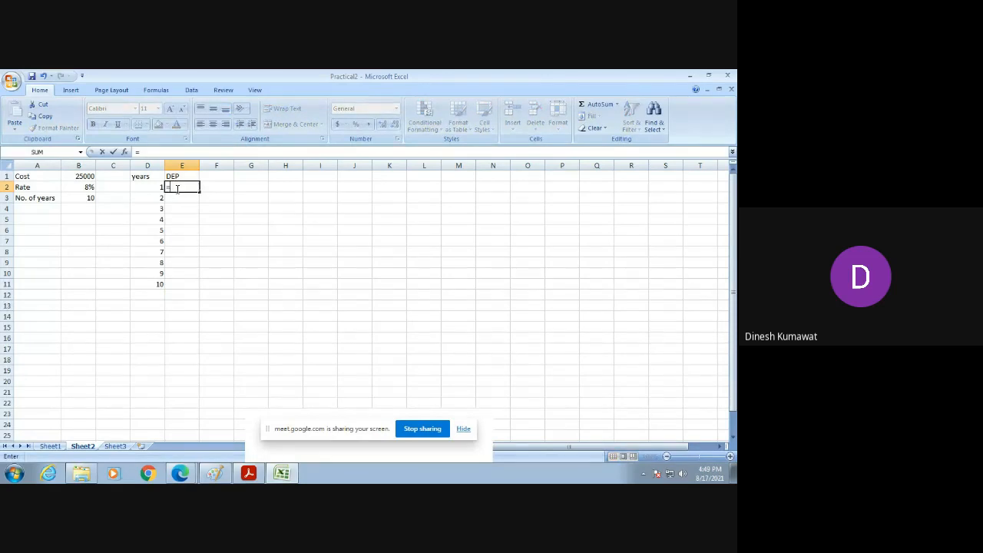
{"action": "type", "text": "SL"}
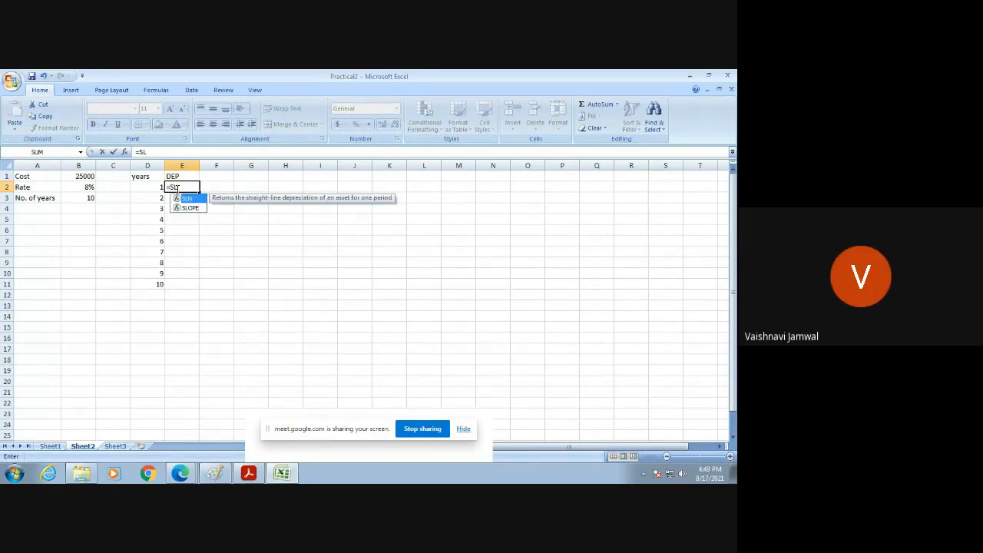
{"action": "key", "text": "Return"}
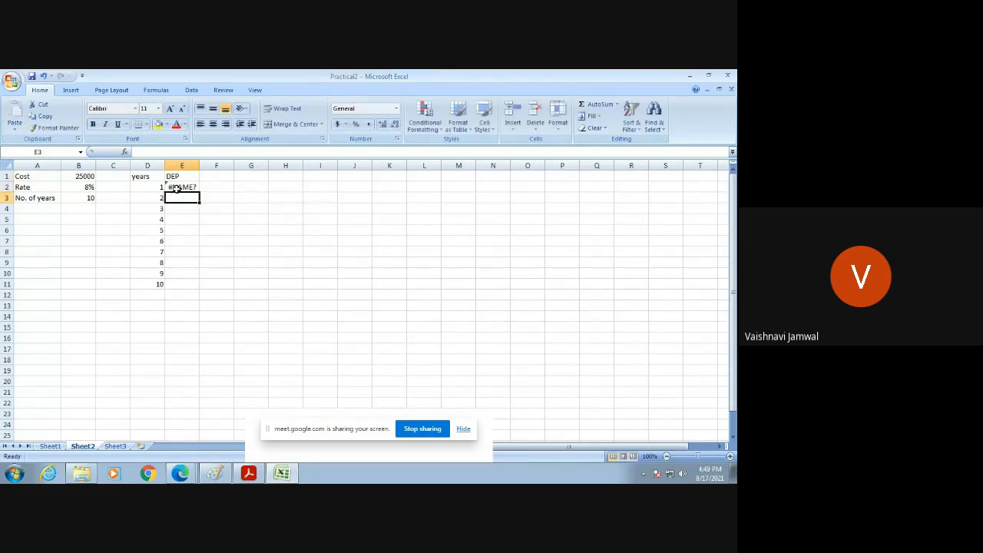
{"action": "left_click", "coordinate": [225, 186]}
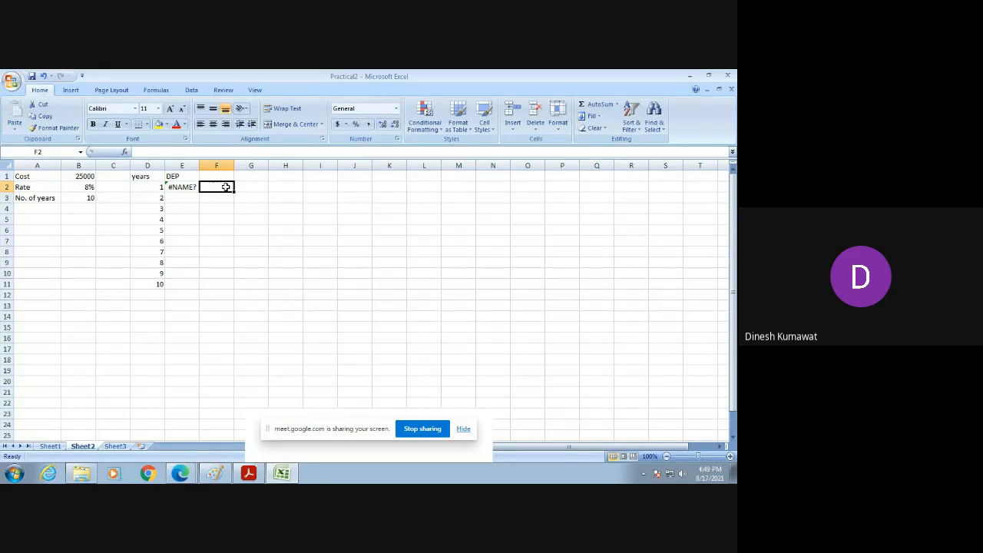
{"action": "left_click", "coordinate": [184, 186]}
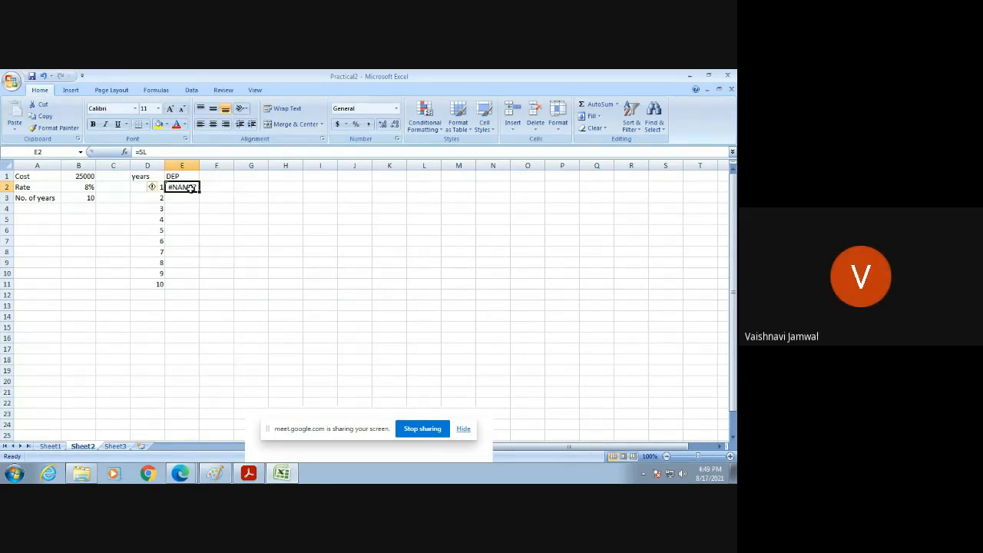
{"action": "key", "text": "Delete"}
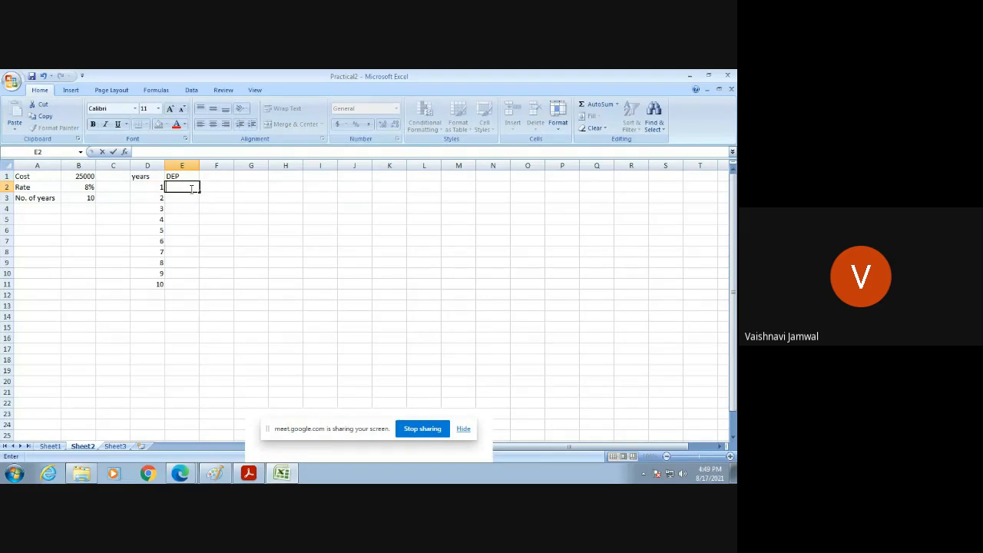
{"action": "left_click", "coordinate": [247, 186]}
Start a straight-line depreciation formula in E2 using the SLN function with the absolute reference $B$1 as the cost
{"action": "left_click", "coordinate": [187, 188]}
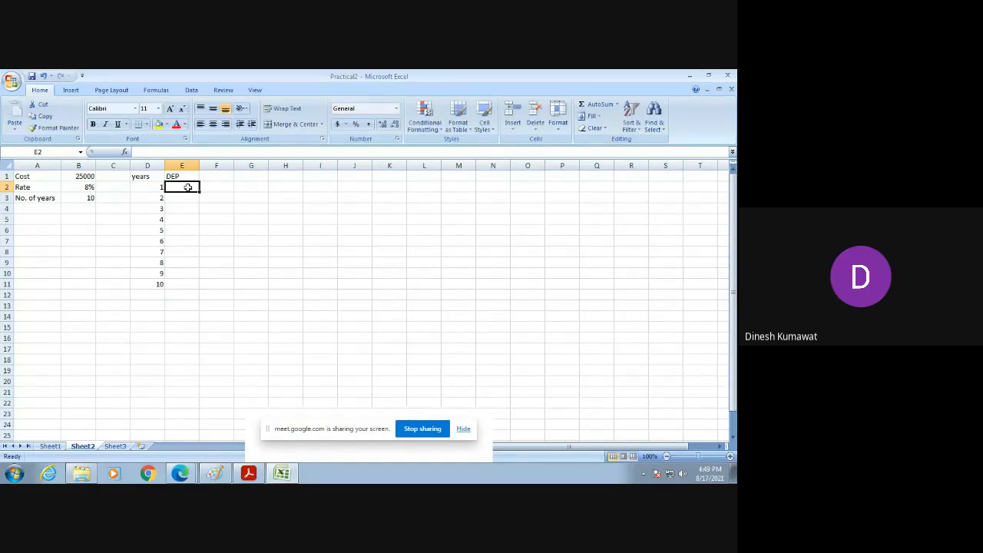
{"action": "type", "text": "="}
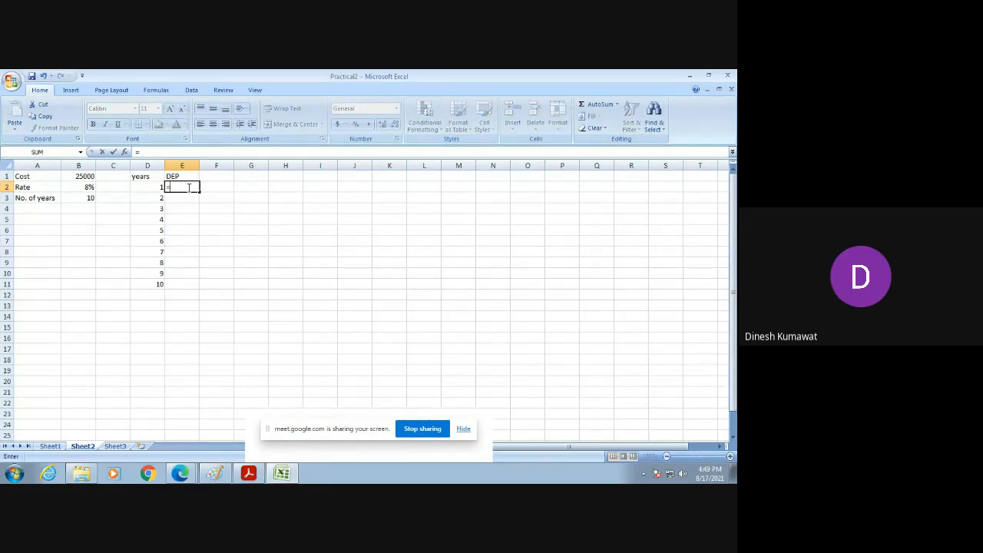
{"action": "type", "text": "sln("}
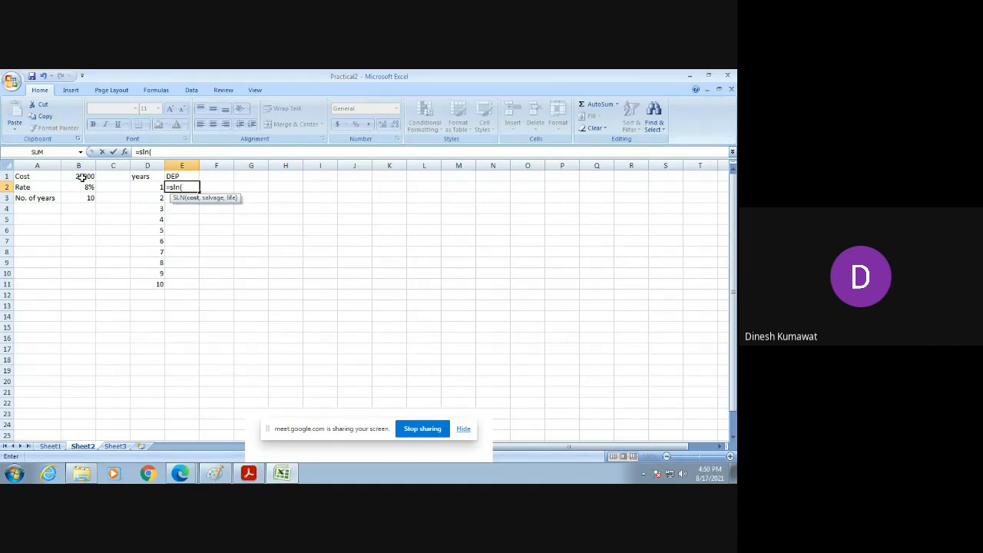
{"action": "left_click", "coordinate": [82, 178]}
{"action": "left_click", "coordinate": [181, 187]}
{"action": "type", "text": "$B$1"}
{"action": "key", "text": "Return"}
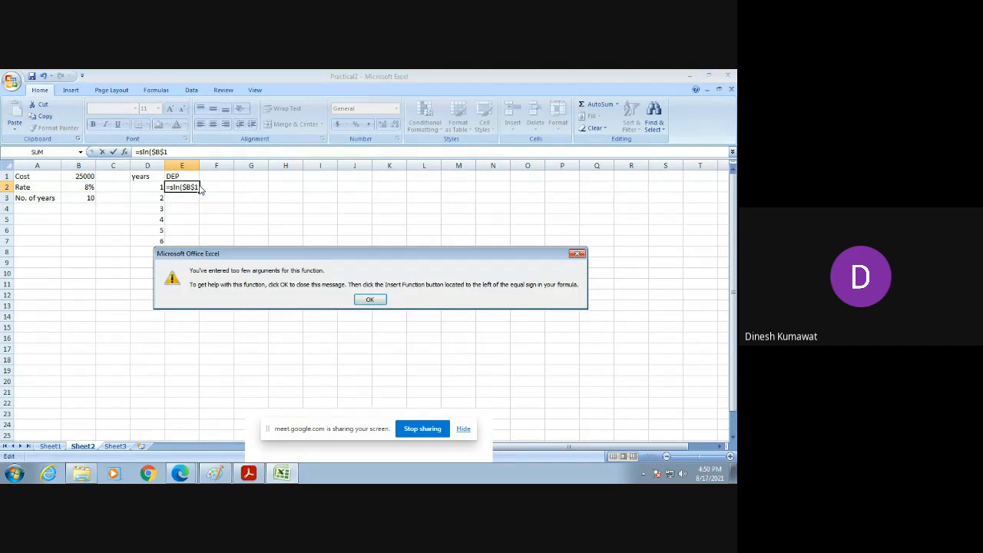
{"action": "left_click", "coordinate": [369, 299]}
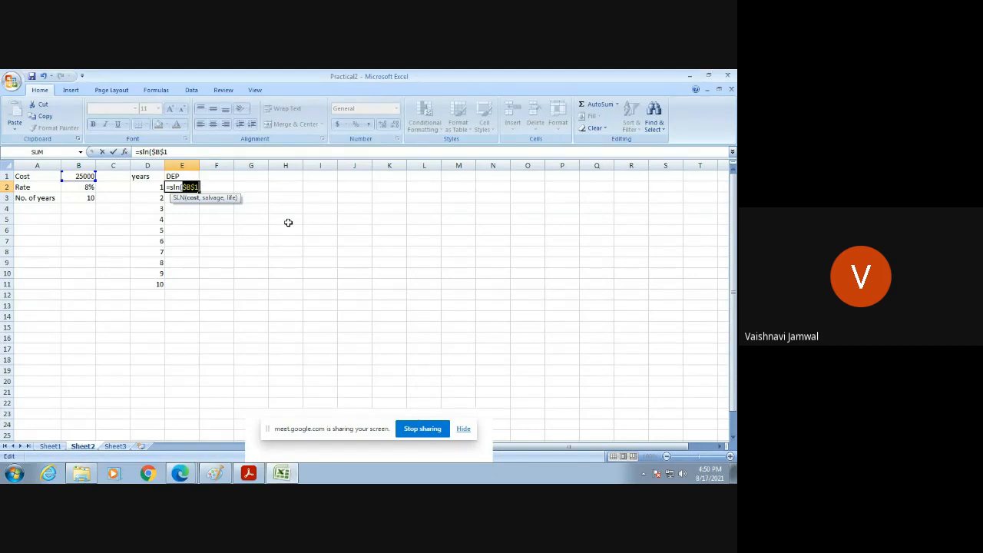
Complete the SLN formula in E2 with salvage 0 and life $B$3, and copy it down to E11
{"action": "left_click", "coordinate": [198, 187]}
{"action": "type", "text": ","}
{"action": "type", "text": "0,"}
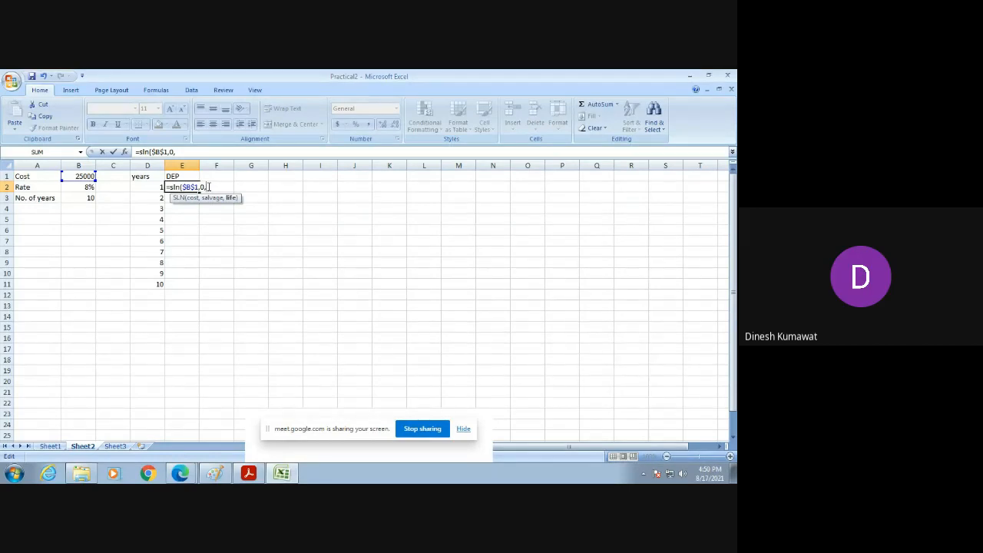
{"action": "left_click", "coordinate": [83, 199]}
{"action": "key", "text": "F4"}
{"action": "key", "text": "F4"}
{"action": "key", "text": "F4"}
{"action": "key", "text": "F4"}
{"action": "key", "text": "F4"}
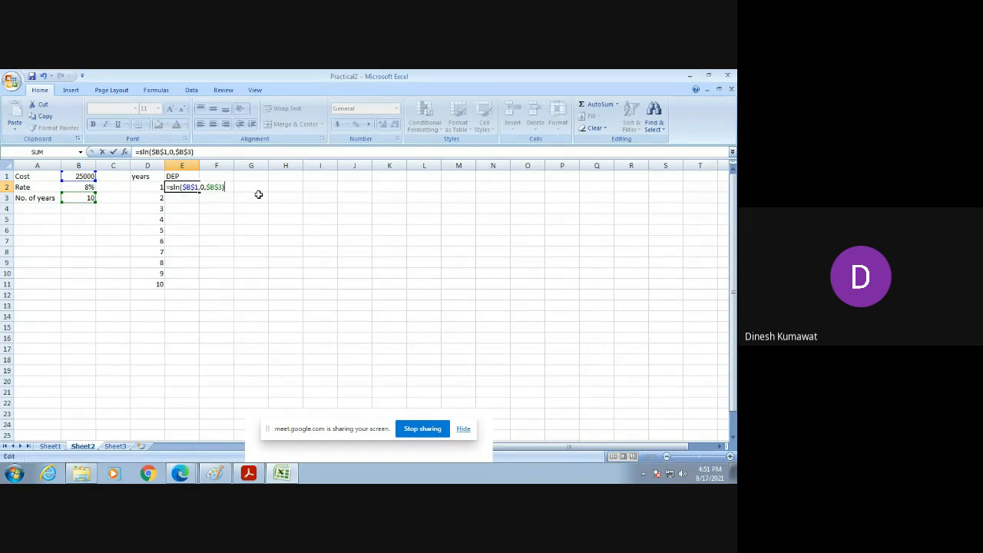
{"action": "key", "text": "Return"}
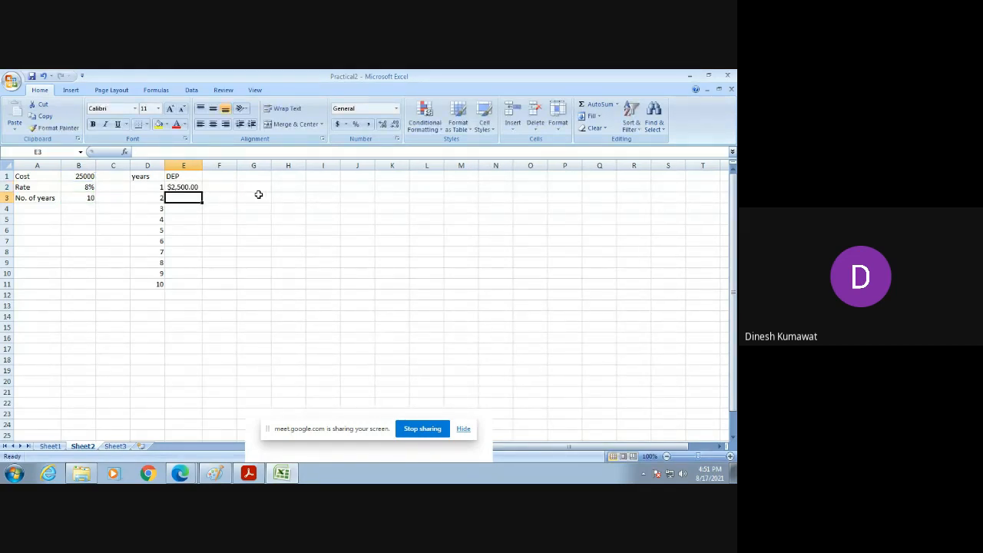
{"action": "left_click", "coordinate": [187, 187]}
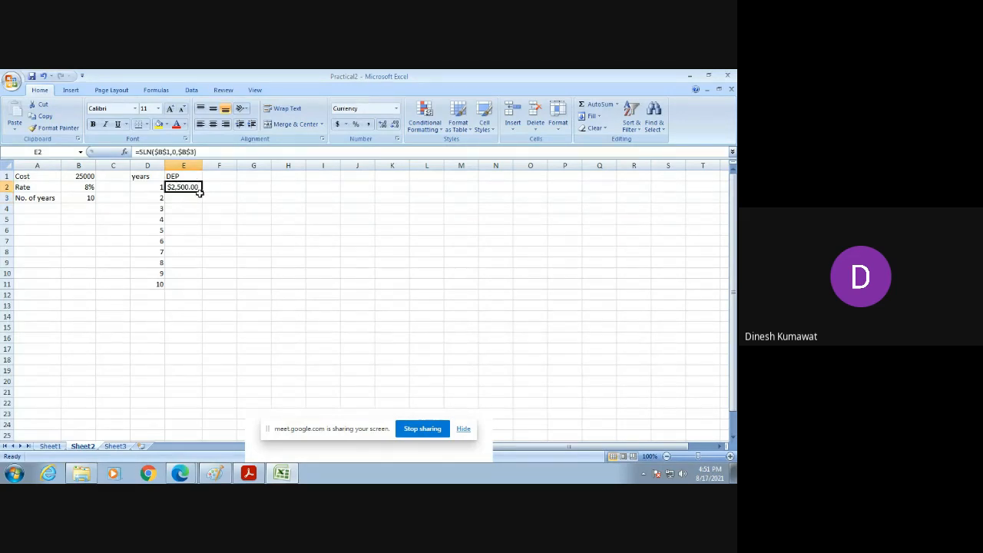
{"action": "left_click_drag", "start_coordinate": [201, 192], "coordinate": [196, 290]}
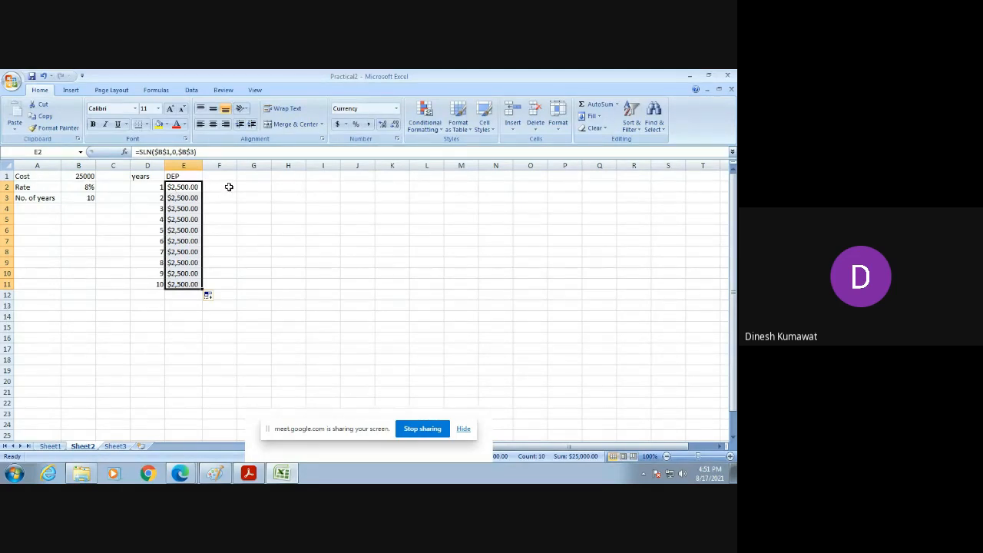
Delete the entire DEP column holding the SLN results and re-enter the heading DEP in E1
{"action": "right_click", "coordinate": [181, 195]}
{"action": "left_click", "coordinate": [209, 262]}
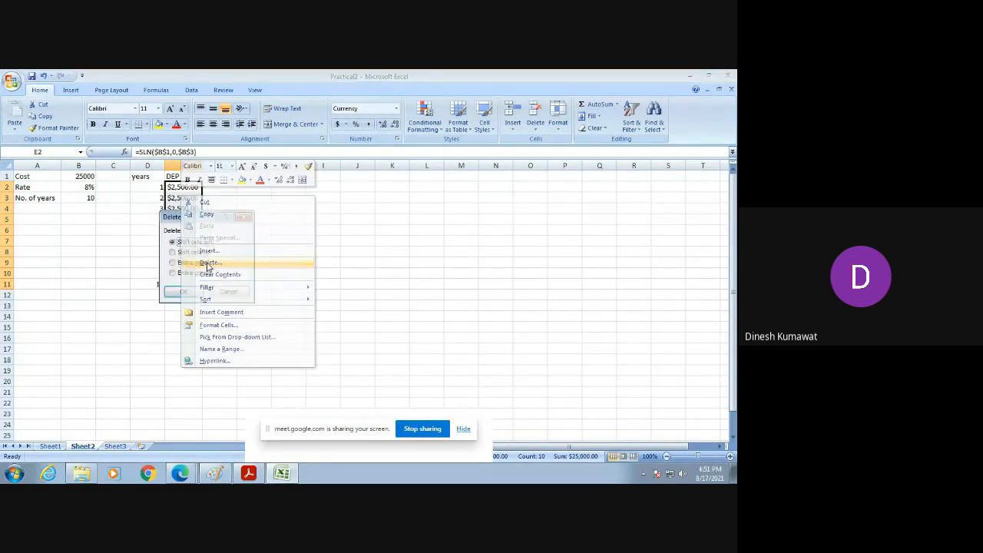
{"action": "left_click", "coordinate": [174, 273]}
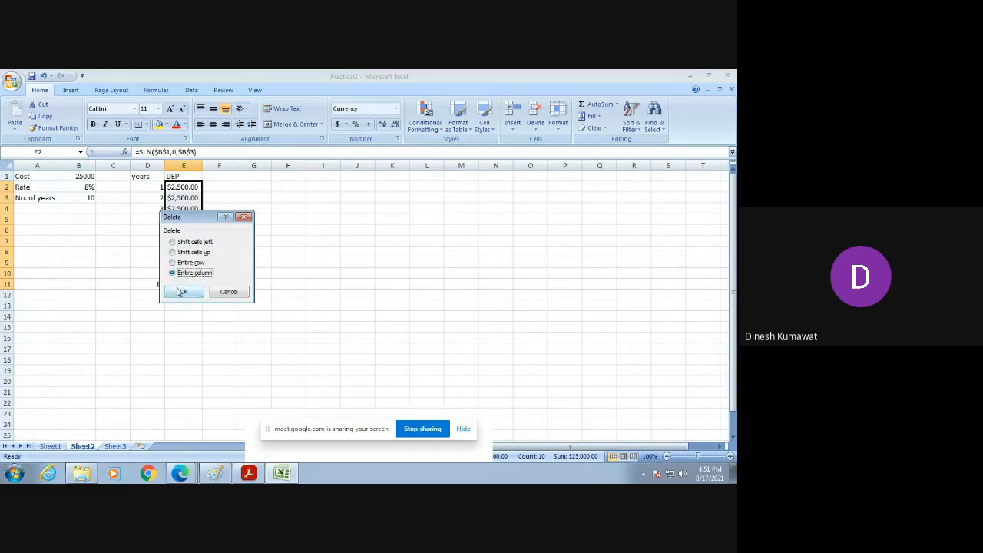
{"action": "left_click", "coordinate": [182, 291]}
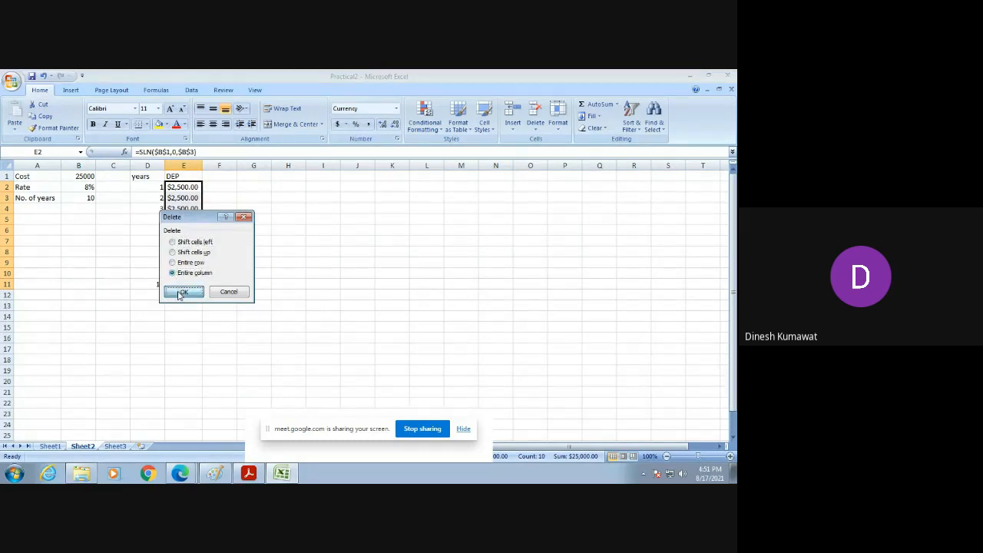
{"action": "left_click", "coordinate": [190, 178]}
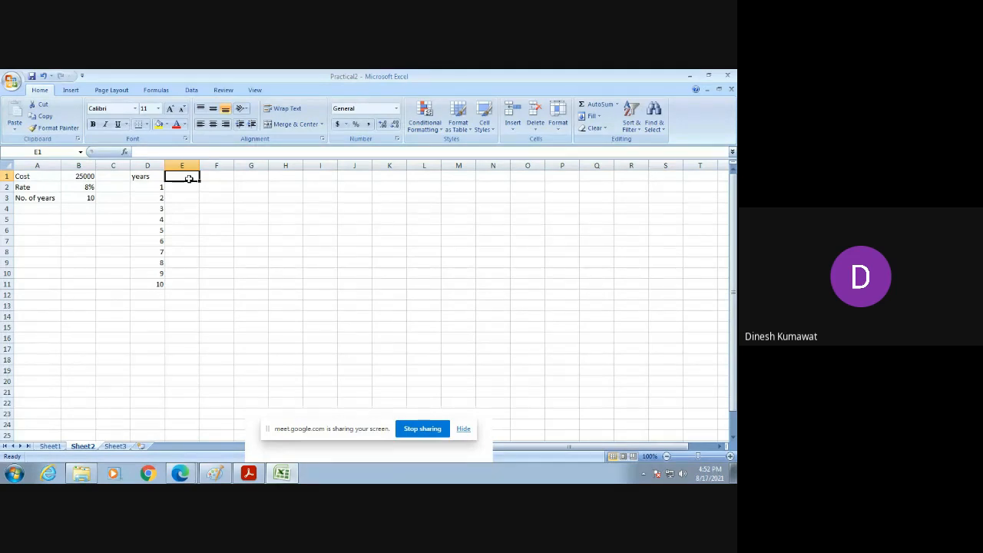
{"action": "type", "text": "DEP"}
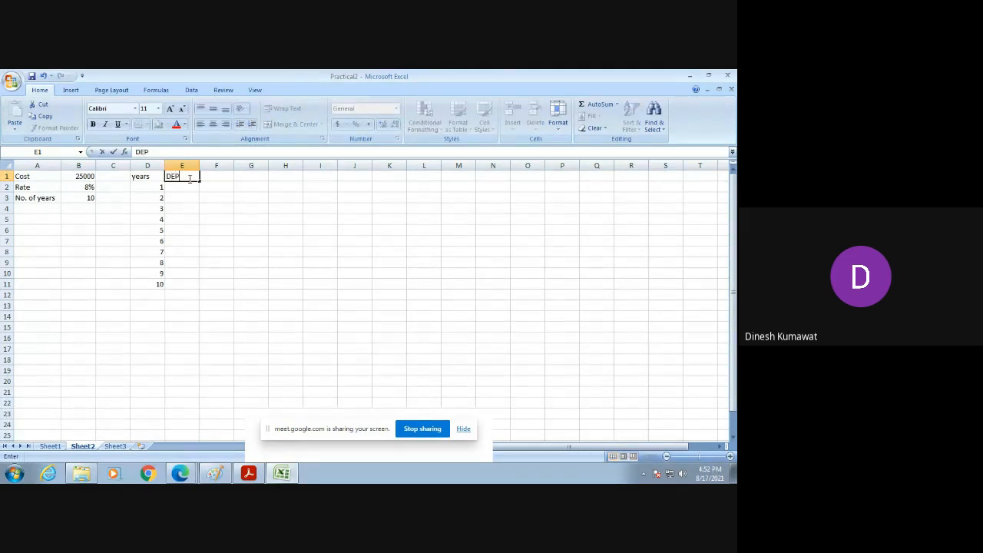
{"action": "left_click", "coordinate": [186, 188]}
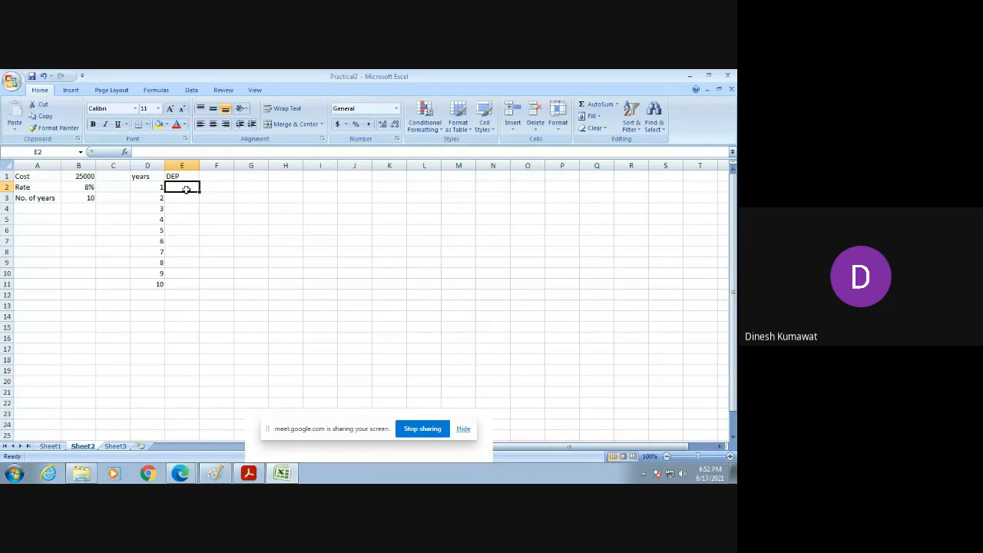
Undo the re-entered heading and the column deletion to restore the SLN values in column E
{"action": "left_click", "coordinate": [42, 77]}
{"action": "left_click", "coordinate": [42, 77]}
{"action": "left_click", "coordinate": [43, 77]}
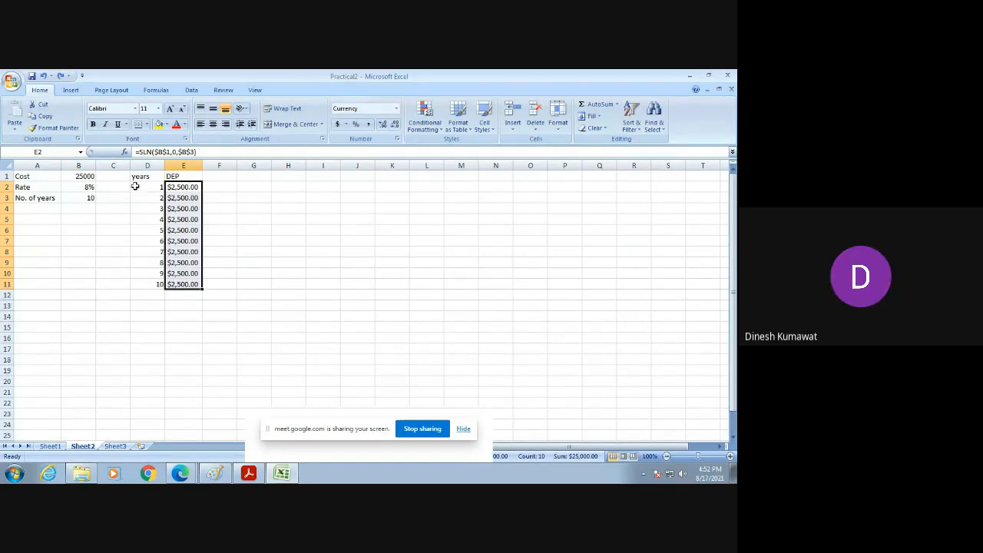
Check the rate in B2 and the cost in B1, and delete the entire column E containing the SLN results
{"action": "left_click", "coordinate": [79, 187]}
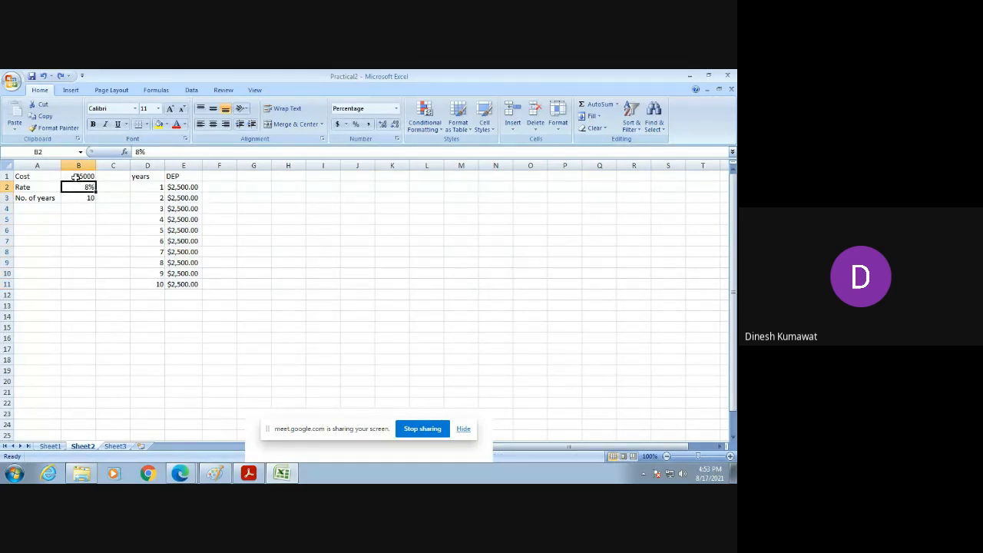
{"action": "left_click", "coordinate": [79, 177]}
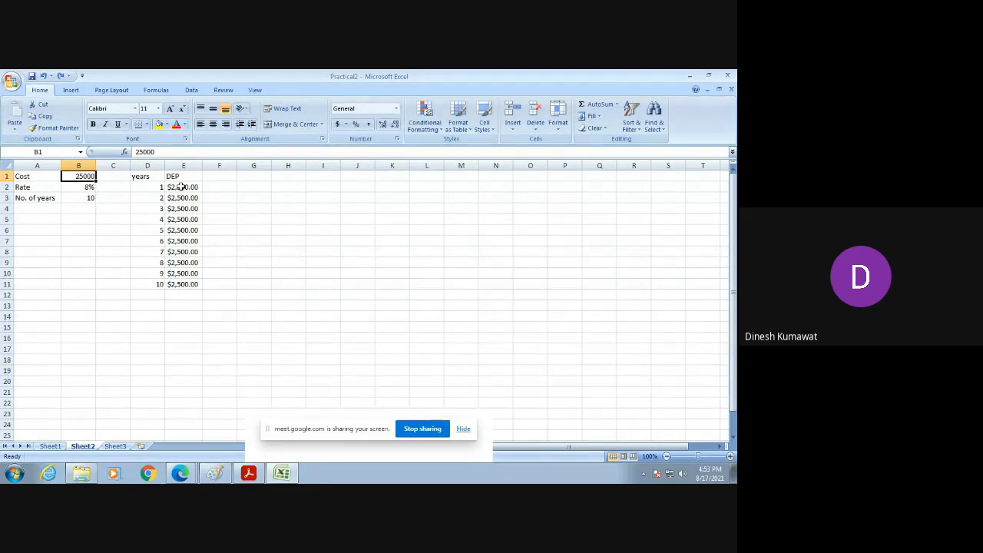
{"action": "left_click_drag", "start_coordinate": [180, 187], "coordinate": [192, 281]}
{"action": "right_click", "coordinate": [178, 234]}
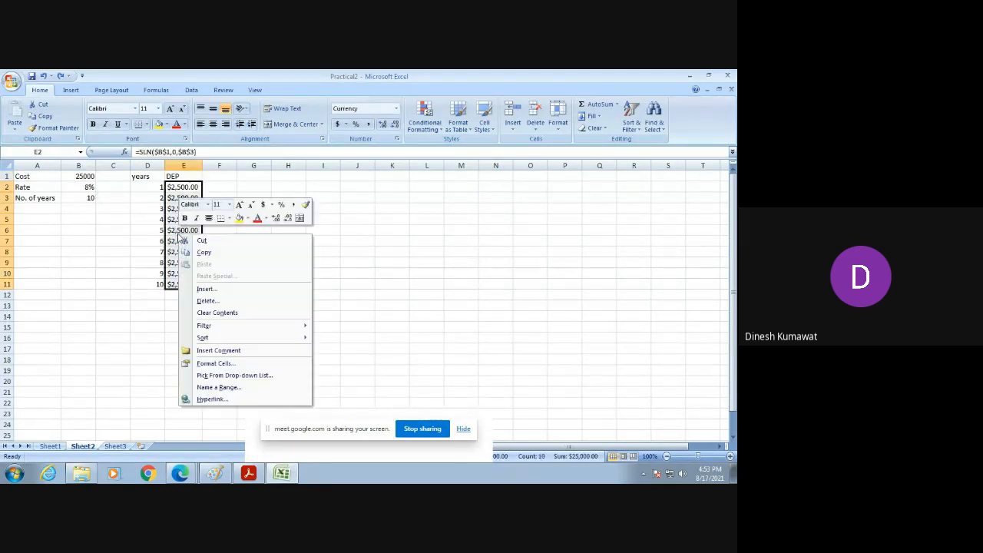
{"action": "left_click", "coordinate": [206, 300]}
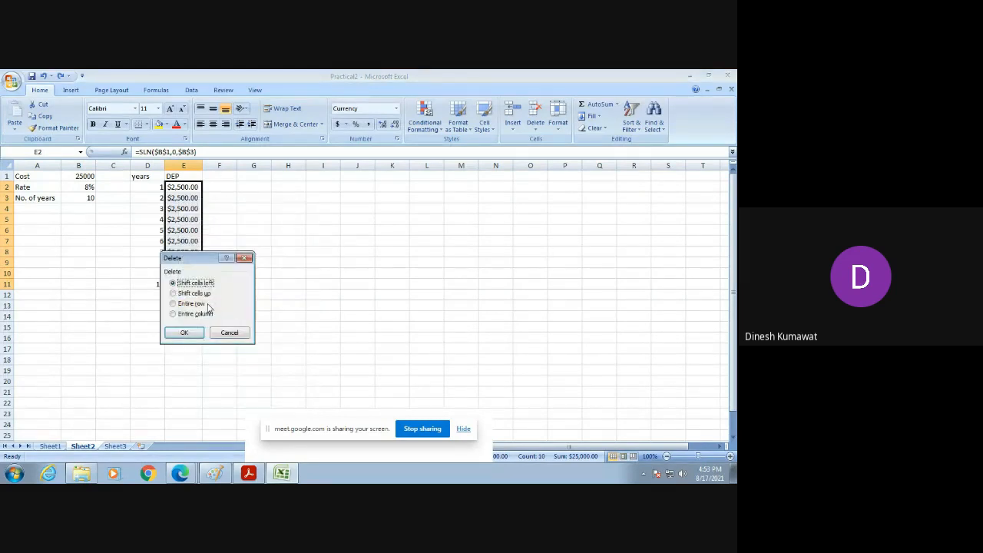
{"action": "left_click", "coordinate": [172, 313]}
{"action": "left_click", "coordinate": [178, 331]}
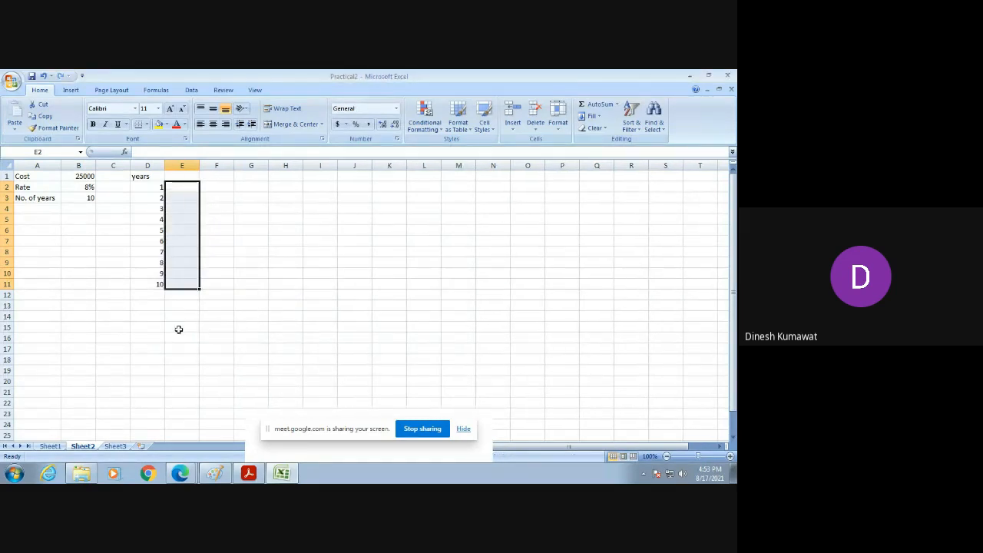
Enter the heading DEP in E1 beside the years heading
{"action": "left_click", "coordinate": [181, 176]}
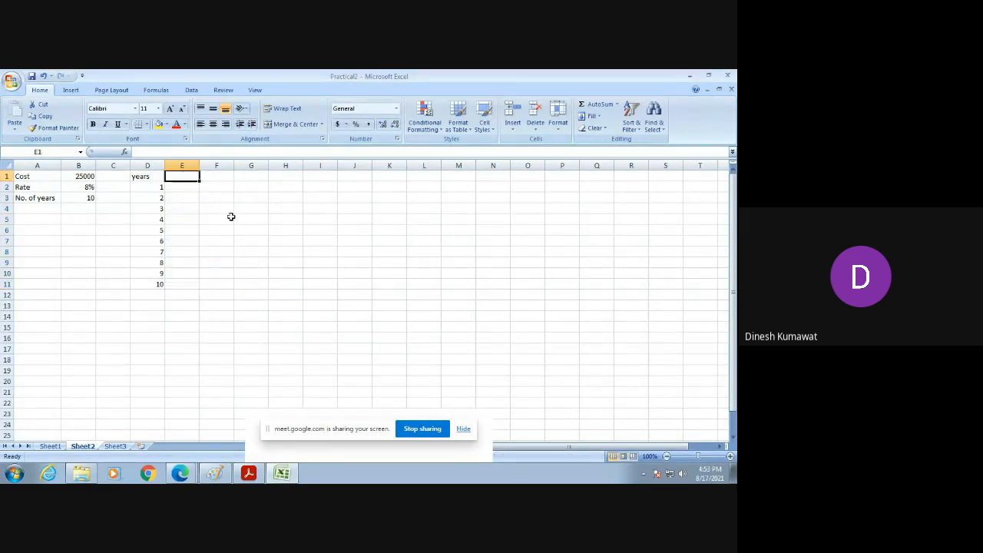
{"action": "type", "text": "DEP"}
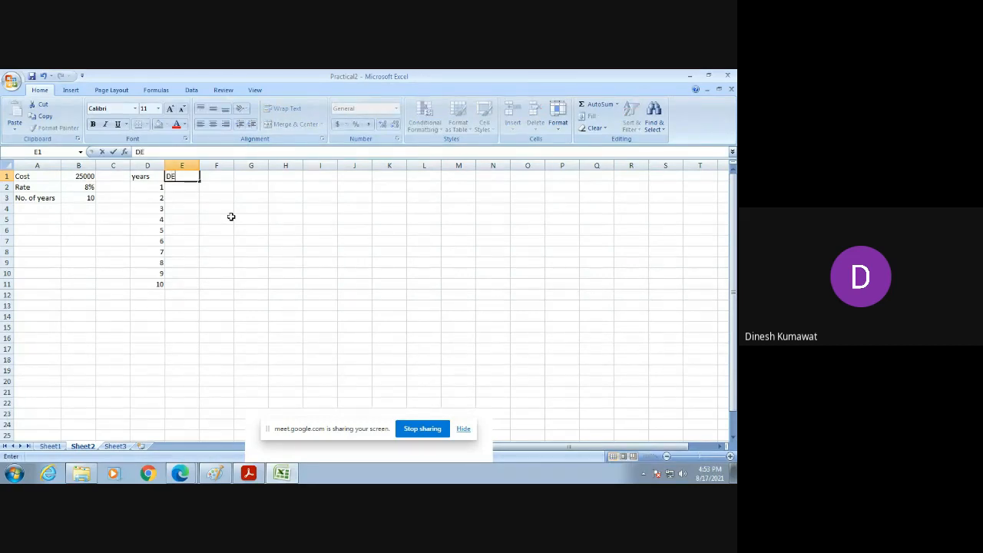
{"action": "left_click", "coordinate": [182, 191]}
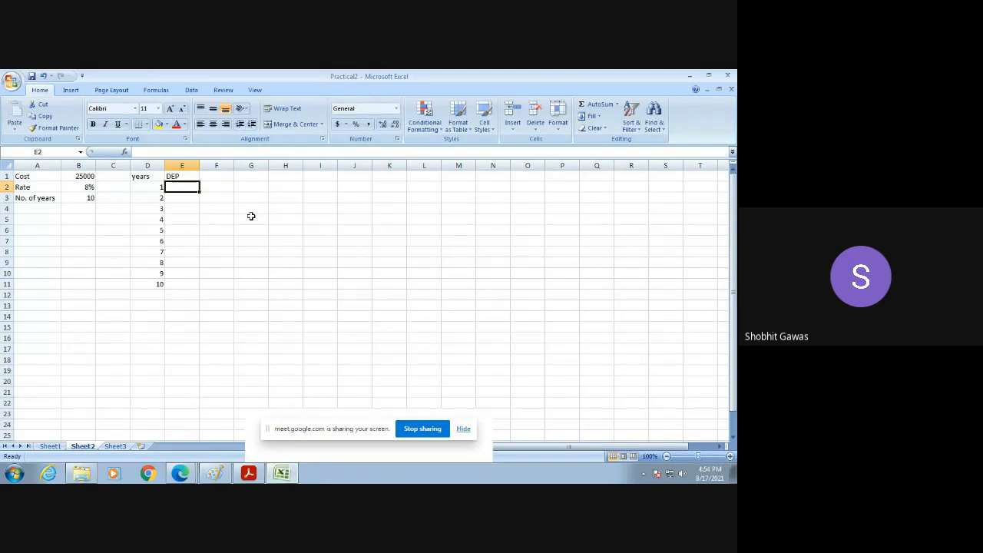
Start a depreciation formula in E2 that multiplies the cost through the absolute reference $B$1
{"action": "type", "text": "="}
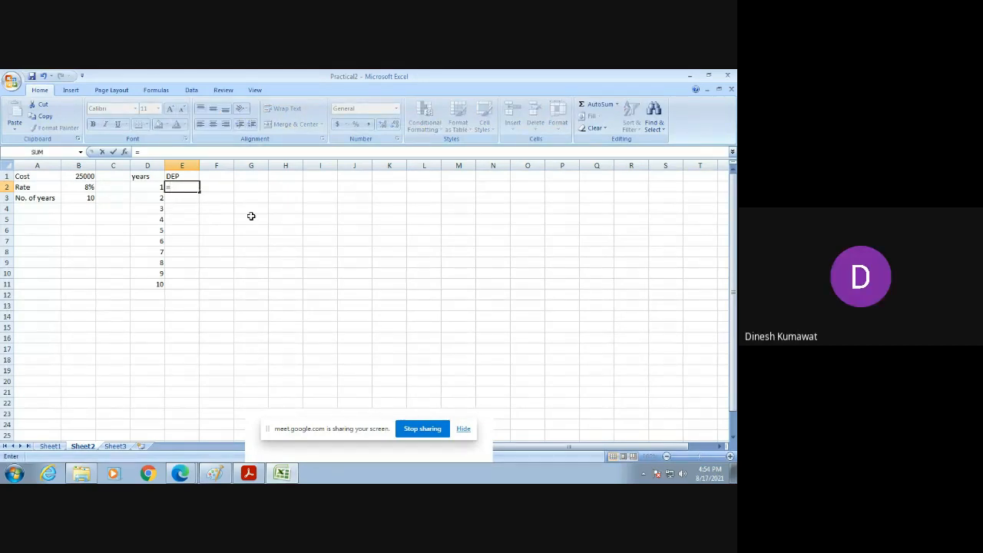
{"action": "left_click", "coordinate": [77, 177]}
{"action": "left_click", "coordinate": [179, 188]}
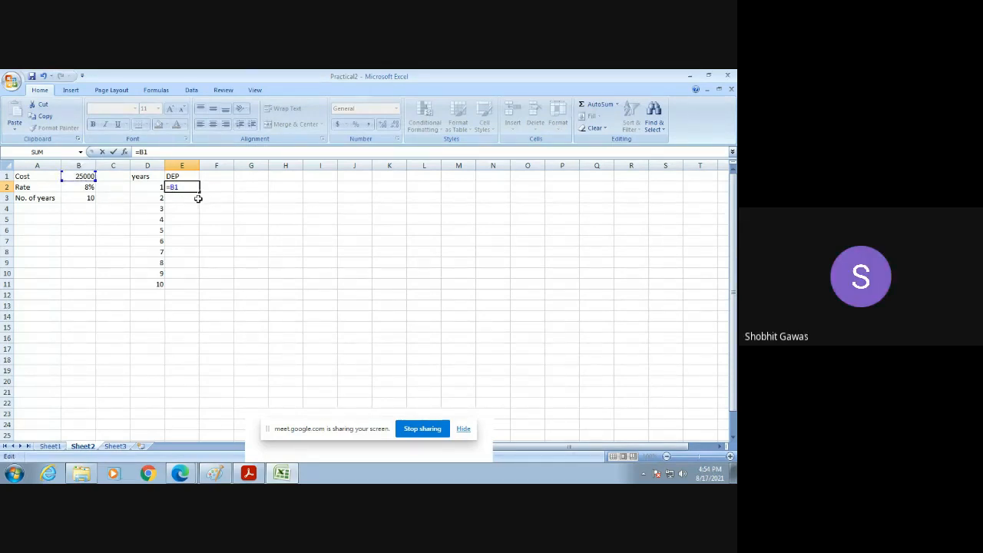
{"action": "type", "text": "$"}
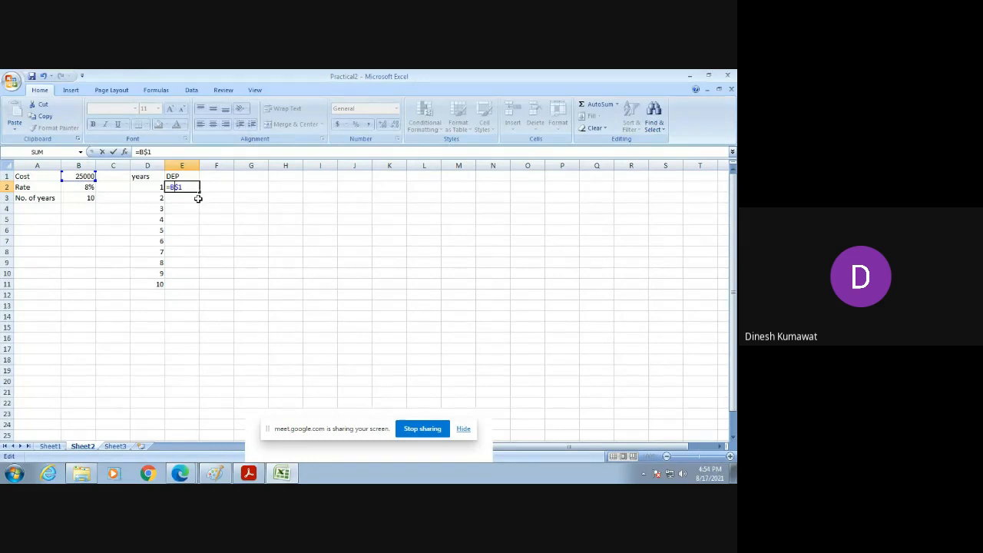
{"action": "key", "text": "Left"}
{"action": "key", "text": "Left"}
{"action": "type", "text": "$1*"}
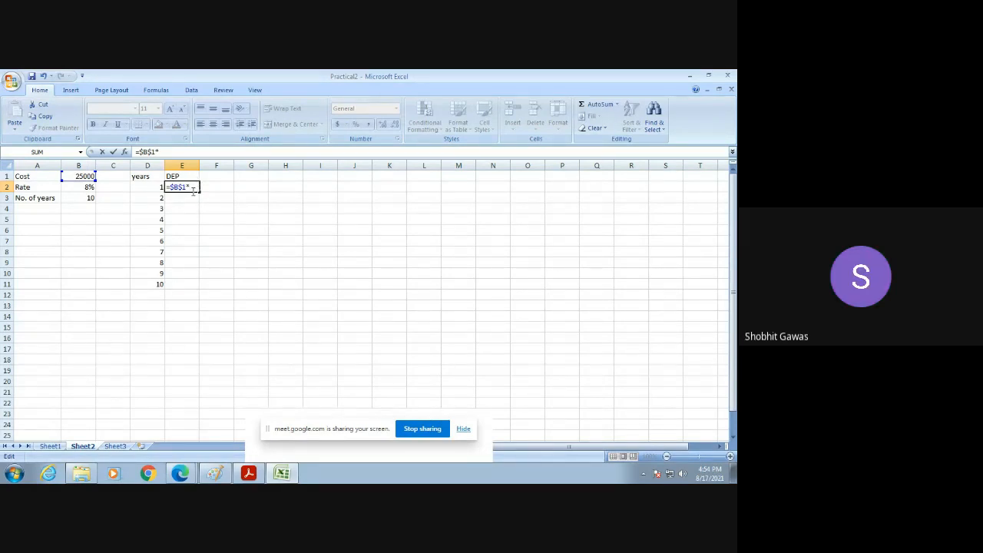
Complete the E2 formula as =$B$1*$B$2 and copy it down to E11 for all ten years
{"action": "left_click", "coordinate": [89, 189]}
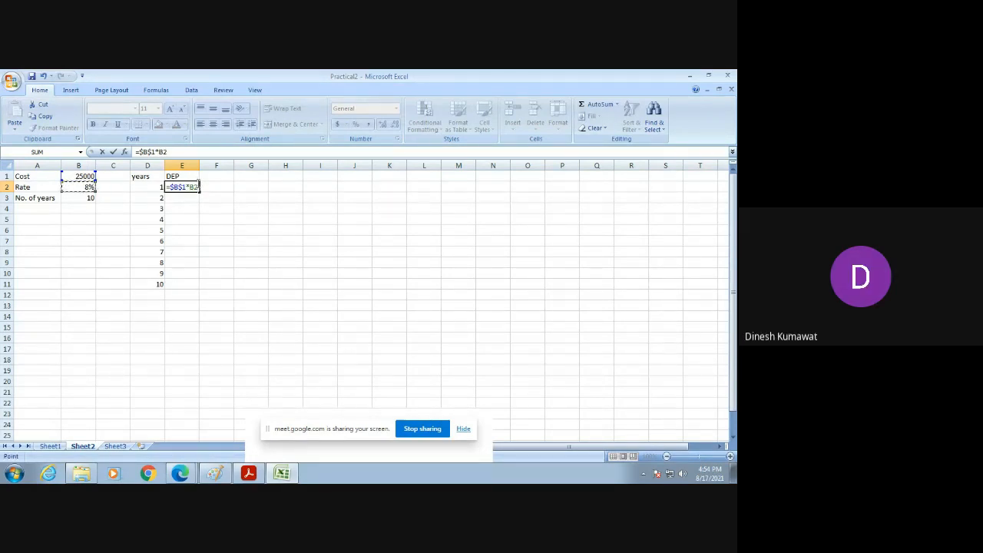
{"action": "key", "text": "F2"}
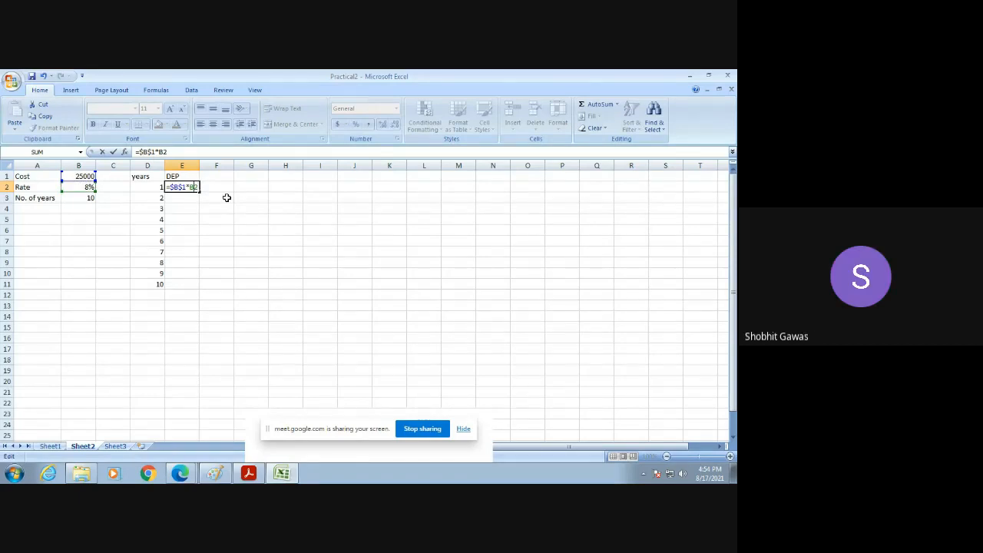
{"action": "key", "text": "Left"}
{"action": "type", "text": "$"}
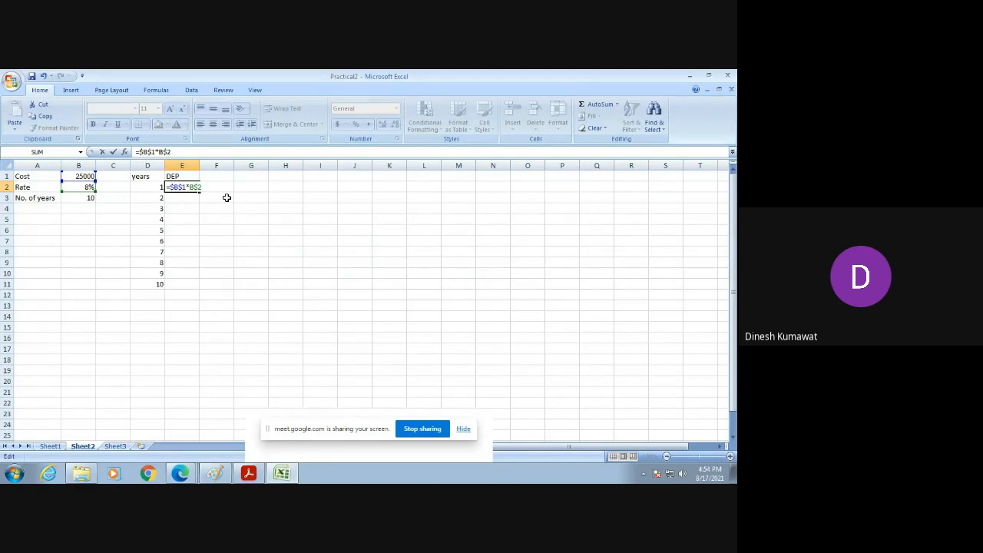
{"action": "key", "text": "Left"}
{"action": "key", "text": "Left"}
{"action": "type", "text": "$"}
{"action": "key", "text": "Return"}
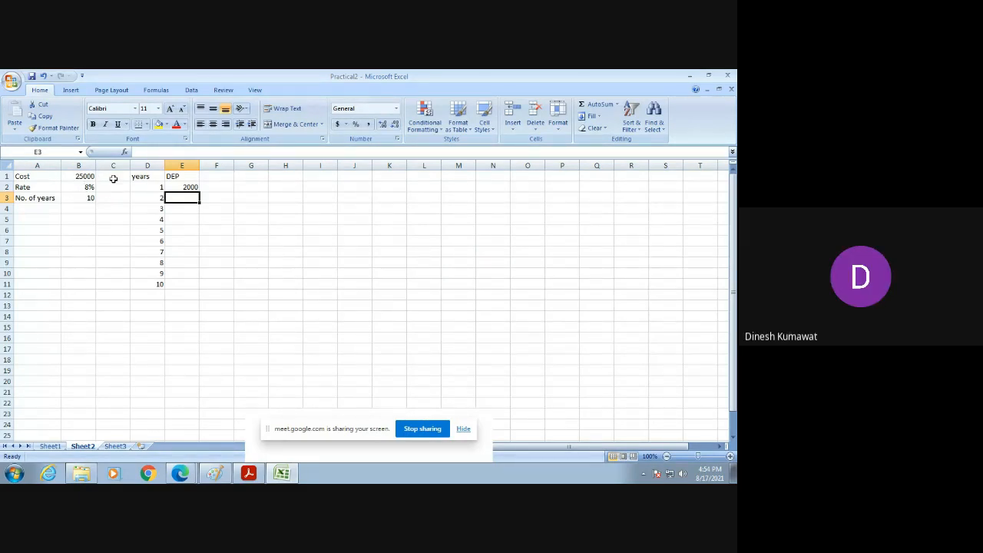
{"action": "left_click", "coordinate": [185, 188]}
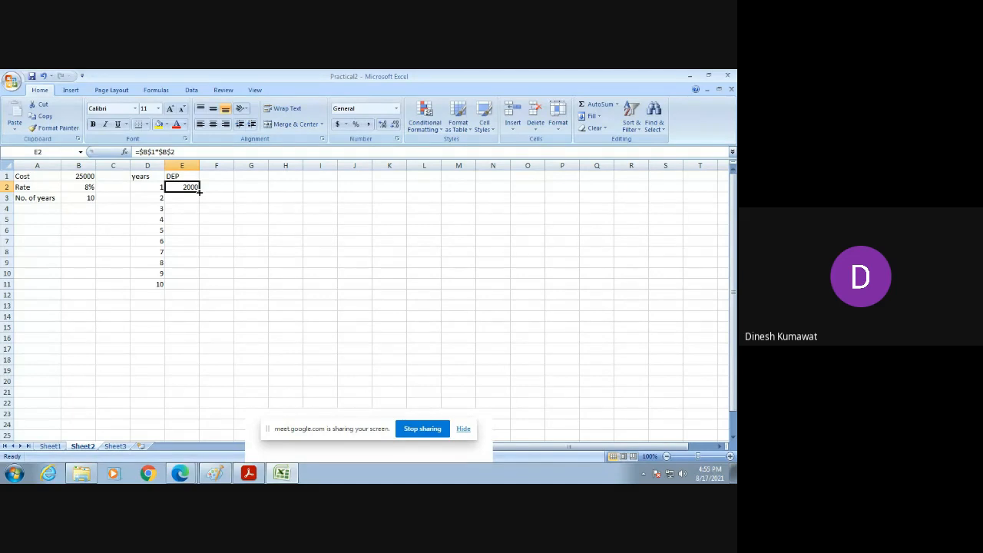
{"action": "left_click_drag", "start_coordinate": [198, 192], "coordinate": [190, 285]}
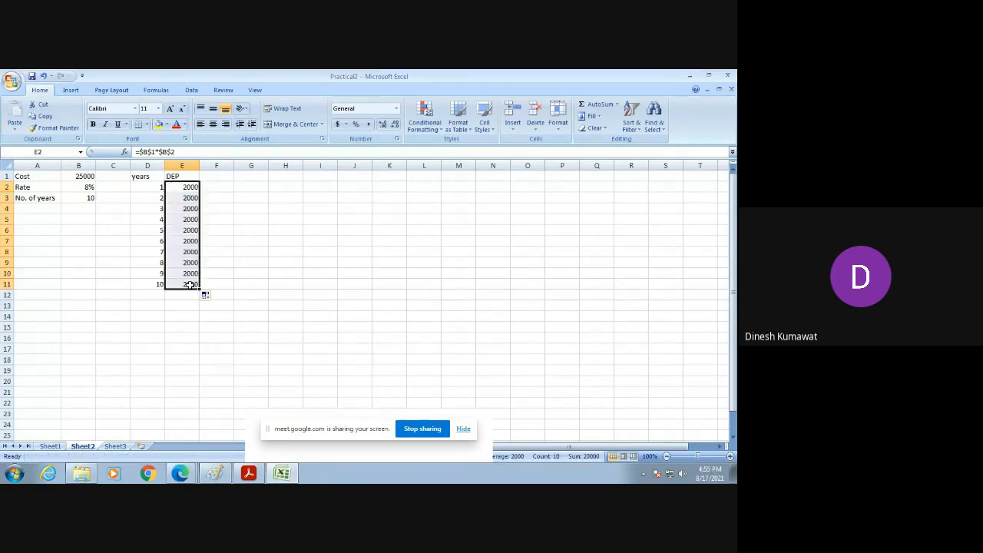
Check the accounting currency symbols offered for the depreciation cell E2, and cancel the format settings
{"action": "left_click", "coordinate": [257, 250]}
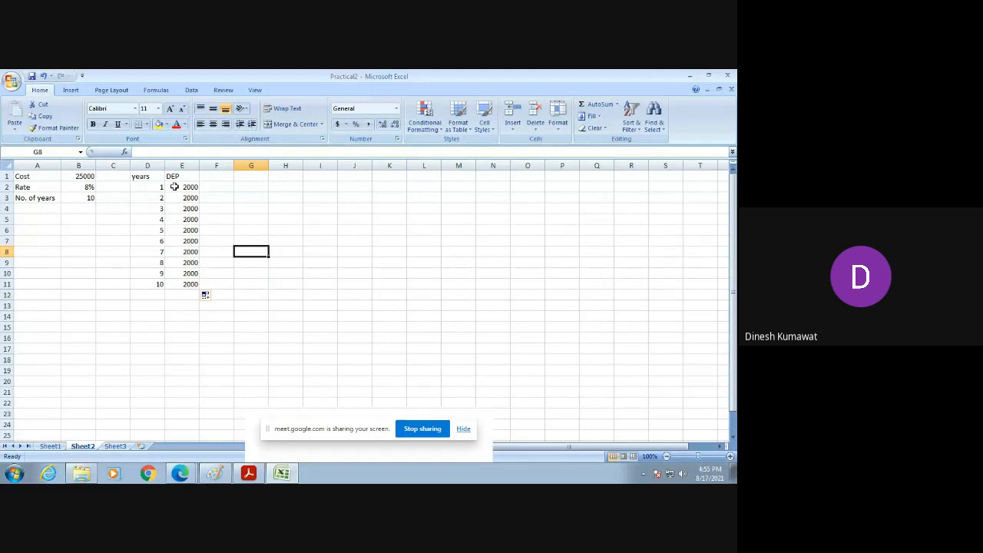
{"action": "left_click", "coordinate": [187, 186]}
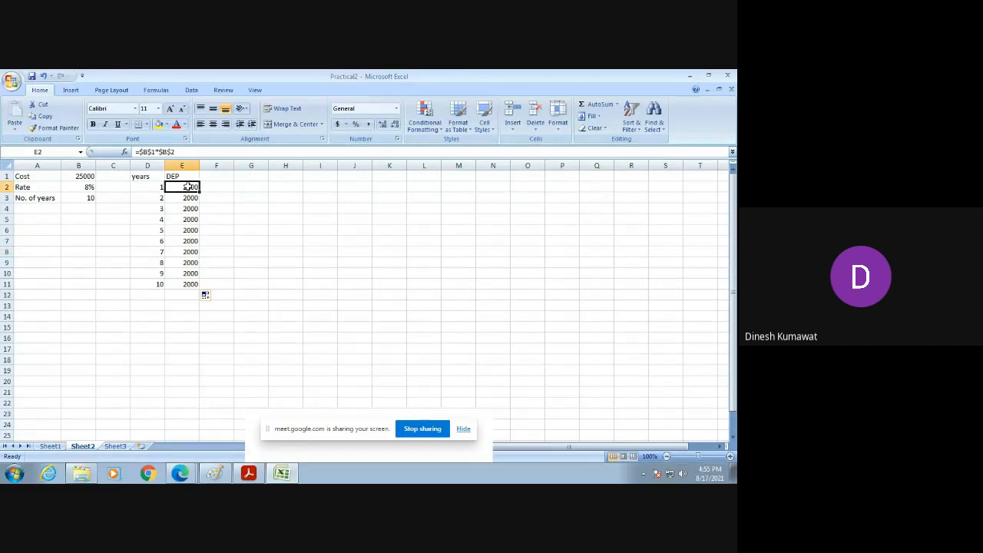
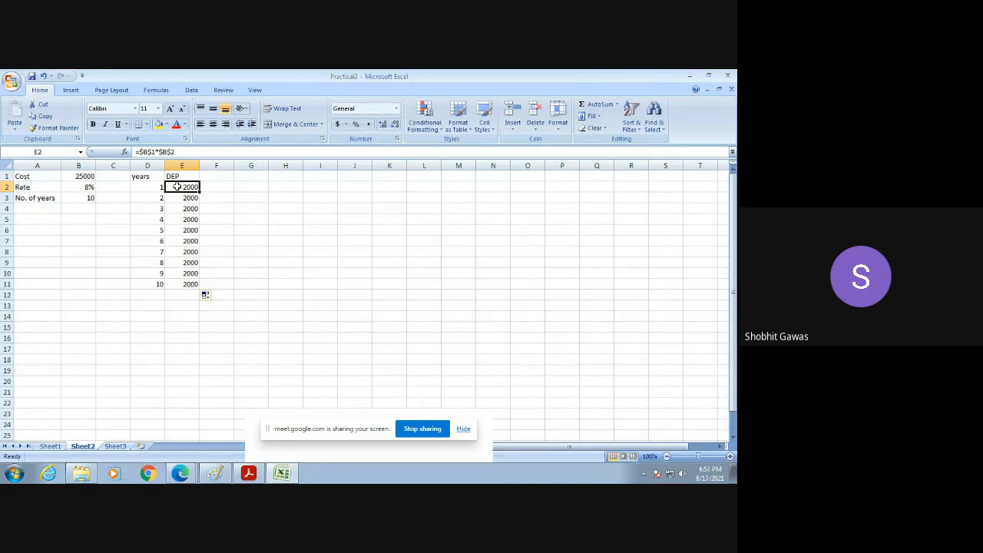
{"action": "left_click", "coordinate": [191, 91]}
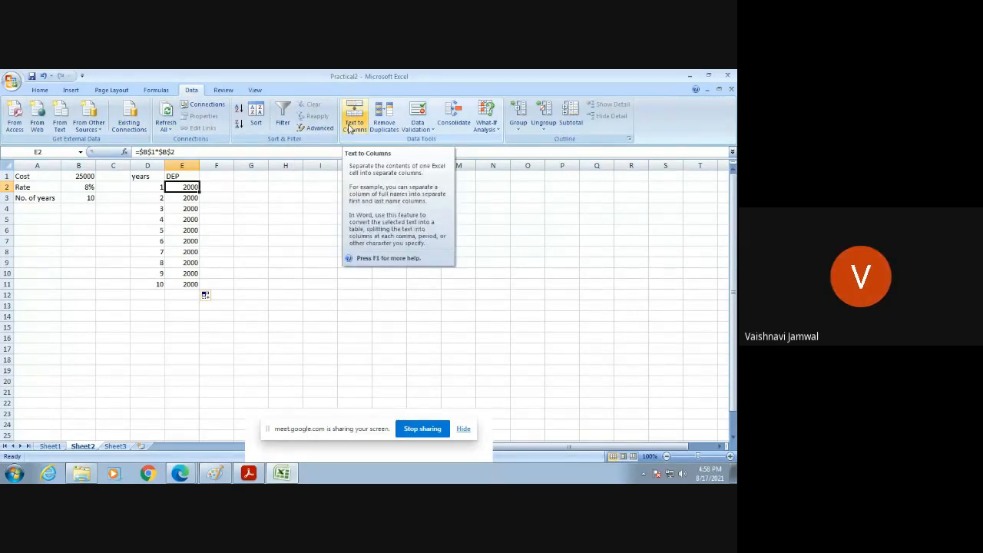
{"action": "left_click", "coordinate": [40, 91]}
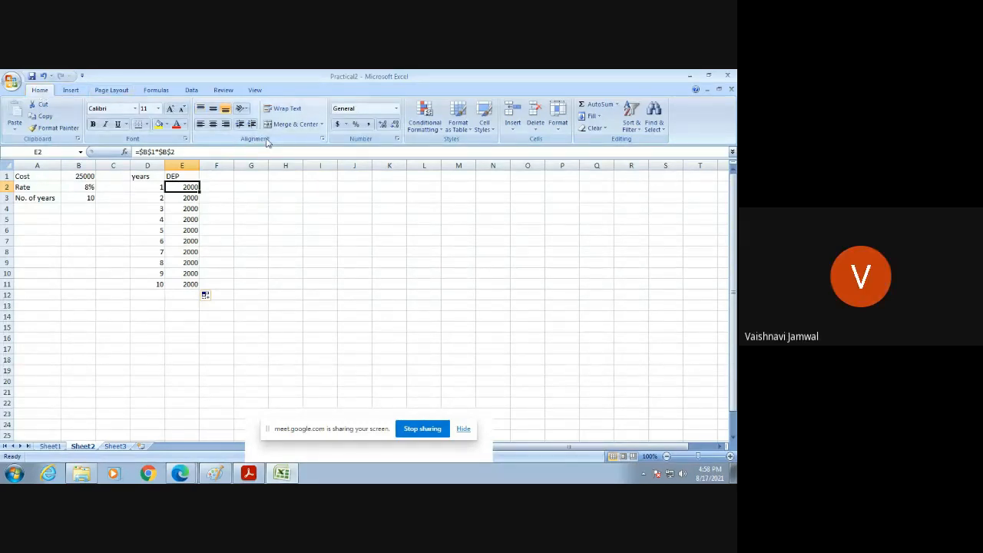
{"action": "left_click", "coordinate": [346, 125]}
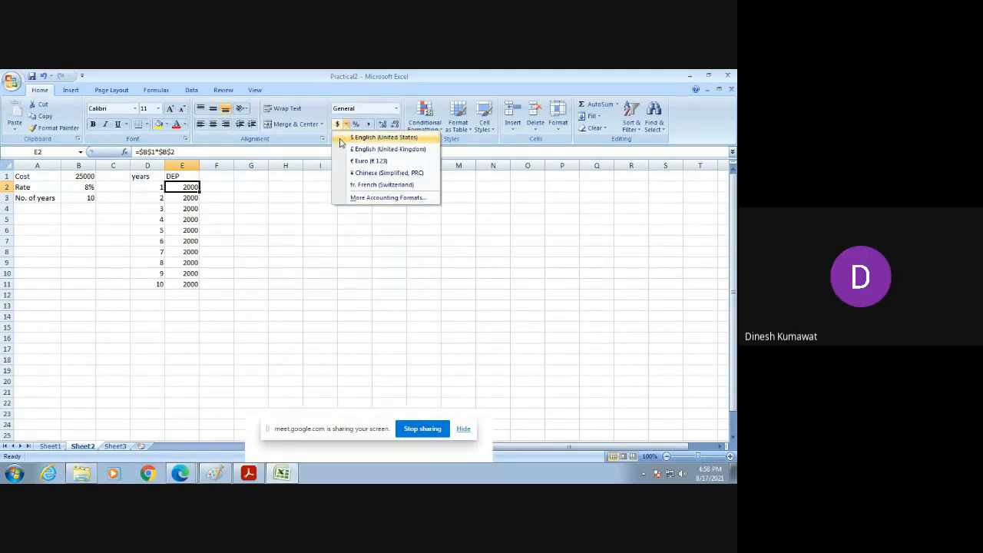
{"action": "left_click", "coordinate": [373, 197]}
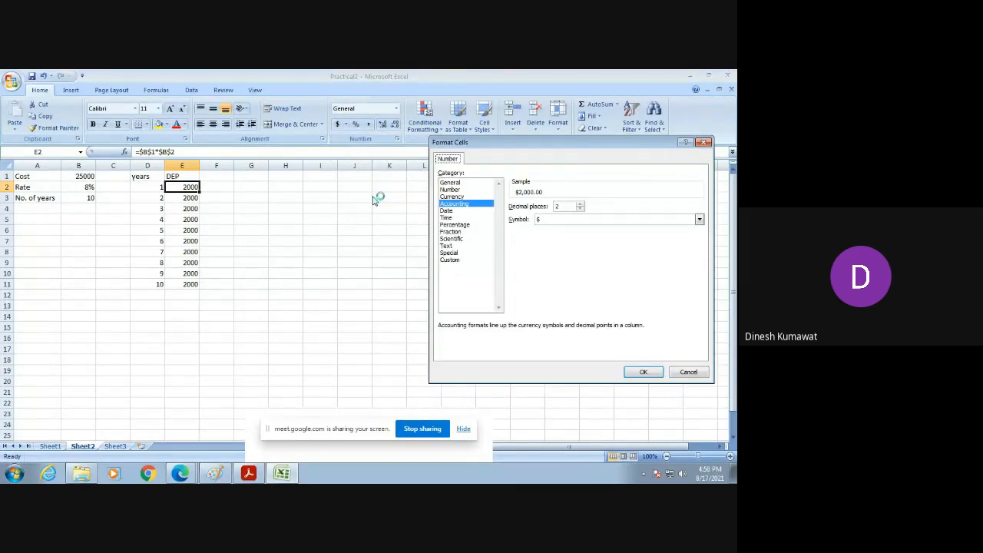
{"action": "left_click", "coordinate": [698, 220]}
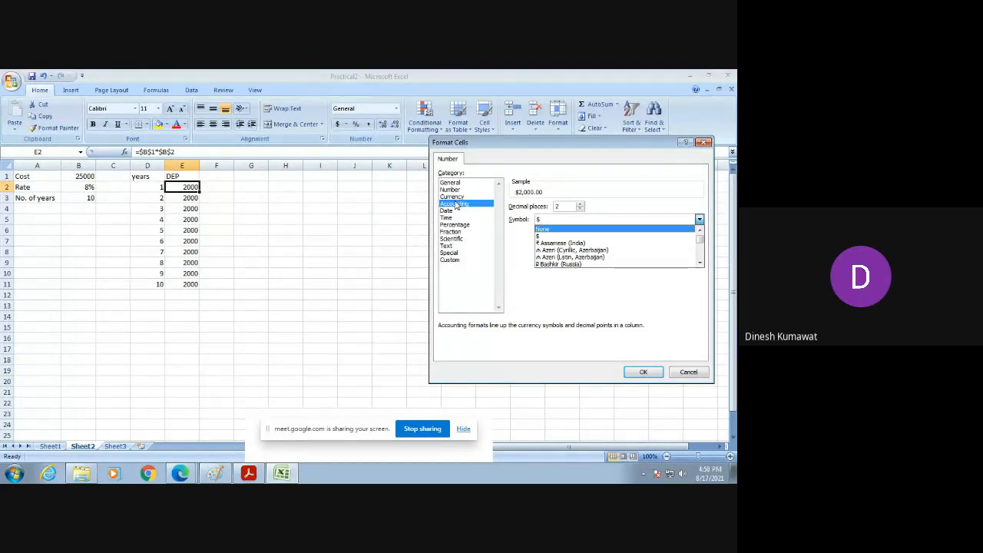
{"action": "left_click", "coordinate": [705, 144]}
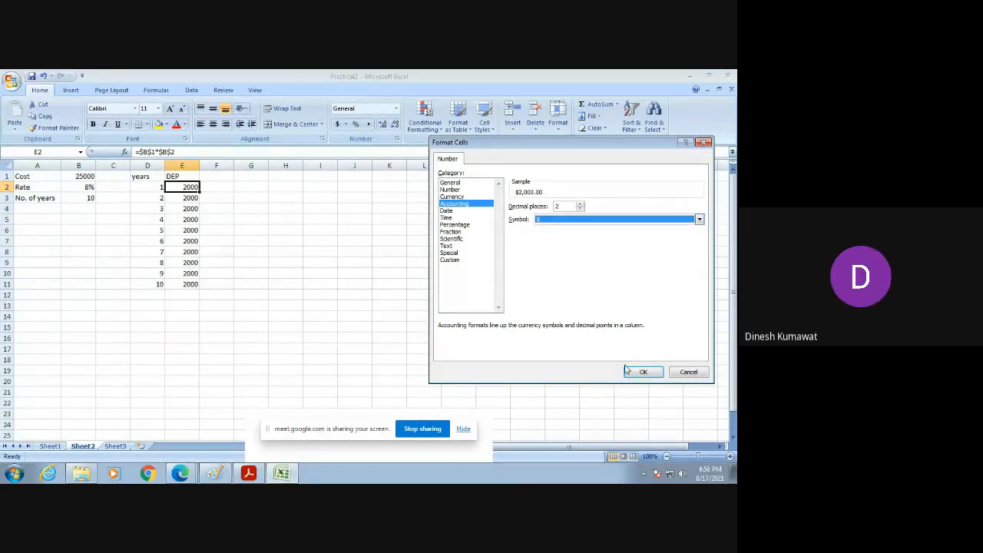
{"action": "left_click", "coordinate": [687, 372]}
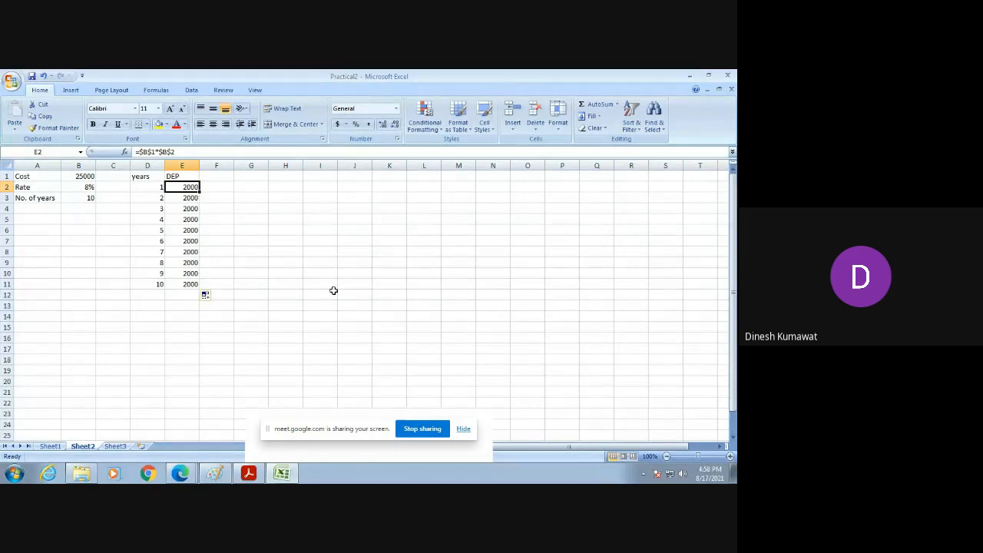
Consult question 2 part ii on the Written Down Method in Excel Pr2.pdf in Acrobat Reader, and return to the workbook
{"action": "left_click", "coordinate": [175, 306]}
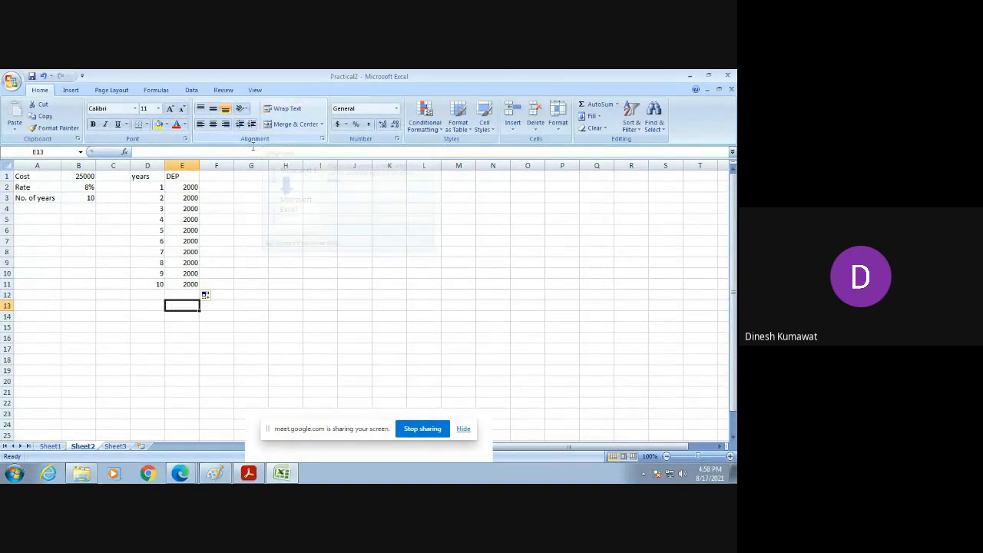
{"action": "left_click", "coordinate": [220, 186]}
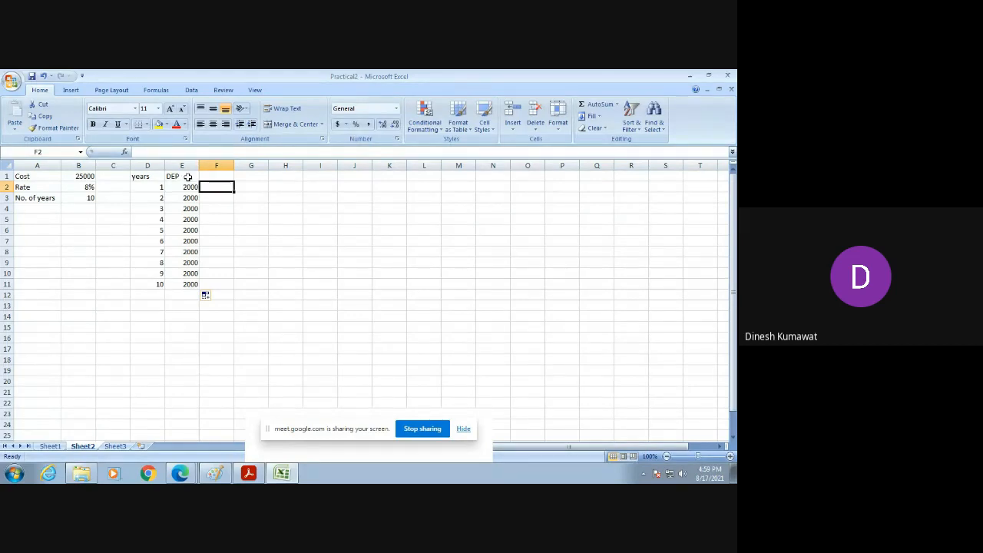
{"action": "left_click", "coordinate": [186, 176]}
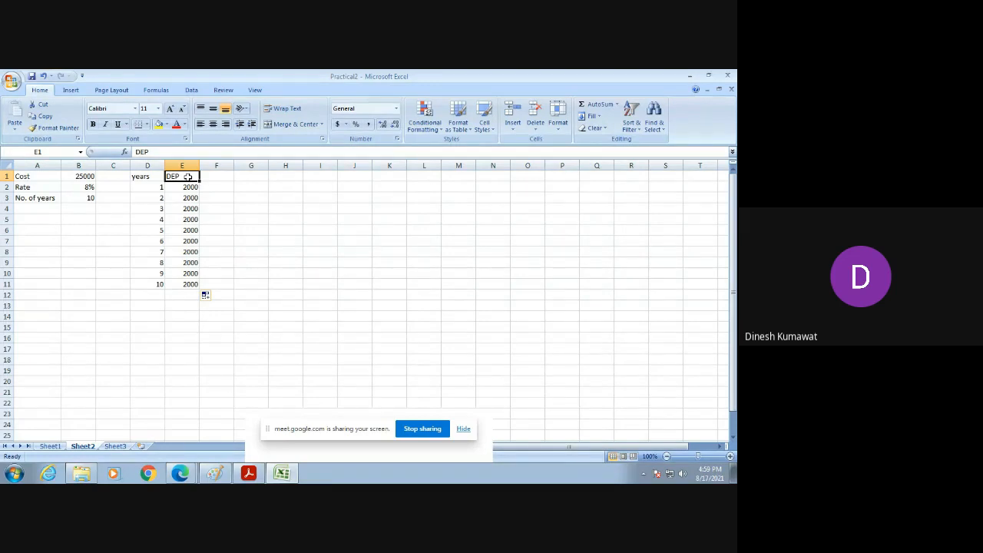
{"action": "mouse_move", "coordinate": [215, 476]}
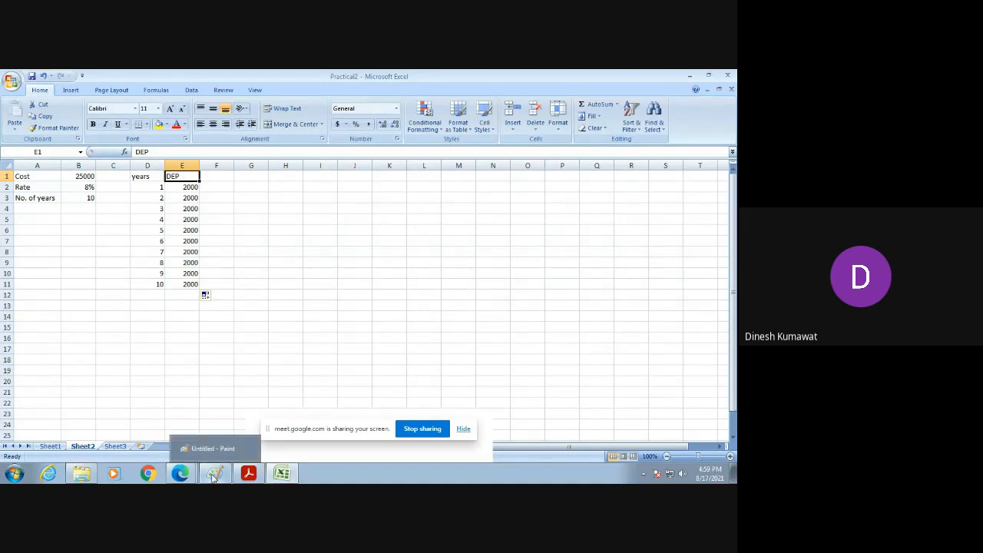
{"action": "left_click", "coordinate": [248, 474]}
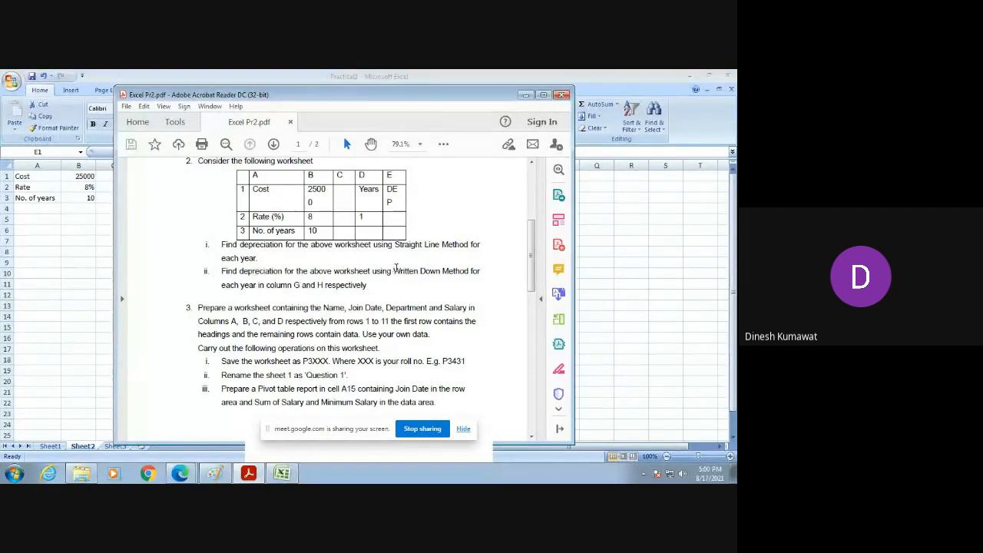
{"action": "left_click_drag", "start_coordinate": [239, 270], "coordinate": [481, 271]}
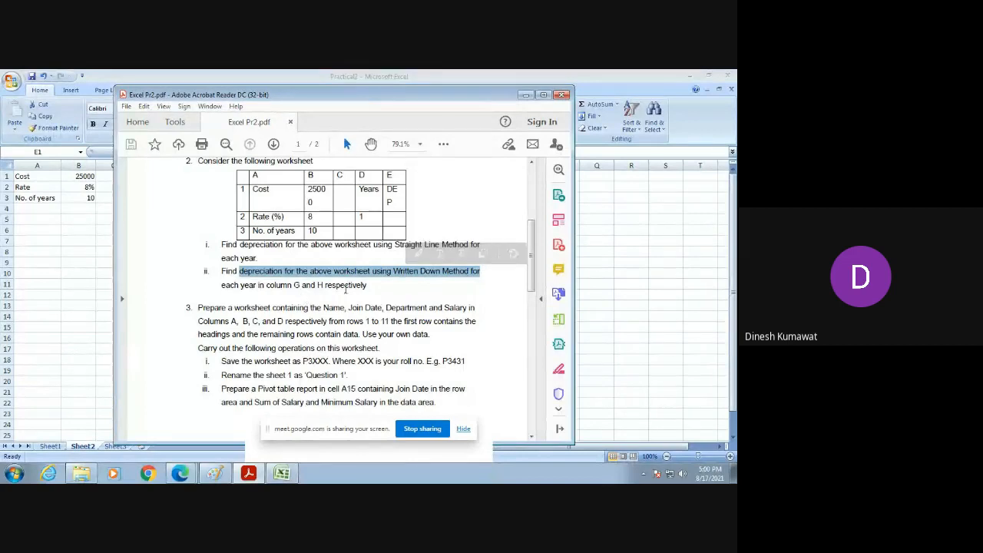
{"action": "left_click", "coordinate": [525, 96]}
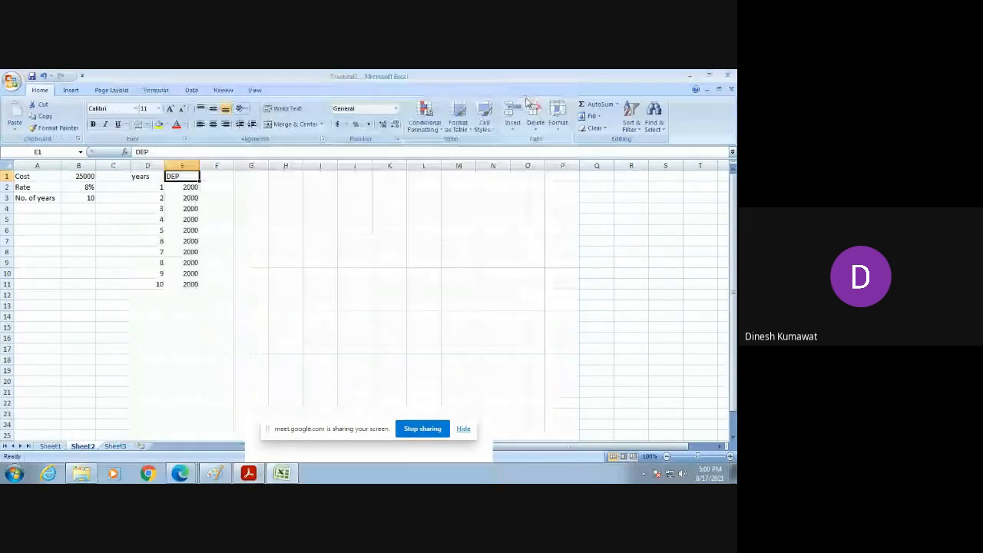
Enter the headings WDM in G1 and Val-WDM in H1
{"action": "left_click", "coordinate": [253, 176]}
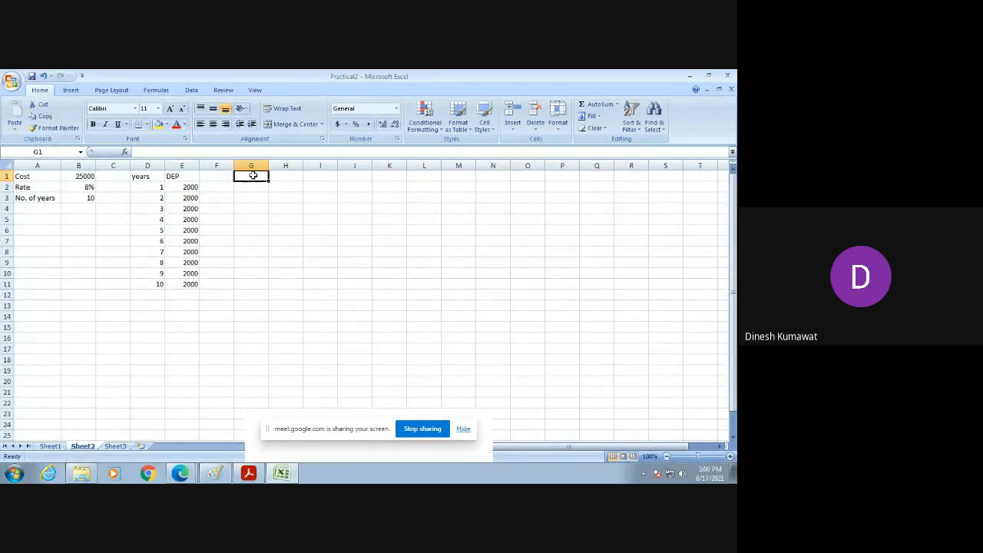
{"action": "type", "text": "W"}
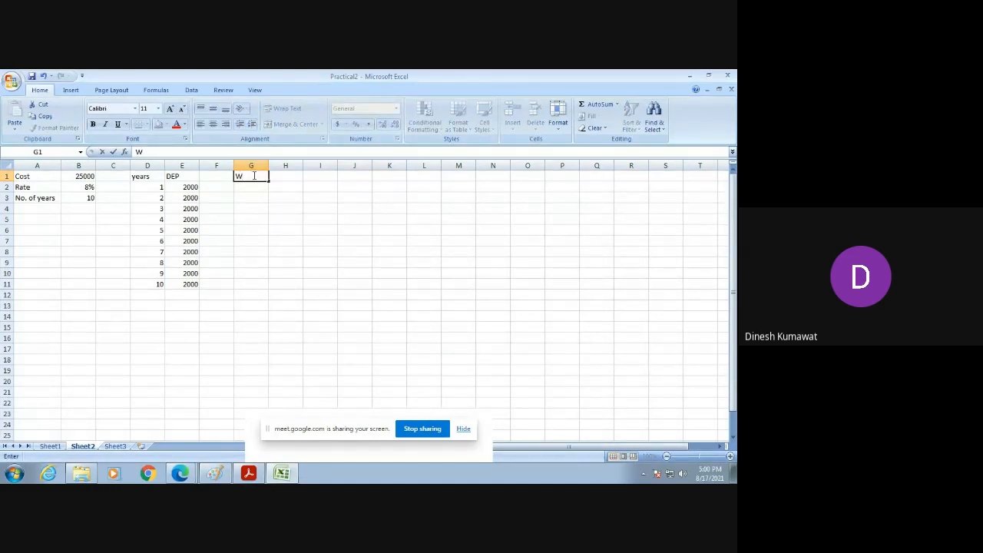
{"action": "type", "text": "DM"}
{"action": "left_click", "coordinate": [275, 178]}
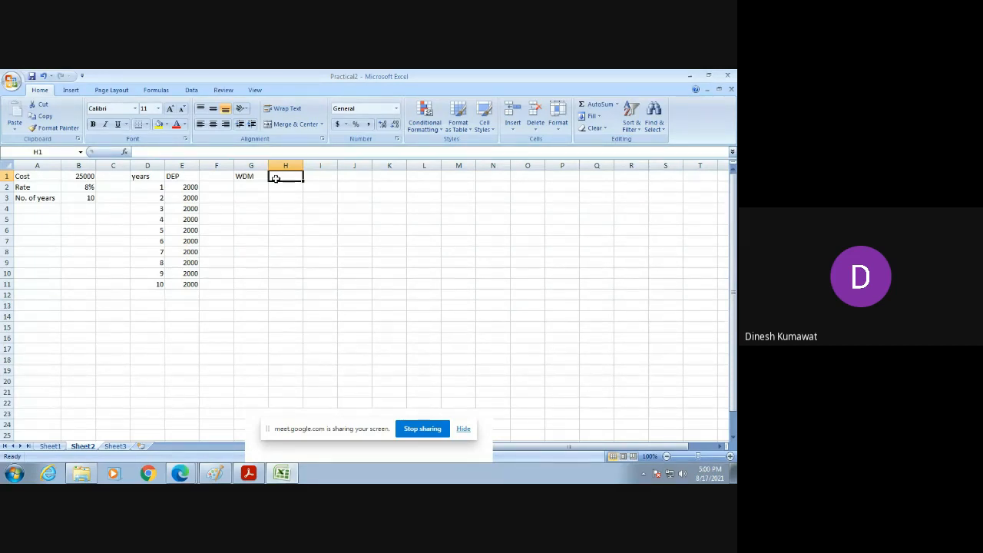
{"action": "type", "text": "Val"}
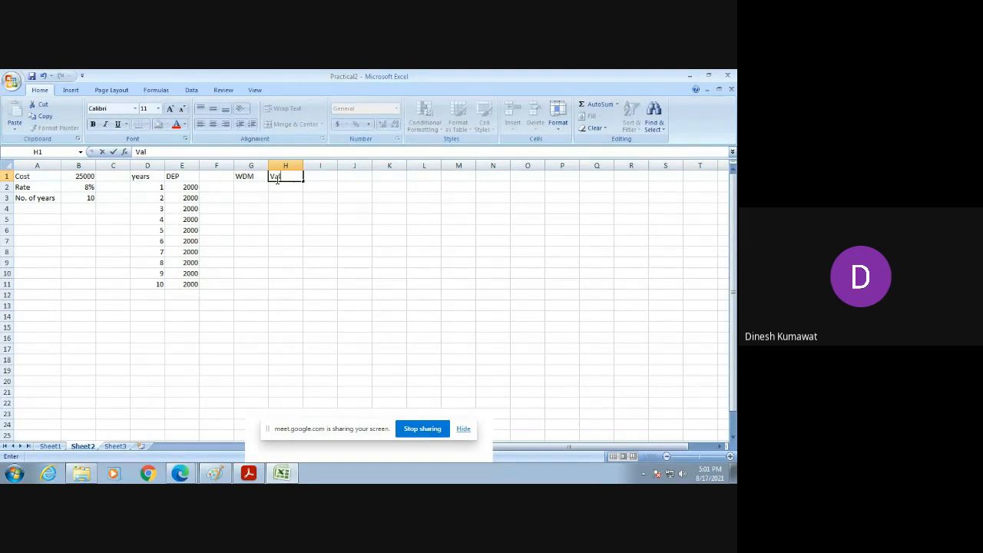
{"action": "type", "text": "-WDM"}
Change the G1 heading to DEP-WDM and widen columns G and H to fit their headings
{"action": "double_click", "coordinate": [238, 177]}
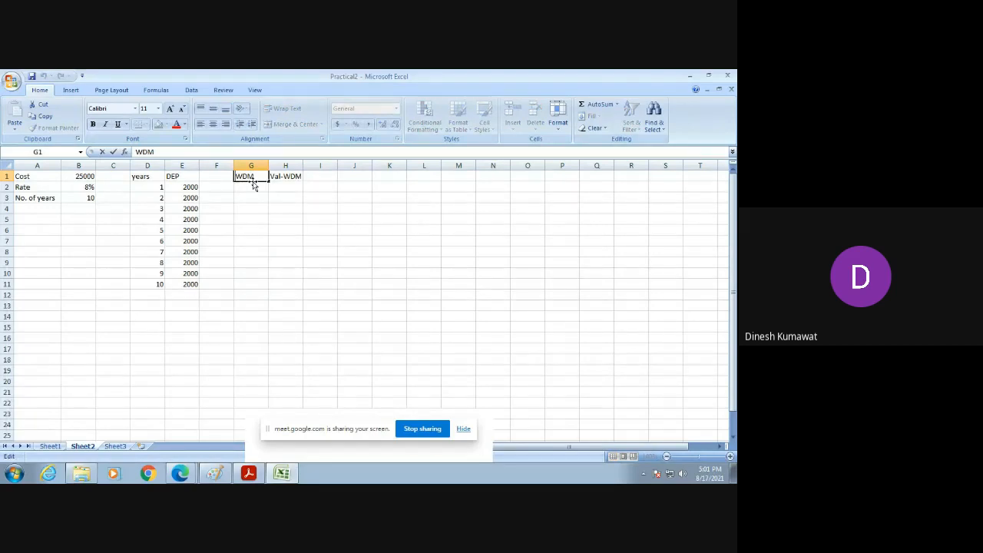
{"action": "type", "text": "DEP_"}
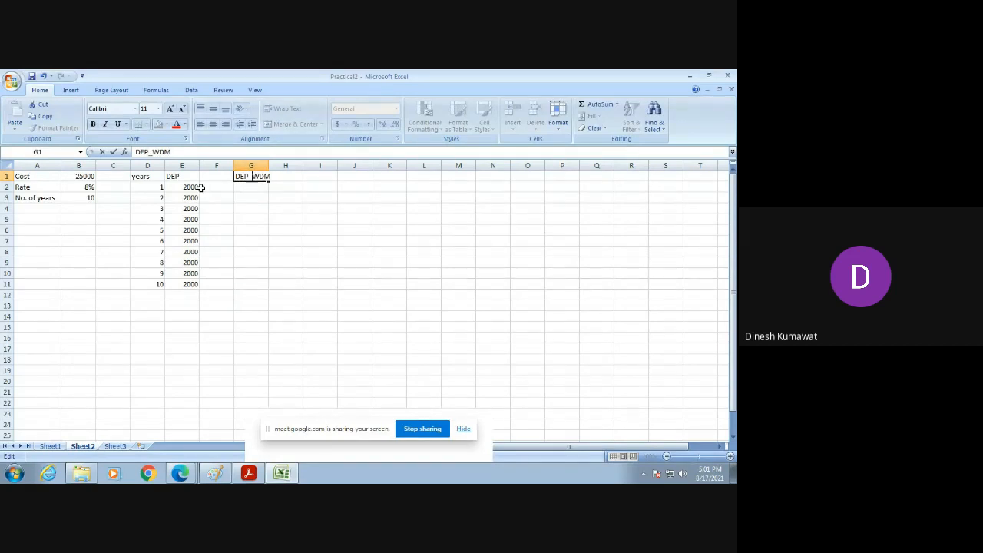
{"action": "key", "text": "BackSpace"}
{"action": "type", "text": "-WDM"}
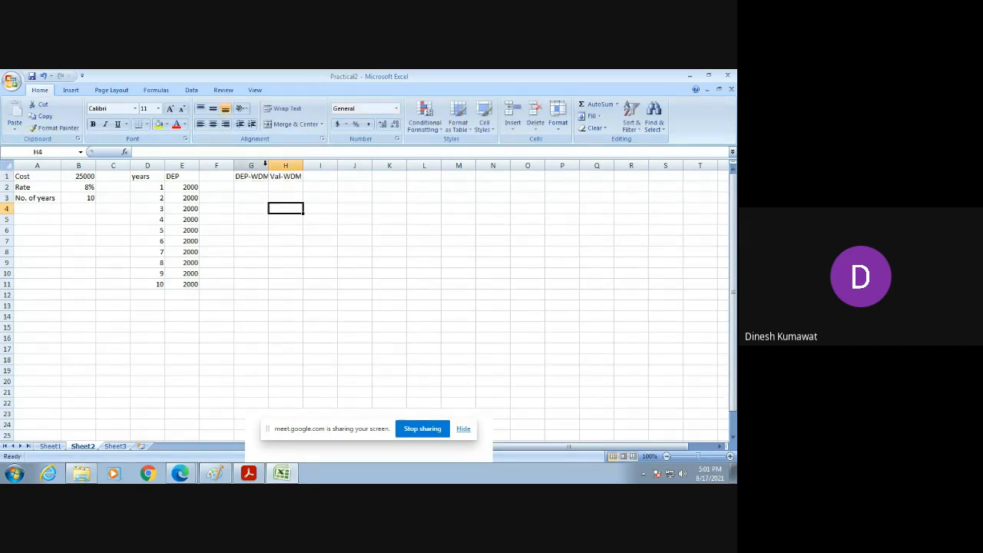
{"action": "left_click_drag", "start_coordinate": [265, 164], "coordinate": [326, 163]}
{"action": "left_click", "coordinate": [265, 185]}
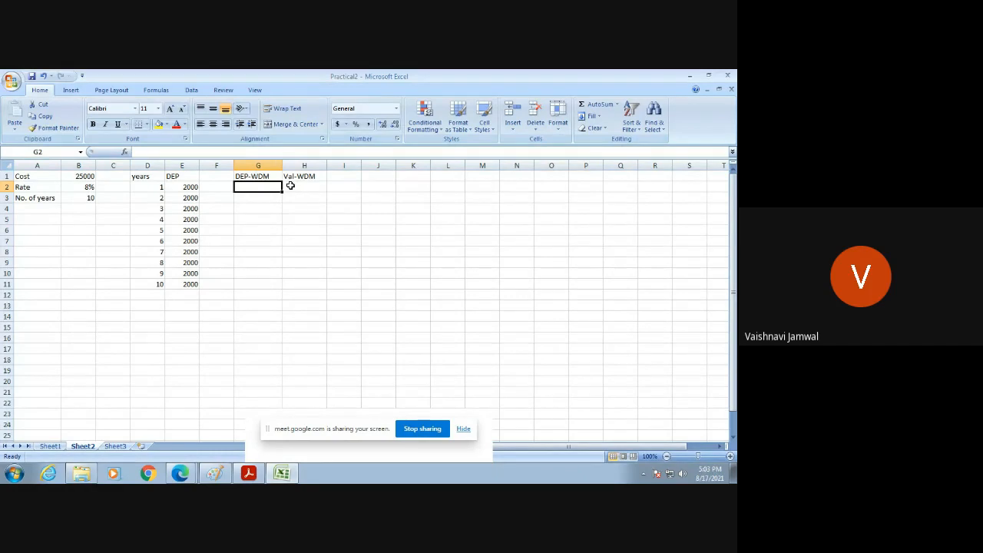
Switch to Paint and handwrite the formula =$B$1*$B$2/100 on a blank canvas area, with a check mark in front
{"action": "left_click", "coordinate": [215, 473]}
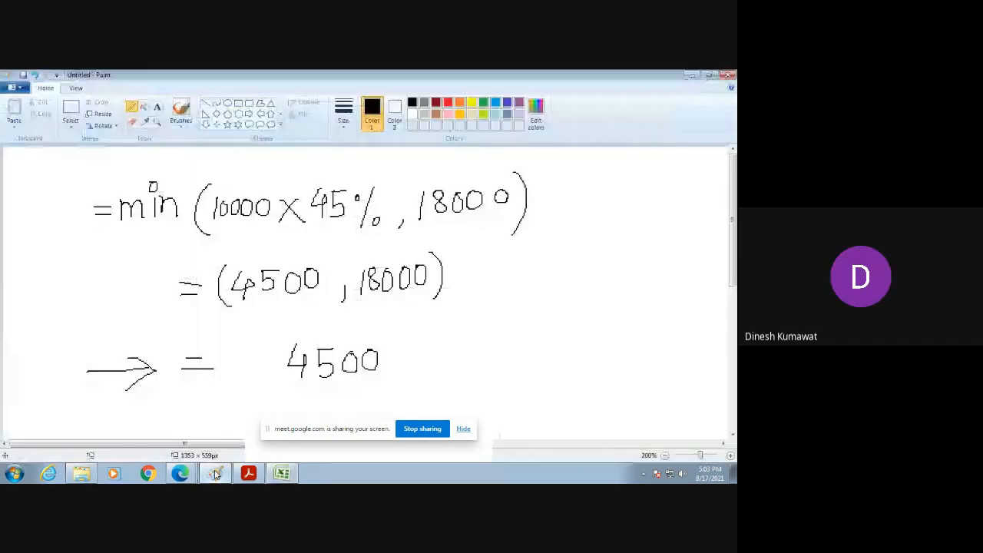
{"action": "left_click_drag", "start_coordinate": [184, 444], "coordinate": [416, 443]}
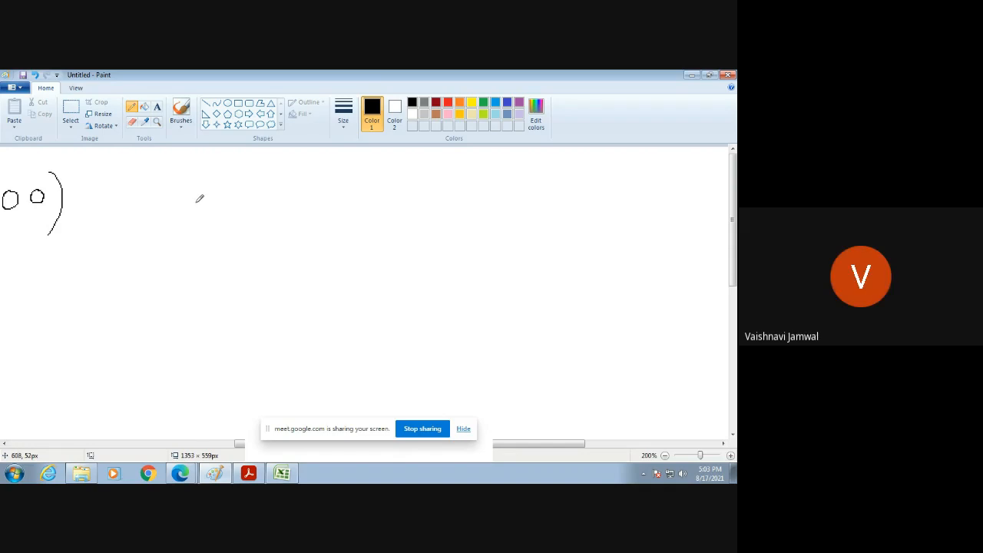
{"action": "mouse_move", "coordinate": [195, 201]}
{"action": "left_mouse_down"}
{"action": "mouse_move", "coordinate": [216, 197]}
{"action": "mouse_move", "coordinate": [218, 210]}
{"action": "mouse_move", "coordinate": [230, 193]}
{"action": "mouse_move", "coordinate": [232, 215]}
{"action": "left_mouse_up"}
{"action": "mouse_move", "coordinate": [242, 178]}
{"action": "left_mouse_down"}
{"action": "mouse_move", "coordinate": [242, 221]}
{"action": "mouse_move", "coordinate": [260, 218]}
{"action": "mouse_move", "coordinate": [272, 186]}
{"action": "mouse_move", "coordinate": [265, 216]}
{"action": "left_mouse_up"}
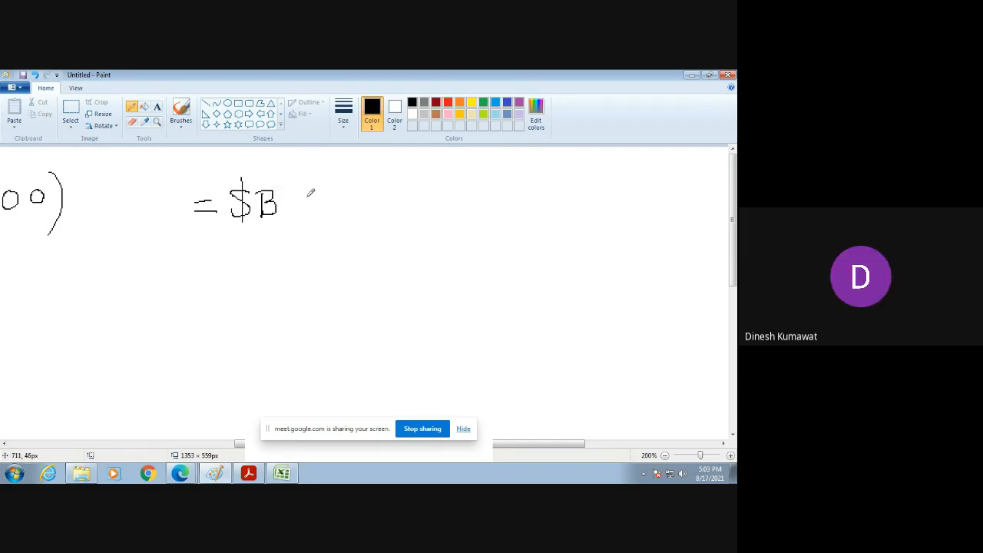
{"action": "left_click_drag", "start_coordinate": [311, 192], "coordinate": [292, 216]}
{"action": "left_click_drag", "start_coordinate": [295, 167], "coordinate": [296, 226]}
{"action": "mouse_move", "coordinate": [316, 188]}
{"action": "left_mouse_down"}
{"action": "mouse_move", "coordinate": [315, 215]}
{"action": "mouse_move", "coordinate": [352, 218]}
{"action": "left_mouse_up"}
{"action": "mouse_move", "coordinate": [353, 181]}
{"action": "left_mouse_down"}
{"action": "mouse_move", "coordinate": [337, 219]}
{"action": "mouse_move", "coordinate": [376, 195]}
{"action": "mouse_move", "coordinate": [388, 214]}
{"action": "mouse_move", "coordinate": [373, 218]}
{"action": "left_mouse_up"}
{"action": "left_click_drag", "start_coordinate": [385, 167], "coordinate": [385, 230]}
{"action": "left_click_drag", "start_coordinate": [399, 183], "coordinate": [399, 221]}
{"action": "mouse_move", "coordinate": [399, 183]}
{"action": "left_mouse_down"}
{"action": "mouse_move", "coordinate": [416, 186]}
{"action": "mouse_move", "coordinate": [399, 221]}
{"action": "left_mouse_up"}
{"action": "mouse_move", "coordinate": [446, 188]}
{"action": "left_mouse_down"}
{"action": "mouse_move", "coordinate": [431, 192]}
{"action": "mouse_move", "coordinate": [433, 230]}
{"action": "left_mouse_up"}
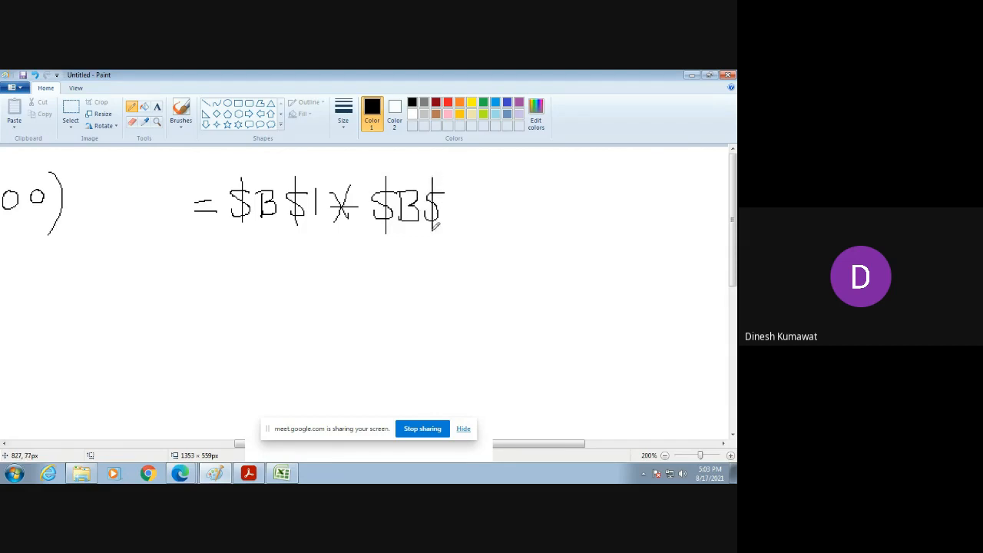
{"action": "mouse_move", "coordinate": [450, 195]}
{"action": "left_mouse_down"}
{"action": "mouse_move", "coordinate": [450, 209]}
{"action": "mouse_move", "coordinate": [465, 217]}
{"action": "left_mouse_up"}
{"action": "left_click_drag", "start_coordinate": [481, 178], "coordinate": [464, 239]}
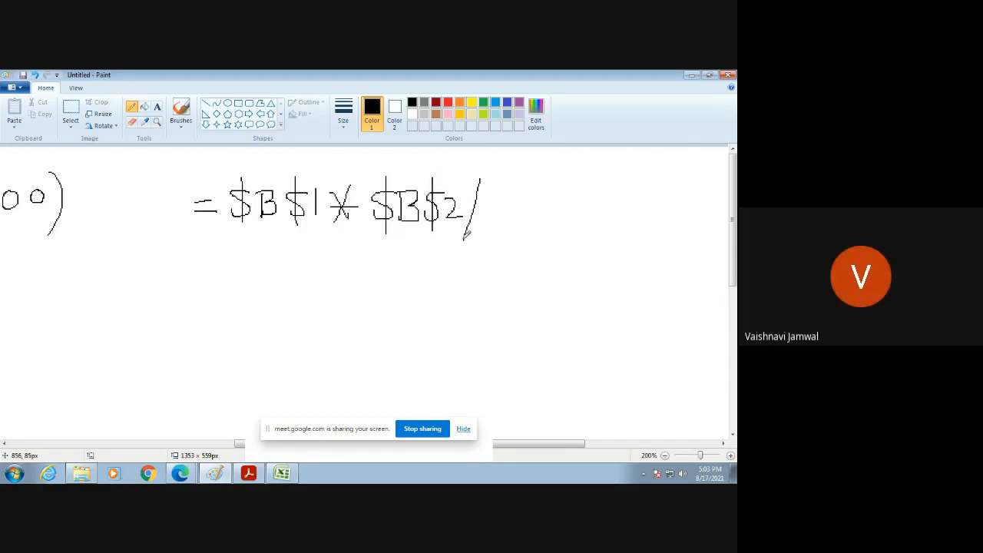
{"action": "mouse_move", "coordinate": [487, 202]}
{"action": "left_mouse_down"}
{"action": "mouse_move", "coordinate": [487, 232]}
{"action": "mouse_move", "coordinate": [504, 204]}
{"action": "left_mouse_up"}
{"action": "mouse_move", "coordinate": [528, 201]}
{"action": "left_mouse_down"}
{"action": "mouse_move", "coordinate": [521, 222]}
{"action": "mouse_move", "coordinate": [528, 203]}
{"action": "left_mouse_up"}
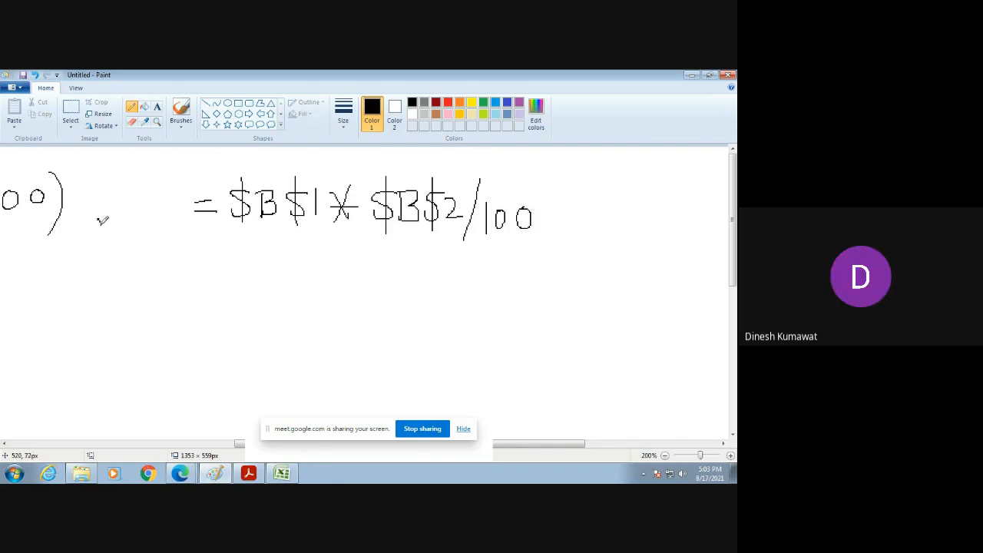
{"action": "left_click_drag", "start_coordinate": [97, 217], "coordinate": [195, 194]}
In Paint, handwrite =($B$1-$H2)*$B$2/100 below the existing formula and circle the formula =$B$1*$B$2/100
{"action": "left_click", "coordinate": [282, 473]}
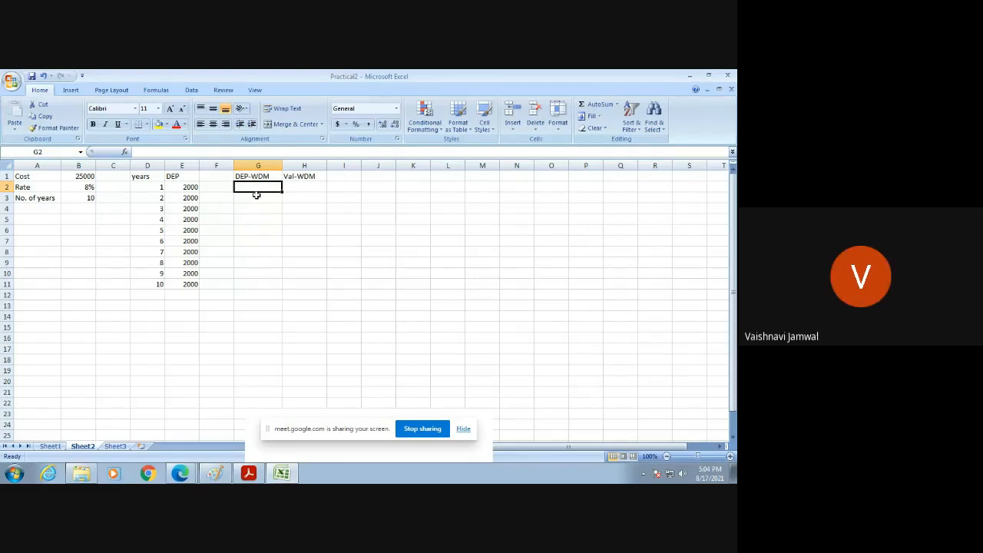
{"action": "left_click", "coordinate": [216, 472]}
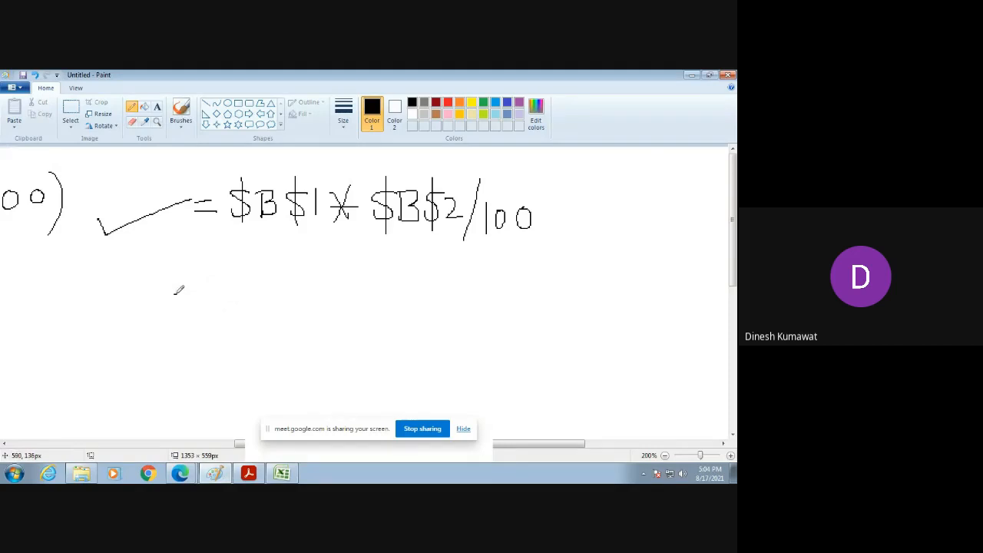
{"action": "mouse_move", "coordinate": [175, 294]}
{"action": "left_mouse_down"}
{"action": "mouse_move", "coordinate": [195, 287]}
{"action": "mouse_move", "coordinate": [193, 296]}
{"action": "left_mouse_up"}
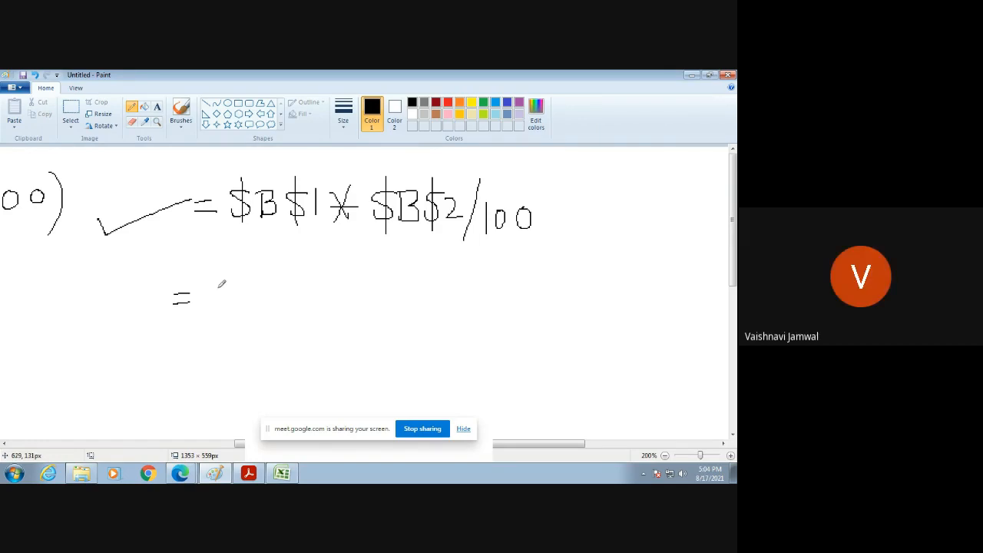
{"action": "left_click_drag", "start_coordinate": [224, 273], "coordinate": [218, 333]}
{"action": "mouse_move", "coordinate": [244, 285]}
{"action": "left_mouse_down"}
{"action": "mouse_move", "coordinate": [227, 308]}
{"action": "mouse_move", "coordinate": [232, 330]}
{"action": "mouse_move", "coordinate": [251, 298]}
{"action": "mouse_move", "coordinate": [250, 311]}
{"action": "left_mouse_up"}
{"action": "mouse_move", "coordinate": [281, 282]}
{"action": "left_mouse_down"}
{"action": "mouse_move", "coordinate": [273, 288]}
{"action": "mouse_move", "coordinate": [288, 299]}
{"action": "mouse_move", "coordinate": [270, 306]}
{"action": "mouse_move", "coordinate": [275, 321]}
{"action": "mouse_move", "coordinate": [355, 282]}
{"action": "mouse_move", "coordinate": [349, 294]}
{"action": "left_mouse_up"}
{"action": "left_click_drag", "start_coordinate": [361, 256], "coordinate": [351, 301]}
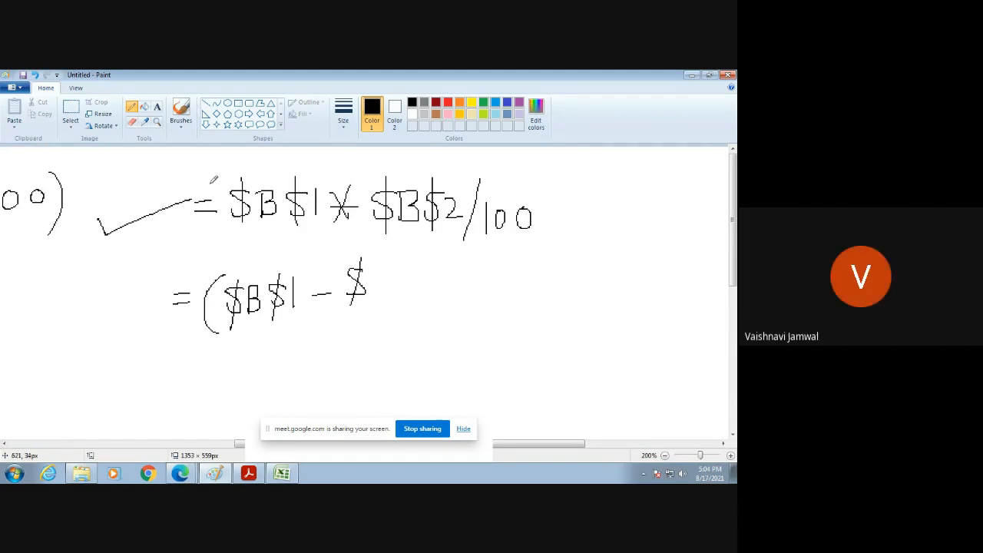
{"action": "mouse_move", "coordinate": [372, 268]}
{"action": "left_mouse_down"}
{"action": "mouse_move", "coordinate": [371, 296]}
{"action": "mouse_move", "coordinate": [393, 269]}
{"action": "mouse_move", "coordinate": [385, 289]}
{"action": "mouse_move", "coordinate": [404, 292]}
{"action": "left_mouse_up"}
{"action": "left_click_drag", "start_coordinate": [408, 255], "coordinate": [406, 314]}
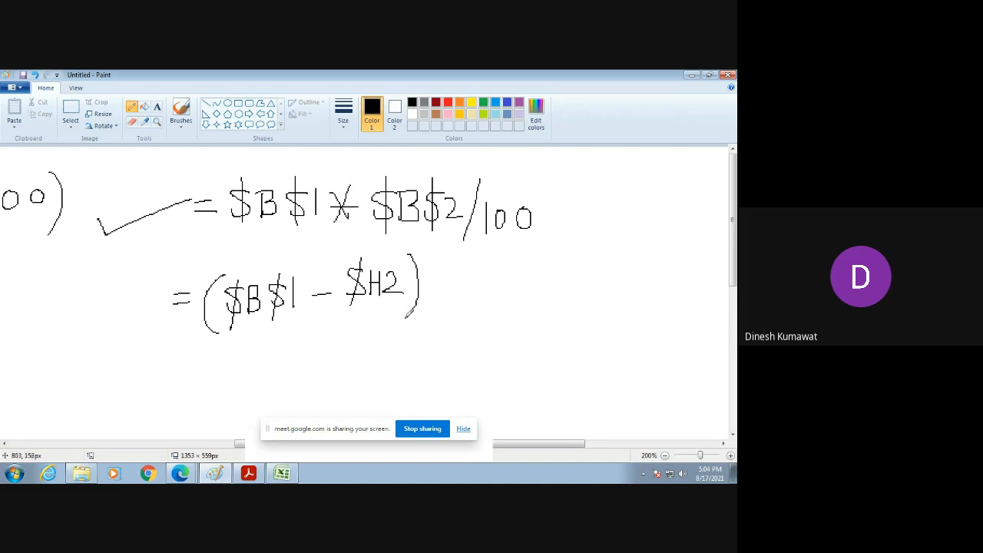
{"action": "left_click_drag", "start_coordinate": [432, 265], "coordinate": [453, 305]}
{"action": "mouse_move", "coordinate": [453, 265]}
{"action": "left_mouse_down"}
{"action": "mouse_move", "coordinate": [434, 305]}
{"action": "mouse_move", "coordinate": [468, 289]}
{"action": "mouse_move", "coordinate": [477, 298]}
{"action": "left_mouse_up"}
{"action": "mouse_move", "coordinate": [483, 250]}
{"action": "left_mouse_down"}
{"action": "mouse_move", "coordinate": [482, 308]}
{"action": "mouse_move", "coordinate": [502, 278]}
{"action": "mouse_move", "coordinate": [506, 294]}
{"action": "mouse_move", "coordinate": [528, 296]}
{"action": "mouse_move", "coordinate": [519, 296]}
{"action": "left_mouse_up"}
{"action": "left_click_drag", "start_coordinate": [530, 254], "coordinate": [527, 312]}
{"action": "mouse_move", "coordinate": [539, 270]}
{"action": "left_mouse_down"}
{"action": "mouse_move", "coordinate": [544, 295]}
{"action": "mouse_move", "coordinate": [559, 298]}
{"action": "left_mouse_up"}
{"action": "left_click_drag", "start_coordinate": [575, 256], "coordinate": [558, 316]}
{"action": "mouse_move", "coordinate": [584, 278]}
{"action": "left_mouse_down"}
{"action": "mouse_move", "coordinate": [582, 317]}
{"action": "mouse_move", "coordinate": [613, 290]}
{"action": "left_mouse_up"}
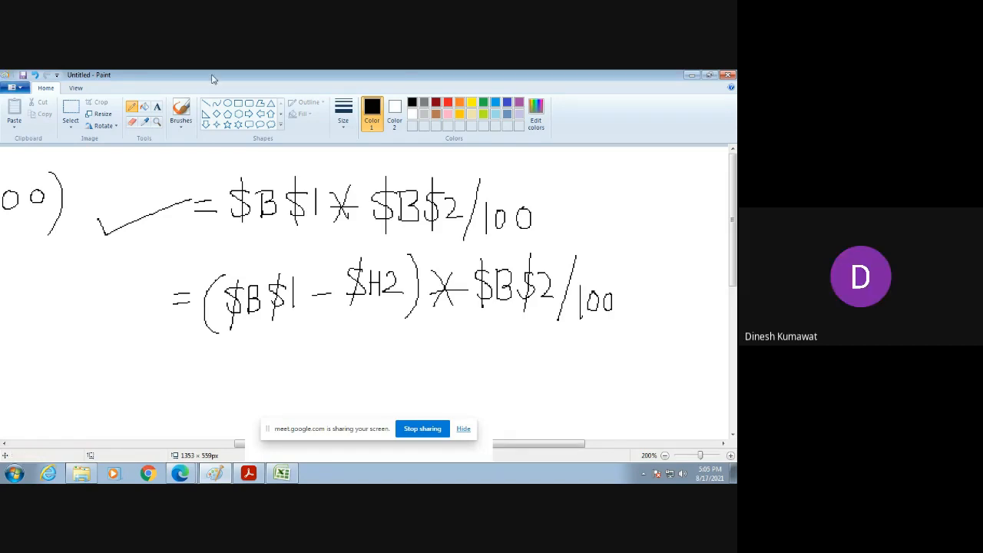
{"action": "mouse_move", "coordinate": [185, 166]}
{"action": "left_mouse_down"}
{"action": "mouse_move", "coordinate": [206, 154]}
{"action": "mouse_move", "coordinate": [307, 156]}
{"action": "mouse_move", "coordinate": [535, 171]}
{"action": "mouse_move", "coordinate": [567, 208]}
{"action": "mouse_move", "coordinate": [449, 250]}
{"action": "mouse_move", "coordinate": [288, 253]}
{"action": "mouse_move", "coordinate": [187, 184]}
{"action": "mouse_move", "coordinate": [178, 165]}
{"action": "left_mouse_up"}
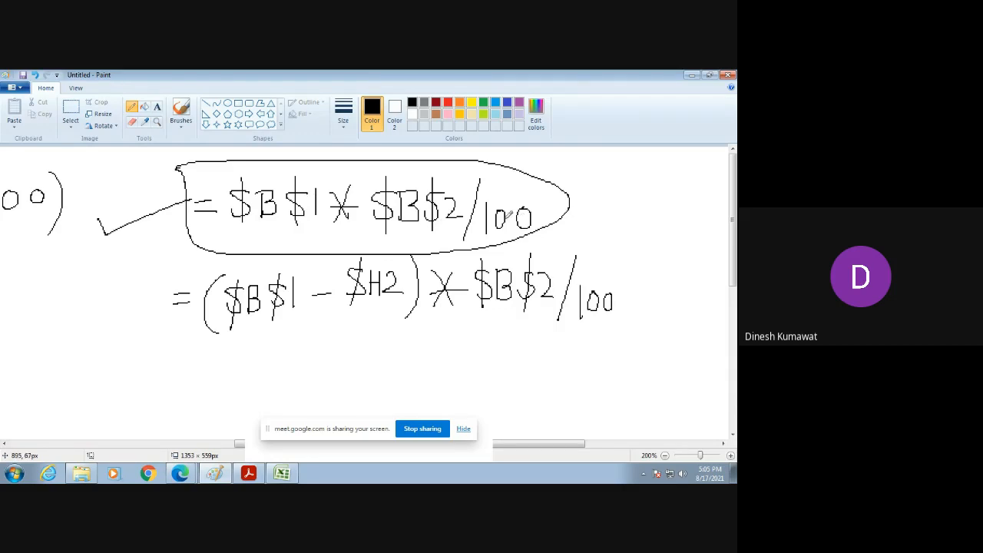
Return to the workbook and examine the depreciation formula in E2 against the rate in B2
{"action": "left_click", "coordinate": [691, 76]}
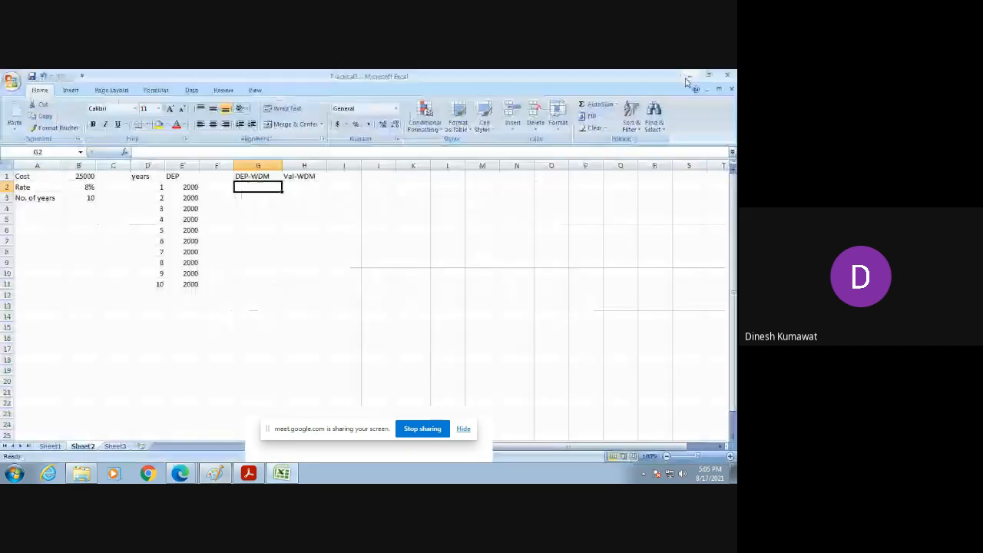
{"action": "left_click", "coordinate": [189, 186]}
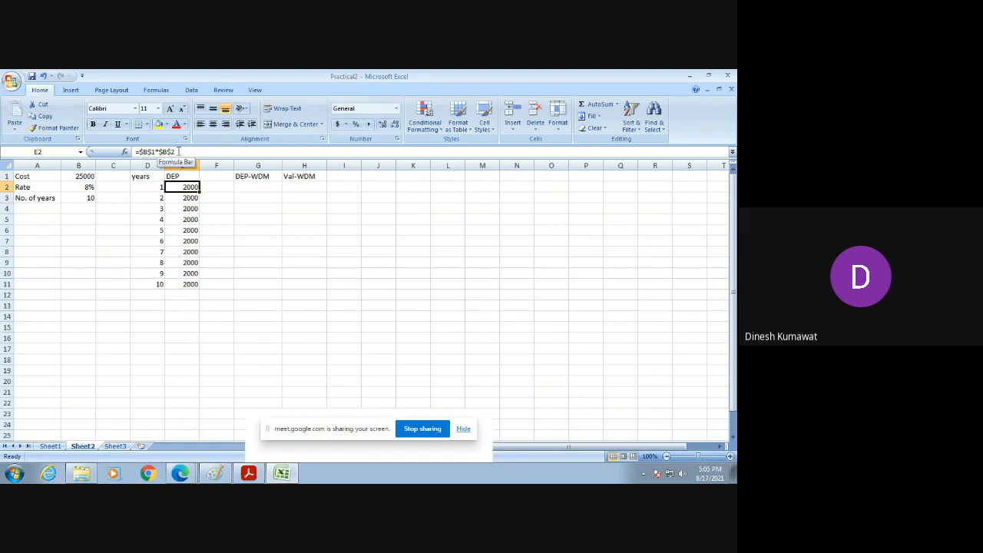
{"action": "left_click", "coordinate": [87, 187]}
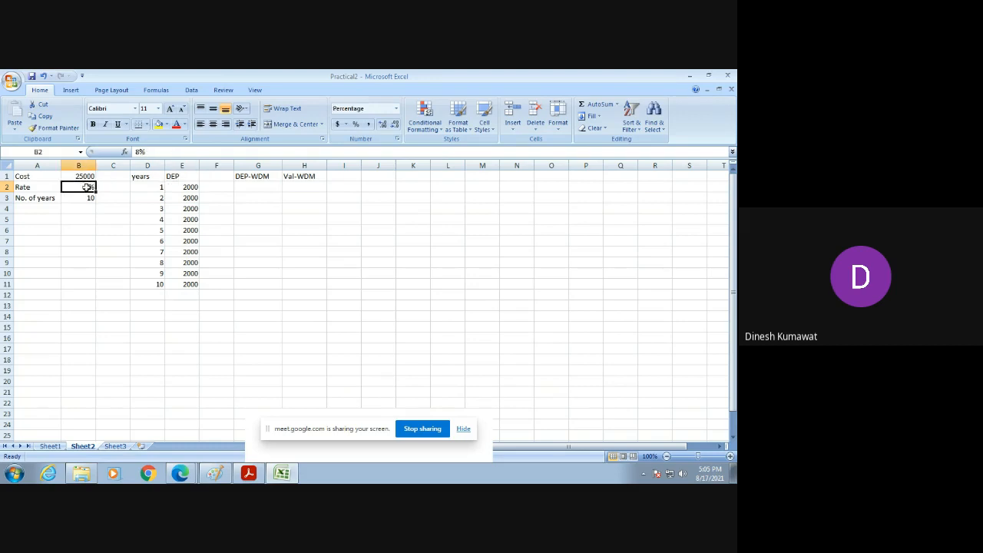
{"action": "left_click", "coordinate": [190, 187]}
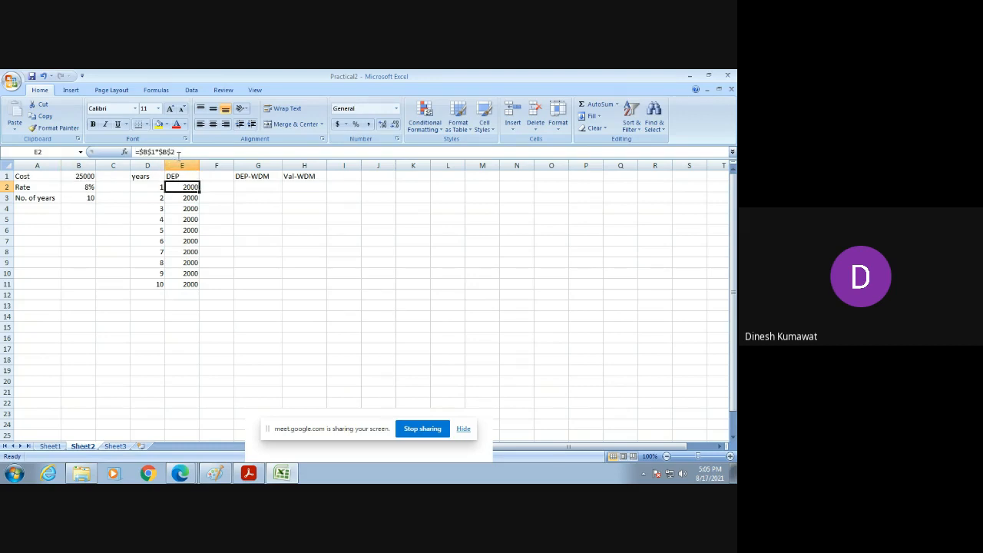
{"action": "left_click", "coordinate": [251, 185]}
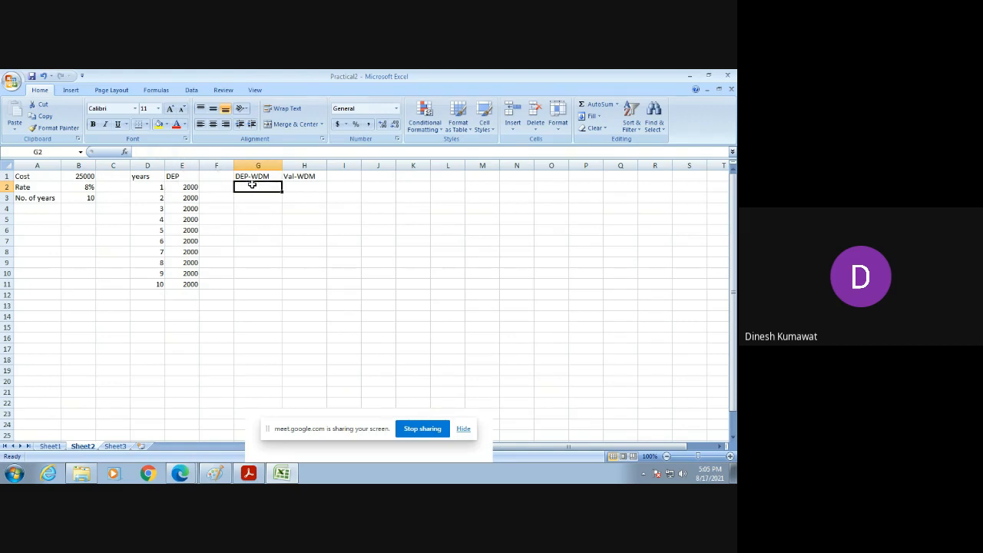
{"action": "left_click_drag", "start_coordinate": [281, 191], "coordinate": [281, 289]}
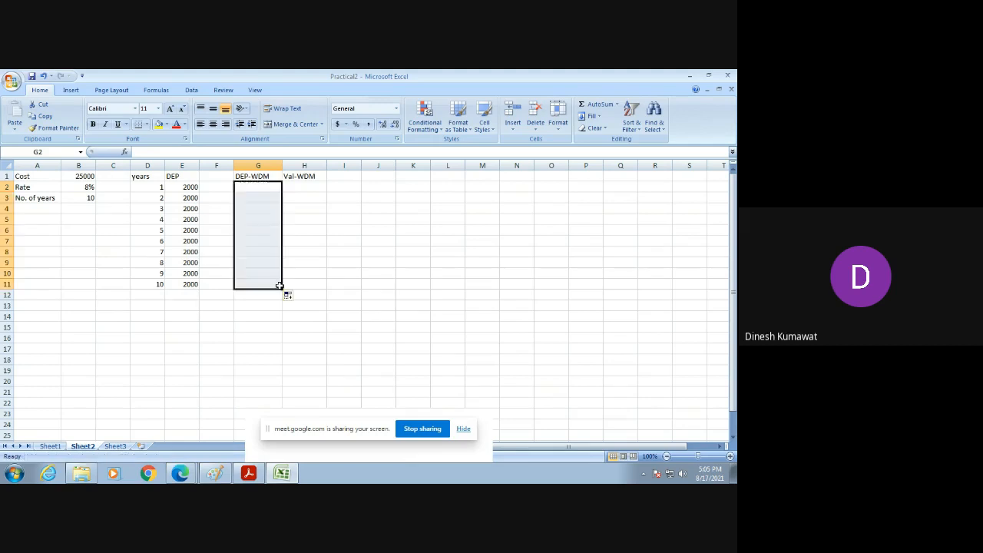
{"action": "left_click", "coordinate": [220, 224]}
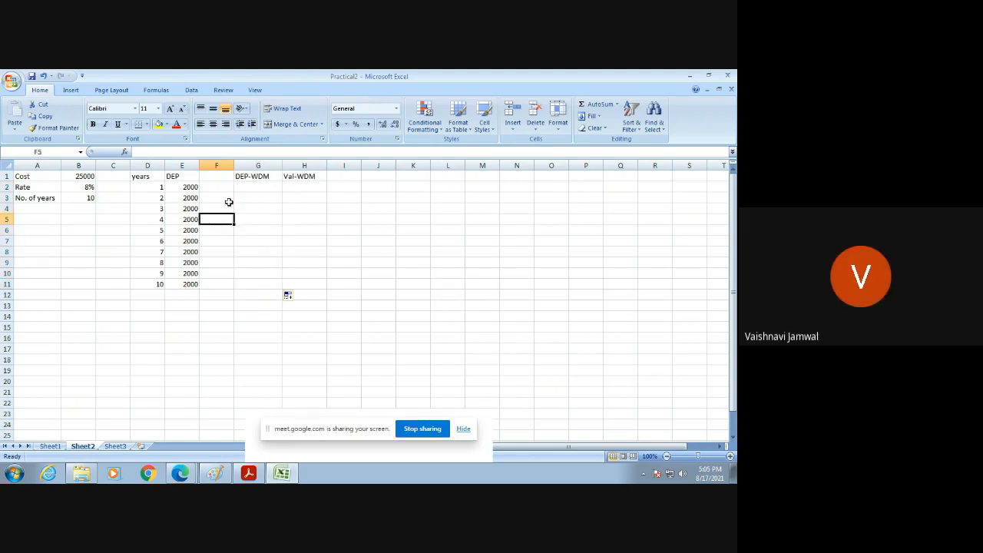
{"action": "left_click", "coordinate": [292, 188]}
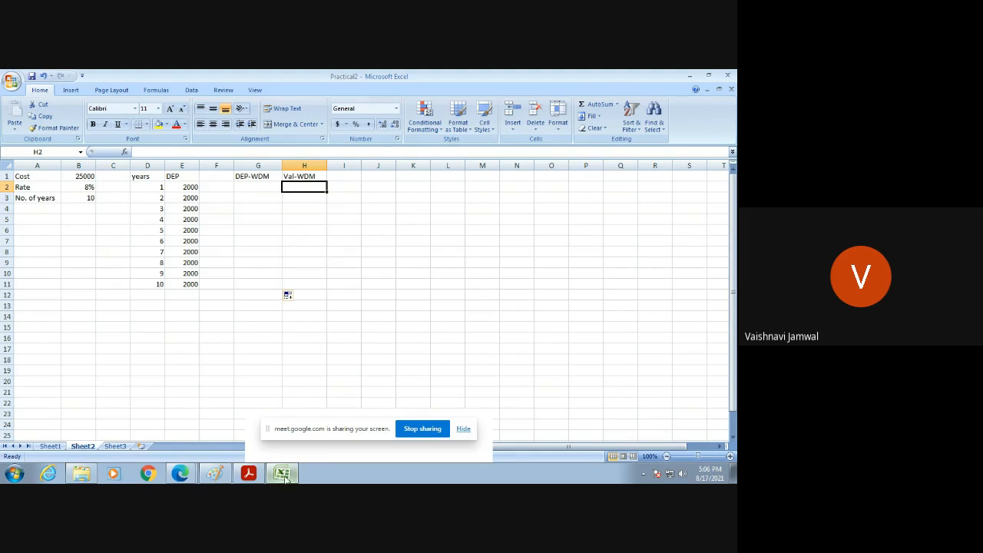
Switch to Paint and handwrite D = P(1-R%)^n on a blank canvas area, with a check mark in front
{"action": "mouse_move", "coordinate": [285, 476]}
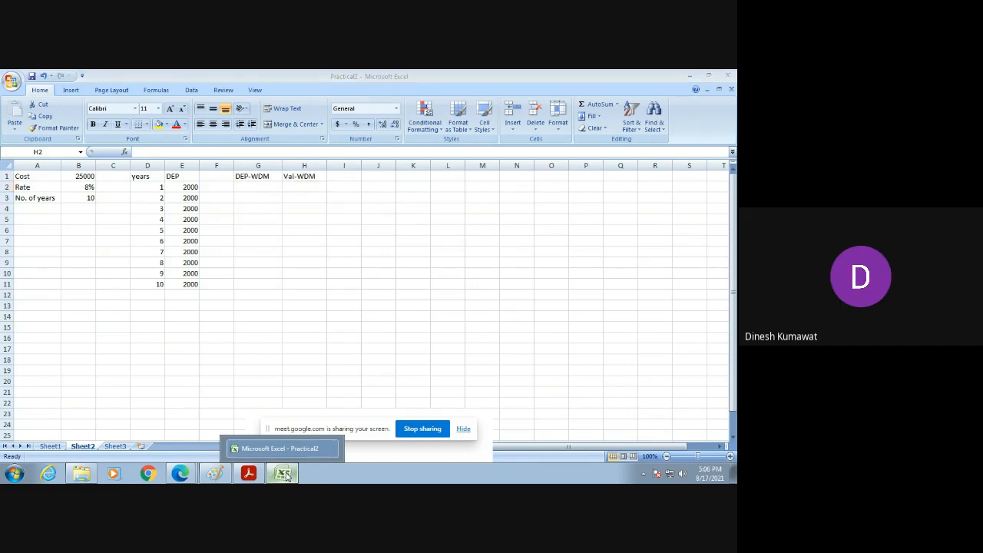
{"action": "left_click", "coordinate": [283, 474]}
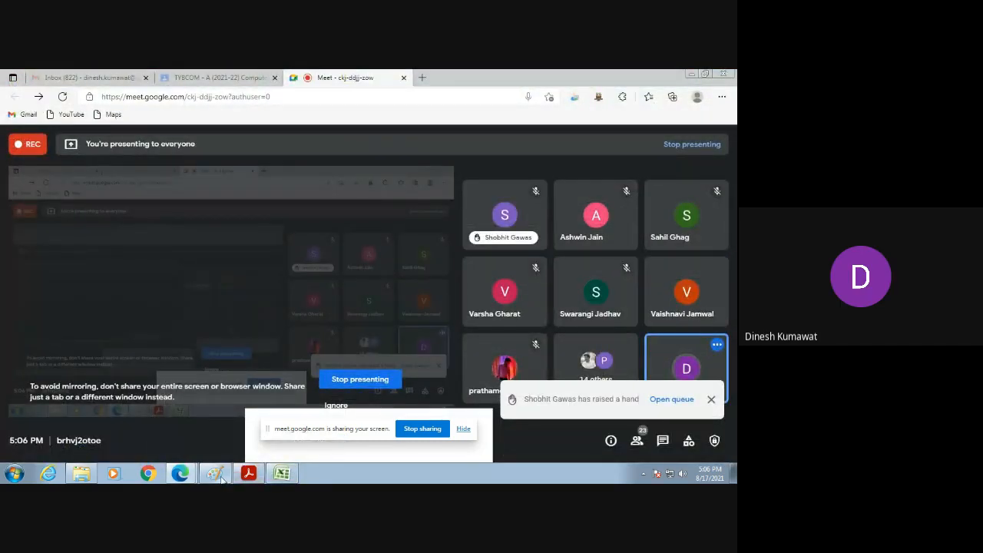
{"action": "left_click", "coordinate": [217, 474]}
{"action": "scroll", "coordinate": [358, 280], "scroll_direction": "down", "scroll_amount": 5}
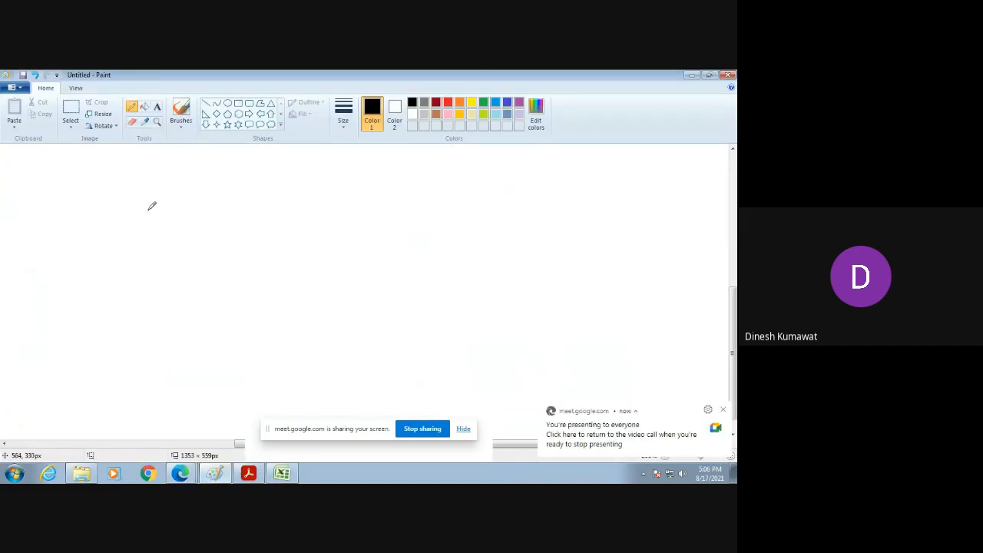
{"action": "mouse_move", "coordinate": [151, 206]}
{"action": "left_mouse_down"}
{"action": "mouse_move", "coordinate": [146, 222]}
{"action": "mouse_move", "coordinate": [172, 212]}
{"action": "mouse_move", "coordinate": [139, 261]}
{"action": "left_mouse_up"}
{"action": "left_click_drag", "start_coordinate": [189, 228], "coordinate": [226, 225]}
{"action": "mouse_move", "coordinate": [192, 237]}
{"action": "left_mouse_down"}
{"action": "mouse_move", "coordinate": [237, 235]}
{"action": "mouse_move", "coordinate": [244, 255]}
{"action": "left_mouse_up"}
{"action": "mouse_move", "coordinate": [245, 208]}
{"action": "left_mouse_down"}
{"action": "mouse_move", "coordinate": [269, 215]}
{"action": "mouse_move", "coordinate": [247, 233]}
{"action": "left_mouse_up"}
{"action": "left_click_drag", "start_coordinate": [290, 194], "coordinate": [272, 266]}
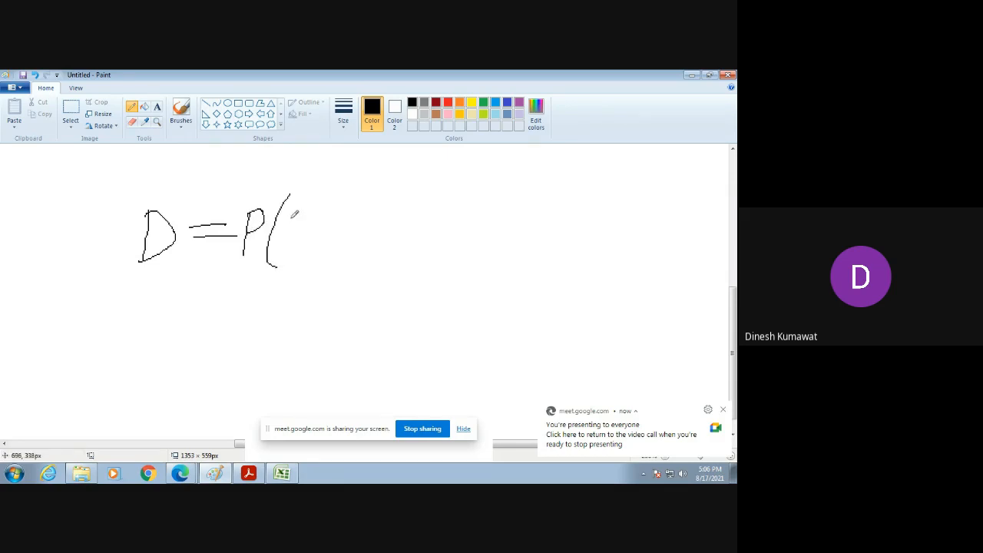
{"action": "mouse_move", "coordinate": [292, 220]}
{"action": "left_mouse_down"}
{"action": "mouse_move", "coordinate": [291, 242]}
{"action": "mouse_move", "coordinate": [315, 225]}
{"action": "mouse_move", "coordinate": [329, 246]}
{"action": "left_mouse_up"}
{"action": "mouse_move", "coordinate": [331, 209]}
{"action": "left_mouse_down"}
{"action": "mouse_move", "coordinate": [348, 212]}
{"action": "mouse_move", "coordinate": [337, 227]}
{"action": "mouse_move", "coordinate": [352, 246]}
{"action": "left_mouse_up"}
{"action": "left_click_drag", "start_coordinate": [371, 208], "coordinate": [358, 248]}
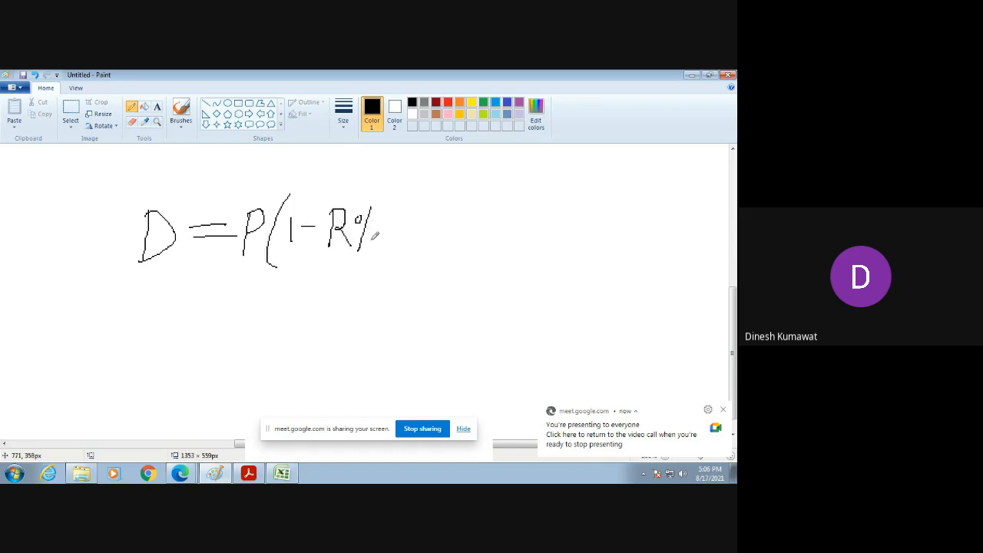
{"action": "left_click_drag", "start_coordinate": [373, 238], "coordinate": [371, 240]}
{"action": "mouse_move", "coordinate": [386, 198]}
{"action": "left_mouse_down"}
{"action": "mouse_move", "coordinate": [388, 250]}
{"action": "mouse_move", "coordinate": [397, 195]}
{"action": "mouse_move", "coordinate": [406, 184]}
{"action": "mouse_move", "coordinate": [411, 192]}
{"action": "left_mouse_up"}
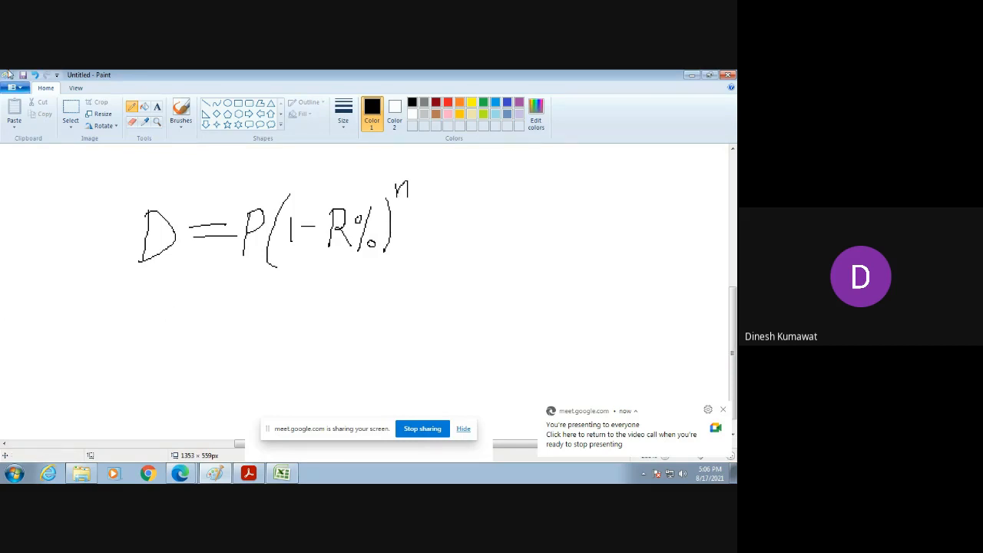
{"action": "mouse_move", "coordinate": [45, 229]}
{"action": "left_mouse_down"}
{"action": "mouse_move", "coordinate": [49, 248]}
{"action": "mouse_move", "coordinate": [131, 202]}
{"action": "left_mouse_up"}
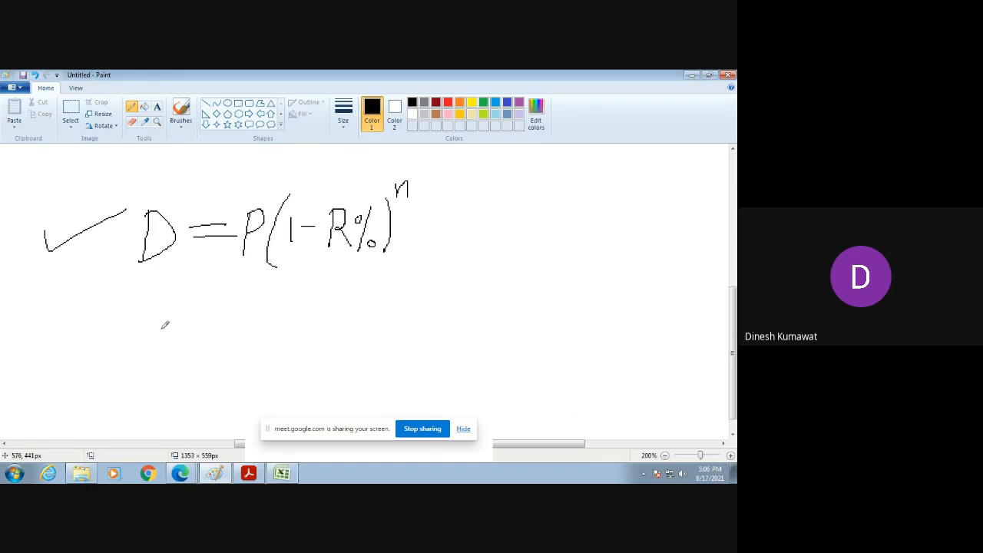
Handwrite Cost = C below the formula and the heading H with C-D underneath to its right
{"action": "mouse_move", "coordinate": [89, 317]}
{"action": "left_mouse_down"}
{"action": "mouse_move", "coordinate": [66, 343]}
{"action": "mouse_move", "coordinate": [89, 348]}
{"action": "mouse_move", "coordinate": [95, 336]}
{"action": "mouse_move", "coordinate": [106, 348]}
{"action": "left_mouse_up"}
{"action": "mouse_move", "coordinate": [126, 309]}
{"action": "left_mouse_down"}
{"action": "mouse_move", "coordinate": [132, 331]}
{"action": "mouse_move", "coordinate": [128, 320]}
{"action": "mouse_move", "coordinate": [160, 330]}
{"action": "mouse_move", "coordinate": [209, 310]}
{"action": "mouse_move", "coordinate": [215, 340]}
{"action": "left_mouse_up"}
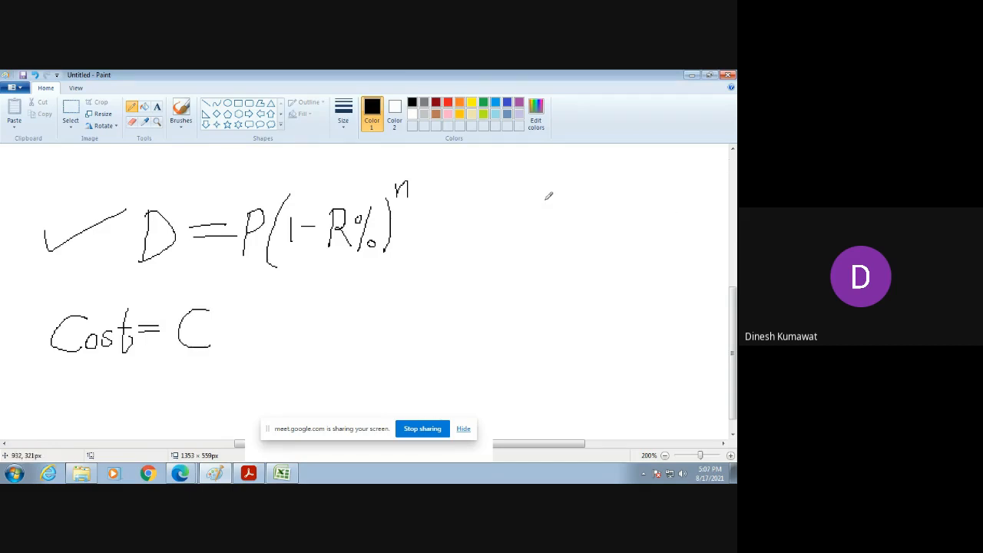
{"action": "mouse_move", "coordinate": [582, 158]}
{"action": "left_mouse_down"}
{"action": "mouse_move", "coordinate": [583, 179]}
{"action": "mouse_move", "coordinate": [604, 169]}
{"action": "left_mouse_up"}
{"action": "mouse_move", "coordinate": [604, 157]}
{"action": "left_mouse_down"}
{"action": "mouse_move", "coordinate": [604, 184]}
{"action": "mouse_move", "coordinate": [553, 244]}
{"action": "mouse_move", "coordinate": [573, 250]}
{"action": "mouse_move", "coordinate": [600, 230]}
{"action": "mouse_move", "coordinate": [617, 245]}
{"action": "left_mouse_up"}
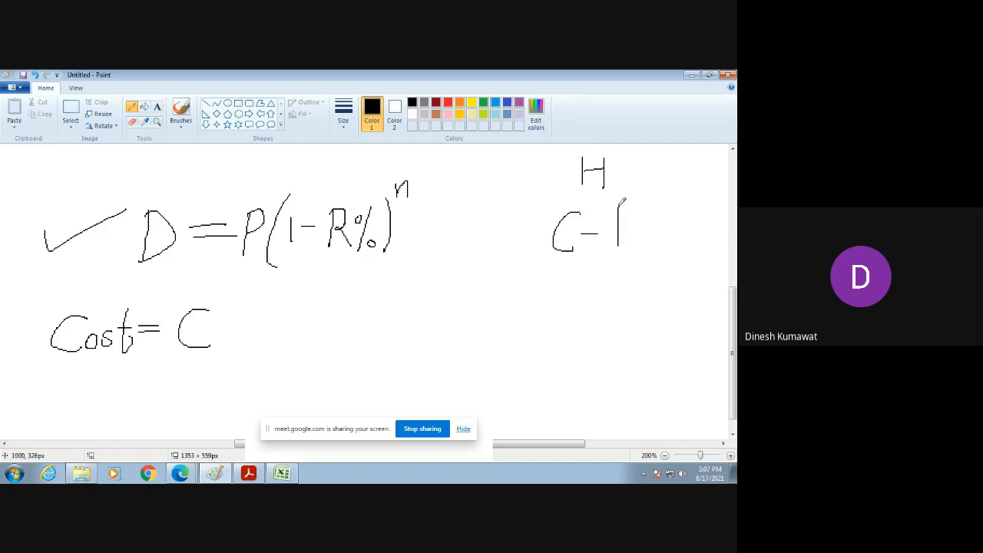
{"action": "mouse_move", "coordinate": [621, 201]}
{"action": "left_mouse_down"}
{"action": "mouse_move", "coordinate": [645, 221]}
{"action": "mouse_move", "coordinate": [624, 237]}
{"action": "left_mouse_up"}
{"action": "scroll", "coordinate": [310, 267], "scroll_direction": "down", "scroll_amount": 1}
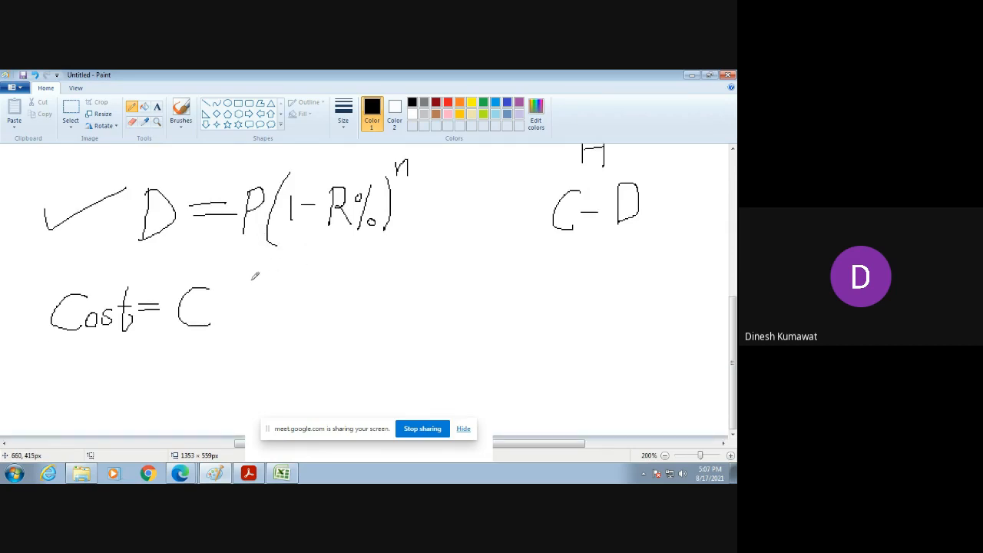
Draw an equals sign below the formula and an arrow above P, and erase the Cost = C note
{"action": "left_click_drag", "start_coordinate": [252, 279], "coordinate": [269, 289]}
{"action": "mouse_move", "coordinate": [250, 163]}
{"action": "left_mouse_down"}
{"action": "mouse_move", "coordinate": [250, 184]}
{"action": "mouse_move", "coordinate": [259, 166]}
{"action": "left_mouse_up"}
{"action": "left_click", "coordinate": [134, 125]}
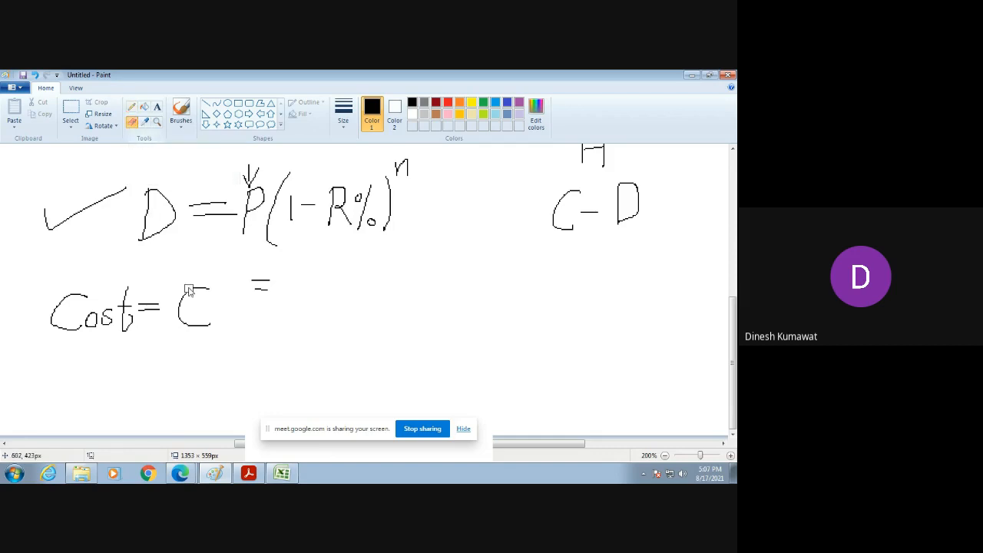
{"action": "mouse_move", "coordinate": [207, 289]}
{"action": "left_mouse_down"}
{"action": "mouse_move", "coordinate": [182, 308]}
{"action": "mouse_move", "coordinate": [204, 325]}
{"action": "mouse_move", "coordinate": [140, 293]}
{"action": "mouse_move", "coordinate": [125, 320]}
{"action": "mouse_move", "coordinate": [105, 330]}
{"action": "mouse_move", "coordinate": [125, 325]}
{"action": "mouse_move", "coordinate": [76, 301]}
{"action": "mouse_move", "coordinate": [75, 282]}
{"action": "mouse_move", "coordinate": [62, 341]}
{"action": "left_mouse_up"}
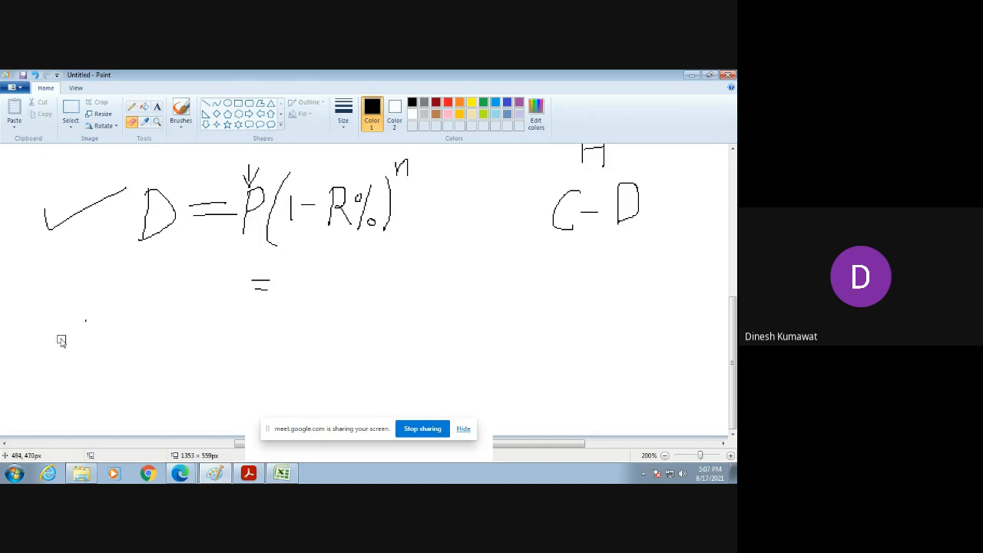
Switch to a red pencil and handwrite Cost above the arrow over P
{"action": "left_click", "coordinate": [131, 107]}
{"action": "left_click", "coordinate": [448, 102]}
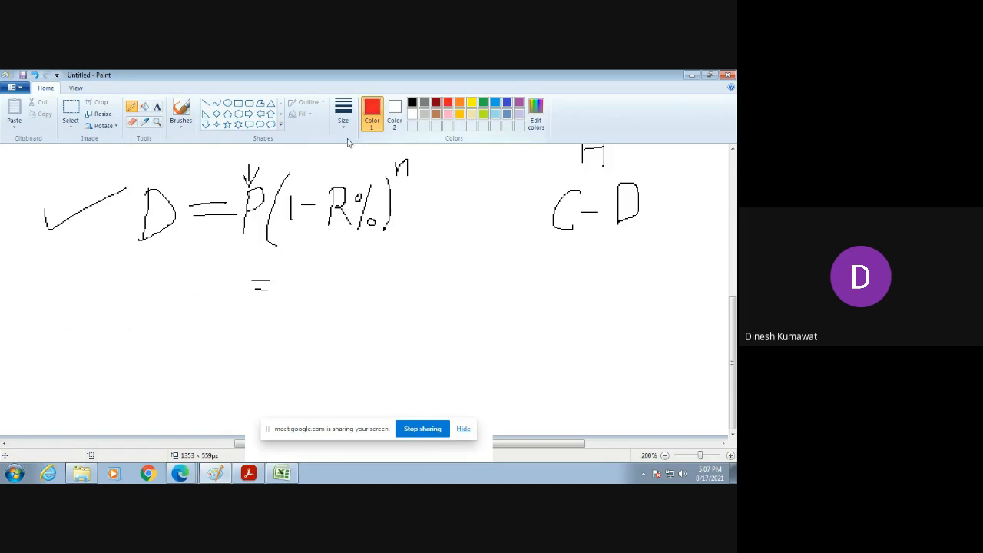
{"action": "mouse_move", "coordinate": [233, 156]}
{"action": "left_mouse_down"}
{"action": "mouse_move", "coordinate": [224, 164]}
{"action": "mouse_move", "coordinate": [232, 172]}
{"action": "mouse_move", "coordinate": [251, 158]}
{"action": "mouse_move", "coordinate": [274, 166]}
{"action": "mouse_move", "coordinate": [281, 155]}
{"action": "left_mouse_up"}
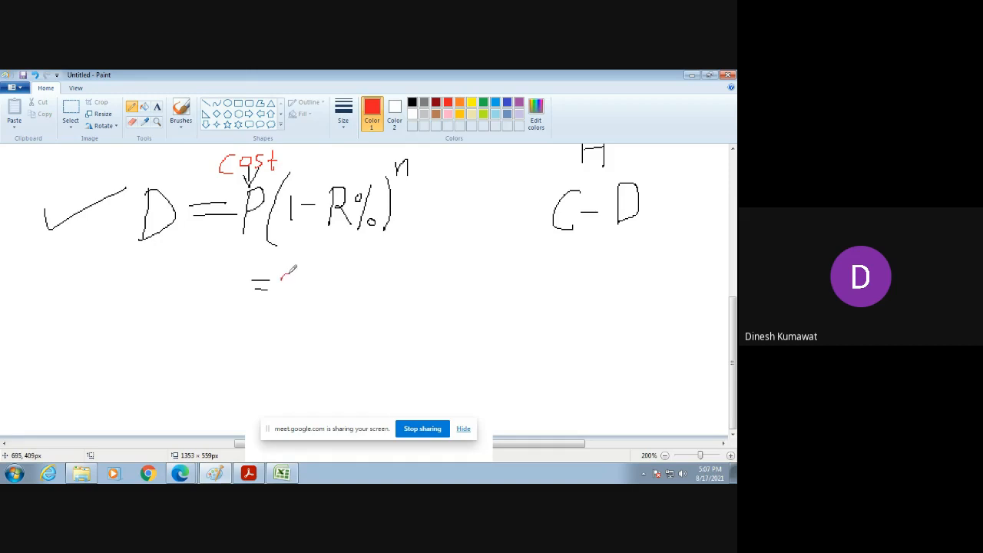
Handwrite the substitution 25000(1-8/100)^1 in red after the equals sign, and start the line below with = 25000(
{"action": "mouse_move", "coordinate": [291, 269]}
{"action": "left_mouse_down"}
{"action": "mouse_move", "coordinate": [299, 305]}
{"action": "mouse_move", "coordinate": [317, 299]}
{"action": "mouse_move", "coordinate": [313, 275]}
{"action": "mouse_move", "coordinate": [321, 295]}
{"action": "mouse_move", "coordinate": [311, 310]}
{"action": "left_mouse_up"}
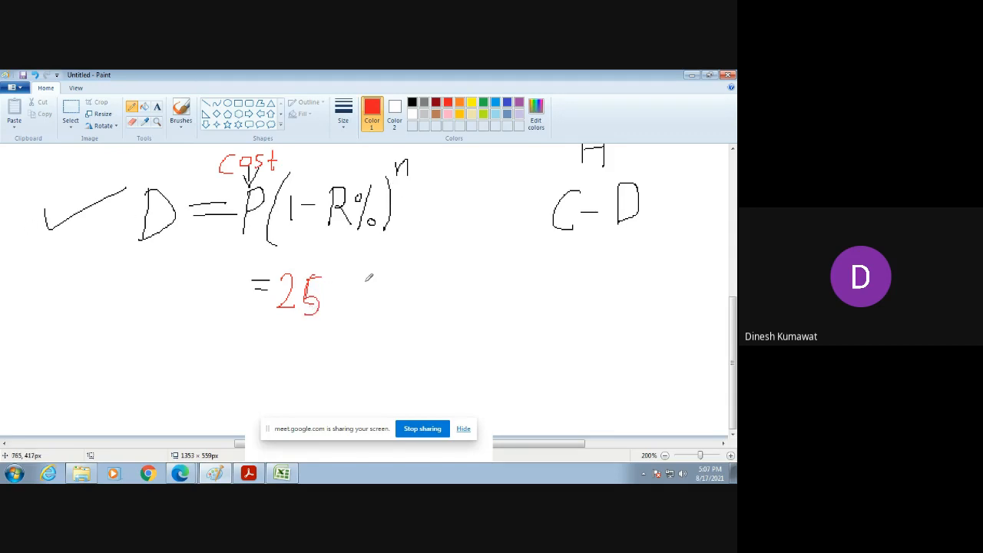
{"action": "mouse_move", "coordinate": [338, 275]}
{"action": "left_mouse_down"}
{"action": "mouse_move", "coordinate": [344, 285]}
{"action": "mouse_move", "coordinate": [338, 275]}
{"action": "left_mouse_up"}
{"action": "mouse_move", "coordinate": [356, 275]}
{"action": "left_mouse_down"}
{"action": "mouse_move", "coordinate": [354, 282]}
{"action": "mouse_move", "coordinate": [376, 277]}
{"action": "left_mouse_up"}
{"action": "left_click_drag", "start_coordinate": [424, 247], "coordinate": [422, 321]}
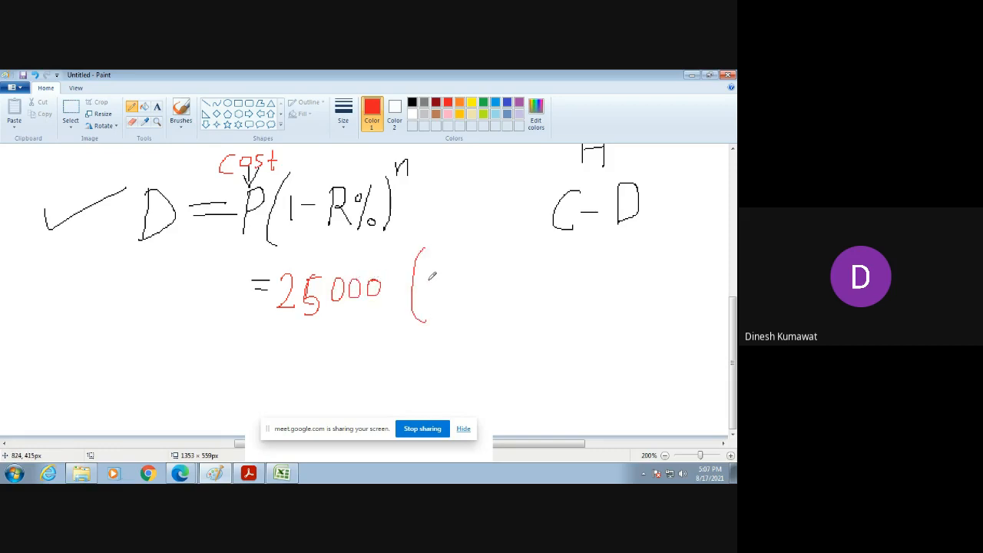
{"action": "mouse_move", "coordinate": [428, 276]}
{"action": "left_mouse_down"}
{"action": "mouse_move", "coordinate": [427, 301]}
{"action": "mouse_move", "coordinate": [452, 289]}
{"action": "left_mouse_up"}
{"action": "mouse_move", "coordinate": [487, 261]}
{"action": "left_mouse_down"}
{"action": "mouse_move", "coordinate": [480, 270]}
{"action": "mouse_move", "coordinate": [486, 261]}
{"action": "mouse_move", "coordinate": [500, 285]}
{"action": "mouse_move", "coordinate": [472, 307]}
{"action": "mouse_move", "coordinate": [495, 294]}
{"action": "left_mouse_up"}
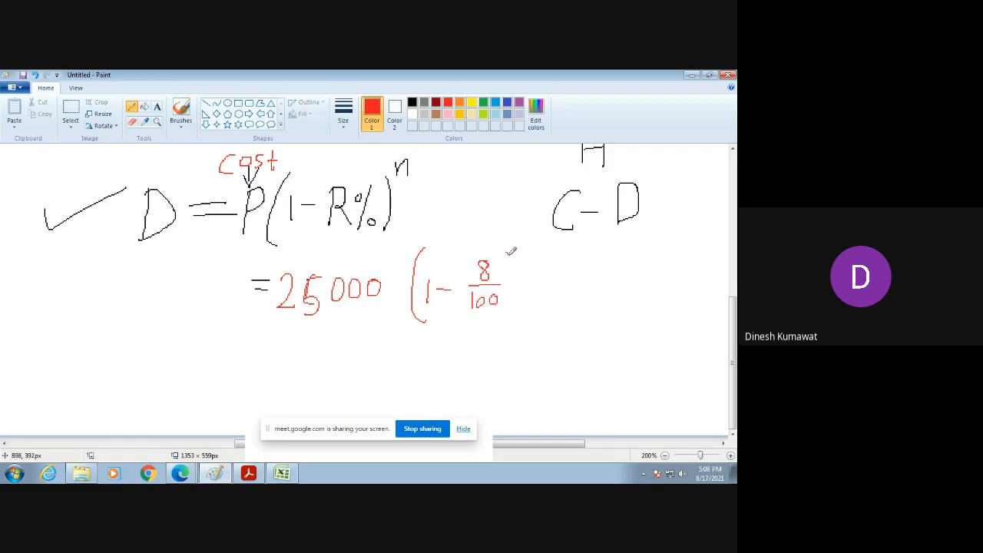
{"action": "left_click_drag", "start_coordinate": [506, 249], "coordinate": [509, 322]}
{"action": "mouse_move", "coordinate": [253, 357]}
{"action": "left_mouse_down"}
{"action": "mouse_move", "coordinate": [276, 356]}
{"action": "mouse_move", "coordinate": [280, 369]}
{"action": "mouse_move", "coordinate": [332, 366]}
{"action": "mouse_move", "coordinate": [347, 340]}
{"action": "mouse_move", "coordinate": [332, 364]}
{"action": "mouse_move", "coordinate": [374, 339]}
{"action": "mouse_move", "coordinate": [381, 353]}
{"action": "mouse_move", "coordinate": [393, 342]}
{"action": "mouse_move", "coordinate": [405, 356]}
{"action": "mouse_move", "coordinate": [415, 345]}
{"action": "mouse_move", "coordinate": [452, 379]}
{"action": "left_mouse_up"}
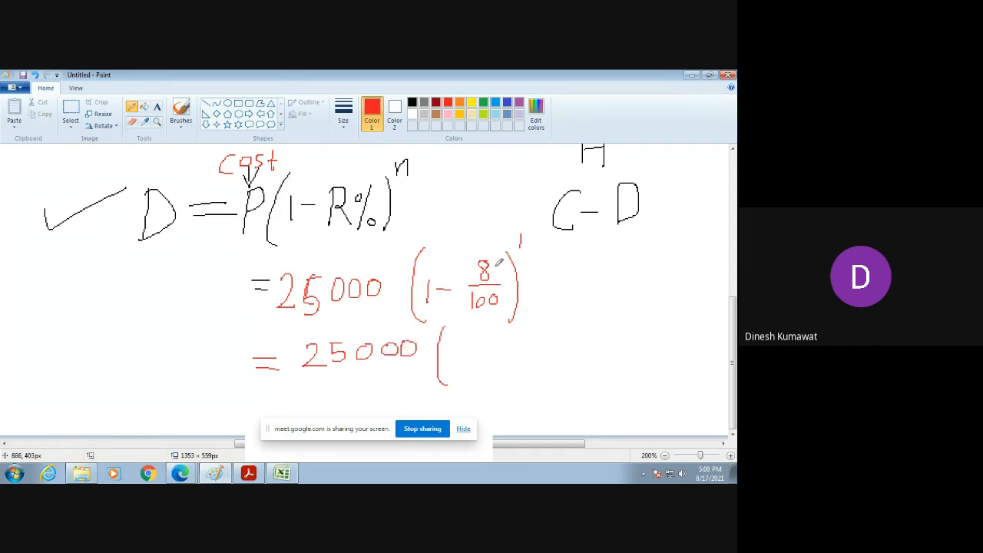
Strike out 8/100, write the reductions 4/50 and 2/25 beside it, and complete the lower bracket as 23/25
{"action": "left_click_drag", "start_coordinate": [494, 253], "coordinate": [476, 283]}
{"action": "left_click_drag", "start_coordinate": [487, 230], "coordinate": [493, 247]}
{"action": "mouse_move", "coordinate": [465, 303]}
{"action": "left_mouse_down"}
{"action": "mouse_move", "coordinate": [512, 300]}
{"action": "mouse_move", "coordinate": [491, 313]}
{"action": "left_mouse_up"}
{"action": "mouse_move", "coordinate": [499, 225]}
{"action": "left_mouse_down"}
{"action": "mouse_move", "coordinate": [477, 253]}
{"action": "mouse_move", "coordinate": [510, 249]}
{"action": "left_mouse_up"}
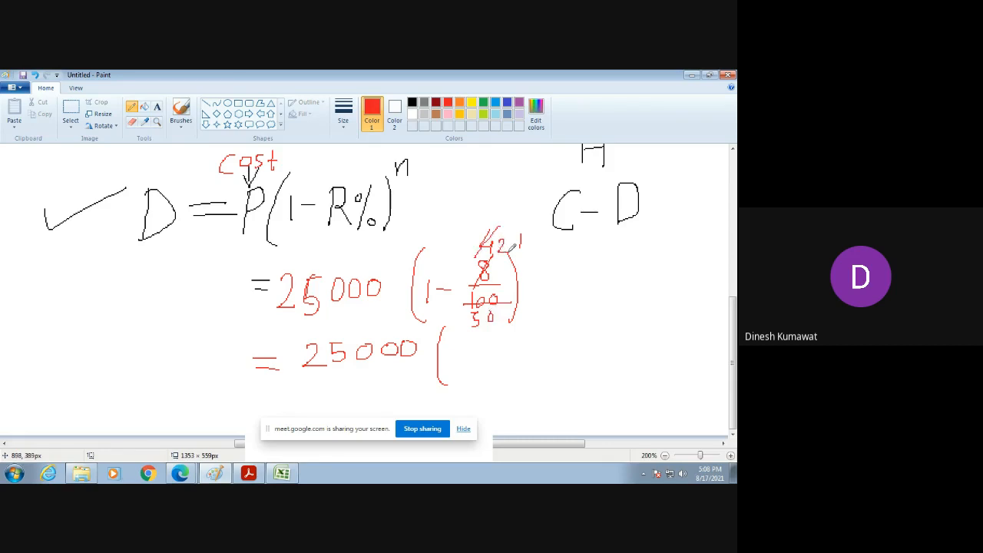
{"action": "mouse_move", "coordinate": [483, 307]}
{"action": "left_mouse_down"}
{"action": "mouse_move", "coordinate": [505, 315]}
{"action": "mouse_move", "coordinate": [515, 335]}
{"action": "mouse_move", "coordinate": [475, 355]}
{"action": "mouse_move", "coordinate": [491, 343]}
{"action": "mouse_move", "coordinate": [480, 357]}
{"action": "mouse_move", "coordinate": [502, 357]}
{"action": "mouse_move", "coordinate": [481, 378]}
{"action": "mouse_move", "coordinate": [497, 367]}
{"action": "left_mouse_up"}
{"action": "left_click_drag", "start_coordinate": [503, 328], "coordinate": [512, 386]}
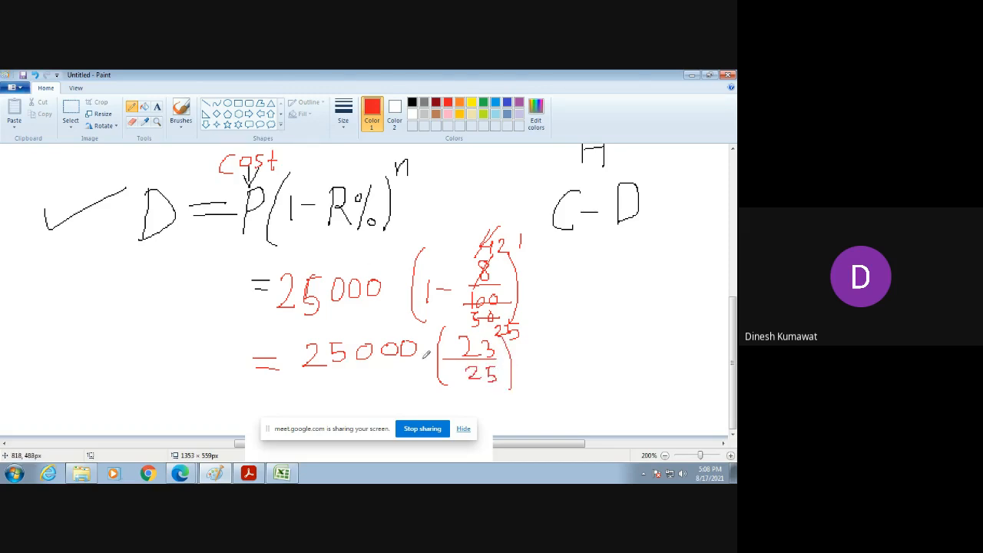
Cancel 25 against 25000, write 1000 above it, and write the result = 23000 on the line below
{"action": "left_click_drag", "start_coordinate": [492, 367], "coordinate": [447, 389]}
{"action": "left_click_drag", "start_coordinate": [302, 362], "coordinate": [422, 346]}
{"action": "mouse_move", "coordinate": [341, 326]}
{"action": "left_mouse_down"}
{"action": "mouse_move", "coordinate": [339, 338]}
{"action": "mouse_move", "coordinate": [373, 324]}
{"action": "mouse_move", "coordinate": [388, 329]}
{"action": "left_mouse_up"}
{"action": "mouse_move", "coordinate": [258, 390]}
{"action": "left_mouse_down"}
{"action": "mouse_move", "coordinate": [348, 386]}
{"action": "mouse_move", "coordinate": [335, 396]}
{"action": "left_mouse_up"}
{"action": "left_click_drag", "start_coordinate": [362, 381], "coordinate": [395, 377]}
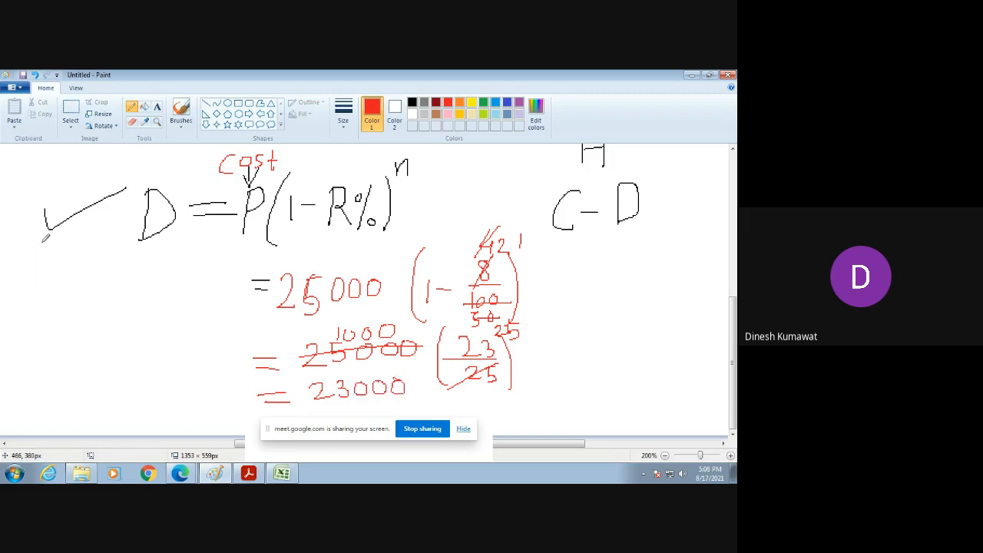
Draw a large red check mark beside the working, with 2000 written next to it and 25000 above it
{"action": "left_click_drag", "start_coordinate": [43, 241], "coordinate": [161, 224]}
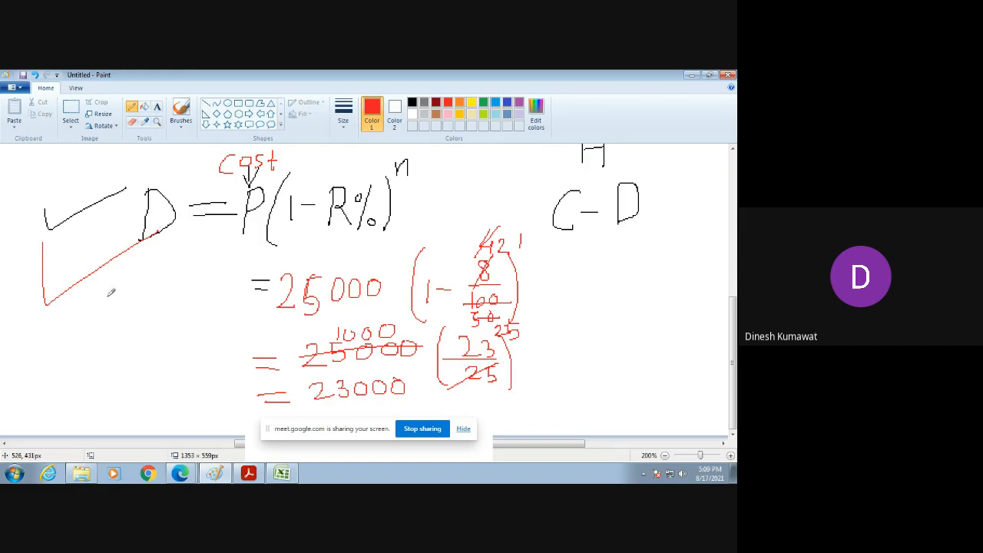
{"action": "mouse_move", "coordinate": [106, 284]}
{"action": "left_mouse_down"}
{"action": "mouse_move", "coordinate": [95, 307]}
{"action": "mouse_move", "coordinate": [152, 292]}
{"action": "left_mouse_up"}
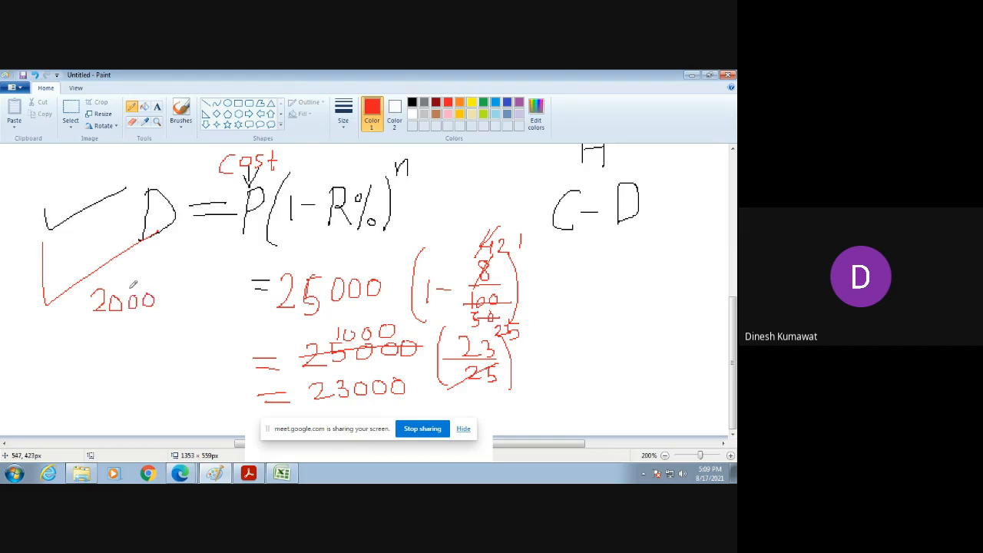
{"action": "mouse_move", "coordinate": [50, 190]}
{"action": "left_mouse_down"}
{"action": "mouse_move", "coordinate": [63, 187]}
{"action": "mouse_move", "coordinate": [64, 204]}
{"action": "mouse_move", "coordinate": [80, 183]}
{"action": "mouse_move", "coordinate": [86, 202]}
{"action": "mouse_move", "coordinate": [101, 183]}
{"action": "mouse_move", "coordinate": [120, 192]}
{"action": "mouse_move", "coordinate": [127, 185]}
{"action": "mouse_move", "coordinate": [135, 197]}
{"action": "mouse_move", "coordinate": [139, 177]}
{"action": "left_mouse_up"}
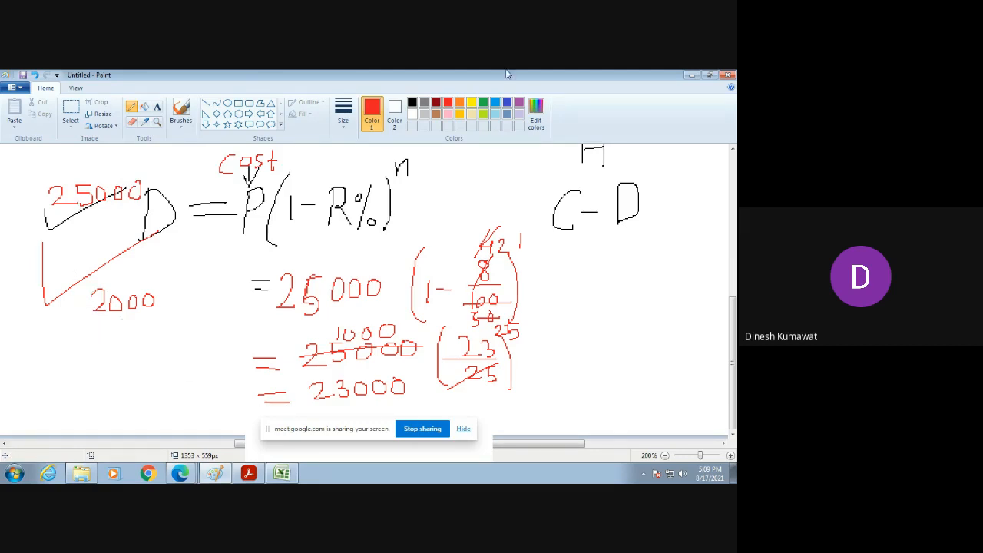
In green, circle the 23000 result, rewrite the exponent as 2, and outline the P(1-R%)^n formula
{"action": "left_click", "coordinate": [483, 103]}
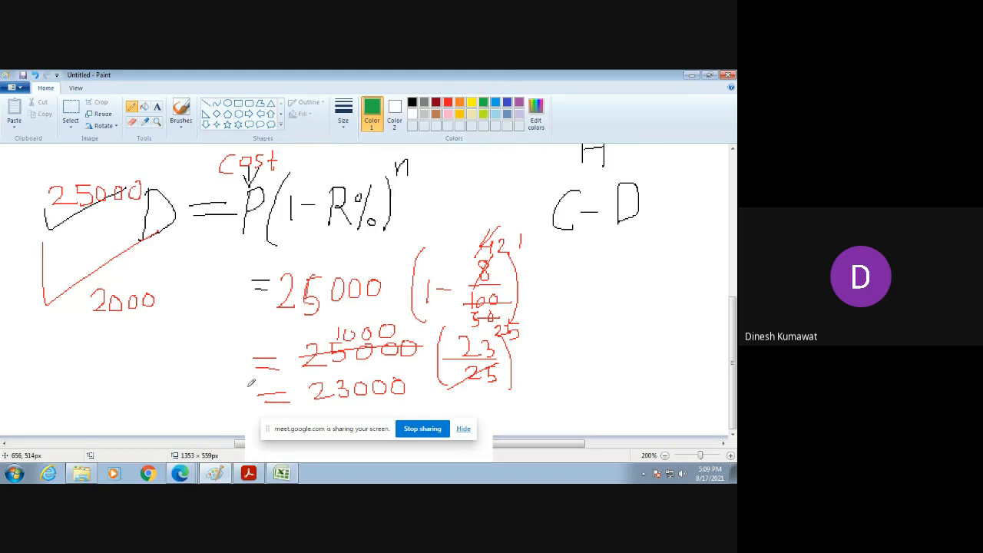
{"action": "mouse_move", "coordinate": [249, 384]}
{"action": "left_mouse_down"}
{"action": "mouse_move", "coordinate": [361, 370]}
{"action": "mouse_move", "coordinate": [410, 394]}
{"action": "mouse_move", "coordinate": [306, 415]}
{"action": "mouse_move", "coordinate": [237, 403]}
{"action": "mouse_move", "coordinate": [251, 377]}
{"action": "left_mouse_up"}
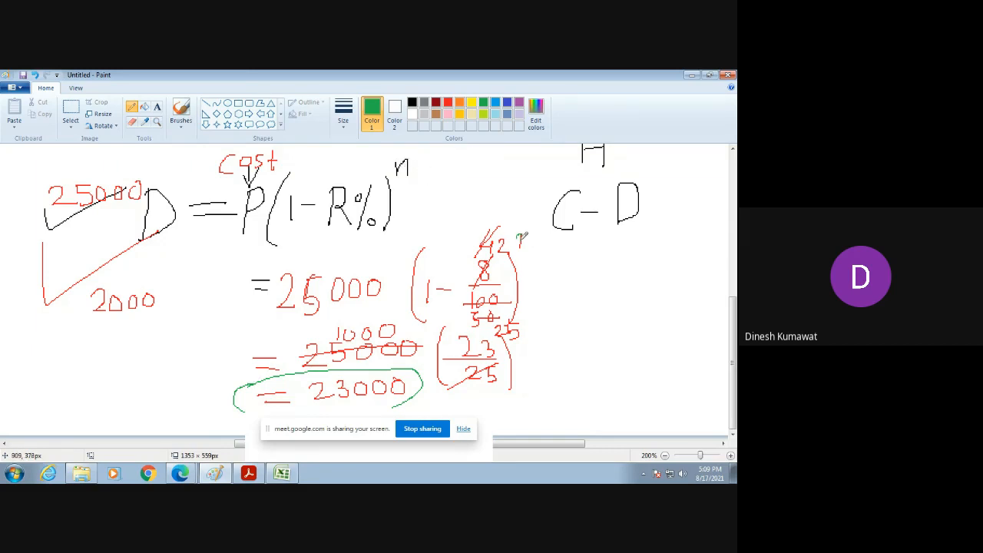
{"action": "left_click_drag", "start_coordinate": [517, 239], "coordinate": [537, 247]}
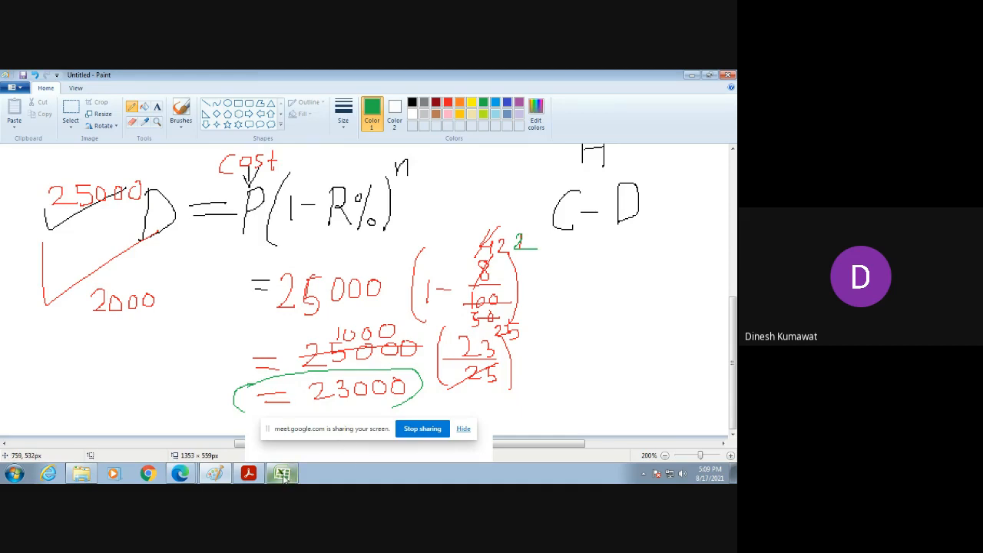
{"action": "mouse_move", "coordinate": [283, 476]}
{"action": "mouse_move", "coordinate": [232, 245]}
{"action": "left_mouse_down"}
{"action": "mouse_move", "coordinate": [330, 254]}
{"action": "mouse_move", "coordinate": [449, 172]}
{"action": "mouse_move", "coordinate": [399, 154]}
{"action": "mouse_move", "coordinate": [250, 176]}
{"action": "mouse_move", "coordinate": [233, 245]}
{"action": "left_mouse_up"}
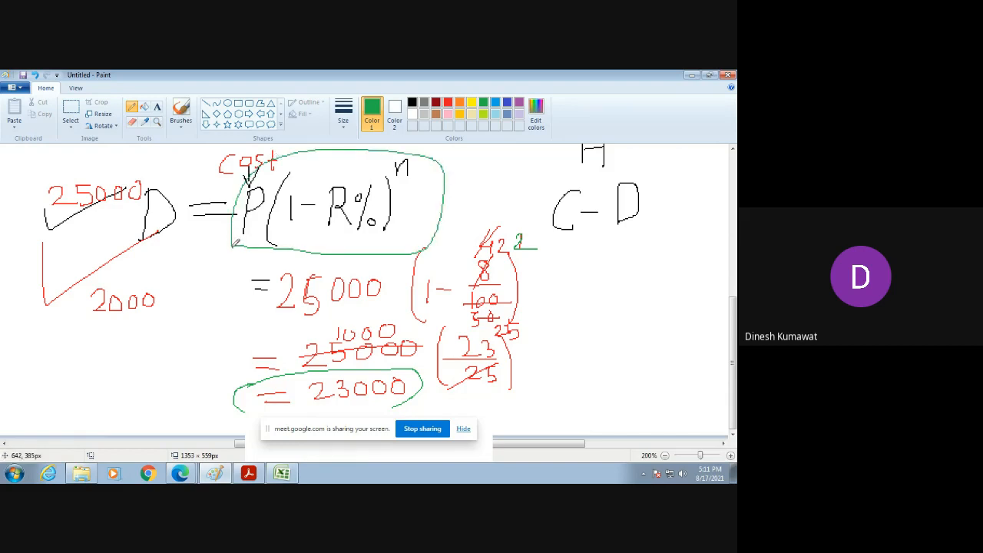
Switch to the Excel worksheet and enter the heading "Direct DEP" in cell K1
{"action": "left_click", "coordinate": [282, 473]}
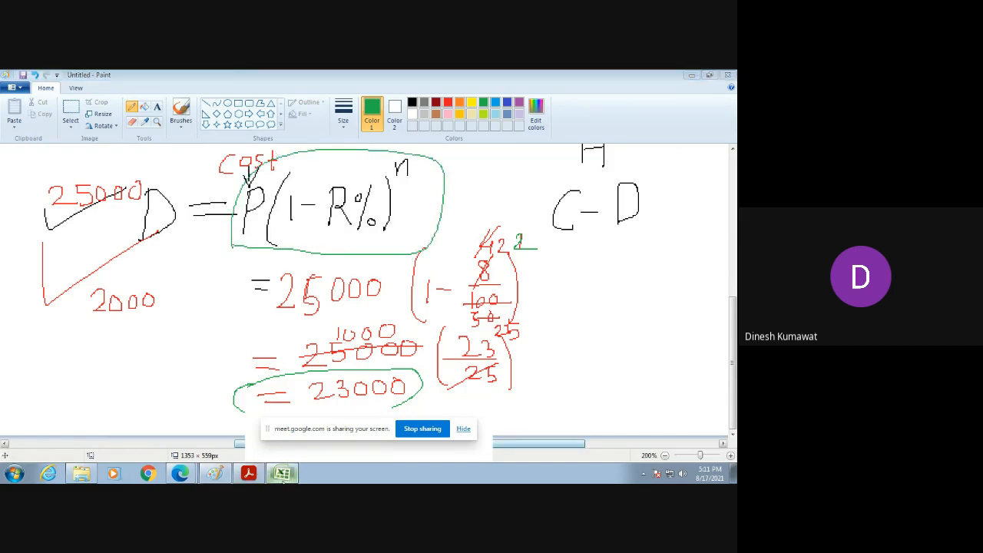
{"action": "left_click", "coordinate": [414, 177]}
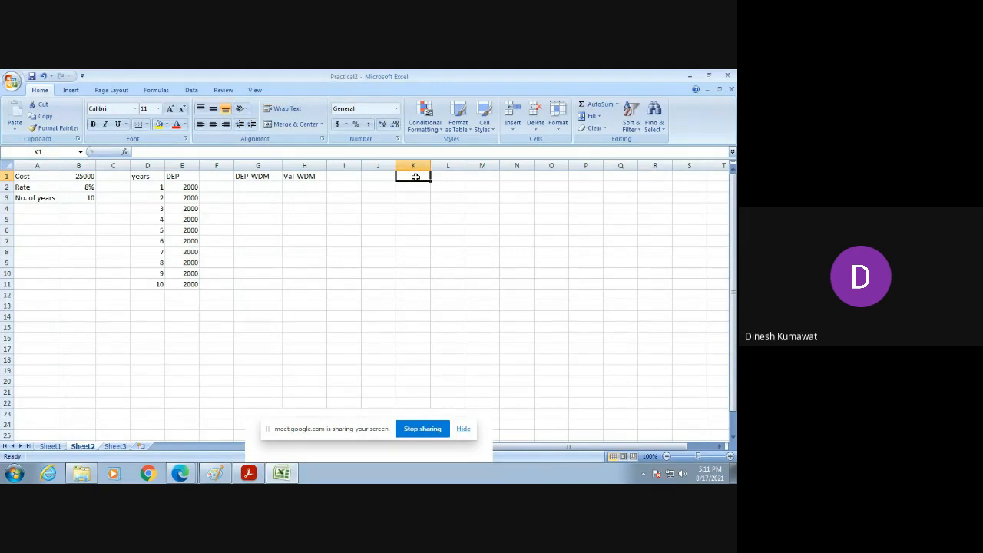
{"action": "type", "text": "D"}
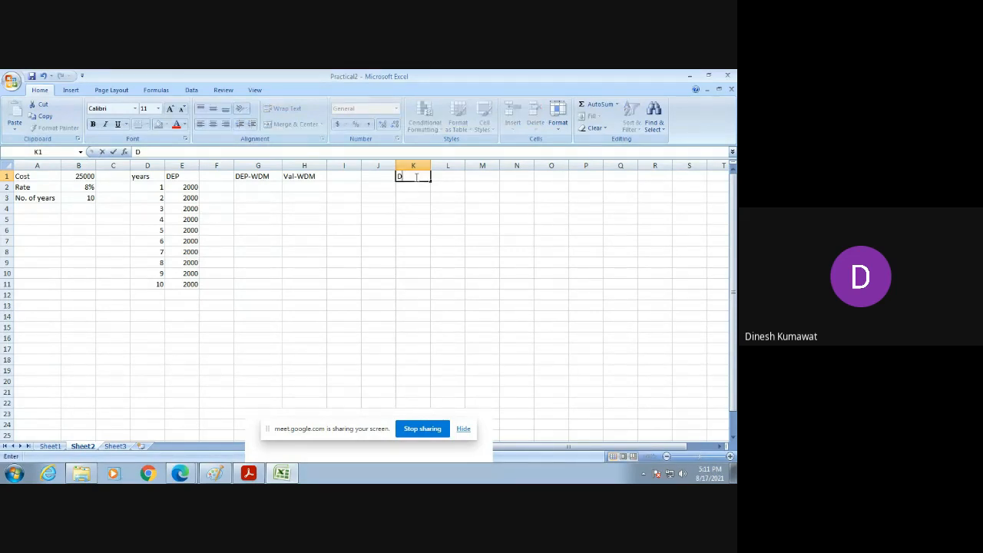
{"action": "type", "text": "irect DEP"}
Enter the formula =$B$1*(1-$B$2)^D2 in cell K2
{"action": "left_click", "coordinate": [420, 190]}
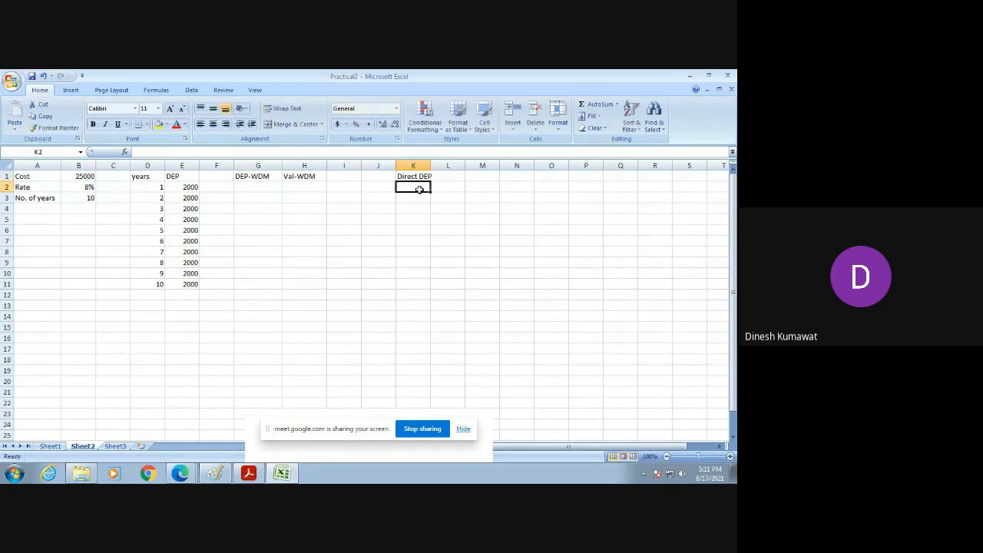
{"action": "type", "text": "="}
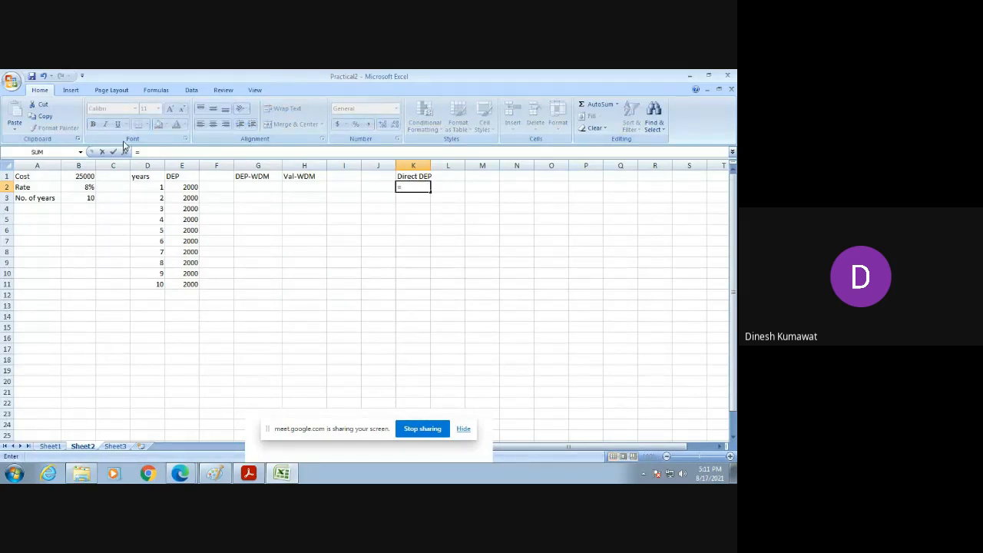
{"action": "left_click", "coordinate": [84, 176]}
{"action": "left_click", "coordinate": [406, 187]}
{"action": "type", "text": "$B$1*(1-$B$2)^"}
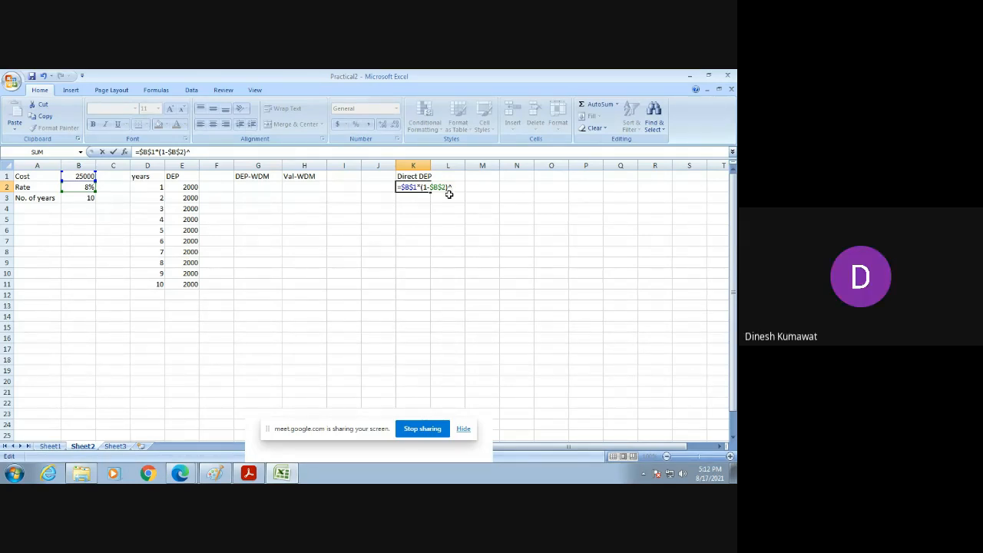
{"action": "left_click", "coordinate": [157, 188]}
{"action": "key", "text": "Return"}
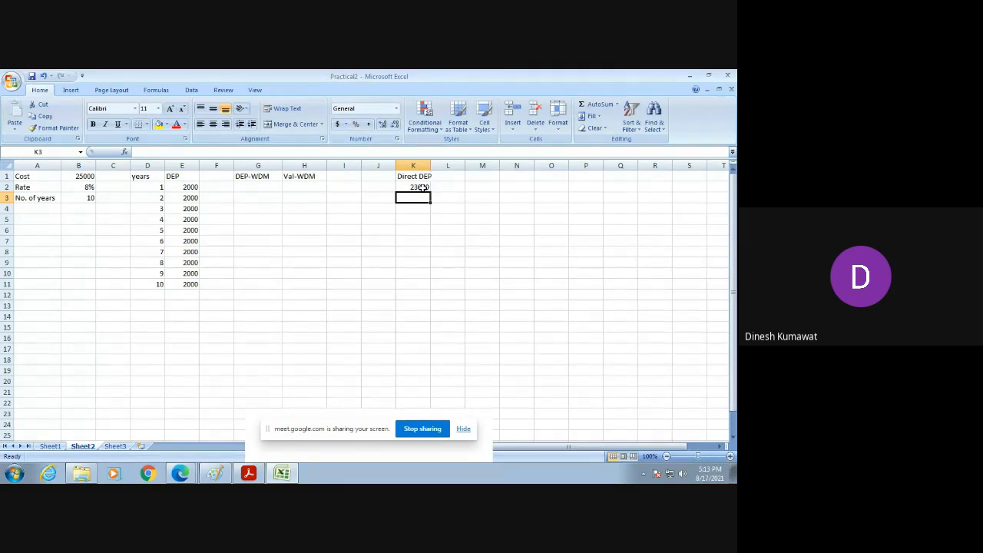
Fill the K2 depreciation formula down through K11
{"action": "left_click", "coordinate": [421, 188]}
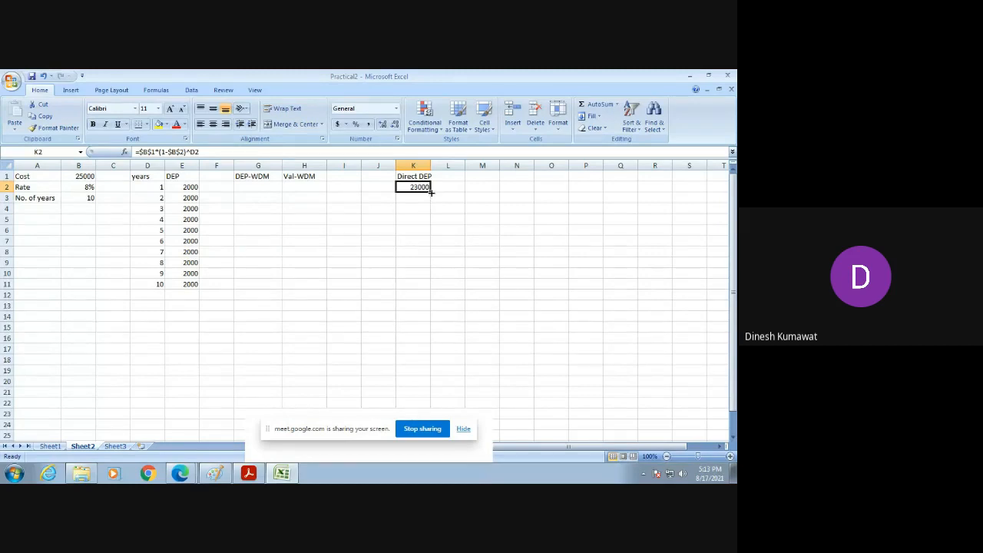
{"action": "left_click_drag", "start_coordinate": [431, 193], "coordinate": [427, 250]}
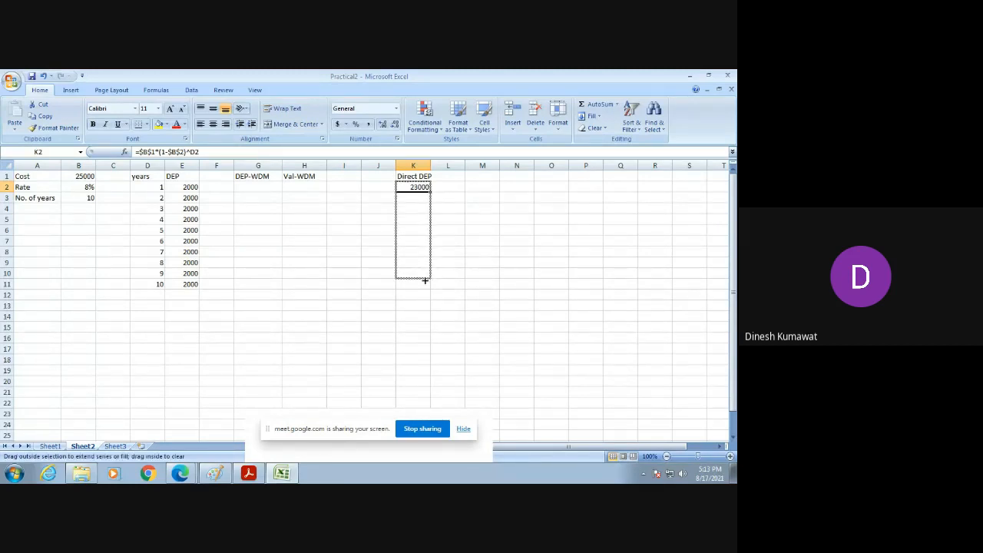
{"action": "left_click_drag", "start_coordinate": [424, 281], "coordinate": [424, 285]}
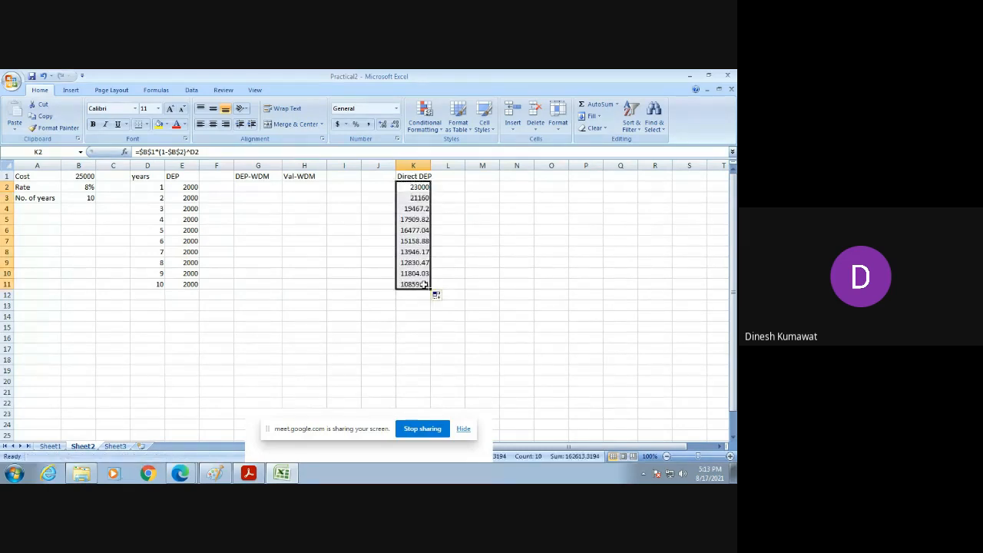
{"action": "left_click", "coordinate": [469, 201]}
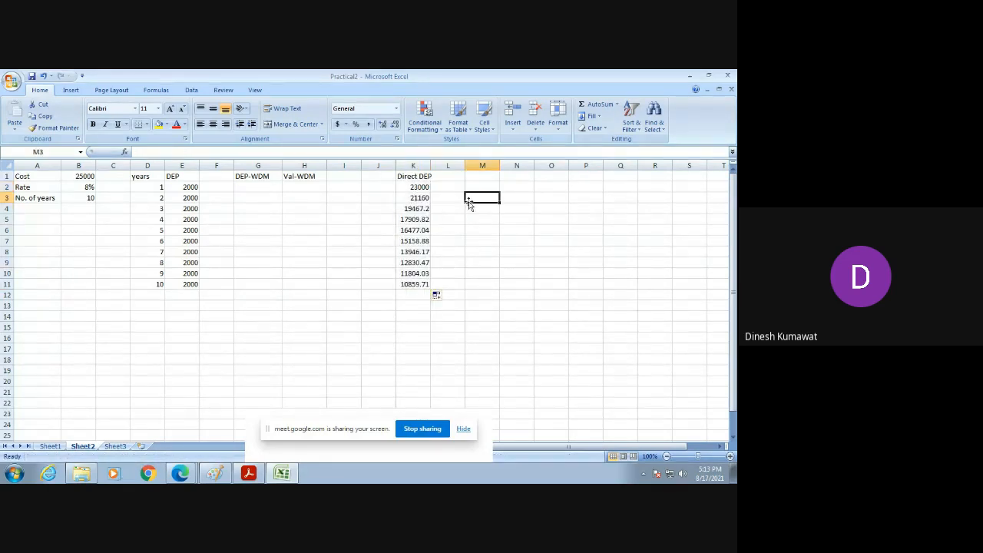
Inspect the formula in K3 and replace its D3 exponent reference with N5
{"action": "left_click", "coordinate": [414, 197]}
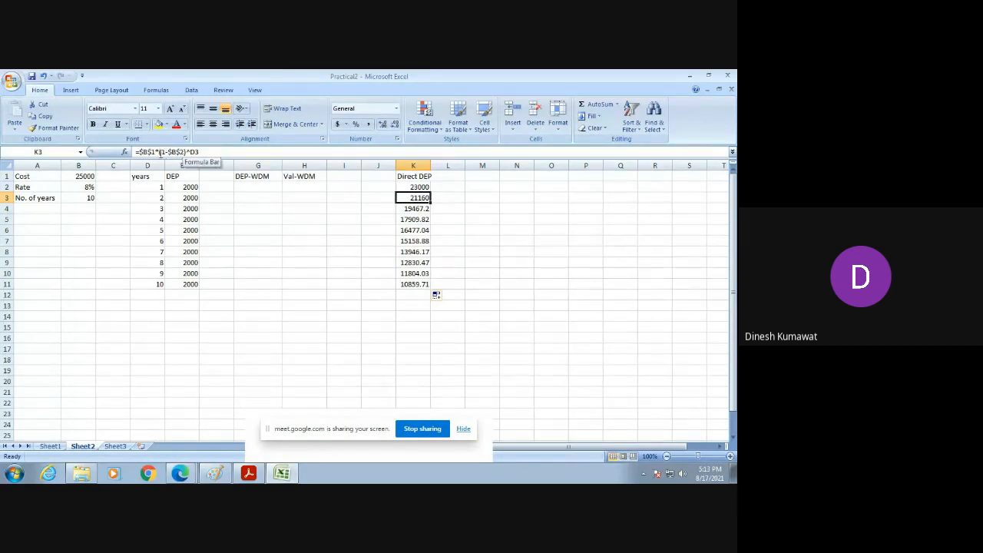
{"action": "left_click", "coordinate": [194, 151]}
{"action": "left_click_drag", "start_coordinate": [190, 152], "coordinate": [202, 151]}
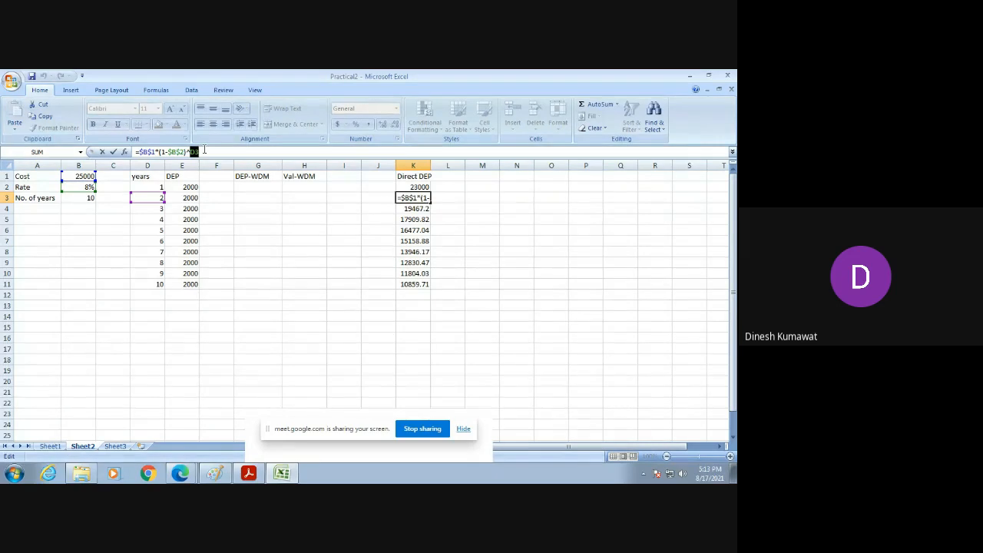
{"action": "left_click", "coordinate": [406, 187]}
{"action": "left_click", "coordinate": [512, 218]}
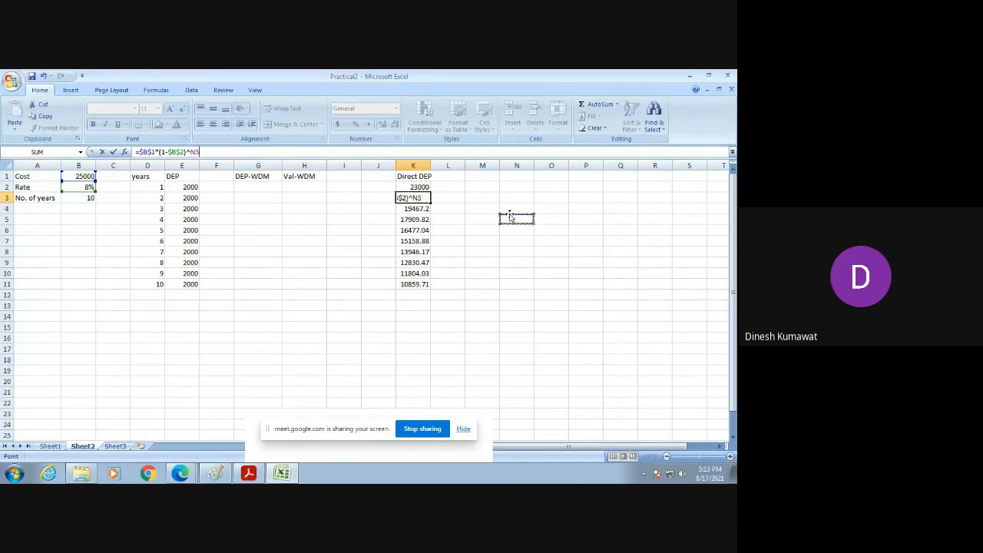
{"action": "key", "text": "Return"}
{"action": "left_click", "coordinate": [501, 244]}
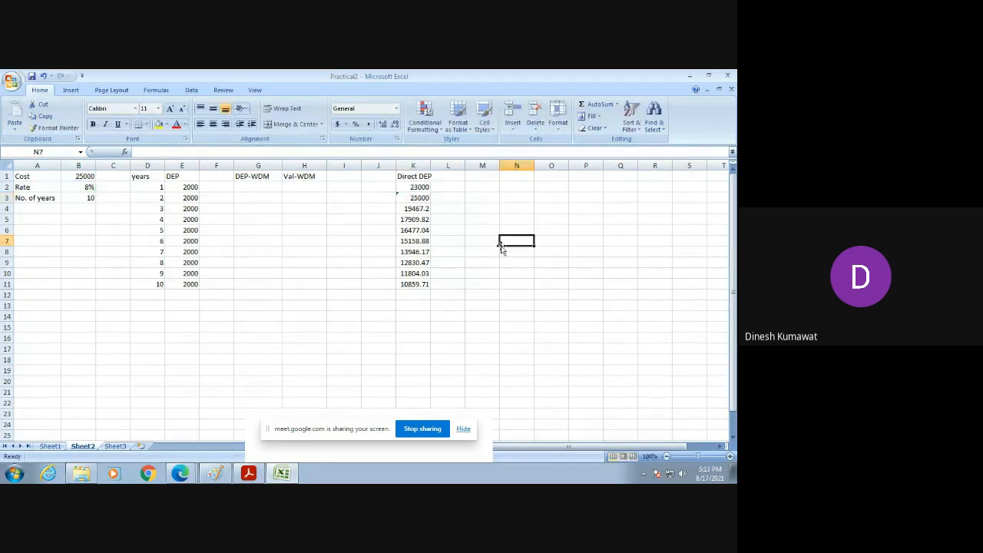
Undo the K3 edit and the previous fill, and fill the K2 formula down through K11 again
{"action": "left_click", "coordinate": [44, 77]}
{"action": "left_click", "coordinate": [42, 77]}
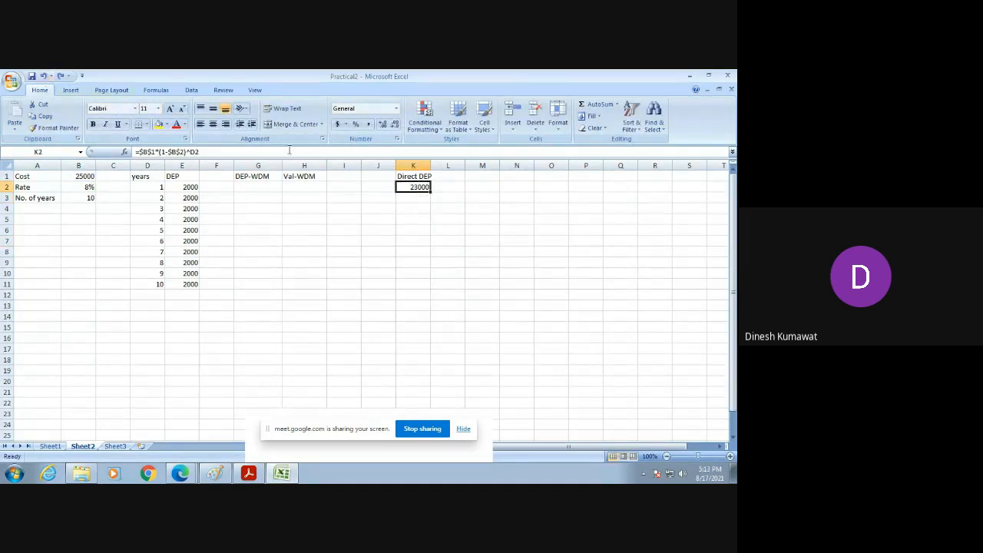
{"action": "left_click_drag", "start_coordinate": [430, 193], "coordinate": [424, 285]}
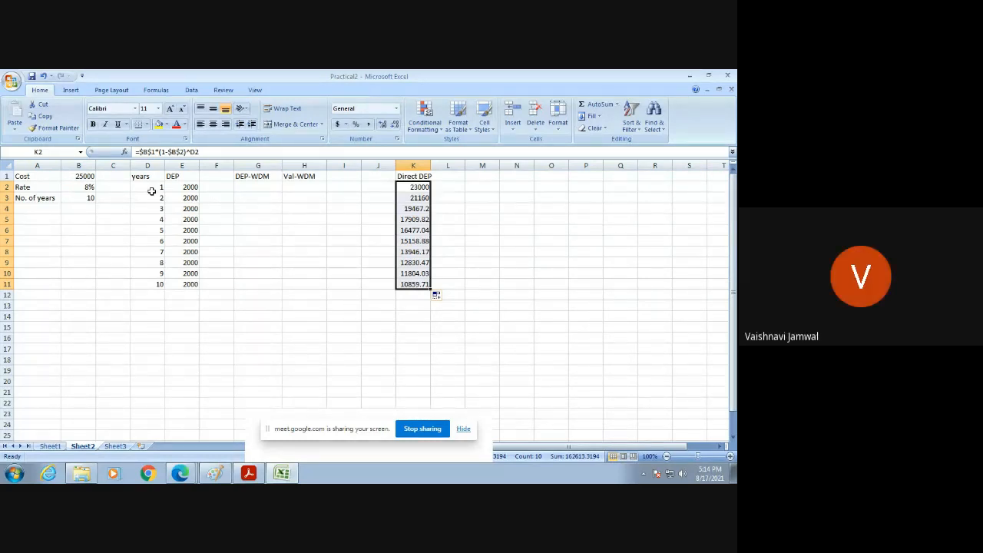
Check the Written Down Method question in Excel Pr2.pdf and return to the Paint drawing
{"action": "left_click", "coordinate": [265, 187]}
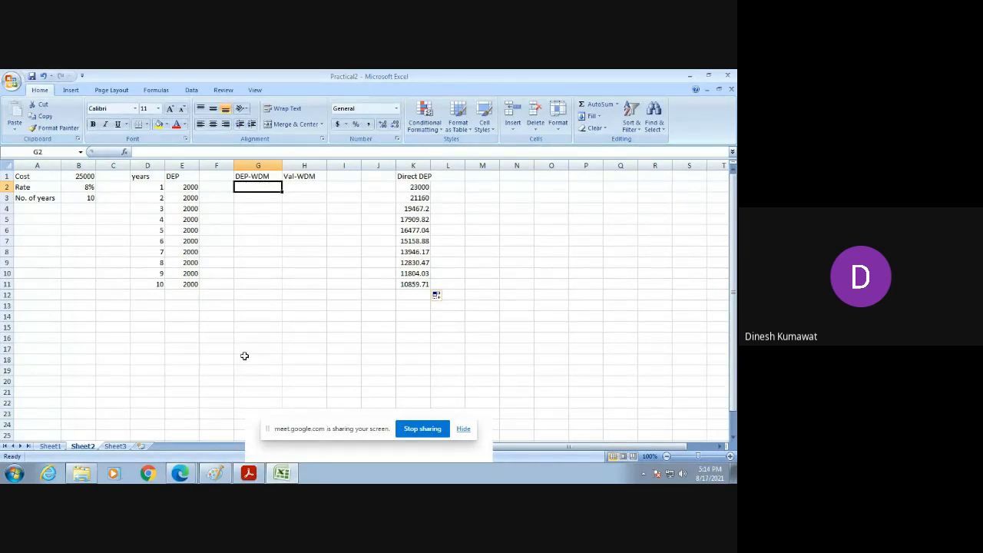
{"action": "left_click", "coordinate": [283, 475]}
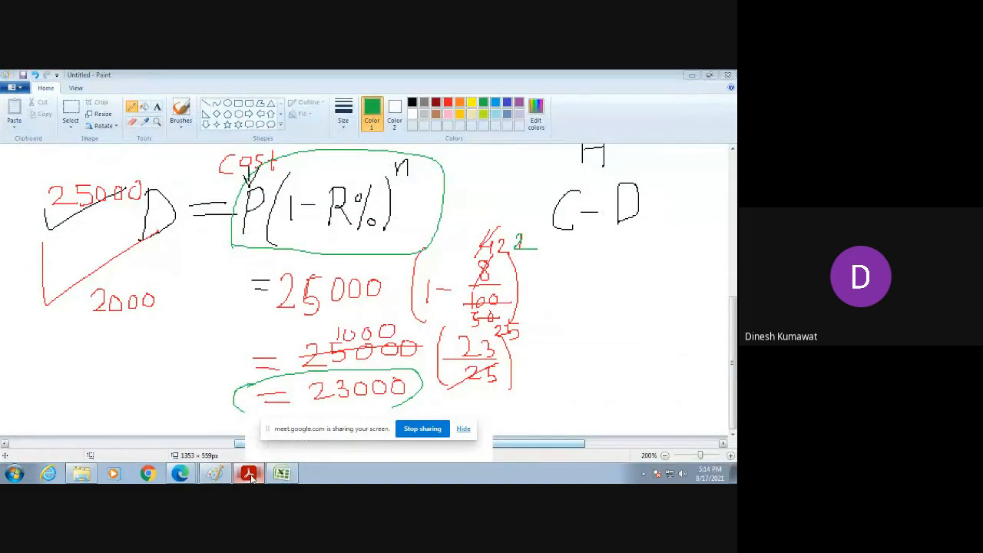
{"action": "left_click", "coordinate": [249, 474]}
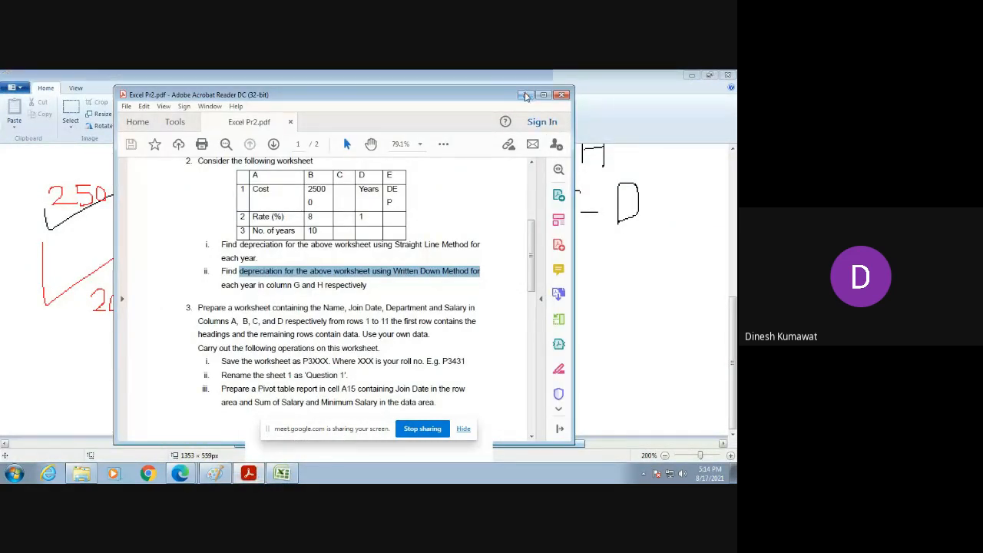
{"action": "left_click", "coordinate": [525, 94]}
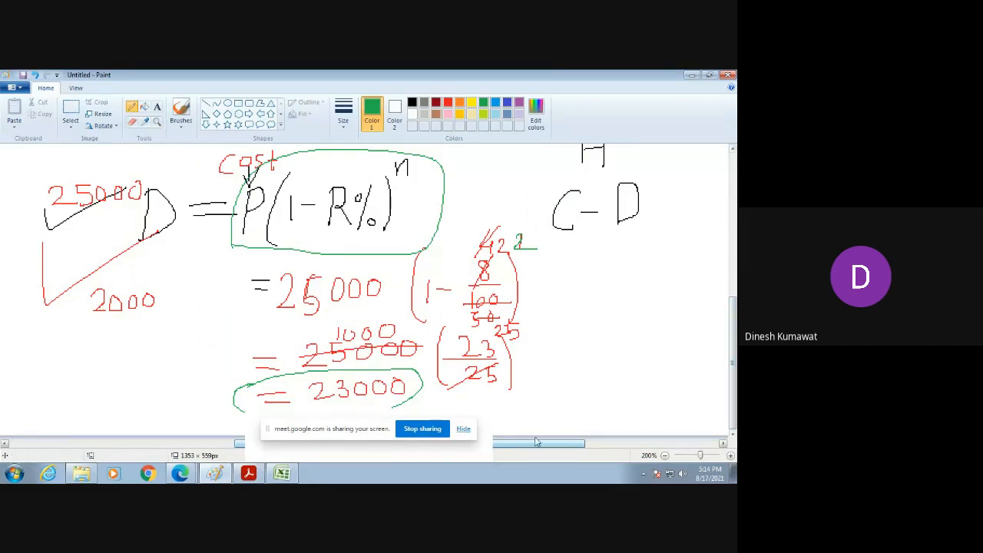
Start a new blank Paint picture, discarding the changes to the current drawing
{"action": "left_click_drag", "start_coordinate": [537, 442], "coordinate": [710, 443]}
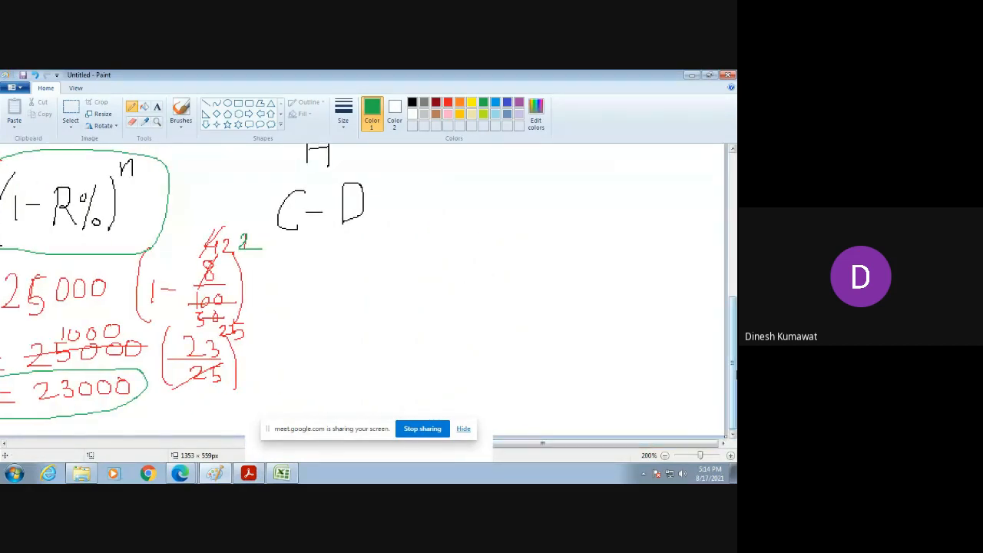
{"action": "left_click_drag", "start_coordinate": [733, 373], "coordinate": [721, 204]}
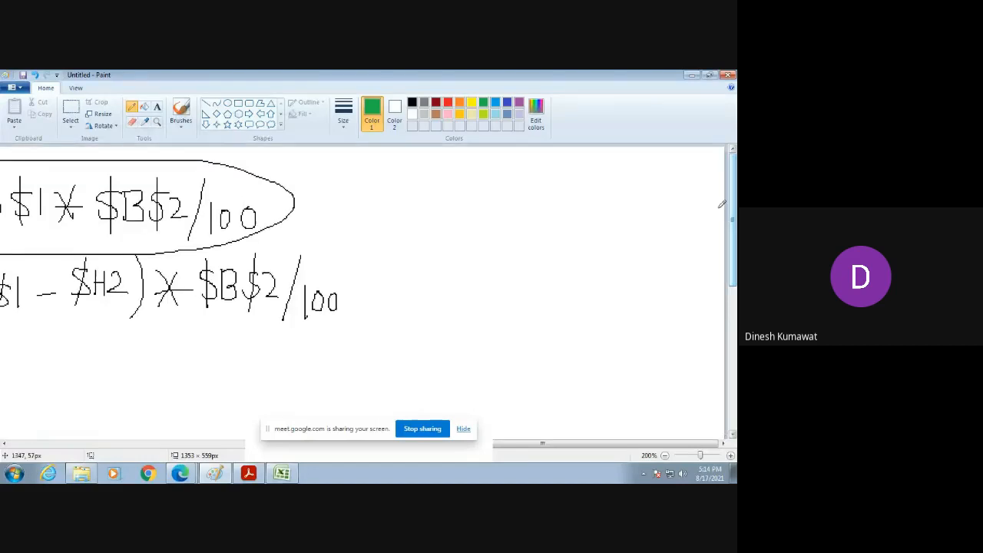
{"action": "left_click", "coordinate": [22, 87]}
{"action": "left_click", "coordinate": [33, 107]}
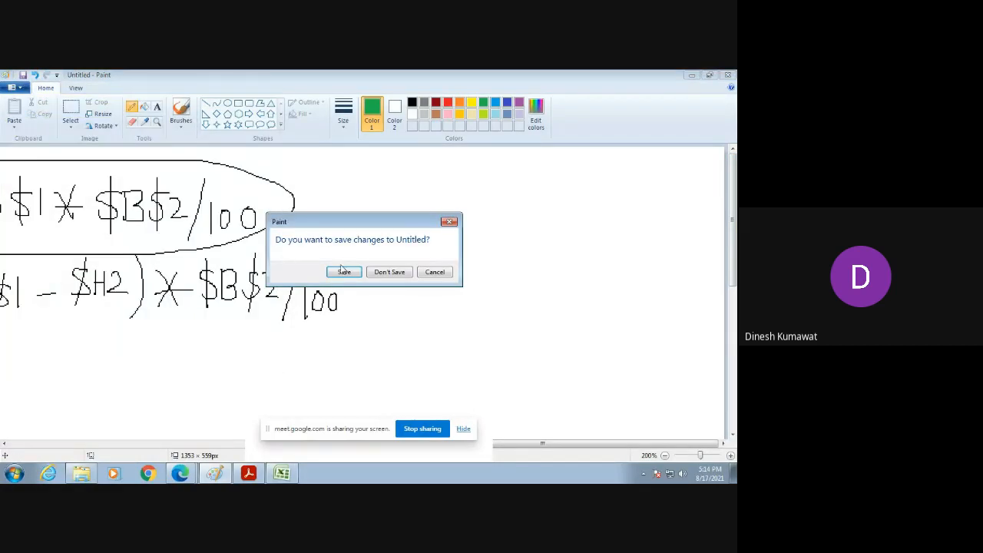
{"action": "left_click", "coordinate": [389, 271]}
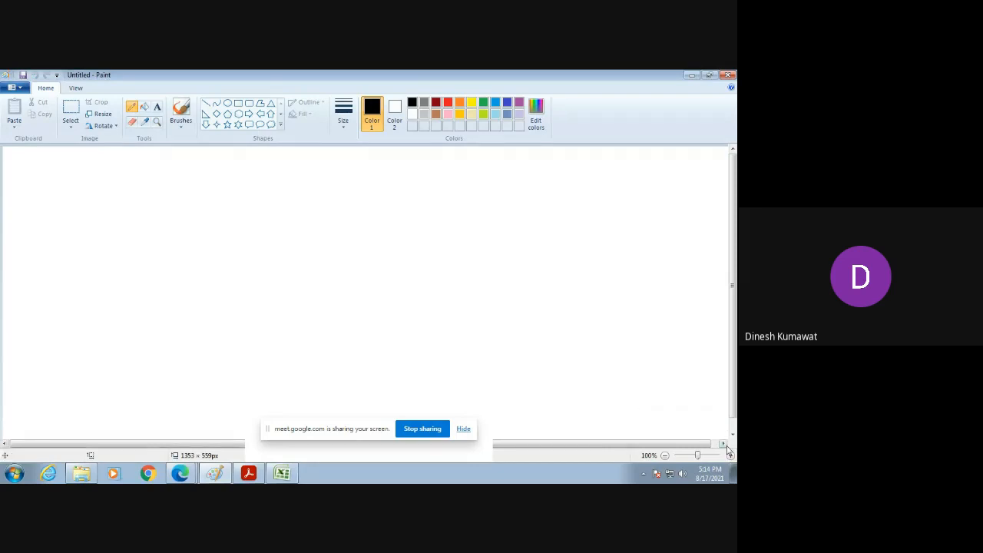
Zoom the blank picture to 200% and handwrite the column headings WDM and Val-WDM in black near the canvas top
{"action": "left_click", "coordinate": [730, 456]}
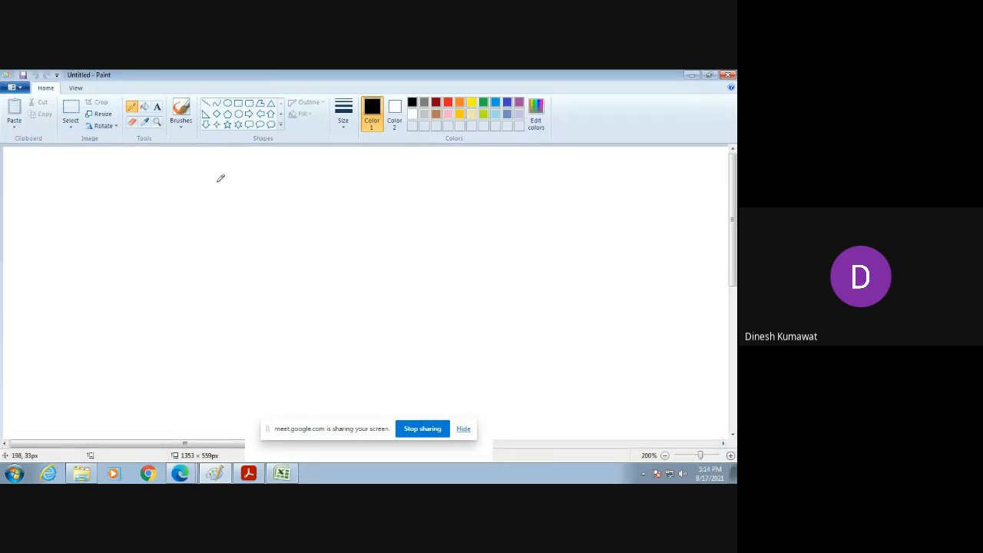
{"action": "mouse_move", "coordinate": [205, 157]}
{"action": "left_mouse_down"}
{"action": "mouse_move", "coordinate": [214, 170]}
{"action": "mouse_move", "coordinate": [221, 159]}
{"action": "mouse_move", "coordinate": [228, 182]}
{"action": "left_mouse_up"}
{"action": "mouse_move", "coordinate": [228, 161]}
{"action": "left_mouse_down"}
{"action": "mouse_move", "coordinate": [229, 182]}
{"action": "mouse_move", "coordinate": [266, 156]}
{"action": "mouse_move", "coordinate": [270, 182]}
{"action": "left_mouse_up"}
{"action": "mouse_move", "coordinate": [331, 169]}
{"action": "left_mouse_down"}
{"action": "mouse_move", "coordinate": [350, 158]}
{"action": "mouse_move", "coordinate": [367, 185]}
{"action": "mouse_move", "coordinate": [370, 161]}
{"action": "mouse_move", "coordinate": [376, 188]}
{"action": "mouse_move", "coordinate": [399, 172]}
{"action": "mouse_move", "coordinate": [401, 192]}
{"action": "mouse_move", "coordinate": [421, 153]}
{"action": "mouse_move", "coordinate": [427, 188]}
{"action": "left_mouse_up"}
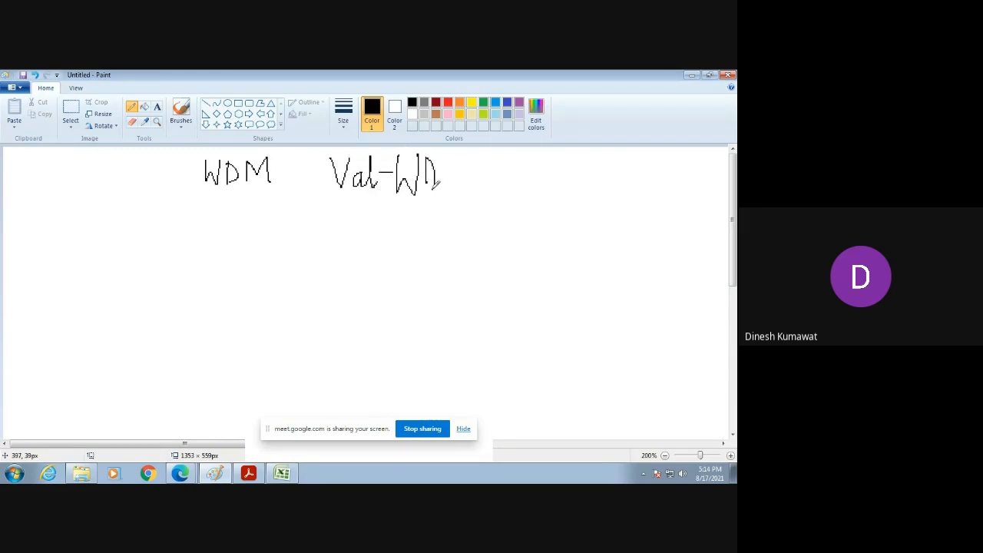
{"action": "mouse_move", "coordinate": [444, 154]}
{"action": "left_mouse_down"}
{"action": "mouse_move", "coordinate": [445, 188]}
{"action": "mouse_move", "coordinate": [459, 175]}
{"action": "mouse_move", "coordinate": [469, 187]}
{"action": "left_mouse_up"}
Handwrite a circled 2000 under the WDM heading and an underlined 23000 under the Val-WDM heading
{"action": "left_click_drag", "start_coordinate": [207, 217], "coordinate": [223, 231]}
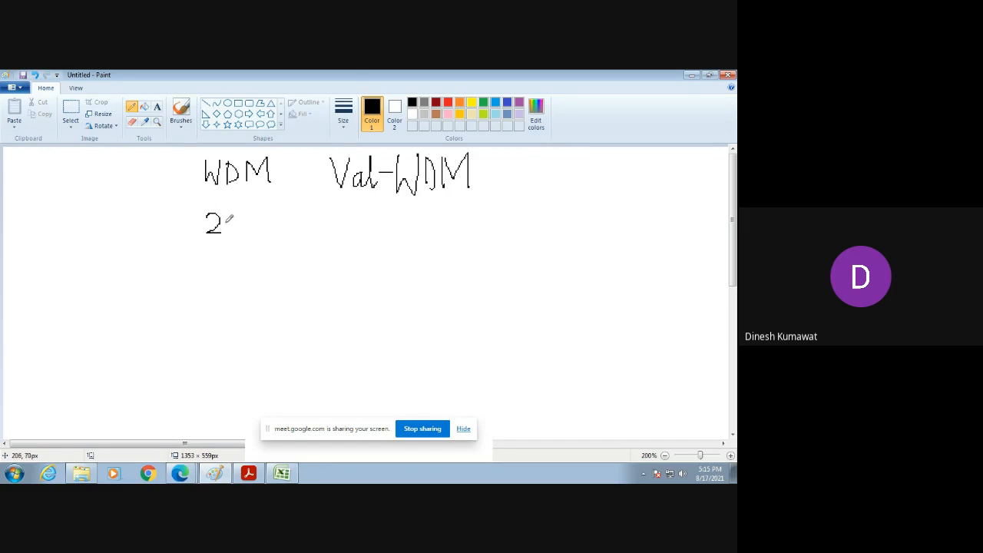
{"action": "mouse_move", "coordinate": [231, 215]}
{"action": "left_mouse_down"}
{"action": "mouse_move", "coordinate": [234, 229]}
{"action": "mouse_move", "coordinate": [233, 214]}
{"action": "mouse_move", "coordinate": [244, 227]}
{"action": "mouse_move", "coordinate": [252, 212]}
{"action": "mouse_move", "coordinate": [274, 218]}
{"action": "mouse_move", "coordinate": [266, 210]}
{"action": "left_mouse_up"}
{"action": "mouse_move", "coordinate": [212, 239]}
{"action": "left_mouse_down"}
{"action": "mouse_move", "coordinate": [285, 203]}
{"action": "mouse_move", "coordinate": [229, 196]}
{"action": "mouse_move", "coordinate": [211, 239]}
{"action": "left_mouse_up"}
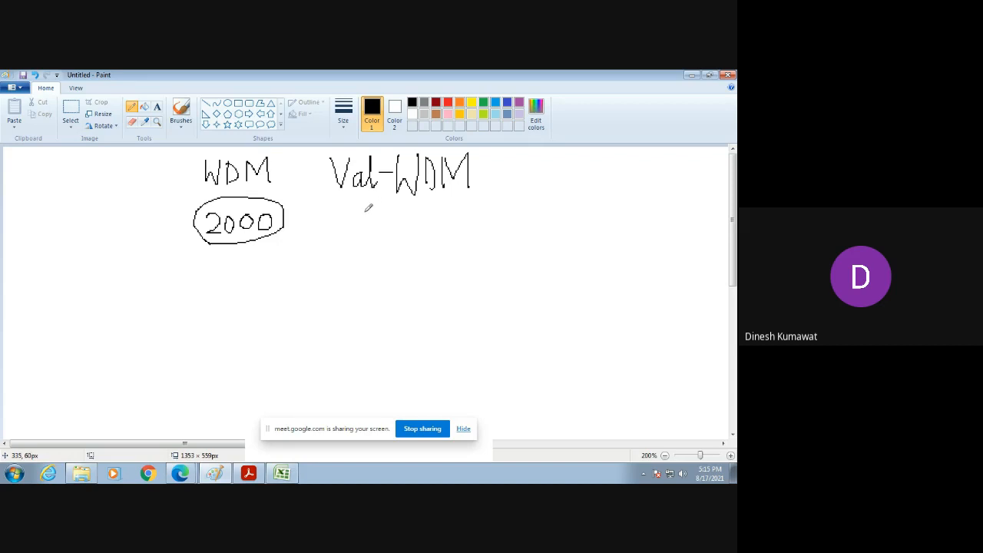
{"action": "mouse_move", "coordinate": [363, 209]}
{"action": "left_mouse_down"}
{"action": "mouse_move", "coordinate": [372, 205]}
{"action": "mouse_move", "coordinate": [363, 226]}
{"action": "mouse_move", "coordinate": [374, 227]}
{"action": "left_mouse_up"}
{"action": "mouse_move", "coordinate": [379, 211]}
{"action": "left_mouse_down"}
{"action": "mouse_move", "coordinate": [391, 208]}
{"action": "mouse_move", "coordinate": [382, 226]}
{"action": "mouse_move", "coordinate": [410, 217]}
{"action": "mouse_move", "coordinate": [406, 205]}
{"action": "mouse_move", "coordinate": [418, 221]}
{"action": "mouse_move", "coordinate": [426, 206]}
{"action": "mouse_move", "coordinate": [434, 221]}
{"action": "mouse_move", "coordinate": [440, 204]}
{"action": "left_mouse_up"}
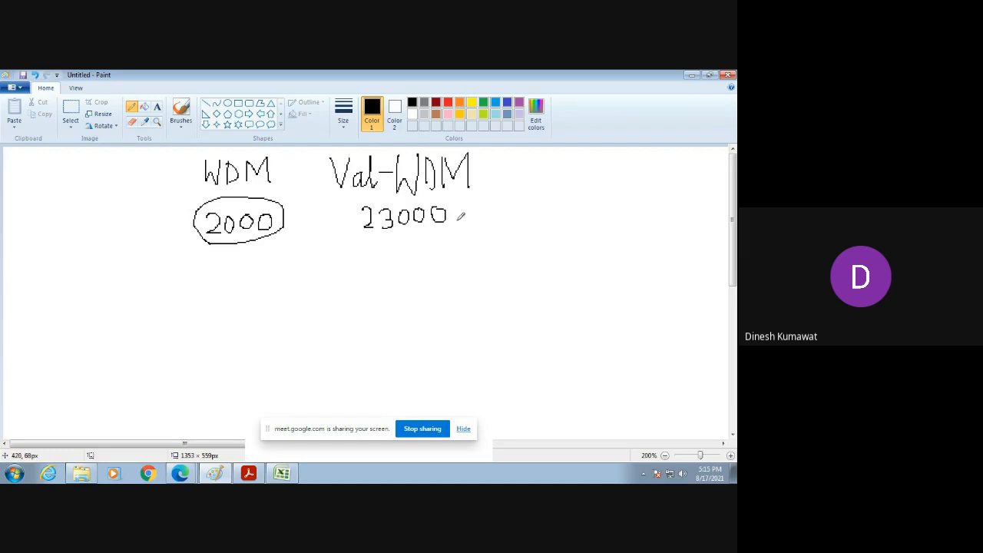
{"action": "left_click_drag", "start_coordinate": [356, 239], "coordinate": [458, 228]}
Draw an empty oval below each value for the second year, and add red ticks and a red circle around 23000
{"action": "mouse_move", "coordinate": [206, 249]}
{"action": "left_mouse_down"}
{"action": "mouse_move", "coordinate": [197, 251]}
{"action": "mouse_move", "coordinate": [257, 245]}
{"action": "mouse_move", "coordinate": [294, 269]}
{"action": "mouse_move", "coordinate": [248, 285]}
{"action": "mouse_move", "coordinate": [188, 262]}
{"action": "mouse_move", "coordinate": [201, 248]}
{"action": "left_mouse_up"}
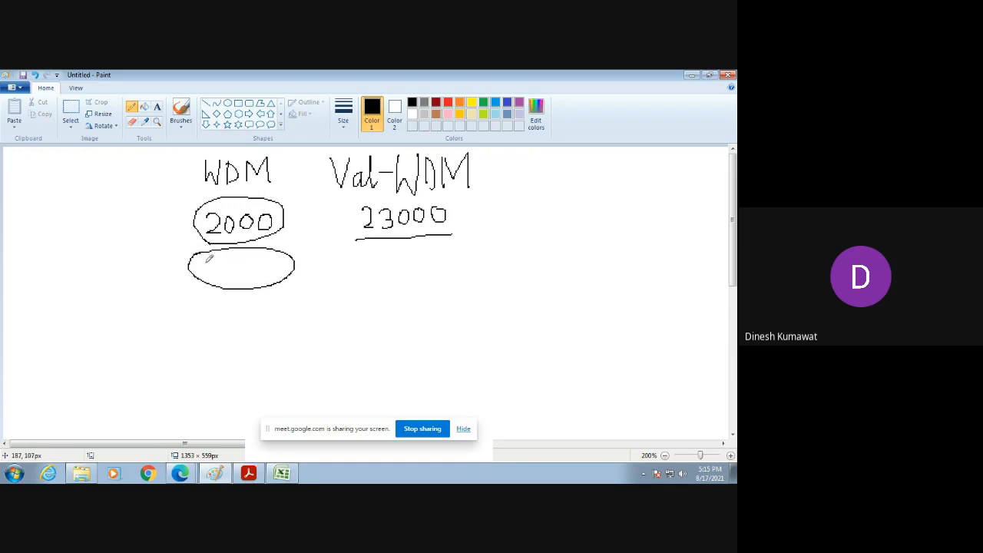
{"action": "left_click", "coordinate": [449, 103]}
{"action": "mouse_move", "coordinate": [149, 269]}
{"action": "left_mouse_down"}
{"action": "mouse_move", "coordinate": [149, 281]}
{"action": "mouse_move", "coordinate": [192, 264]}
{"action": "left_mouse_up"}
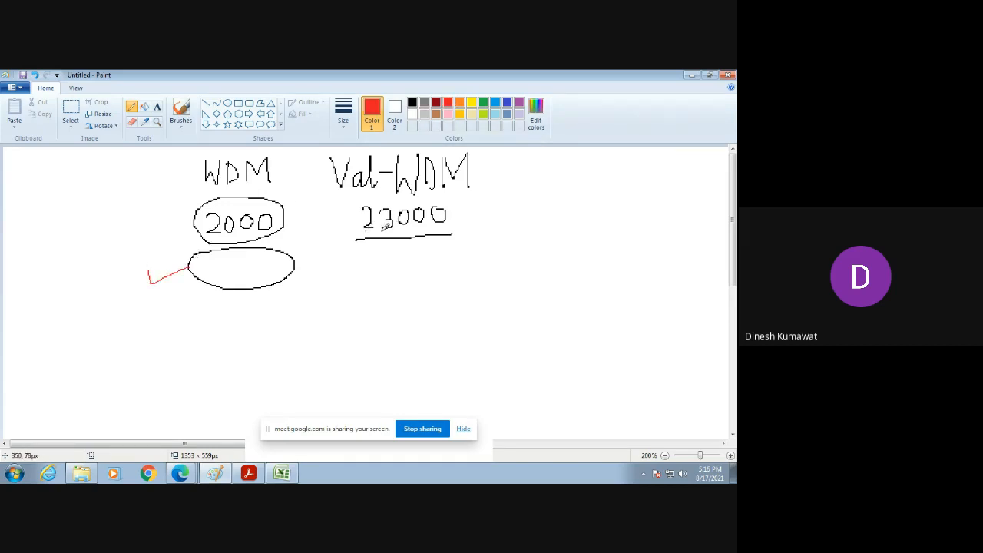
{"action": "mouse_move", "coordinate": [373, 234]}
{"action": "left_mouse_down"}
{"action": "mouse_move", "coordinate": [344, 219]}
{"action": "mouse_move", "coordinate": [432, 185]}
{"action": "mouse_move", "coordinate": [466, 216]}
{"action": "mouse_move", "coordinate": [431, 236]}
{"action": "mouse_move", "coordinate": [369, 238]}
{"action": "left_mouse_up"}
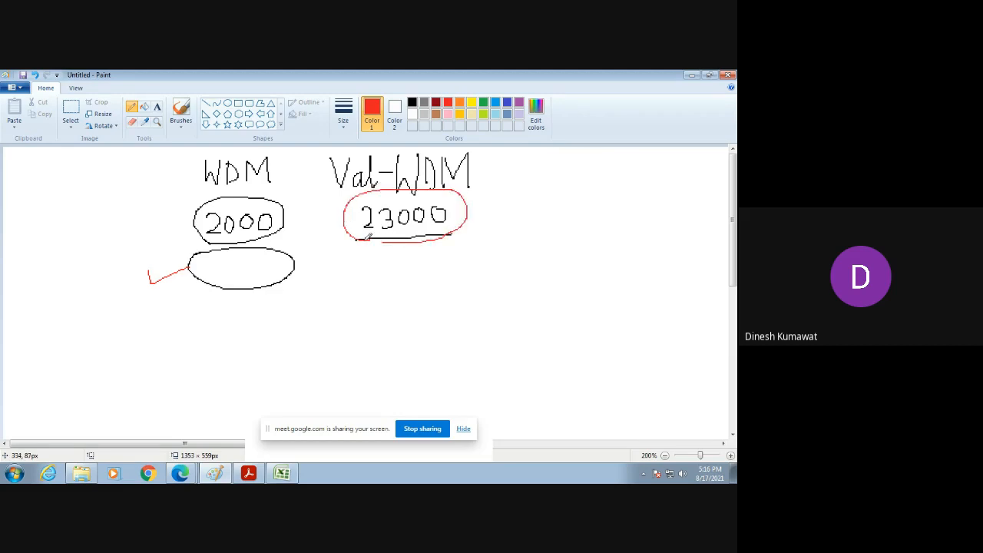
{"action": "mouse_move", "coordinate": [210, 260]}
{"action": "left_mouse_down"}
{"action": "mouse_move", "coordinate": [271, 269]}
{"action": "mouse_move", "coordinate": [225, 278]}
{"action": "mouse_move", "coordinate": [214, 261]}
{"action": "mouse_move", "coordinate": [229, 270]}
{"action": "mouse_move", "coordinate": [270, 253]}
{"action": "left_mouse_up"}
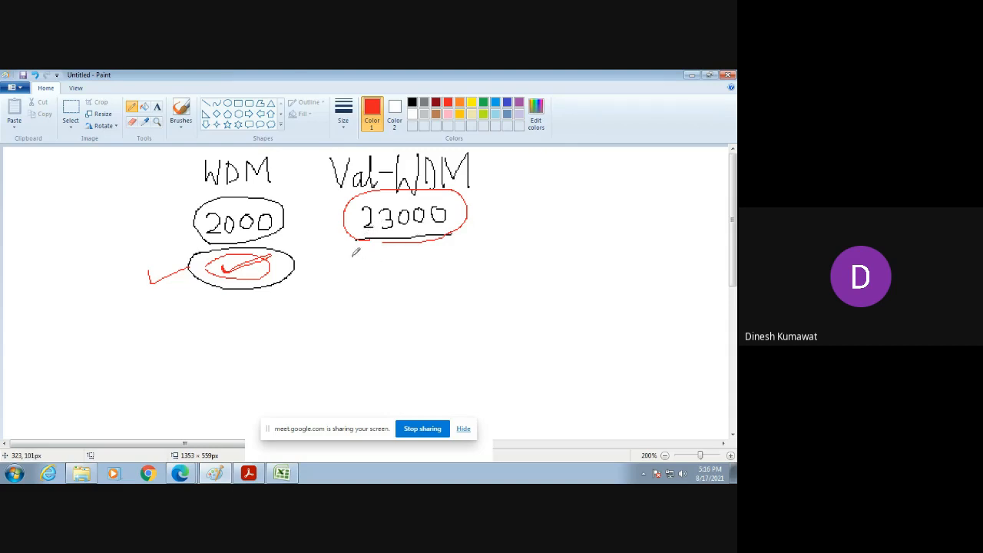
{"action": "mouse_move", "coordinate": [353, 254]}
{"action": "left_mouse_down"}
{"action": "mouse_move", "coordinate": [416, 245]}
{"action": "mouse_move", "coordinate": [470, 259]}
{"action": "mouse_move", "coordinate": [455, 284]}
{"action": "mouse_move", "coordinate": [369, 291]}
{"action": "mouse_move", "coordinate": [347, 265]}
{"action": "mouse_move", "coordinate": [359, 251]}
{"action": "left_mouse_up"}
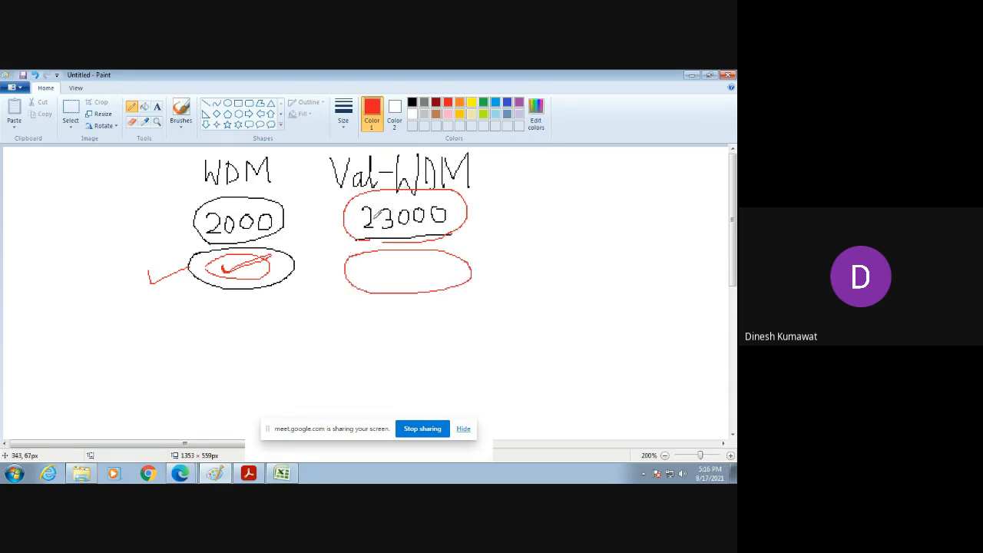
Work out 23000 × 8/100 in red beside the table, striking out the cancelled zeros and writing 1840 underneath
{"action": "mouse_move", "coordinate": [551, 181]}
{"action": "left_mouse_down"}
{"action": "mouse_move", "coordinate": [558, 195]}
{"action": "mouse_move", "coordinate": [571, 183]}
{"action": "mouse_move", "coordinate": [562, 194]}
{"action": "mouse_move", "coordinate": [585, 180]}
{"action": "left_mouse_up"}
{"action": "mouse_move", "coordinate": [596, 178]}
{"action": "left_mouse_down"}
{"action": "mouse_move", "coordinate": [633, 193]}
{"action": "mouse_move", "coordinate": [651, 167]}
{"action": "mouse_move", "coordinate": [657, 185]}
{"action": "mouse_move", "coordinate": [635, 220]}
{"action": "left_mouse_up"}
{"action": "mouse_move", "coordinate": [614, 162]}
{"action": "left_mouse_down"}
{"action": "mouse_move", "coordinate": [603, 205]}
{"action": "mouse_move", "coordinate": [592, 184]}
{"action": "mouse_move", "coordinate": [588, 206]}
{"action": "mouse_move", "coordinate": [606, 250]}
{"action": "mouse_move", "coordinate": [618, 247]}
{"action": "left_mouse_up"}
{"action": "left_click_drag", "start_coordinate": [616, 234], "coordinate": [614, 275]}
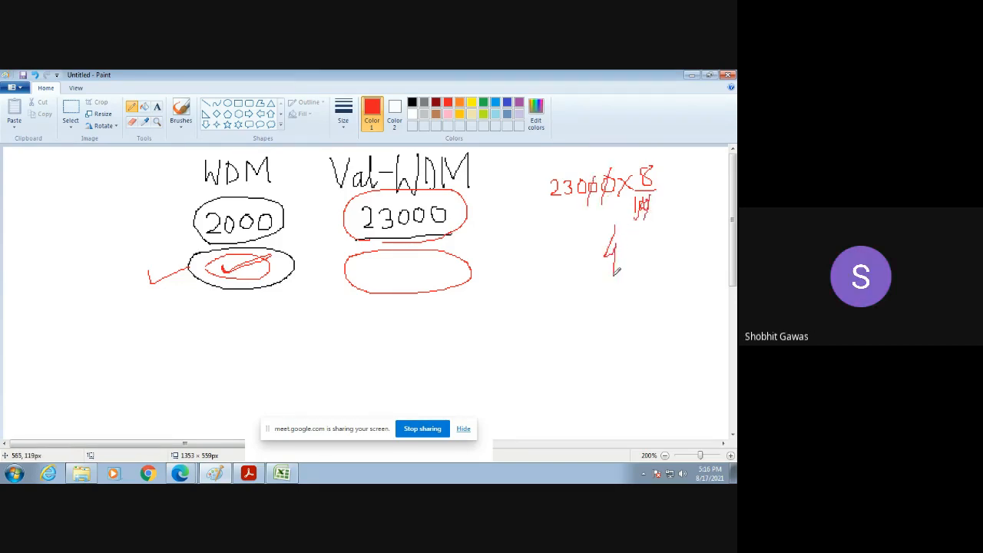
{"action": "mouse_move", "coordinate": [574, 240]}
{"action": "left_mouse_down"}
{"action": "mouse_move", "coordinate": [573, 265]}
{"action": "mouse_move", "coordinate": [597, 233]}
{"action": "mouse_move", "coordinate": [591, 244]}
{"action": "mouse_move", "coordinate": [635, 242]}
{"action": "left_mouse_up"}
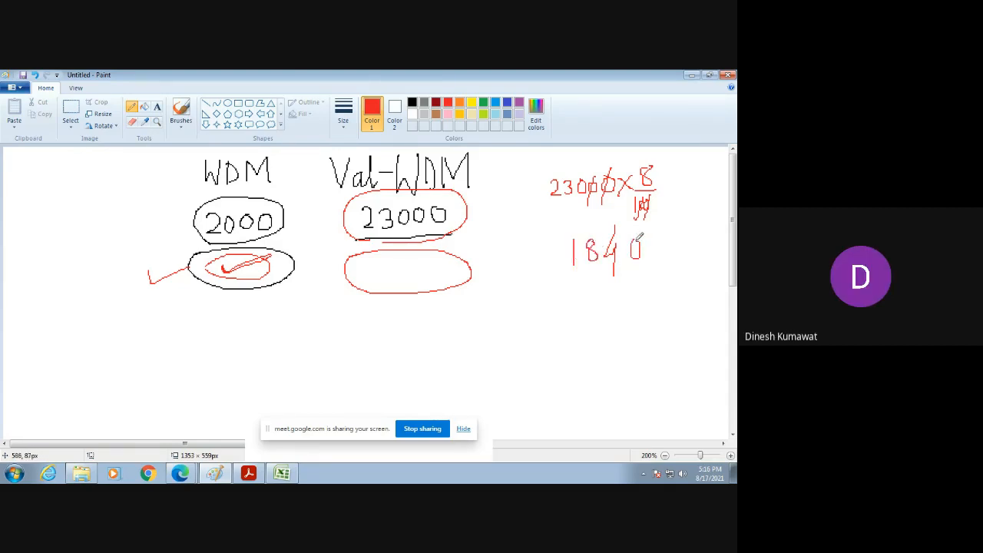
Erase the red marks inside the WDM oval and write 1840 there and 21160 in the Val-WDM oval
{"action": "left_click", "coordinate": [131, 122]}
{"action": "mouse_move", "coordinate": [204, 276]}
{"action": "left_mouse_down"}
{"action": "mouse_move", "coordinate": [264, 271]}
{"action": "mouse_move", "coordinate": [241, 261]}
{"action": "mouse_move", "coordinate": [254, 283]}
{"action": "mouse_move", "coordinate": [240, 256]}
{"action": "mouse_move", "coordinate": [263, 260]}
{"action": "mouse_move", "coordinate": [261, 252]}
{"action": "mouse_move", "coordinate": [224, 264]}
{"action": "mouse_move", "coordinate": [219, 278]}
{"action": "mouse_move", "coordinate": [228, 279]}
{"action": "mouse_move", "coordinate": [233, 255]}
{"action": "mouse_move", "coordinate": [244, 270]}
{"action": "mouse_move", "coordinate": [254, 267]}
{"action": "mouse_move", "coordinate": [252, 279]}
{"action": "mouse_move", "coordinate": [264, 258]}
{"action": "left_mouse_up"}
{"action": "left_click", "coordinate": [132, 107]}
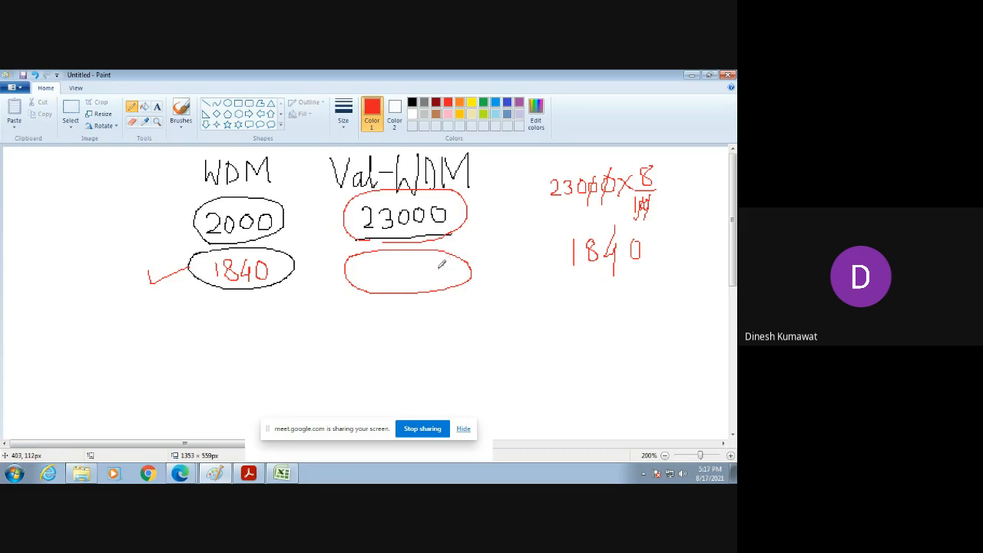
{"action": "left_click_drag", "start_coordinate": [441, 265], "coordinate": [397, 287]}
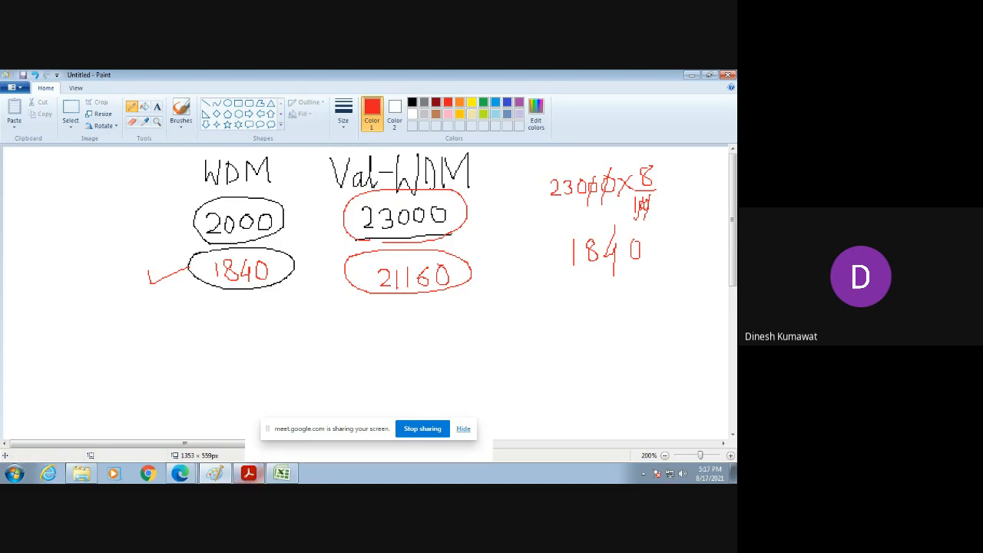
Check cell K3 in Excel, and in Paint outline the whole table and box 2000 and 23000 in red
{"action": "left_click", "coordinate": [279, 474]}
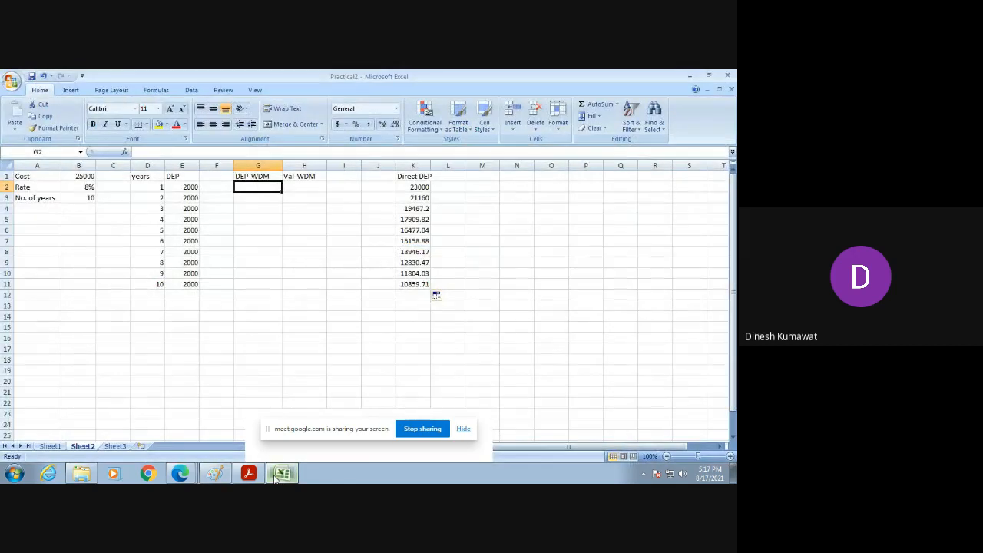
{"action": "left_click", "coordinate": [411, 197]}
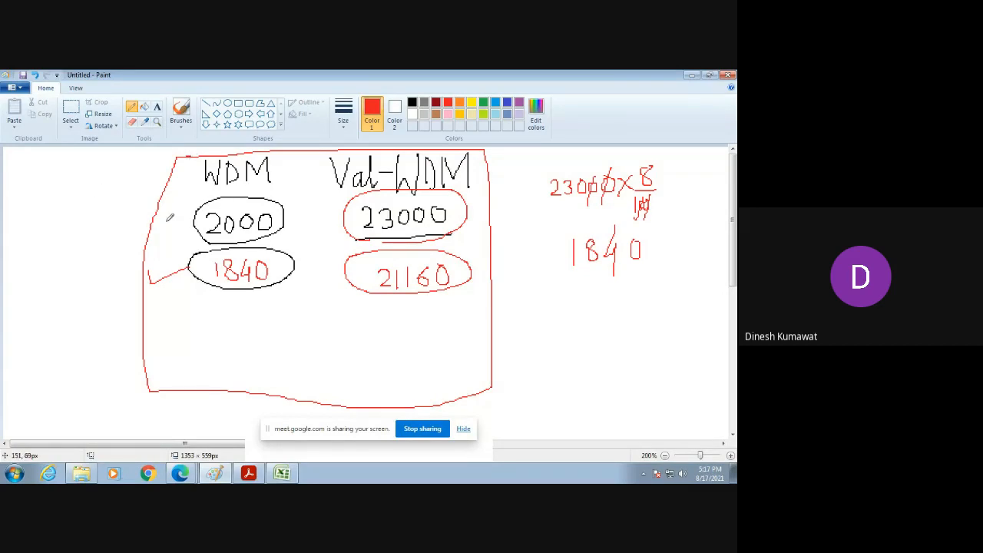
{"action": "mouse_move", "coordinate": [162, 219]}
{"action": "left_mouse_down"}
{"action": "mouse_move", "coordinate": [169, 228]}
{"action": "mouse_move", "coordinate": [198, 203]}
{"action": "mouse_move", "coordinate": [257, 201]}
{"action": "mouse_move", "coordinate": [285, 222]}
{"action": "mouse_move", "coordinate": [221, 235]}
{"action": "mouse_move", "coordinate": [201, 209]}
{"action": "mouse_move", "coordinate": [221, 199]}
{"action": "left_mouse_up"}
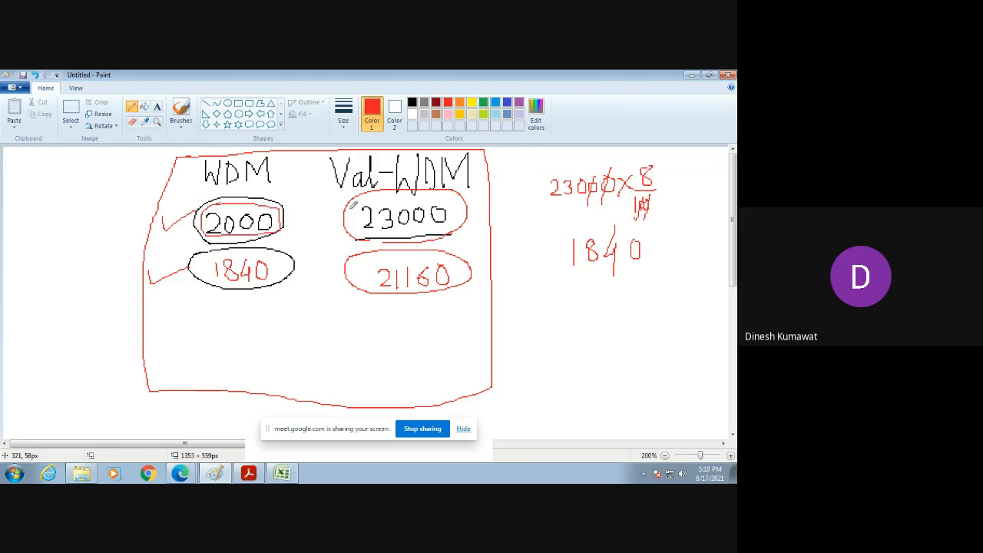
{"action": "mouse_move", "coordinate": [354, 198]}
{"action": "left_mouse_down"}
{"action": "mouse_move", "coordinate": [393, 190]}
{"action": "mouse_move", "coordinate": [464, 201]}
{"action": "mouse_move", "coordinate": [457, 225]}
{"action": "mouse_move", "coordinate": [380, 236]}
{"action": "mouse_move", "coordinate": [353, 218]}
{"action": "mouse_move", "coordinate": [367, 195]}
{"action": "left_mouse_up"}
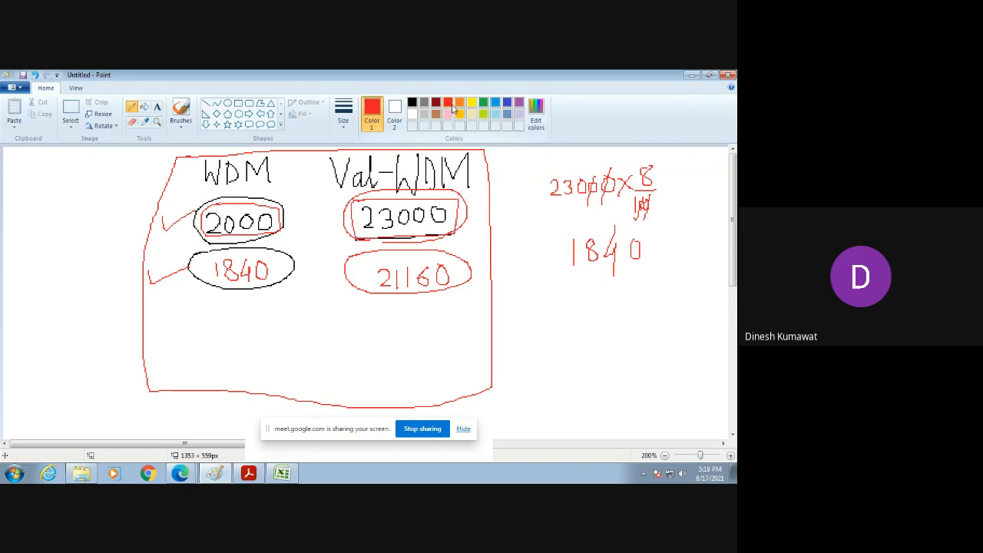
Switch the pencil to green, tick 23000 and 1840, and draw green boxes around 1840, 23000 and 21160
{"action": "left_click", "coordinate": [483, 103]}
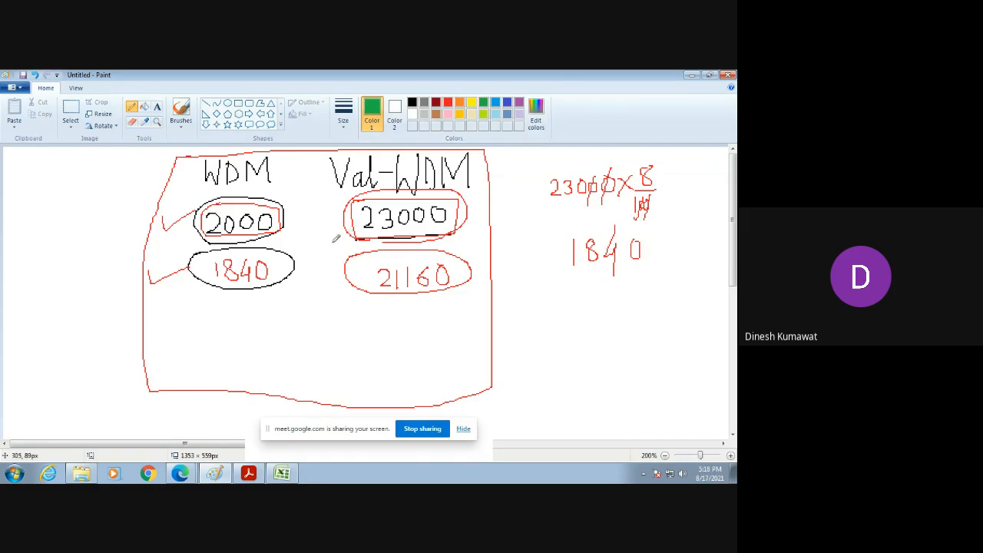
{"action": "mouse_move", "coordinate": [315, 221]}
{"action": "left_mouse_down"}
{"action": "mouse_move", "coordinate": [323, 232]}
{"action": "mouse_move", "coordinate": [364, 207]}
{"action": "left_mouse_up"}
{"action": "mouse_move", "coordinate": [201, 256]}
{"action": "left_mouse_down"}
{"action": "mouse_move", "coordinate": [276, 257]}
{"action": "mouse_move", "coordinate": [284, 265]}
{"action": "mouse_move", "coordinate": [276, 287]}
{"action": "mouse_move", "coordinate": [210, 288]}
{"action": "mouse_move", "coordinate": [207, 258]}
{"action": "left_mouse_up"}
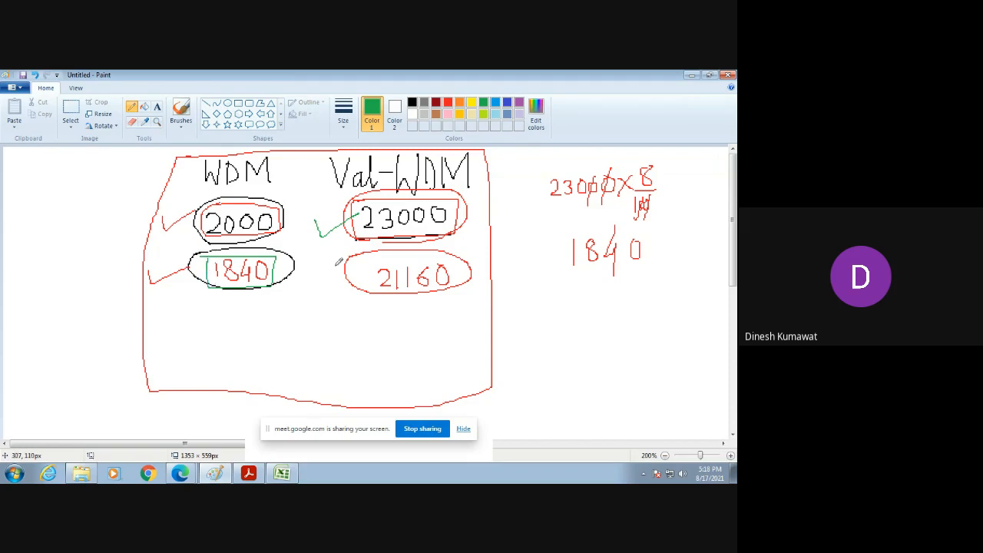
{"action": "left_click_drag", "start_coordinate": [278, 267], "coordinate": [310, 254]}
{"action": "mouse_move", "coordinate": [362, 198]}
{"action": "left_mouse_down"}
{"action": "mouse_move", "coordinate": [356, 232]}
{"action": "mouse_move", "coordinate": [456, 218]}
{"action": "mouse_move", "coordinate": [459, 198]}
{"action": "mouse_move", "coordinate": [361, 196]}
{"action": "mouse_move", "coordinate": [363, 223]}
{"action": "mouse_move", "coordinate": [465, 251]}
{"action": "mouse_move", "coordinate": [461, 292]}
{"action": "mouse_move", "coordinate": [377, 289]}
{"action": "mouse_move", "coordinate": [365, 257]}
{"action": "left_mouse_up"}
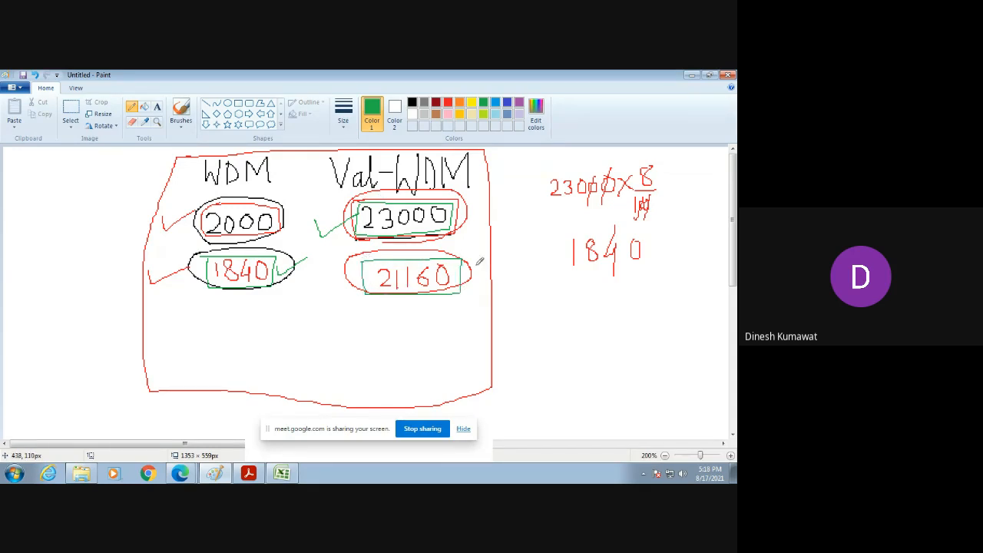
Write × 8 beside 21160 and draw green third-row boxes under both columns, ticking the WDM one
{"action": "mouse_move", "coordinate": [471, 265]}
{"action": "left_mouse_down"}
{"action": "mouse_move", "coordinate": [489, 278]}
{"action": "mouse_move", "coordinate": [470, 286]}
{"action": "left_mouse_up"}
{"action": "left_click_drag", "start_coordinate": [470, 258], "coordinate": [485, 284]}
{"action": "mouse_move", "coordinate": [505, 247]}
{"action": "left_mouse_down"}
{"action": "mouse_move", "coordinate": [498, 253]}
{"action": "mouse_move", "coordinate": [507, 247]}
{"action": "left_mouse_up"}
{"action": "mouse_move", "coordinate": [205, 311]}
{"action": "left_mouse_down"}
{"action": "mouse_move", "coordinate": [274, 301]}
{"action": "mouse_move", "coordinate": [241, 338]}
{"action": "mouse_move", "coordinate": [204, 336]}
{"action": "mouse_move", "coordinate": [205, 308]}
{"action": "mouse_move", "coordinate": [229, 330]}
{"action": "mouse_move", "coordinate": [276, 305]}
{"action": "left_mouse_up"}
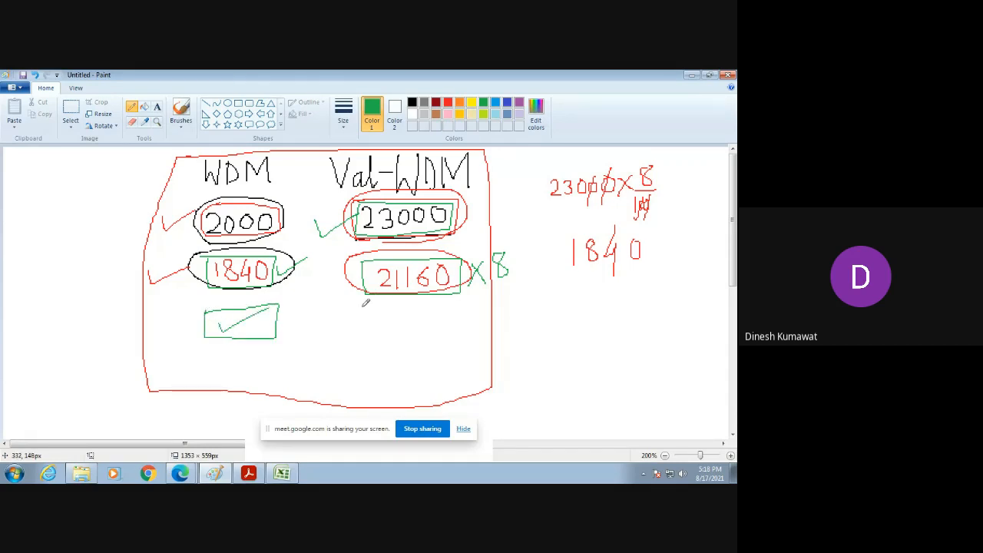
{"action": "mouse_move", "coordinate": [358, 307]}
{"action": "left_mouse_down"}
{"action": "mouse_move", "coordinate": [441, 306]}
{"action": "mouse_move", "coordinate": [452, 328]}
{"action": "mouse_move", "coordinate": [427, 334]}
{"action": "mouse_move", "coordinate": [357, 309]}
{"action": "mouse_move", "coordinate": [434, 326]}
{"action": "mouse_move", "coordinate": [413, 313]}
{"action": "mouse_move", "coordinate": [375, 315]}
{"action": "left_mouse_up"}
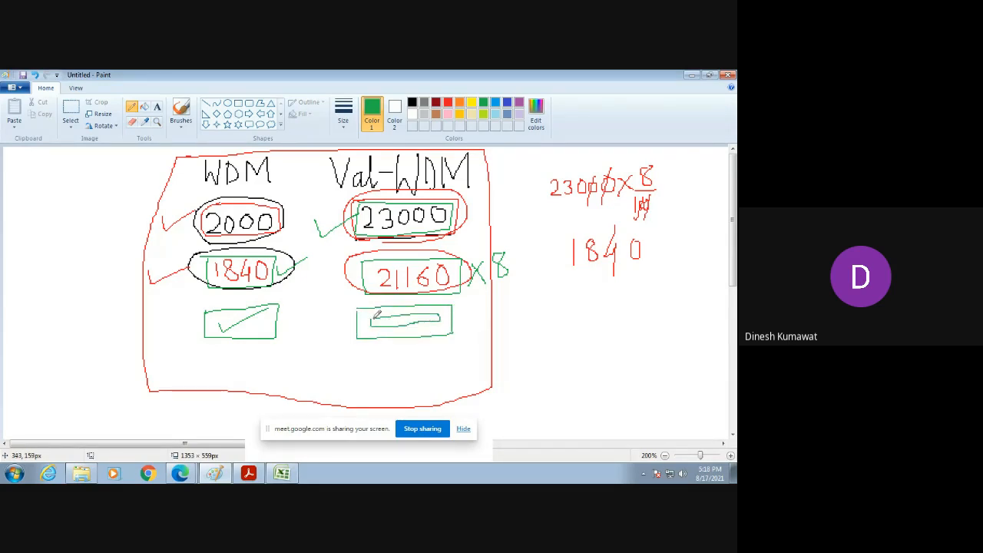
Check cell K4 in Excel and return to the Paint drawing to add a green stroke beside the table
{"action": "left_click", "coordinate": [282, 473]}
{"action": "key", "text": "Down"}
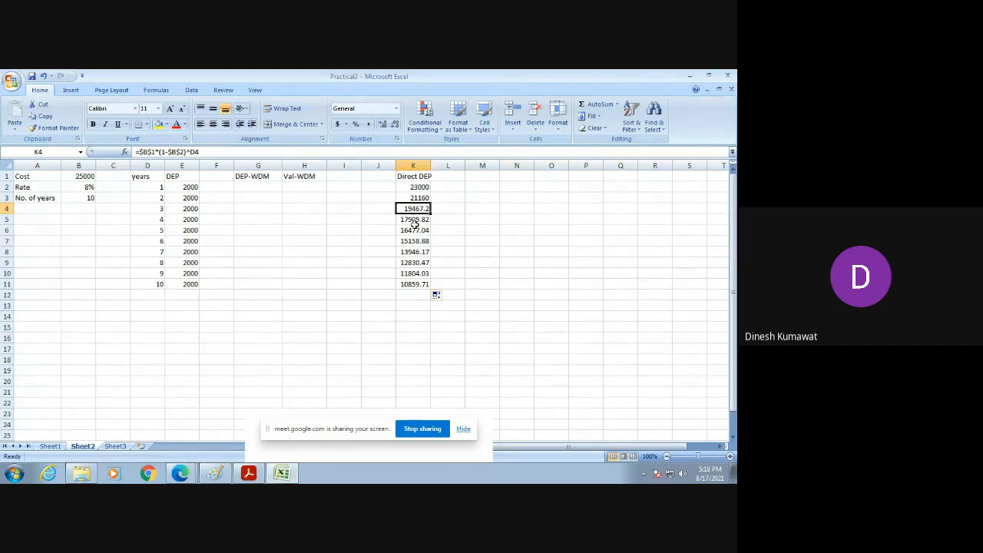
{"action": "left_click", "coordinate": [257, 473]}
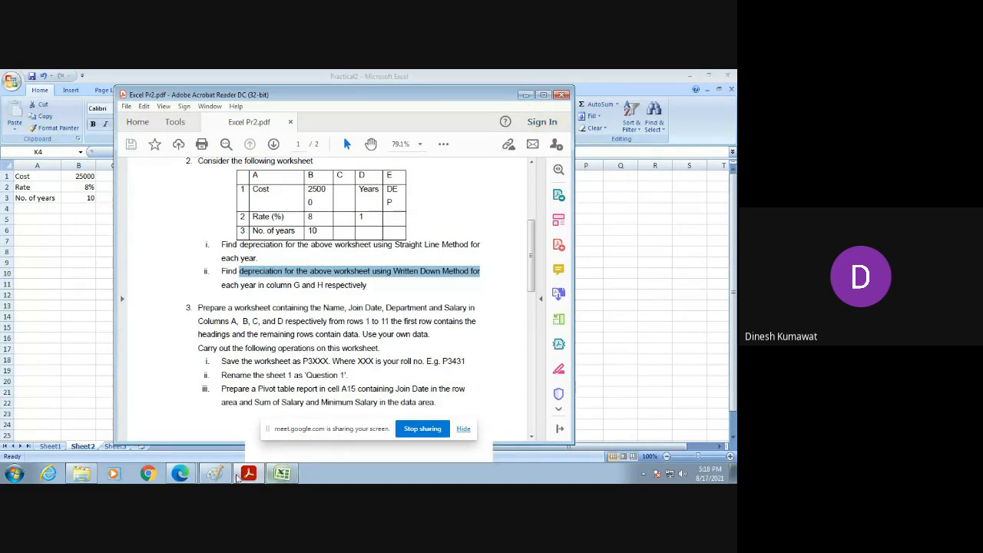
{"action": "left_click", "coordinate": [216, 474]}
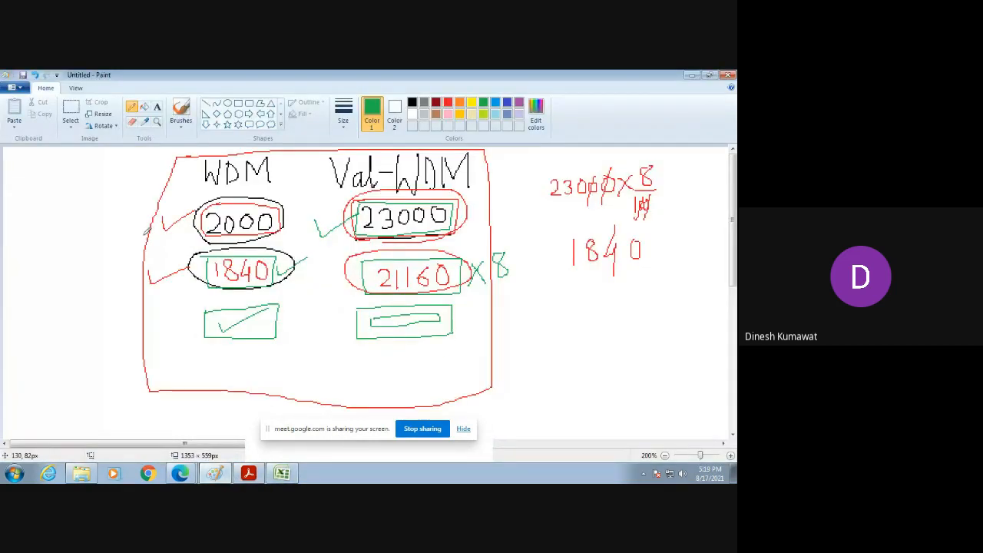
{"action": "left_click_drag", "start_coordinate": [65, 224], "coordinate": [193, 186]}
Return to the Excel sheet and highlight K2:K11, the empty Val-WDM range H2:H11 and the DEP-WDM range G2:G11
{"action": "left_click", "coordinate": [691, 75]}
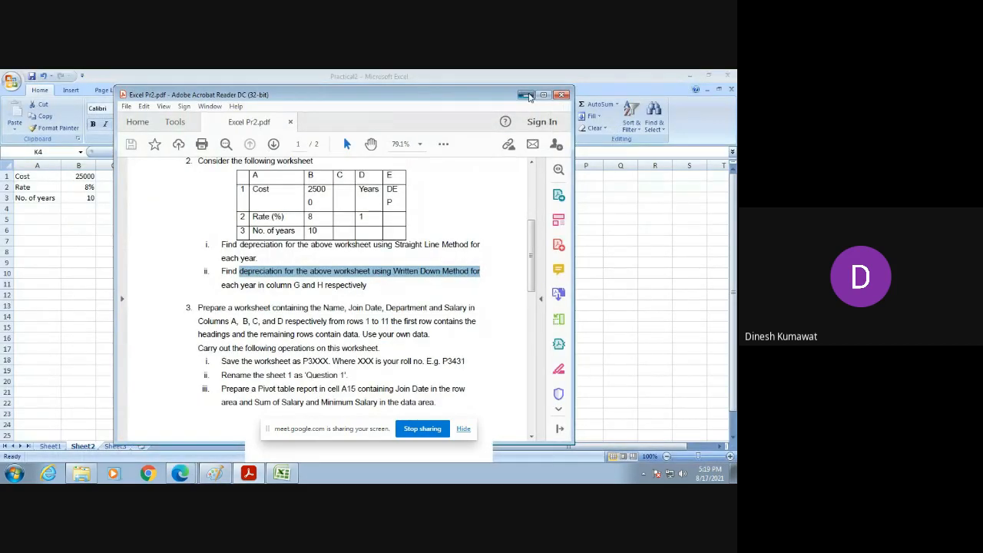
{"action": "left_click", "coordinate": [525, 95]}
{"action": "left_click_drag", "start_coordinate": [409, 186], "coordinate": [415, 284]}
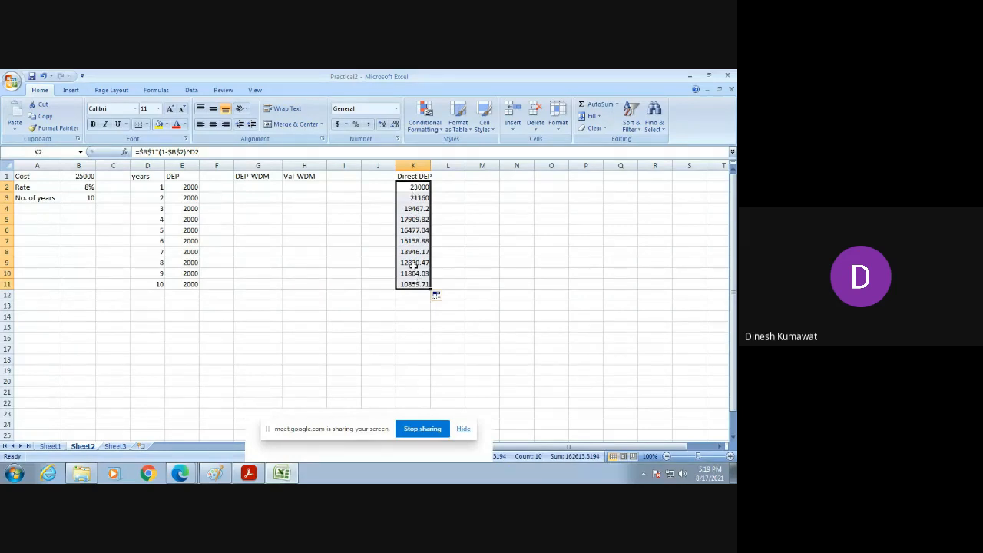
{"action": "left_click_drag", "start_coordinate": [299, 187], "coordinate": [320, 283]}
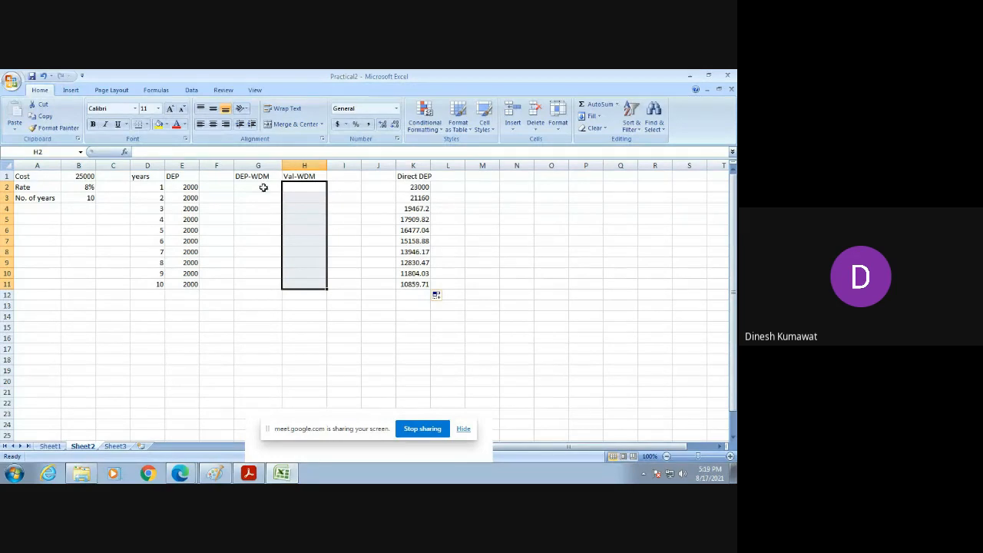
{"action": "left_click_drag", "start_coordinate": [257, 187], "coordinate": [250, 281]}
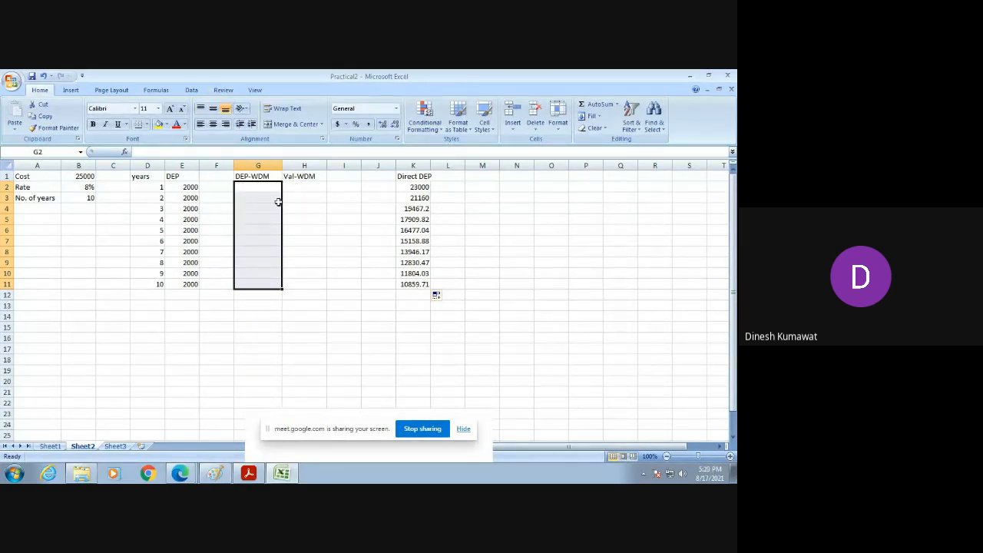
Read question 3 in Excel Pr2.pdf and open the blank Sheet3 in the Excel workbook
{"action": "left_click", "coordinate": [249, 476]}
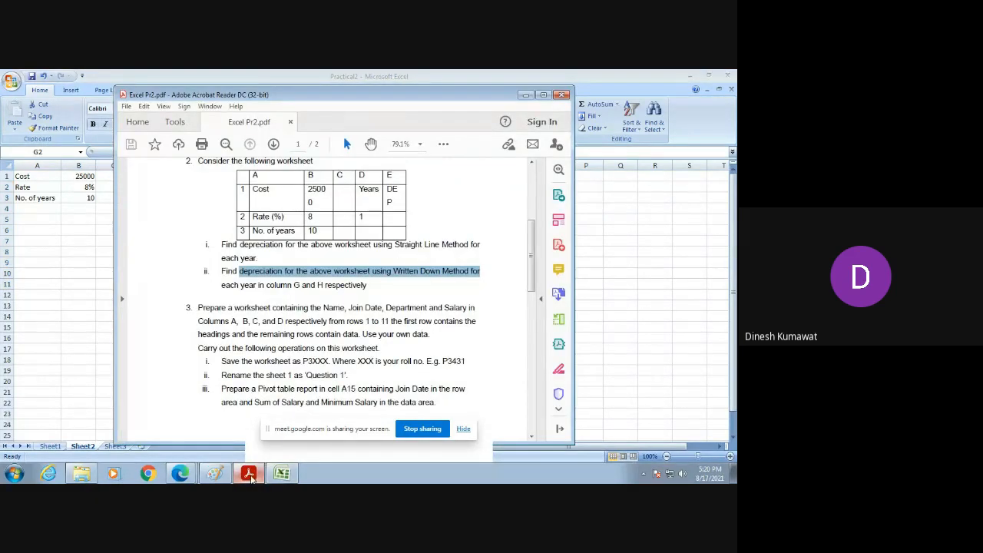
{"action": "scroll", "coordinate": [348, 295], "scroll_direction": "down", "scroll_amount": 1}
{"action": "scroll", "coordinate": [348, 295], "scroll_direction": "down", "scroll_amount": 1}
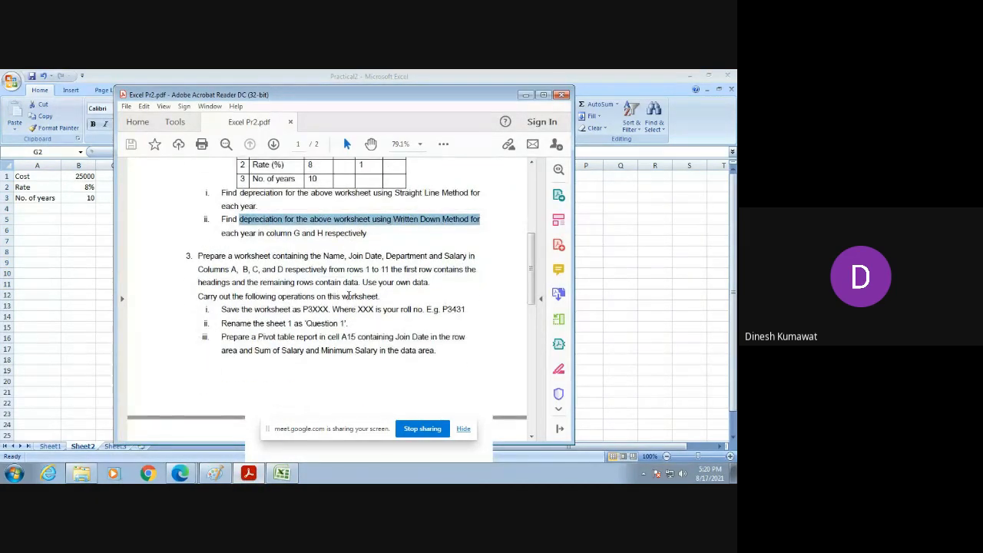
{"action": "scroll", "coordinate": [348, 296], "scroll_direction": "down", "scroll_amount": 2}
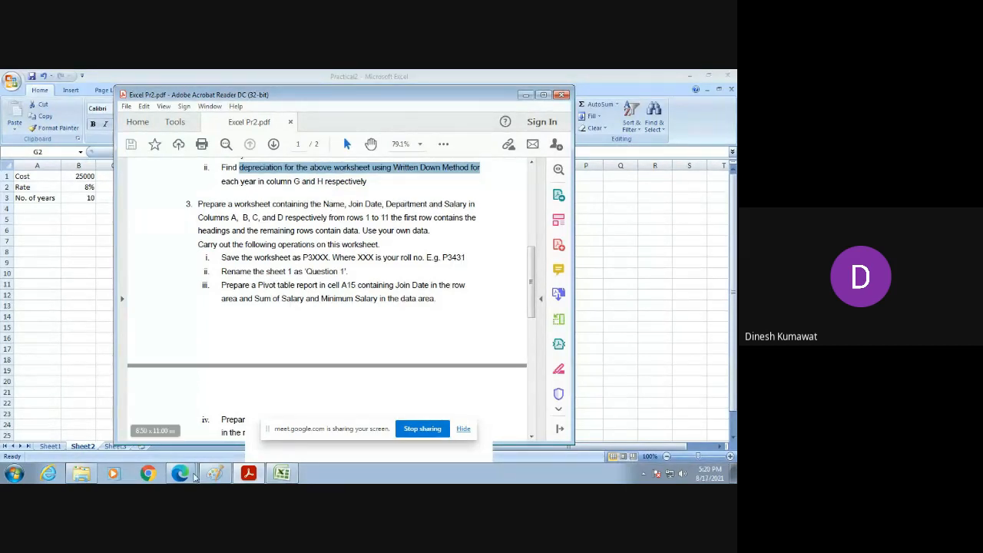
{"action": "left_click", "coordinate": [292, 477]}
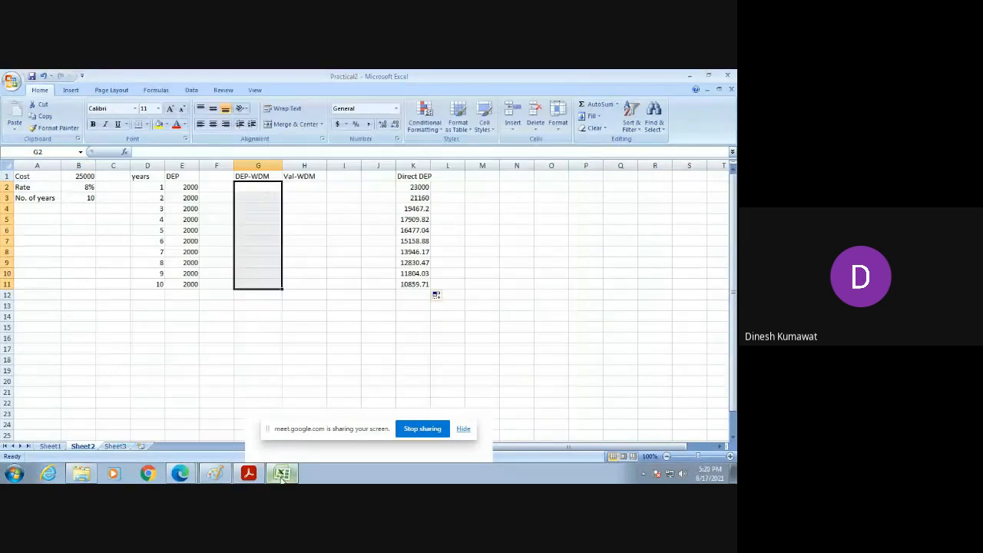
{"action": "left_click", "coordinate": [115, 446]}
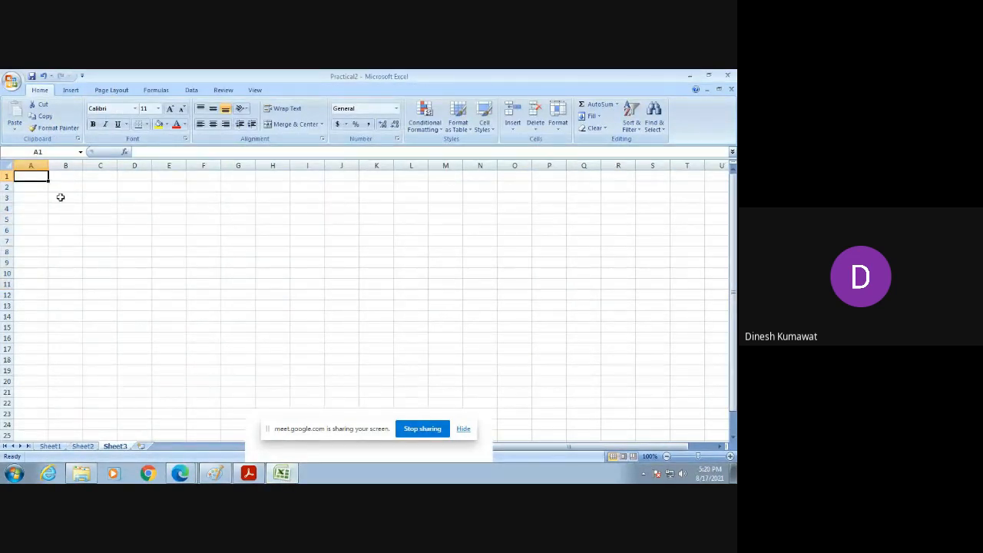
Enter the heading Name in cell A1 and Join Date in cell B1 of Sheet3
{"action": "type", "text": "Name"}
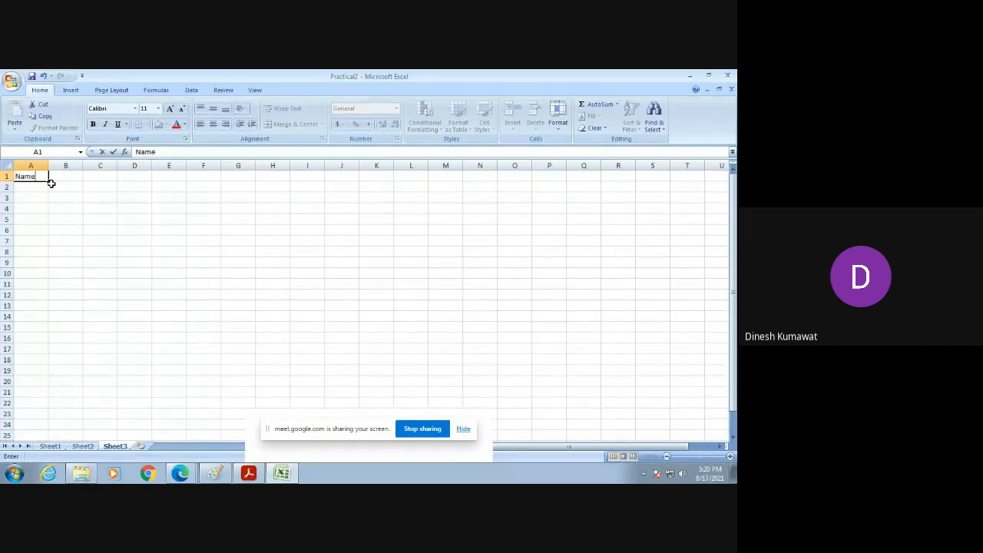
{"action": "scroll", "coordinate": [65, 181], "scroll_direction": "down", "scroll_amount": 1}
{"action": "left_click", "coordinate": [74, 179]}
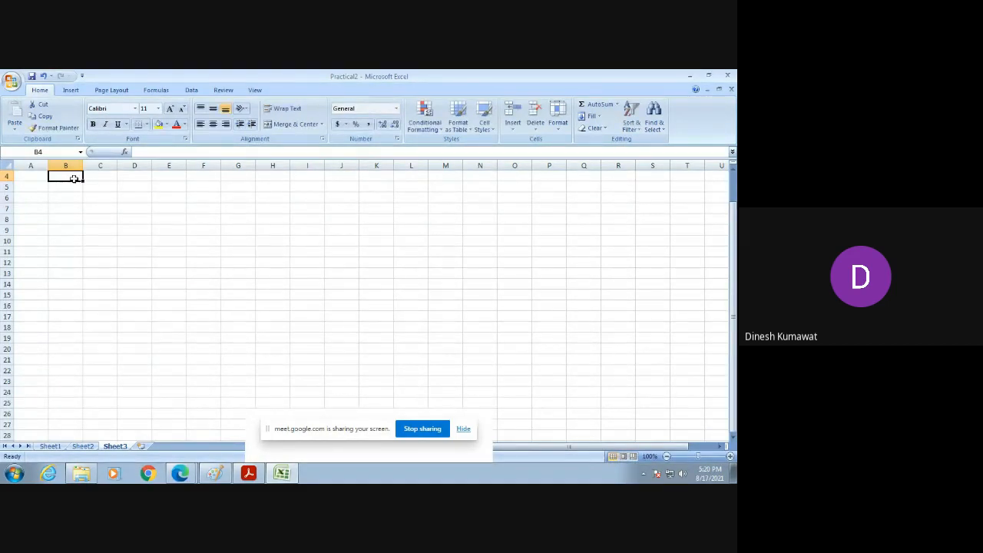
{"action": "left_click", "coordinate": [40, 177]}
{"action": "scroll", "coordinate": [92, 232], "scroll_direction": "up", "scroll_amount": 1}
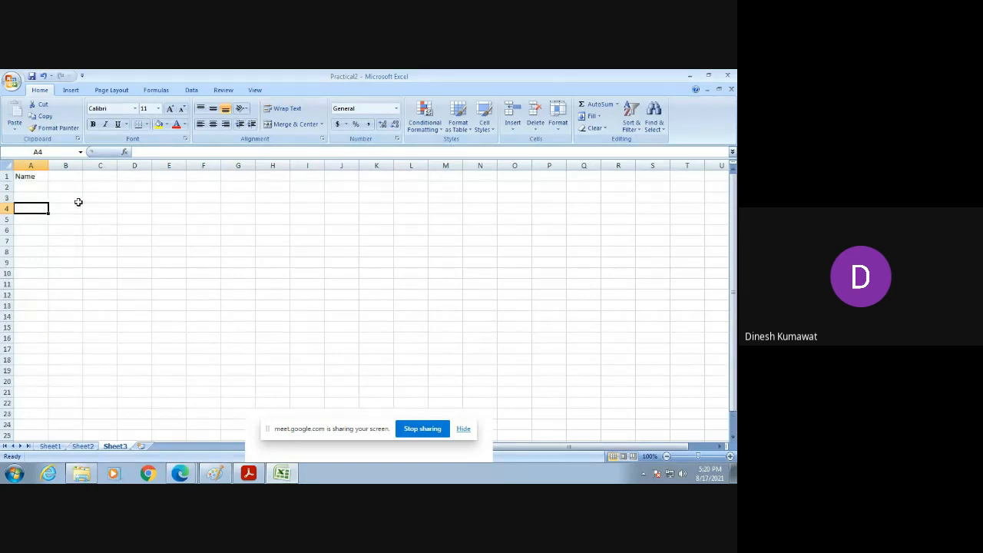
{"action": "left_click", "coordinate": [69, 175]}
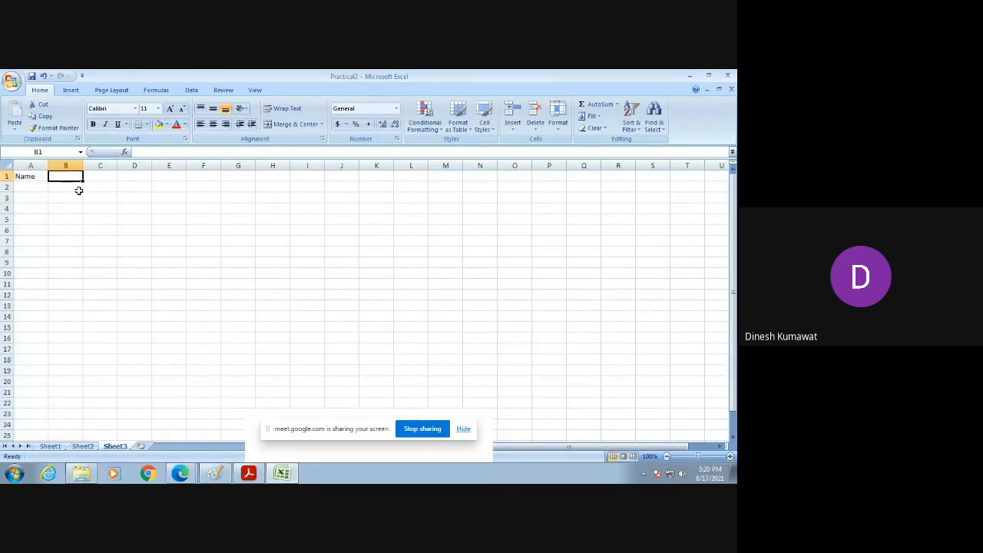
{"action": "type", "text": "Jo"}
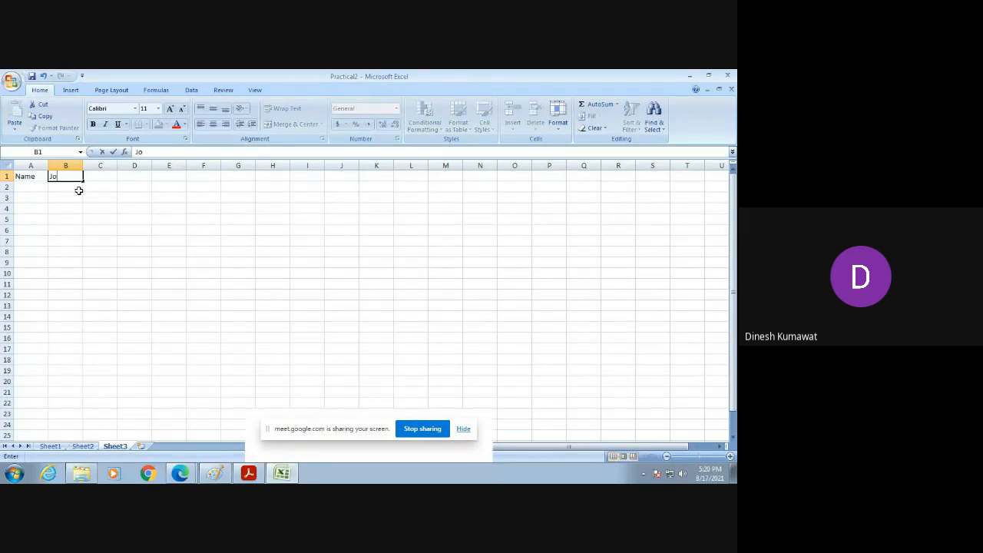
{"action": "type", "text": "in Date"}
{"action": "left_click", "coordinate": [98, 180]}
Check the required columns in Excel Pr2.pdf, and enter the headings Department in C1 and Salary in D1
{"action": "left_click", "coordinate": [247, 473]}
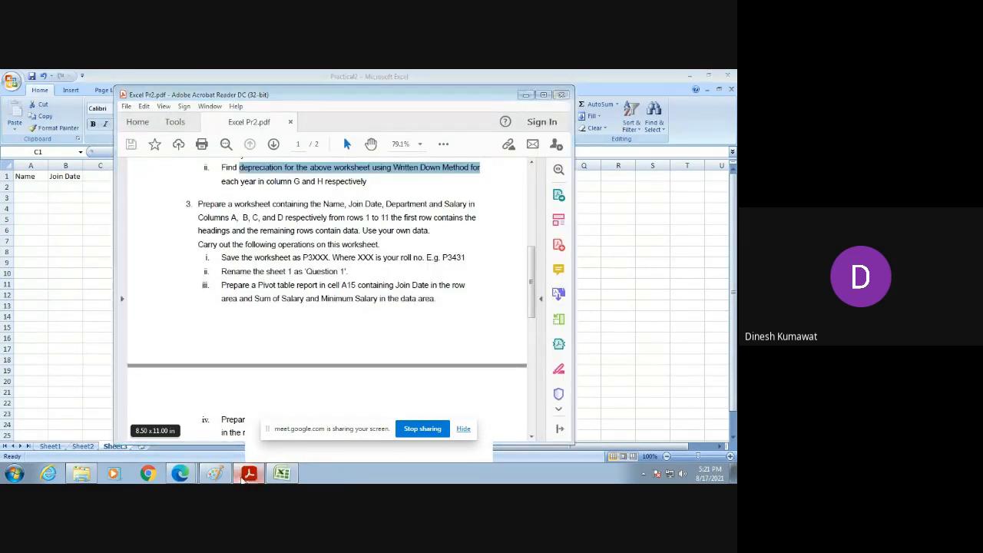
{"action": "left_click", "coordinate": [247, 473]}
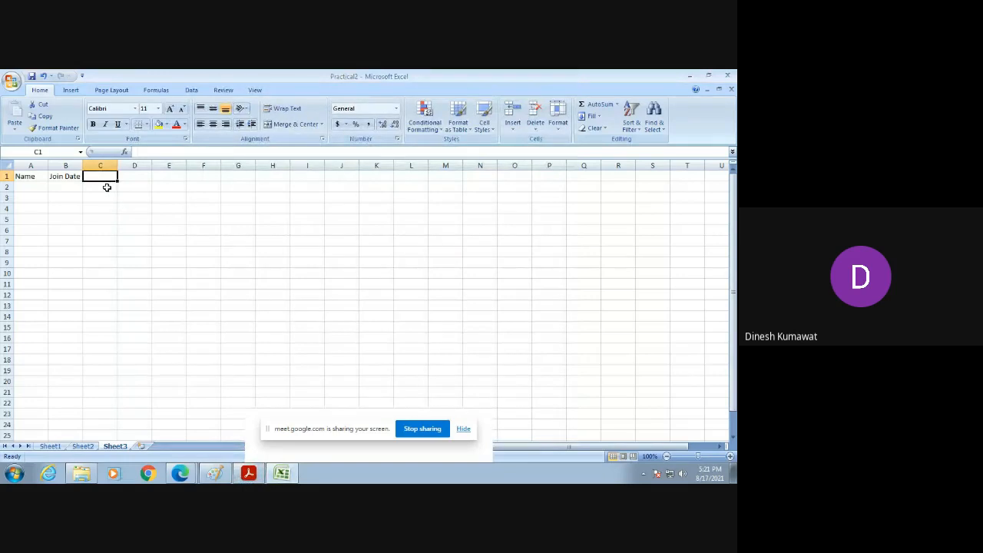
{"action": "type", "text": "Depa"}
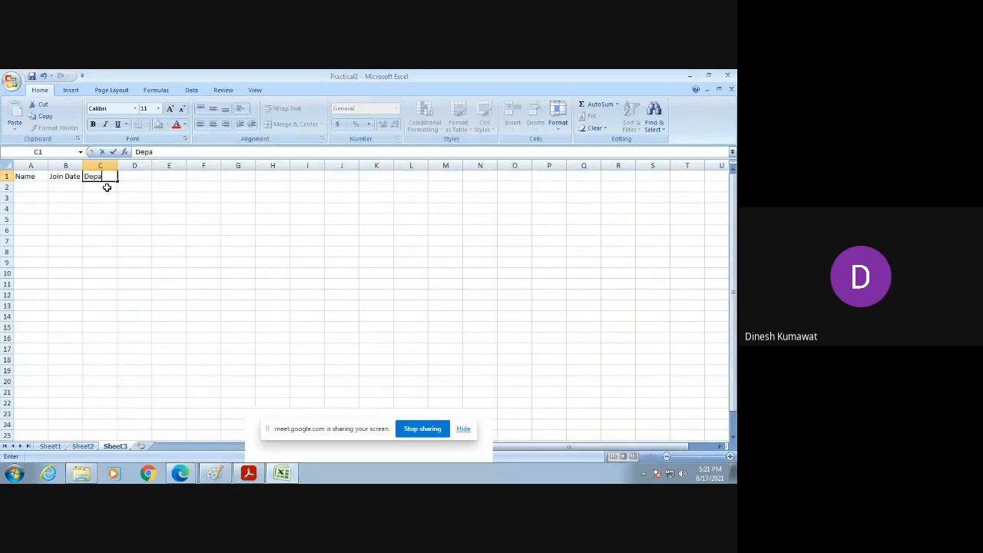
{"action": "type", "text": "rtment S"}
{"action": "key", "text": "BackSpace"}
{"action": "key", "text": "Return"}
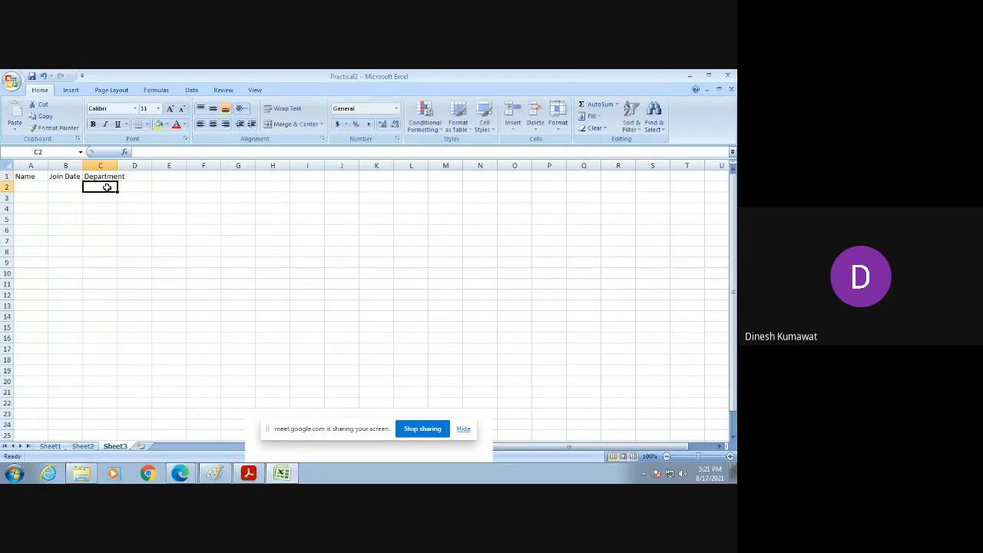
{"action": "left_click", "coordinate": [148, 175]}
{"action": "type", "text": "Sa"}
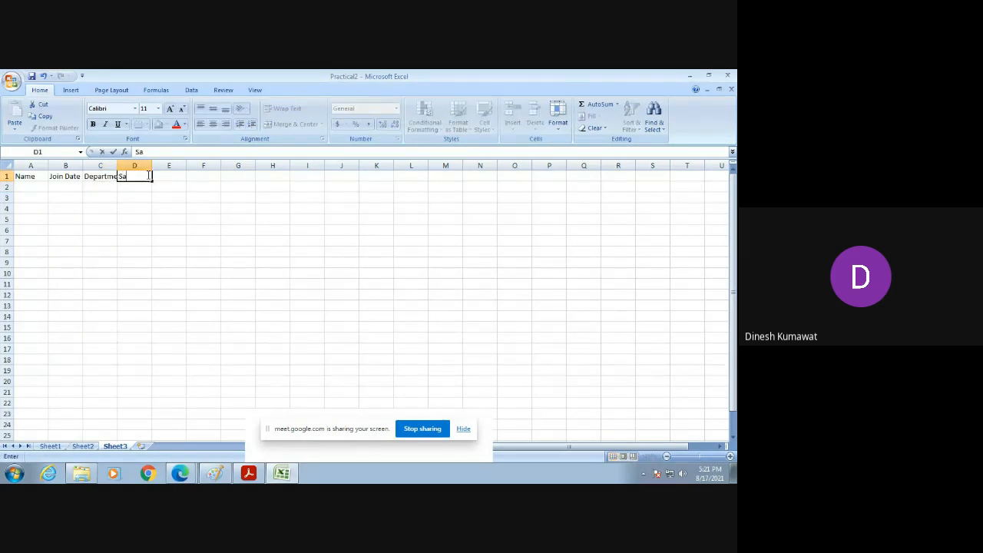
{"action": "type", "text": "lary"}
{"action": "key", "text": "Return"}
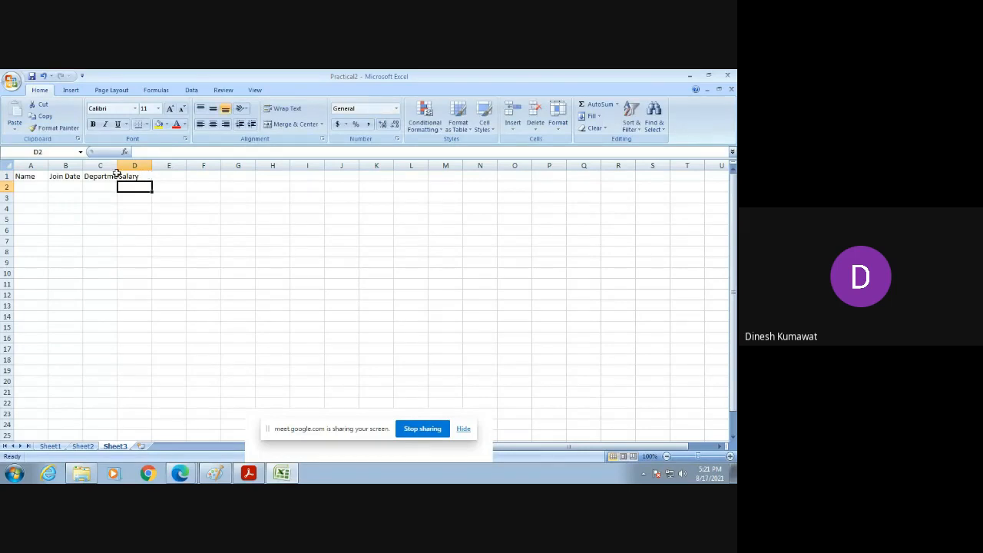
Widen columns A to D to give the four headings more room
{"action": "left_click_drag", "start_coordinate": [118, 165], "coordinate": [192, 165]}
{"action": "left_click_drag", "start_coordinate": [82, 165], "coordinate": [109, 165]}
{"action": "left_click_drag", "start_coordinate": [48, 165], "coordinate": [67, 164]}
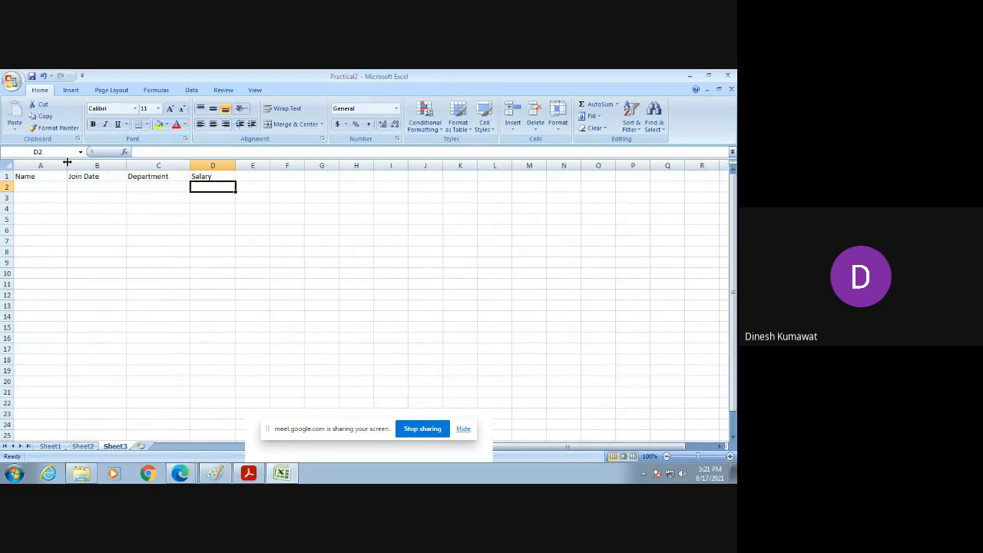
Copy the employee names in A2:A8 of Sheet1 and paste them into Sheet3 starting at A2
{"action": "left_click", "coordinate": [50, 446]}
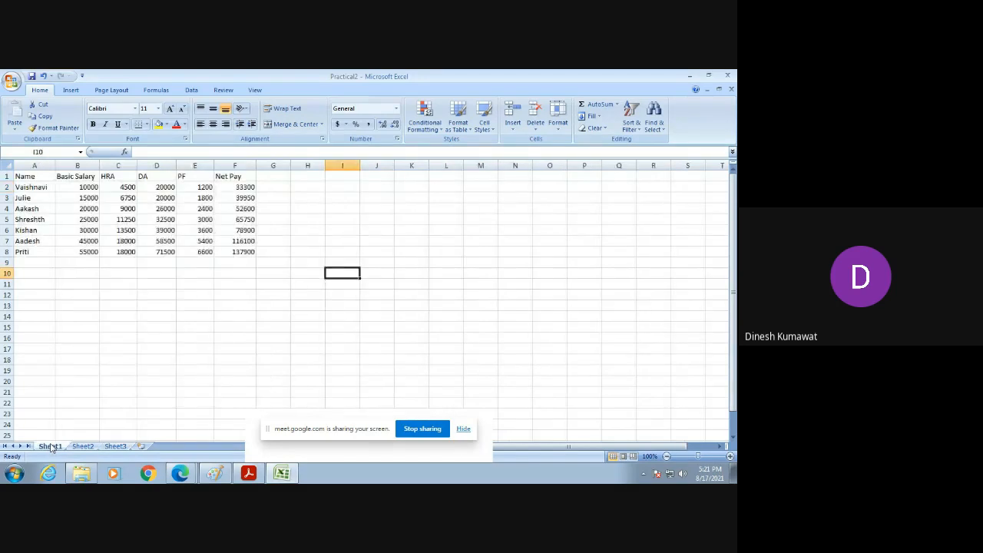
{"action": "left_click_drag", "start_coordinate": [28, 187], "coordinate": [48, 248]}
{"action": "right_click", "coordinate": [34, 233]}
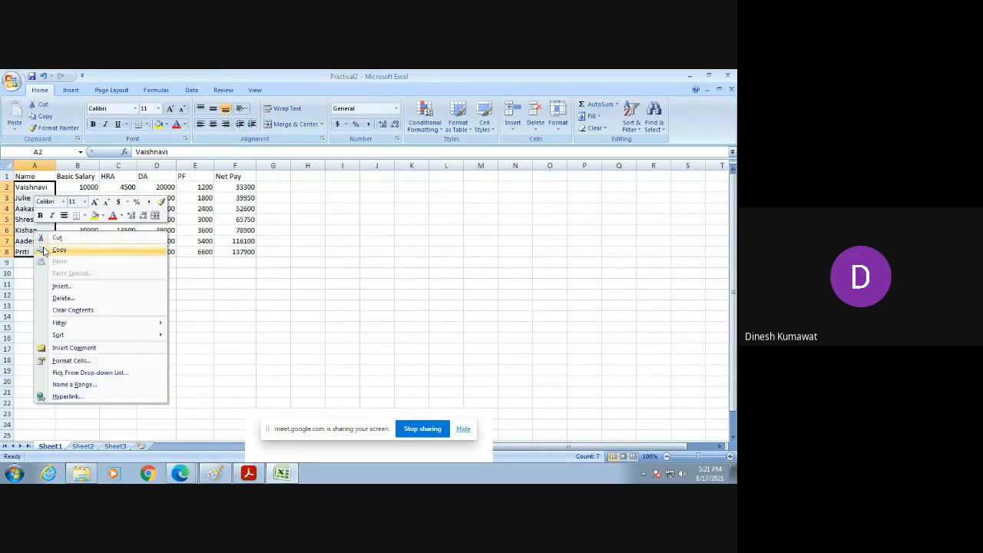
{"action": "left_click", "coordinate": [59, 248]}
{"action": "left_click", "coordinate": [115, 446]}
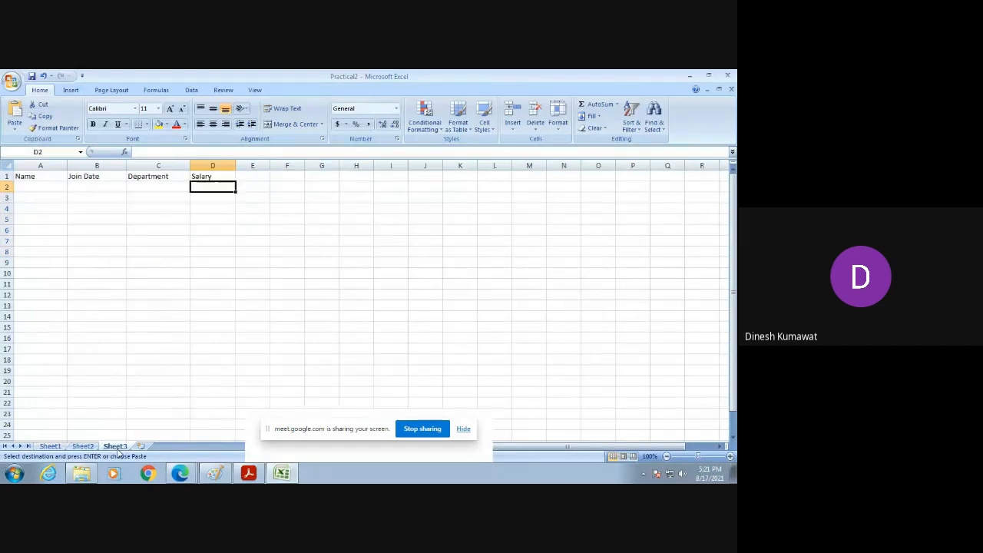
{"action": "left_click", "coordinate": [26, 185]}
{"action": "right_click", "coordinate": [26, 185]}
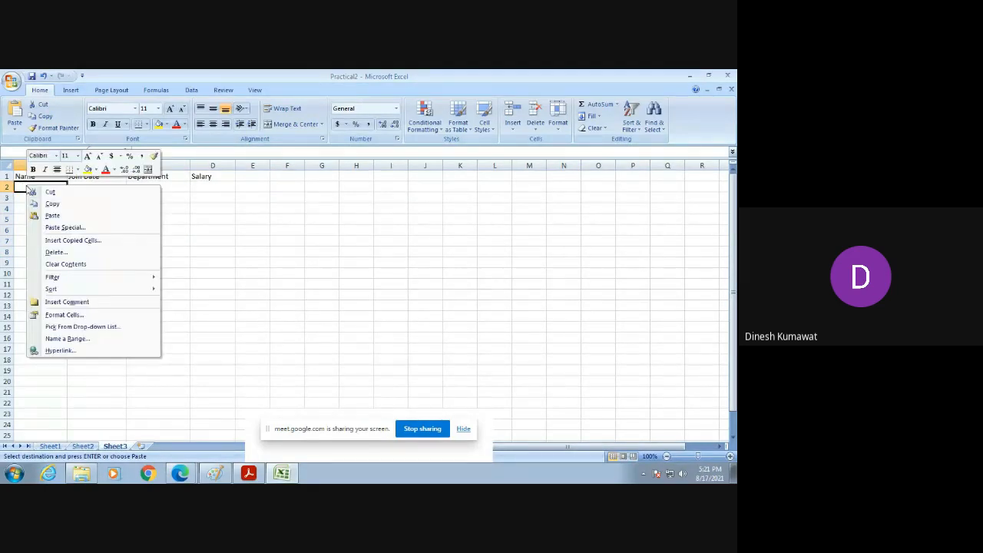
{"action": "left_click", "coordinate": [55, 215]}
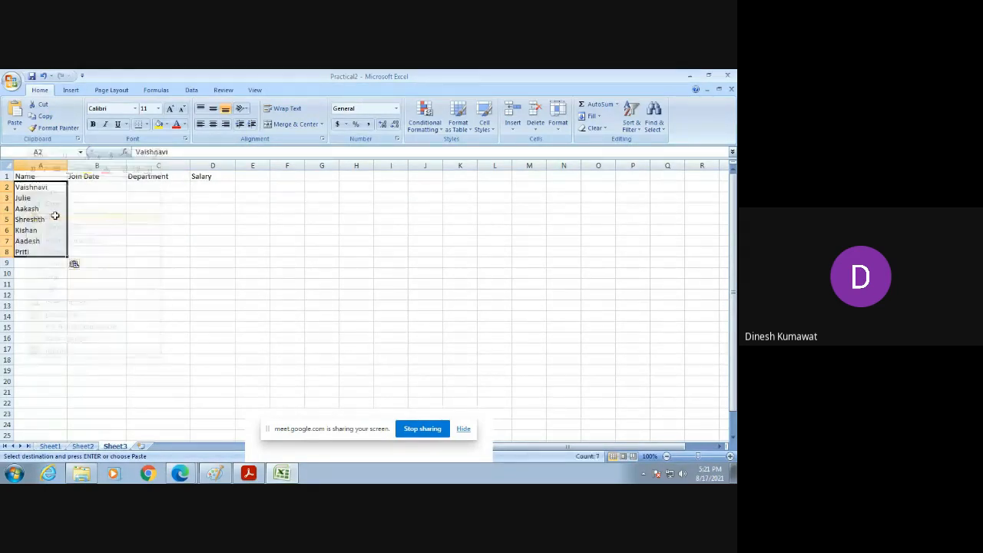
Add two more employee first names in cells A9 and A10
{"action": "left_click", "coordinate": [28, 263]}
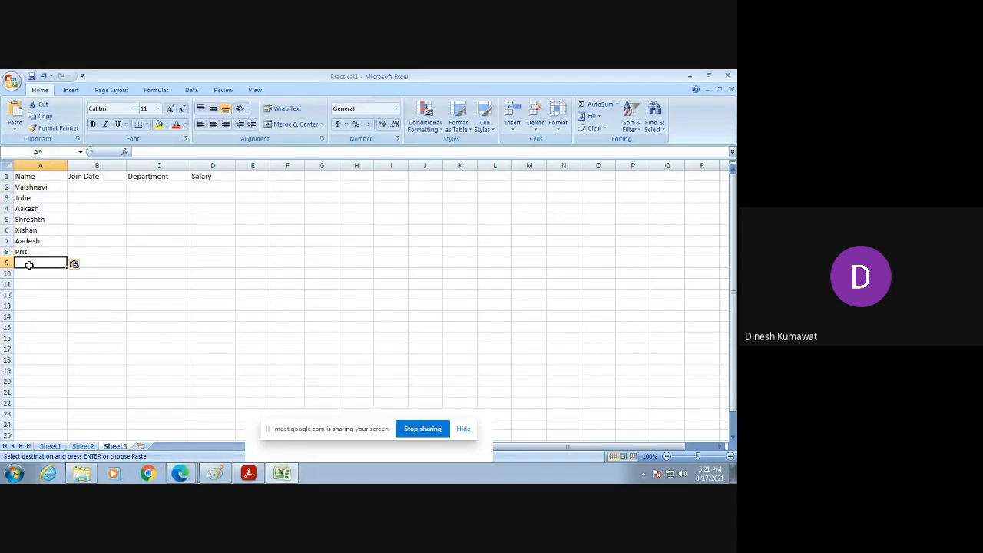
{"action": "type", "text": "S"}
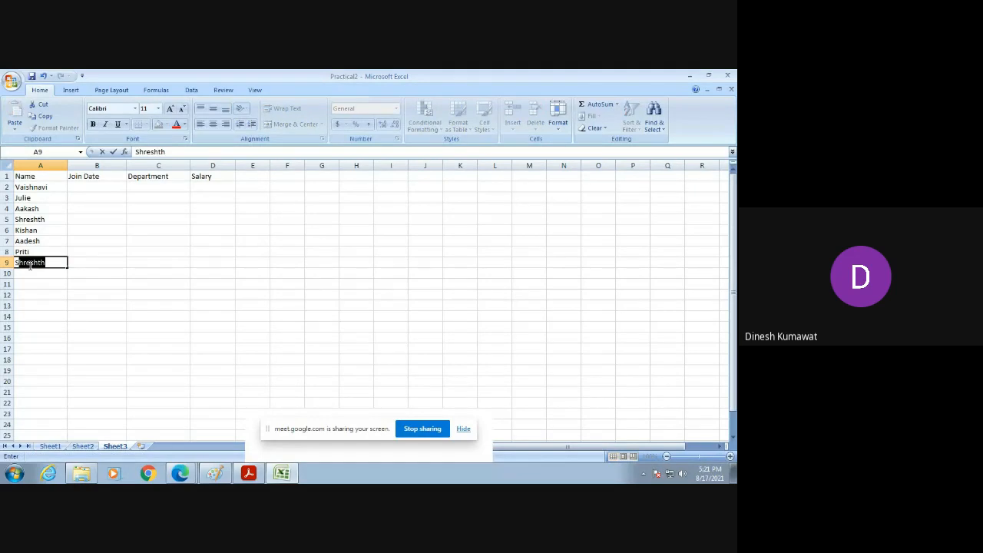
{"action": "type", "text": "hyam"}
{"action": "left_click", "coordinate": [39, 274]}
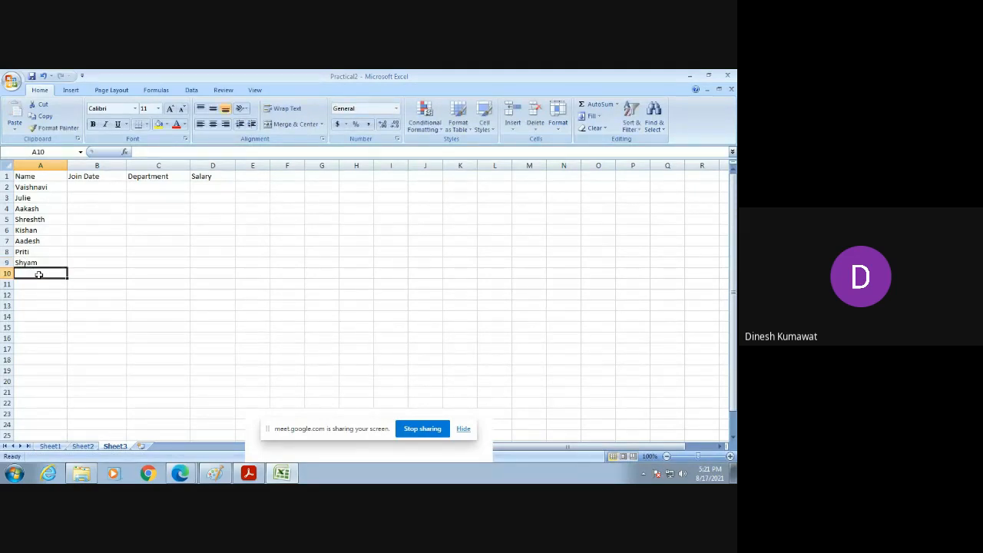
{"action": "type", "text": "Deval"}
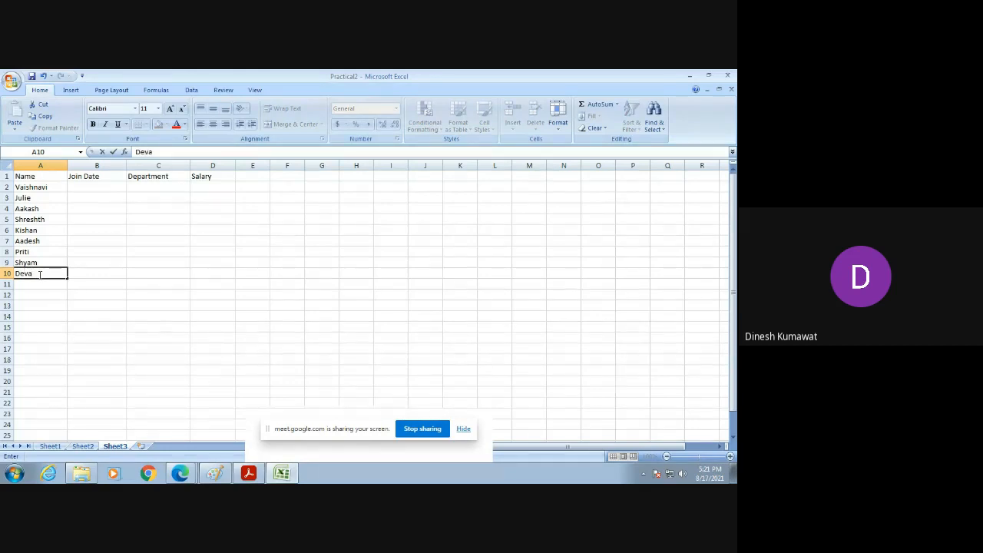
Enter the join dates 20-04-2012 in B2, 25-05-2013 in B3 and 09-09-2009 in B4
{"action": "left_click", "coordinate": [102, 185]}
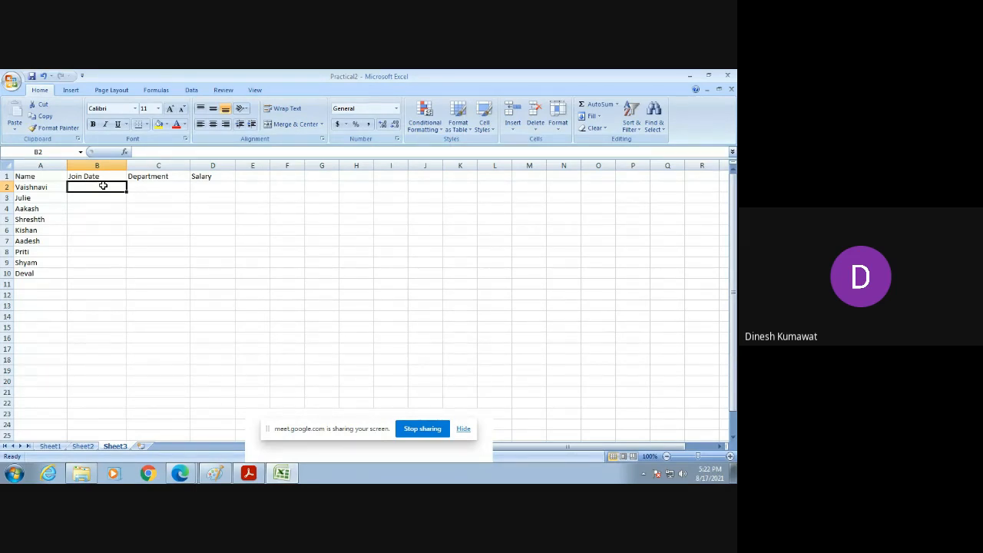
{"action": "type", "text": "20"}
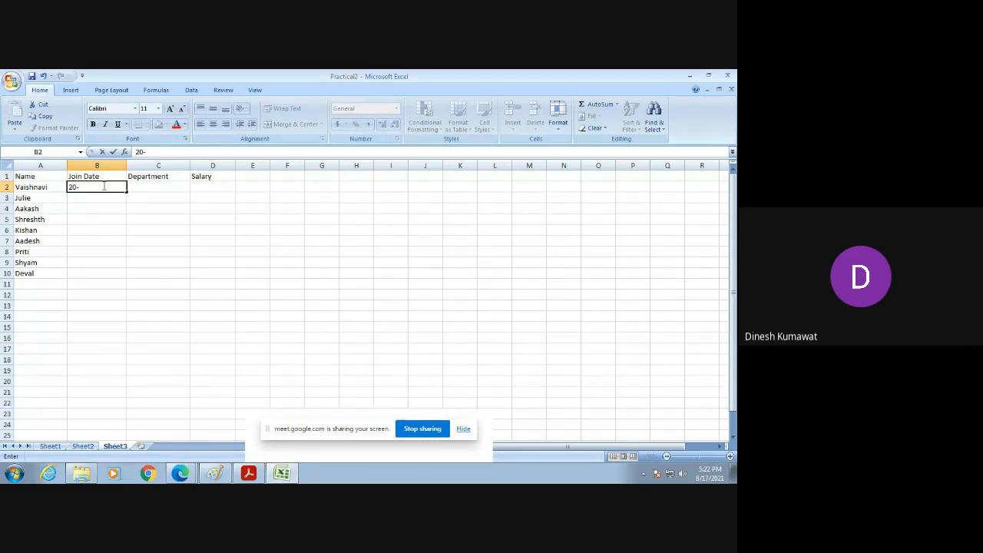
{"action": "type", "text": "-04-2012"}
{"action": "key", "text": "Return"}
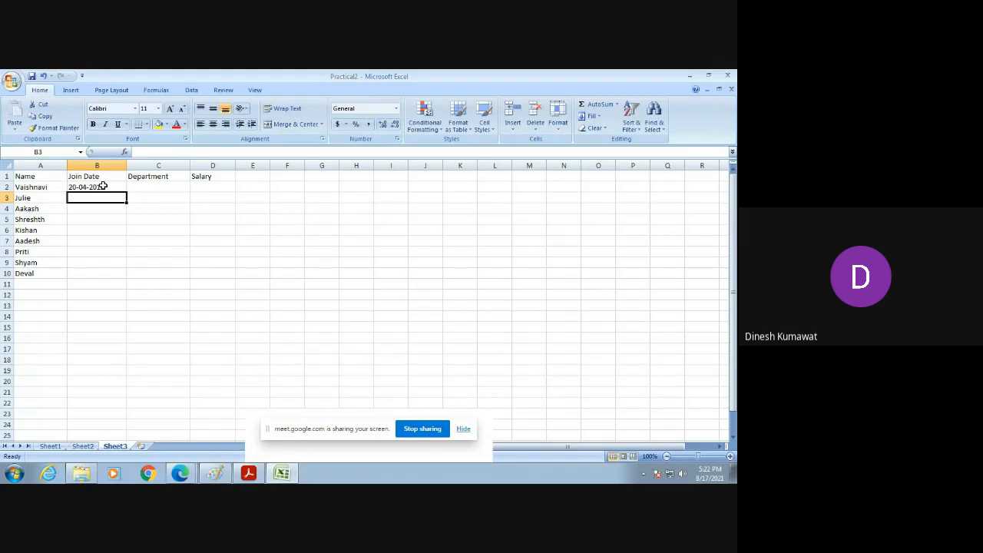
{"action": "type", "text": "25"}
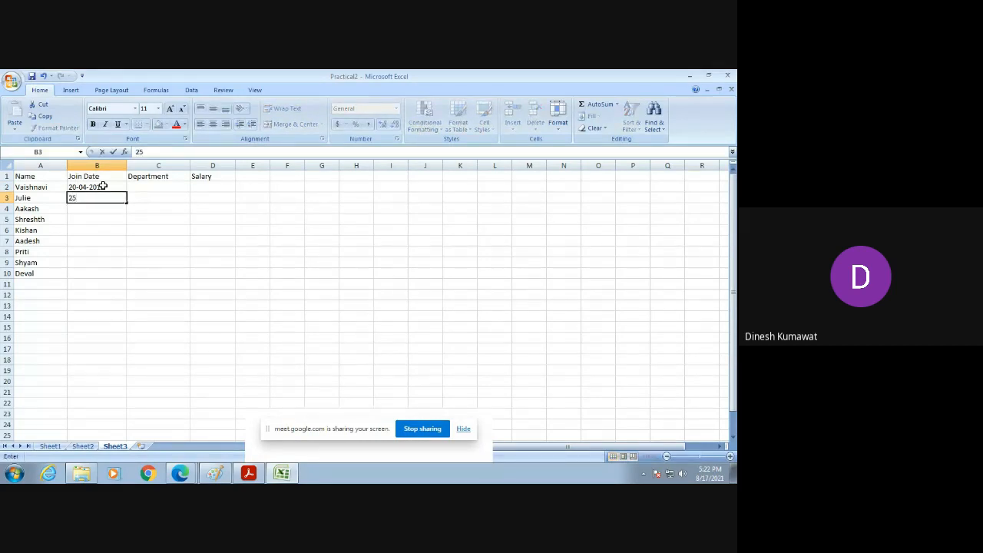
{"action": "type", "text": "-05-2013"}
{"action": "key", "text": "Return"}
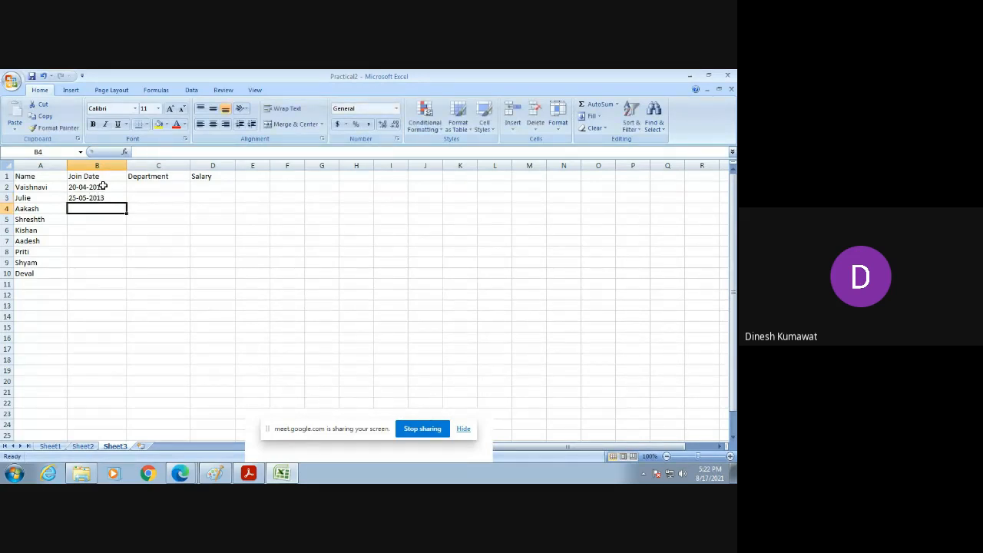
{"action": "type", "text": "09-"}
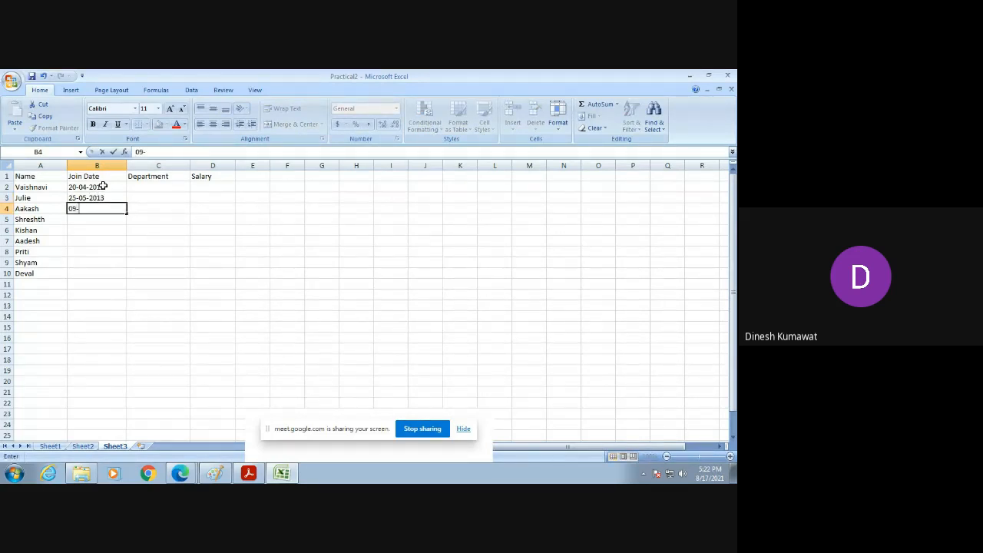
{"action": "type", "text": "09-2009"}
{"action": "key", "text": "Return"}
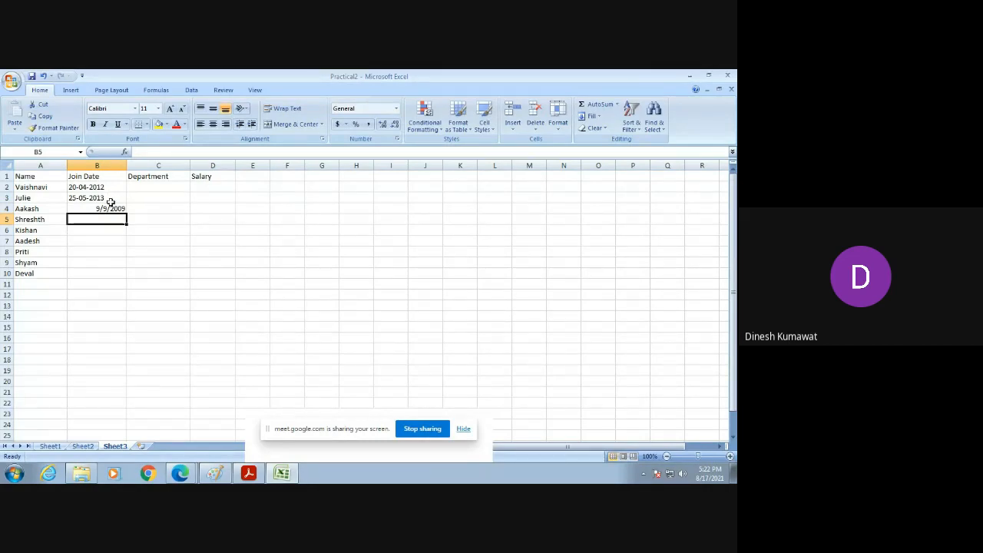
Try to rewrite the join date in B4 with hyphens instead of slashes
{"action": "left_click", "coordinate": [110, 208]}
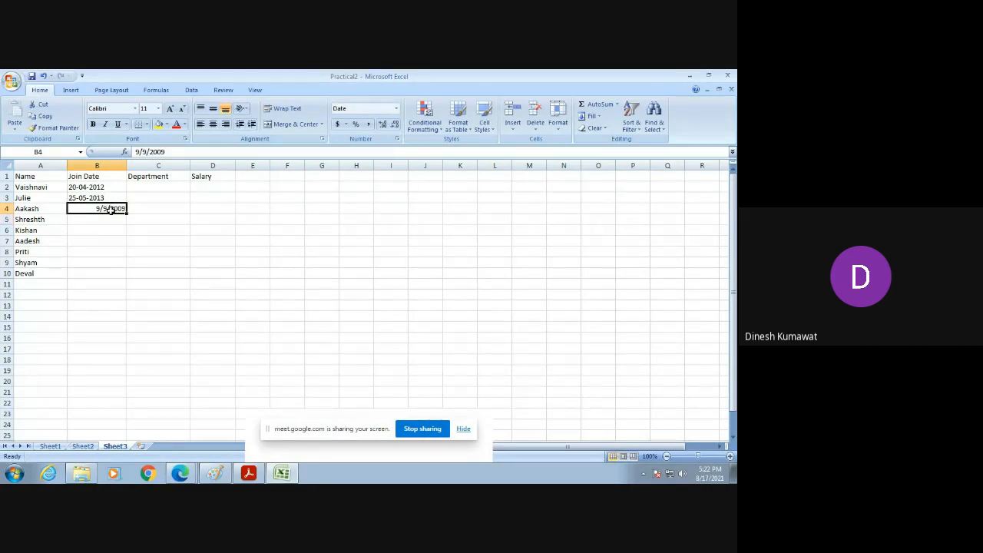
{"action": "double_click", "coordinate": [112, 209]}
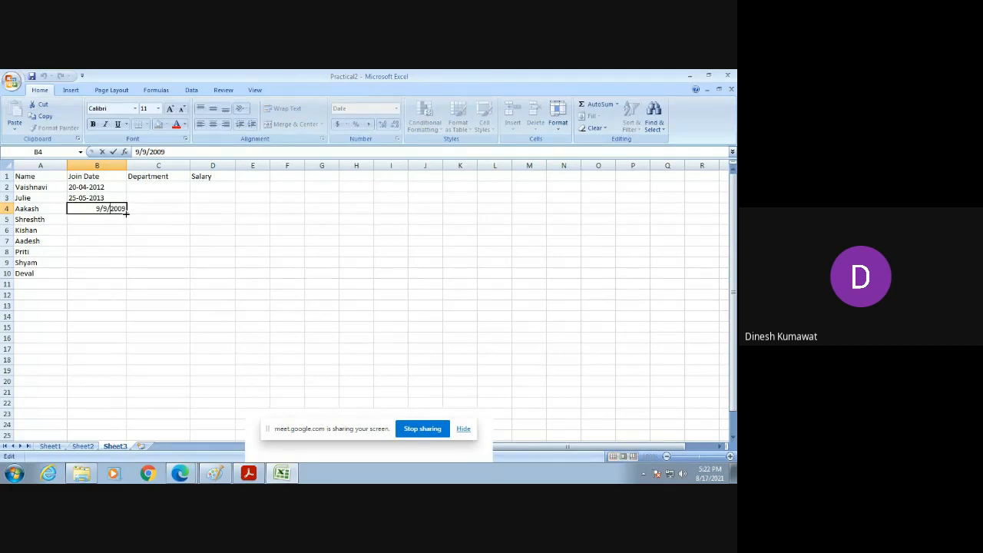
{"action": "key", "text": "BackSpace"}
{"action": "type", "text": "-"}
{"action": "key", "text": "BackSpace"}
{"action": "type", "text": "-9-"}
{"action": "key", "text": "Return"}
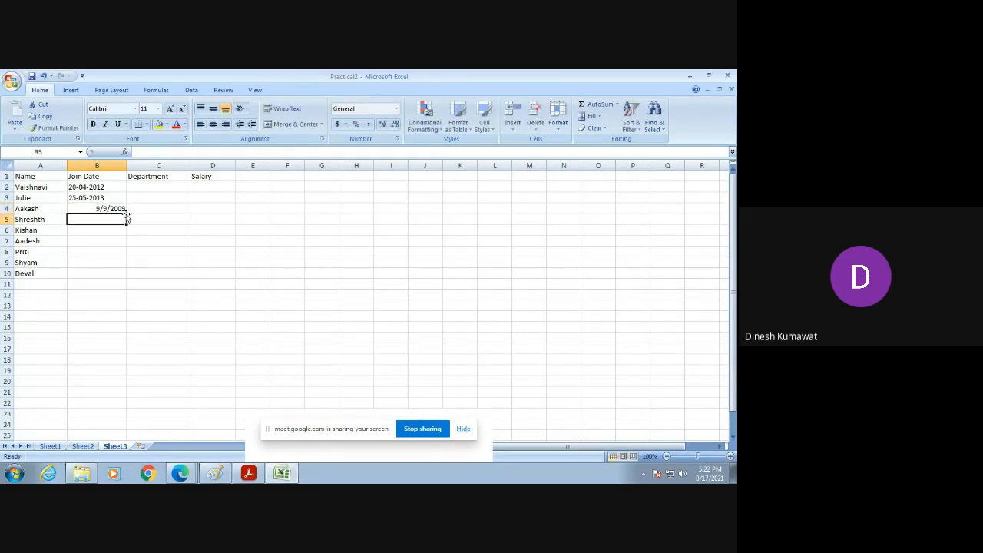
Check the number formats of the join dates in B2, B3 and B4 against each other
{"action": "left_click", "coordinate": [80, 187]}
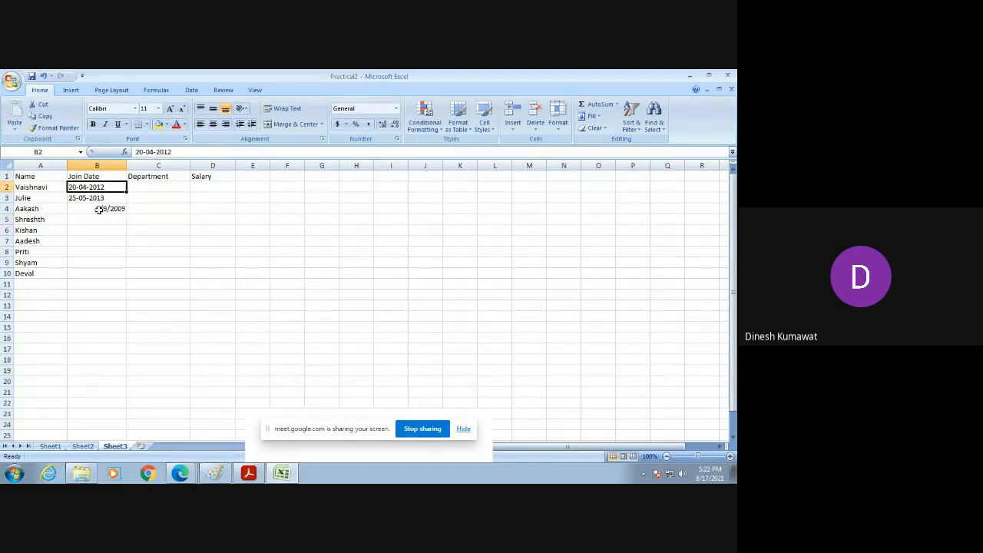
{"action": "left_click", "coordinate": [98, 210]}
{"action": "left_click", "coordinate": [98, 198]}
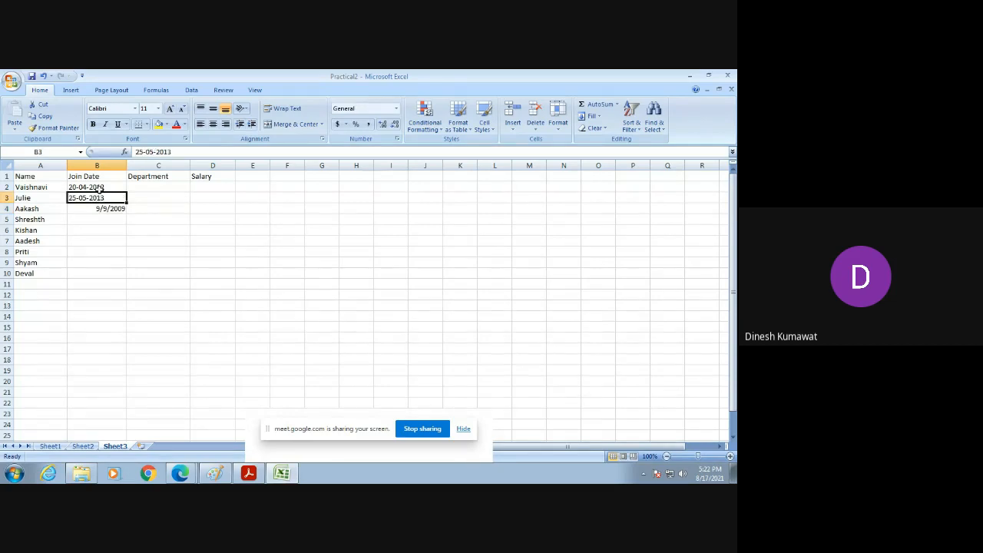
{"action": "left_click", "coordinate": [99, 188]}
{"action": "left_click", "coordinate": [100, 197]}
{"action": "left_click", "coordinate": [101, 187]}
{"action": "left_click", "coordinate": [102, 209]}
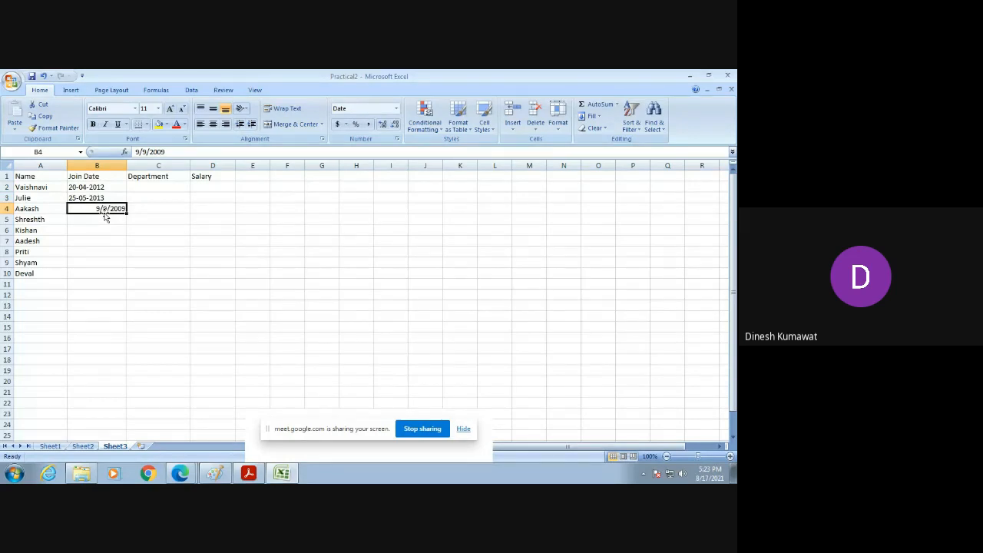
Try the General number format on the join date in B4 and set it back to Short Date
{"action": "left_click", "coordinate": [396, 109]}
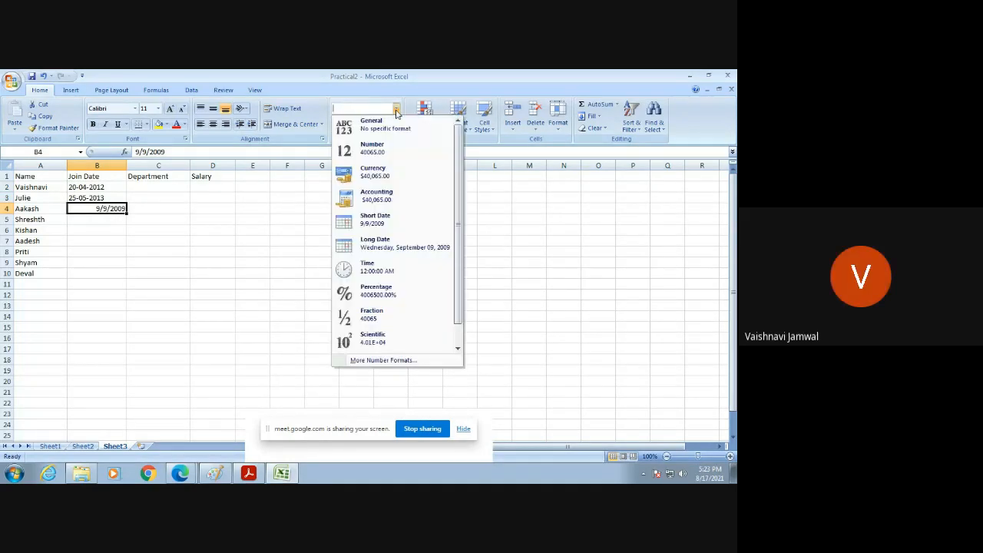
{"action": "left_click", "coordinate": [385, 129]}
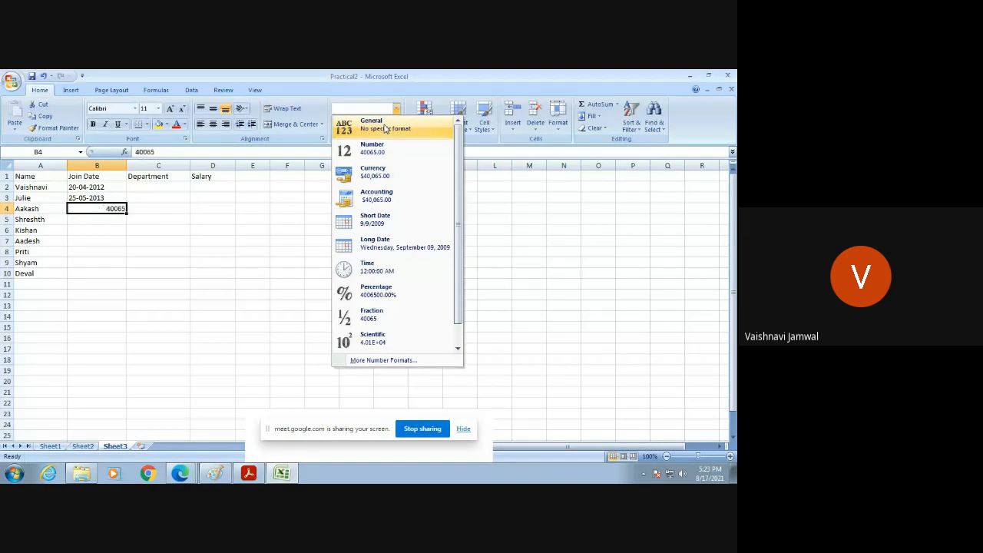
{"action": "left_click", "coordinate": [395, 109]}
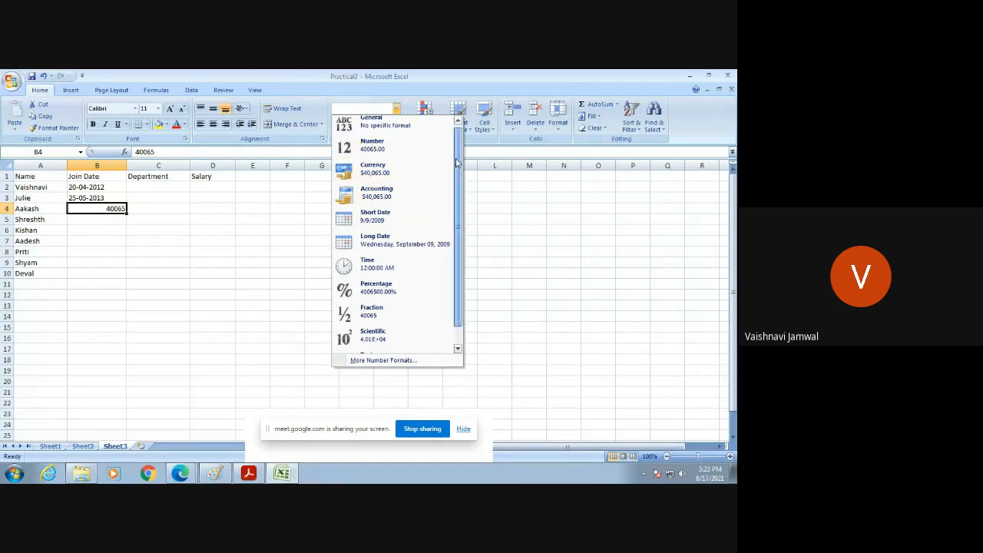
{"action": "scroll", "coordinate": [449, 192], "scroll_direction": "down", "scroll_amount": 1}
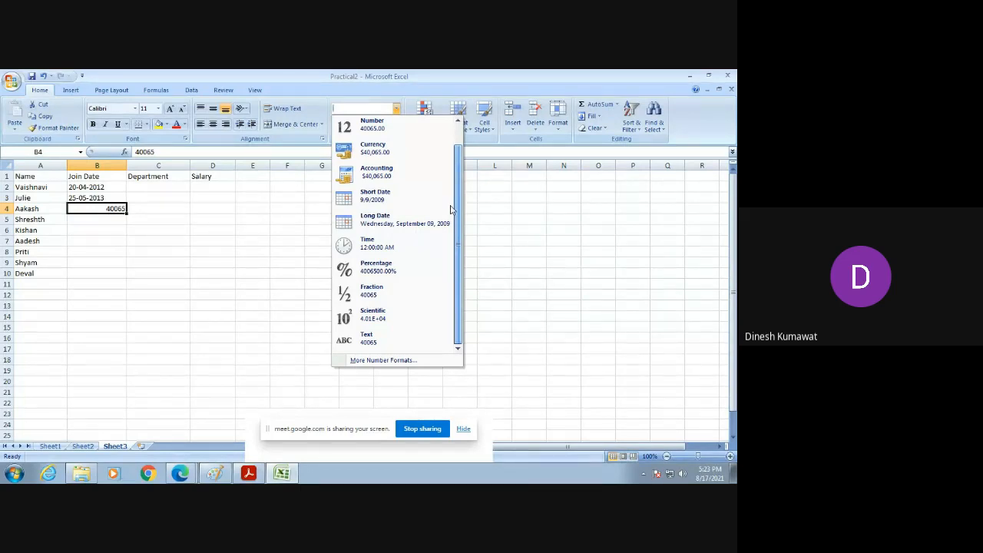
{"action": "left_click_drag", "start_coordinate": [457, 195], "coordinate": [461, 144]}
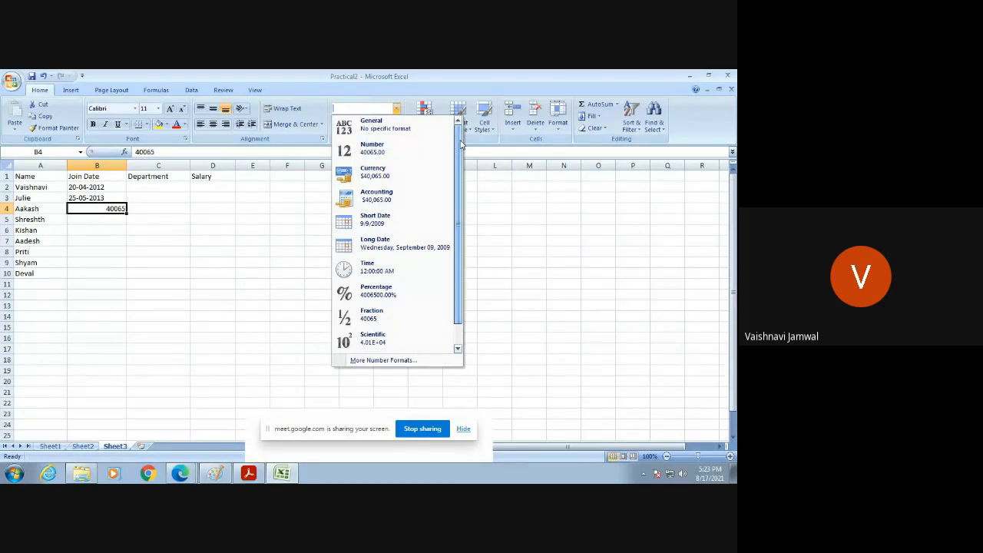
{"action": "left_click", "coordinate": [371, 223]}
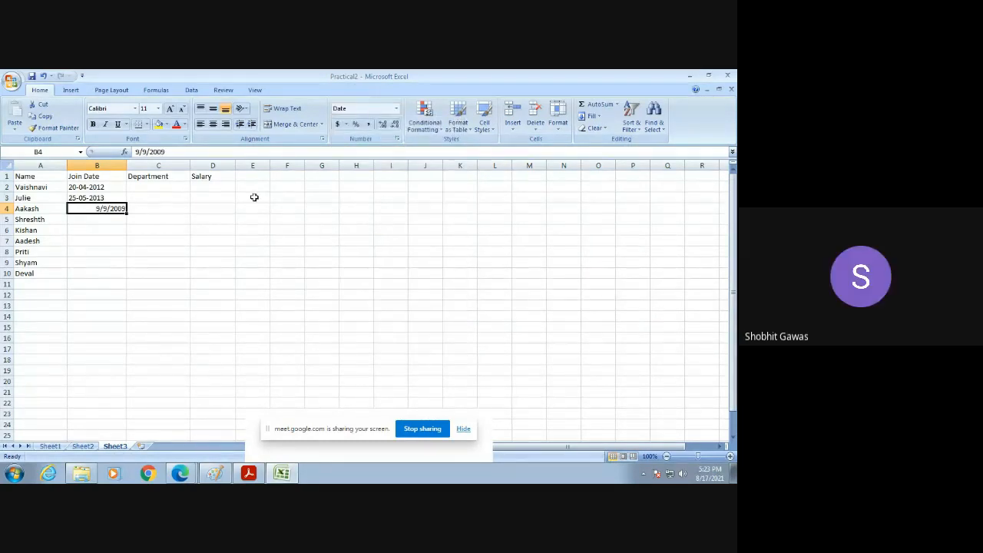
Try the Short Date and Long Date formats on the join dates in B2:B3
{"action": "left_click_drag", "start_coordinate": [98, 187], "coordinate": [97, 197]}
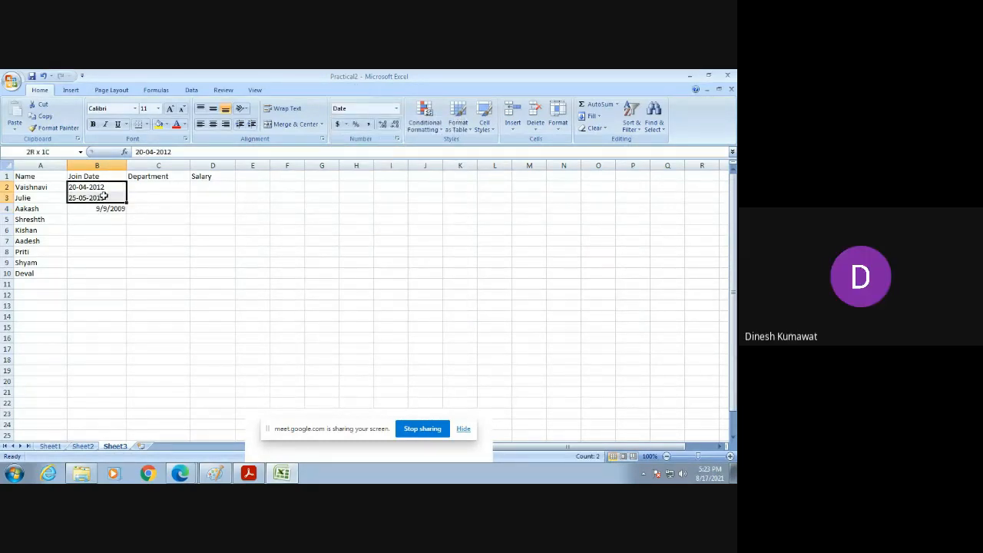
{"action": "left_click", "coordinate": [396, 108]}
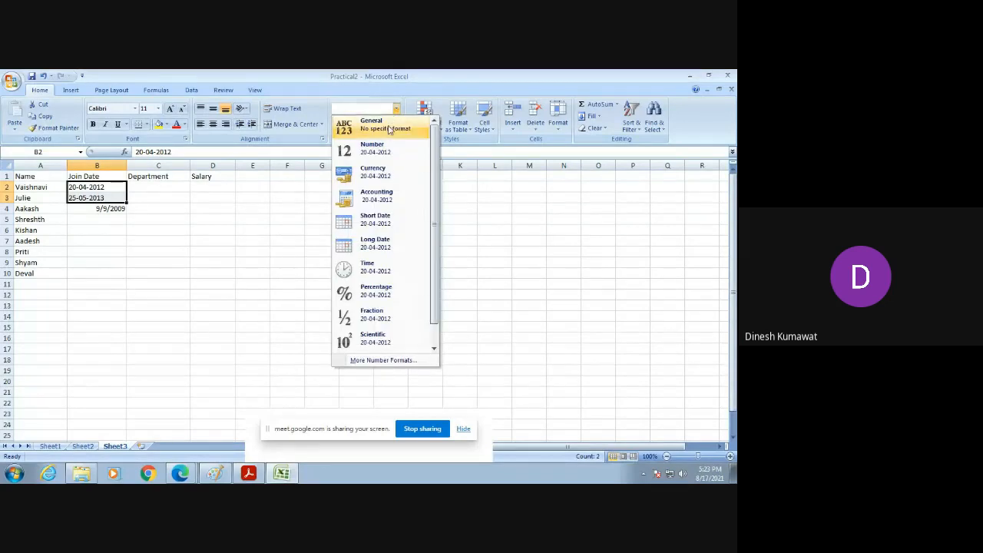
{"action": "left_click", "coordinate": [385, 220]}
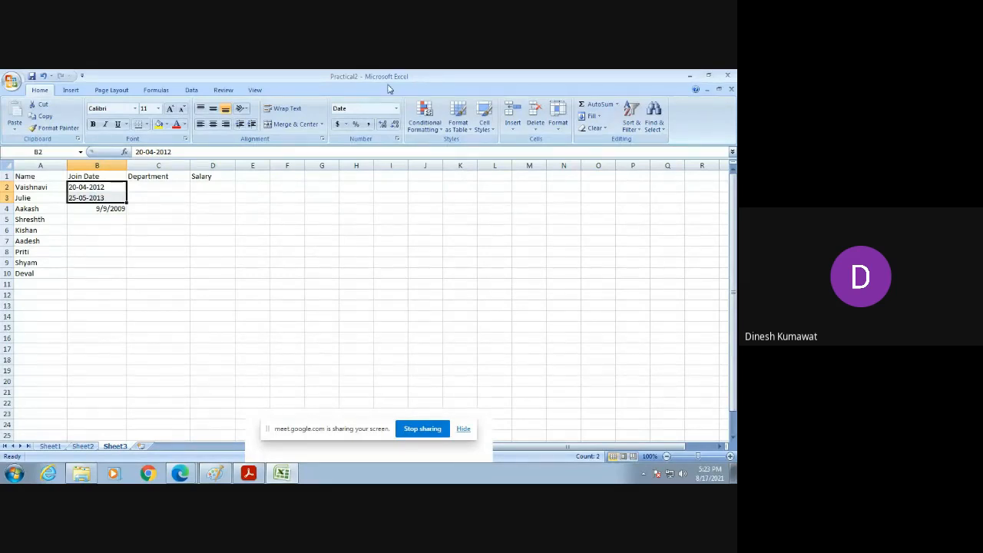
{"action": "left_click", "coordinate": [396, 110]}
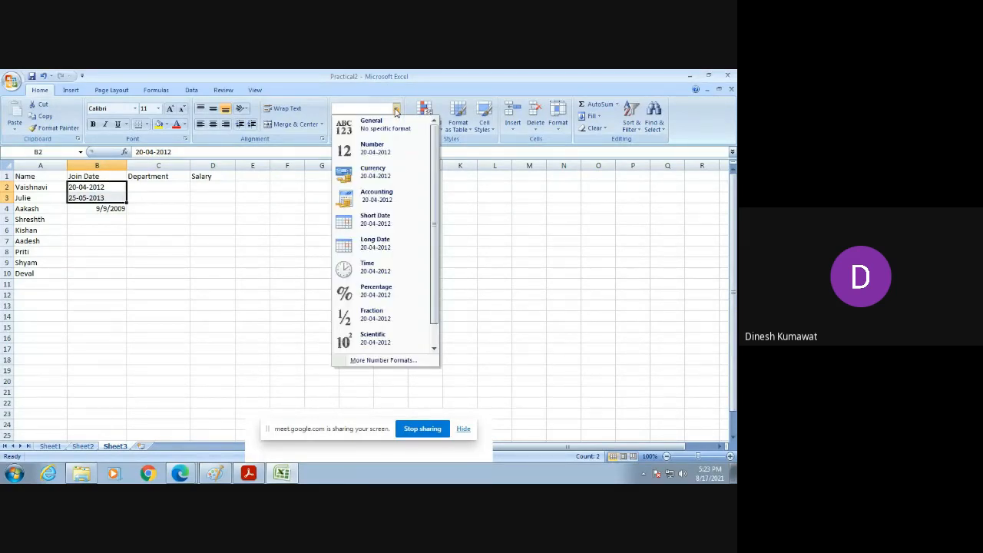
{"action": "left_click", "coordinate": [380, 222]}
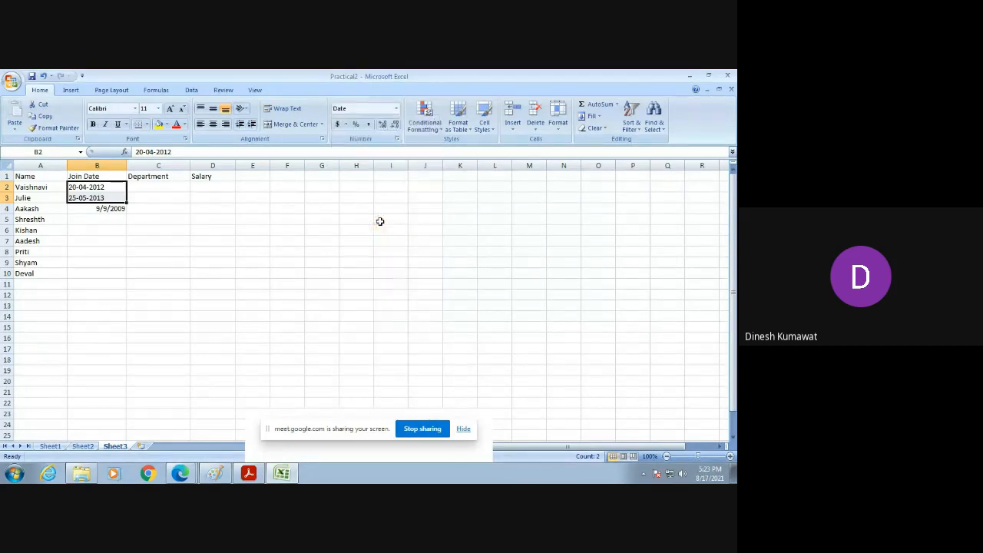
{"action": "left_click", "coordinate": [396, 109]}
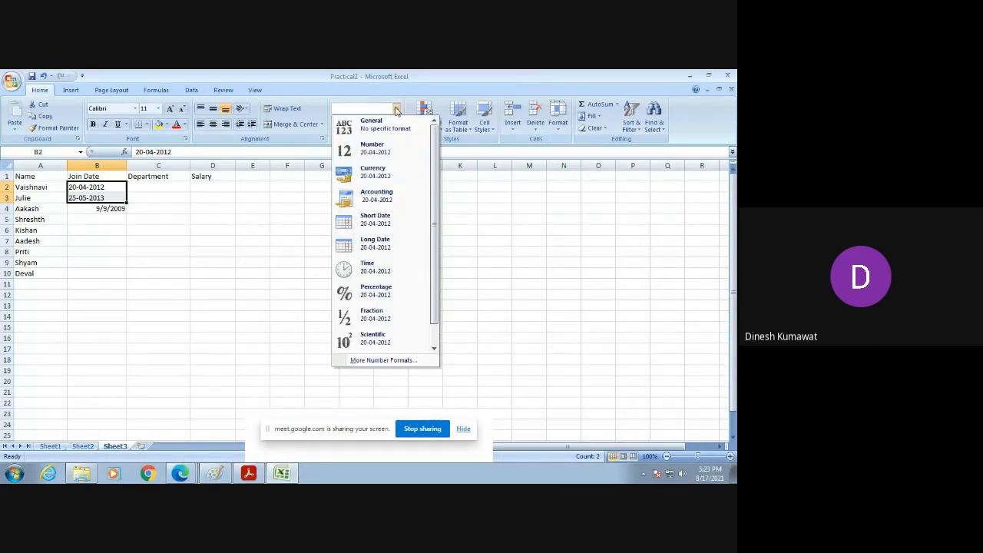
{"action": "left_click", "coordinate": [362, 246]}
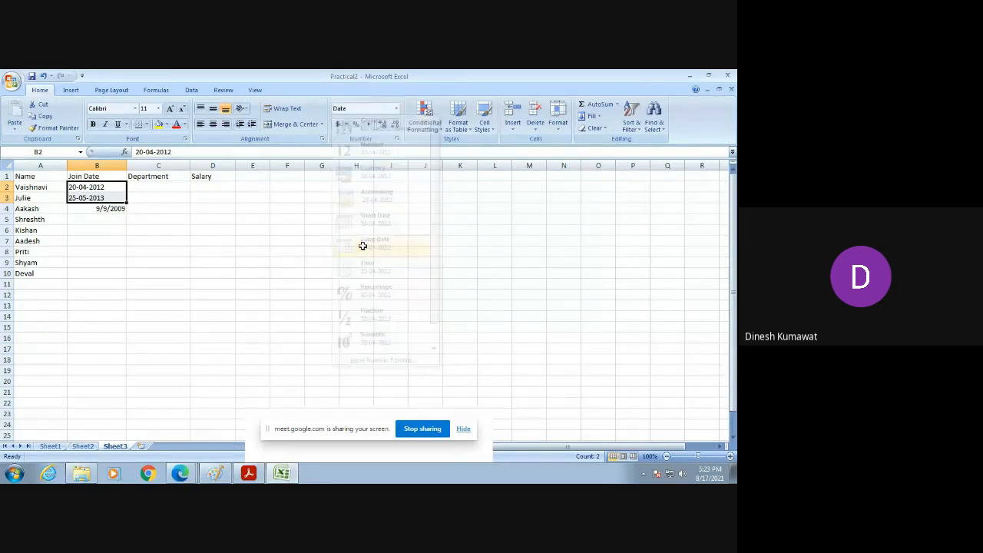
Try the Short Date, Number and General formats on the join dates in B2:B4, ending with Long Date
{"action": "left_click_drag", "start_coordinate": [90, 189], "coordinate": [94, 208]}
{"action": "left_click", "coordinate": [396, 110]}
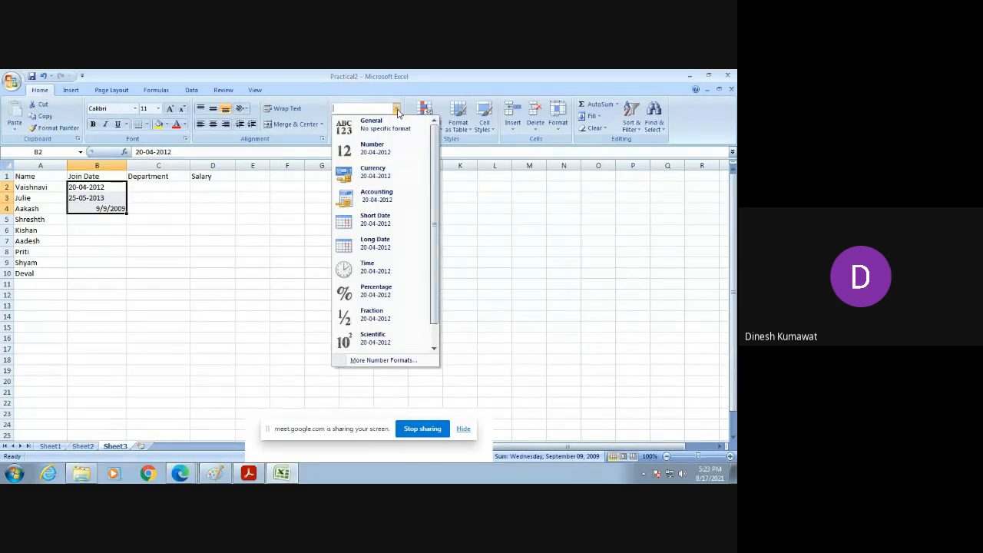
{"action": "left_click", "coordinate": [373, 221]}
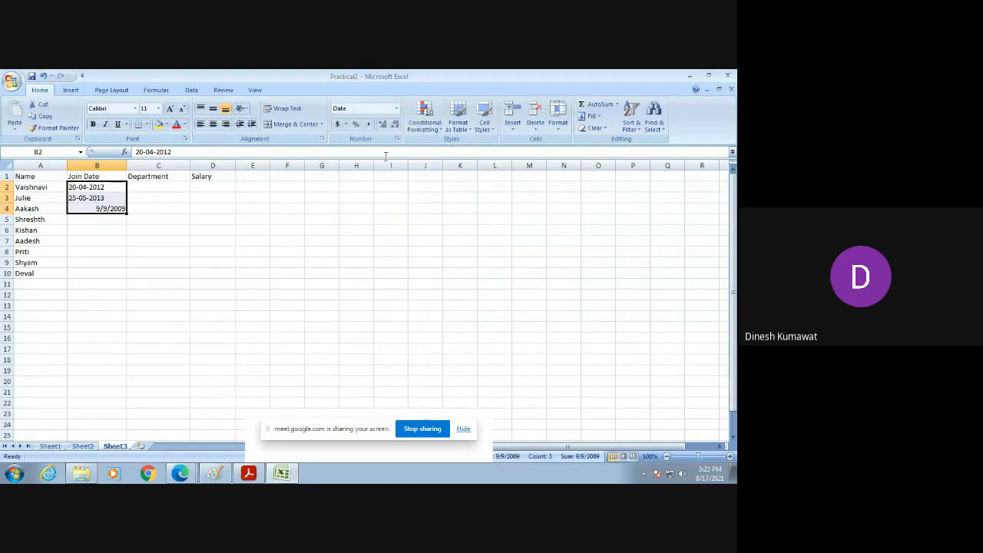
{"action": "left_click", "coordinate": [397, 108]}
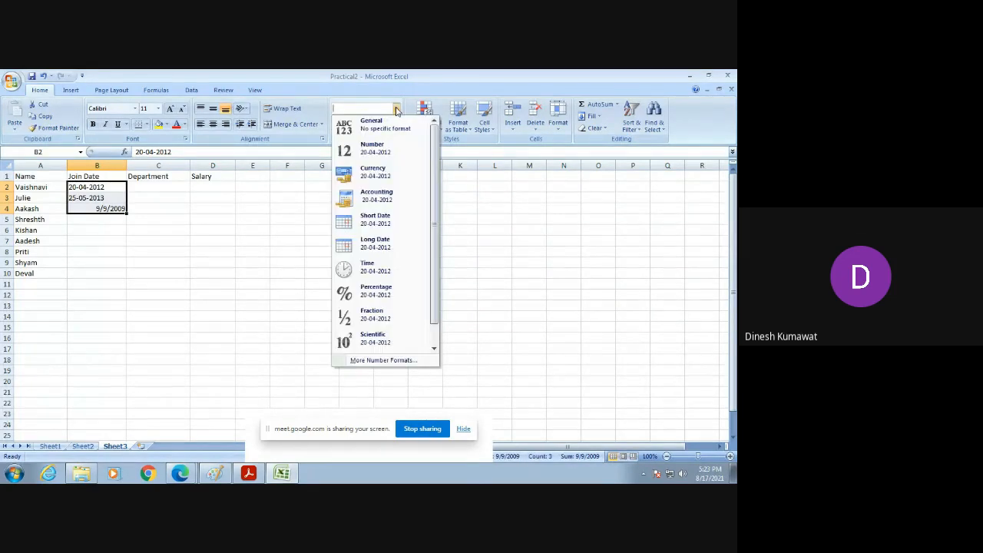
{"action": "left_click", "coordinate": [371, 156]}
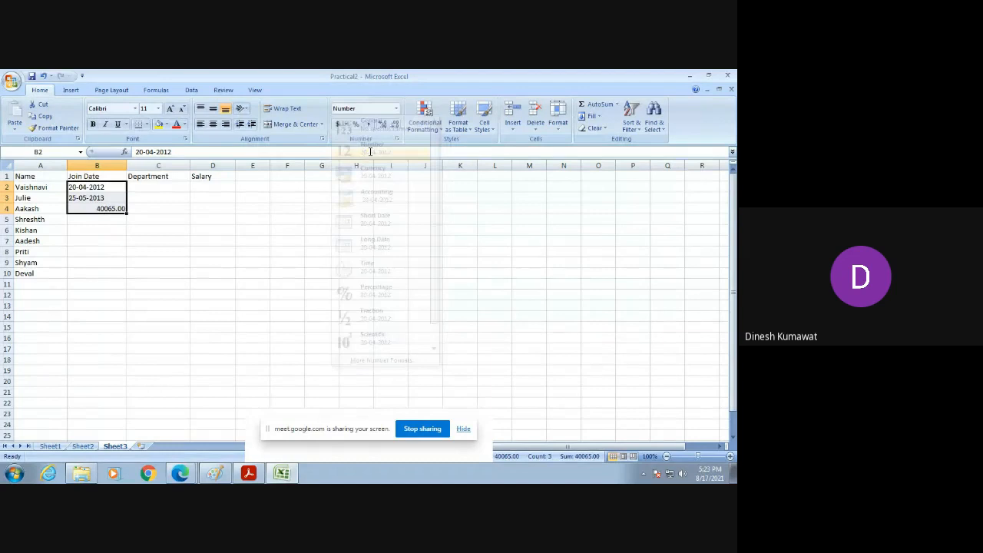
{"action": "left_click", "coordinate": [397, 109]}
{"action": "left_click", "coordinate": [380, 129]}
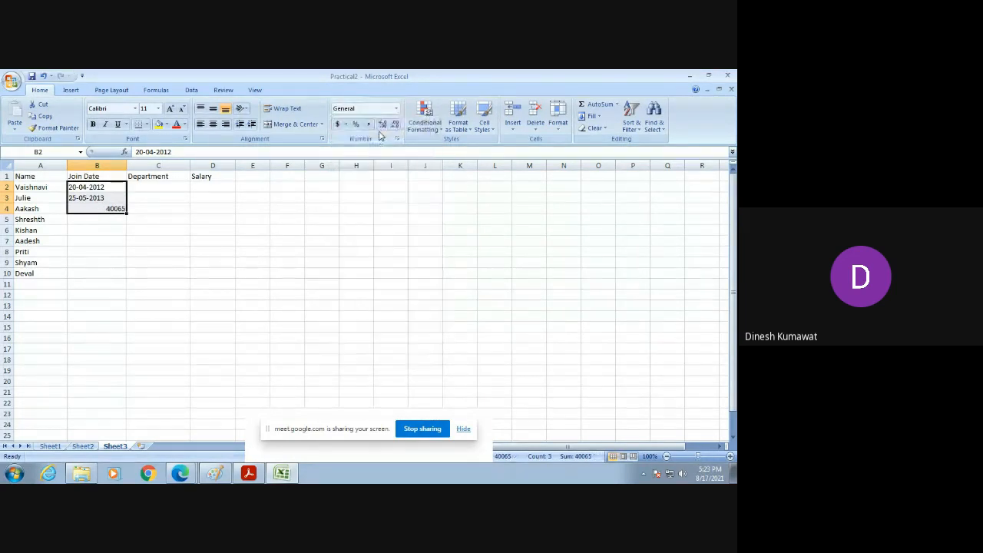
{"action": "left_click", "coordinate": [396, 108]}
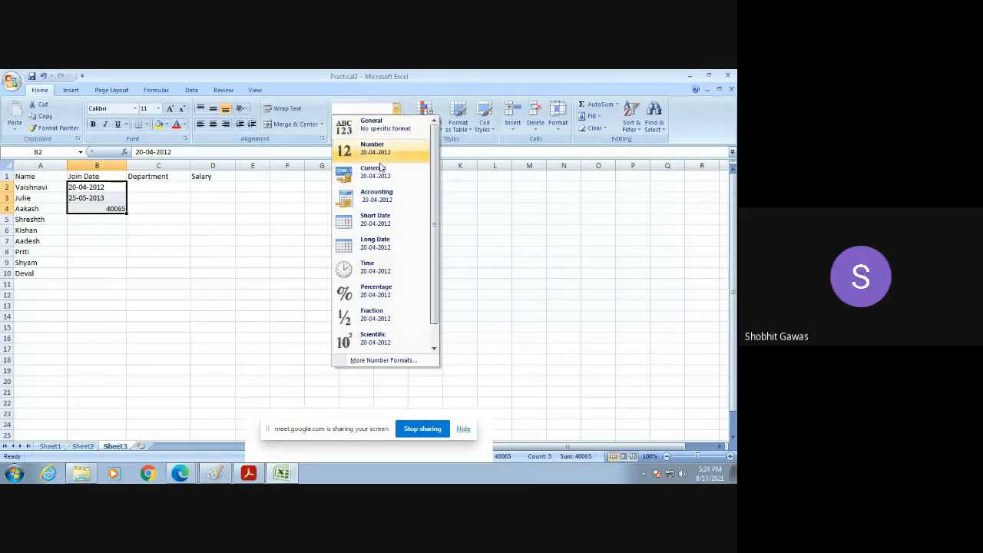
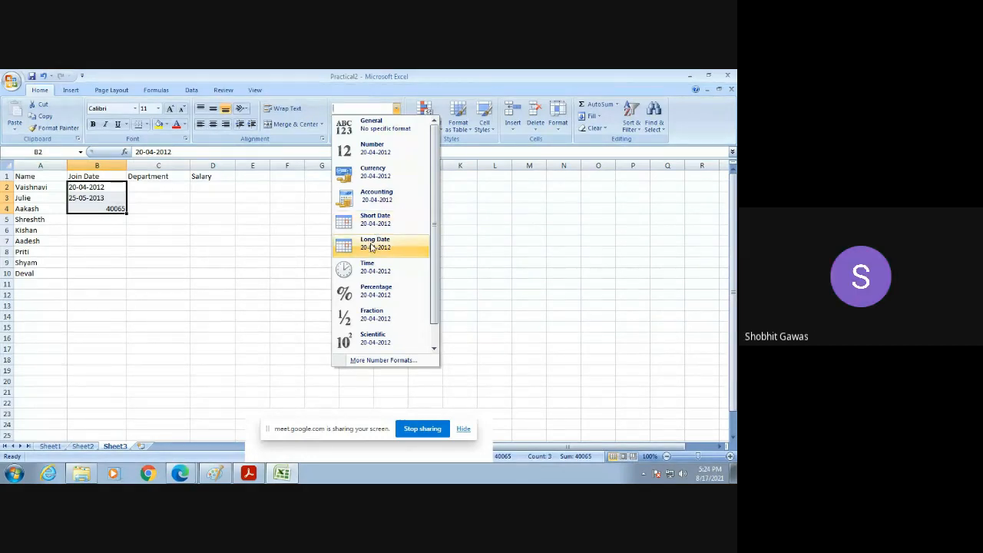
{"action": "left_click", "coordinate": [370, 247]}
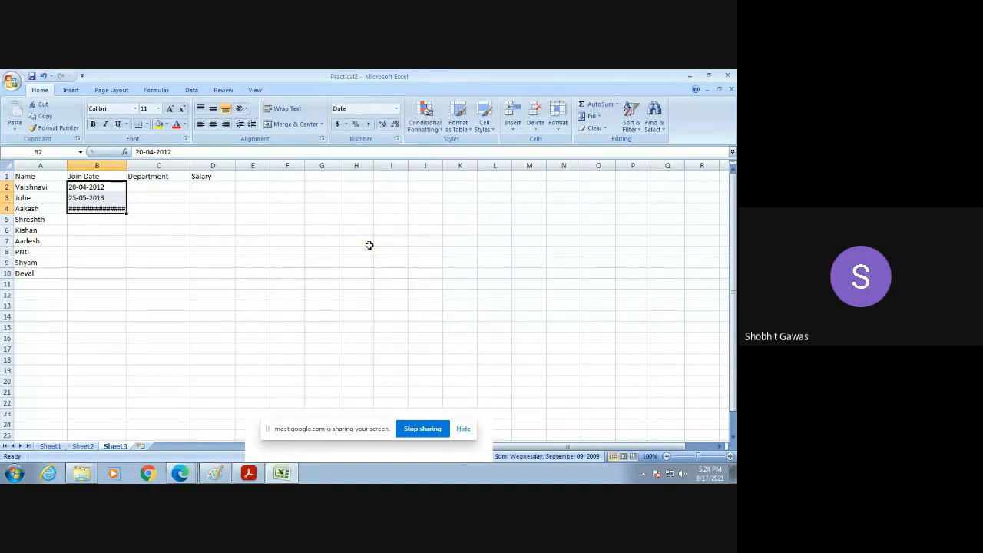
Clear the join date in B4 and reset the cell's number format to General
{"action": "left_click", "coordinate": [110, 209]}
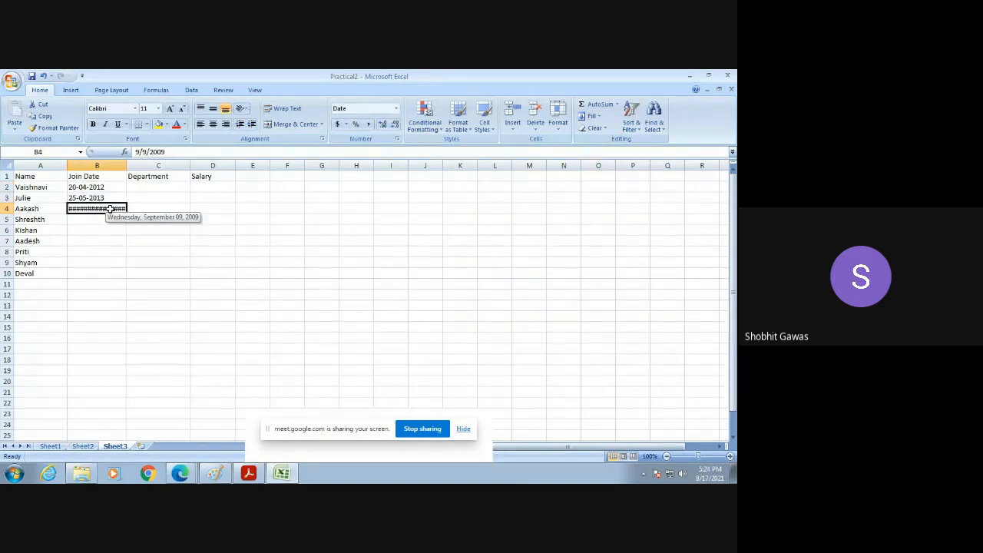
{"action": "key", "text": "BackSpace"}
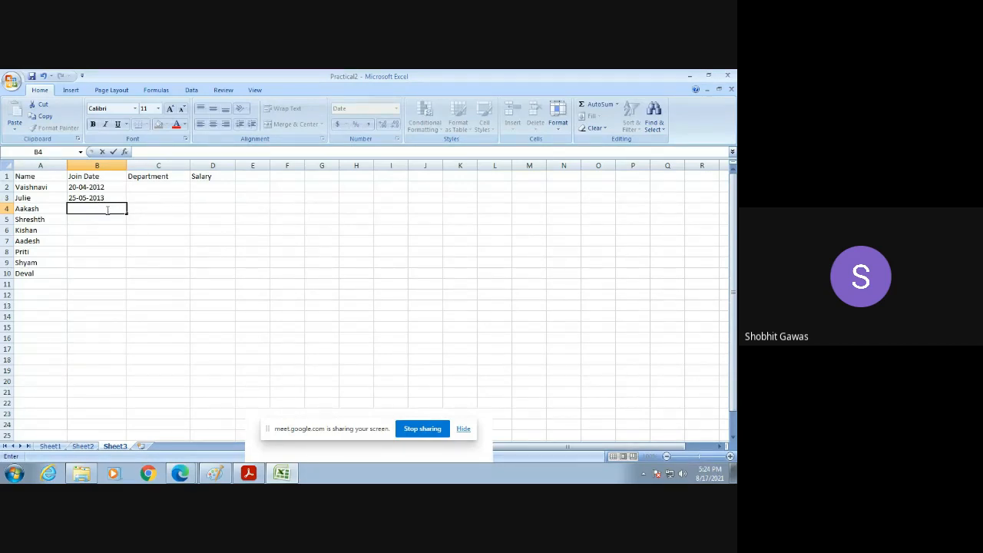
{"action": "left_click", "coordinate": [146, 206]}
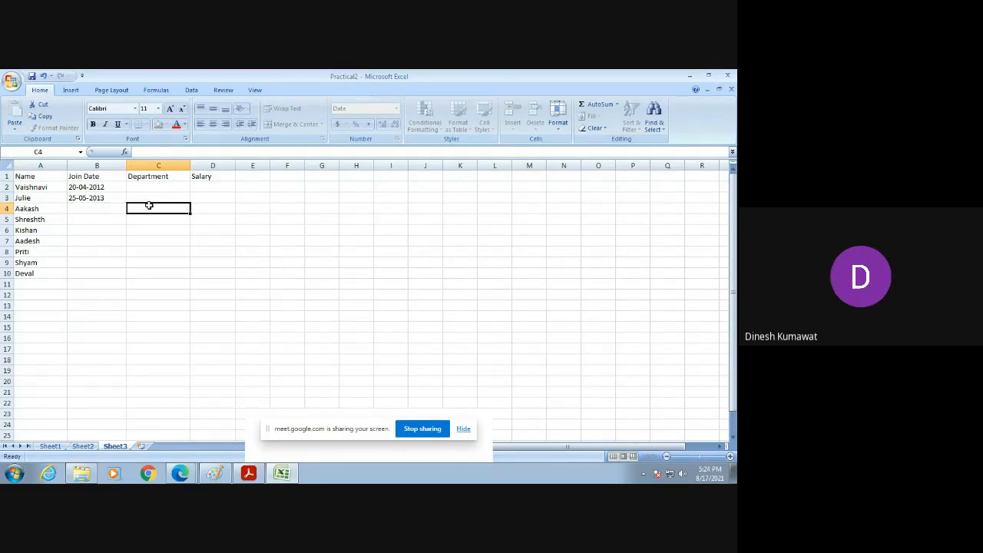
{"action": "left_click", "coordinate": [98, 212]}
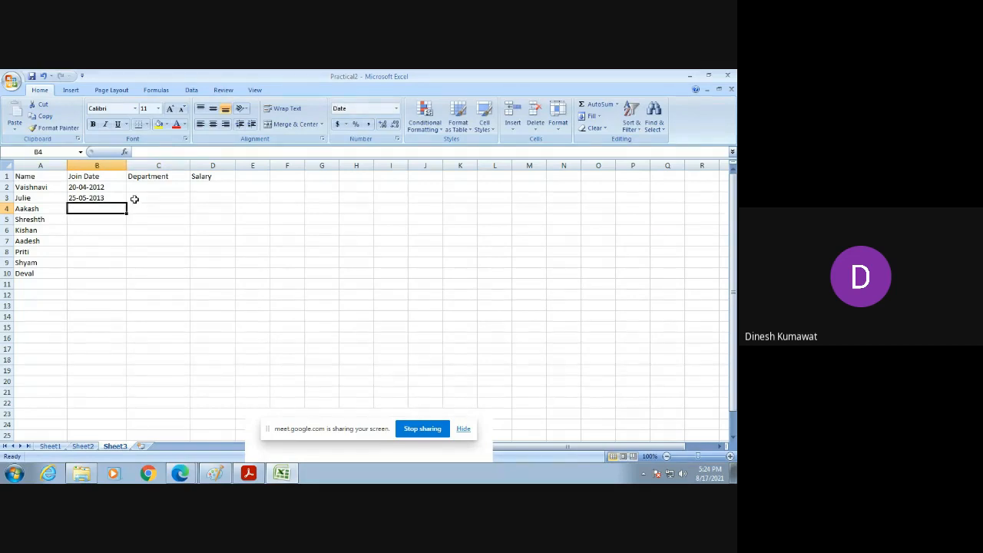
{"action": "left_click", "coordinate": [396, 111]}
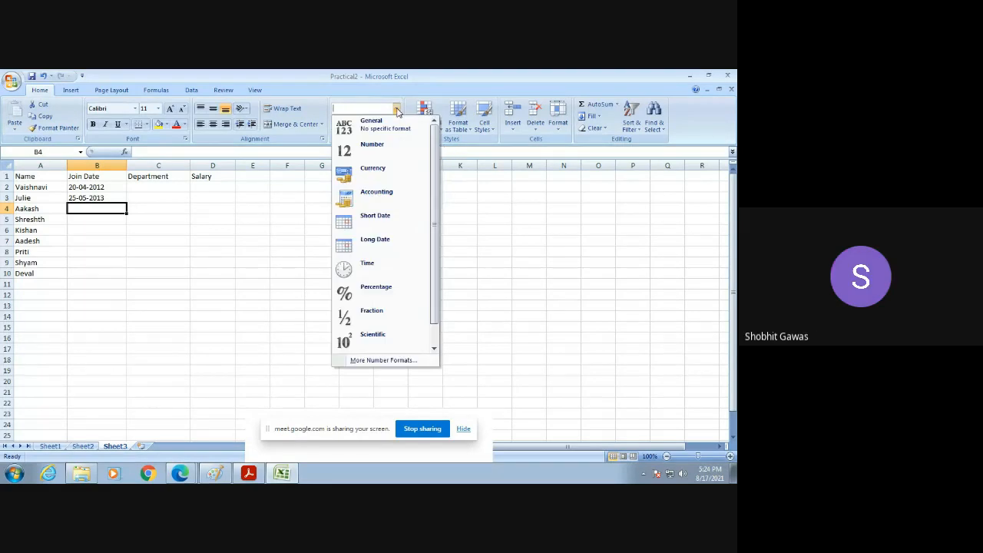
{"action": "left_click", "coordinate": [386, 125]}
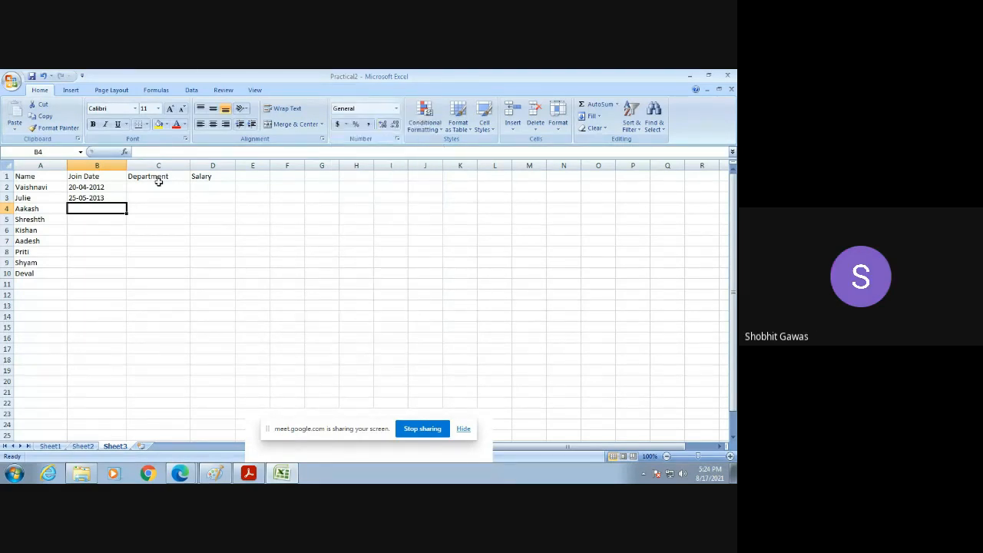
Enter the join date 12-12-2015 in B4
{"action": "double_click", "coordinate": [100, 209]}
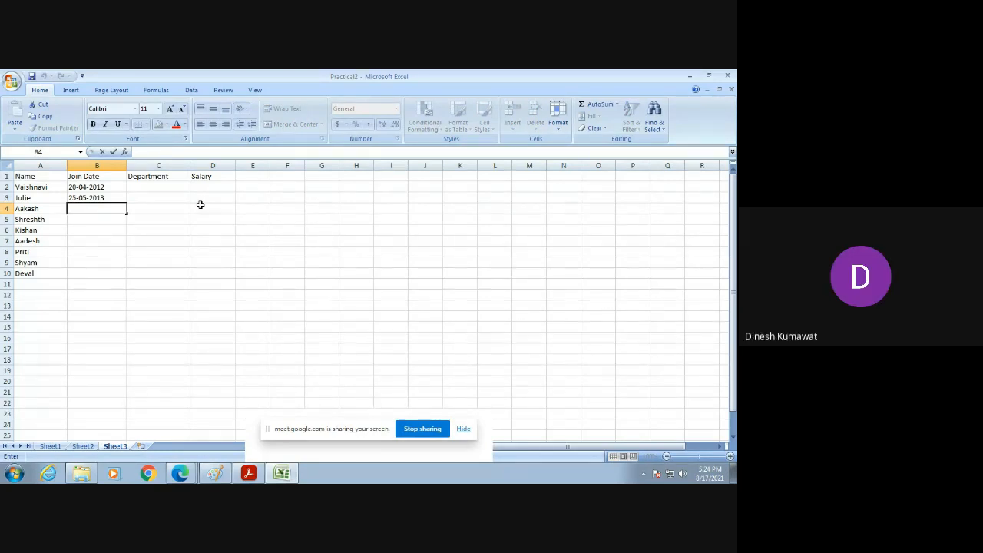
{"action": "type", "text": "12-12-2015"}
{"action": "key", "text": "Return"}
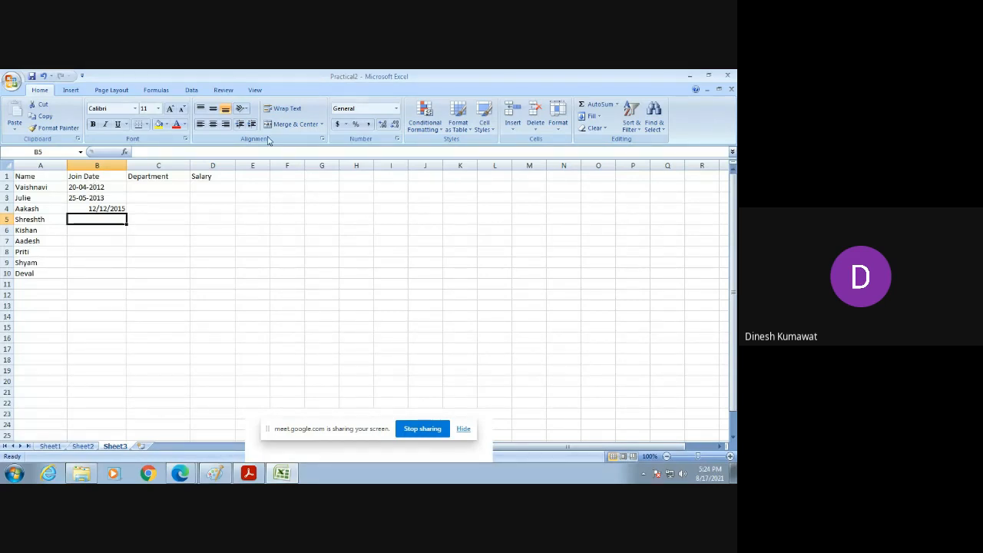
{"action": "left_click", "coordinate": [396, 109]}
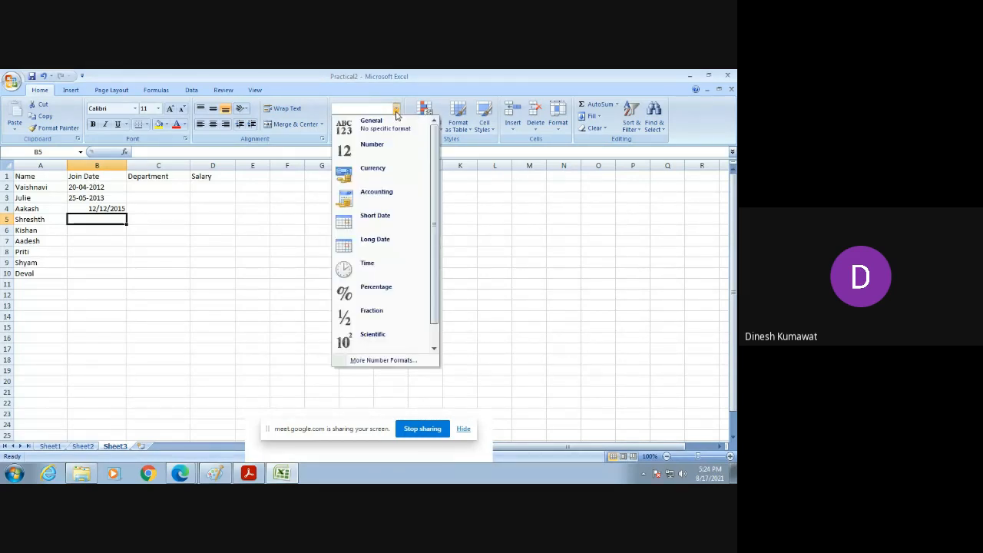
{"action": "left_click_drag", "start_coordinate": [434, 146], "coordinate": [435, 215]}
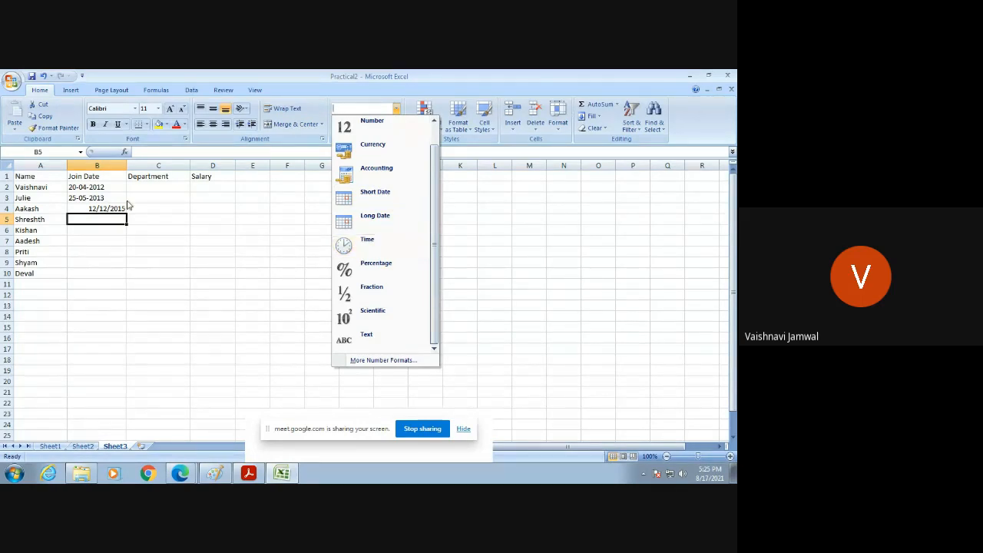
{"action": "left_click", "coordinate": [163, 207]}
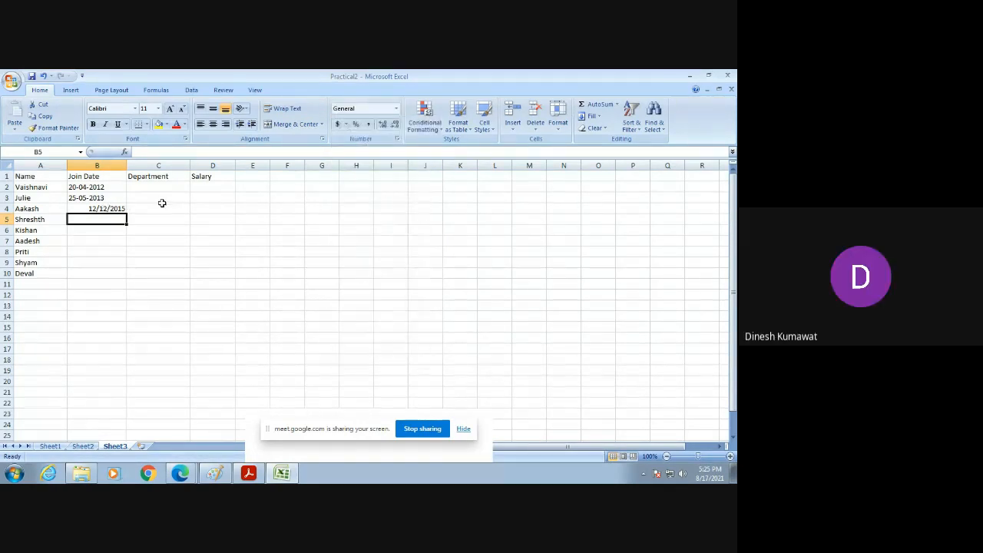
Check which number format is applied to each of the join dates in B2, B3 and B4
{"action": "left_click", "coordinate": [107, 209]}
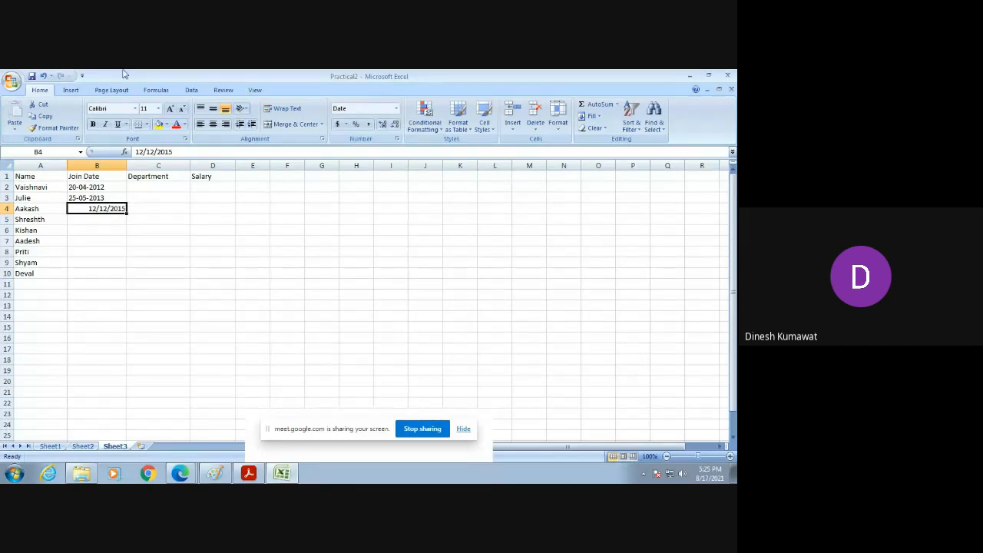
{"action": "left_click", "coordinate": [92, 186]}
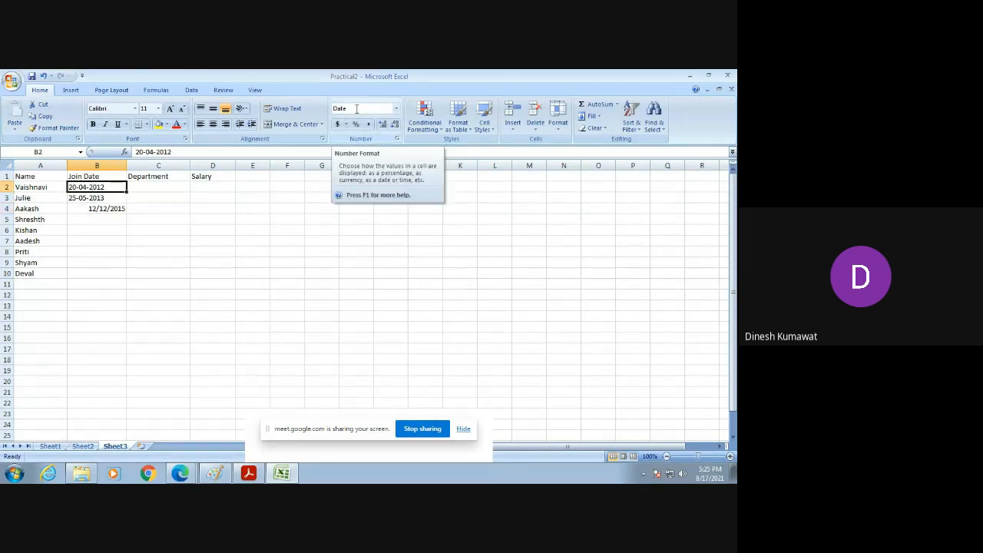
{"action": "left_click", "coordinate": [106, 199]}
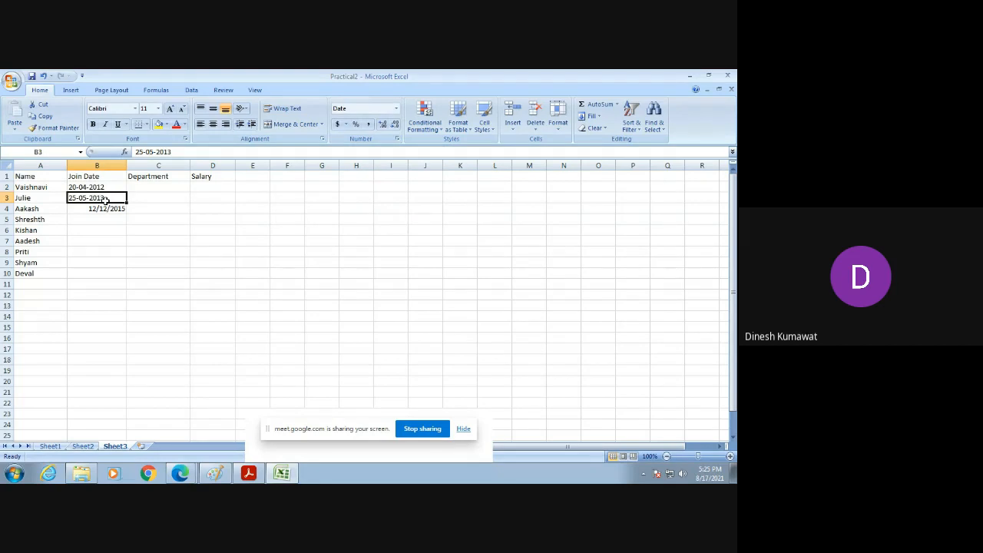
{"action": "left_click", "coordinate": [101, 208]}
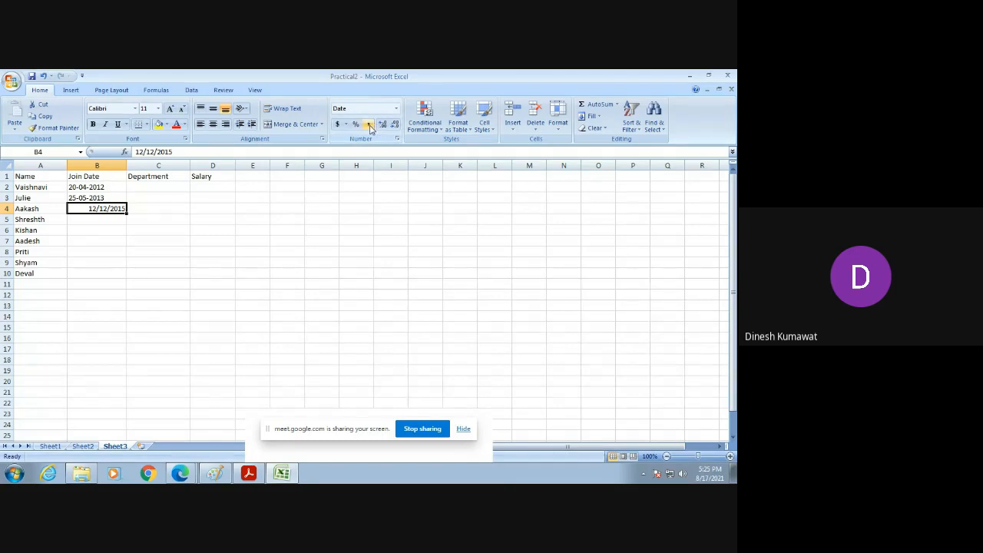
Try the middle and top vertical alignments on the join date in B4, ending with bottom alignment
{"action": "left_click", "coordinate": [212, 110]}
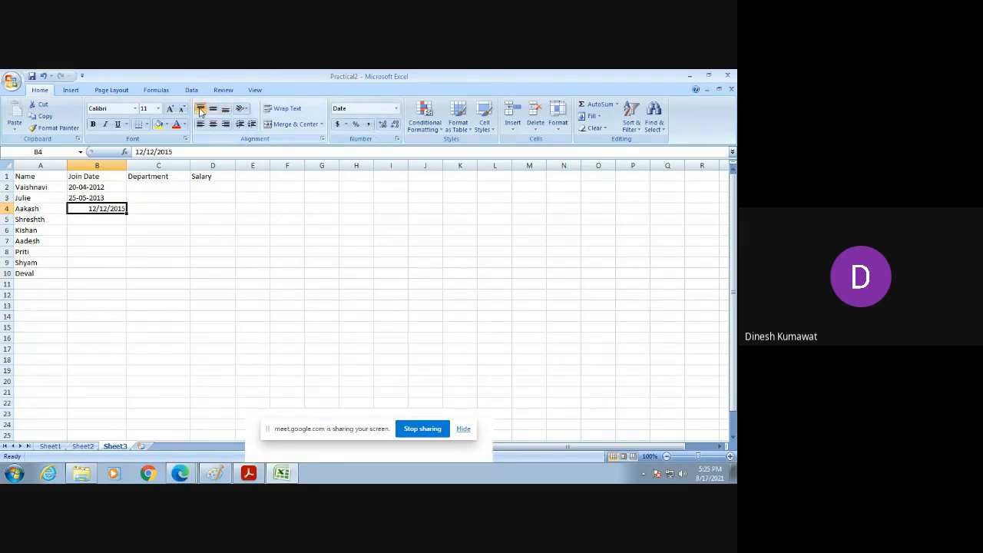
{"action": "left_click", "coordinate": [200, 109]}
{"action": "left_click", "coordinate": [226, 110]}
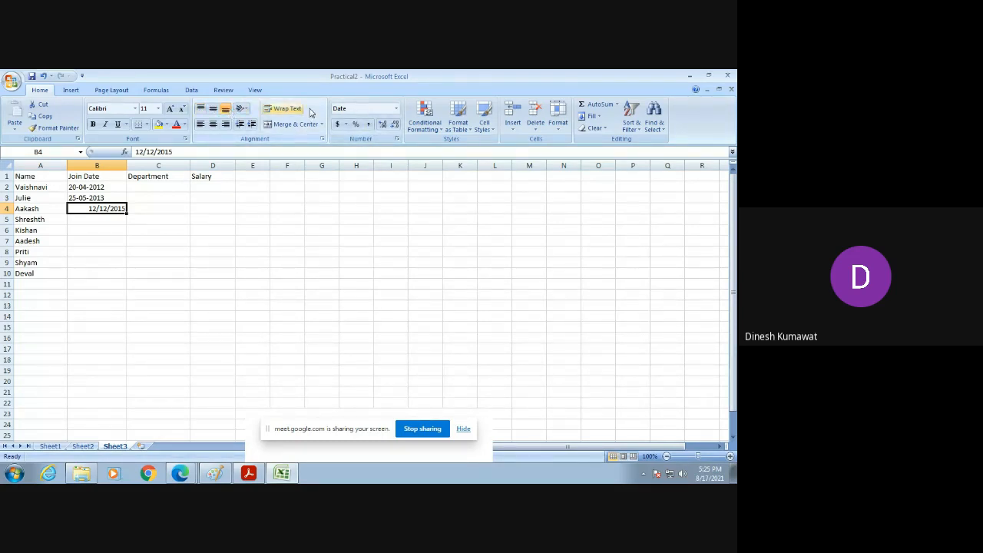
Try the General number format on the join date in B4, ending with Short Date
{"action": "left_click", "coordinate": [396, 109]}
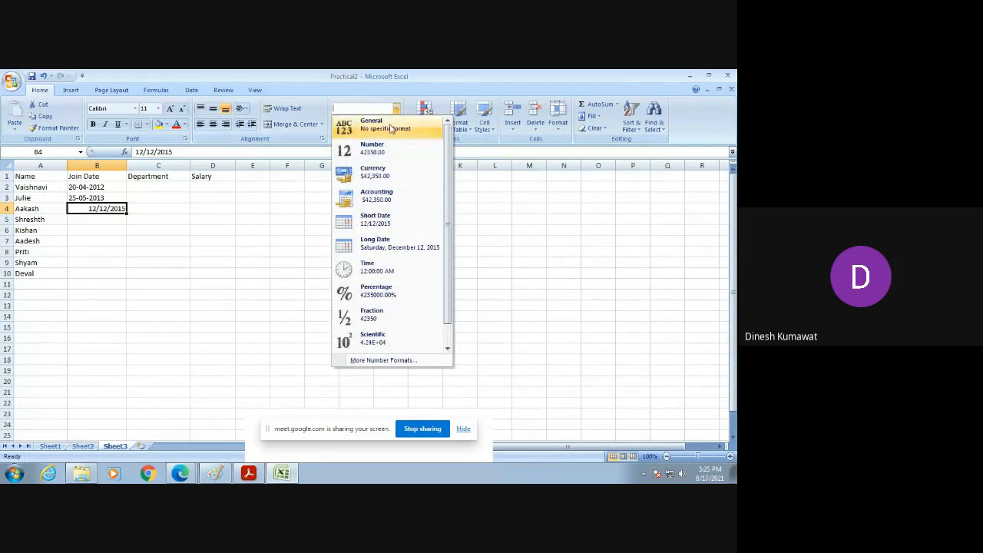
{"action": "left_click", "coordinate": [393, 123]}
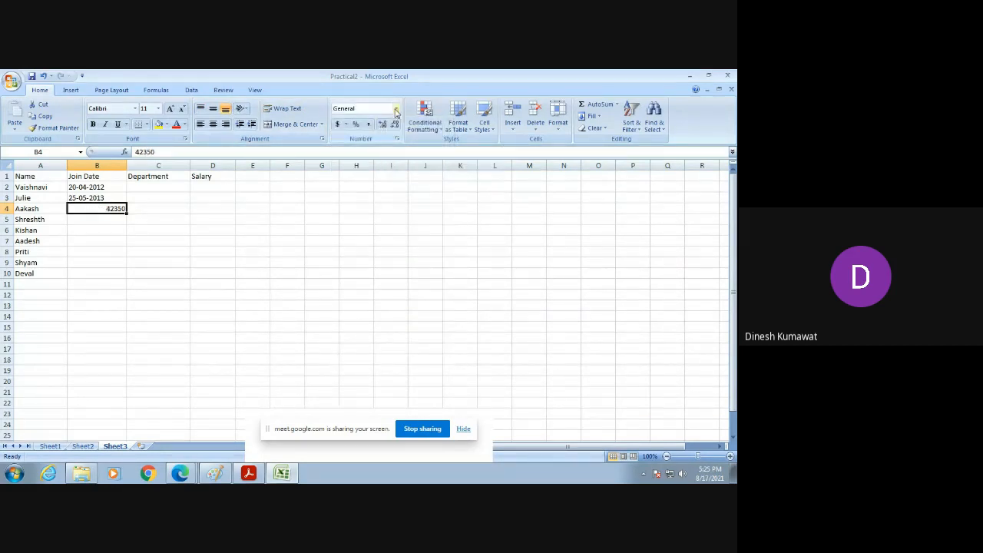
{"action": "left_click", "coordinate": [395, 108]}
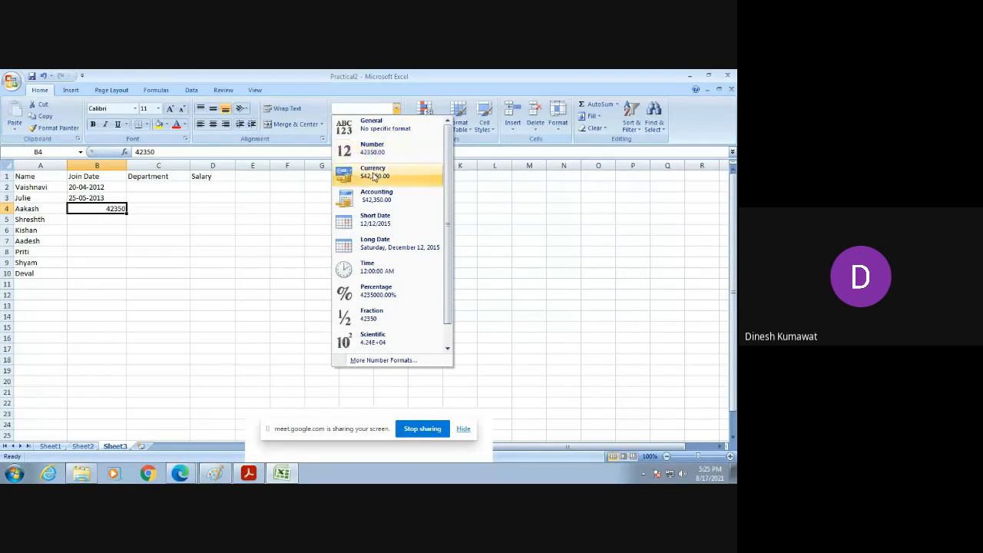
{"action": "left_click", "coordinate": [371, 216]}
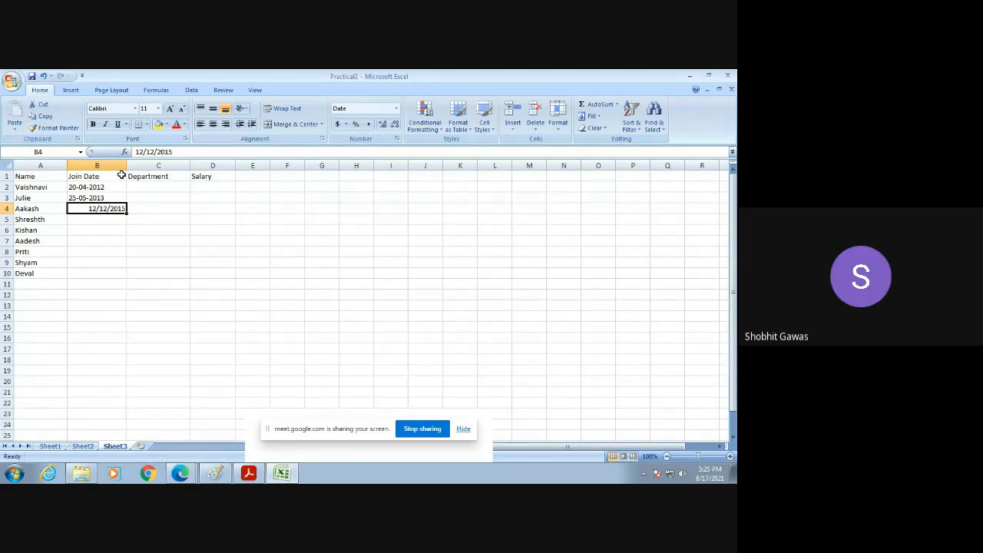
{"action": "left_click", "coordinate": [397, 111]}
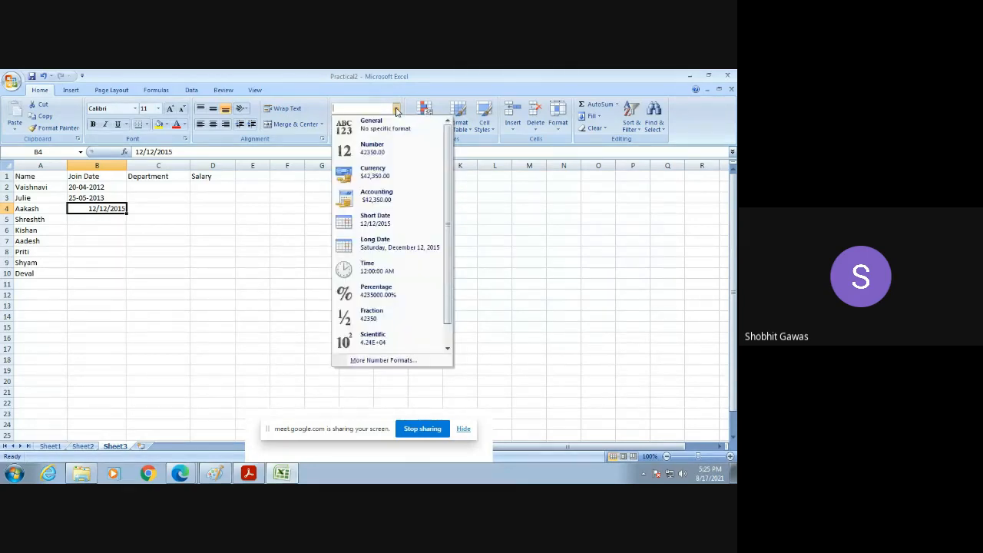
{"action": "left_click", "coordinate": [161, 223]}
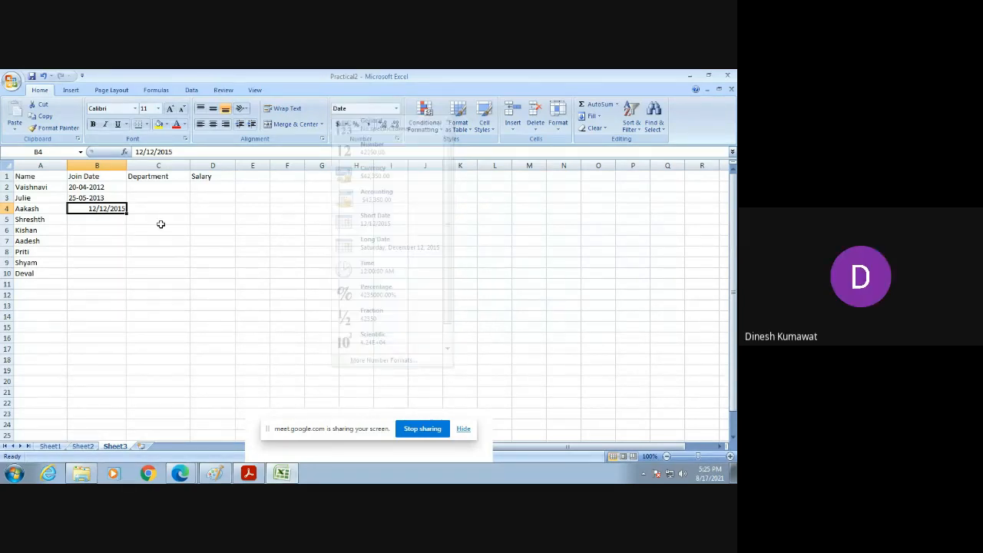
Clear the join date in B4 and set the empty cell's number format to General
{"action": "left_click", "coordinate": [101, 234]}
{"action": "left_click", "coordinate": [112, 208]}
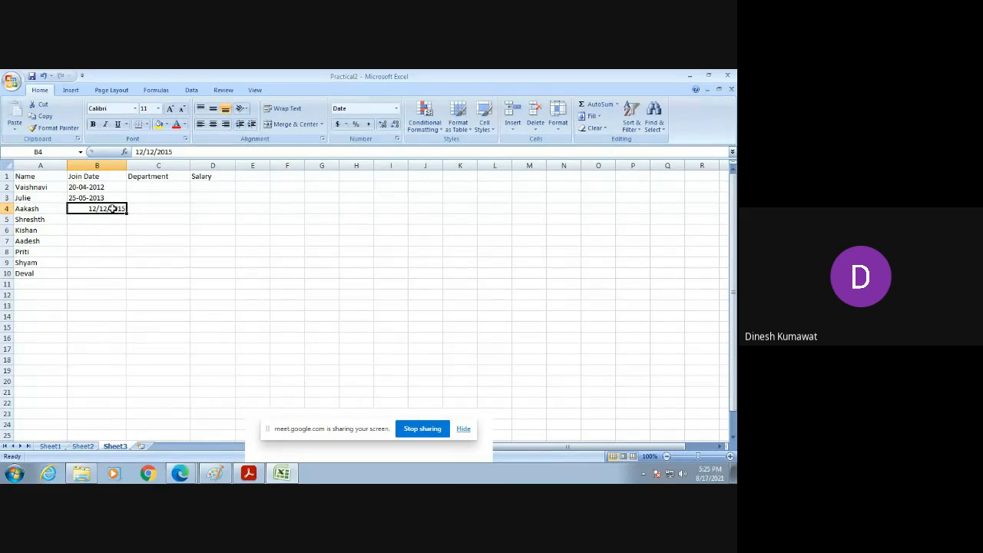
{"action": "key", "text": "BackSpace"}
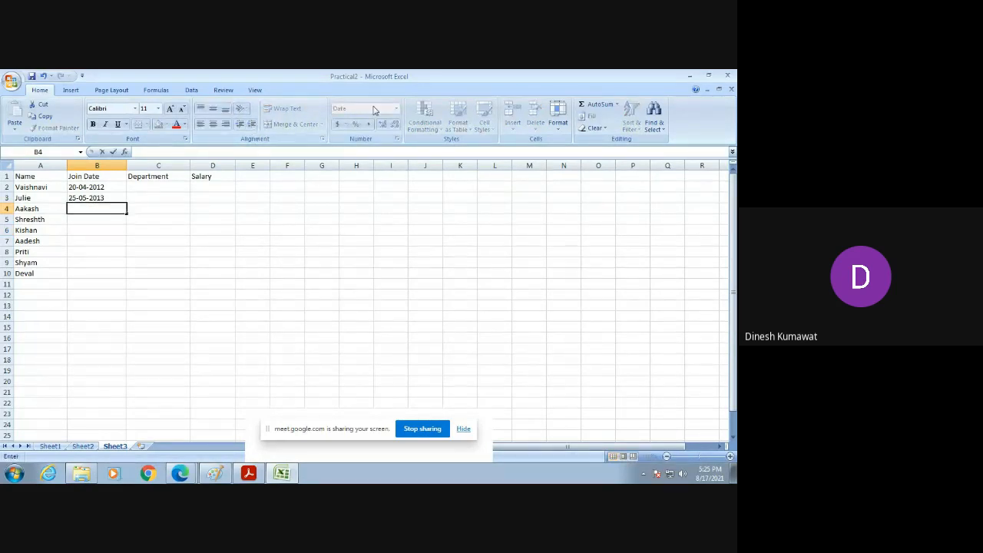
{"action": "left_click", "coordinate": [224, 250]}
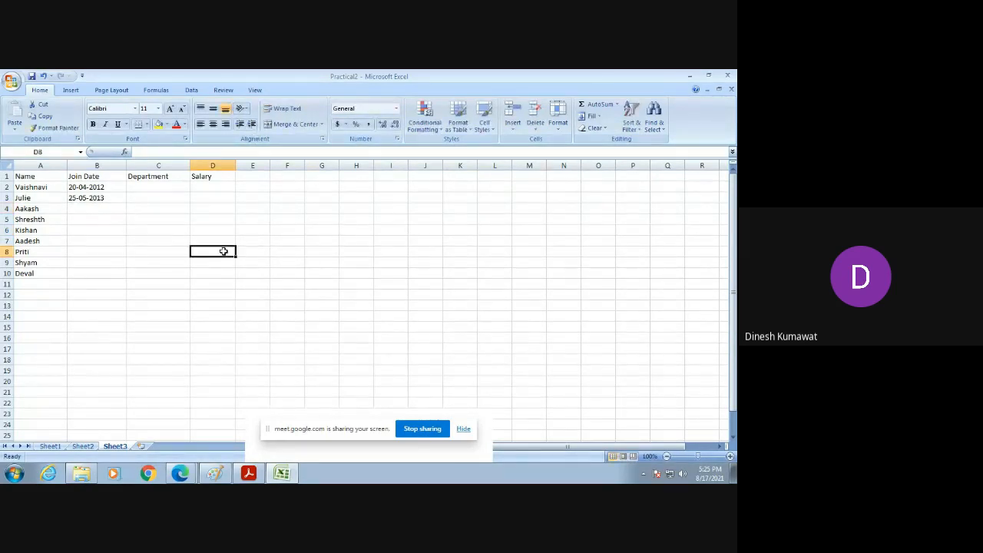
{"action": "left_click", "coordinate": [114, 212]}
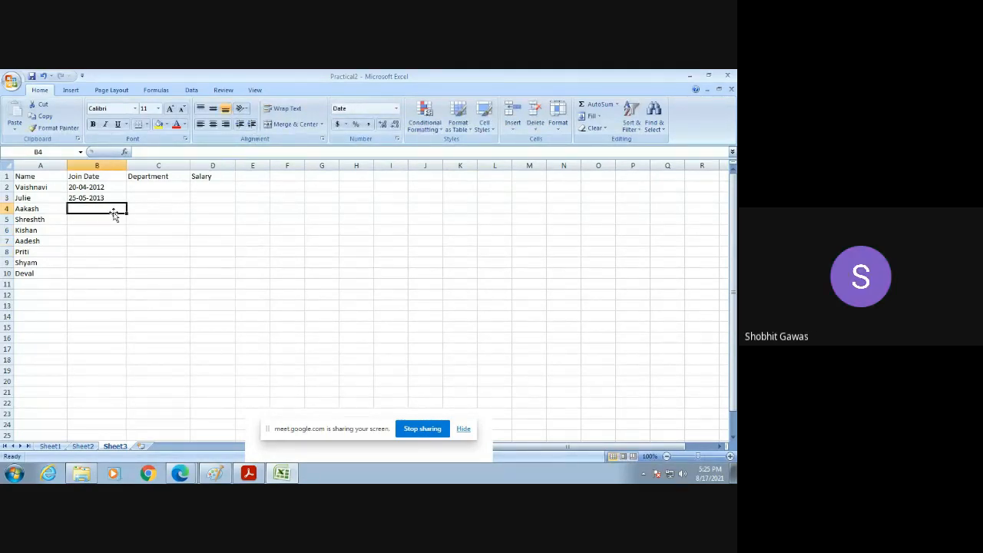
{"action": "left_click", "coordinate": [396, 108]}
{"action": "left_click", "coordinate": [387, 129]}
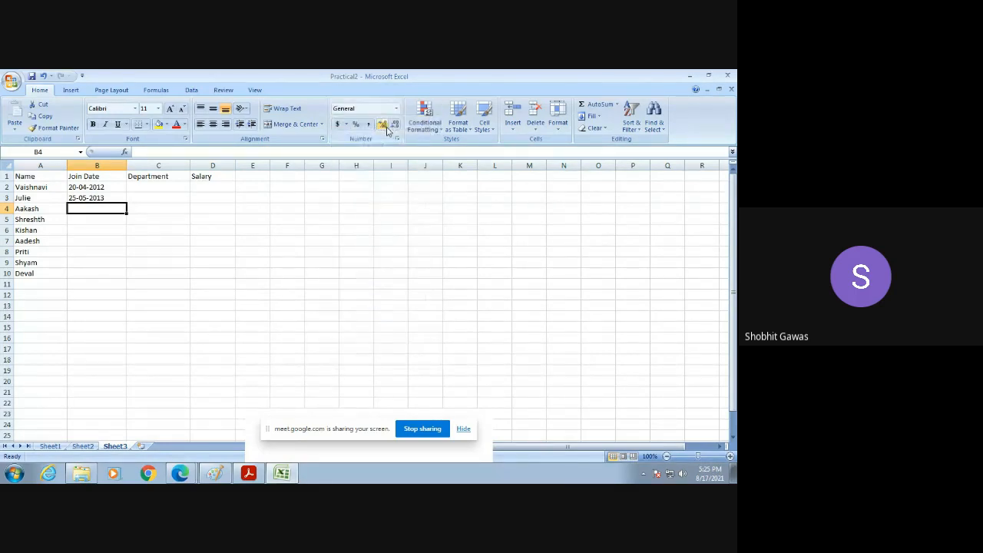
Enter the join dates 15-12-2015 in B4 and 12-12-2012 in B5
{"action": "type", "text": "15-12"}
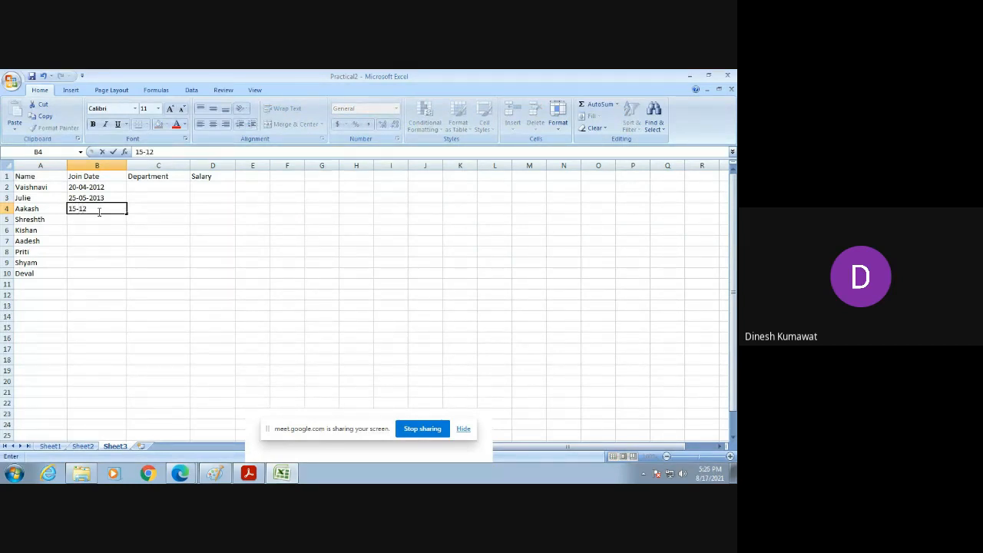
{"action": "type", "text": "-2015"}
{"action": "key", "text": "Return"}
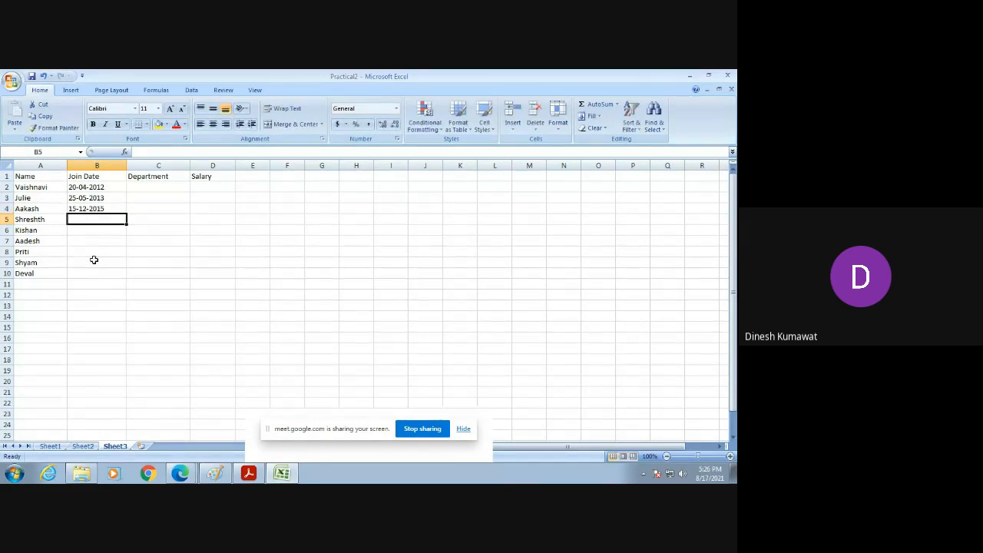
{"action": "type", "text": "1"}
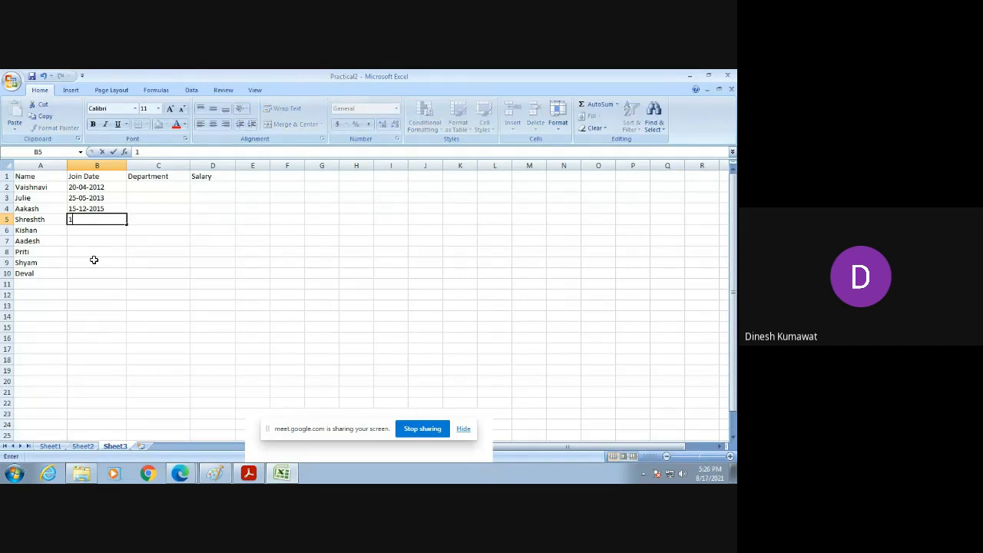
{"action": "type", "text": "2-12-2012"}
{"action": "key", "text": "Return"}
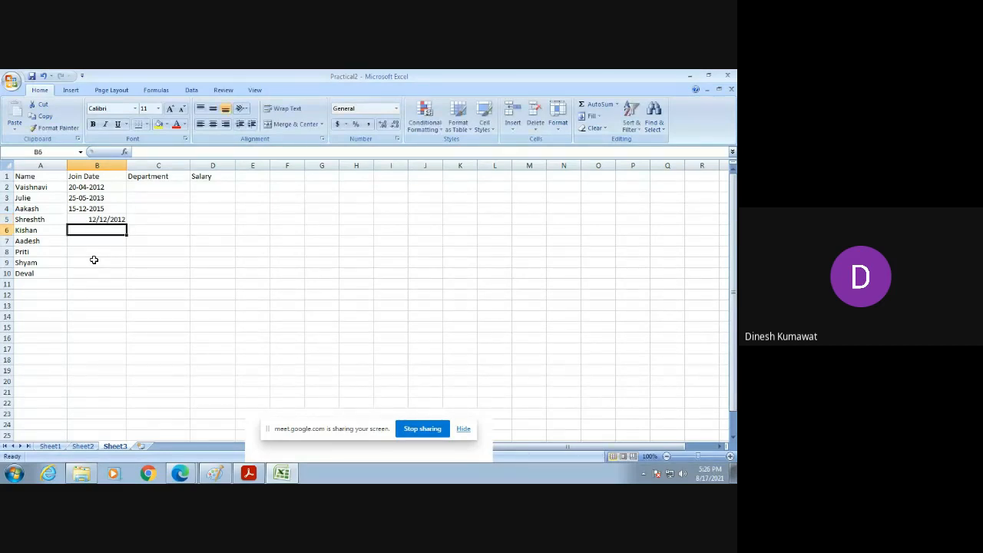
{"action": "key", "text": "Up"}
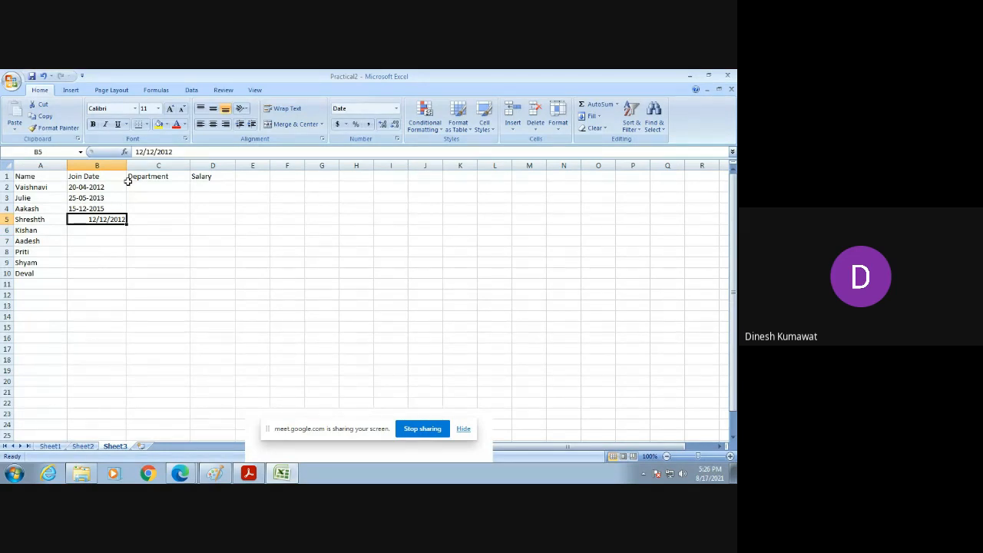
Replace the hyphens in the B2 join date with slashes so it reads 20/04/2012
{"action": "left_click", "coordinate": [77, 187]}
{"action": "double_click", "coordinate": [76, 188]}
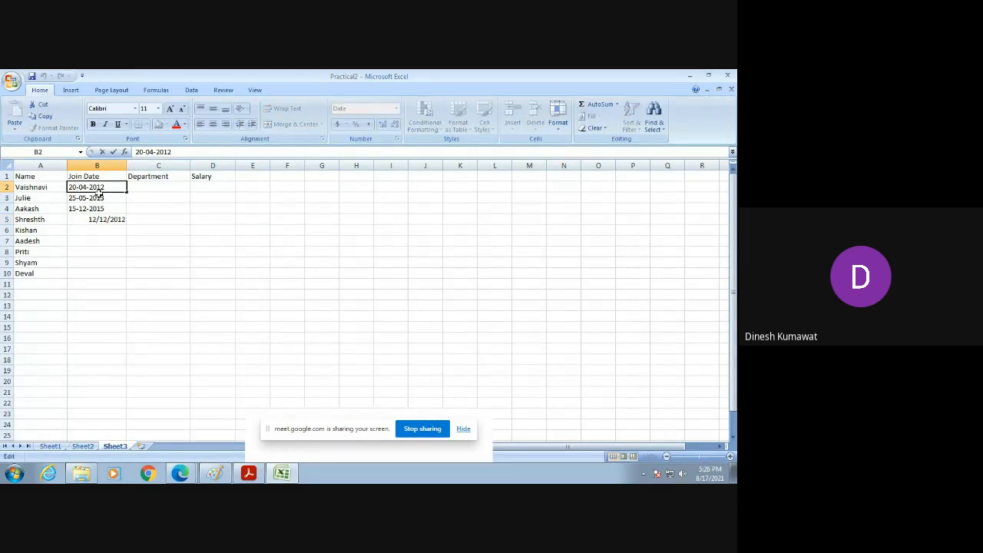
{"action": "key", "text": "Delete"}
{"action": "type", "text": "/"}
{"action": "key", "text": "Delete"}
{"action": "type", "text": "/"}
Replace the hyphens in the B3 join date with slashes so it reads 25/05/2013
{"action": "left_click", "coordinate": [81, 198]}
{"action": "double_click", "coordinate": [80, 198]}
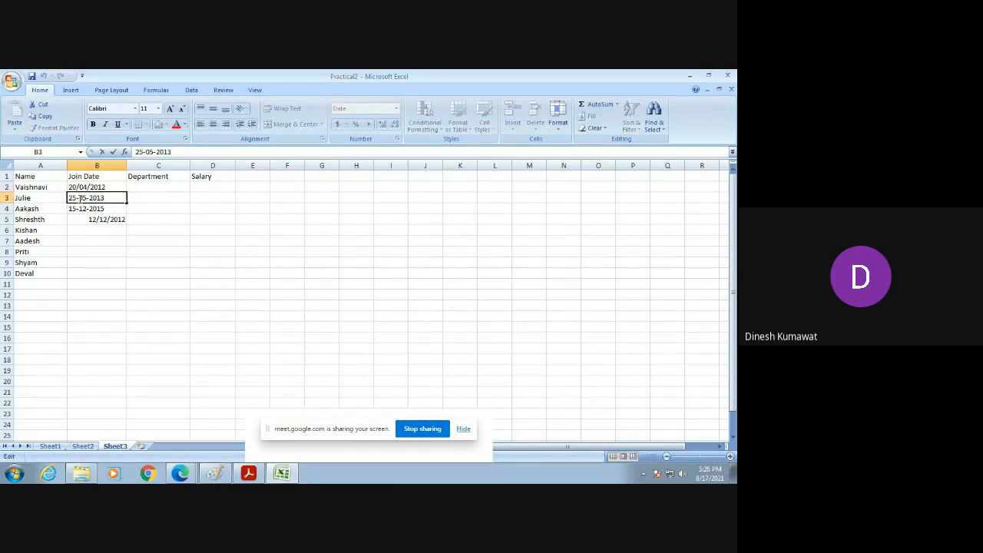
{"action": "key", "text": "BackSpace"}
{"action": "type", "text": "/"}
{"action": "left_click", "coordinate": [90, 198]}
{"action": "key", "text": "BackSpace"}
{"action": "type", "text": "/05/"}
{"action": "key", "text": "Return"}
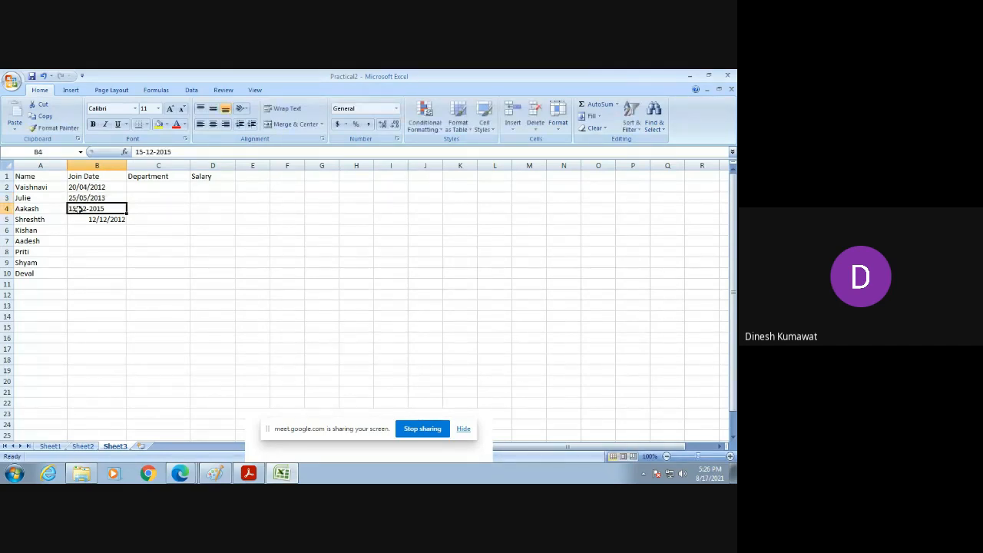
Replace the hyphens in the B4 join date with slashes so it reads 15/12/2015
{"action": "double_click", "coordinate": [80, 209]}
{"action": "key", "text": "BackSpace"}
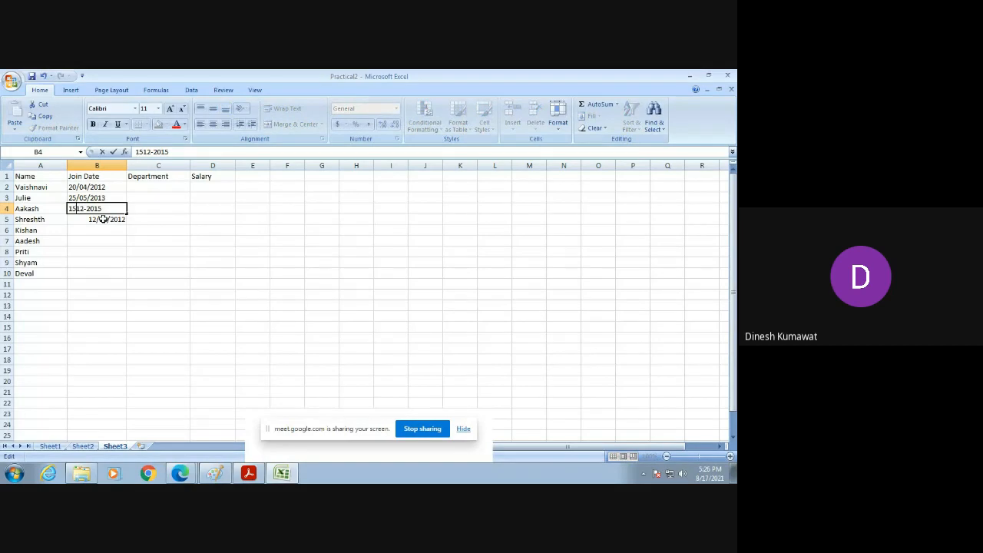
{"action": "type", "text": "/"}
{"action": "key", "text": "BackSpace"}
{"action": "type", "text": "/12/"}
{"action": "key", "text": "Return"}
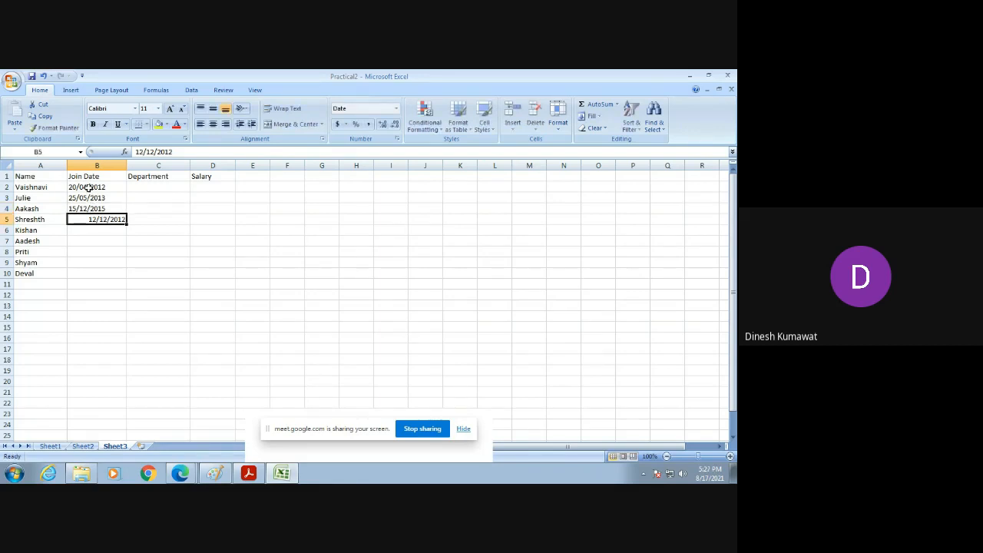
Align the Join Date column cells B1:B10 to the top and left
{"action": "left_click_drag", "start_coordinate": [80, 176], "coordinate": [105, 272]}
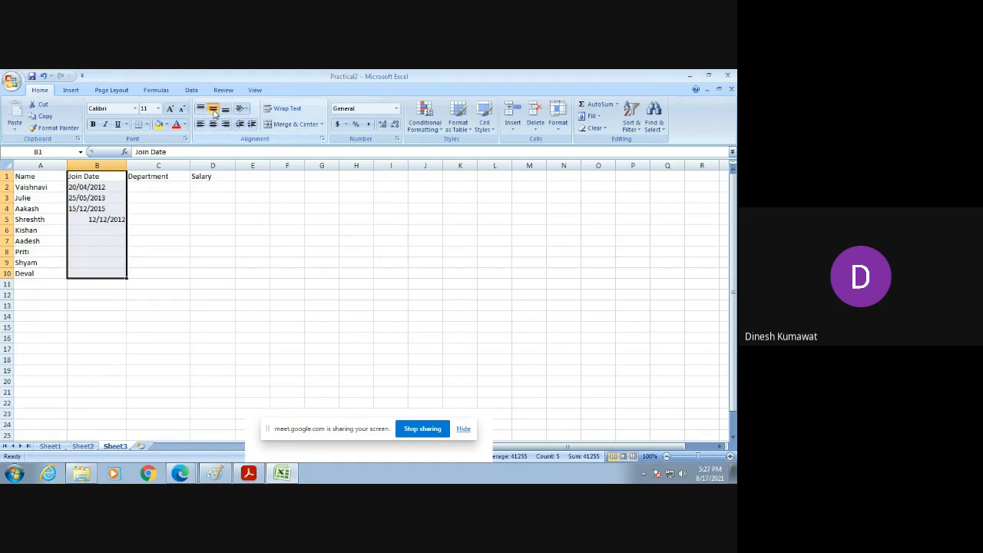
{"action": "left_click", "coordinate": [200, 109]}
{"action": "left_click", "coordinate": [202, 127]}
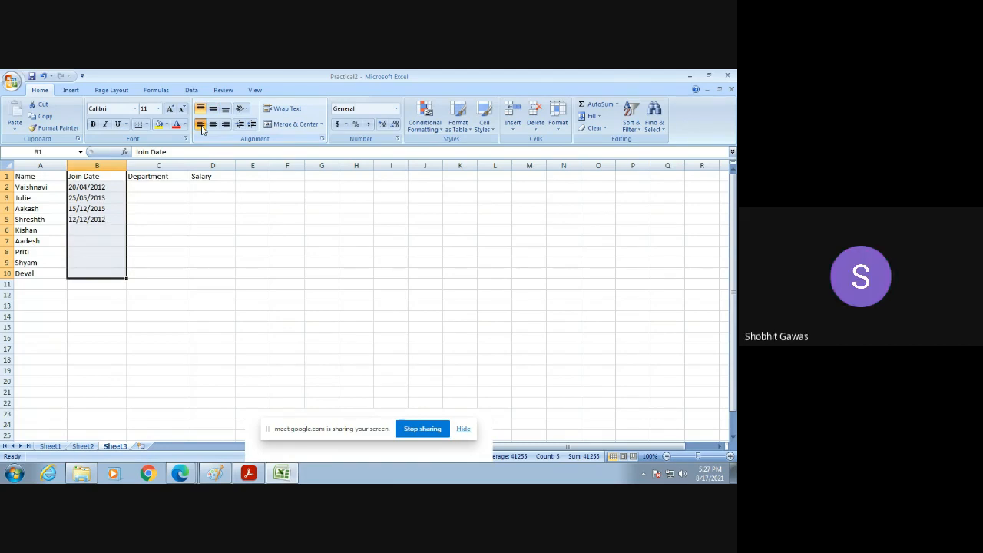
{"action": "left_click", "coordinate": [149, 210]}
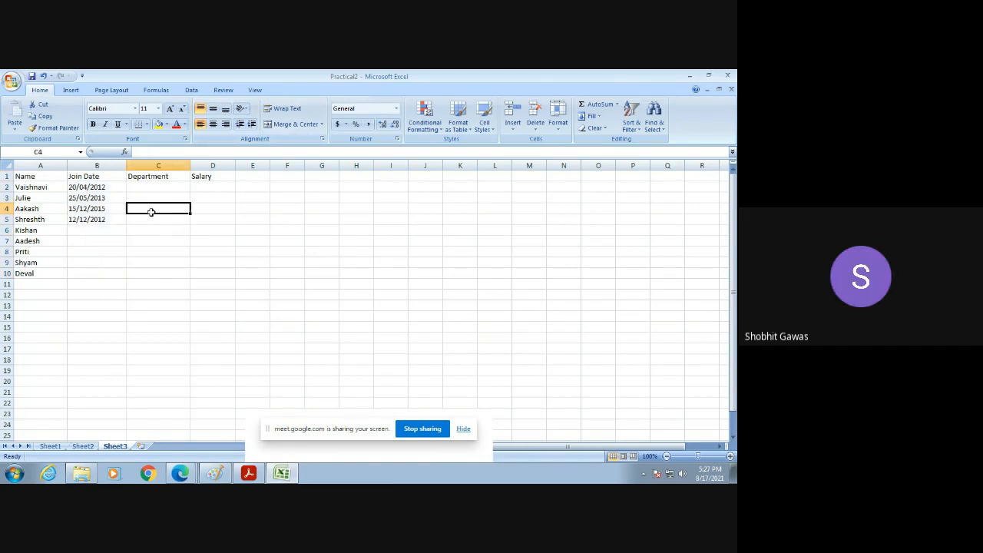
Enter the join dates 14/04/2004 in B6 and 31/11/2002 in B7
{"action": "left_click", "coordinate": [94, 230]}
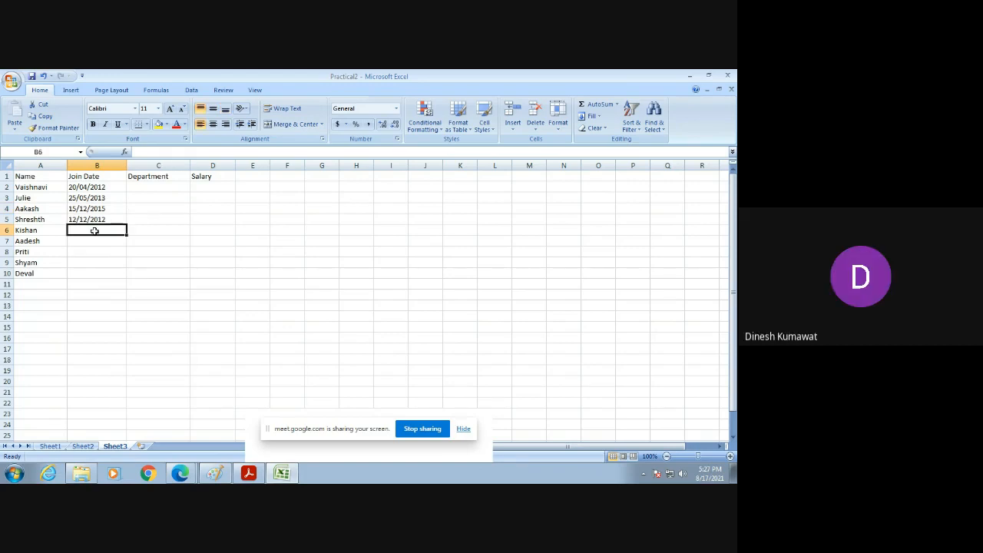
{"action": "type", "text": "14"}
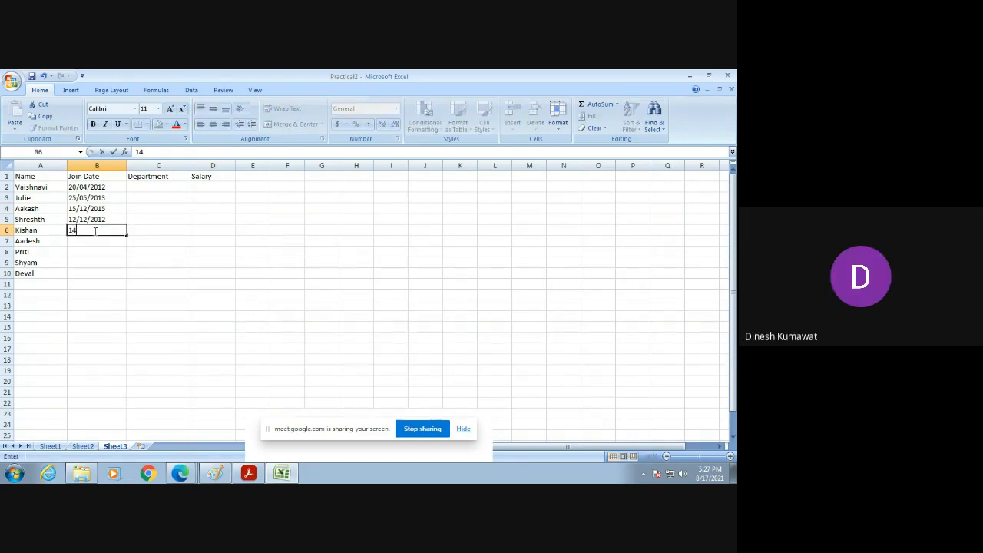
{"action": "type", "text": "/04/2004"}
{"action": "key", "text": "Return"}
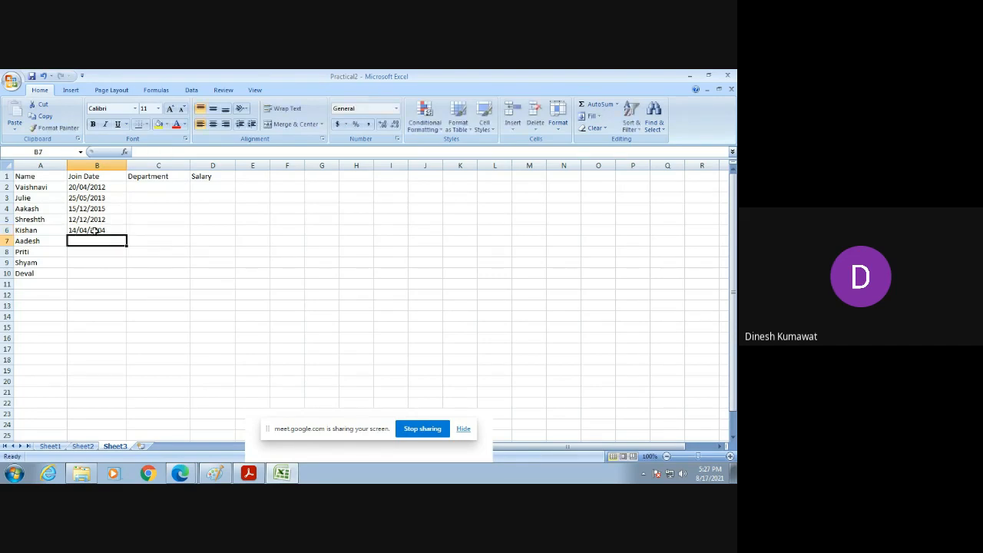
{"action": "type", "text": "31/"}
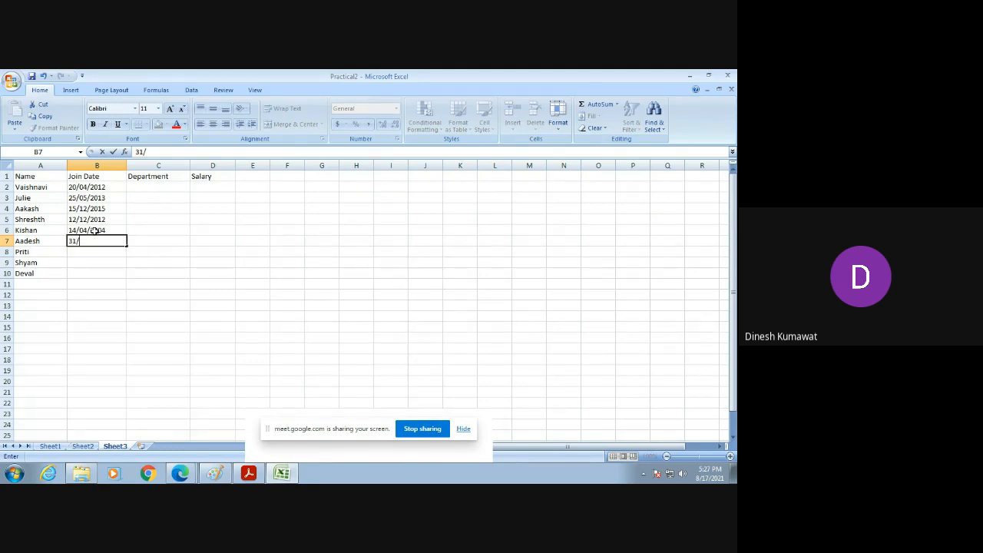
{"action": "type", "text": "11/2002"}
{"action": "key", "text": "Return"}
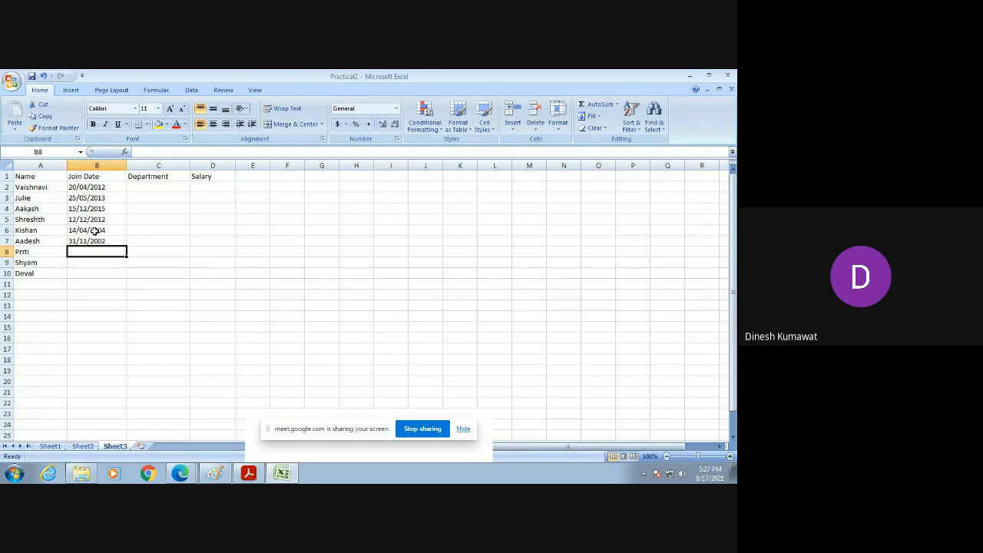
Enter the join dates 14/10/2020 in B8, 29/07/2021 in B9 and 12/08/2001 in B10
{"action": "type", "text": "14"}
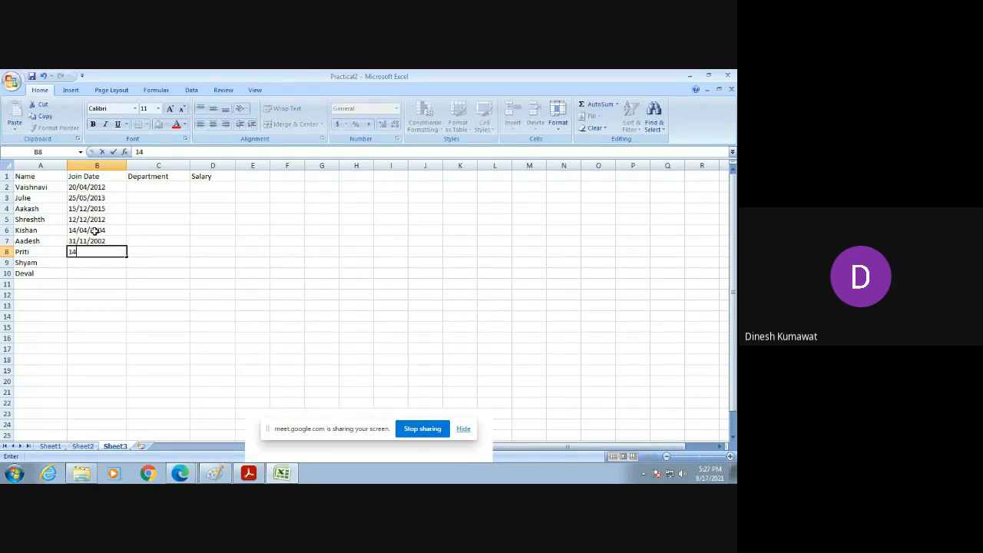
{"action": "type", "text": "/10/2020"}
{"action": "key", "text": "Return"}
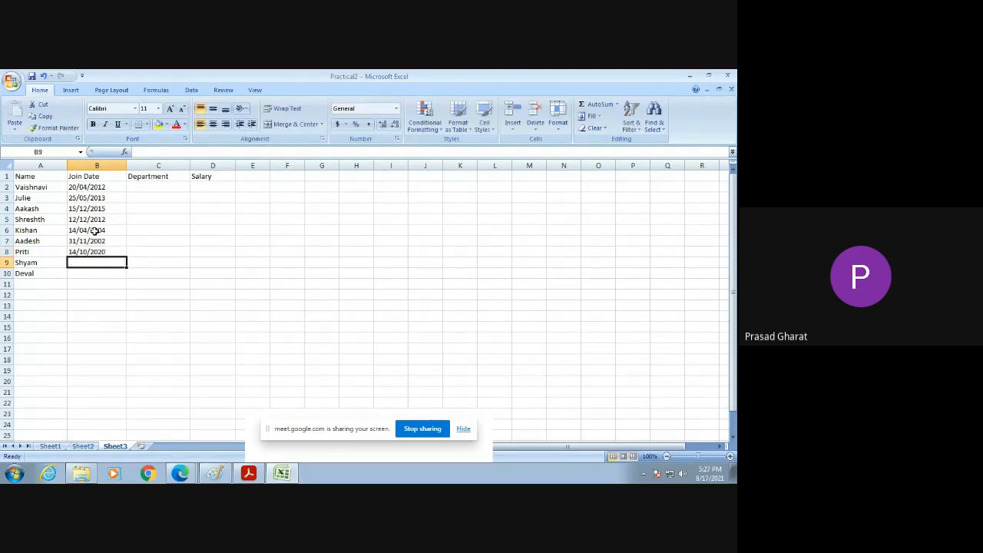
{"action": "type", "text": "29/"}
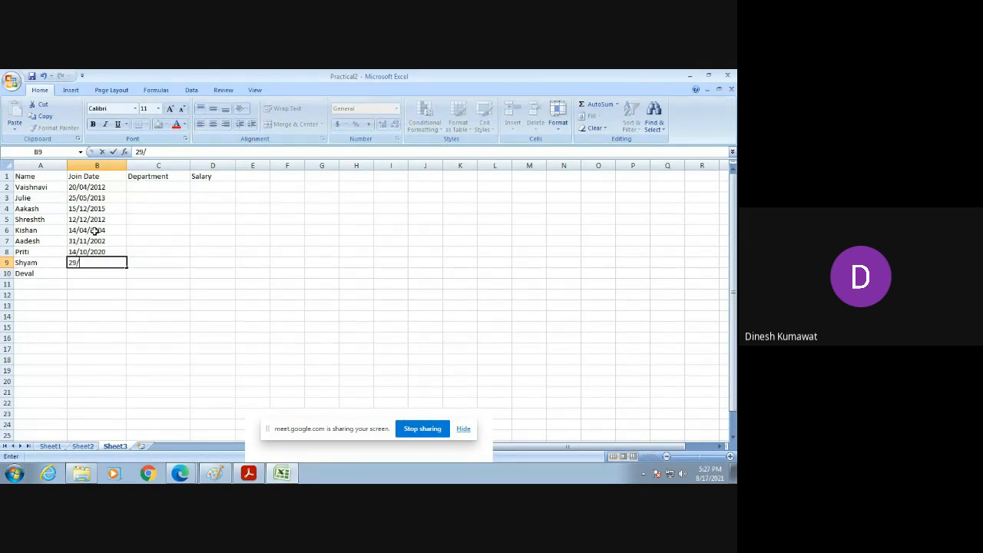
{"action": "type", "text": "07/2021"}
{"action": "key", "text": "Return"}
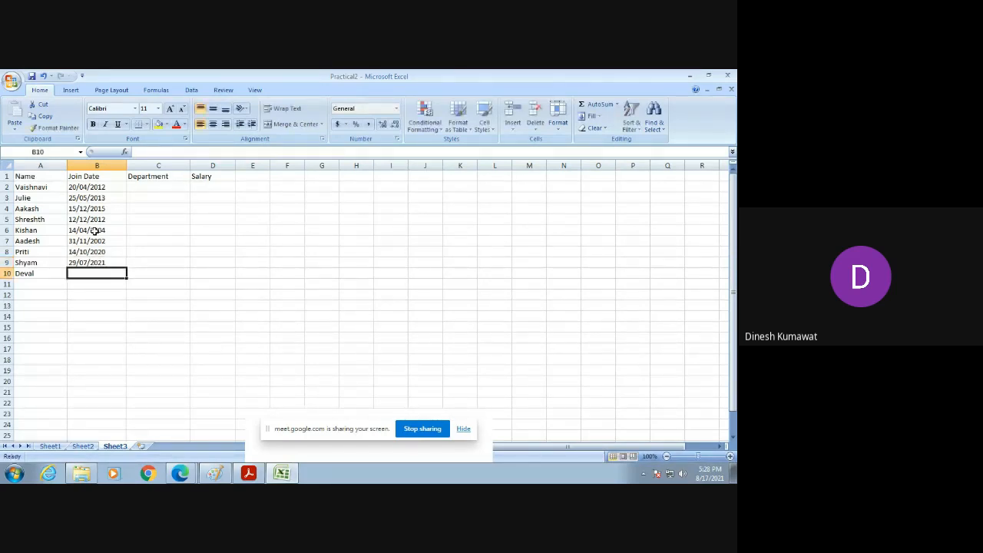
{"action": "type", "text": "12"}
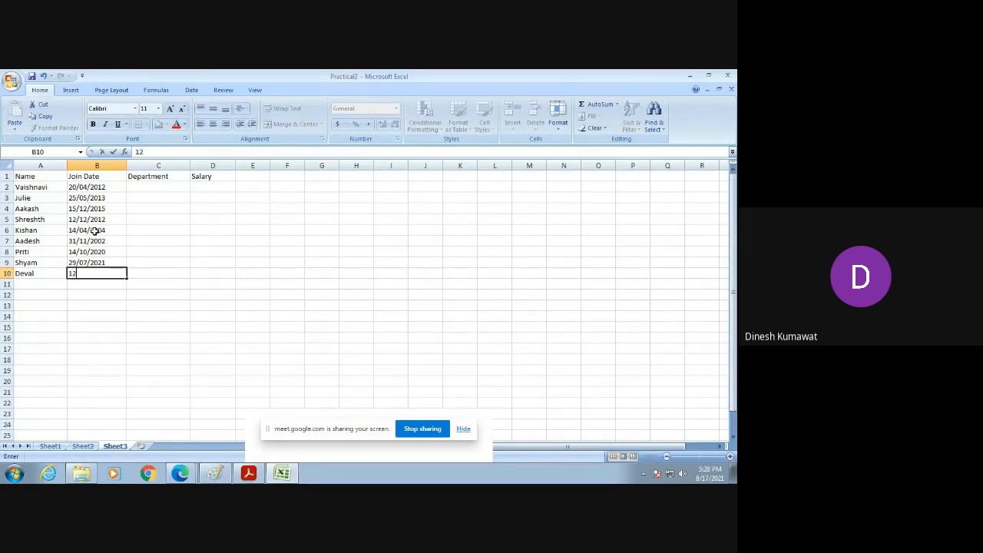
{"action": "type", "text": "/08/2001"}
{"action": "key", "text": "Return"}
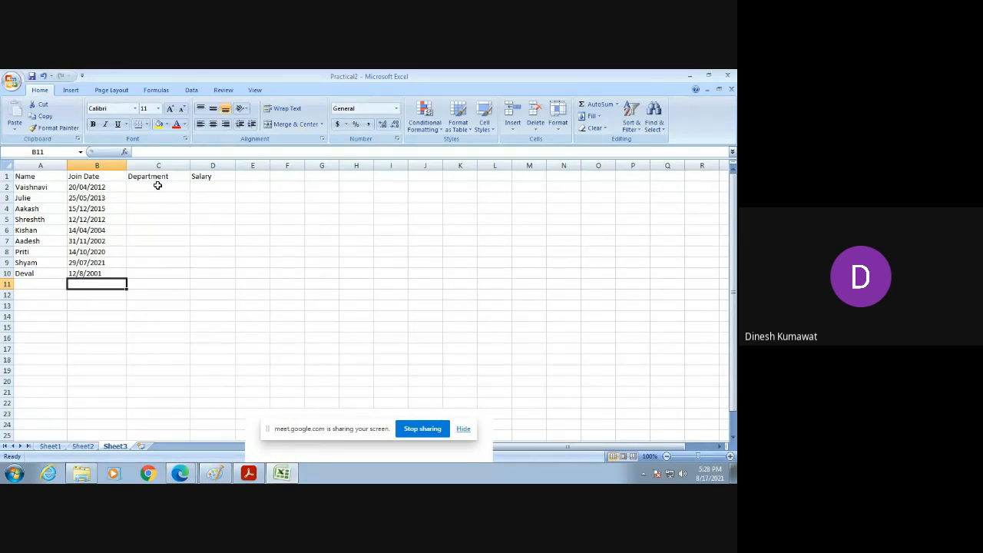
Enter ecomic as the first department in C2
{"action": "left_click", "coordinate": [158, 185]}
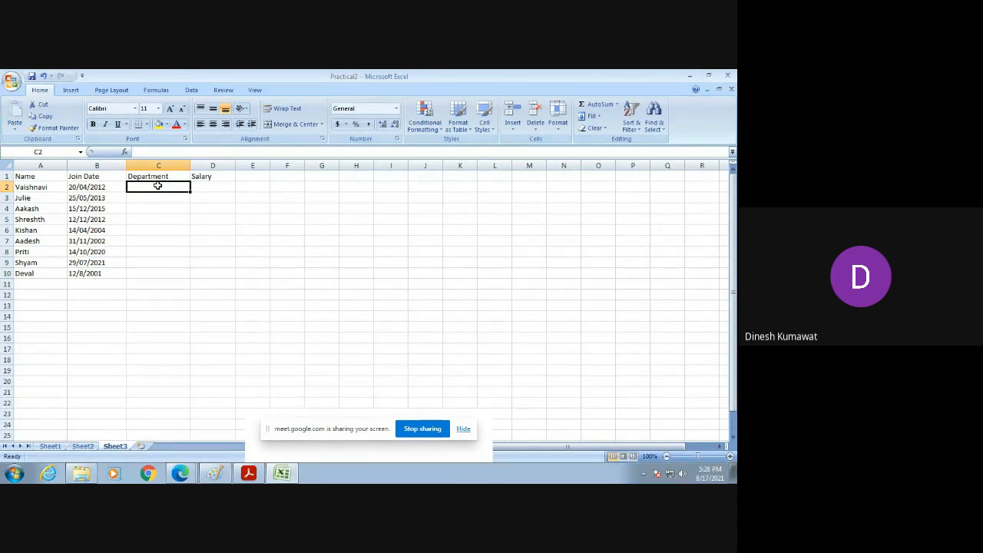
{"action": "type", "text": "ecom"}
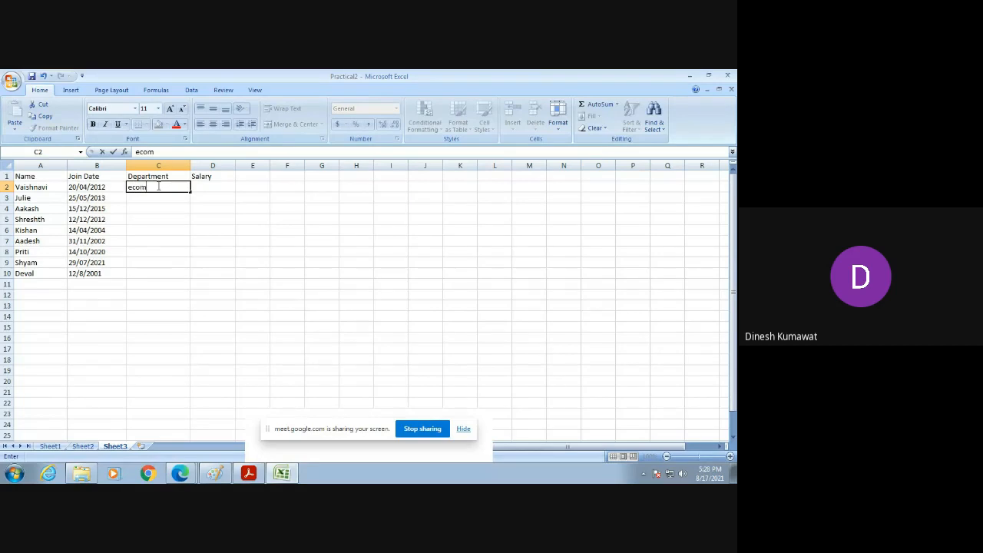
{"action": "type", "text": "ic"}
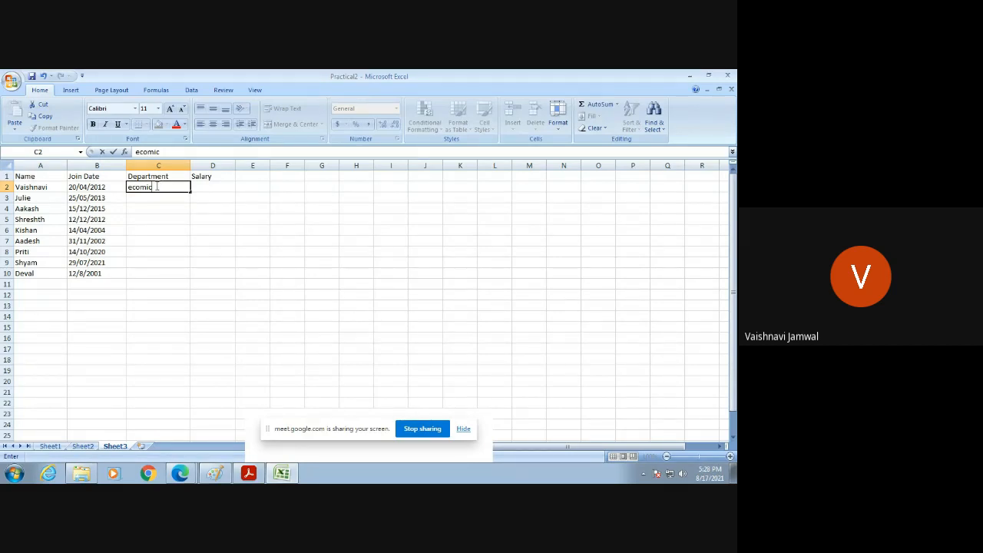
Correct the join date in B7 to 31/12/2002
{"action": "left_click", "coordinate": [86, 241]}
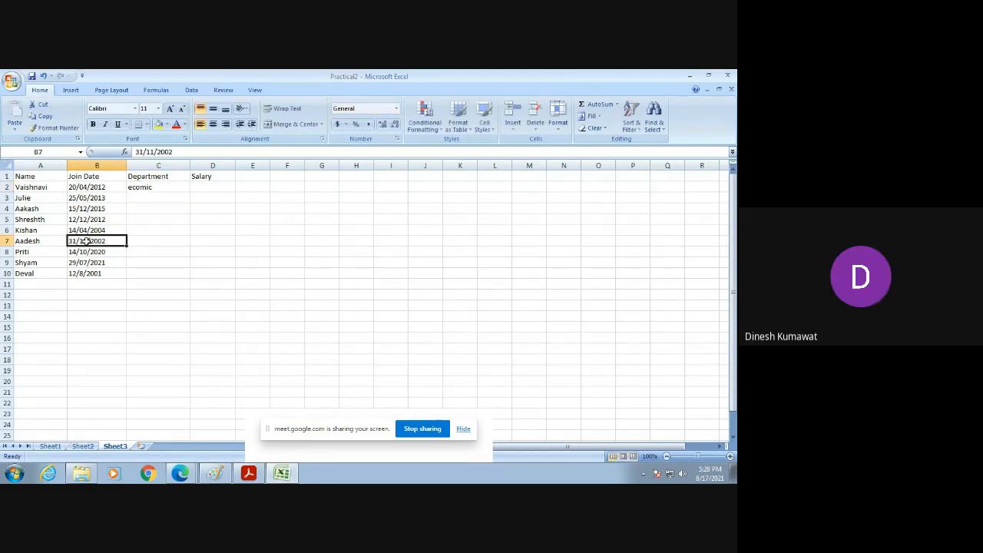
{"action": "double_click", "coordinate": [86, 241]}
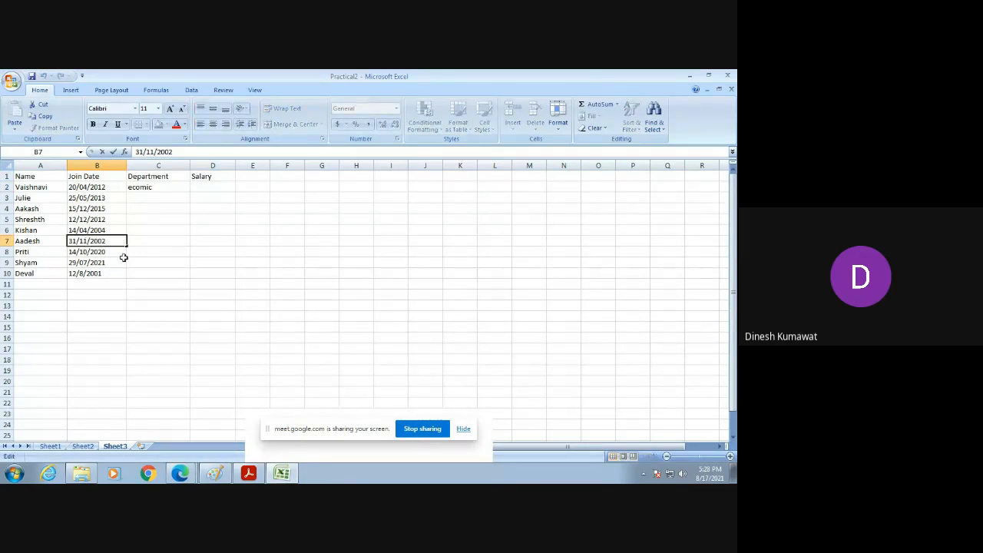
{"action": "type", "text": "2"}
{"action": "key", "text": "Left"}
{"action": "key", "text": "BackSpace"}
Fill the department ecomic from C2 down through C4
{"action": "left_click", "coordinate": [163, 190]}
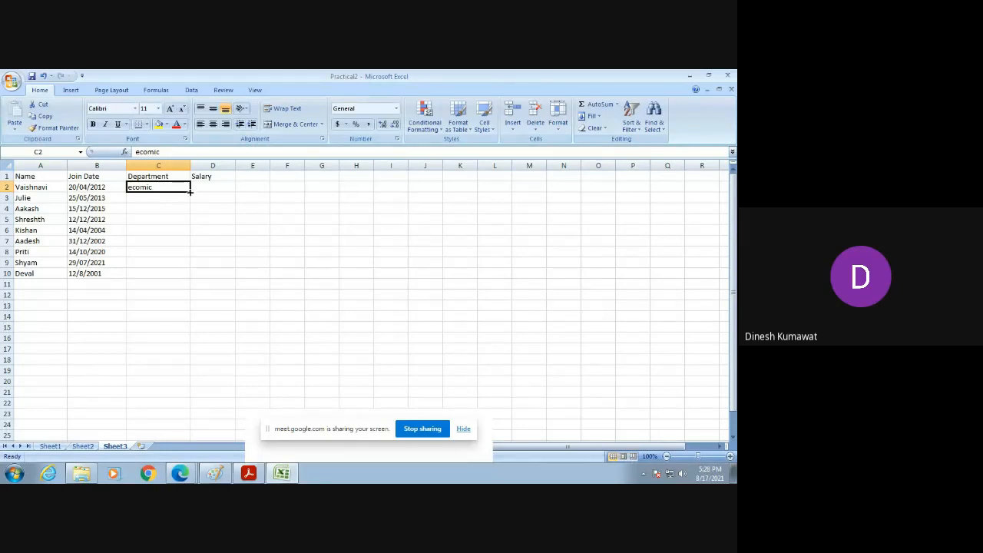
{"action": "left_click_drag", "start_coordinate": [189, 193], "coordinate": [191, 213]}
Enter the department maths in C5 and fill it down through C7
{"action": "left_click", "coordinate": [175, 221]}
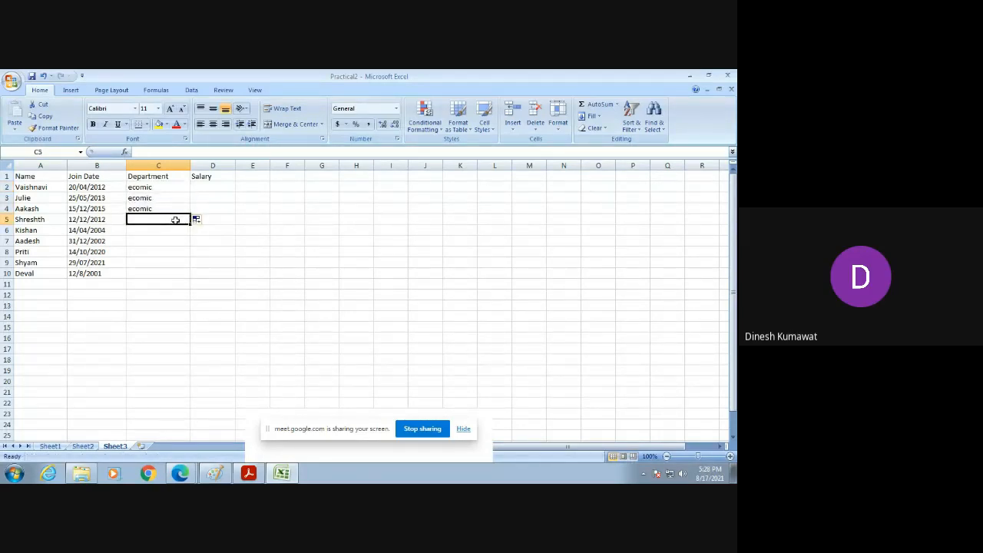
{"action": "type", "text": "marths"}
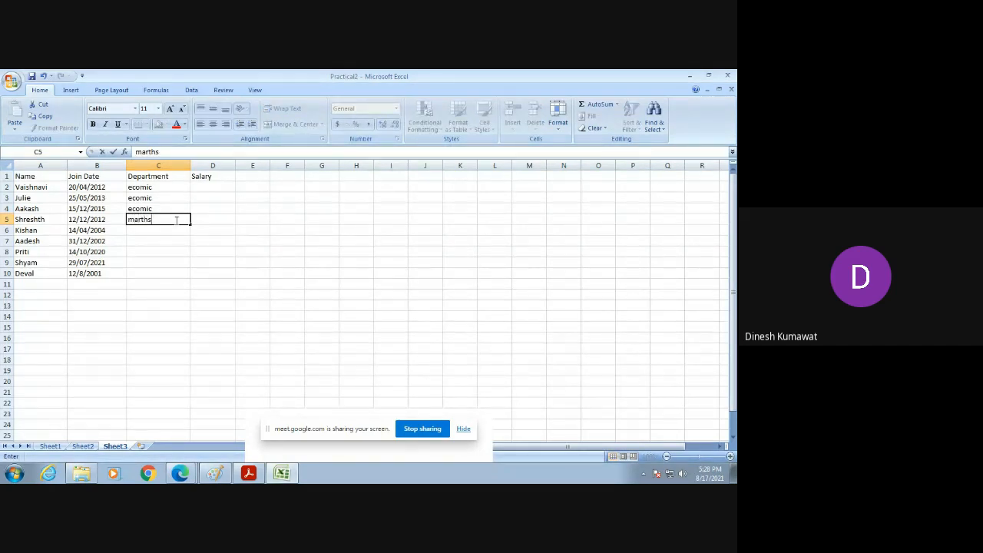
{"action": "key", "text": "Left"}
{"action": "key", "text": "Left"}
{"action": "key", "text": "Right"}
{"action": "key", "text": "Right"}
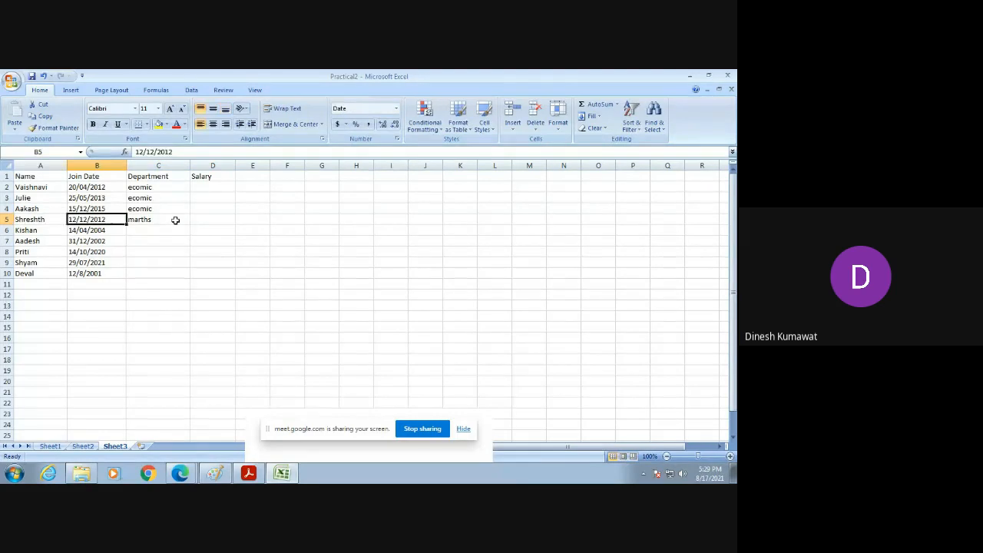
{"action": "double_click", "coordinate": [150, 220]}
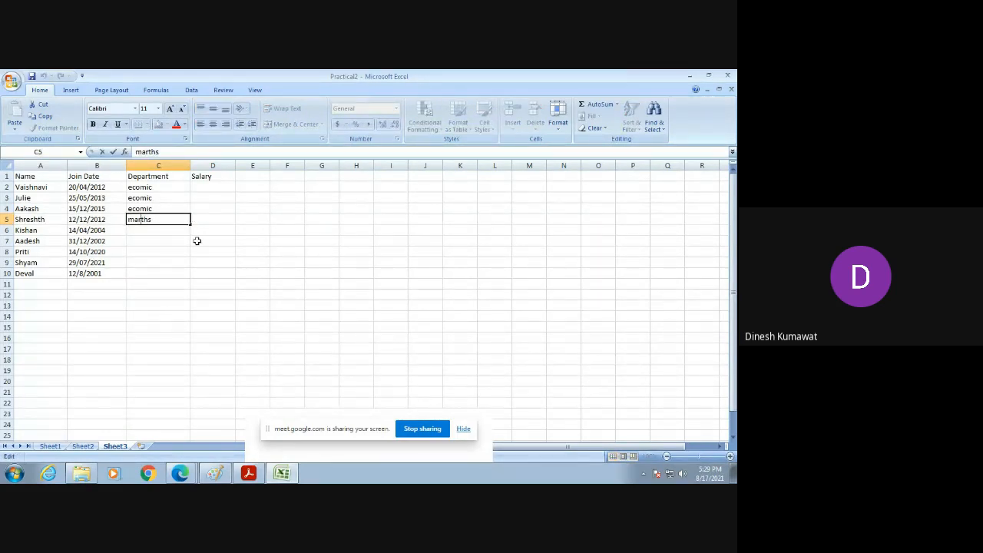
{"action": "key", "text": "BackSpace"}
{"action": "key", "text": "Return"}
{"action": "left_click", "coordinate": [186, 219]}
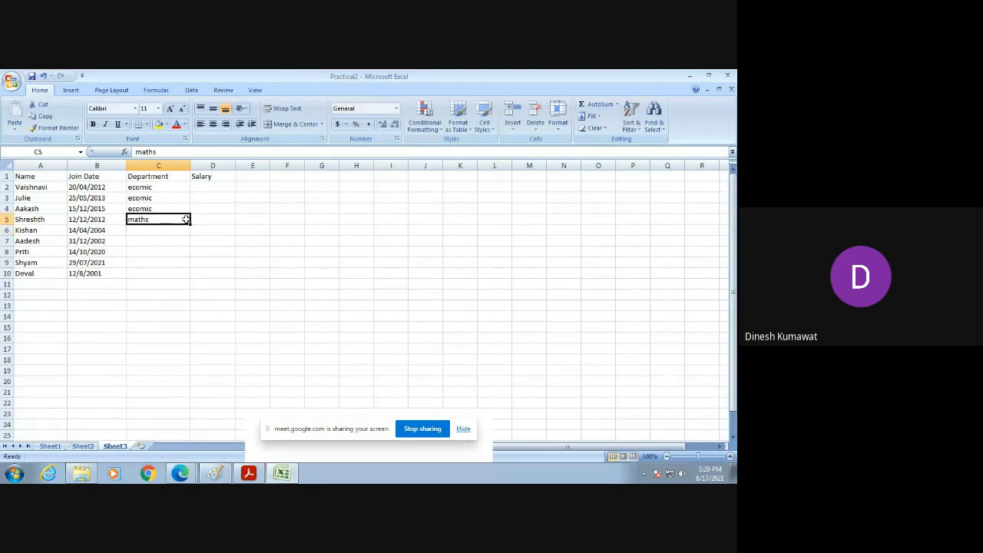
{"action": "left_click_drag", "start_coordinate": [190, 224], "coordinate": [183, 247]}
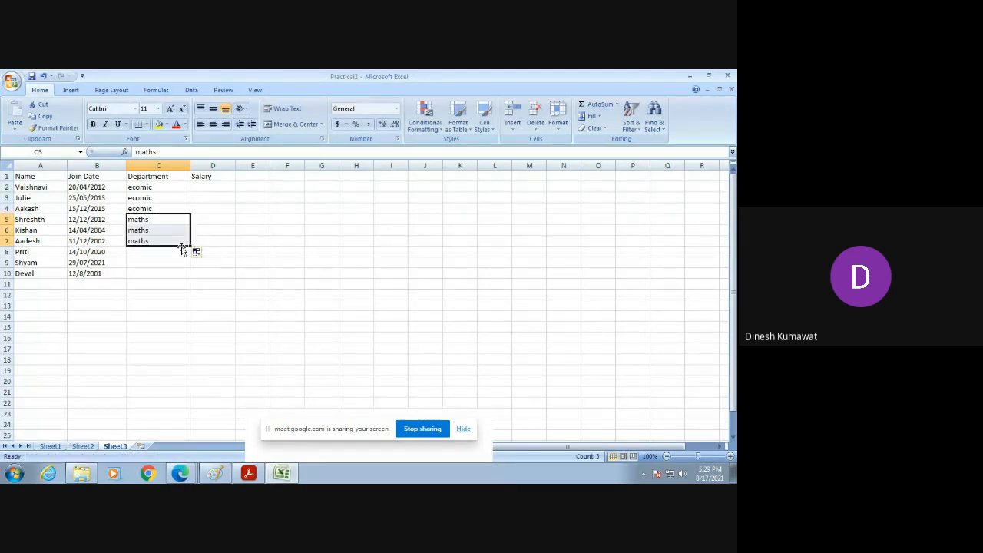
Enter the department commerce in C8 and fill it down through C10
{"action": "left_click", "coordinate": [169, 253]}
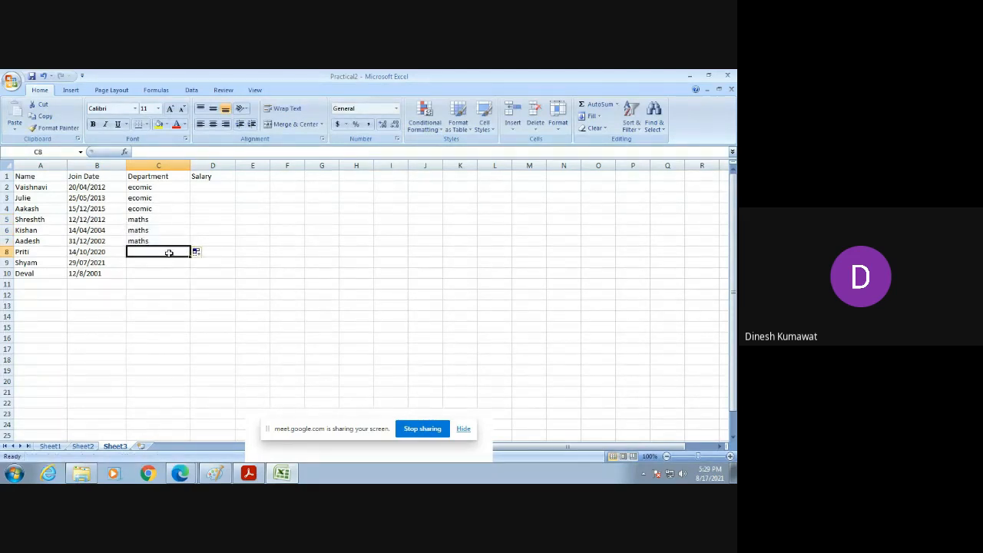
{"action": "double_click", "coordinate": [169, 253]}
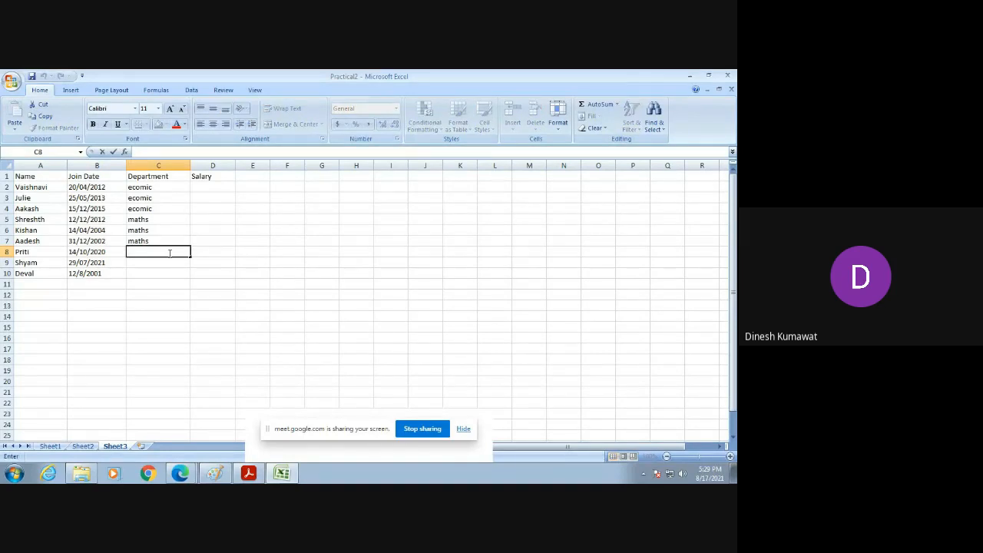
{"action": "type", "text": "commerce"}
{"action": "key", "text": "Return"}
{"action": "left_click", "coordinate": [184, 256]}
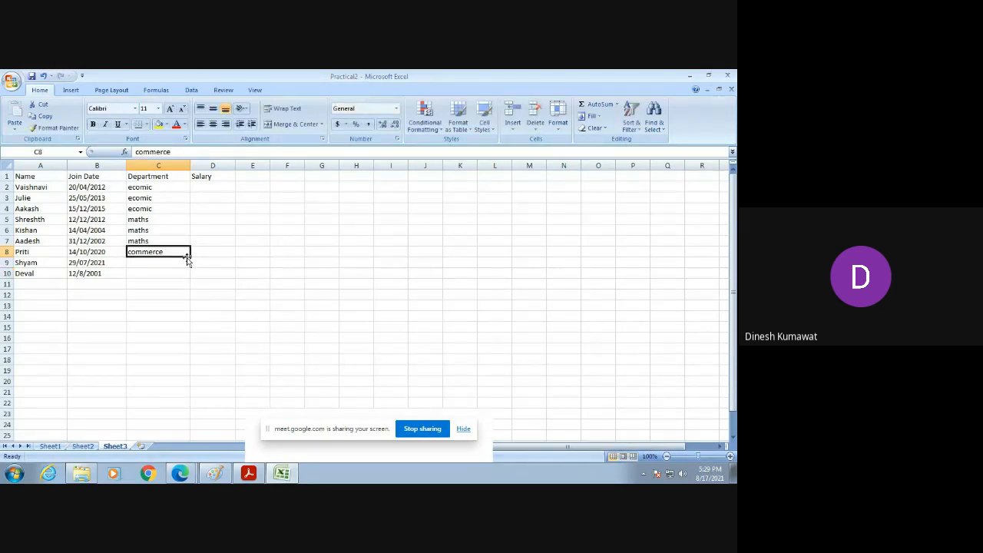
{"action": "left_click_drag", "start_coordinate": [188, 257], "coordinate": [186, 274]}
Enter the salaries in D2:D10, starting at 2000 and increasing by 1000 per row up to 10000
{"action": "left_click", "coordinate": [209, 186]}
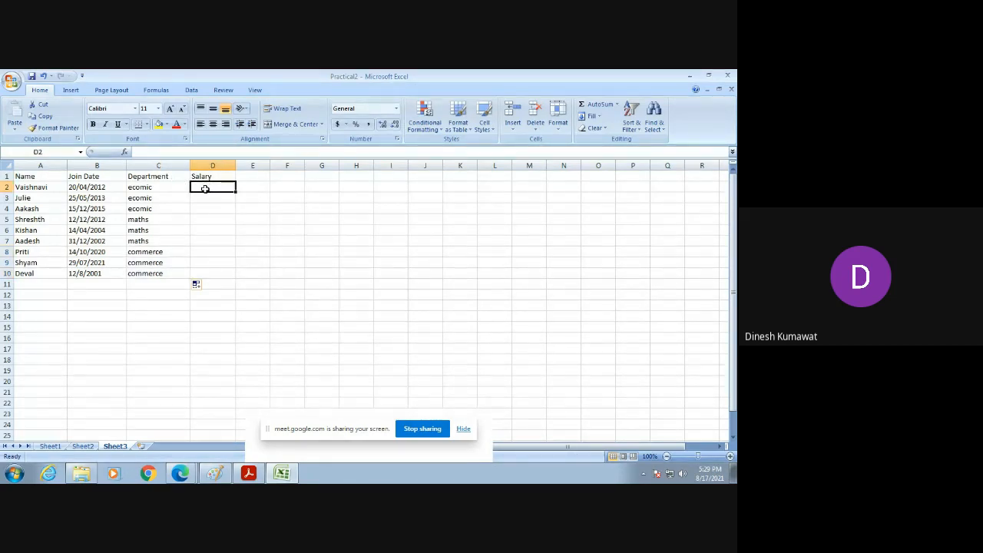
{"action": "type", "text": "2000"}
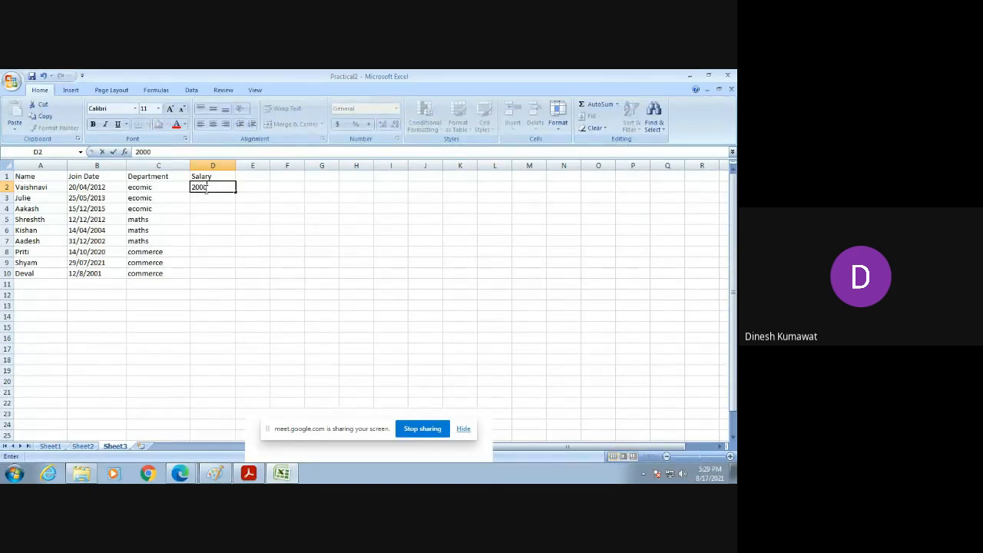
{"action": "key", "text": "Return"}
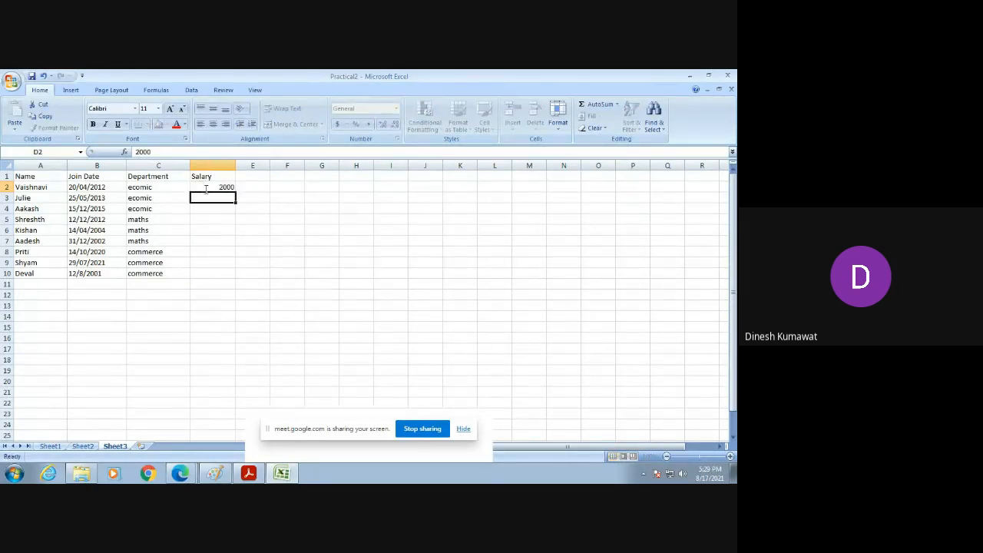
{"action": "type", "text": "3000"}
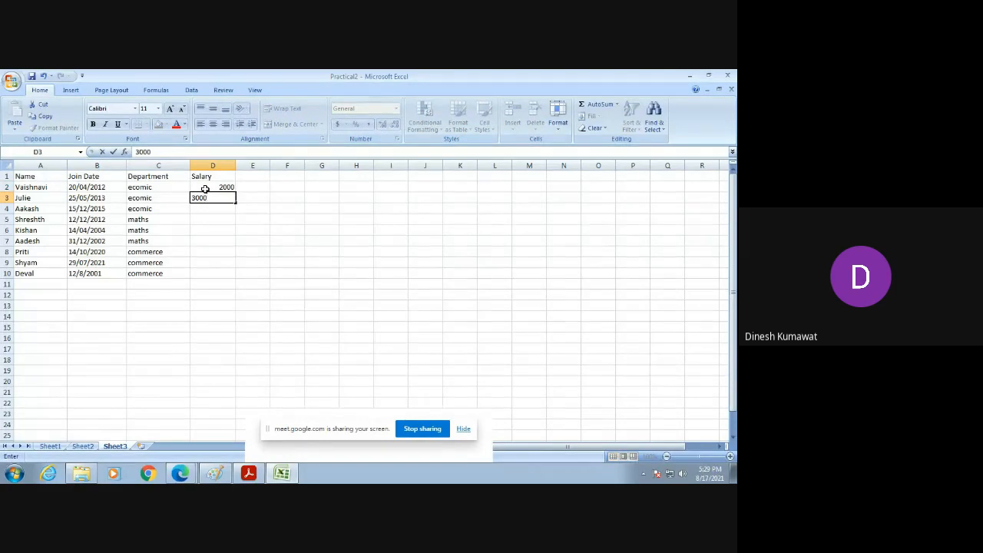
{"action": "key", "text": "Return"}
{"action": "type", "text": "4000"}
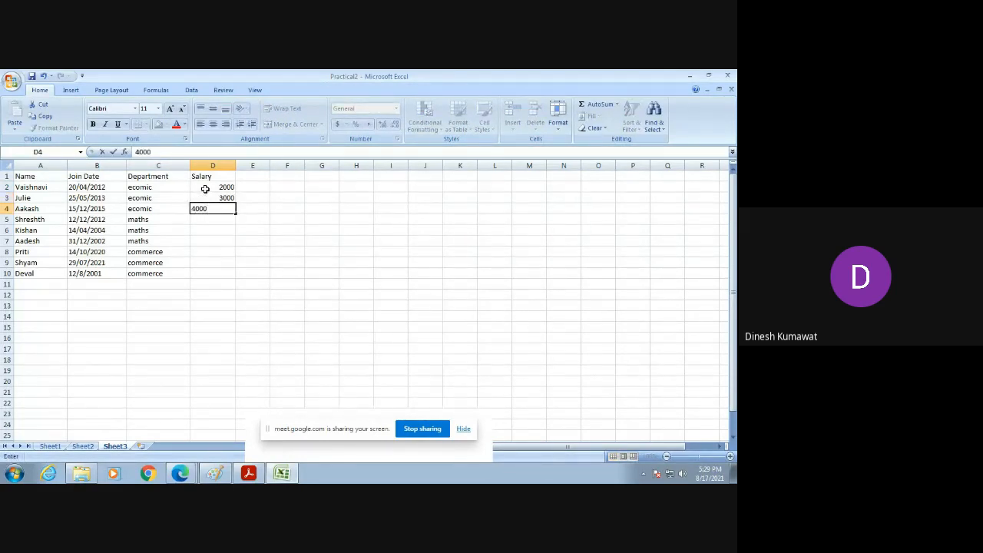
{"action": "key", "text": "Return"}
{"action": "type", "text": "5000"}
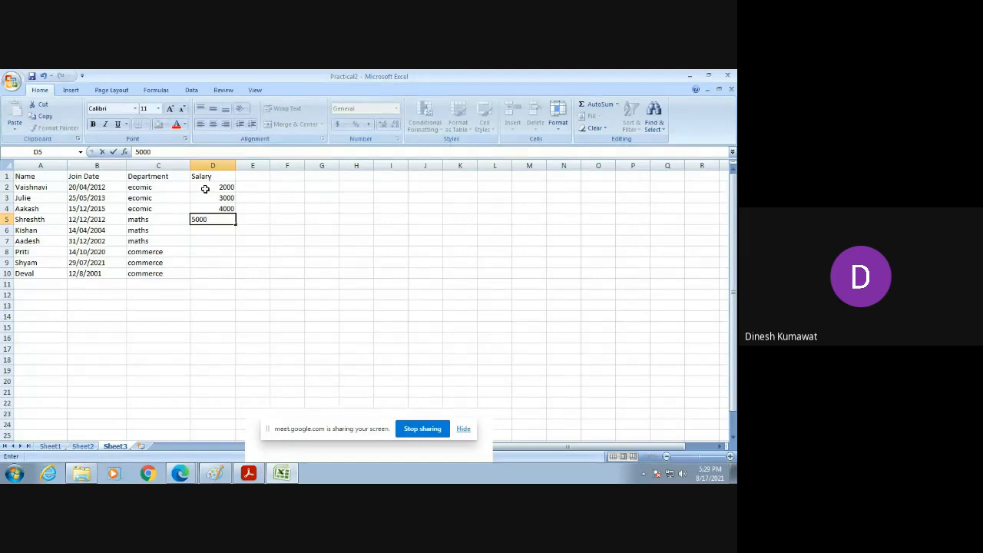
{"action": "key", "text": "Return"}
{"action": "type", "text": "6000"}
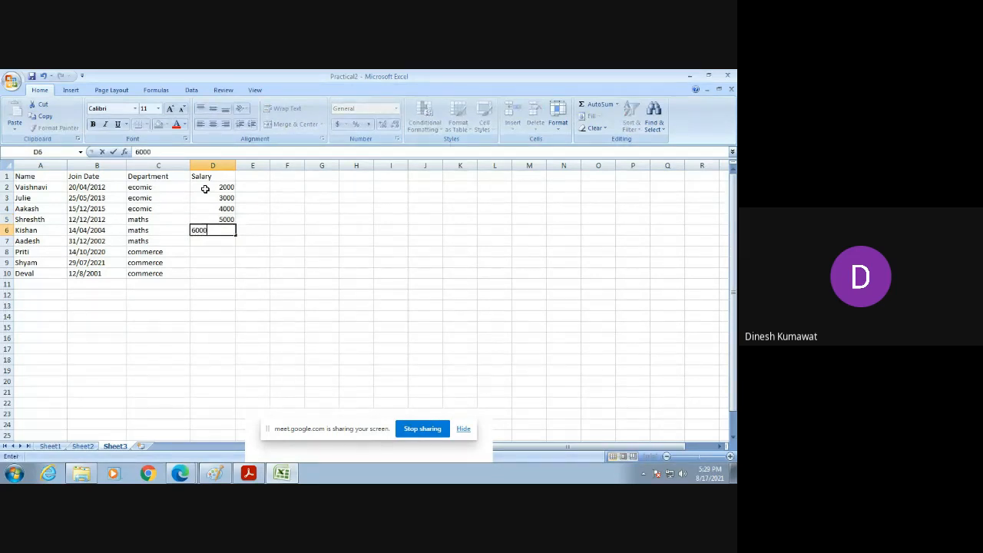
{"action": "key", "text": "Return"}
{"action": "type", "text": "7000"}
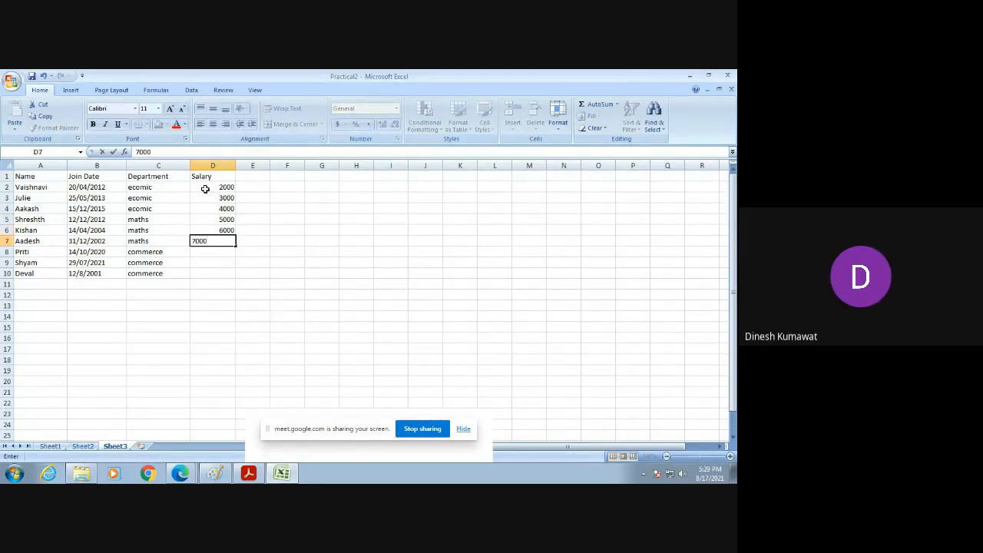
{"action": "key", "text": "Return"}
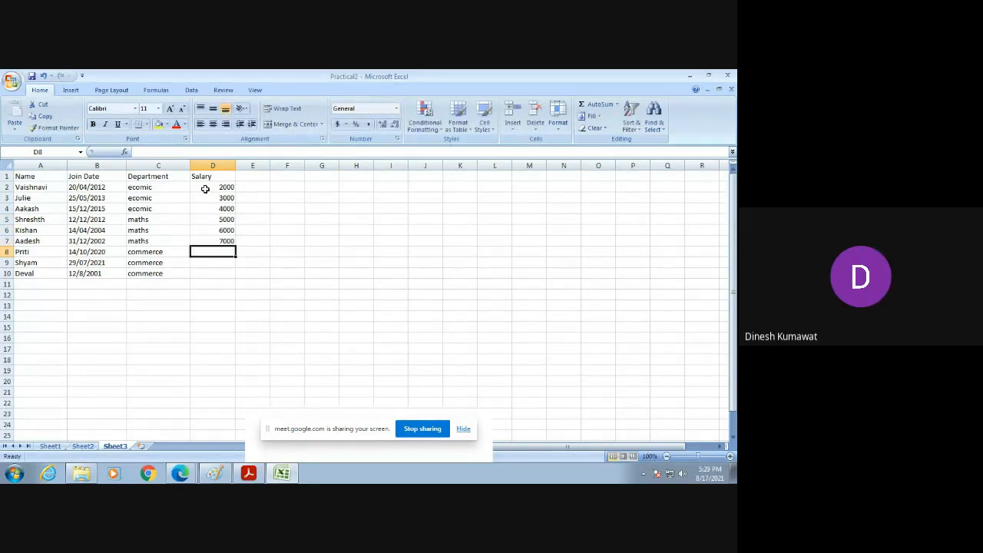
{"action": "type", "text": "8000"}
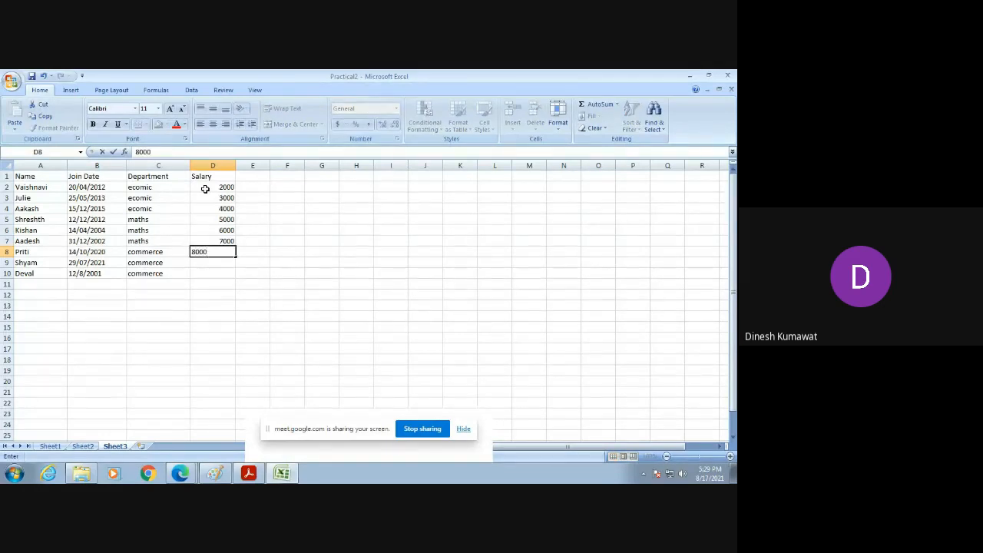
{"action": "key", "text": "Return"}
{"action": "type", "text": "9000"}
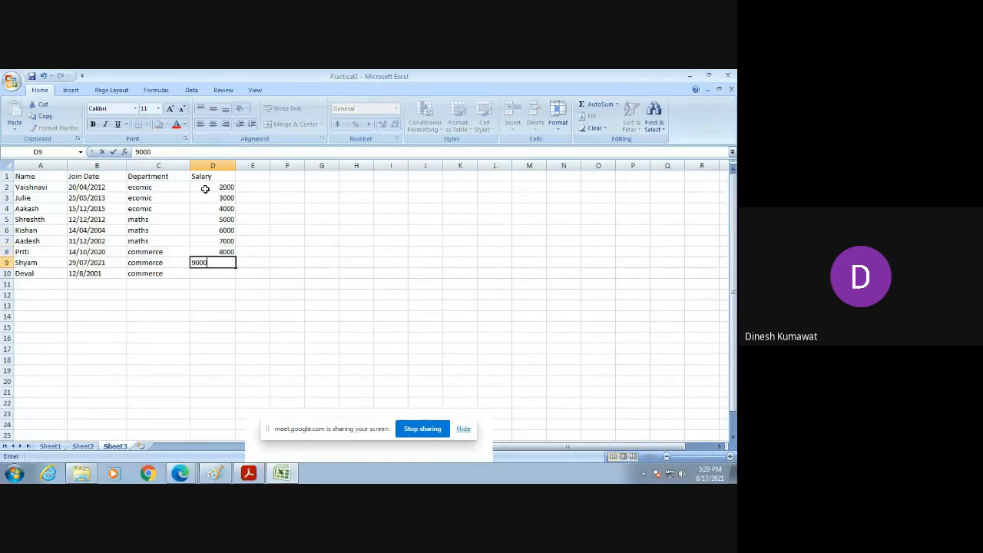
{"action": "key", "text": "Return"}
{"action": "type", "text": "0000"}
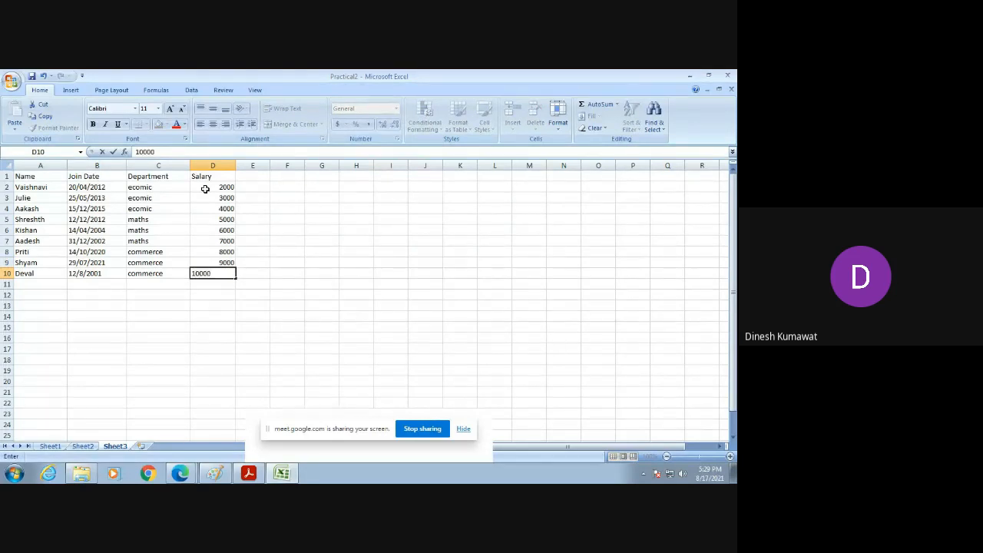
{"action": "key", "text": "Return"}
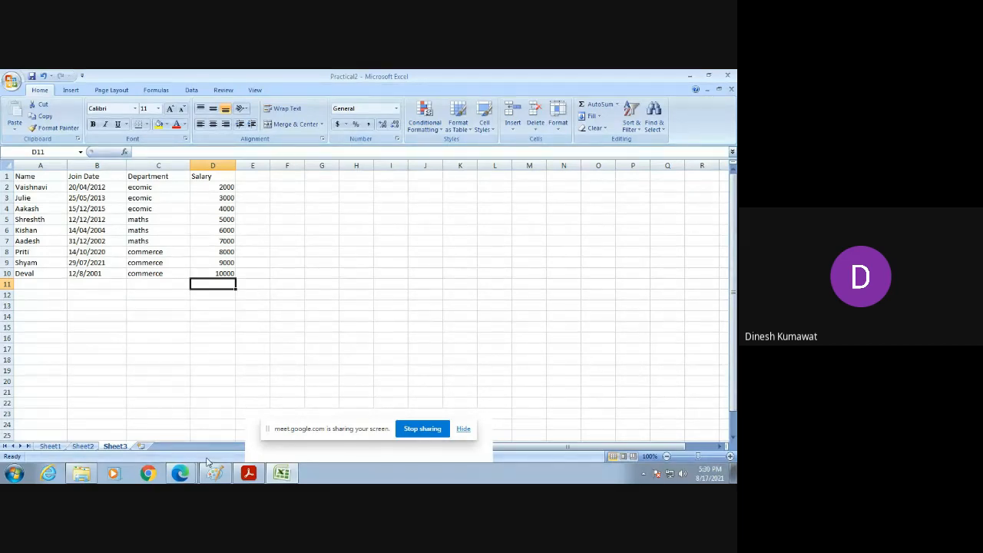
Review the save, sheet-rename and pivot table instructions of question 3 in Excel Pr2.pdf
{"action": "mouse_move", "coordinate": [236, 472]}
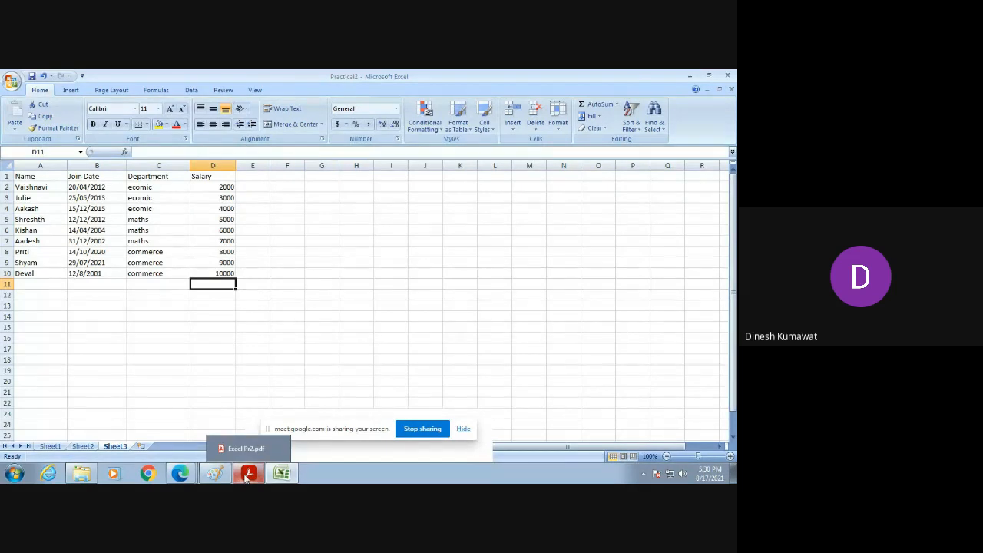
{"action": "left_click", "coordinate": [247, 474]}
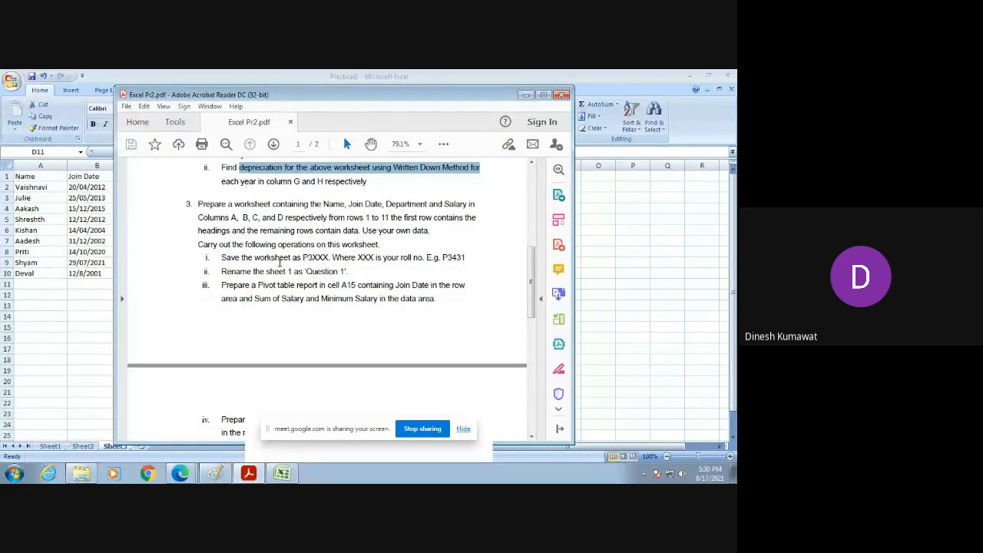
{"action": "left_click_drag", "start_coordinate": [221, 258], "coordinate": [353, 270]}
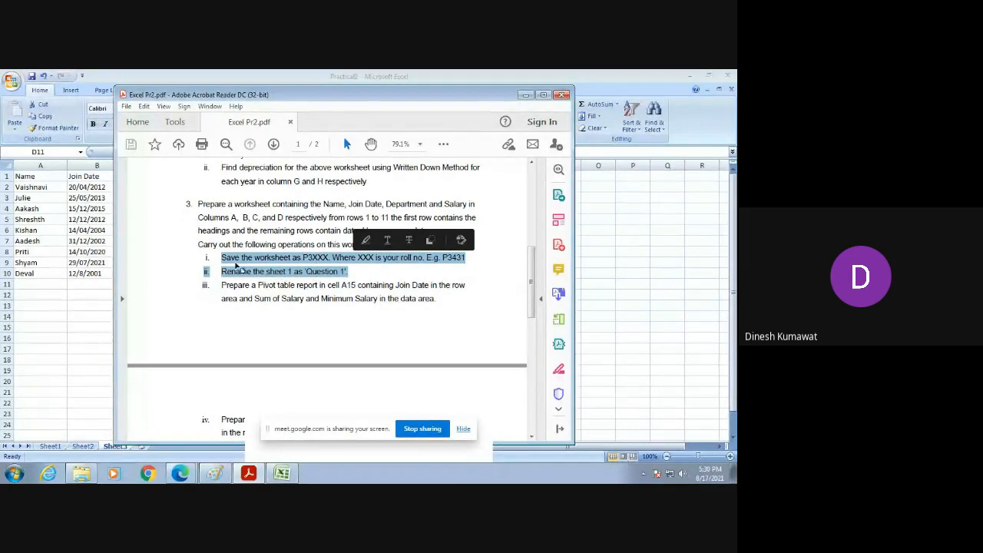
{"action": "left_click", "coordinate": [97, 322]}
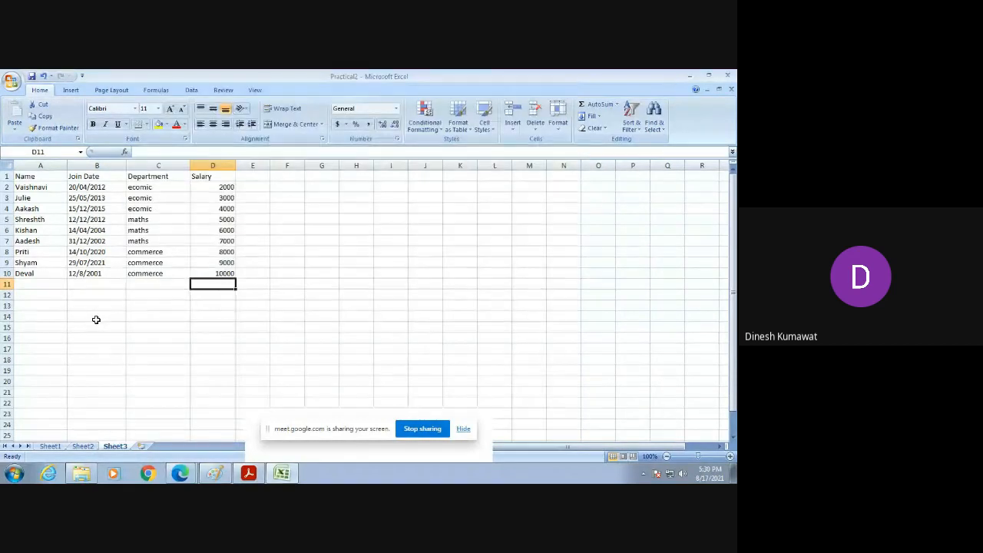
{"action": "right_click", "coordinate": [112, 447]}
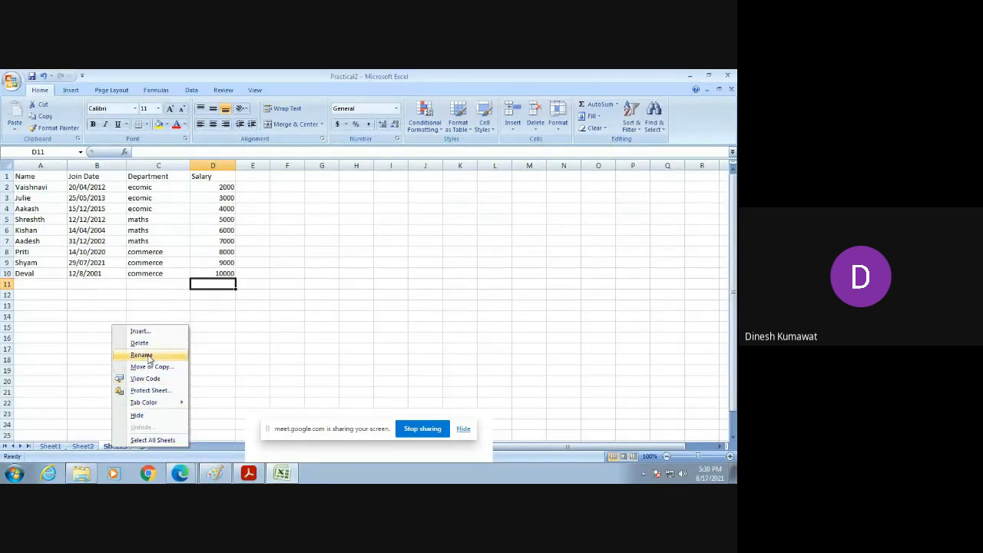
{"action": "left_click", "coordinate": [229, 351]}
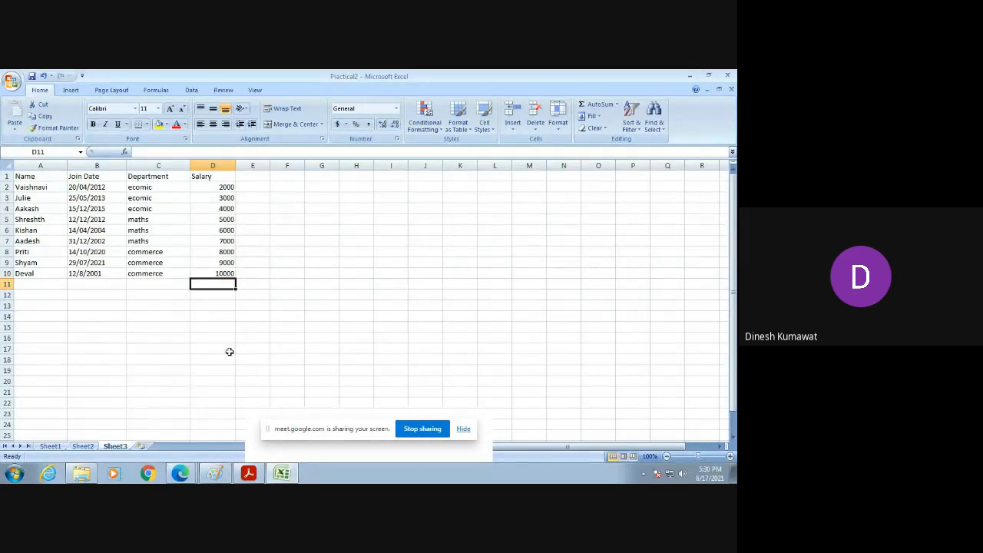
{"action": "left_click", "coordinate": [248, 472]}
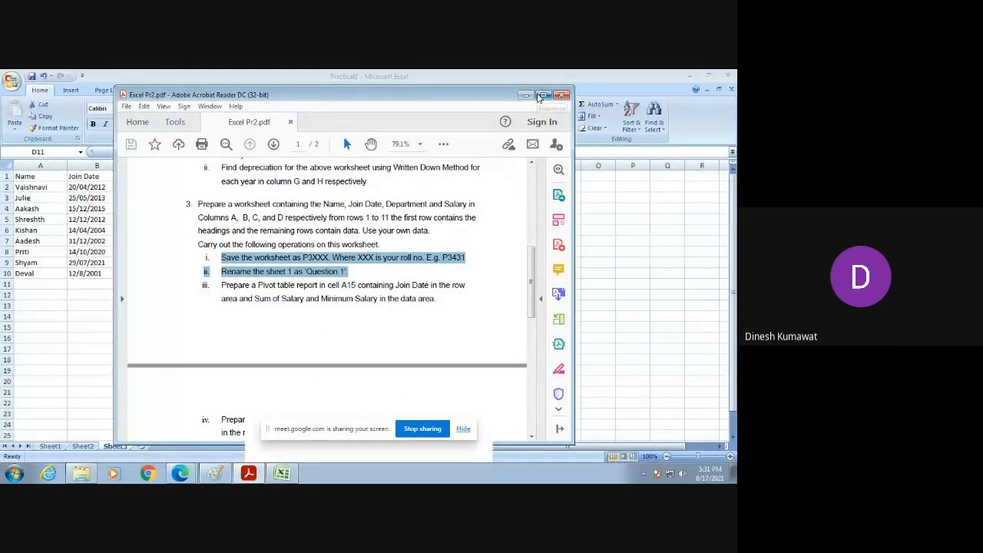
{"action": "left_click", "coordinate": [521, 95]}
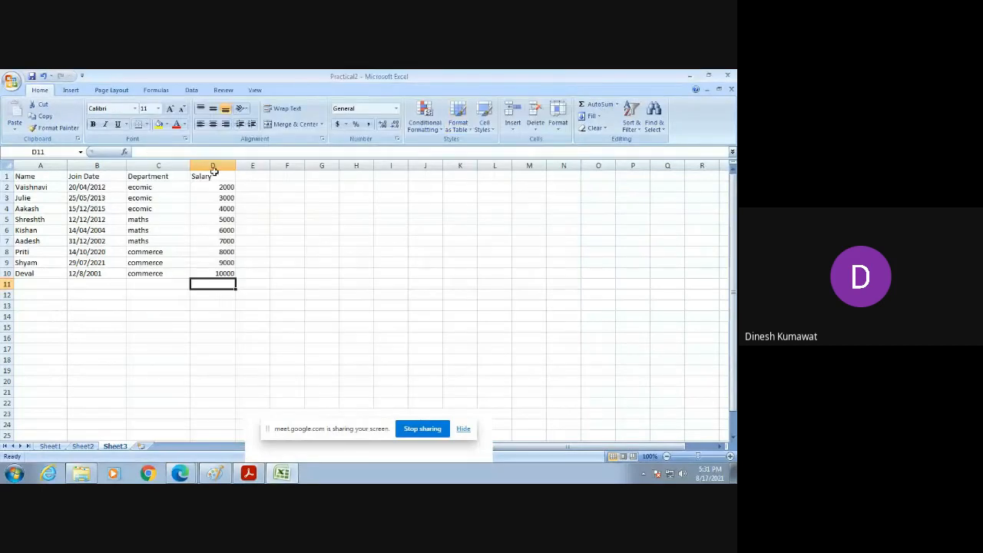
Start a PivotTable from the data in A1:D10 and choose the existing worksheet as its destination
{"action": "left_click_drag", "start_coordinate": [38, 176], "coordinate": [211, 271]}
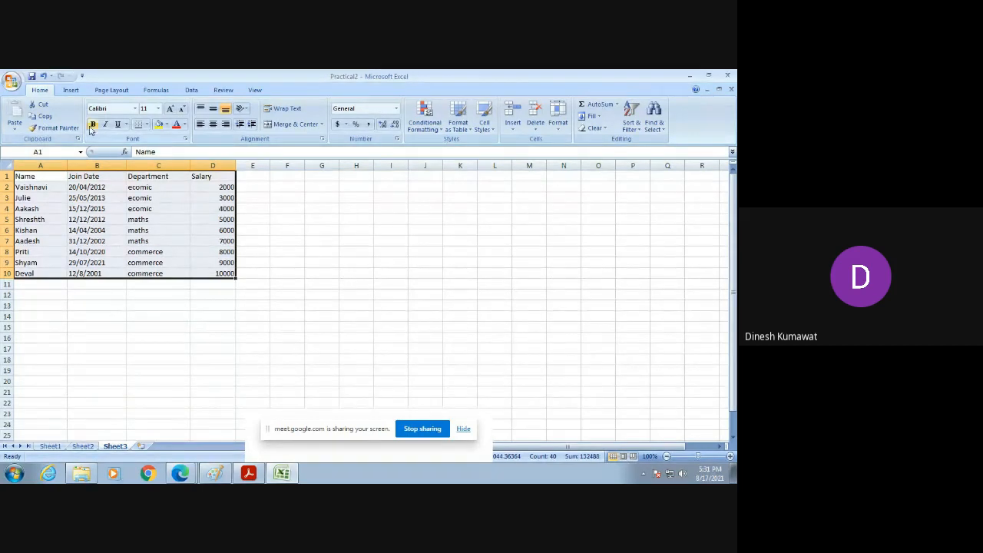
{"action": "left_click", "coordinate": [72, 91]}
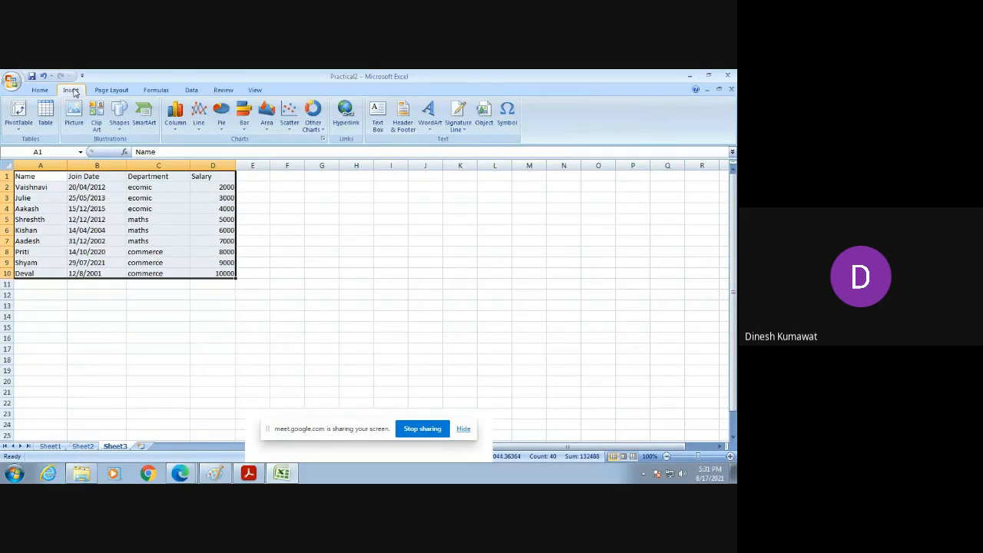
{"action": "left_click", "coordinate": [19, 114]}
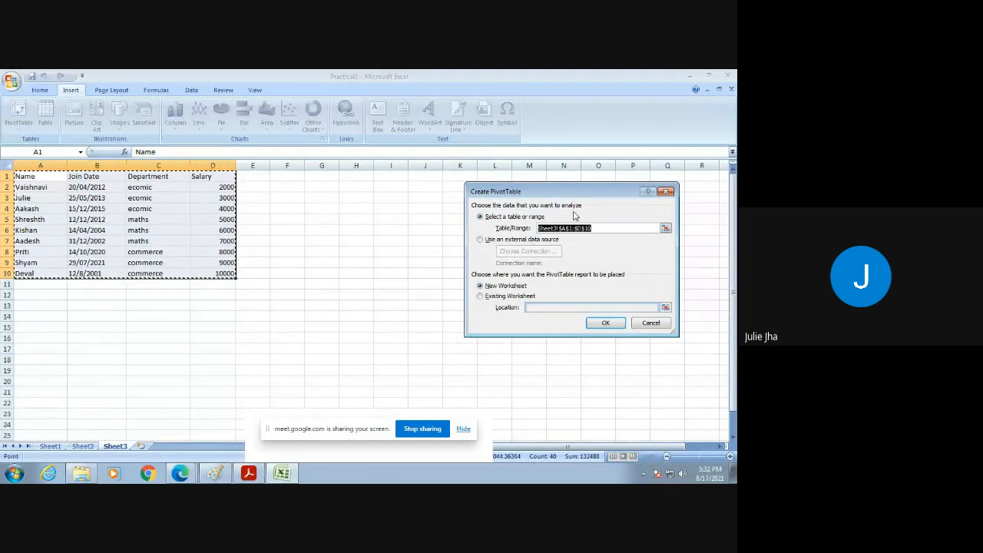
{"action": "left_click", "coordinate": [480, 296]}
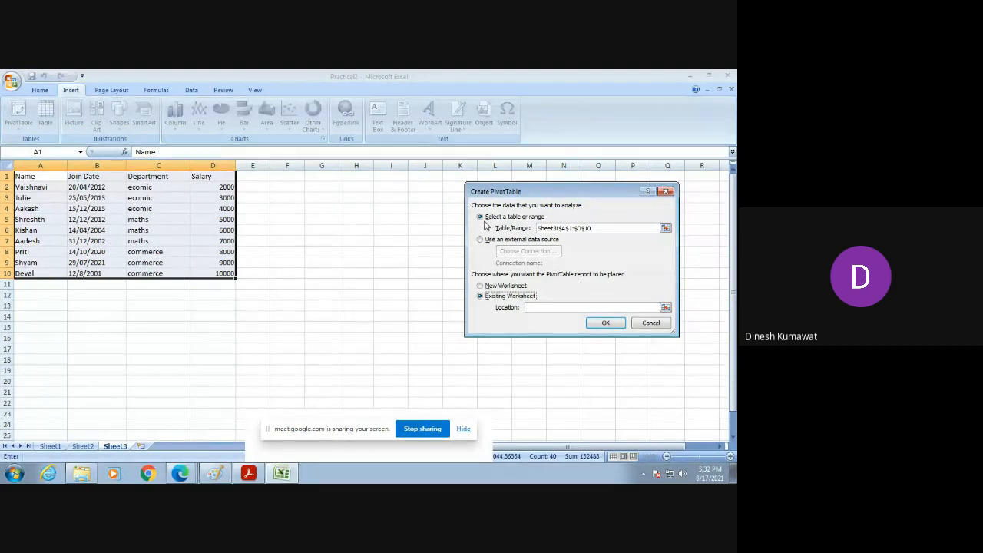
Clear the PivotTable's source range and set its location to A15
{"action": "left_click", "coordinate": [607, 230]}
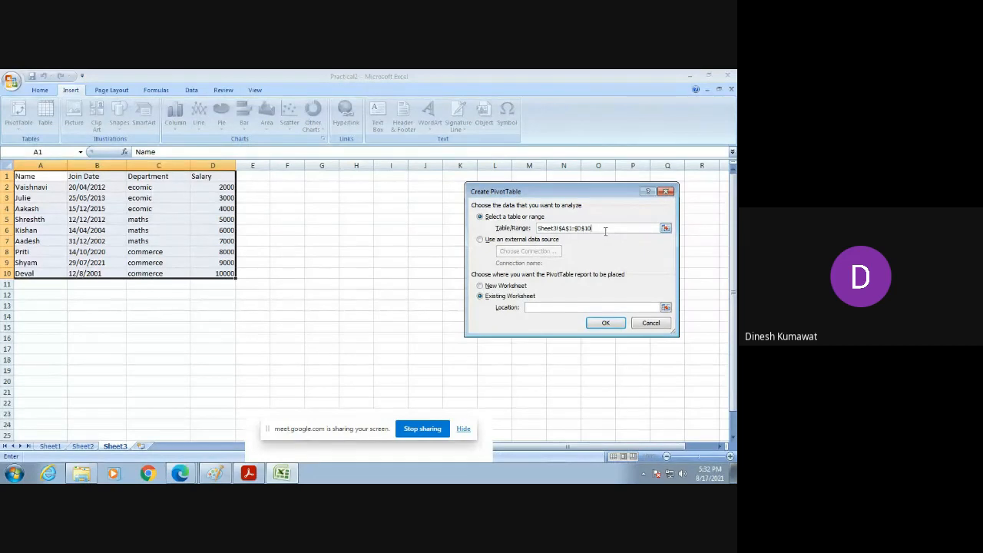
{"action": "key", "text": "BackSpace"}
{"action": "key", "text": "BackSpace"}
{"action": "key", "text": "BackSpace"}
{"action": "key", "text": "BackSpace"}
{"action": "key", "text": "BackSpace"}
{"action": "key", "text": "BackSpace"}
{"action": "key", "text": "BackSpace"}
{"action": "key", "text": "BackSpace"}
{"action": "key", "text": "BackSpace"}
{"action": "key", "text": "BackSpace"}
{"action": "key", "text": "BackSpace"}
{"action": "key", "text": "BackSpace"}
{"action": "key", "text": "BackSpace"}
{"action": "key", "text": "BackSpace"}
{"action": "key", "text": "BackSpace"}
{"action": "key", "text": "BackSpace"}
{"action": "key", "text": "BackSpace"}
{"action": "key", "text": "BackSpace"}
{"action": "key", "text": "BackSpace"}
{"action": "key", "text": "BackSpace"}
{"action": "left_click", "coordinate": [665, 228]}
{"action": "left_click", "coordinate": [664, 307]}
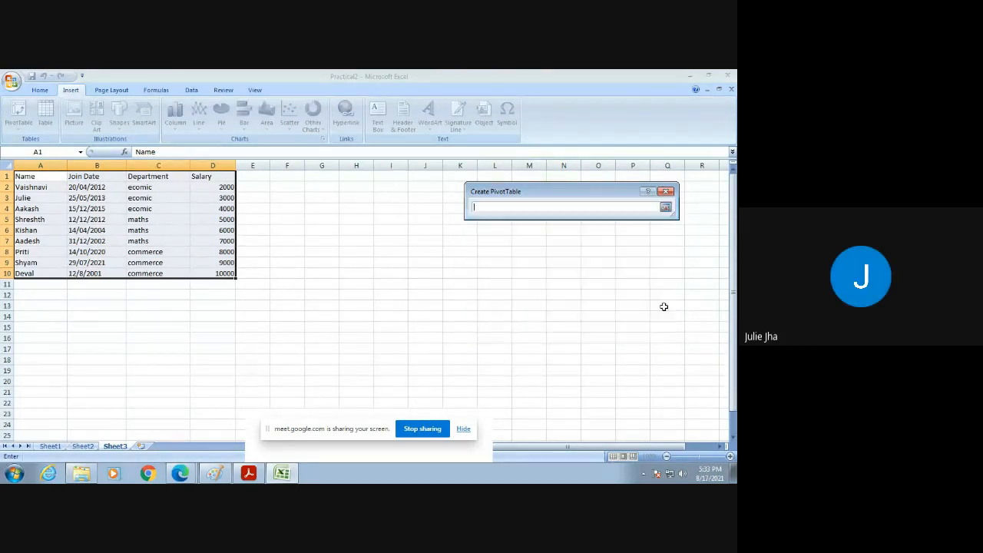
{"action": "left_click", "coordinate": [666, 207]}
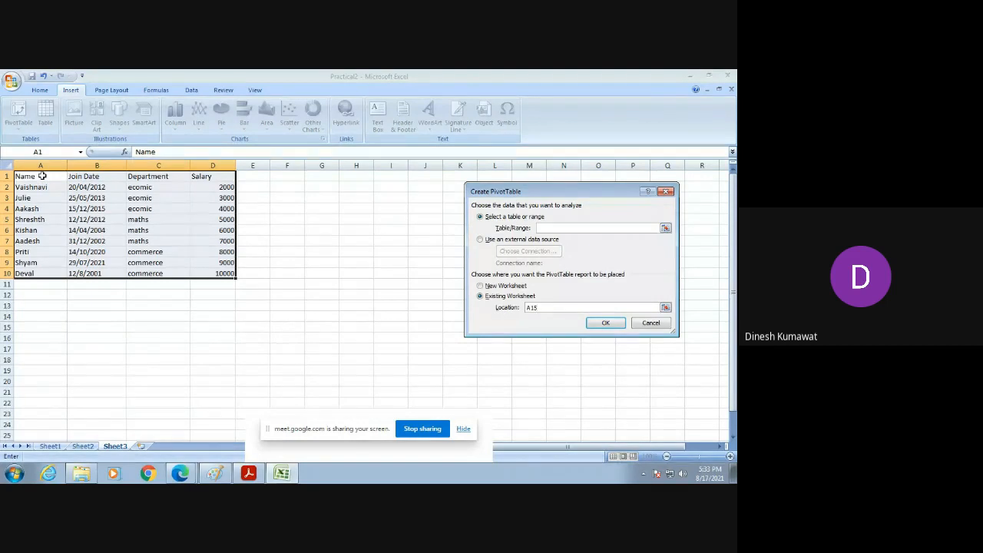
{"action": "left_click_drag", "start_coordinate": [43, 175], "coordinate": [216, 270]}
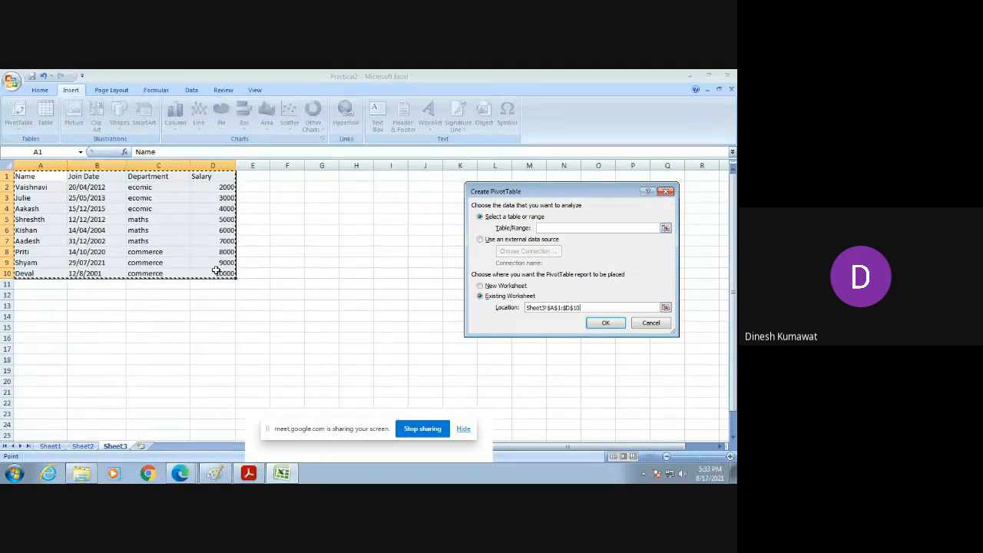
{"action": "key", "text": "BackSpace"}
{"action": "key", "text": "BackSpace"}
{"action": "key", "text": "BackSpace"}
{"action": "key", "text": "BackSpace"}
{"action": "key", "text": "BackSpace"}
{"action": "key", "text": "BackSpace"}
{"action": "key", "text": "BackSpace"}
{"action": "key", "text": "BackSpace"}
{"action": "key", "text": "BackSpace"}
{"action": "key", "text": "BackSpace"}
{"action": "key", "text": "BackSpace"}
{"action": "key", "text": "BackSpace"}
{"action": "key", "text": "BackSpace"}
{"action": "key", "text": "BackSpace"}
{"action": "key", "text": "BackSpace"}
{"action": "key", "text": "BackSpace"}
{"action": "key", "text": "BackSpace"}
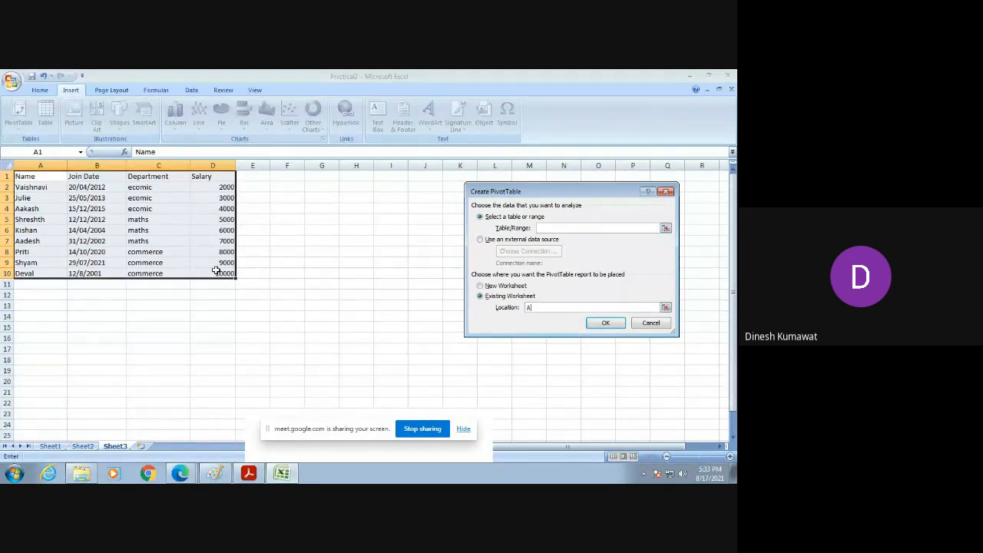
Set the PivotTable location to A15 with Sheet3 A1:D10 as the source range, and create the report
{"action": "type", "text": "A14"}
{"action": "left_click", "coordinate": [554, 228]}
{"action": "left_click_drag", "start_coordinate": [55, 177], "coordinate": [222, 273]}
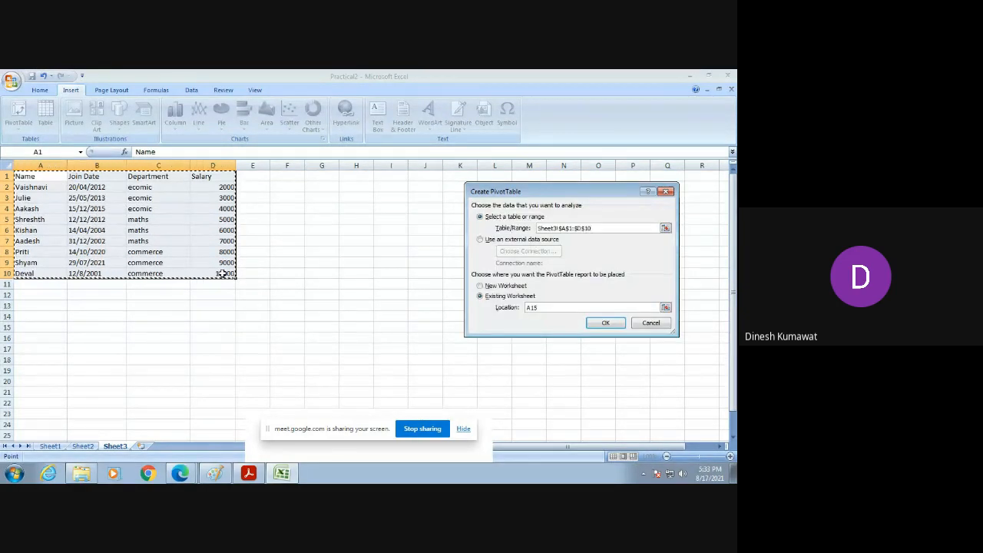
{"action": "left_click", "coordinate": [559, 227]}
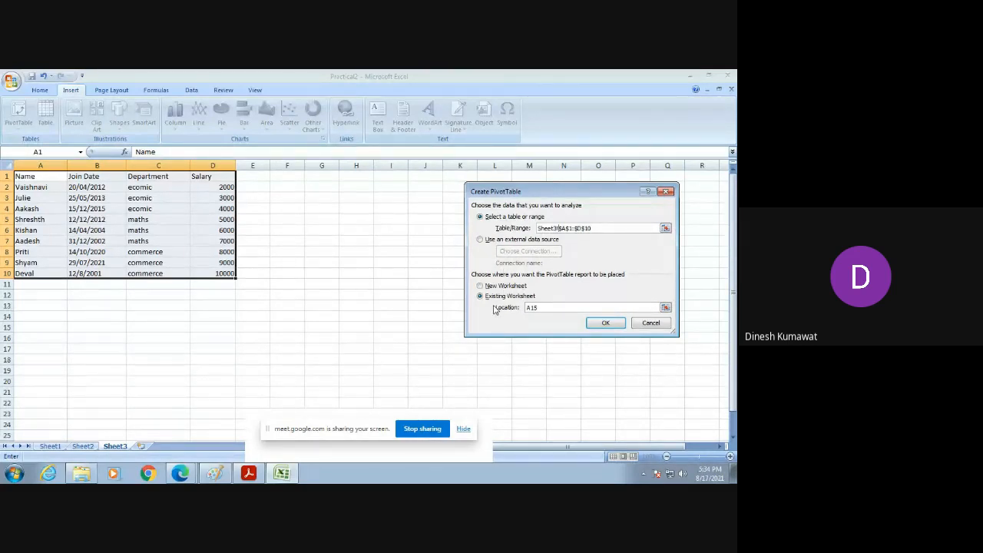
{"action": "left_click", "coordinate": [248, 473]}
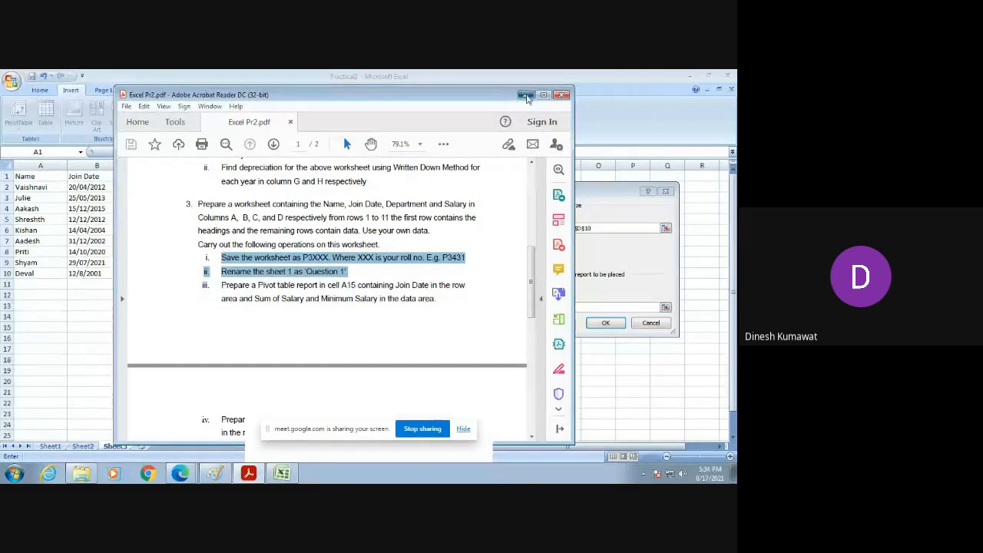
{"action": "left_click", "coordinate": [526, 95]}
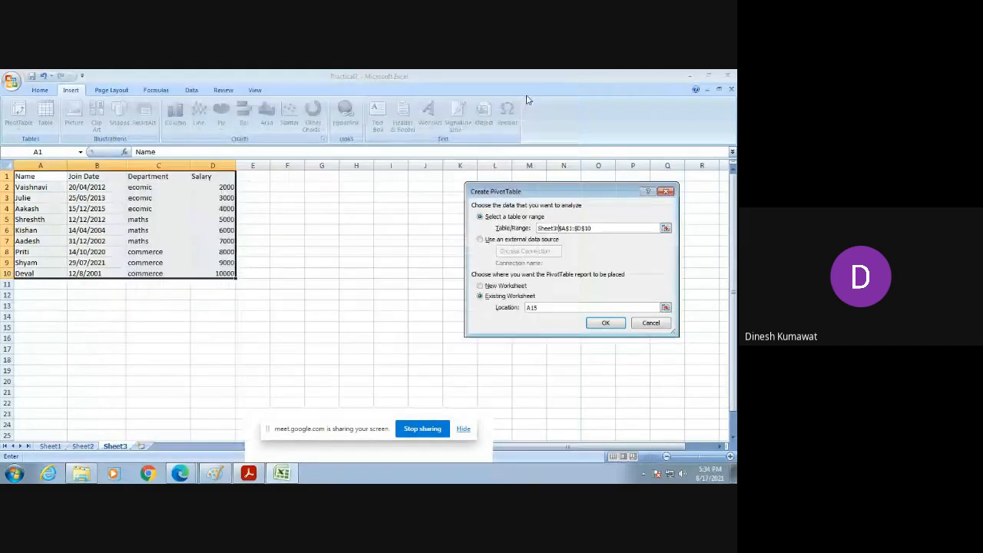
{"action": "left_click", "coordinate": [603, 324]}
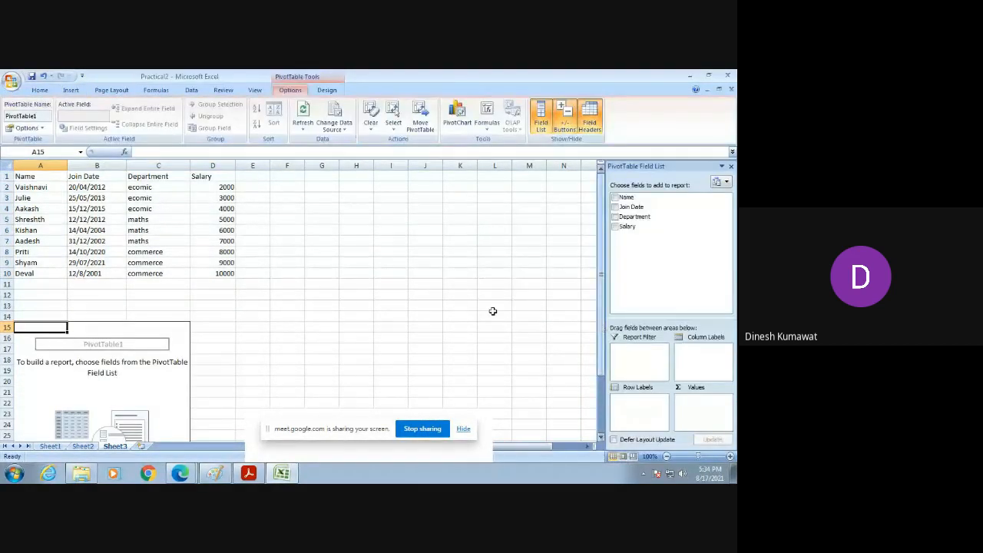
Check the pivot report requirements in the assignment PDF and add the Join Date field to the pivot table's row labels
{"action": "scroll", "coordinate": [247, 297], "scroll_direction": "down", "scroll_amount": 1}
{"action": "scroll", "coordinate": [247, 297], "scroll_direction": "down", "scroll_amount": 2}
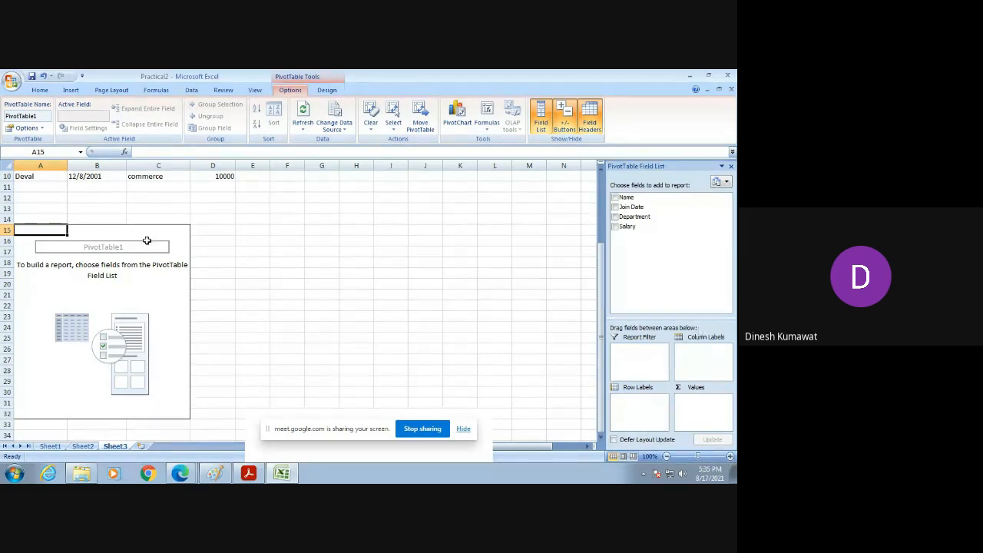
{"action": "left_click", "coordinate": [248, 473]}
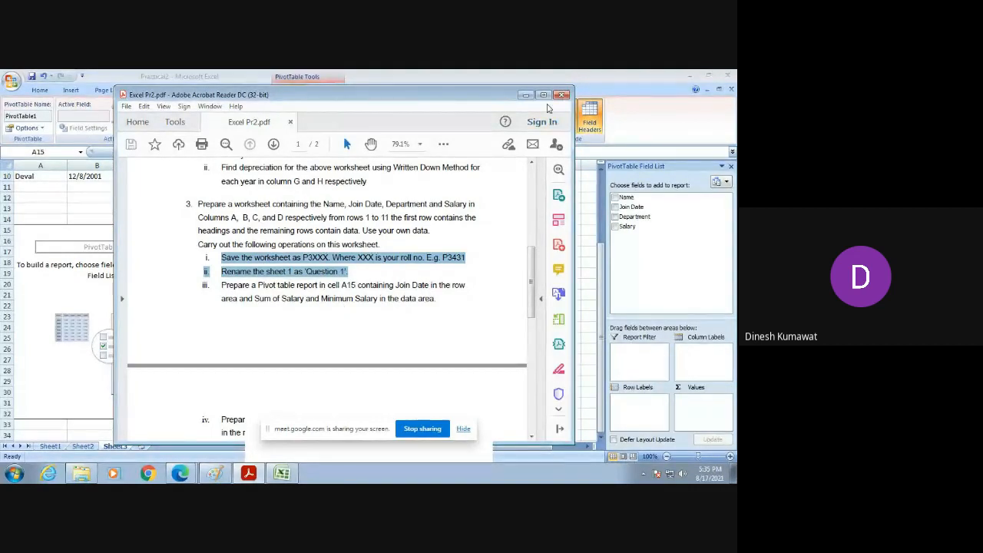
{"action": "left_click", "coordinate": [522, 96]}
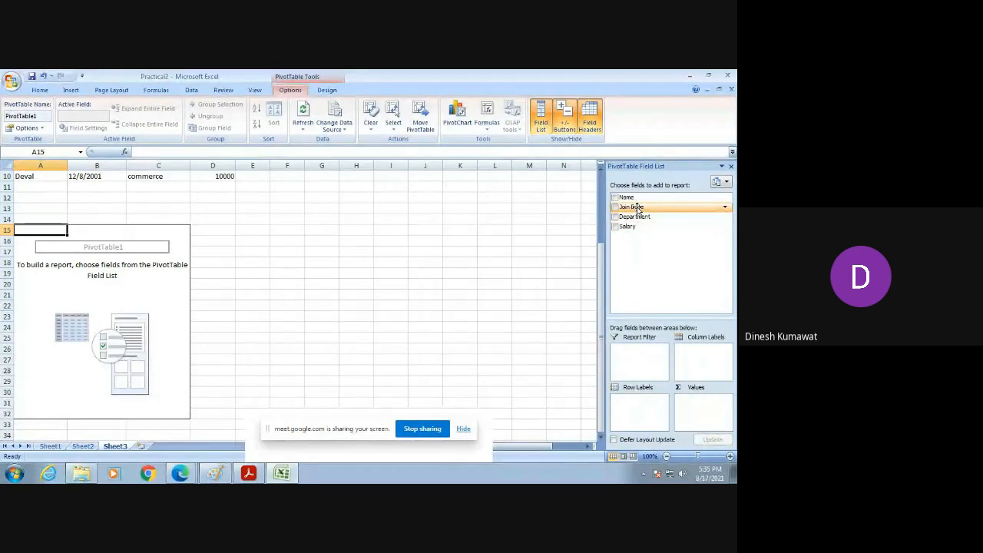
{"action": "left_click_drag", "start_coordinate": [637, 207], "coordinate": [631, 412]}
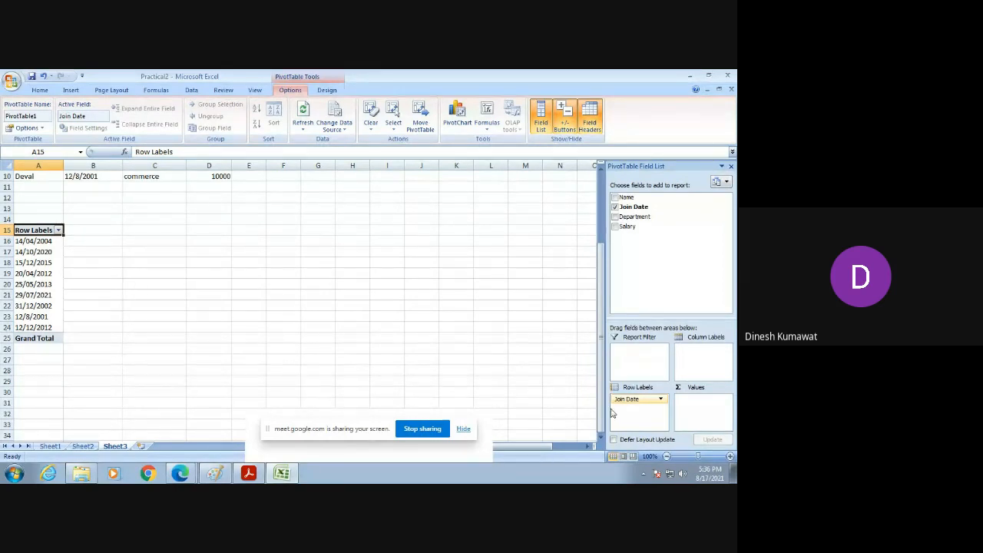
Recheck the assignment PDF and add the Salary field to the pivot table's values as Sum of Salary
{"action": "left_click", "coordinate": [251, 475]}
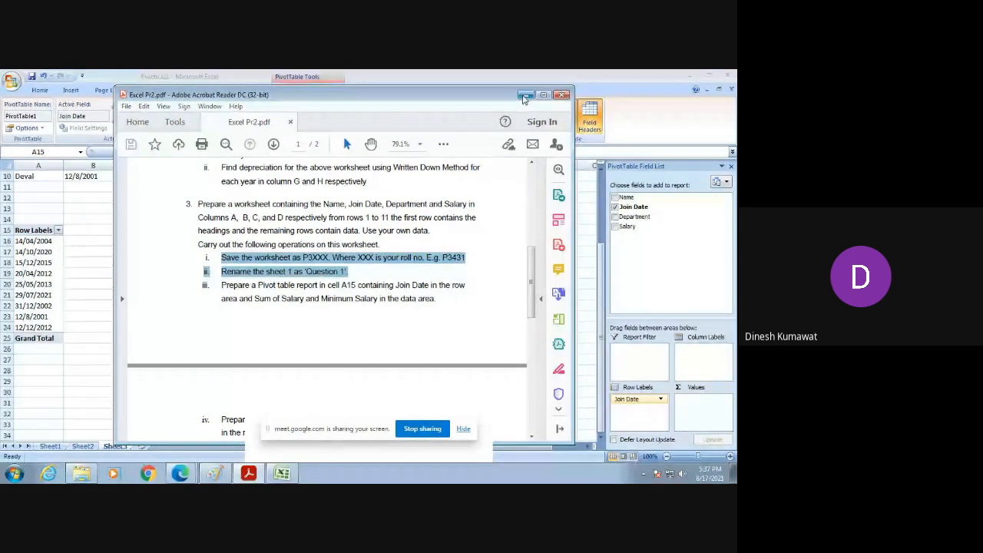
{"action": "left_click", "coordinate": [524, 95]}
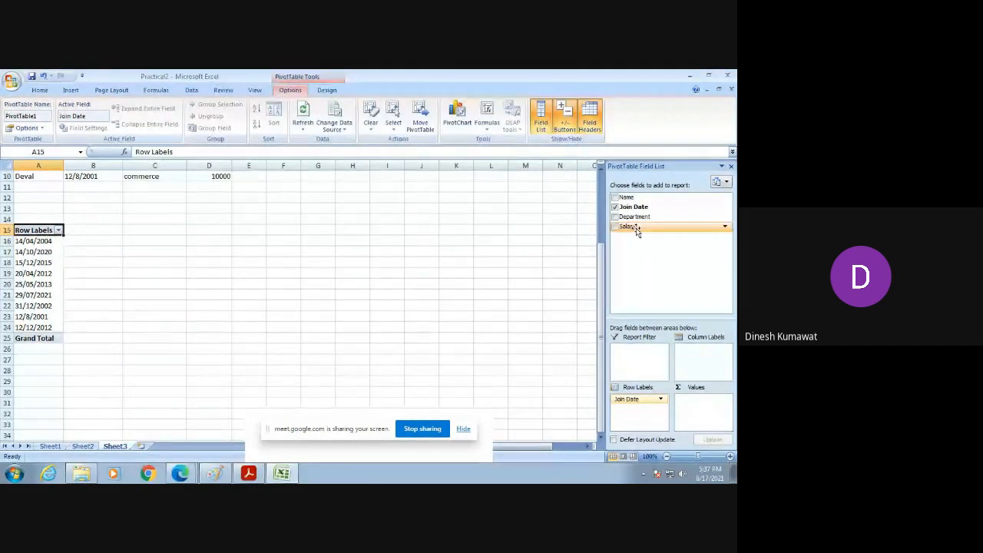
{"action": "left_click_drag", "start_coordinate": [631, 228], "coordinate": [700, 408]}
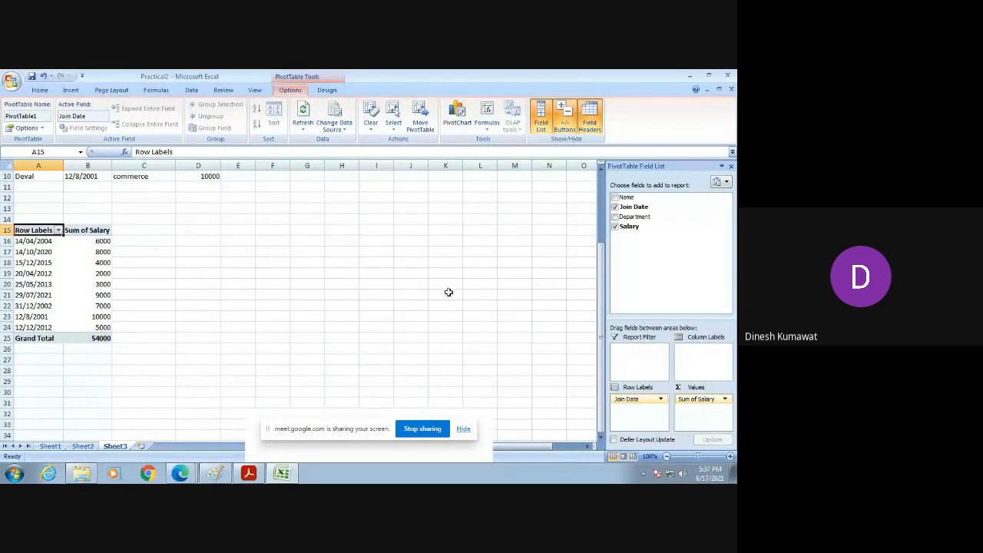
{"action": "left_click", "coordinate": [723, 227]}
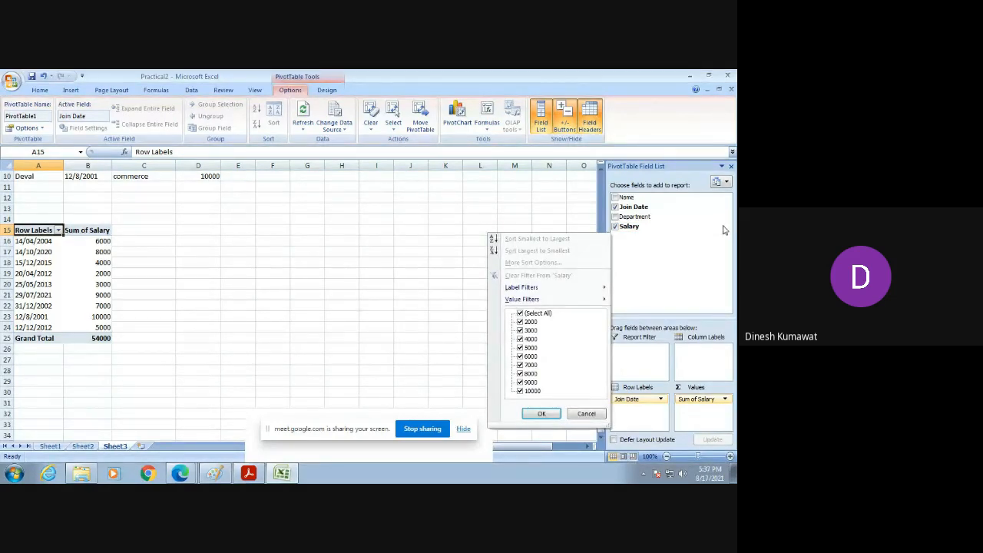
{"action": "left_click", "coordinate": [533, 216]}
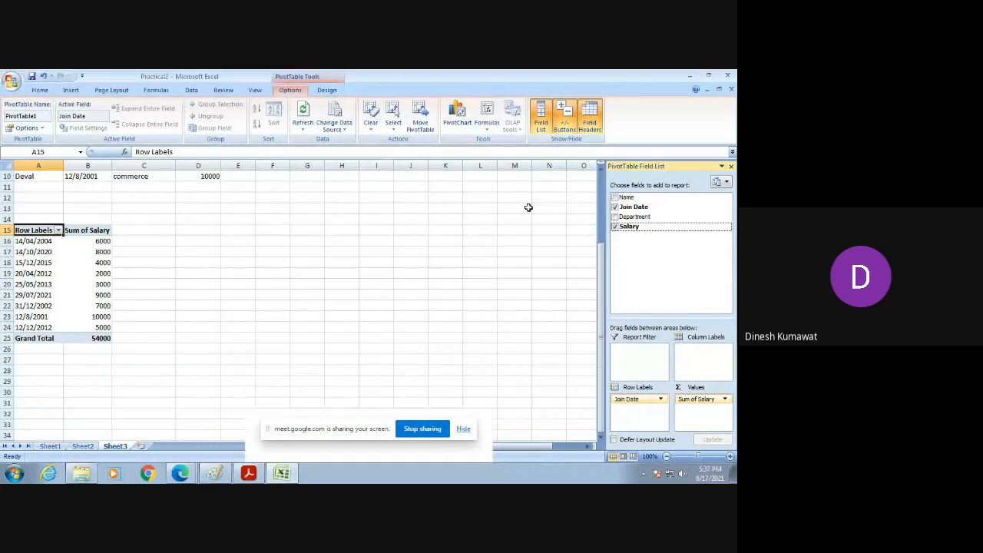
{"action": "left_click", "coordinate": [725, 399]}
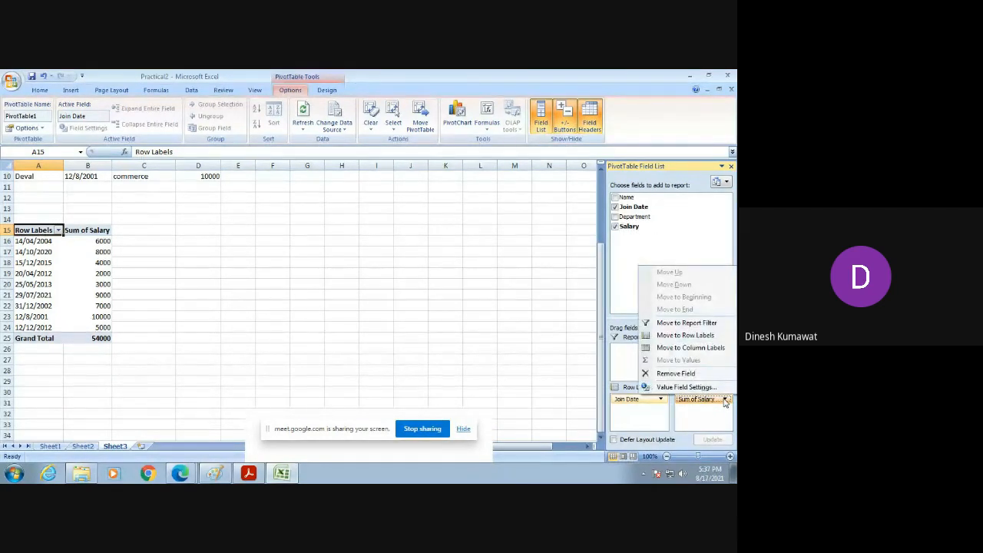
{"action": "left_click", "coordinate": [538, 271]}
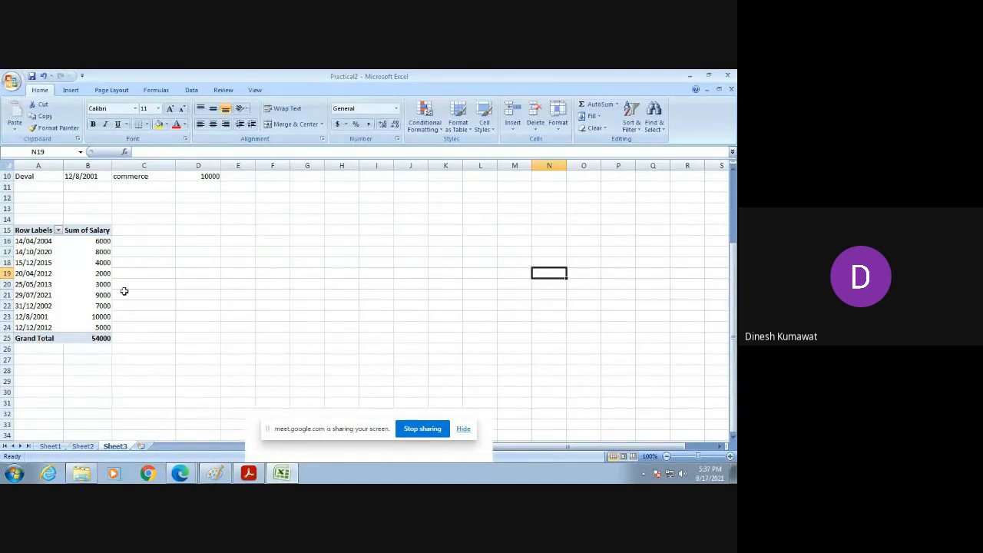
Add the Salary field to the pivot table's values a second time, alongside Sum of Salary
{"action": "left_click", "coordinate": [86, 272]}
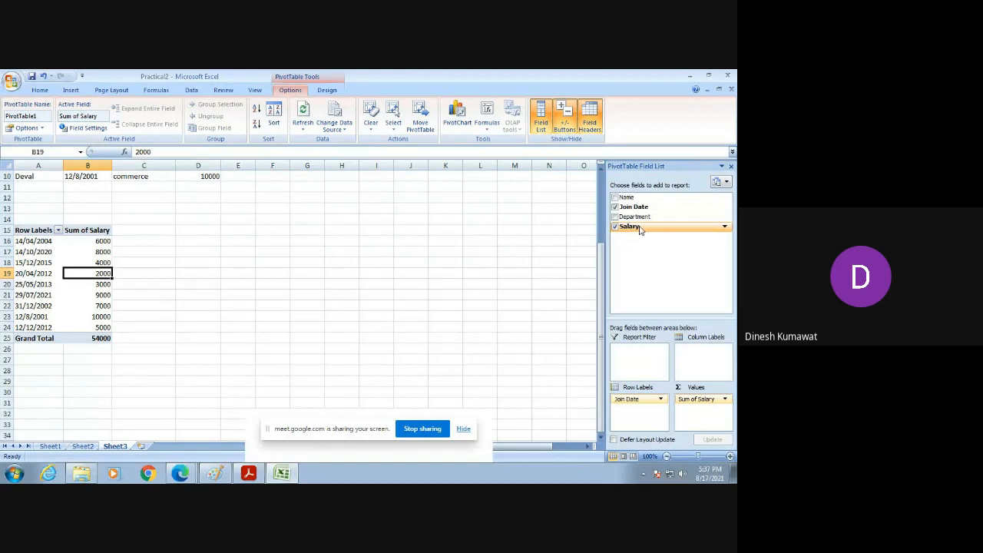
{"action": "left_click_drag", "start_coordinate": [639, 229], "coordinate": [700, 416]}
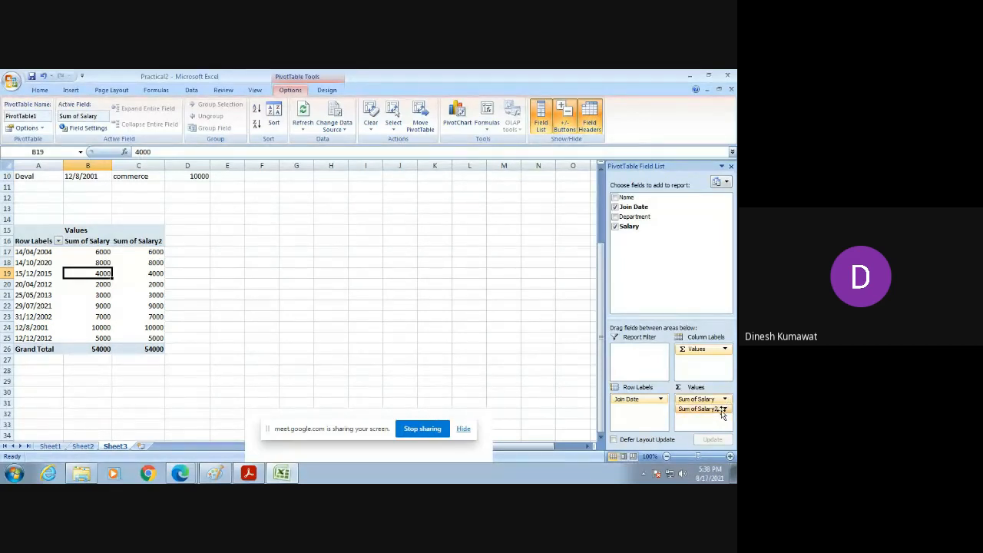
Set the second Salary value field in the pivot table to summarize by Average
{"action": "left_click", "coordinate": [723, 409]}
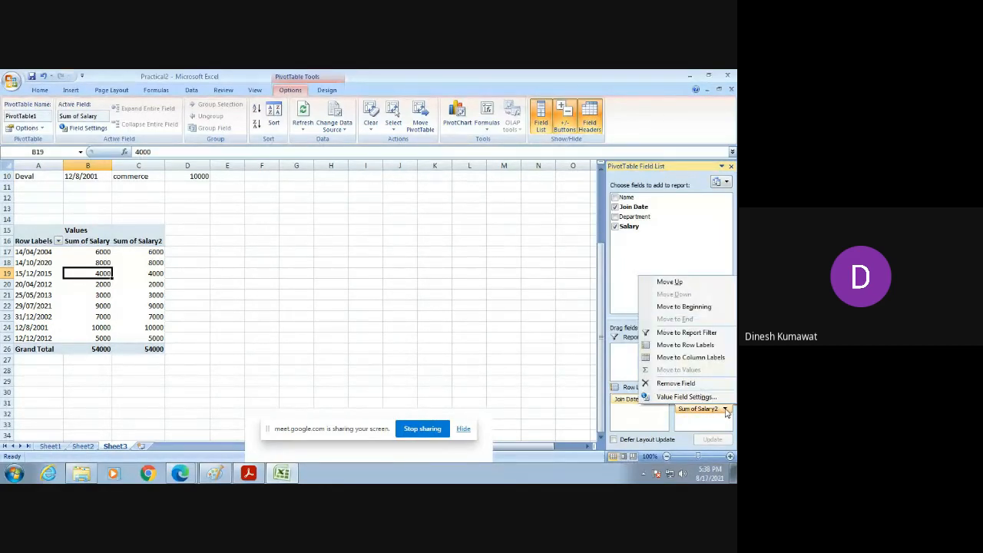
{"action": "left_click", "coordinate": [686, 397]}
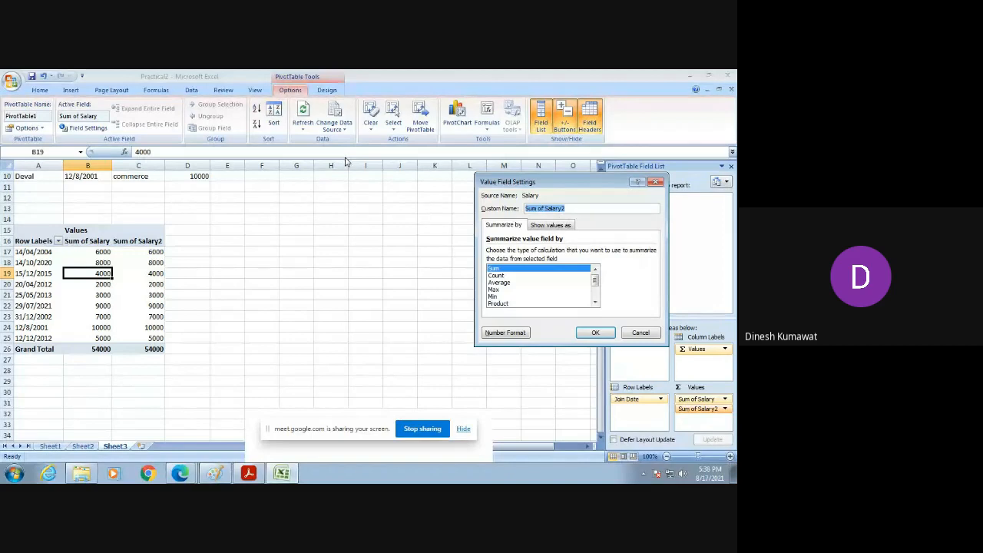
{"action": "left_click", "coordinate": [501, 283]}
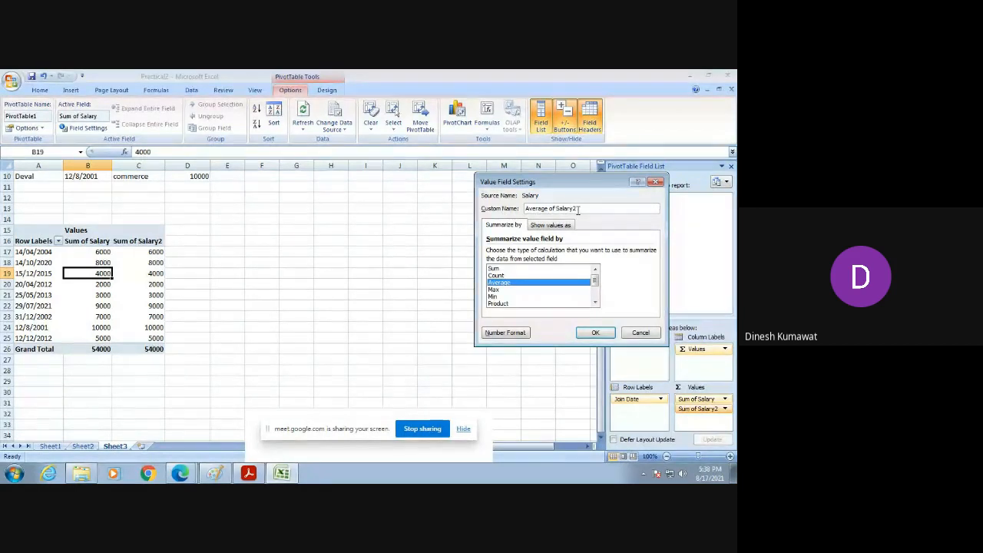
{"action": "left_click", "coordinate": [592, 334]}
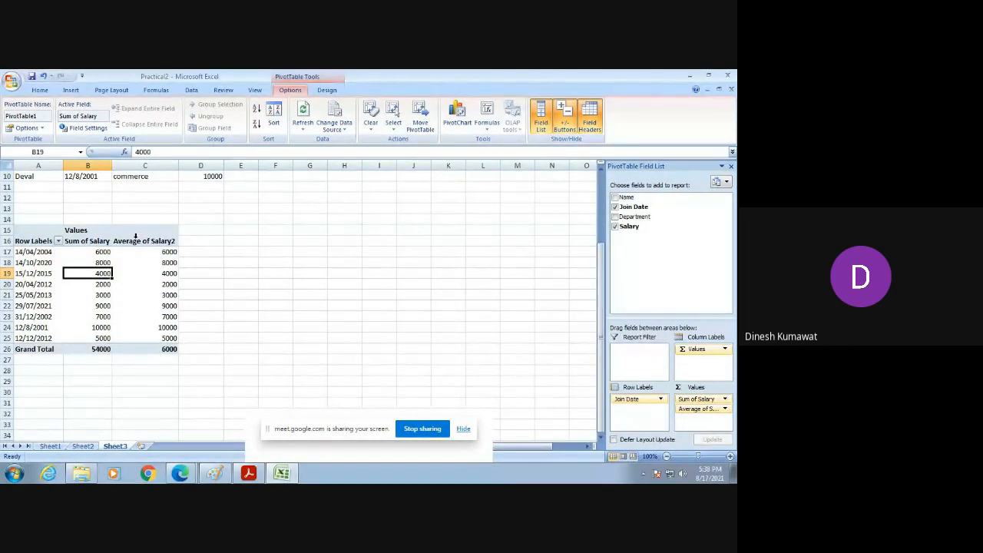
Set the first Salary value field, Sum of Salary, to summarize by Sum
{"action": "left_click", "coordinate": [725, 399]}
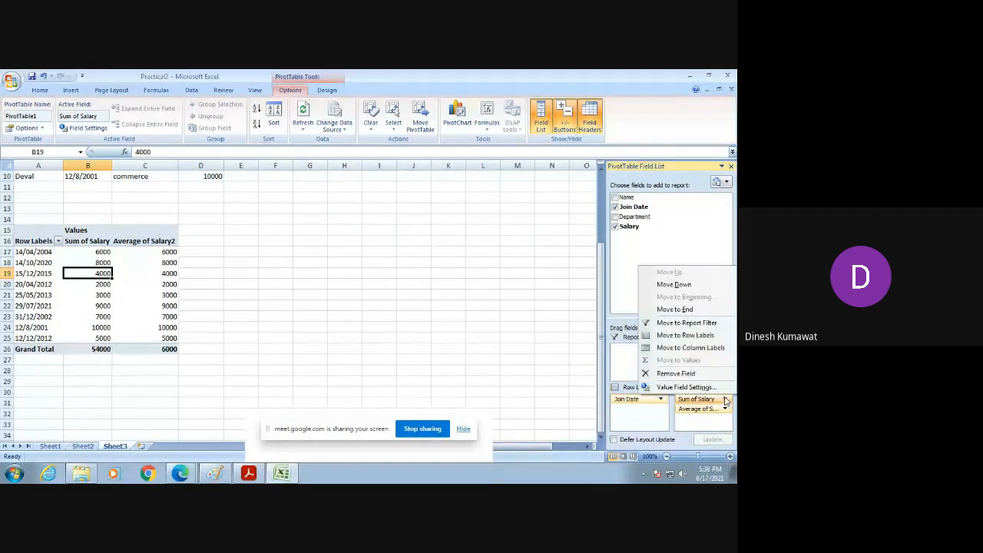
{"action": "left_click", "coordinate": [674, 389]}
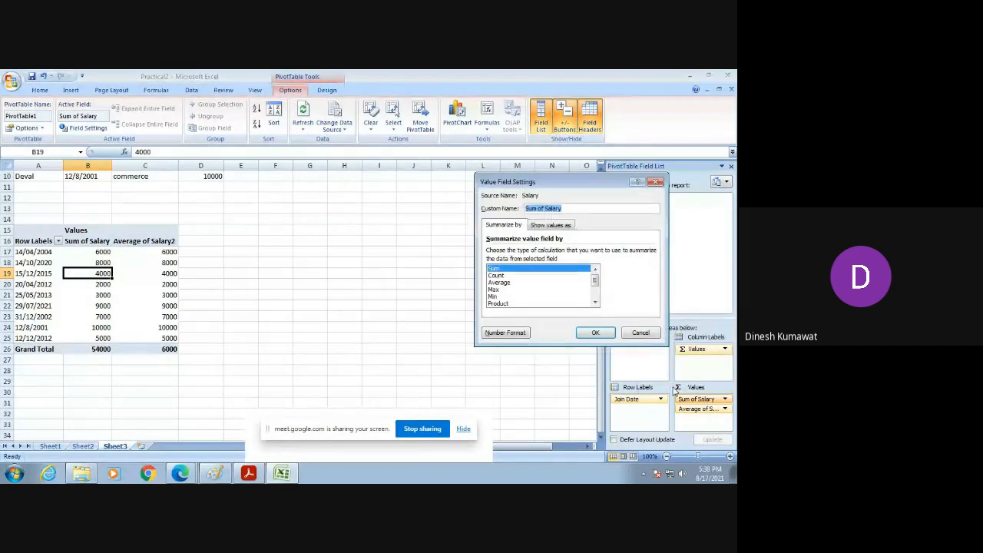
{"action": "left_click", "coordinate": [508, 271]}
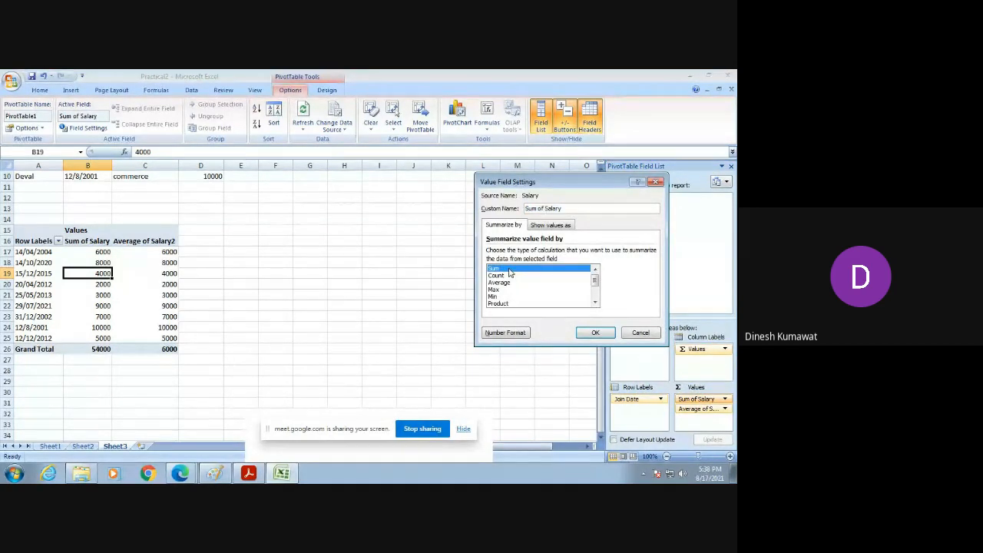
{"action": "left_click", "coordinate": [591, 333]}
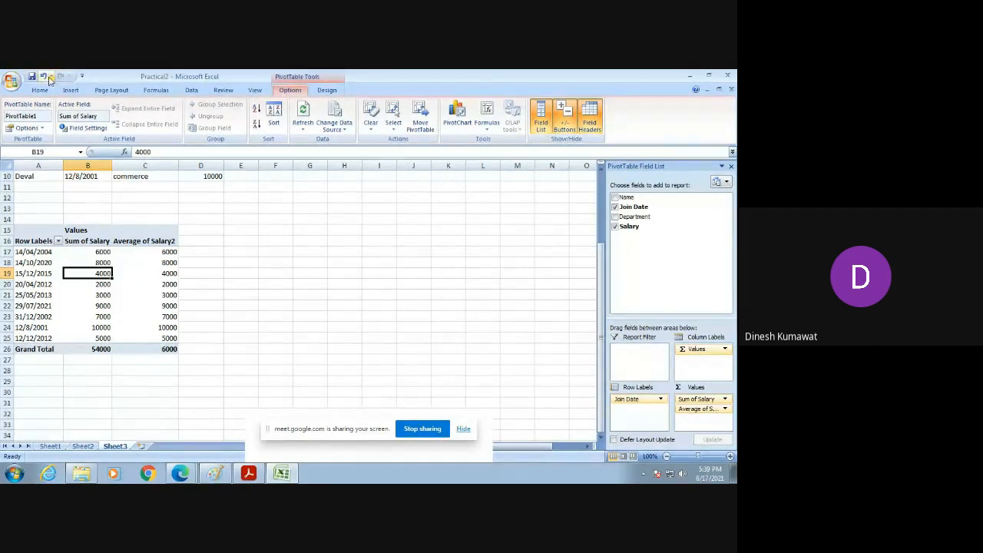
Undo the pivot table's field changes and its creation, back to the plain Sheet3 data range
{"action": "left_click", "coordinate": [43, 77]}
{"action": "left_click", "coordinate": [44, 77]}
{"action": "left_click", "coordinate": [43, 78]}
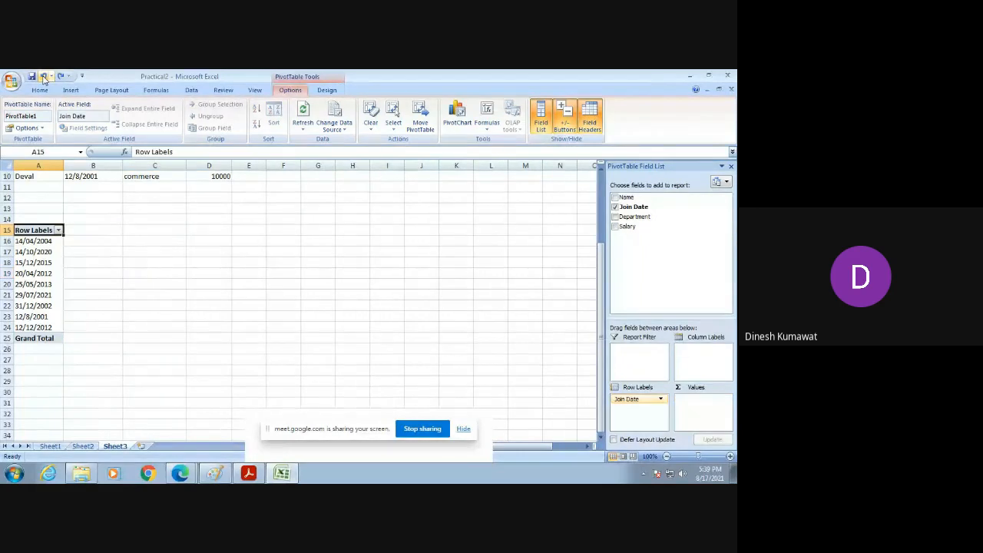
{"action": "left_click", "coordinate": [44, 78]}
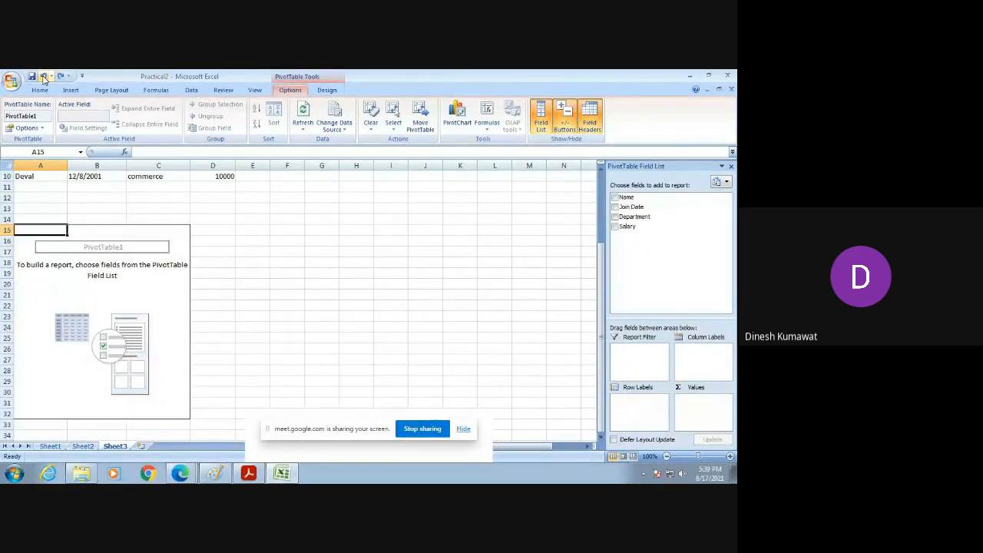
{"action": "left_click", "coordinate": [44, 77]}
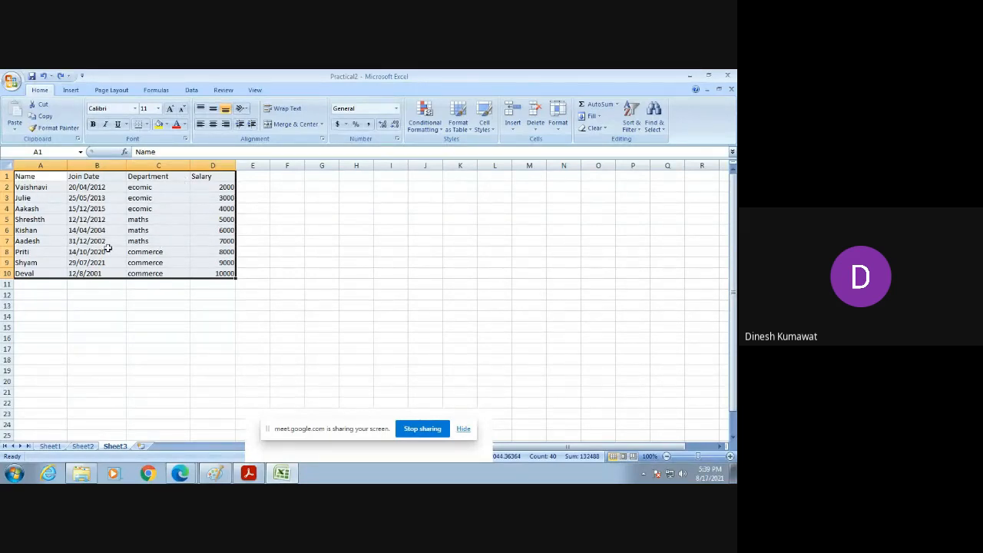
Create a PivotTable from Sheet3 A1:D10, placed in the existing worksheet at A15
{"action": "left_click", "coordinate": [70, 90]}
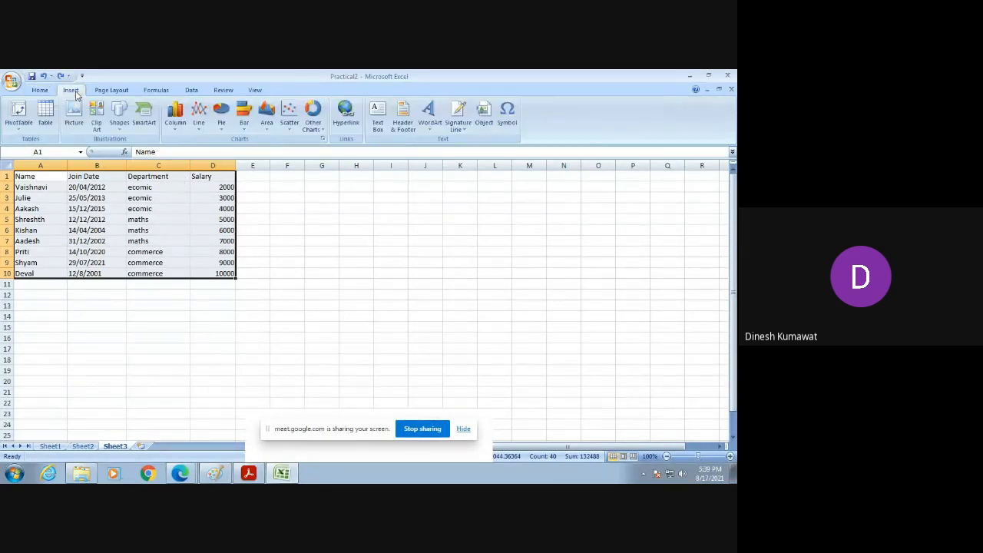
{"action": "left_click", "coordinate": [19, 114]}
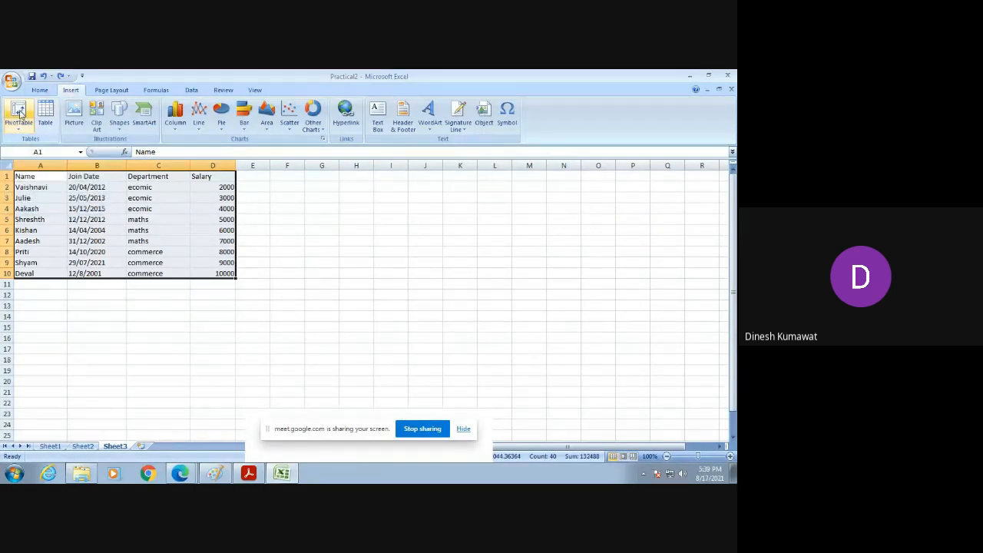
{"action": "left_click", "coordinate": [20, 112]}
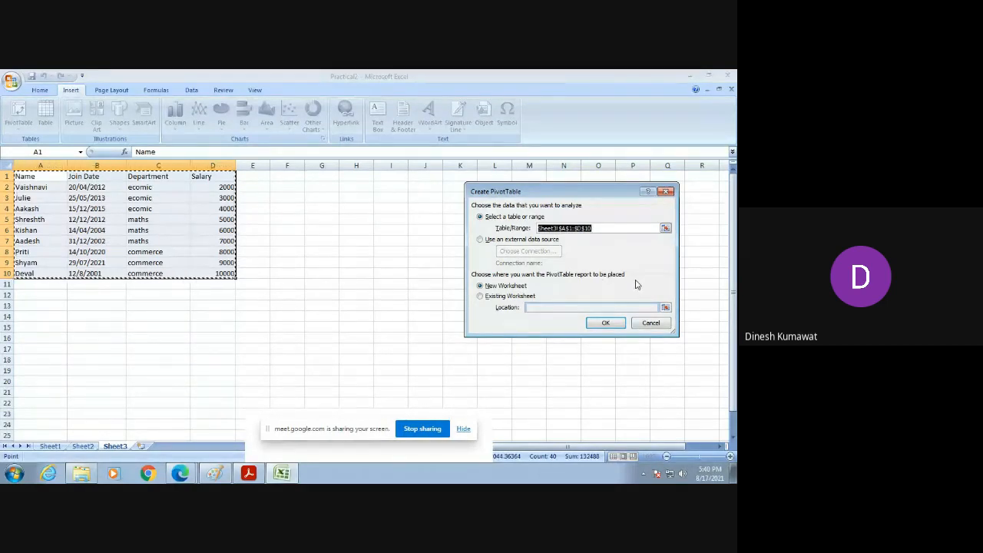
{"action": "left_click", "coordinate": [479, 296]}
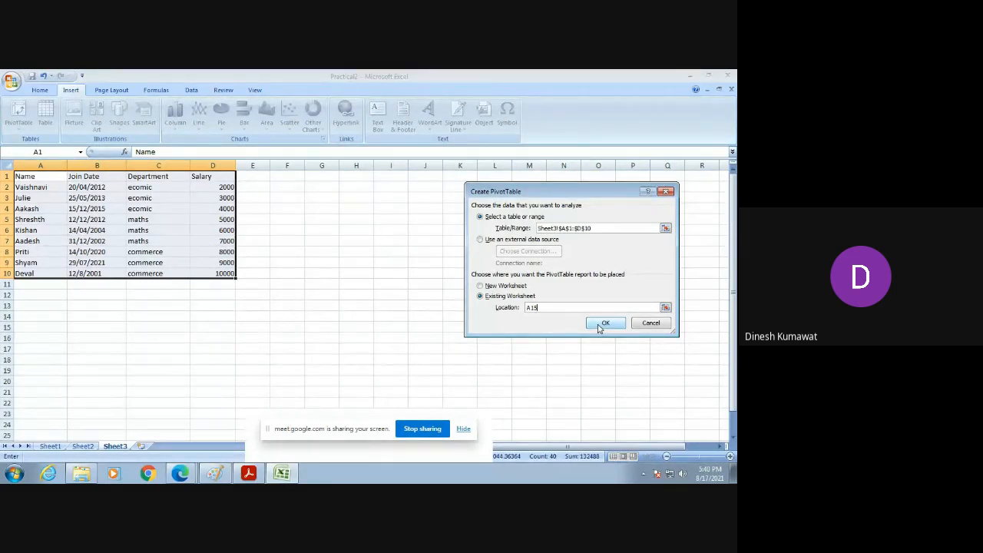
{"action": "left_click", "coordinate": [600, 326]}
{"action": "left_click", "coordinate": [604, 323]}
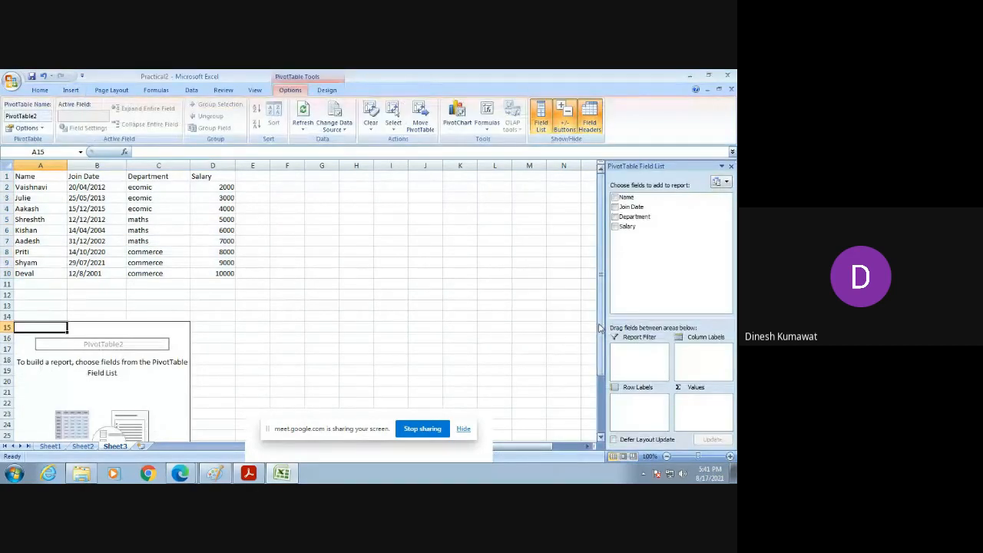
Add Join Date to the pivot table's row labels and add Salary to its values twice
{"action": "scroll", "coordinate": [250, 287], "scroll_direction": "down", "scroll_amount": 1}
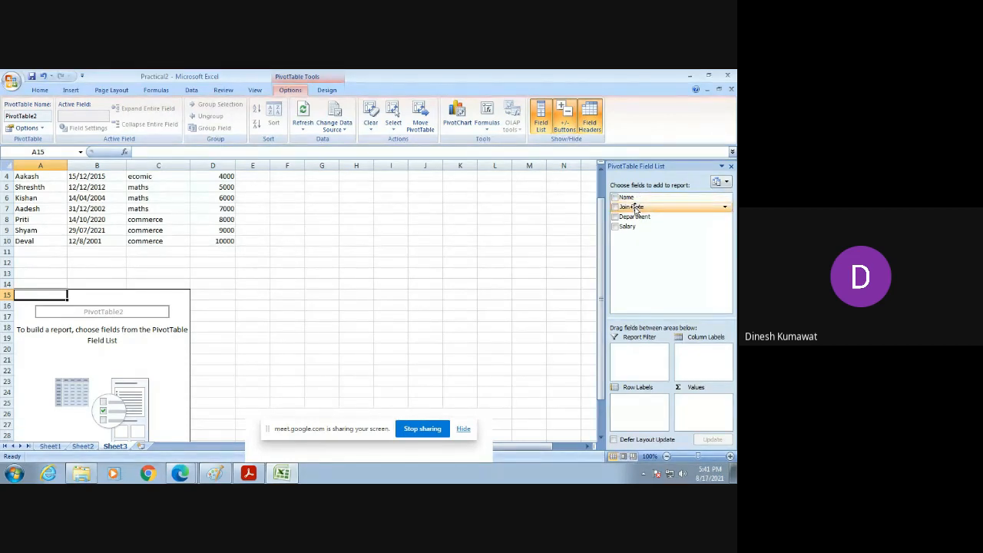
{"action": "left_click_drag", "start_coordinate": [635, 209], "coordinate": [637, 406]}
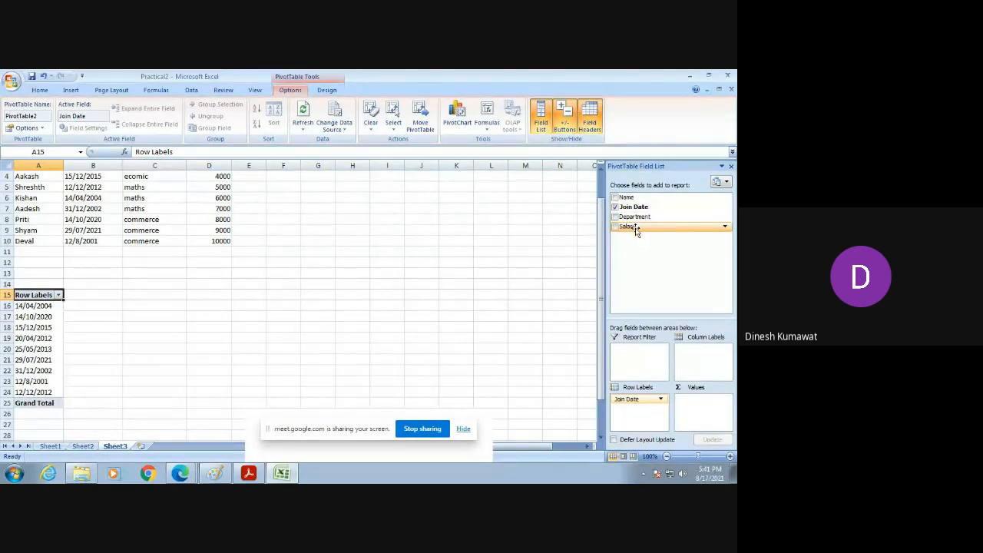
{"action": "left_click_drag", "start_coordinate": [636, 230], "coordinate": [704, 405]}
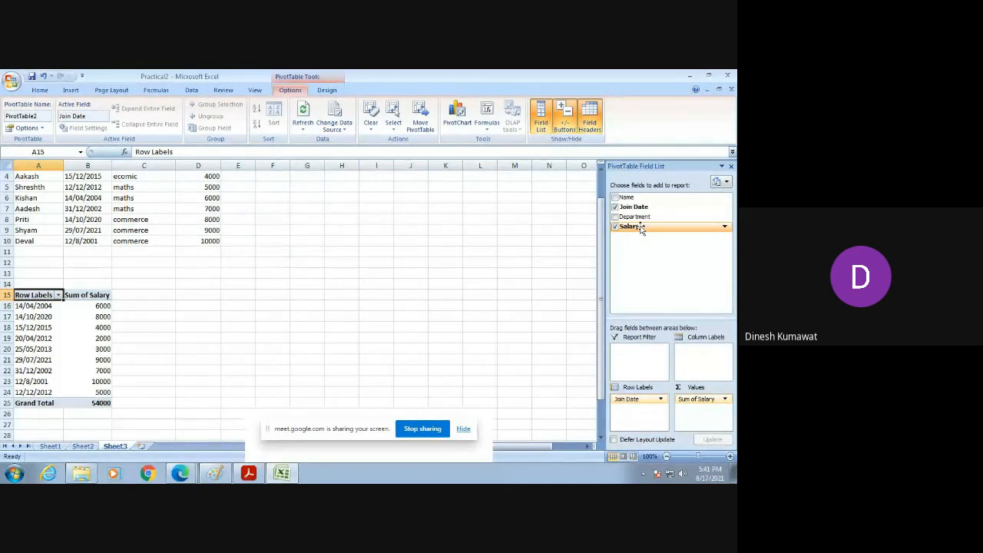
{"action": "left_click_drag", "start_coordinate": [641, 228], "coordinate": [700, 416]}
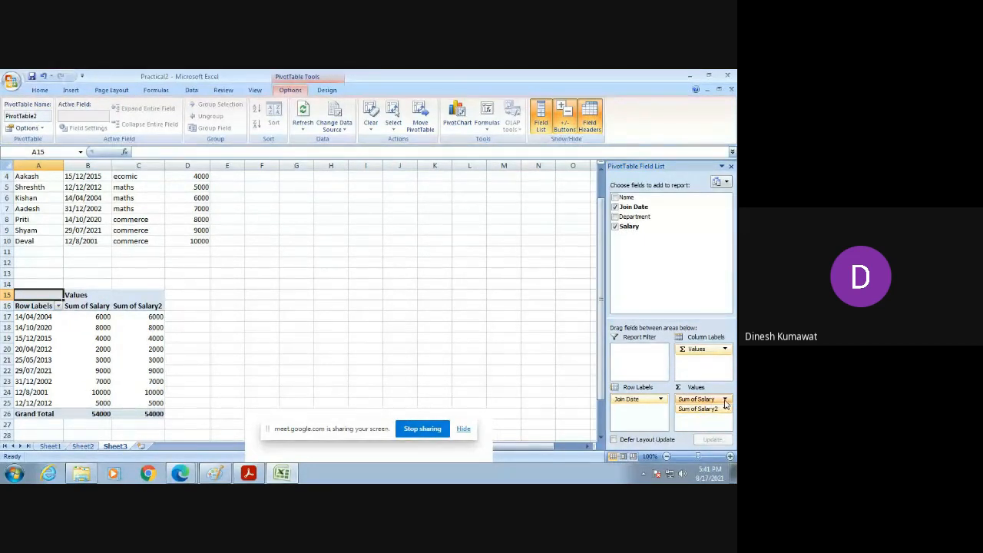
Confirm Sum as the summary calculation for the first Salary value field
{"action": "left_click", "coordinate": [724, 400]}
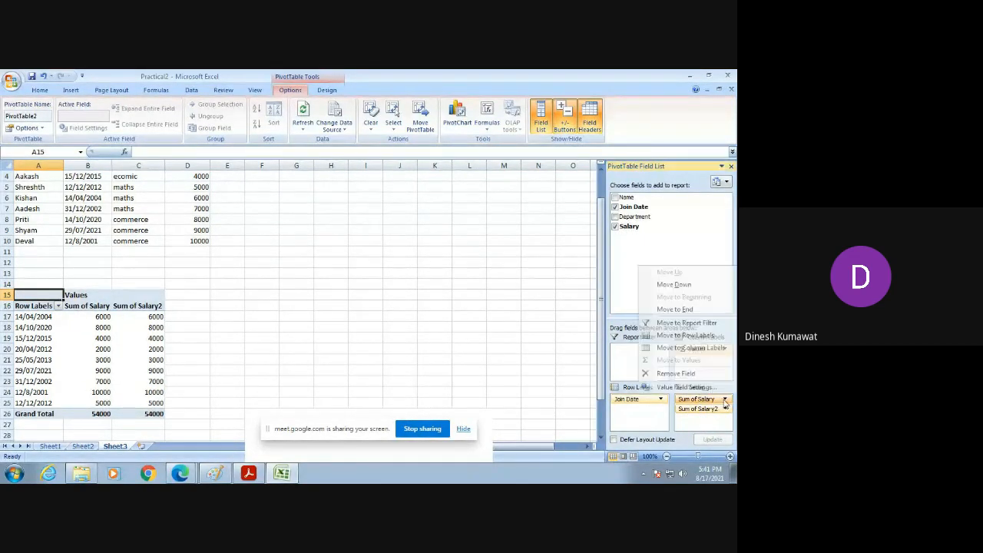
{"action": "left_click", "coordinate": [681, 387]}
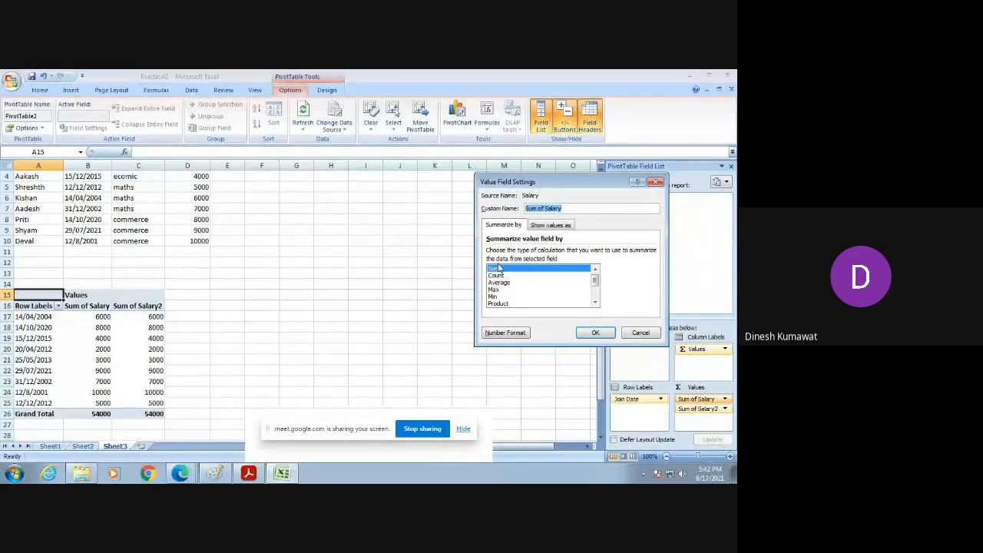
{"action": "left_click", "coordinate": [600, 333]}
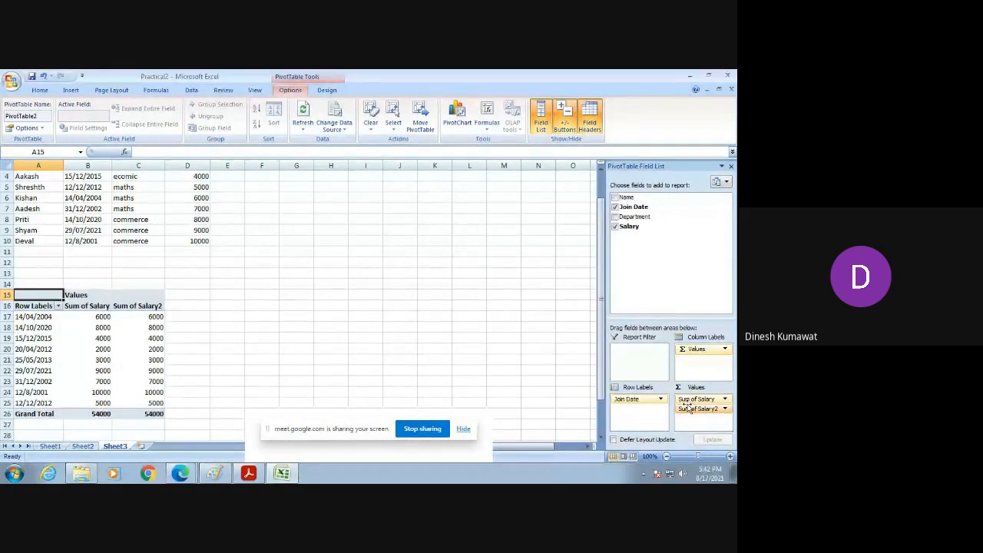
Summarize the second Salary value field by Average and set its custom name to Average of Salary
{"action": "left_click", "coordinate": [724, 409]}
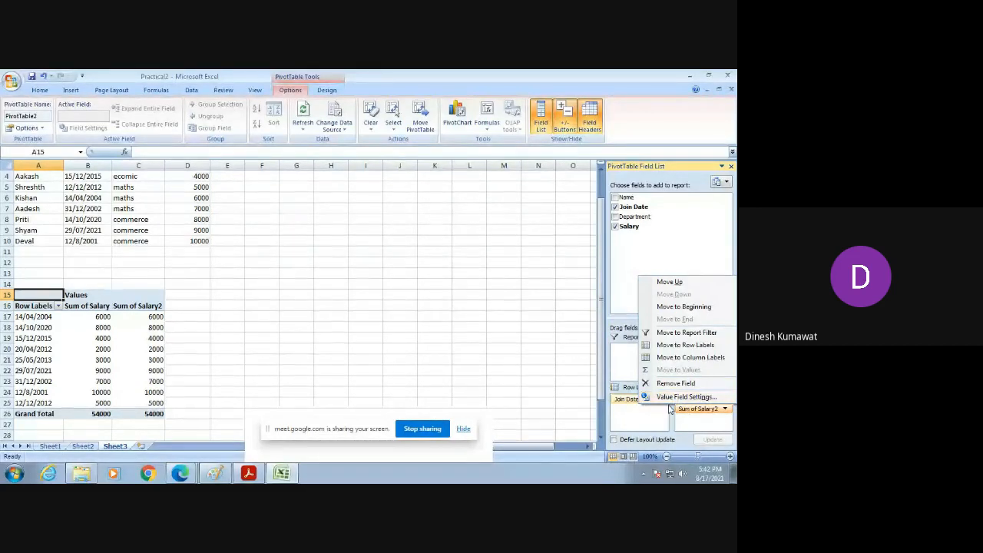
{"action": "left_click", "coordinate": [654, 419]}
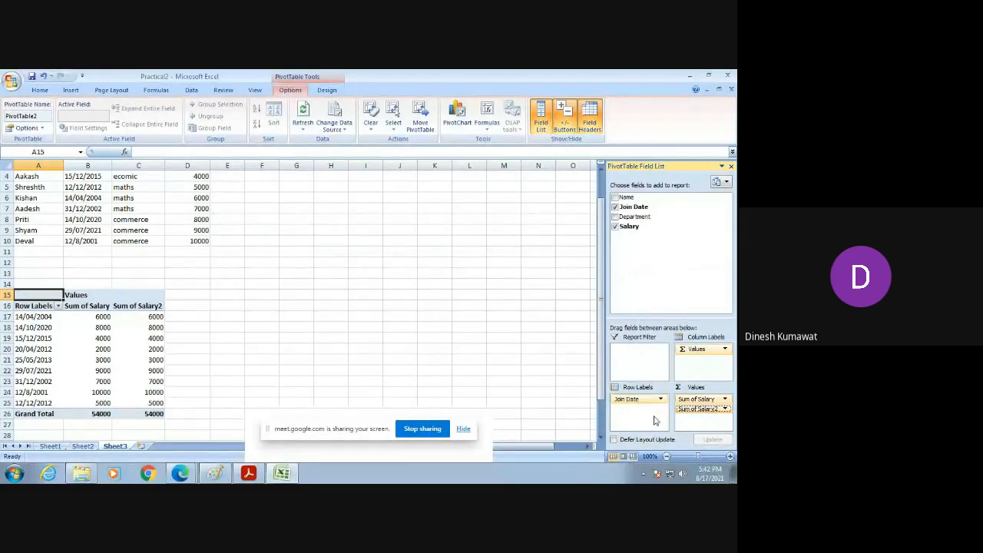
{"action": "left_click", "coordinate": [725, 409]}
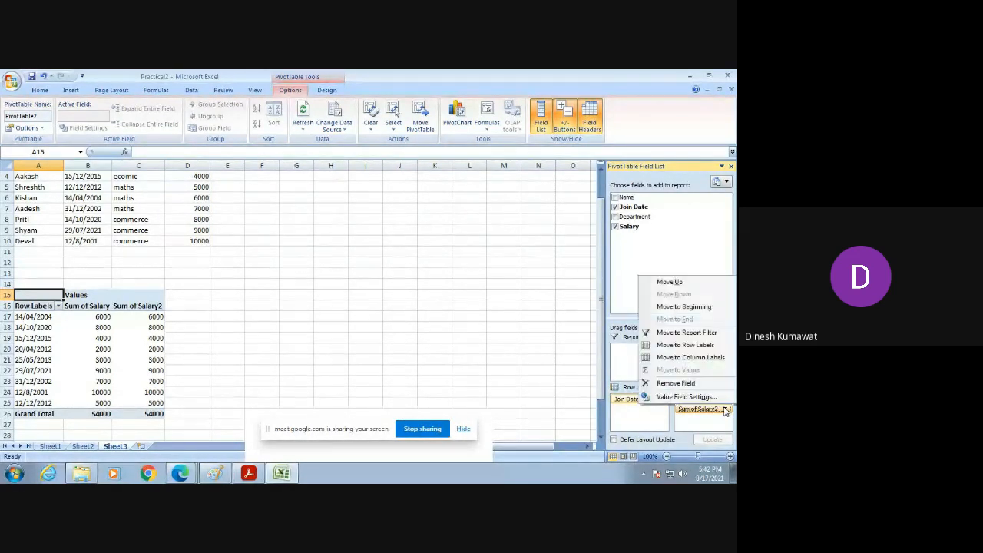
{"action": "left_click", "coordinate": [688, 396]}
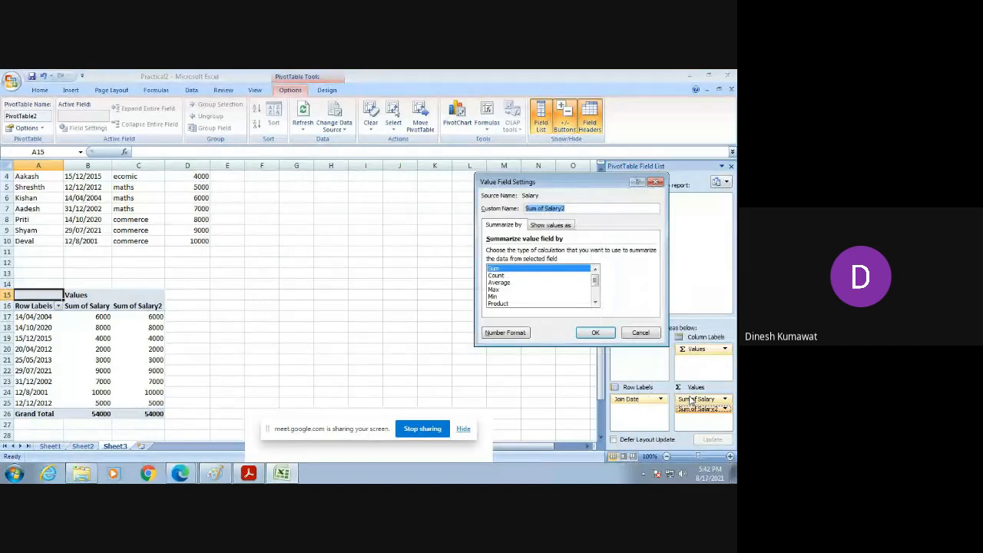
{"action": "left_click", "coordinate": [595, 303]}
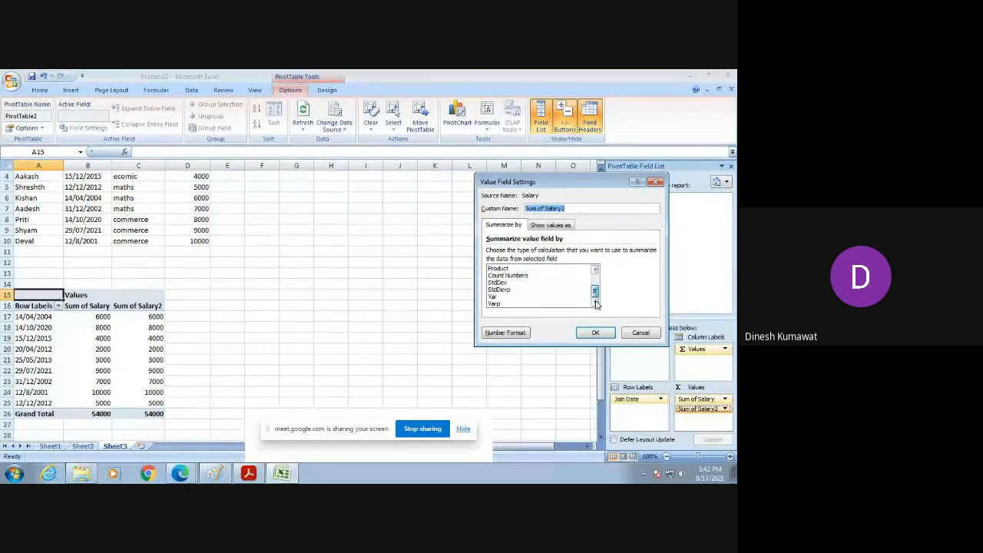
{"action": "left_click_drag", "start_coordinate": [594, 292], "coordinate": [595, 280]}
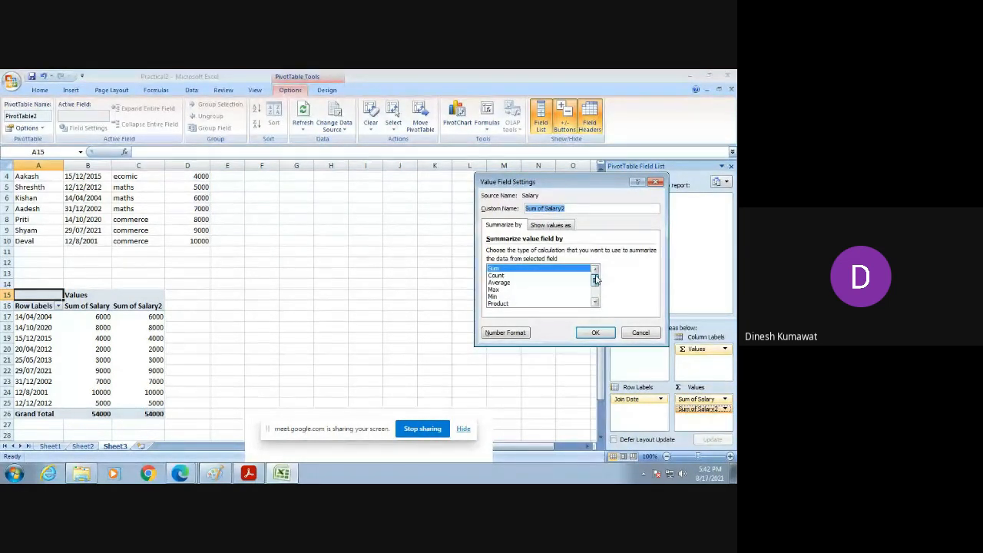
{"action": "left_click", "coordinate": [508, 283]}
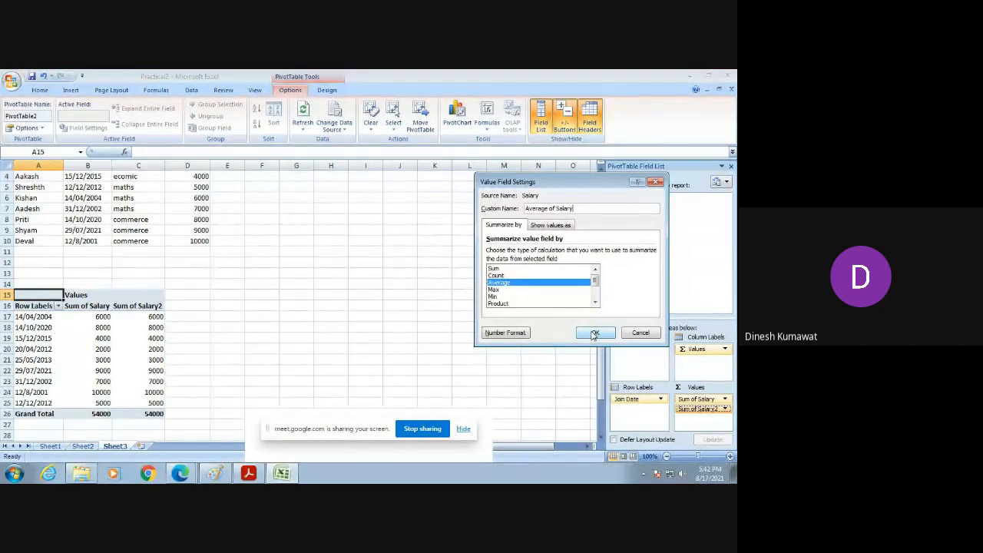
{"action": "left_click", "coordinate": [595, 333]}
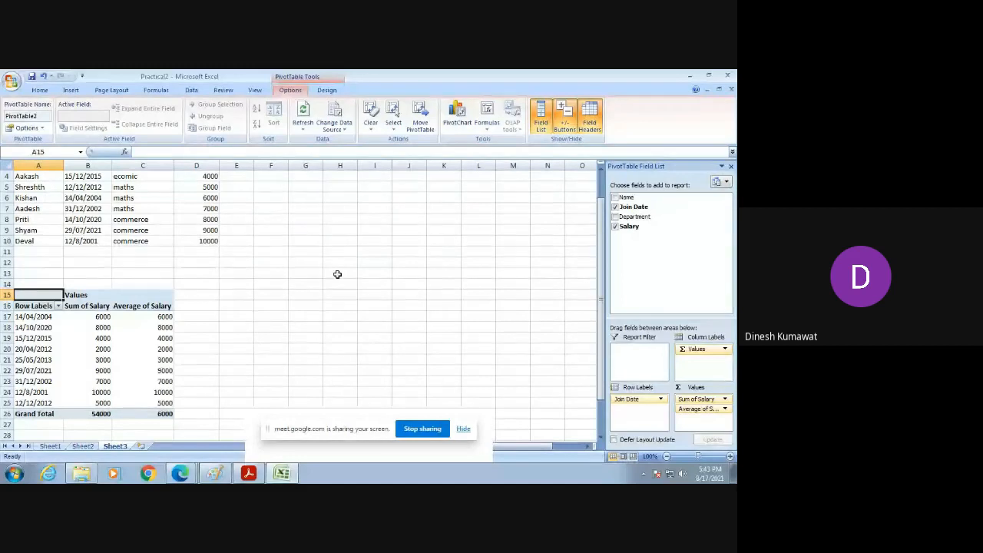
Examine the sort and filter options for the Join Date row labels in the A15 pivot table
{"action": "scroll", "coordinate": [337, 274], "scroll_direction": "down", "scroll_amount": 1}
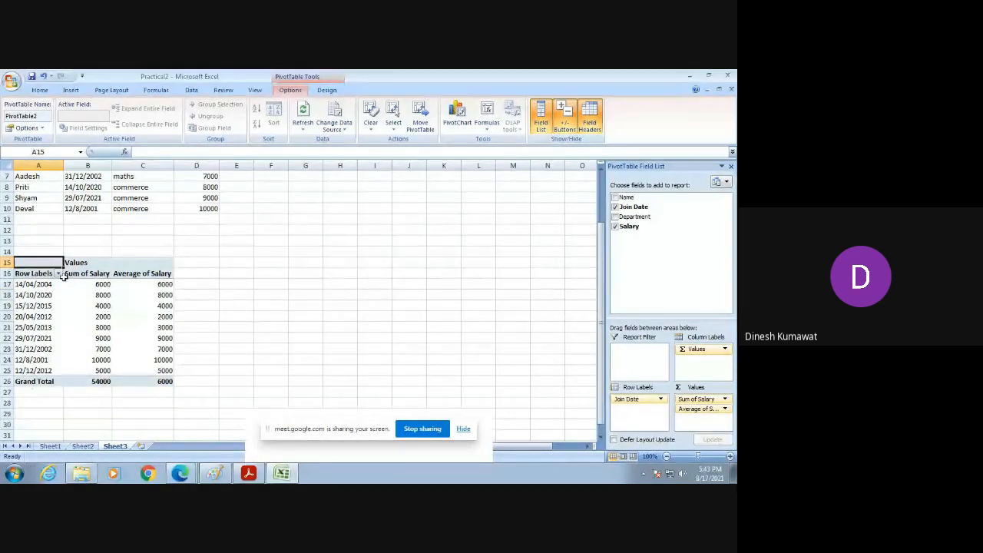
{"action": "left_click", "coordinate": [57, 274]}
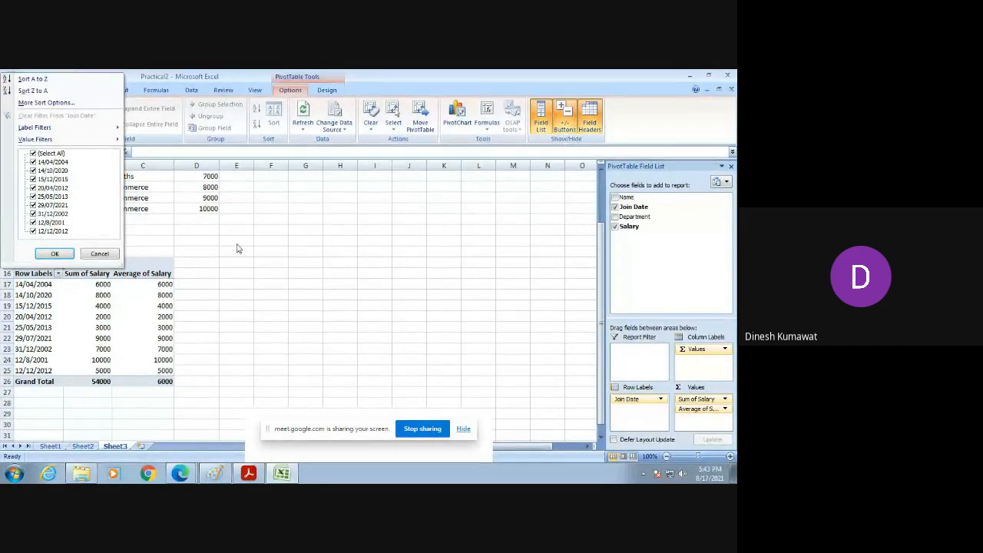
{"action": "left_click", "coordinate": [261, 235]}
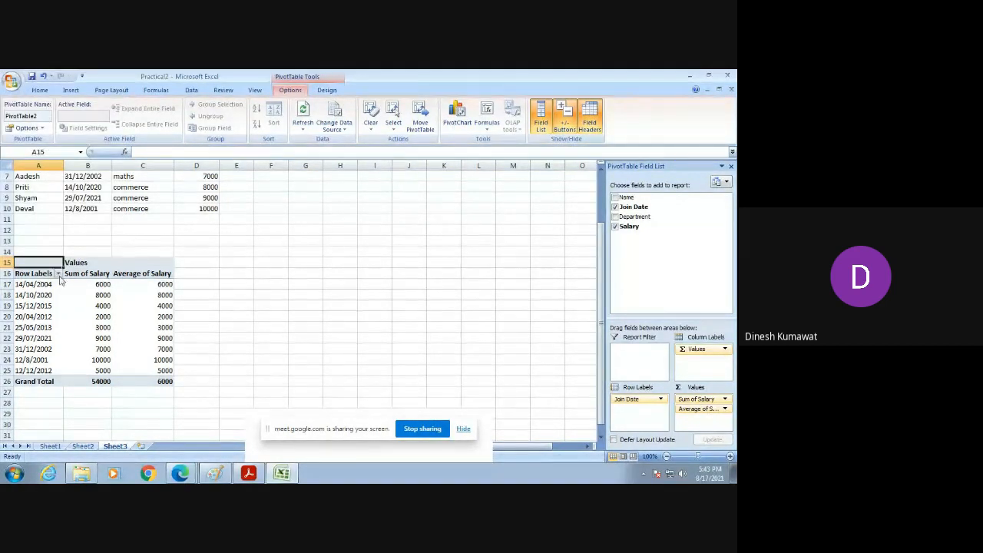
{"action": "left_click", "coordinate": [59, 274]}
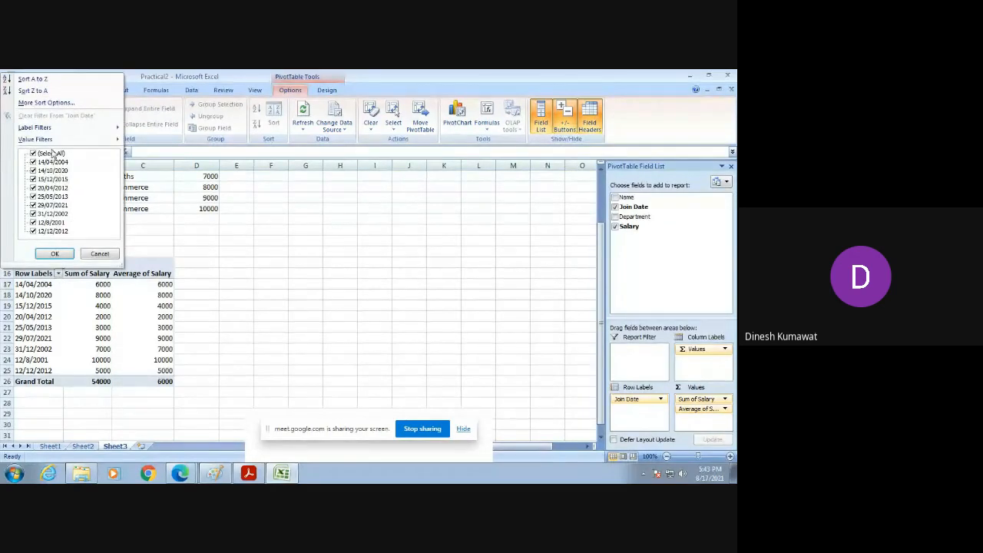
{"action": "mouse_move", "coordinate": [44, 139]}
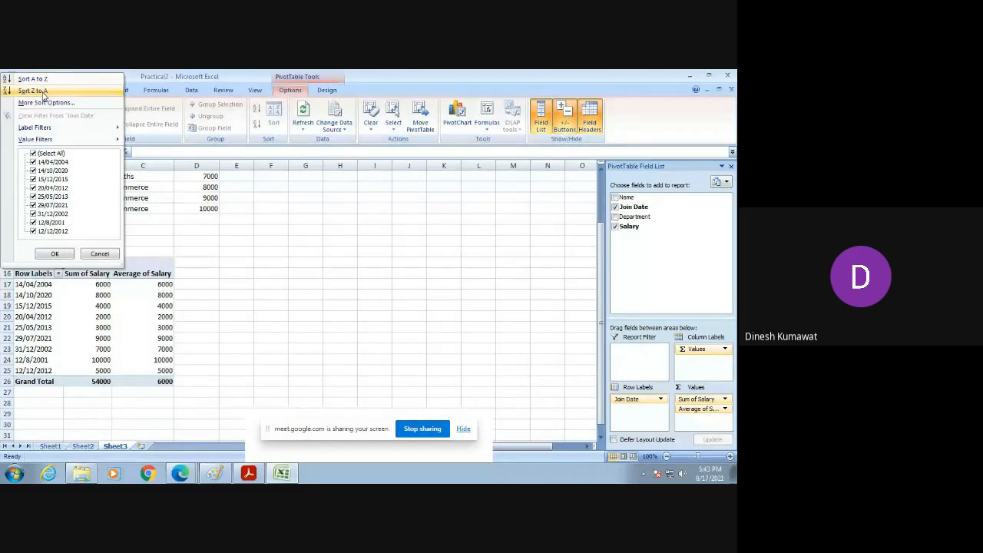
{"action": "left_click", "coordinate": [101, 254]}
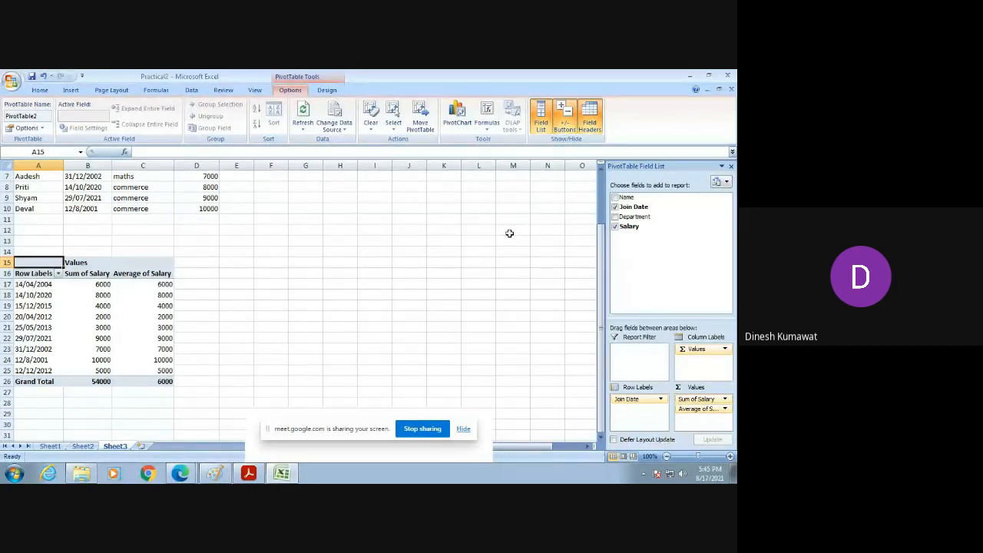
Switch to Adobe Acrobat Reader, read task iv on page 2 of Excel Pr2.pdf, and return to the Excel worksheet
{"action": "left_click", "coordinate": [247, 474]}
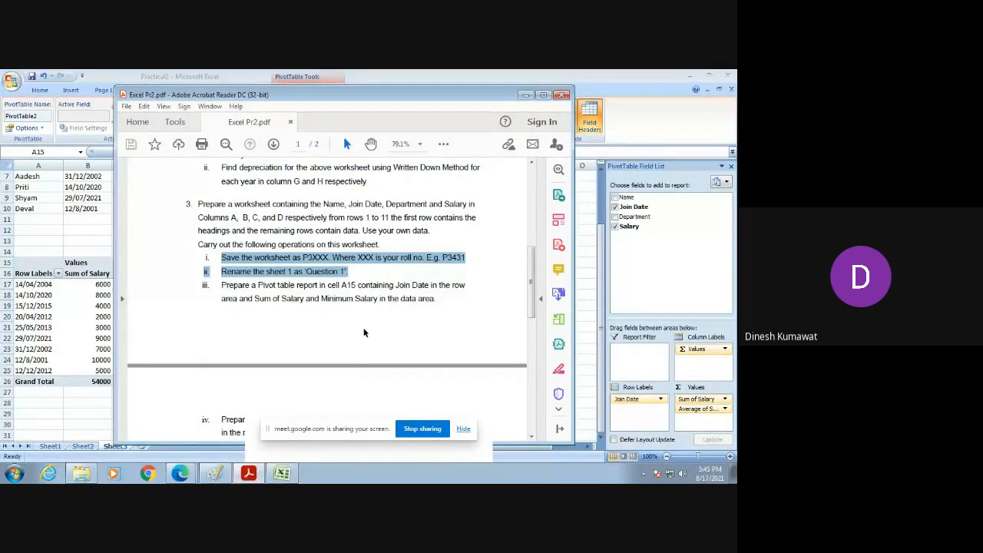
{"action": "scroll", "coordinate": [364, 330], "scroll_direction": "down", "scroll_amount": 4}
{"action": "scroll", "coordinate": [364, 331], "scroll_direction": "down", "scroll_amount": 2}
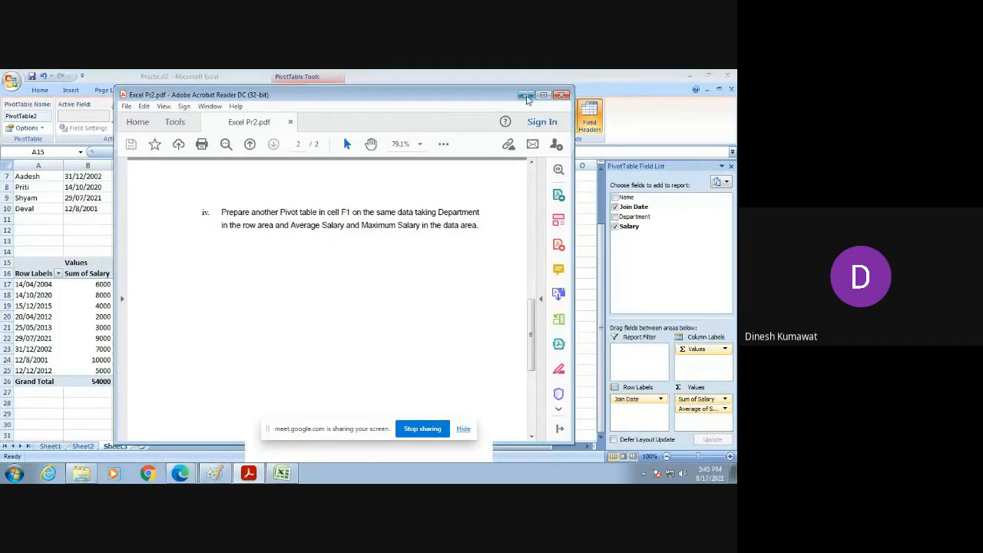
{"action": "left_click", "coordinate": [526, 95]}
{"action": "left_click", "coordinate": [443, 264]}
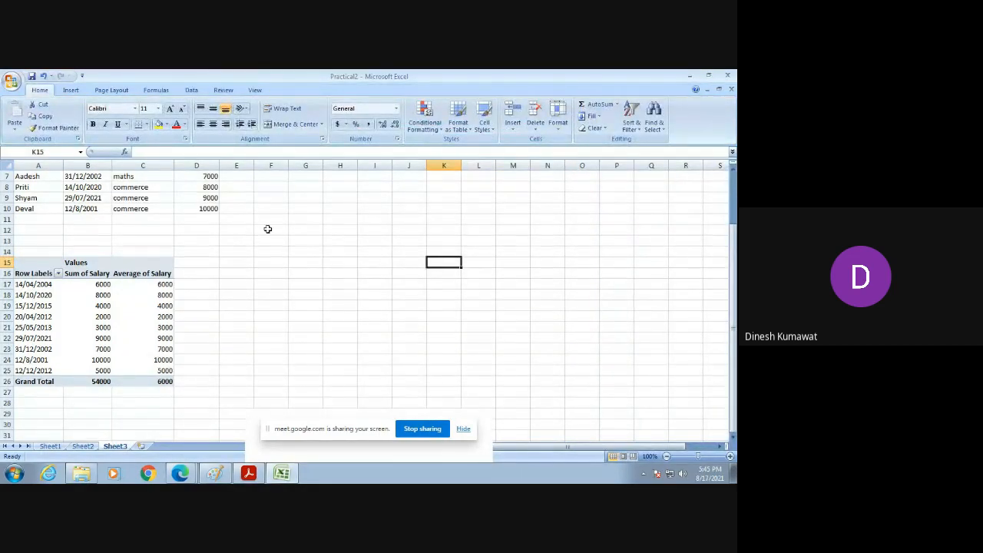
{"action": "left_click", "coordinate": [248, 473]}
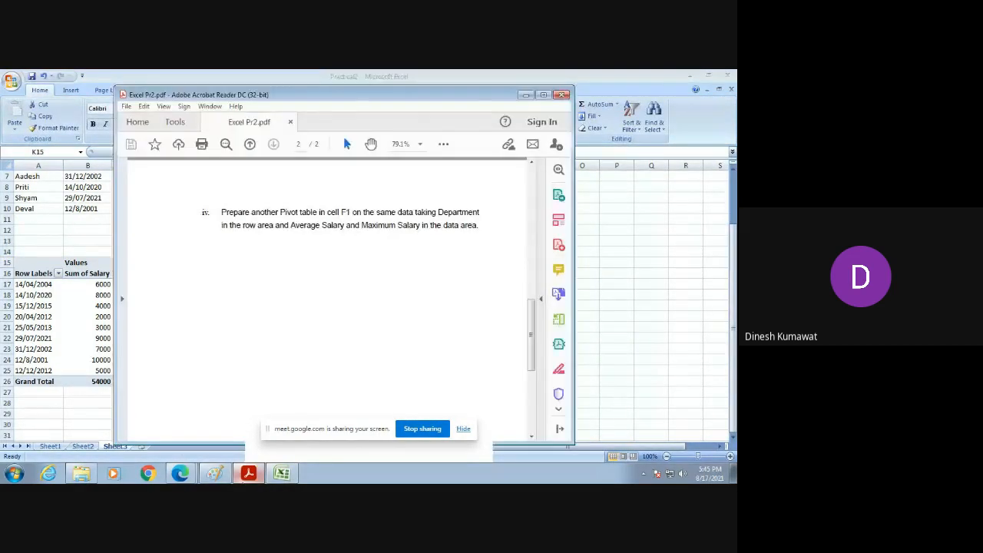
{"action": "left_click", "coordinate": [248, 473]}
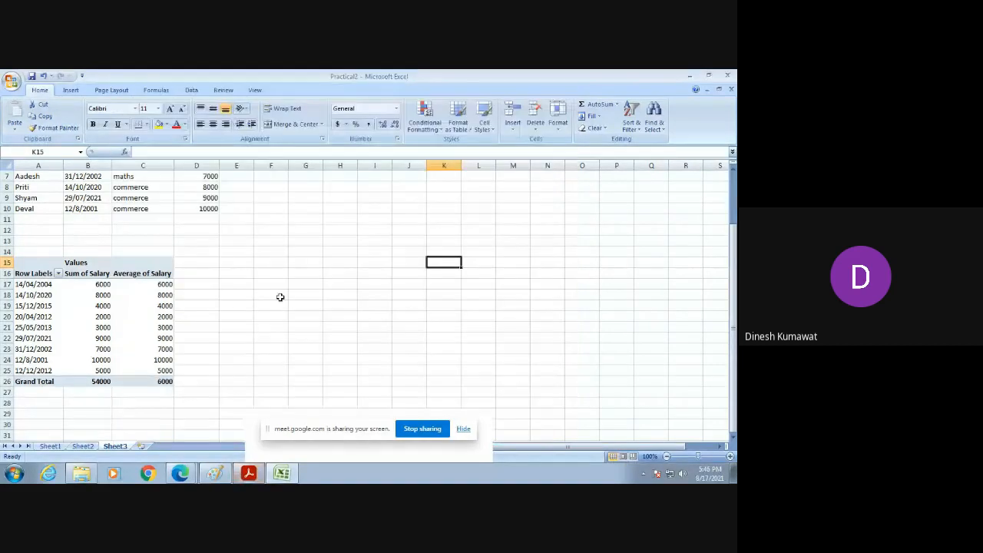
Create another PivotTable from Sheet3 A1:D10, placed in the existing worksheet at F1
{"action": "left_click", "coordinate": [272, 176]}
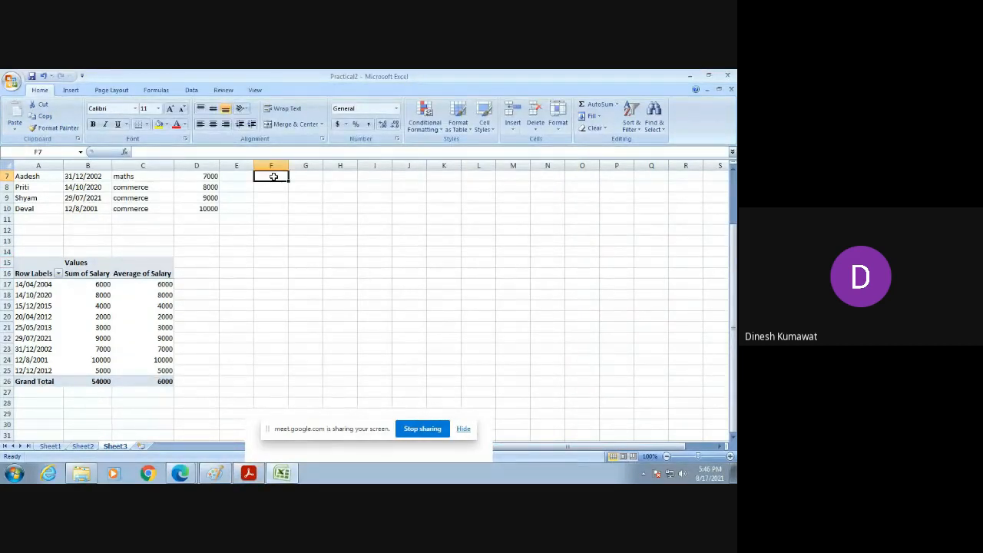
{"action": "scroll", "coordinate": [273, 177], "scroll_direction": "up", "scroll_amount": 2}
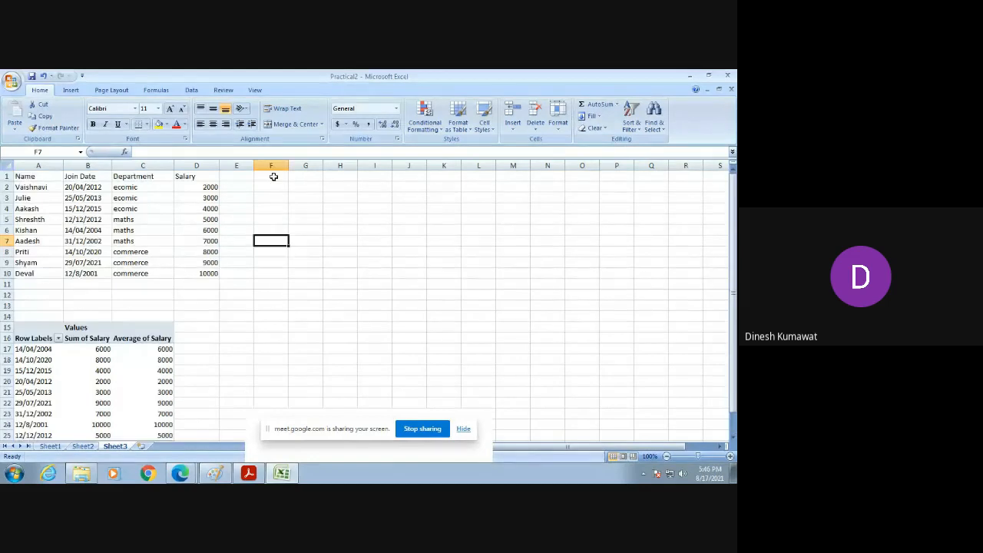
{"action": "left_click", "coordinate": [273, 176]}
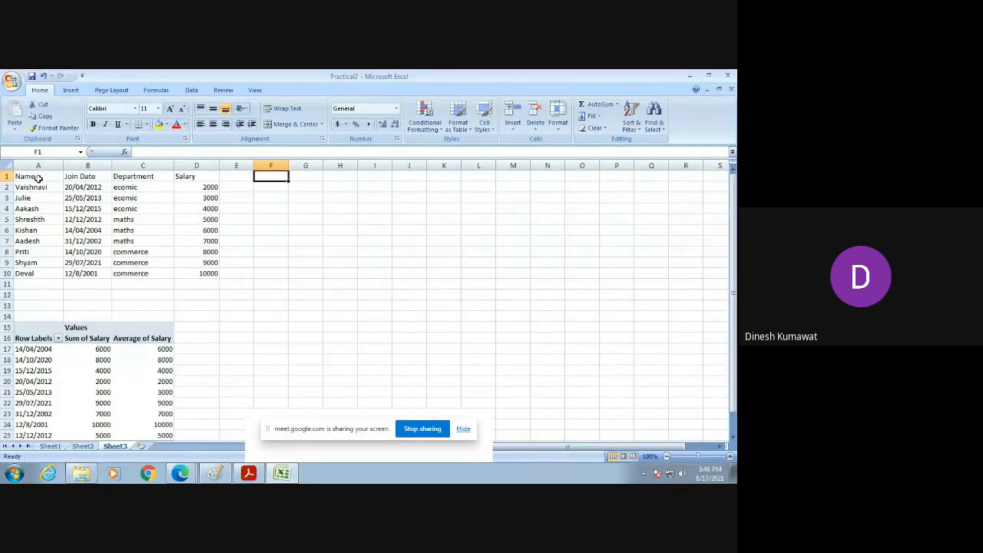
{"action": "left_click_drag", "start_coordinate": [38, 177], "coordinate": [194, 273]}
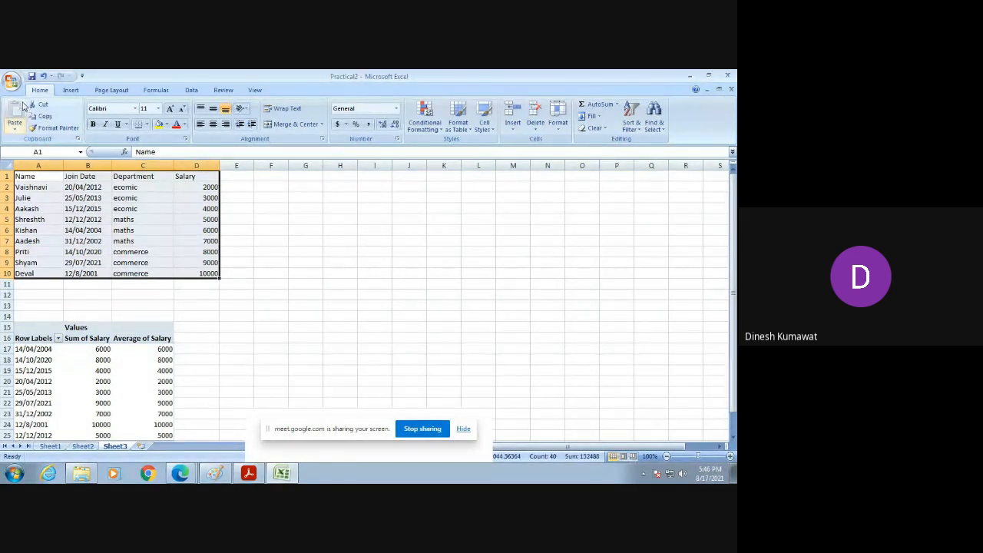
{"action": "left_click", "coordinate": [72, 91]}
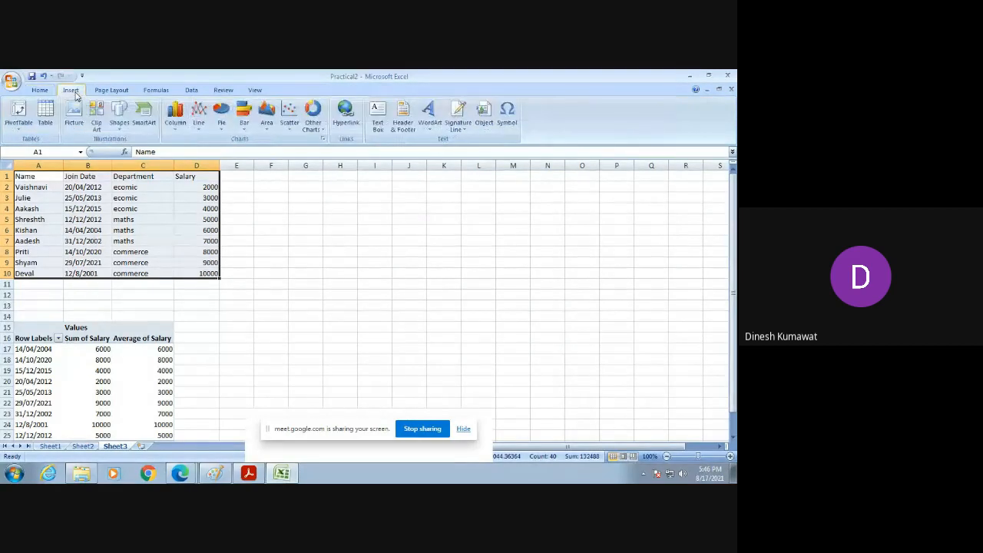
{"action": "left_click", "coordinate": [20, 111]}
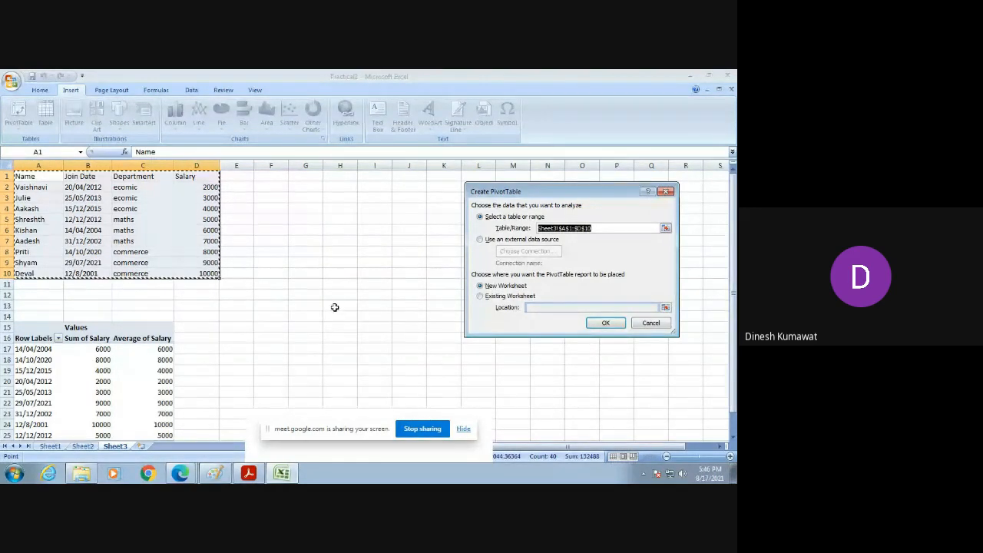
{"action": "left_click", "coordinate": [480, 297]}
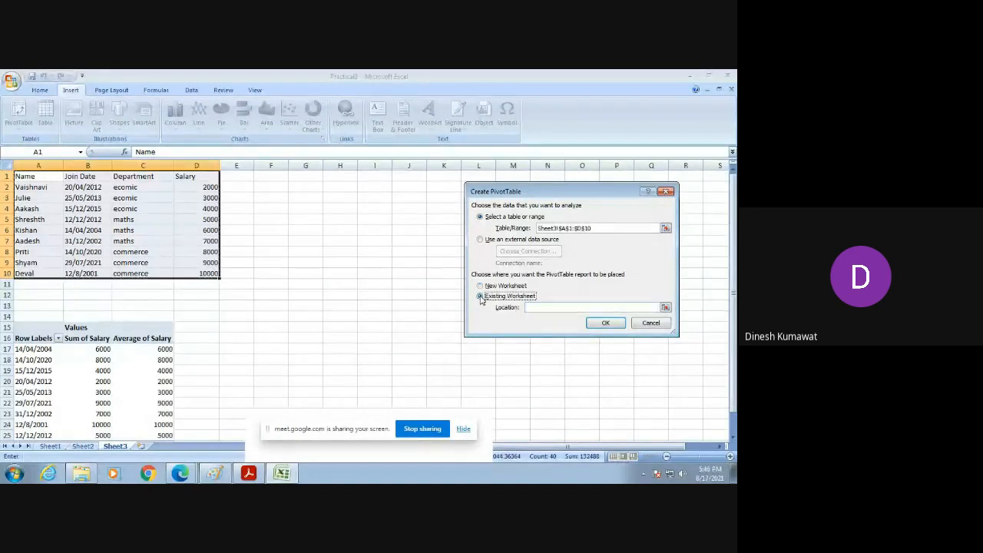
{"action": "left_click", "coordinate": [543, 306]}
{"action": "left_click", "coordinate": [271, 176]}
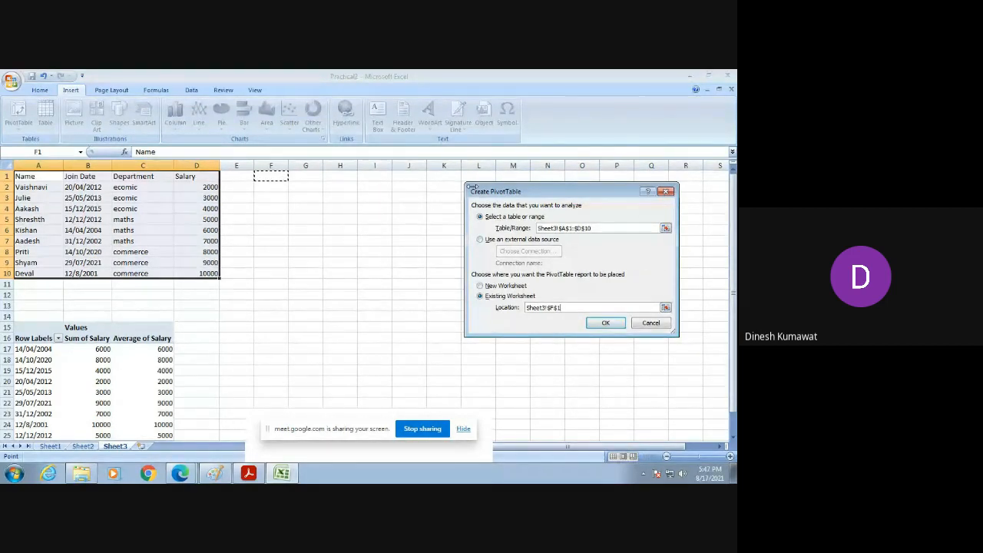
{"action": "left_click", "coordinate": [605, 325]}
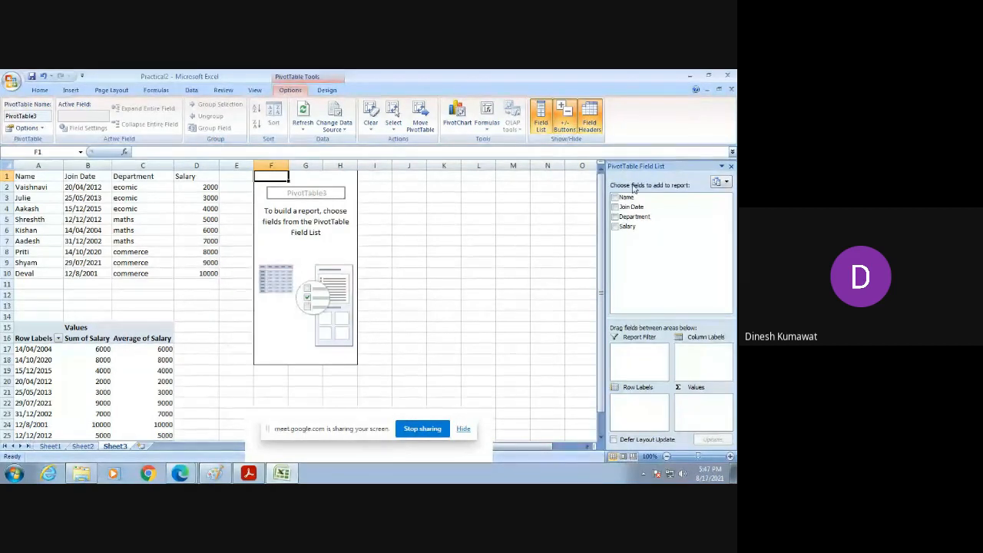
Check task iv in the PDF and add Department to the row labels of the F1 pivot table
{"action": "left_click", "coordinate": [248, 474]}
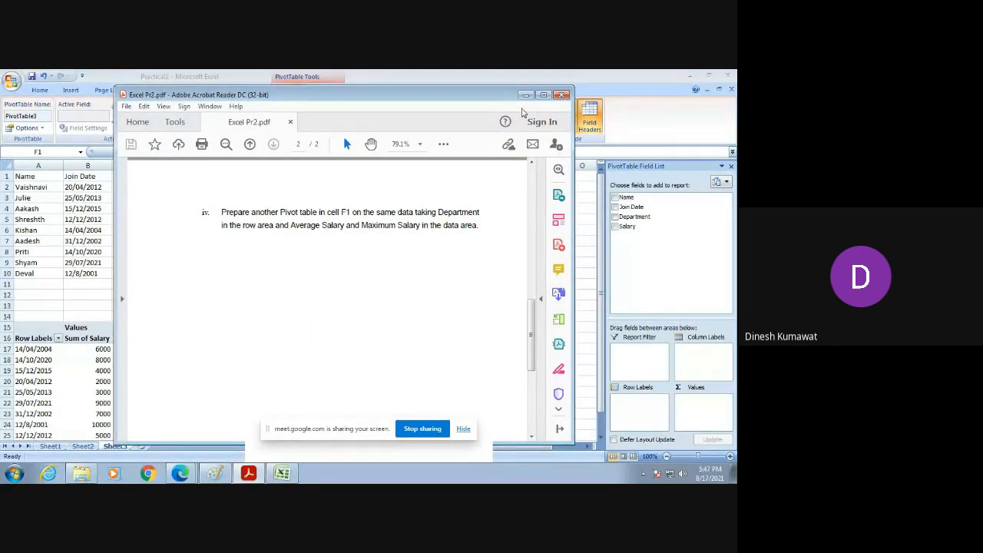
{"action": "left_click", "coordinate": [525, 97]}
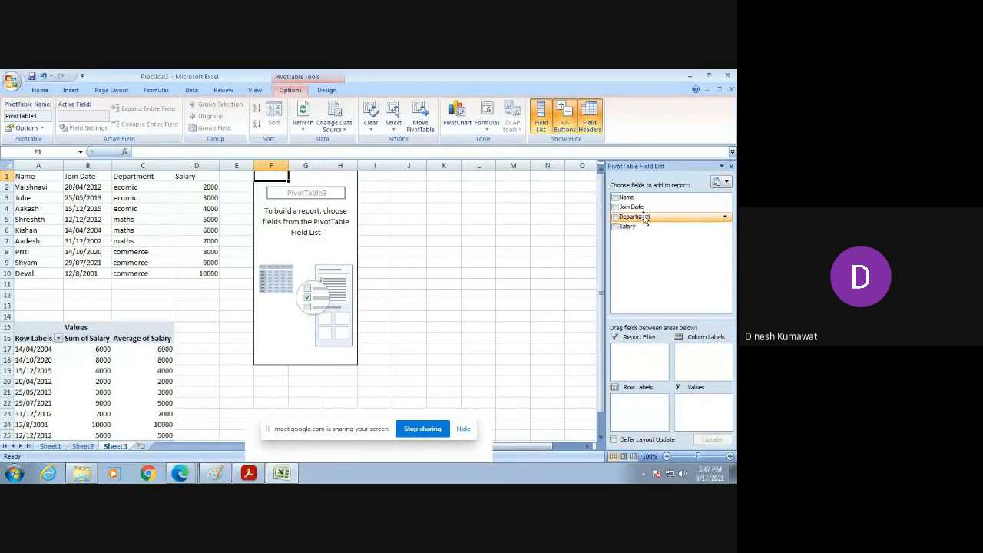
{"action": "left_click_drag", "start_coordinate": [645, 219], "coordinate": [642, 406]}
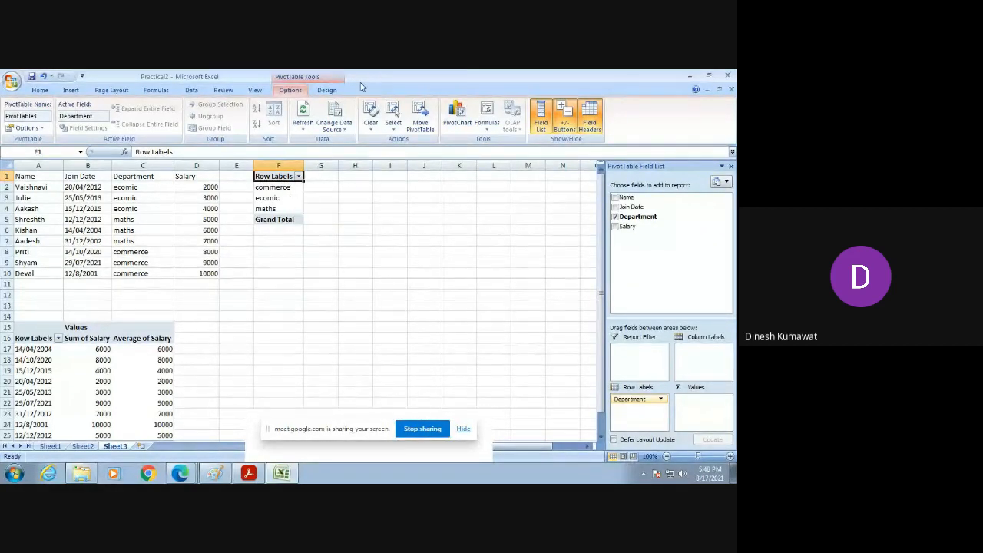
Sort the pivot table's Department row labels Z to A and back to A to Z
{"action": "left_click", "coordinate": [298, 175]}
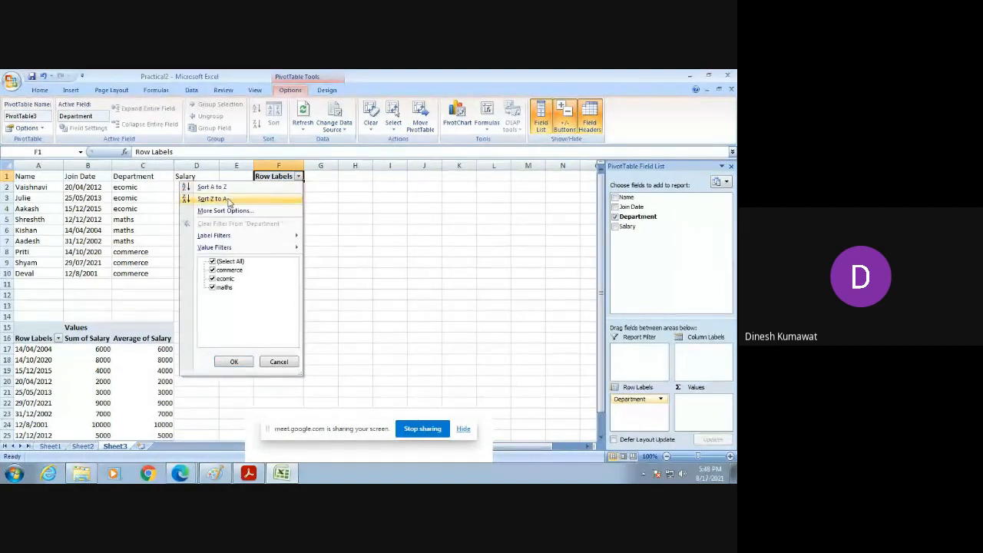
{"action": "left_click", "coordinate": [223, 199]}
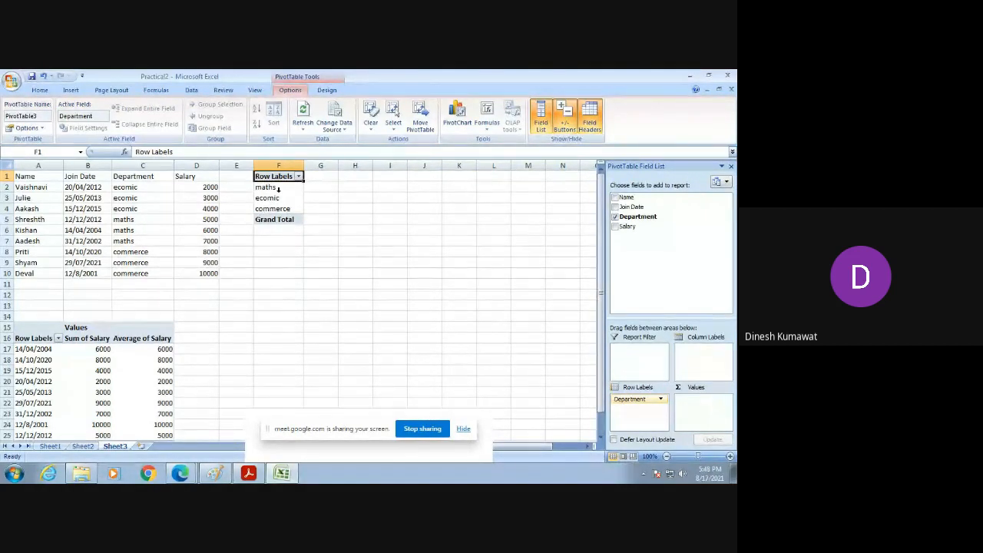
{"action": "left_click", "coordinate": [297, 177]}
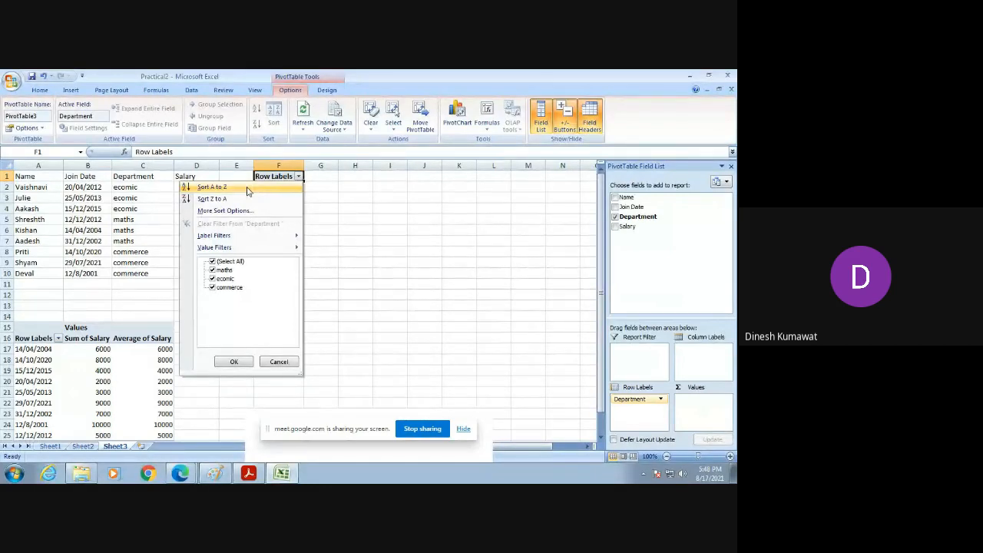
{"action": "left_click", "coordinate": [248, 189]}
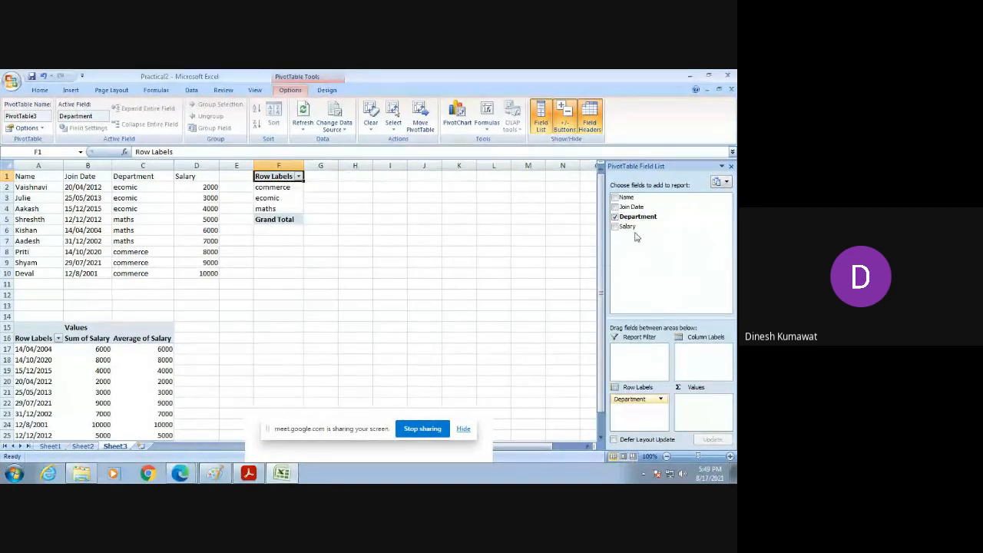
Recheck the required fields in the PDF and add Salary to the values of the F1 pivot table
{"action": "left_click", "coordinate": [248, 474]}
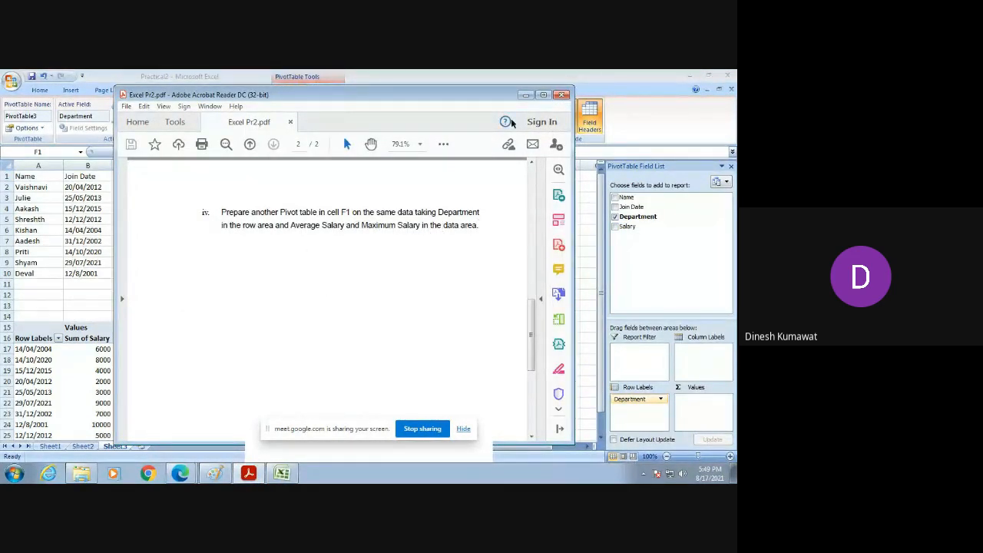
{"action": "left_click", "coordinate": [525, 94]}
{"action": "left_click_drag", "start_coordinate": [626, 225], "coordinate": [701, 407]}
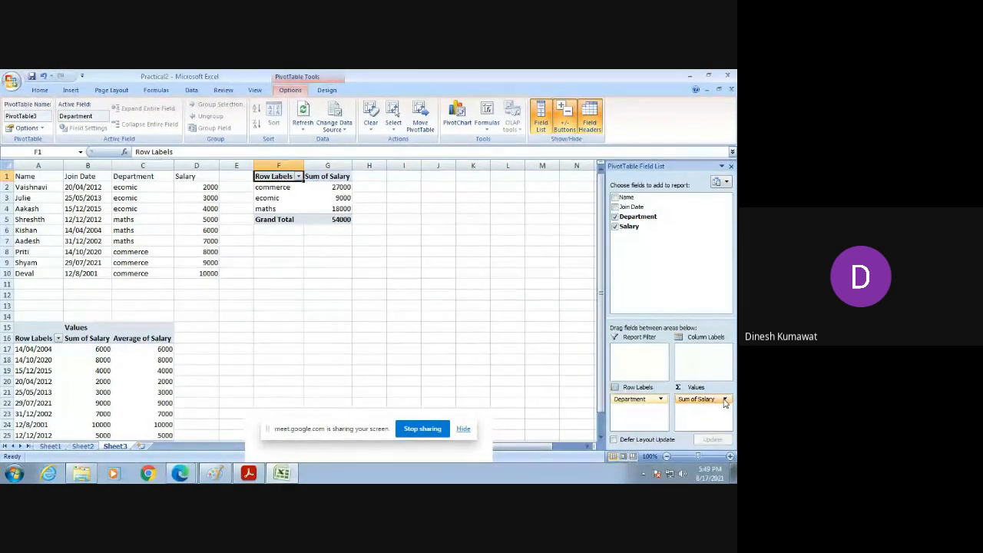
Summarize the F1 pivot table's Salary value field by Average, and add Salary to its values a second time
{"action": "left_click", "coordinate": [246, 473]}
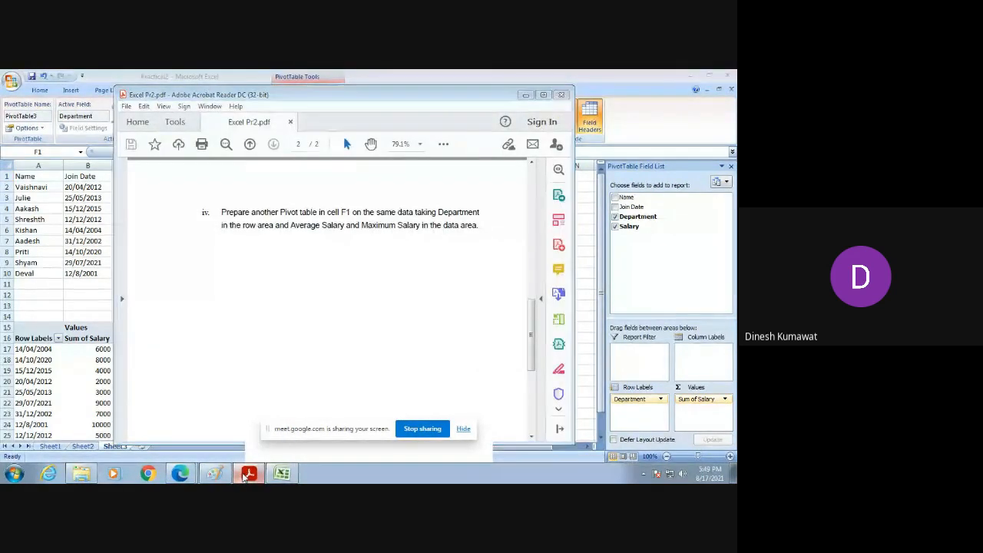
{"action": "left_click", "coordinate": [246, 474]}
{"action": "left_click", "coordinate": [725, 399]}
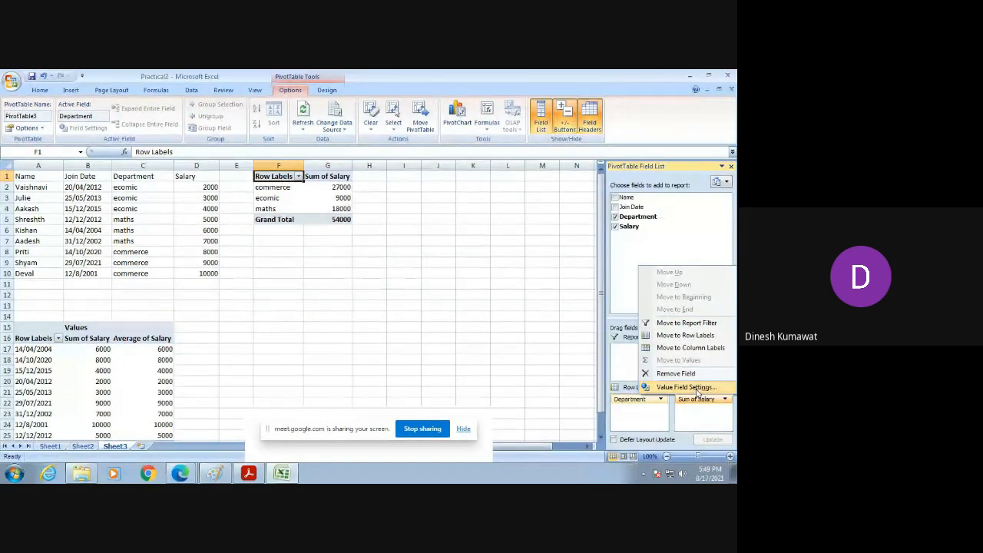
{"action": "left_click", "coordinate": [686, 387]}
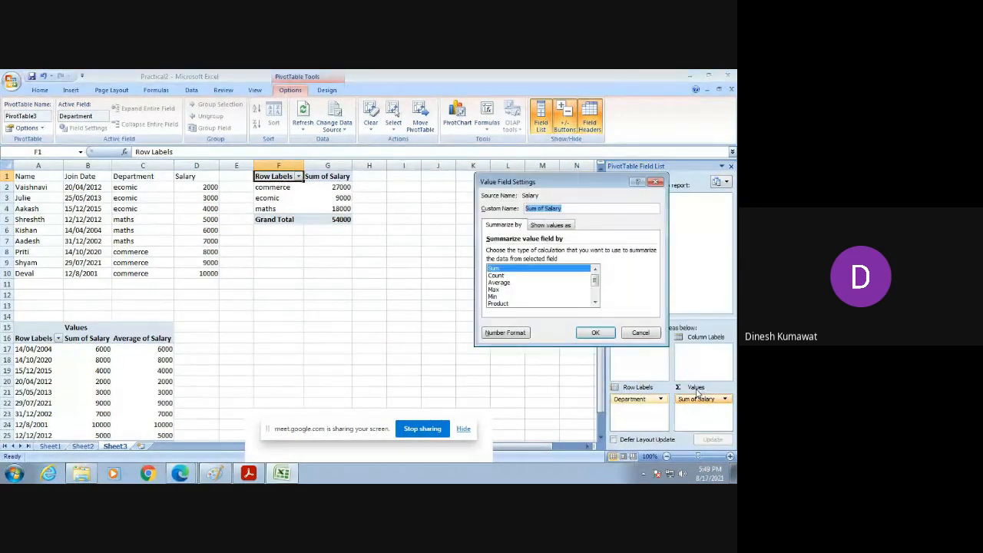
{"action": "left_click", "coordinate": [511, 282]}
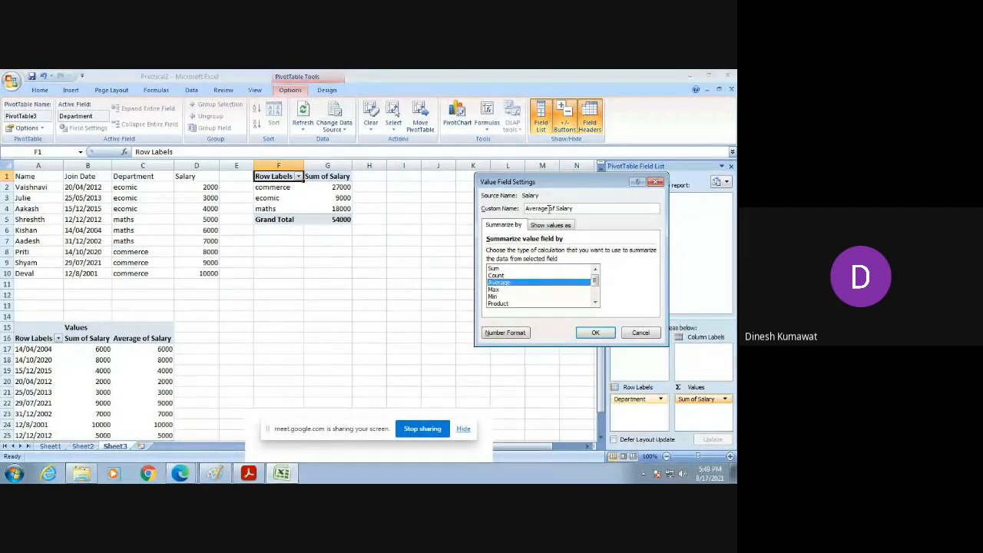
{"action": "left_click", "coordinate": [598, 334]}
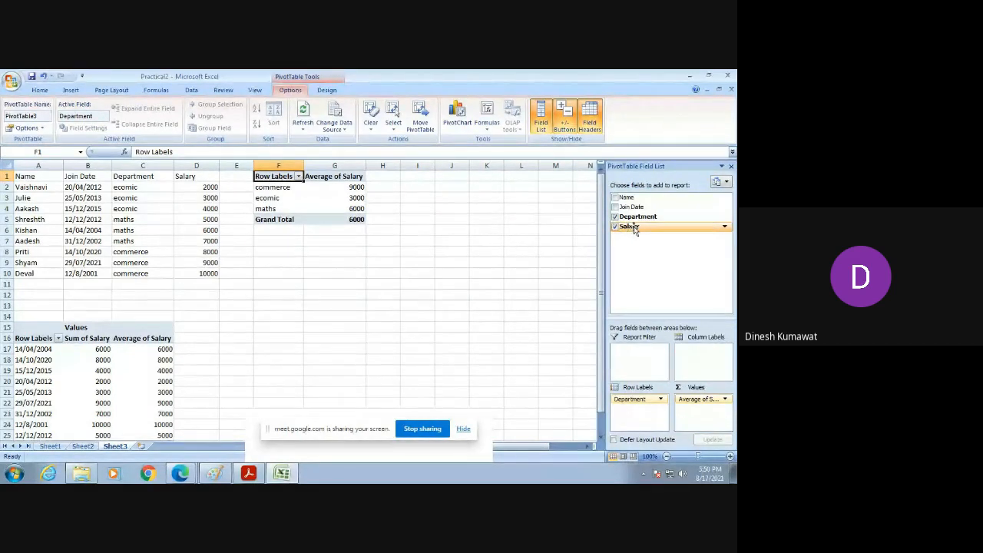
{"action": "left_click_drag", "start_coordinate": [634, 229], "coordinate": [705, 416]}
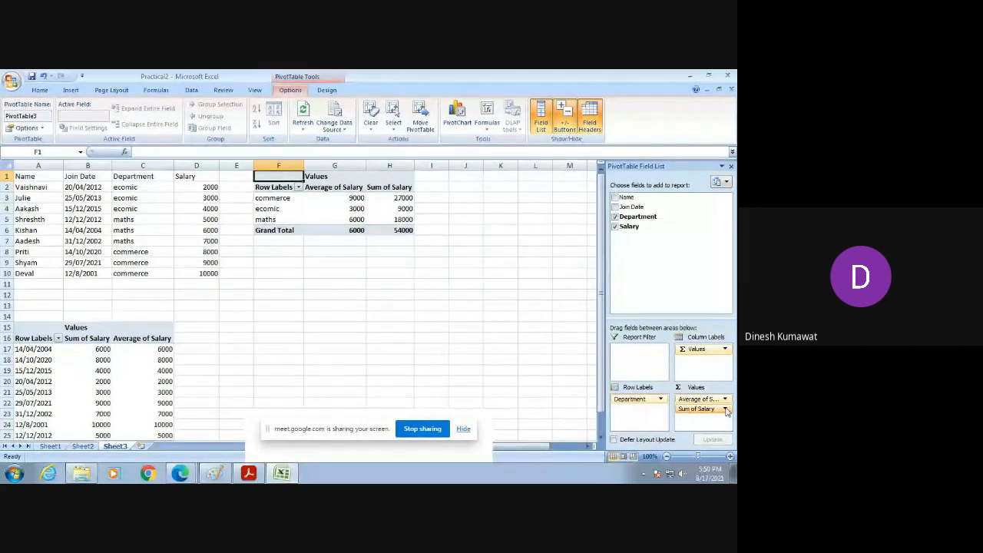
Summarize the second Salary value field of the F1 pivot table by Max and review both pivot tables
{"action": "left_click", "coordinate": [724, 410]}
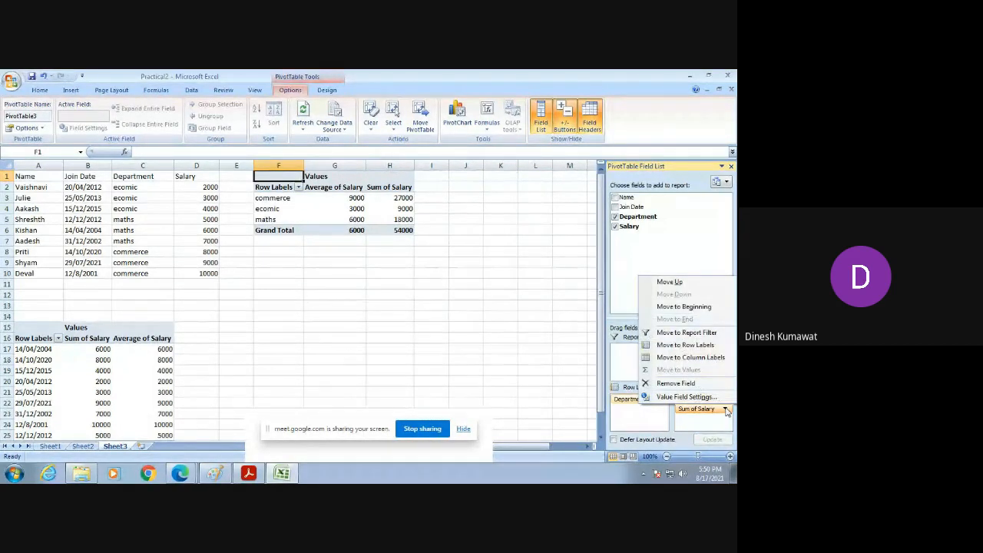
{"action": "left_click", "coordinate": [682, 396]}
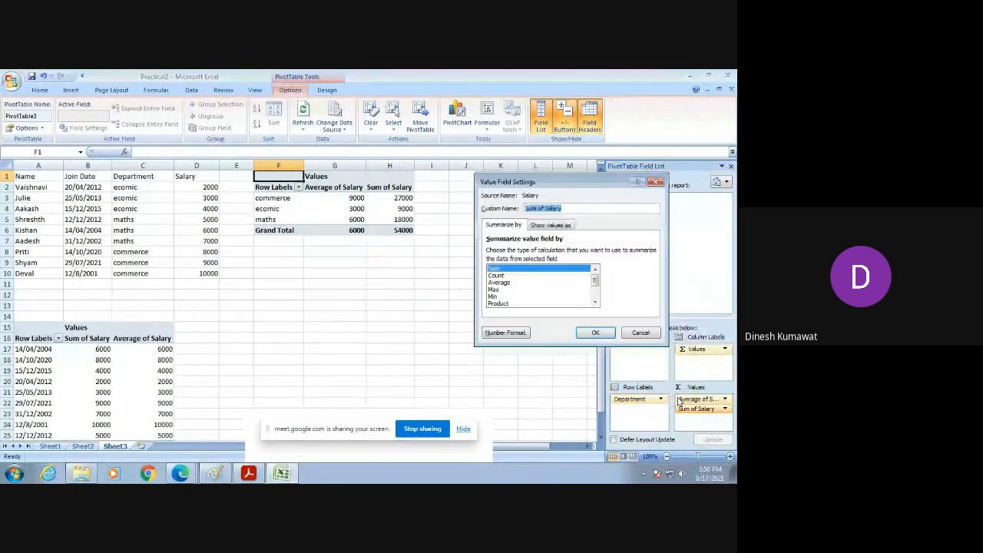
{"action": "left_click", "coordinate": [499, 289]}
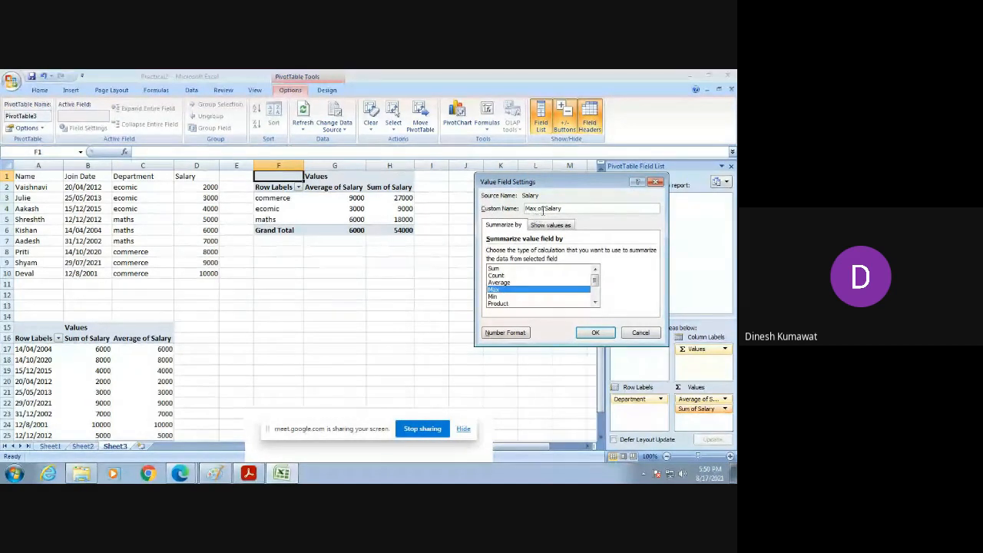
{"action": "left_click", "coordinate": [596, 333]}
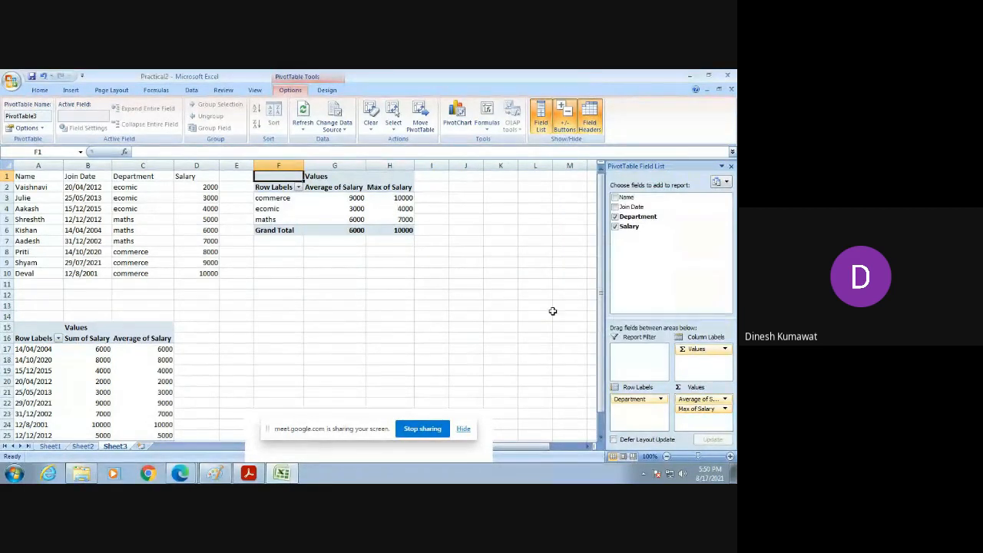
{"action": "mouse_move", "coordinate": [401, 220]}
{"action": "scroll", "coordinate": [424, 238], "scroll_direction": "down", "scroll_amount": 1}
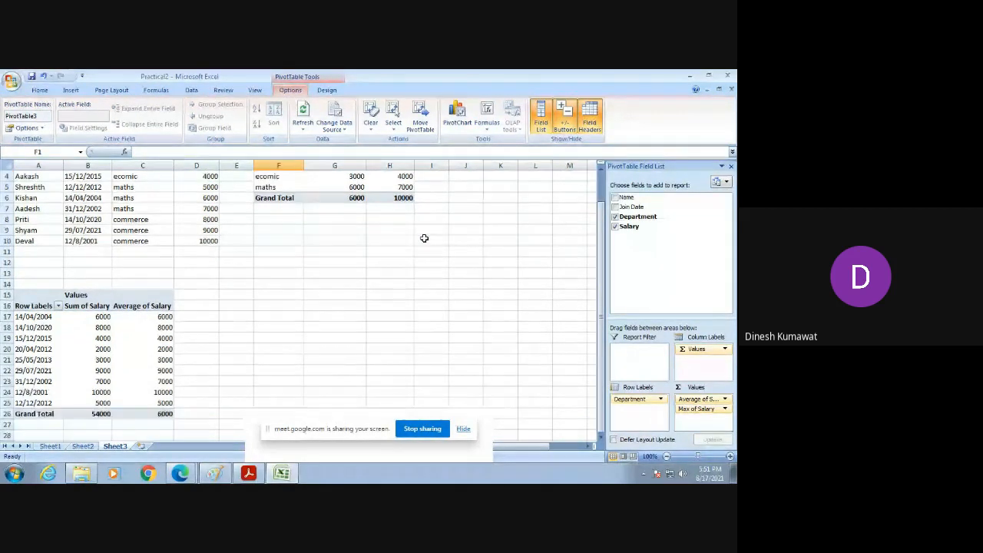
{"action": "scroll", "coordinate": [423, 238], "scroll_direction": "up", "scroll_amount": 1}
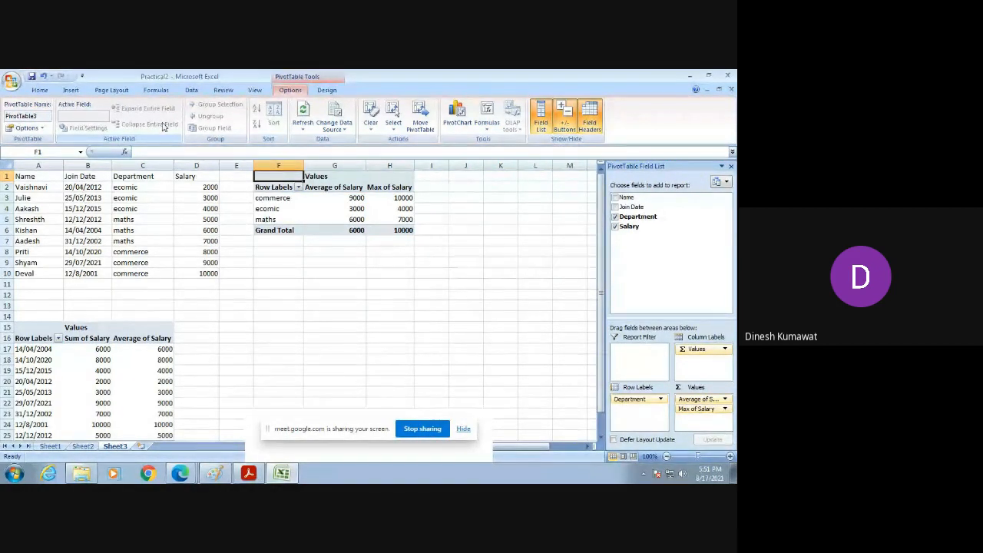
Sort the F1 pivot table's departments in descending order, then restore the ascending A to Z order
{"action": "left_click", "coordinate": [298, 188]}
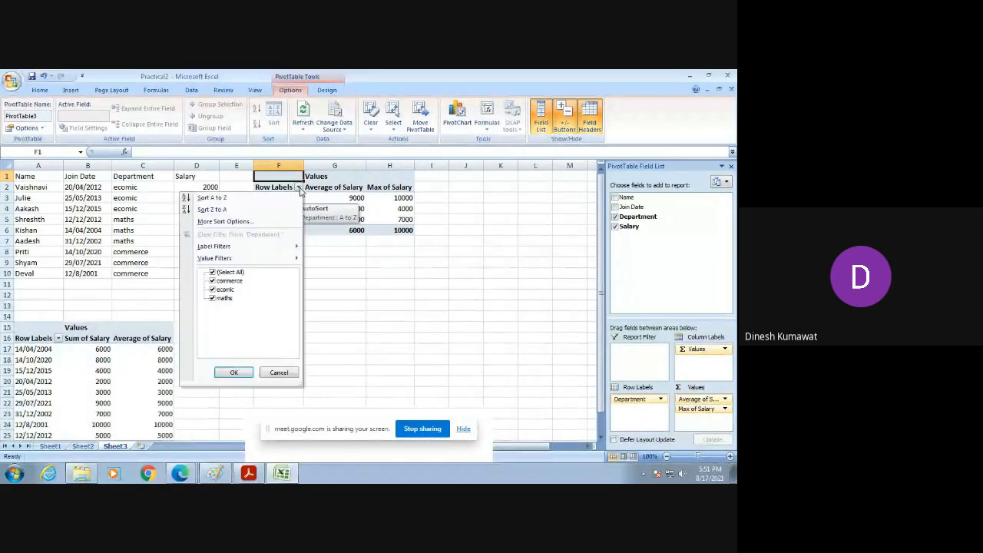
{"action": "left_click", "coordinate": [215, 209]}
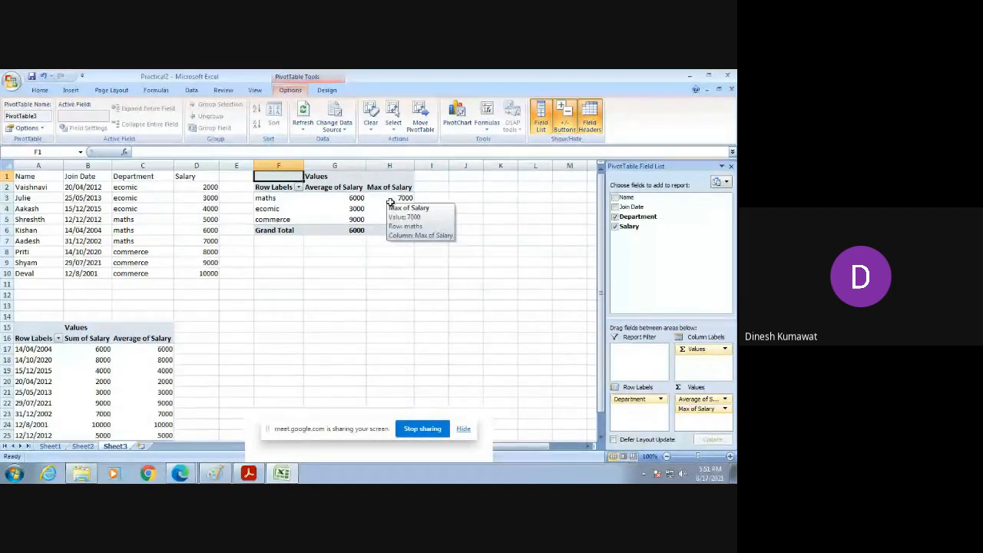
{"action": "left_click", "coordinate": [298, 188]}
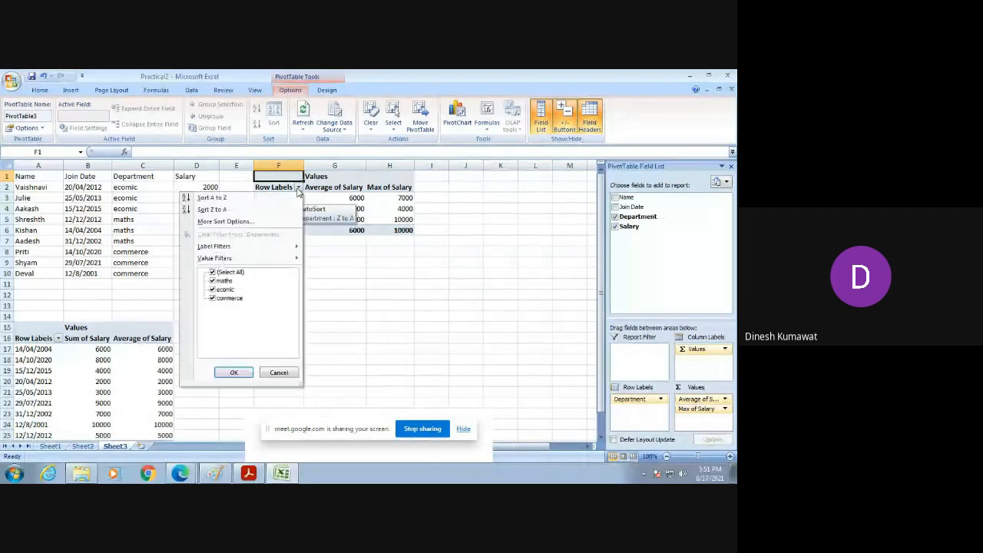
{"action": "left_click", "coordinate": [235, 199]}
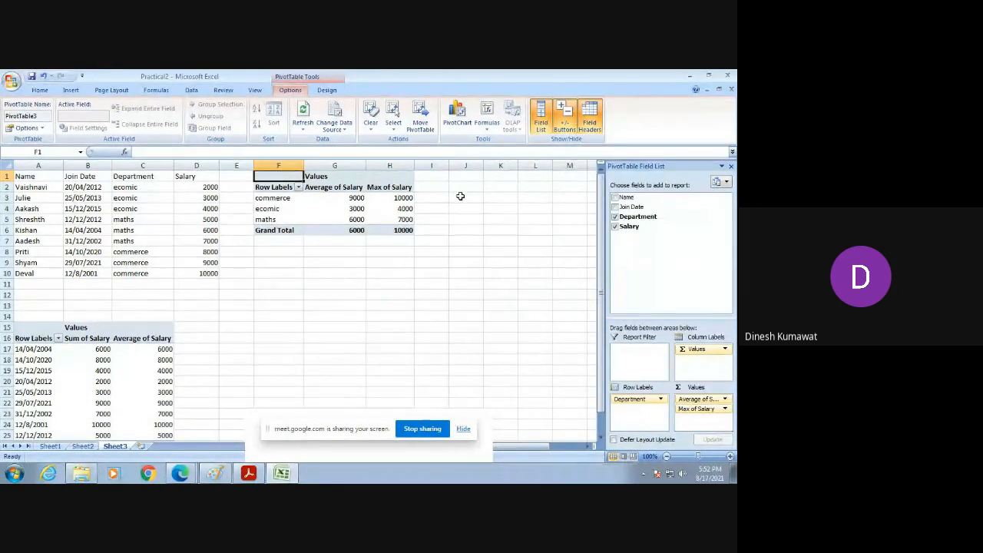
Check the layout options of the PivotTable Field List without changing them, and close the field list
{"action": "left_click", "coordinate": [726, 182]}
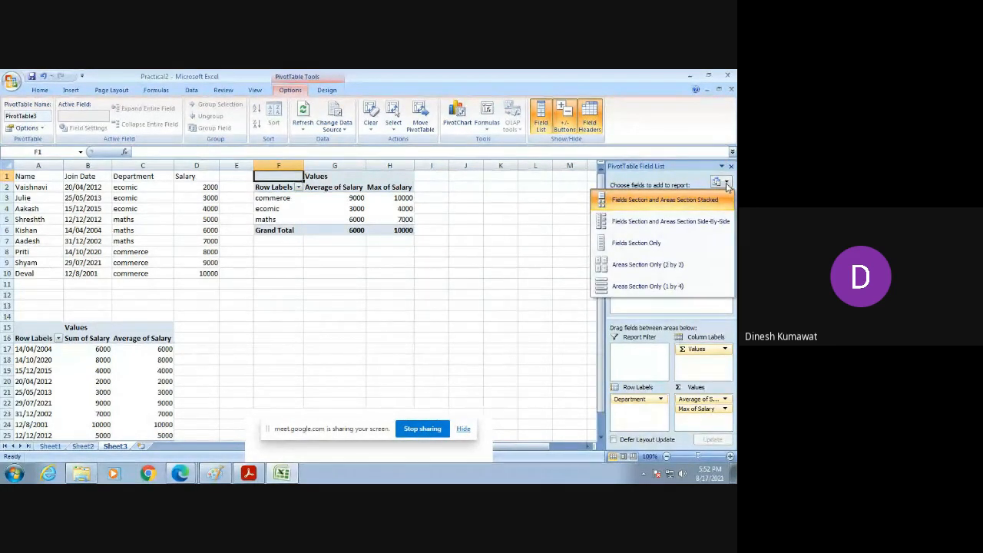
{"action": "left_click", "coordinate": [549, 214]}
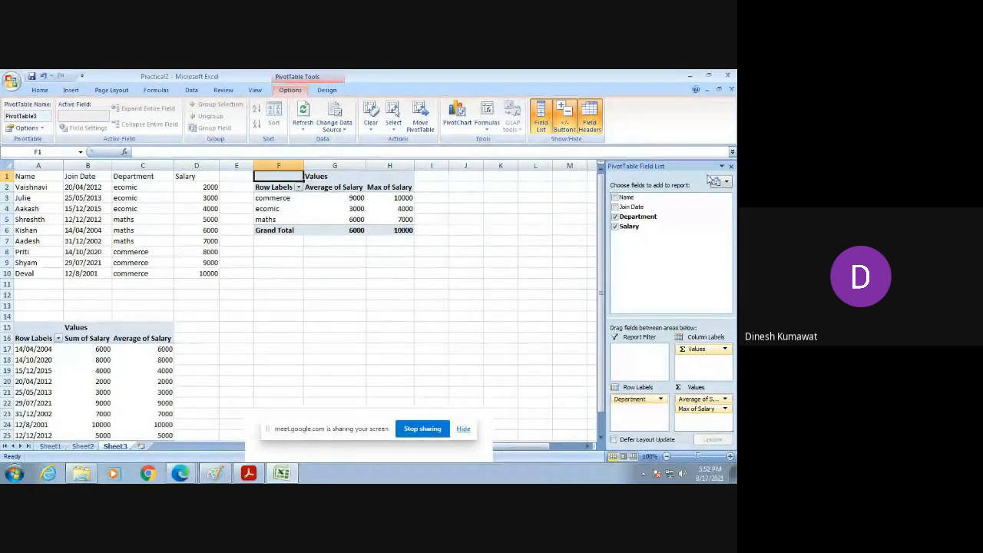
{"action": "left_click", "coordinate": [730, 166]}
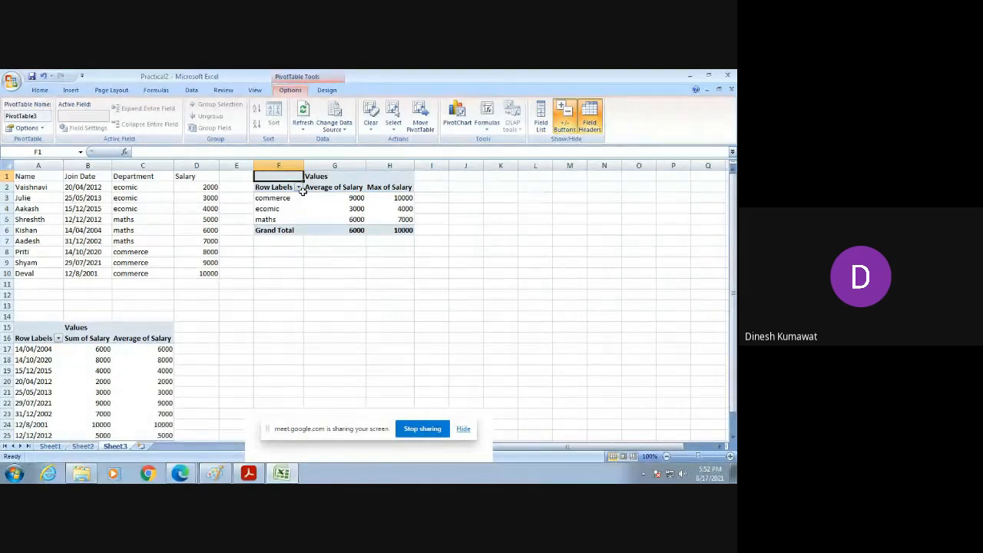
Undo the pivot table edits until both pivot tables are gone from Sheet3, and deselect the salary data by selecting cell D14
{"action": "left_click", "coordinate": [43, 77]}
{"action": "left_click", "coordinate": [44, 77]}
{"action": "left_click", "coordinate": [44, 76]}
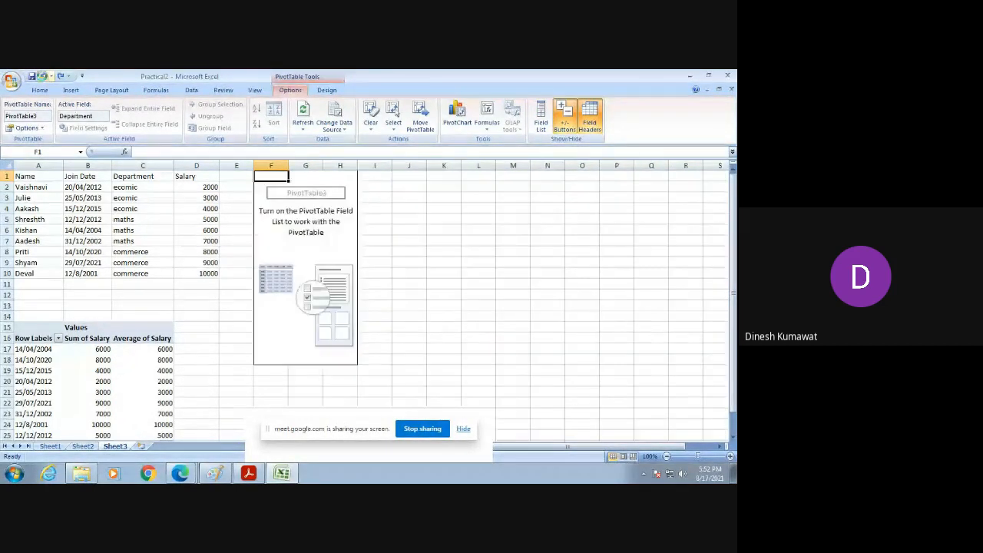
{"action": "left_click", "coordinate": [44, 76]}
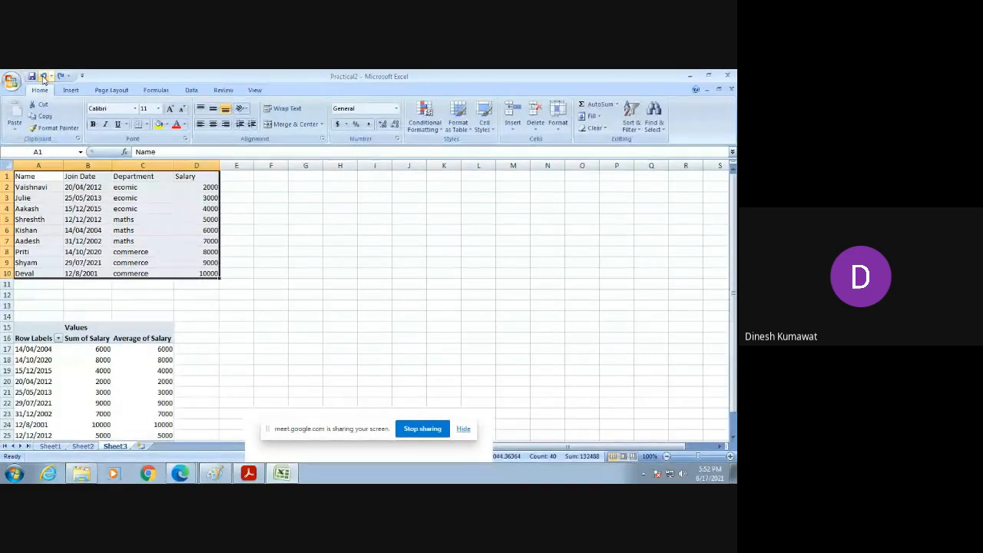
{"action": "left_click", "coordinate": [43, 77]}
{"action": "left_click", "coordinate": [44, 77]}
{"action": "left_click", "coordinate": [43, 76]}
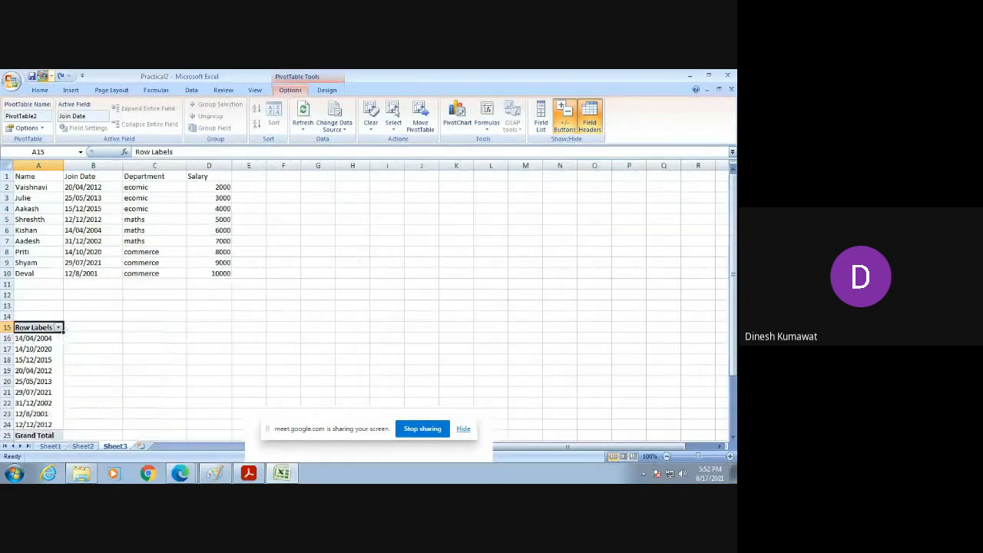
{"action": "left_click", "coordinate": [44, 76]}
{"action": "left_click", "coordinate": [44, 77]}
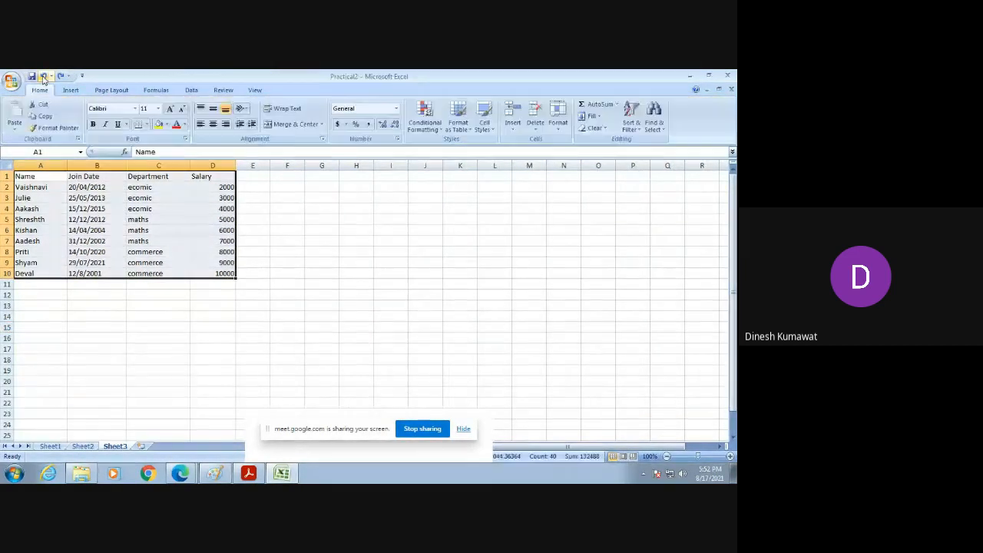
{"action": "left_click", "coordinate": [202, 315]}
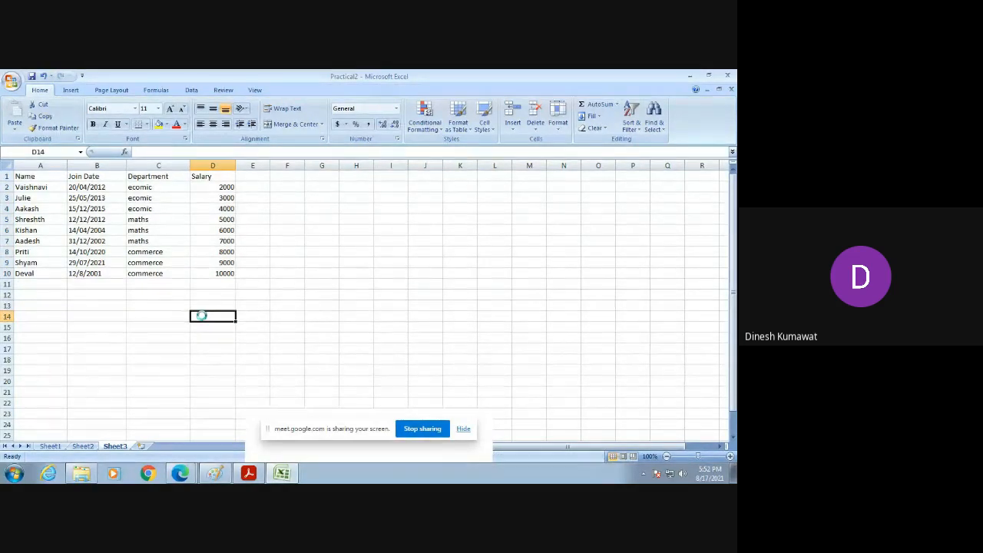
Minimize the workbook, switch to Excel Pr2.pdf in Acrobat Reader and review its questions from the first page, including the depreciation tasks in question 2
{"action": "left_click", "coordinate": [689, 80]}
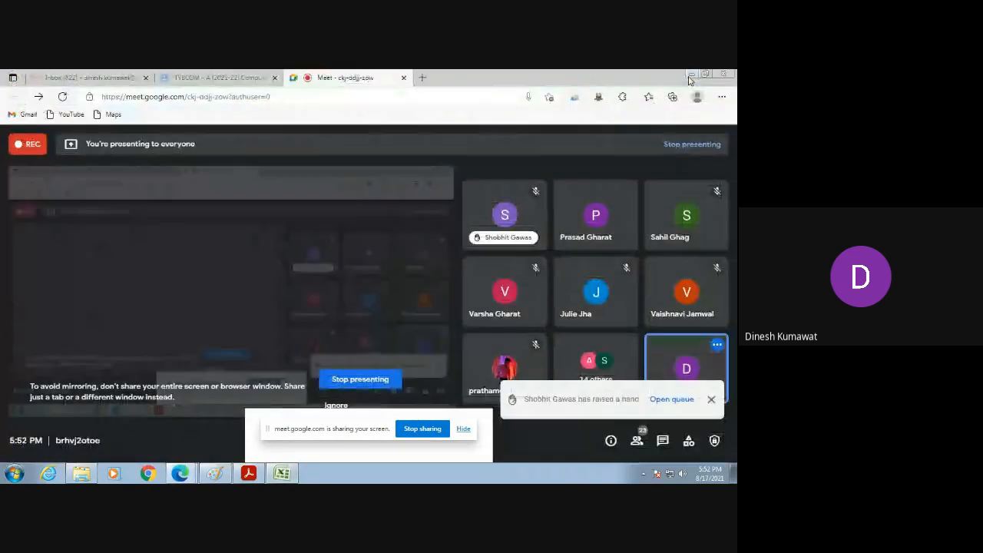
{"action": "left_click", "coordinate": [260, 475]}
{"action": "scroll", "coordinate": [353, 250], "scroll_direction": "down", "scroll_amount": 5}
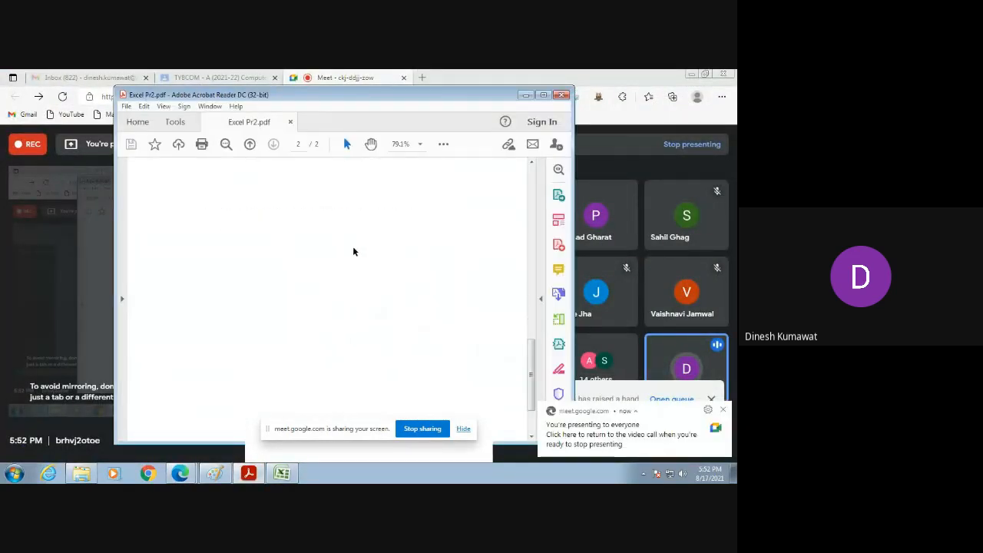
{"action": "scroll", "coordinate": [353, 250], "scroll_direction": "up", "scroll_amount": 10}
{"action": "scroll", "coordinate": [353, 247], "scroll_direction": "up", "scroll_amount": 1}
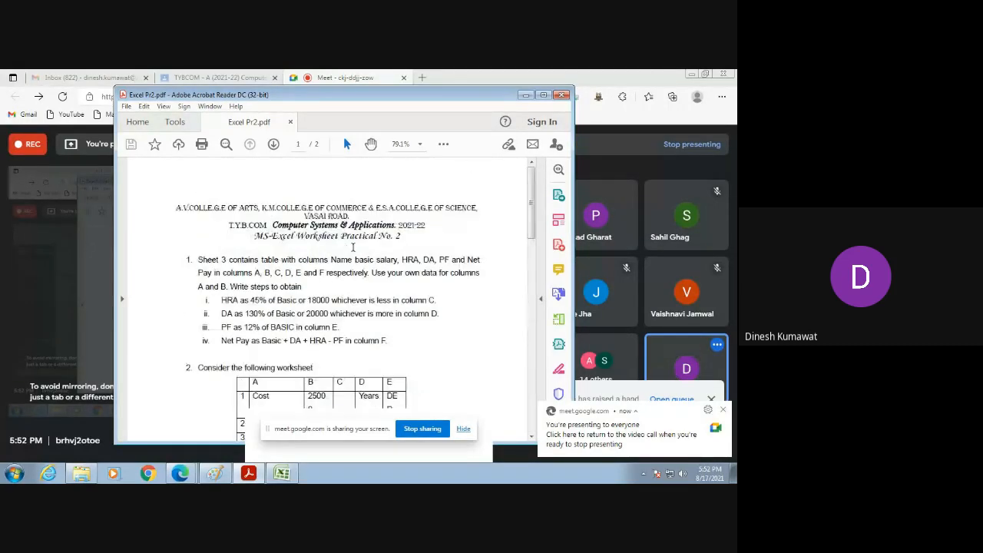
{"action": "scroll", "coordinate": [353, 246], "scroll_direction": "down", "scroll_amount": 4}
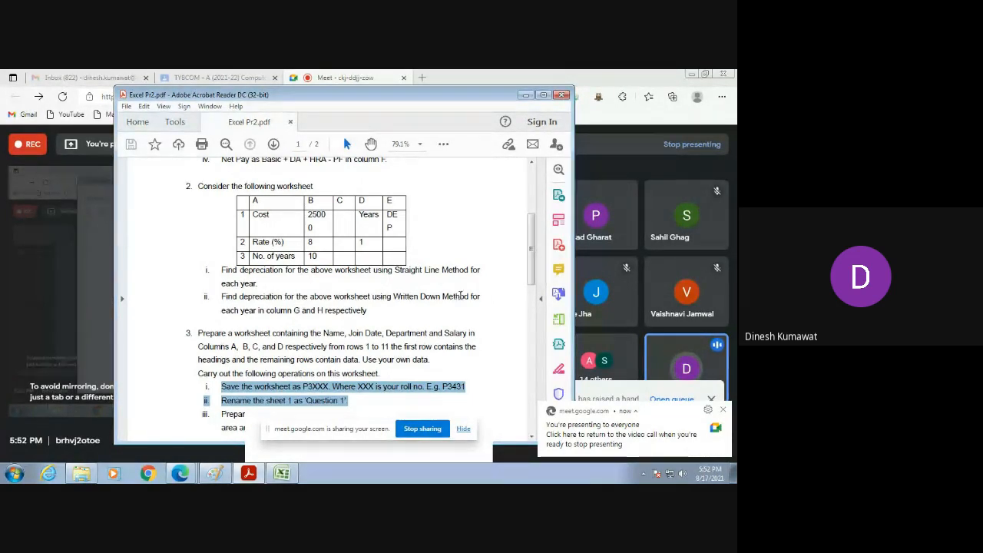
{"action": "left_click_drag", "start_coordinate": [292, 311], "coordinate": [323, 310]}
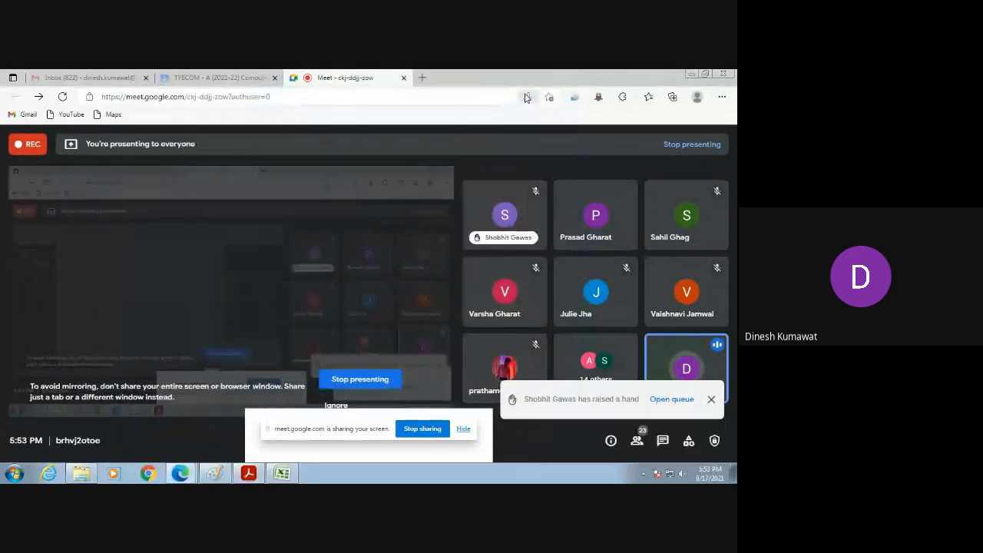
Minimize the PDF window and stop sharing the screen in Google Meet
{"action": "left_click", "coordinate": [525, 94]}
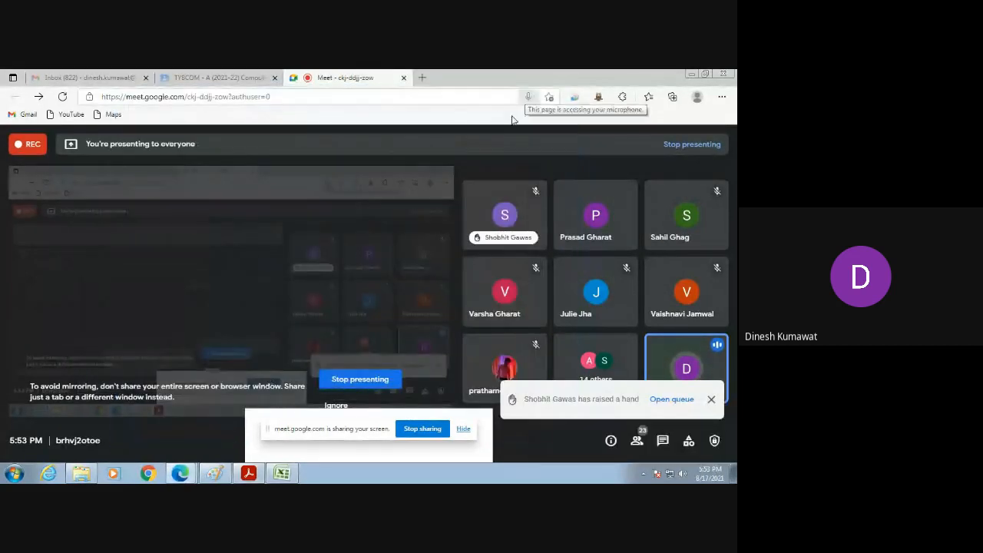
{"action": "left_click", "coordinate": [424, 428]}
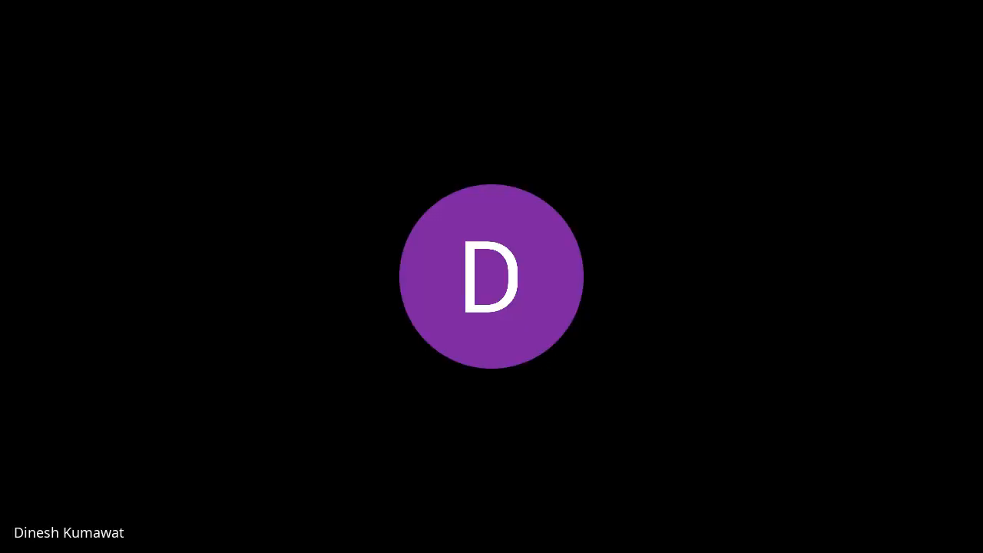